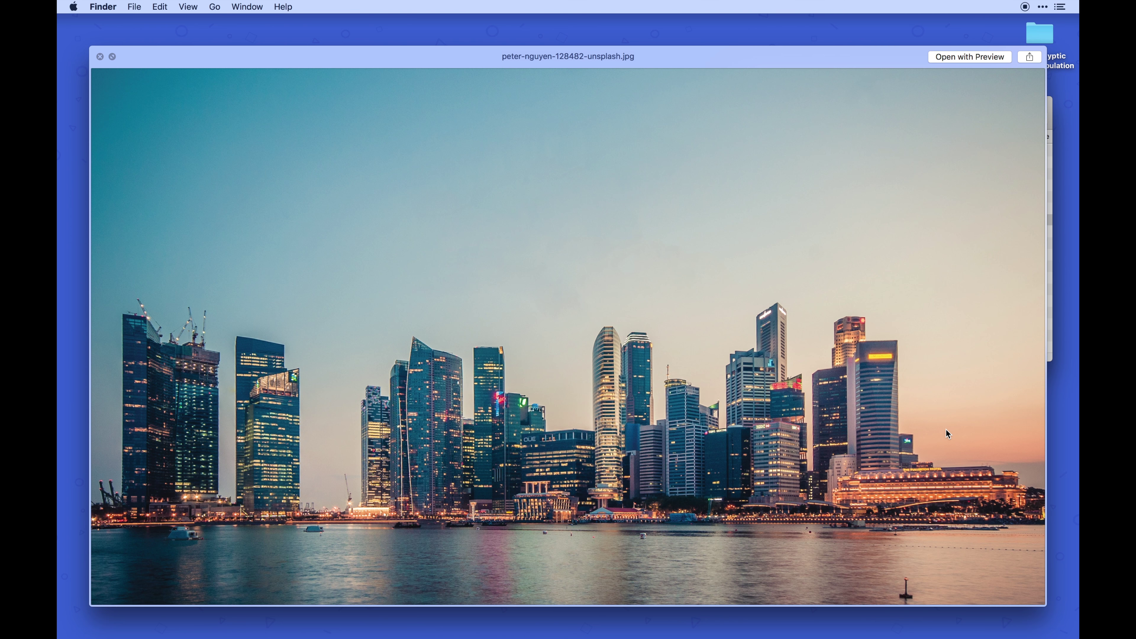
Close the photo preview, switch to Affinity Photo and choose the city skyline JPG from the start/photography folder for placing.
key(space)
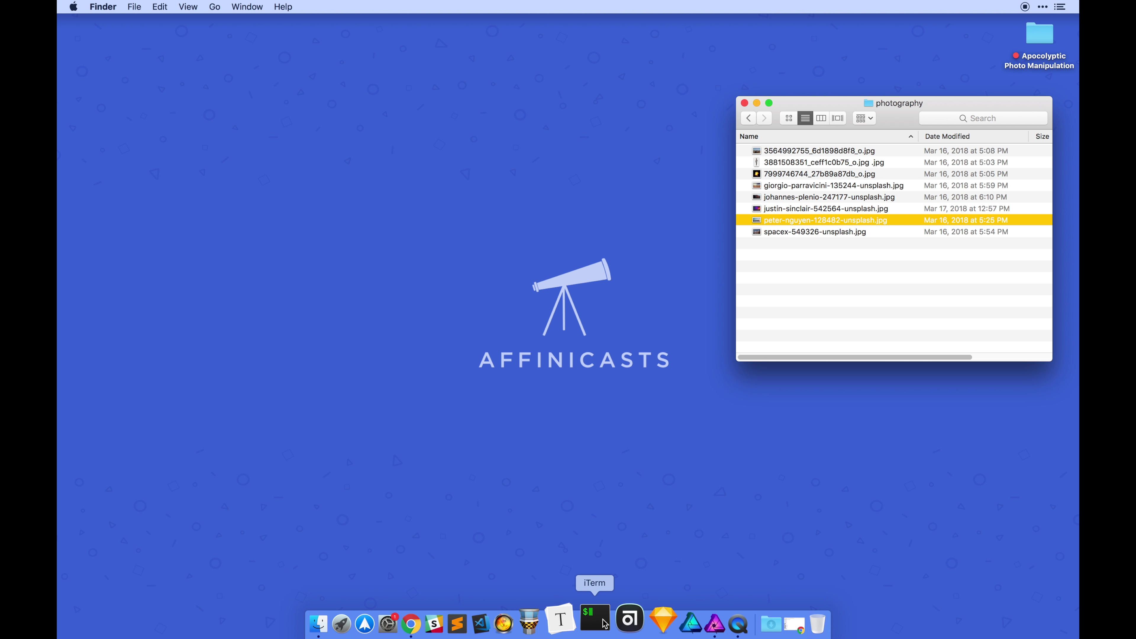
click(676, 605)
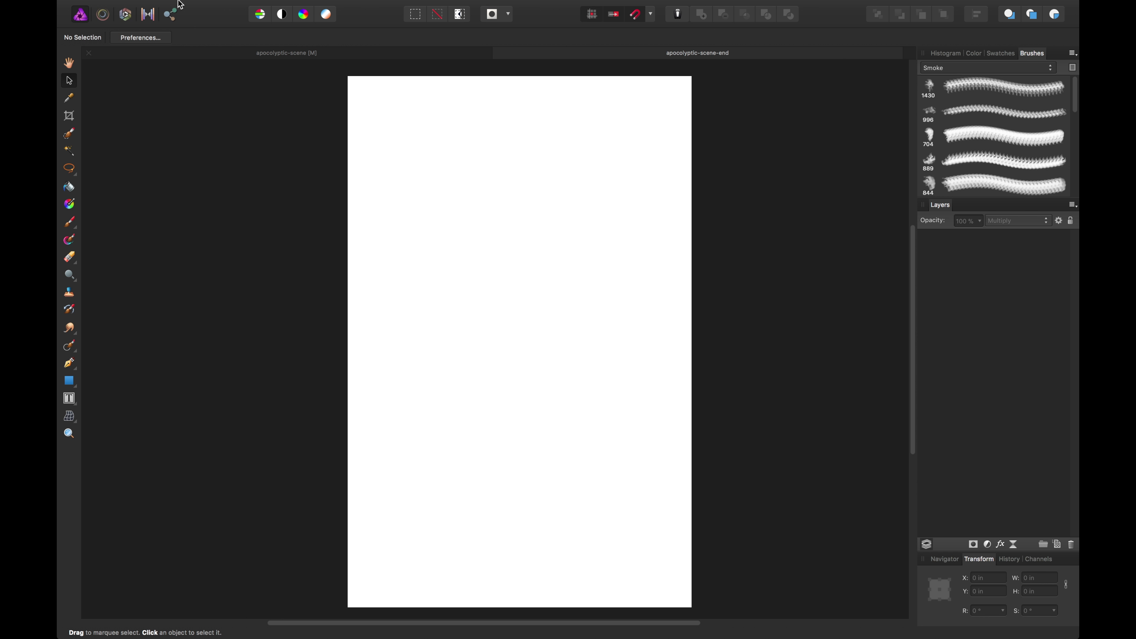
mouse_move(215, 9)
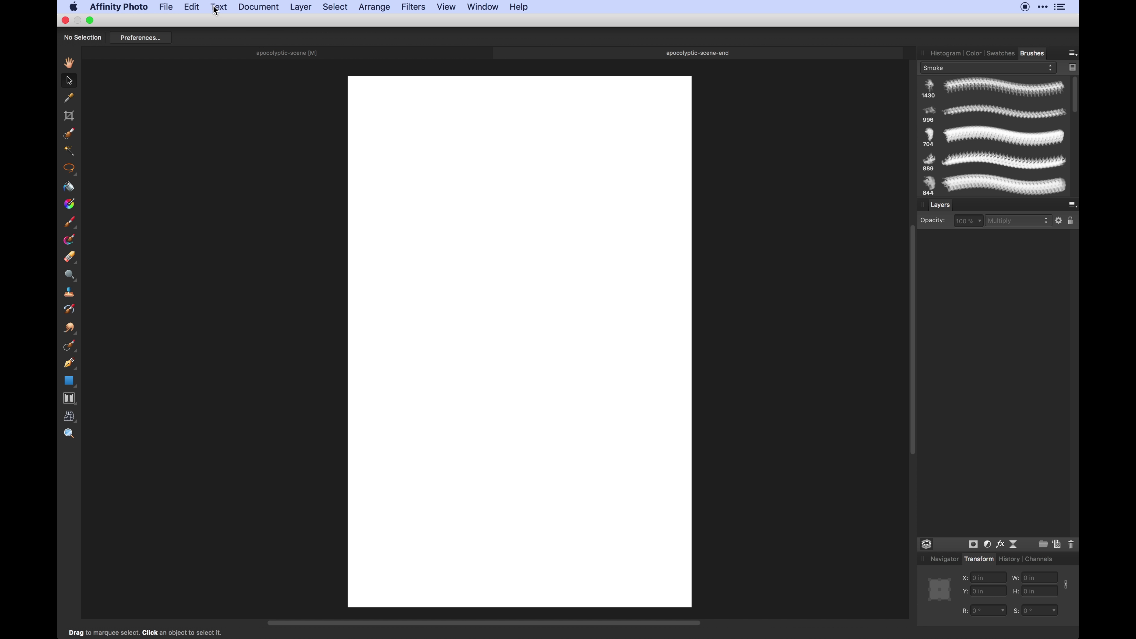
click(171, 6)
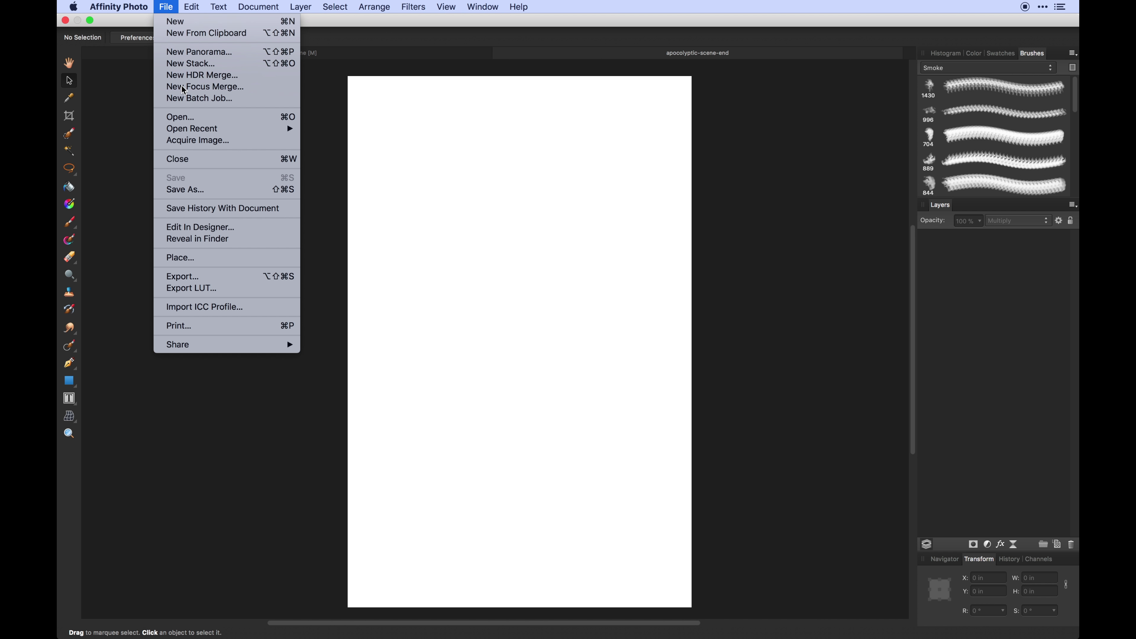
click(212, 257)
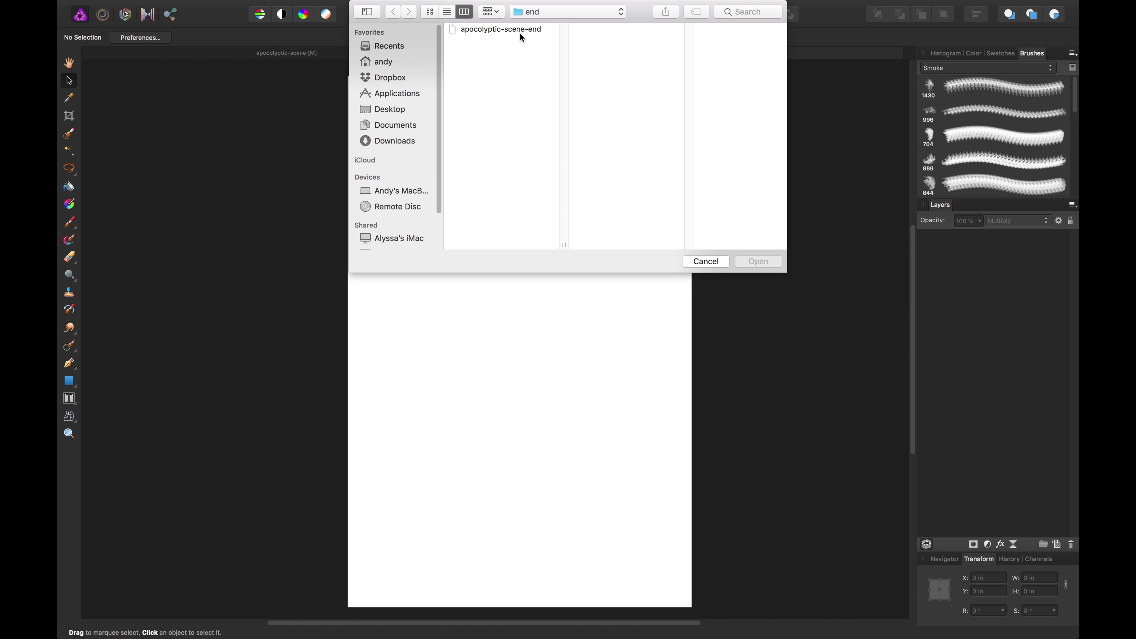
click(537, 12)
click(539, 28)
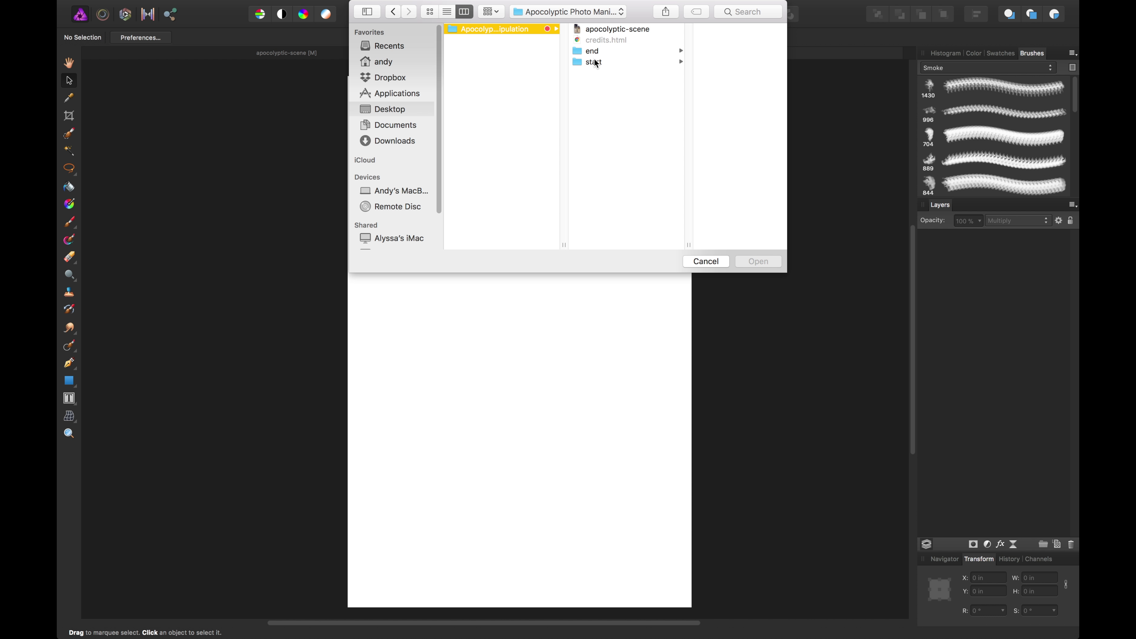
click(608, 61)
click(729, 44)
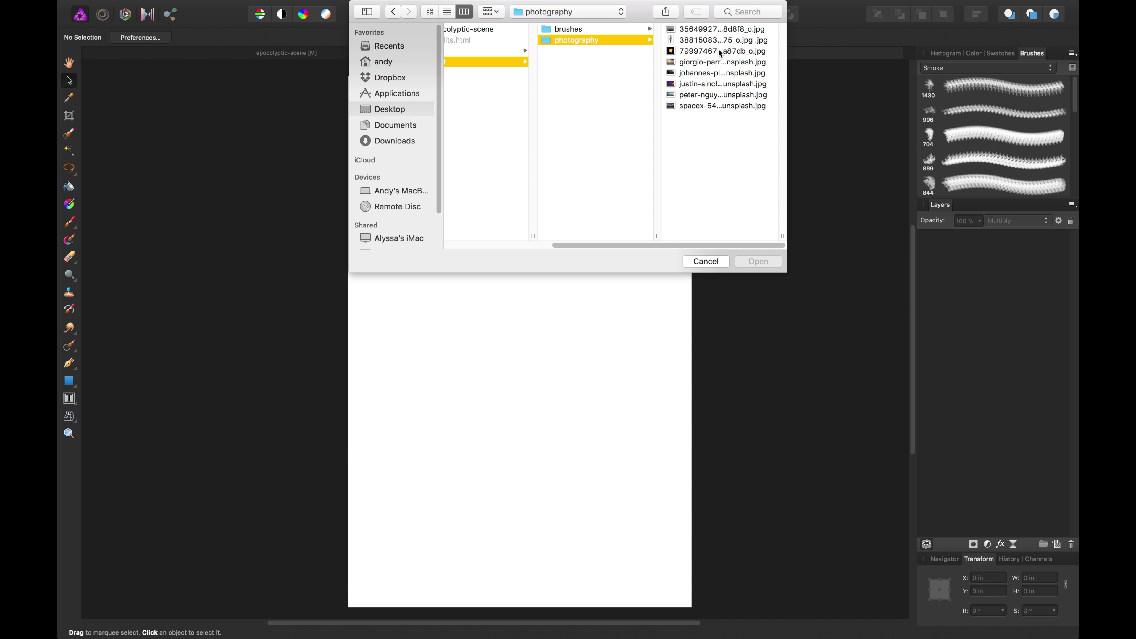
click(717, 96)
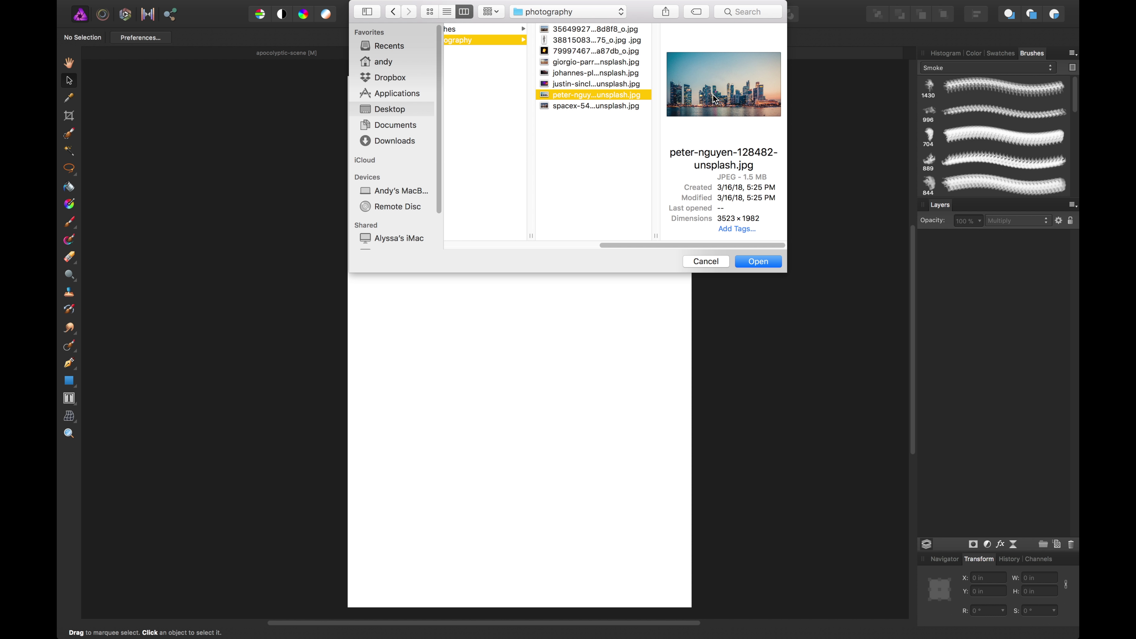
key(Return)
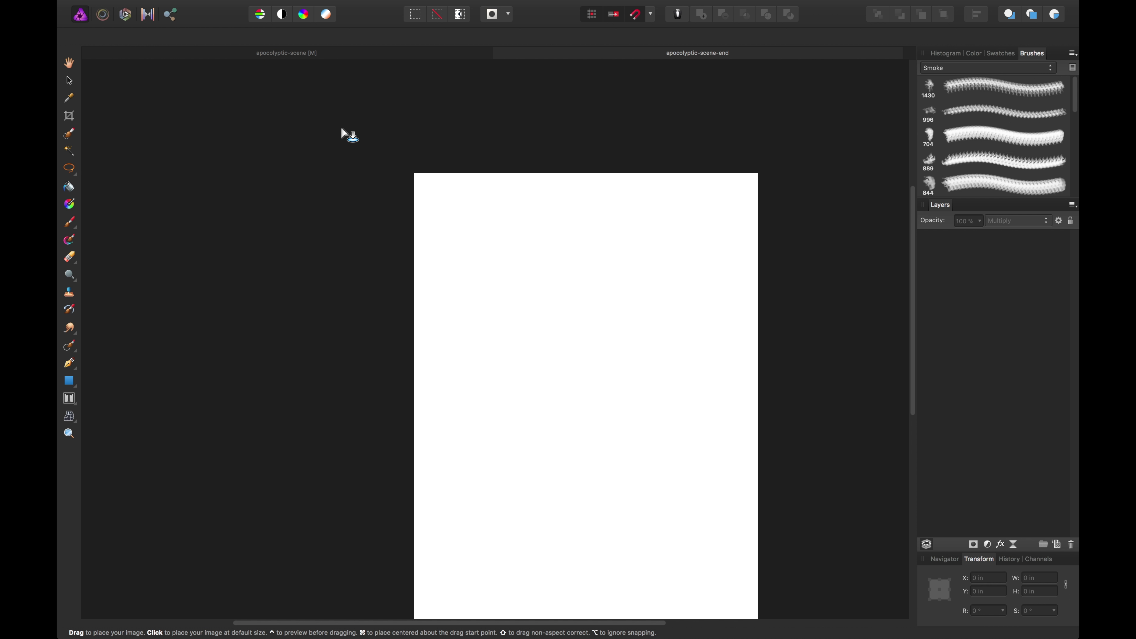
Place the city skyline photo across the upper part of the blank page, checking it against the finished apocolyptic-scene document.
drag(325, 83, 769, 391)
drag(684, 234, 696, 252)
click(292, 55)
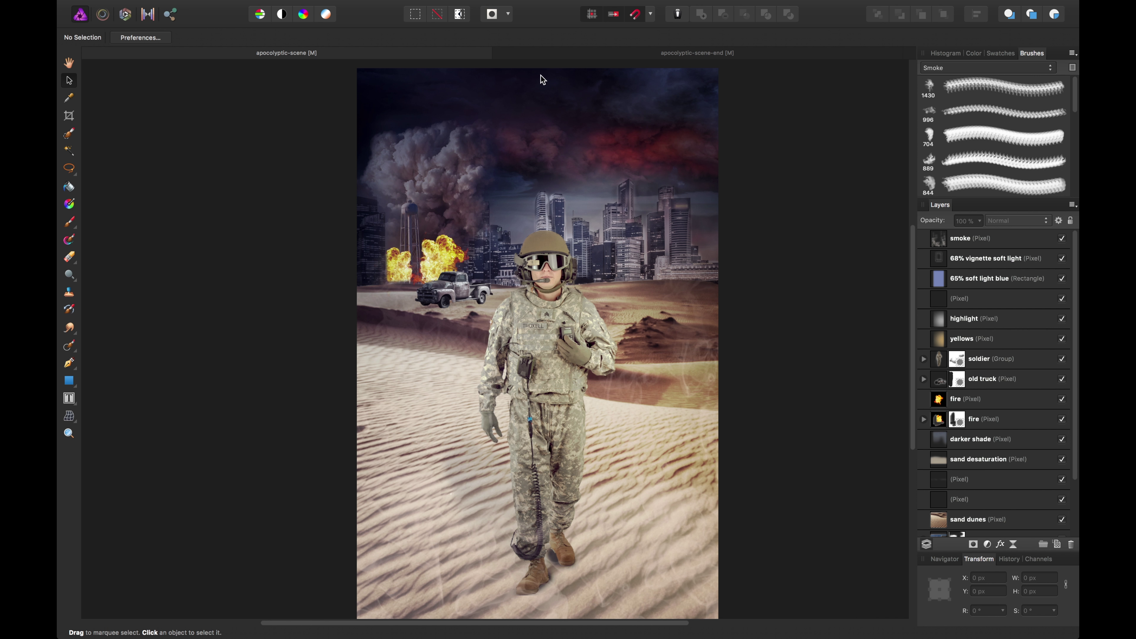
click(554, 53)
Reposition the skyline photo over the page's upper edge and scale it to about 12.7 × 7.1 in, overlapping both sides.
drag(669, 311, 635, 255)
drag(595, 201, 614, 230)
drag(780, 329, 730, 301)
drag(645, 242, 673, 274)
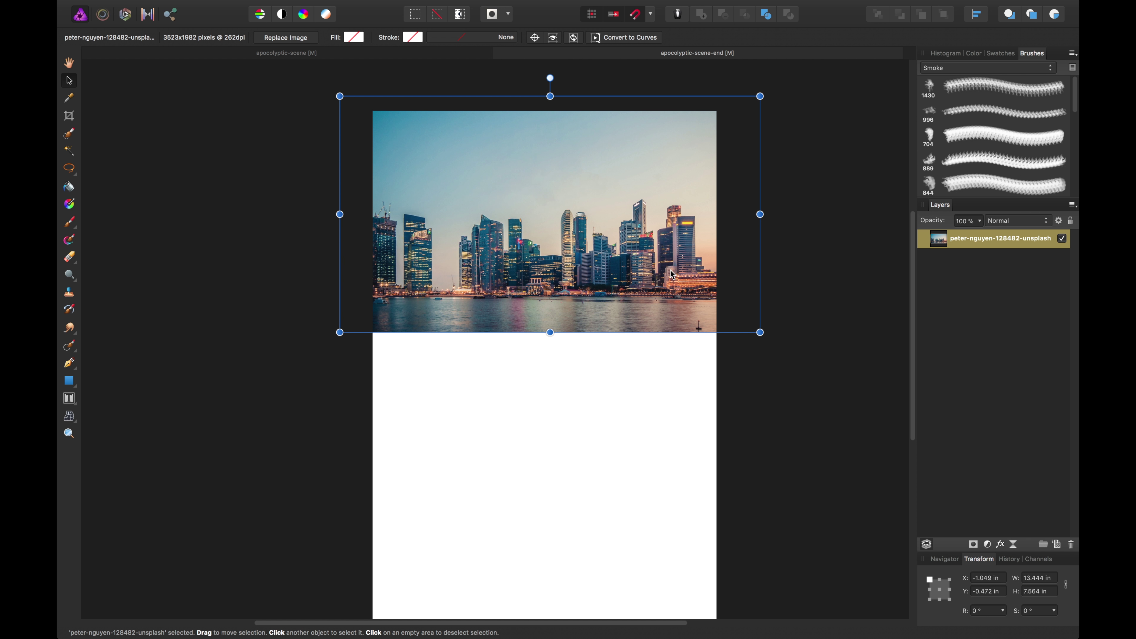
drag(341, 332, 370, 322)
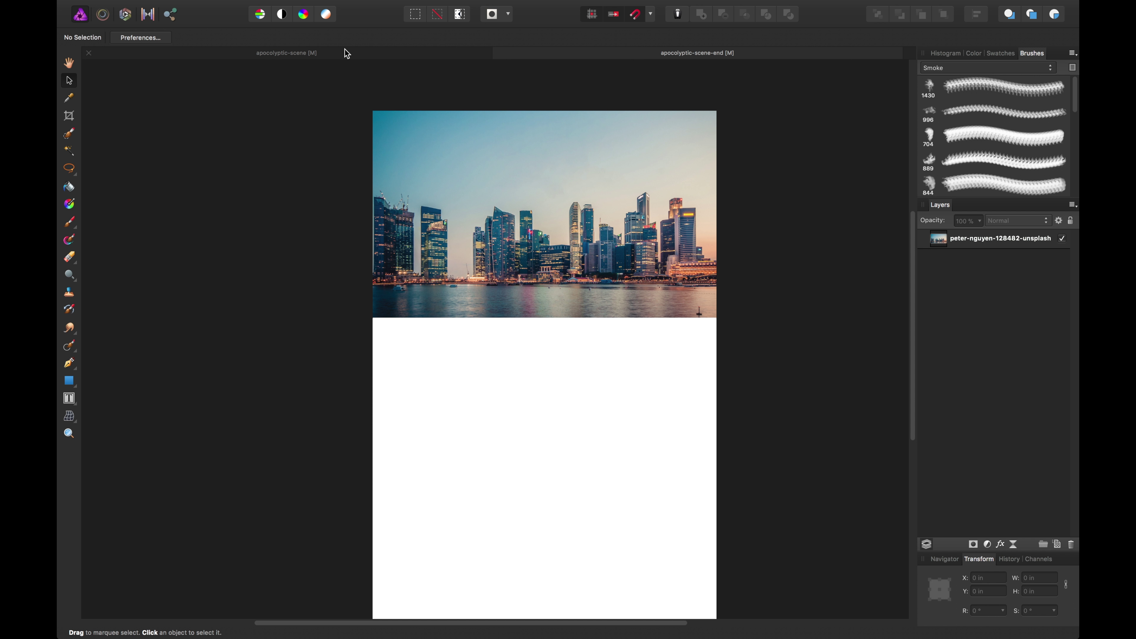
Compare the skyline's placement with the finished apocolyptic-scene composition and examine the photo on the page.
click(347, 53)
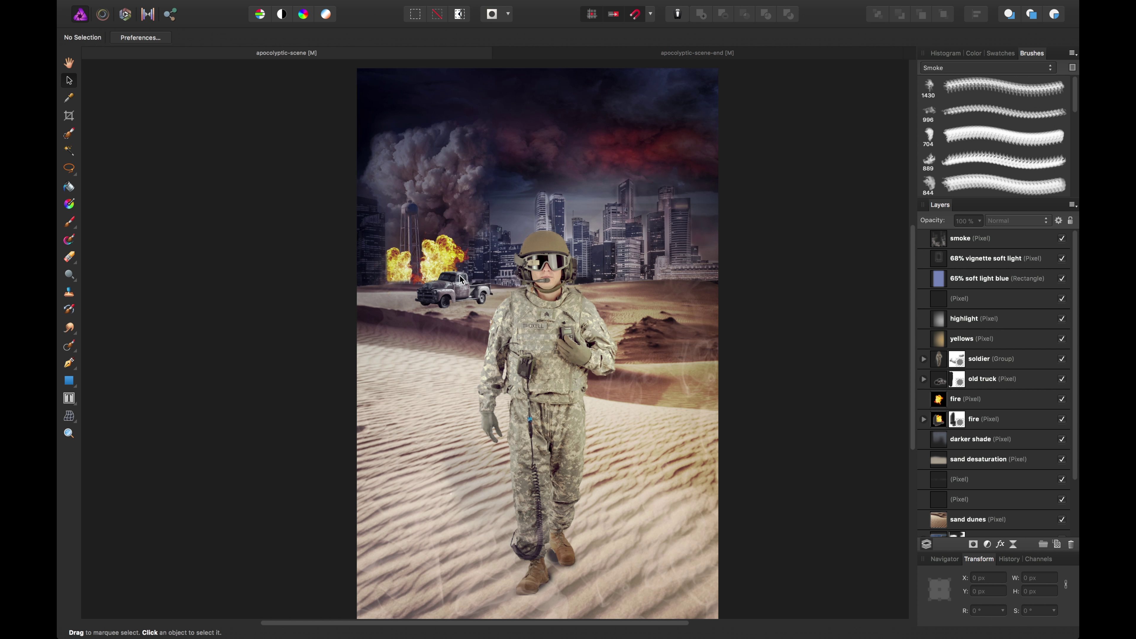
click(699, 52)
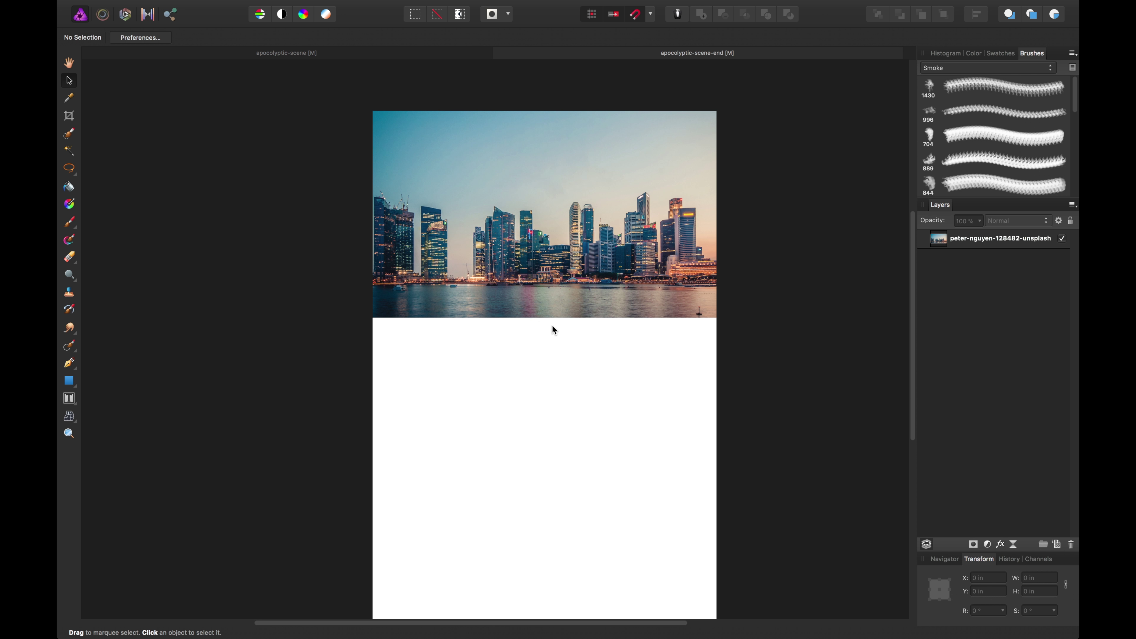
click(624, 298)
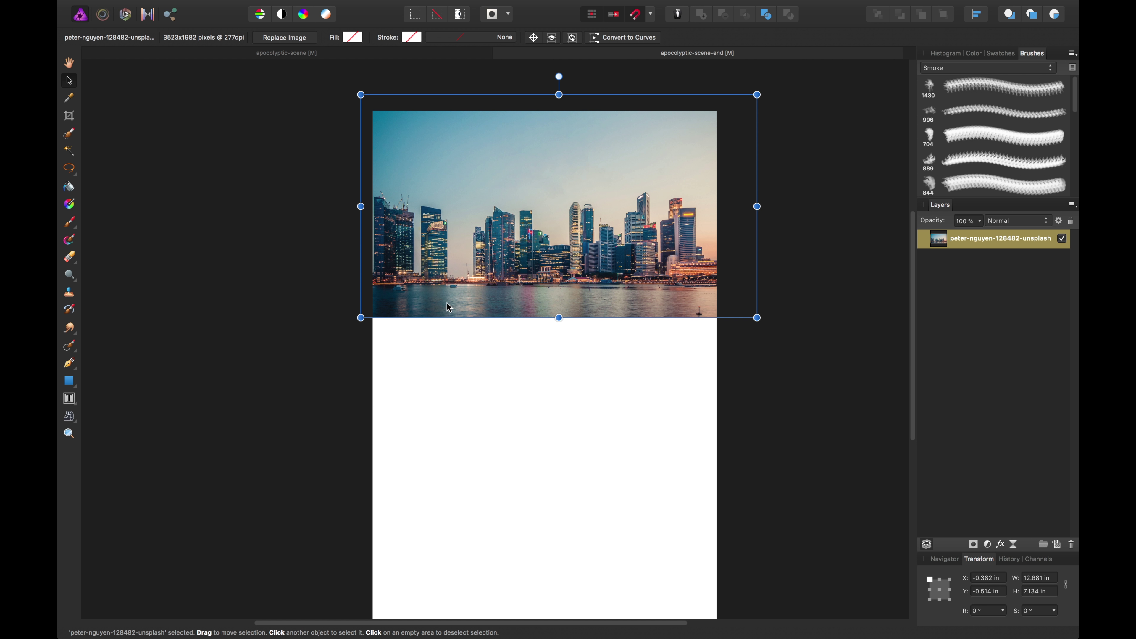
click(497, 394)
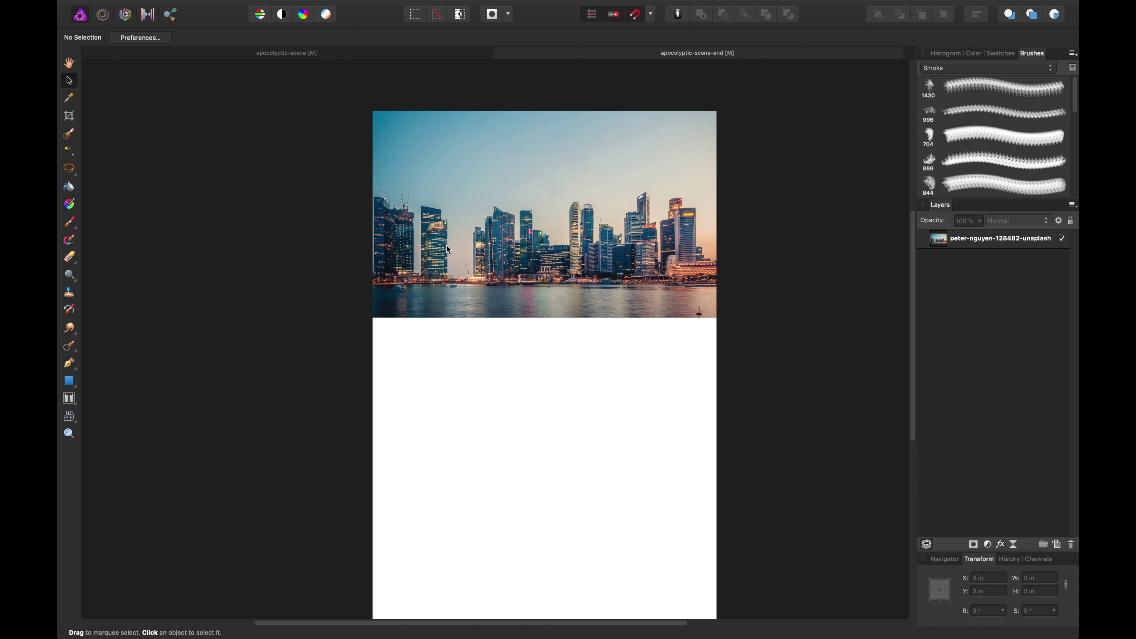
click(510, 252)
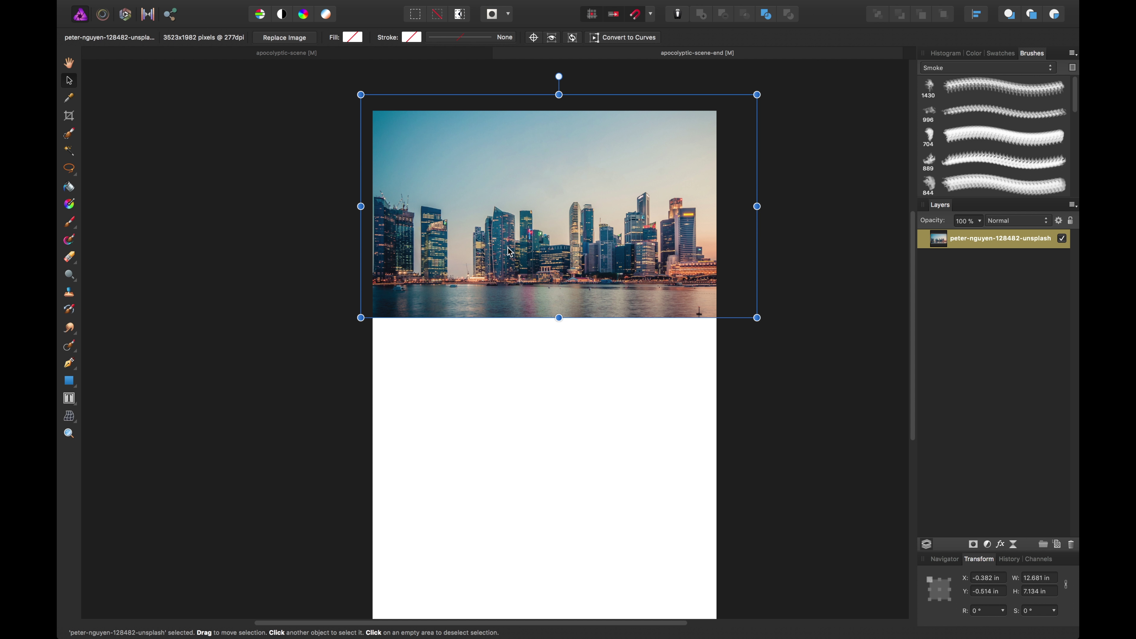
click(527, 408)
drag(548, 407, 533, 401)
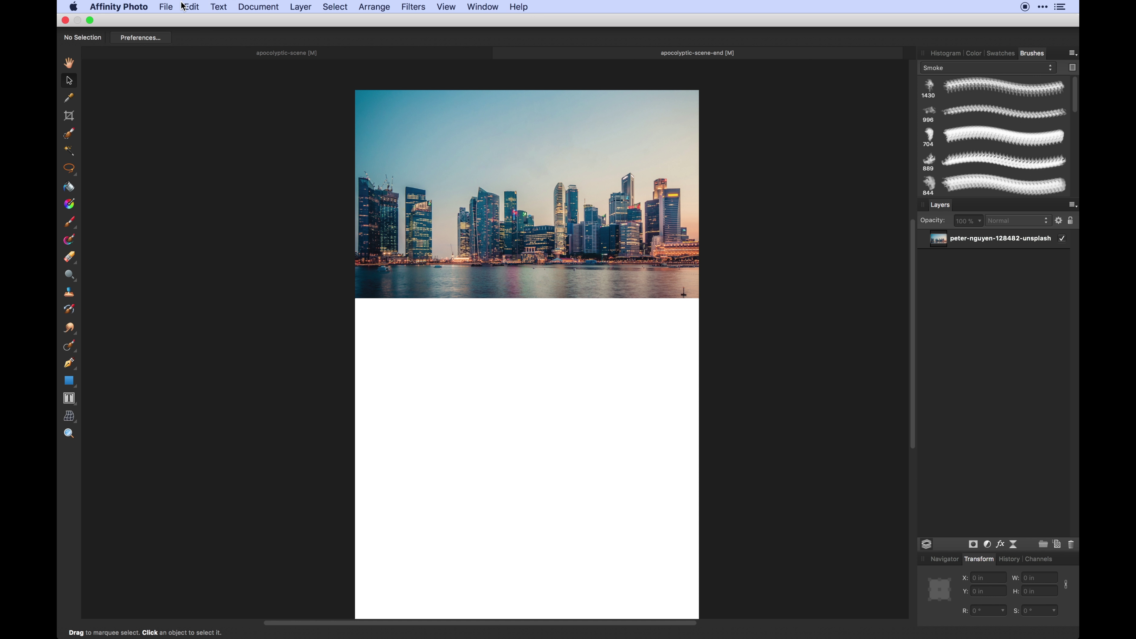
Place the desert dunes JPG from the photography folder over the page at about 18.3 × 12.2 in and shift it sideways.
click(183, 6)
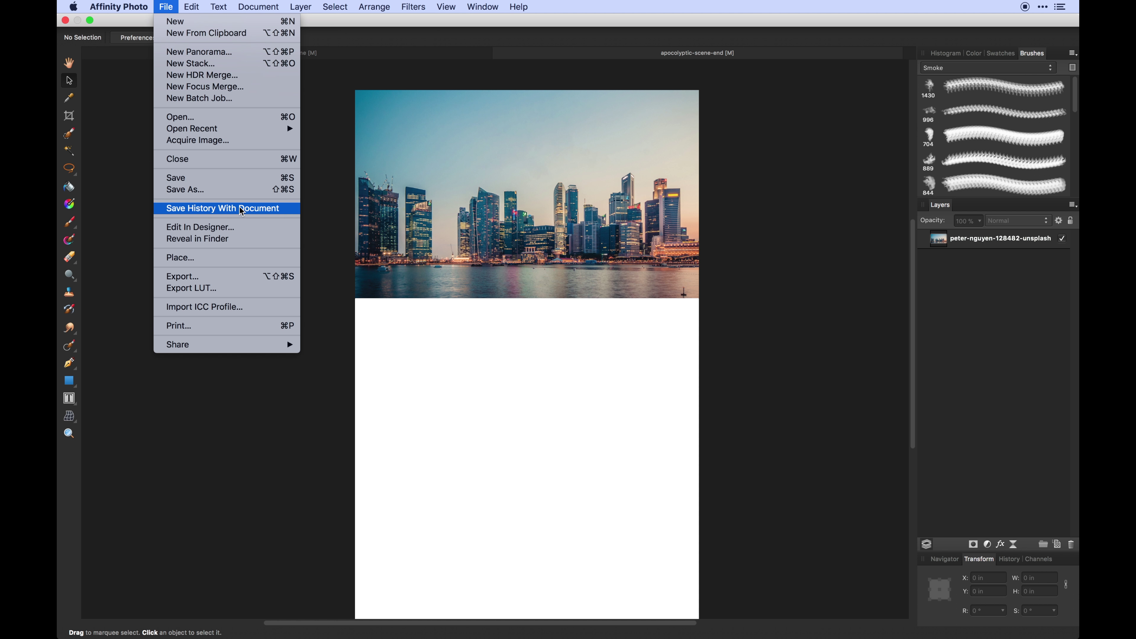
click(249, 255)
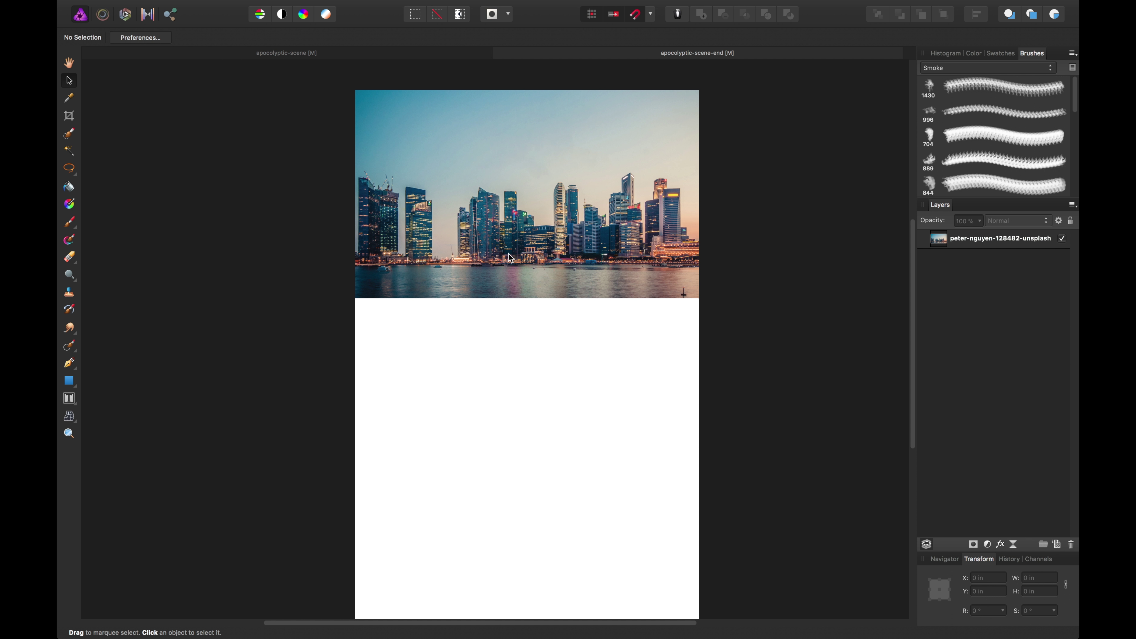
click(518, 62)
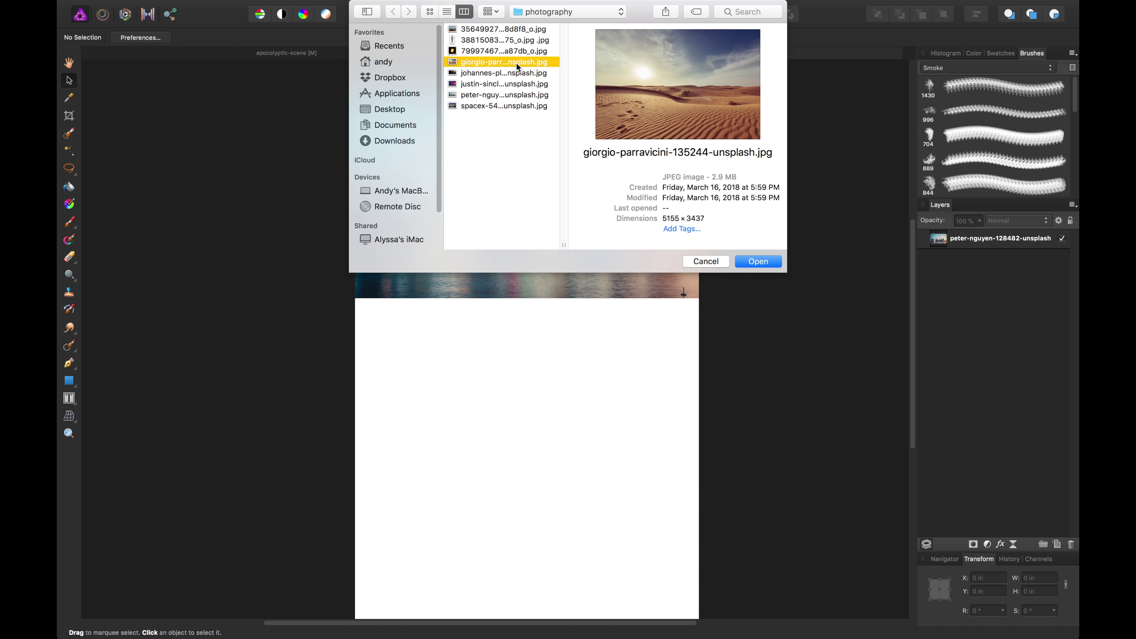
click(772, 263)
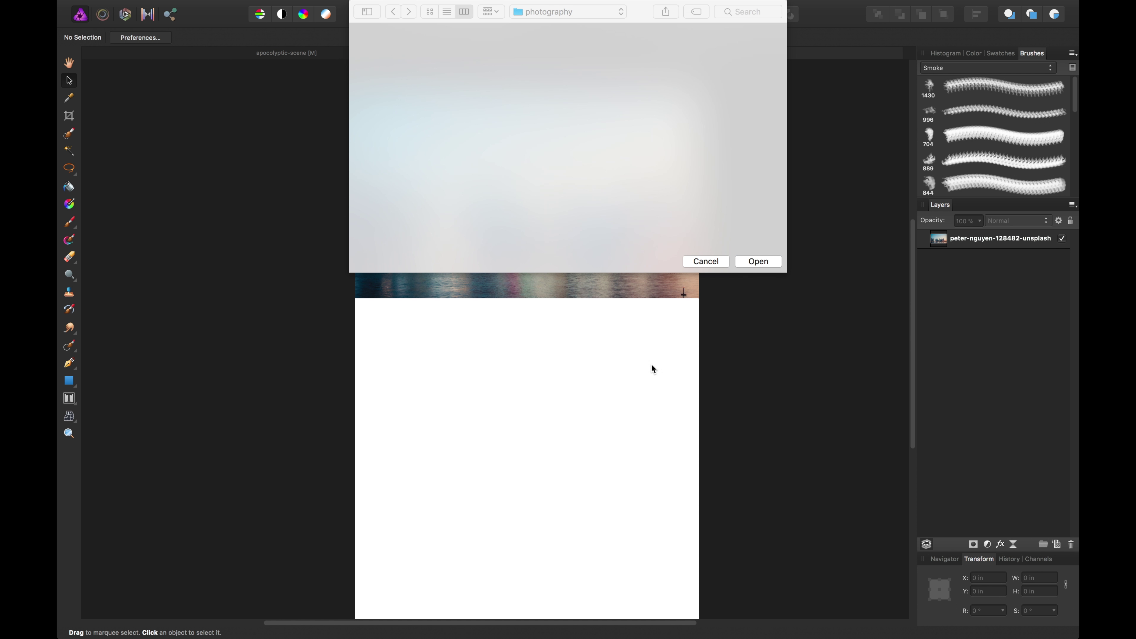
drag(270, 124, 762, 619)
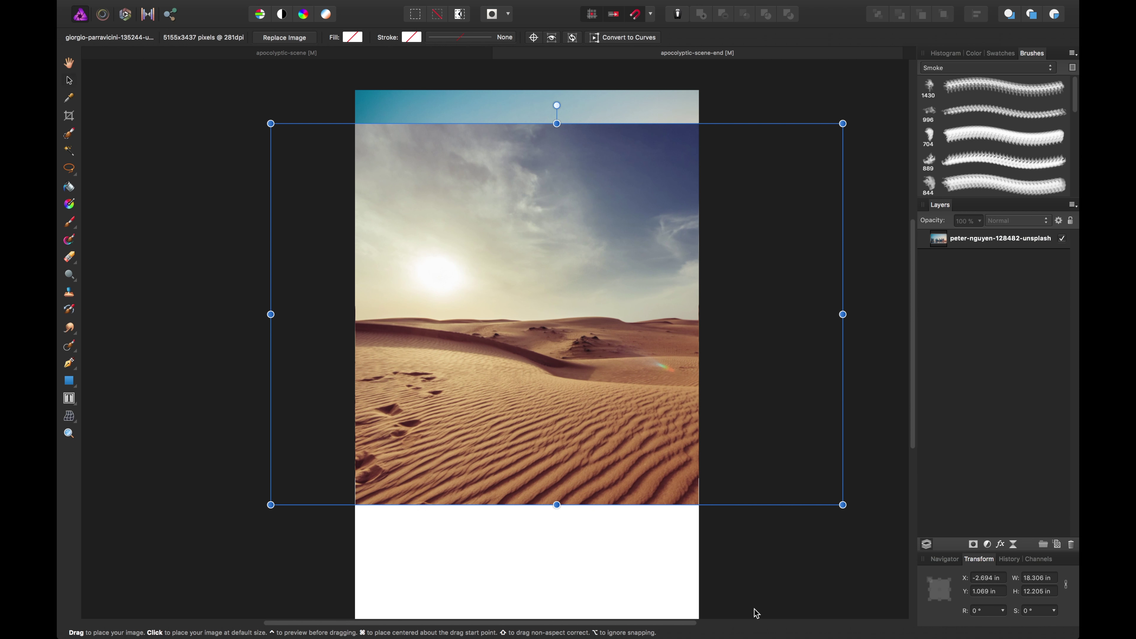
drag(652, 435, 593, 430)
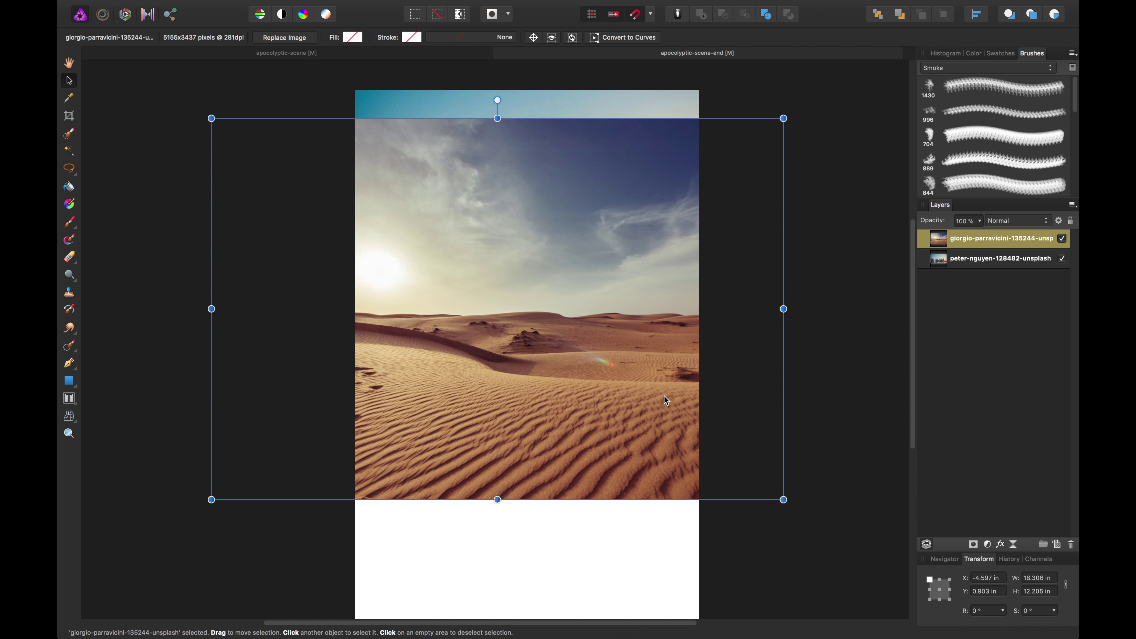
Send the dunes photo behind the skyline, move it down and enlarge it to about 27.9 × 18.6 in.
key(super+bracketleft)
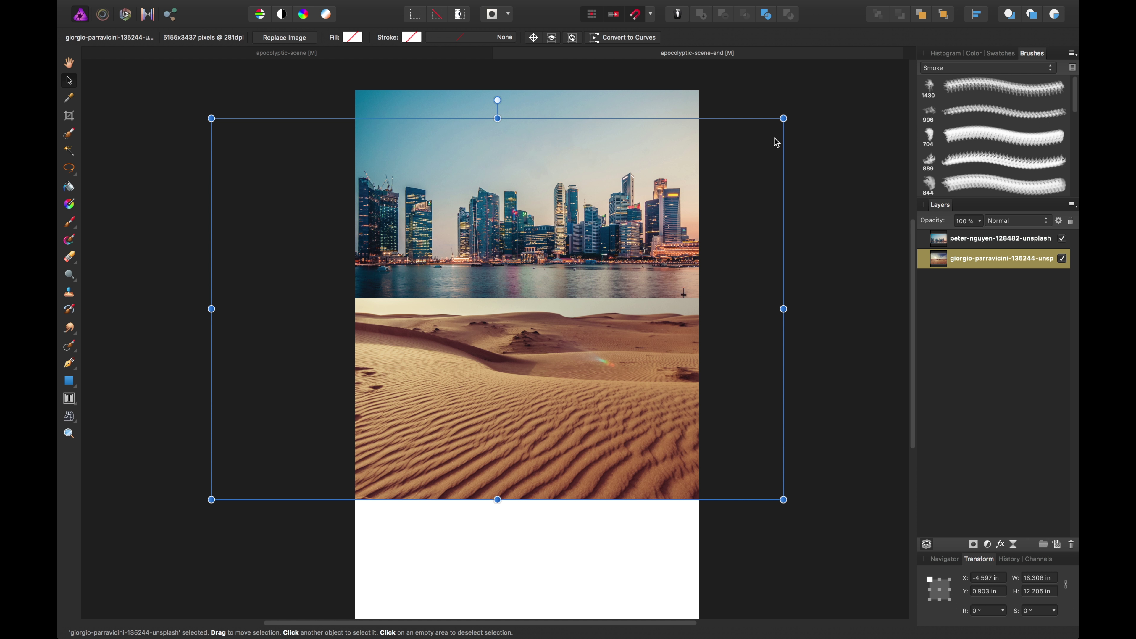
drag(784, 118, 843, 117)
drag(498, 513, 490, 568)
drag(510, 466, 501, 592)
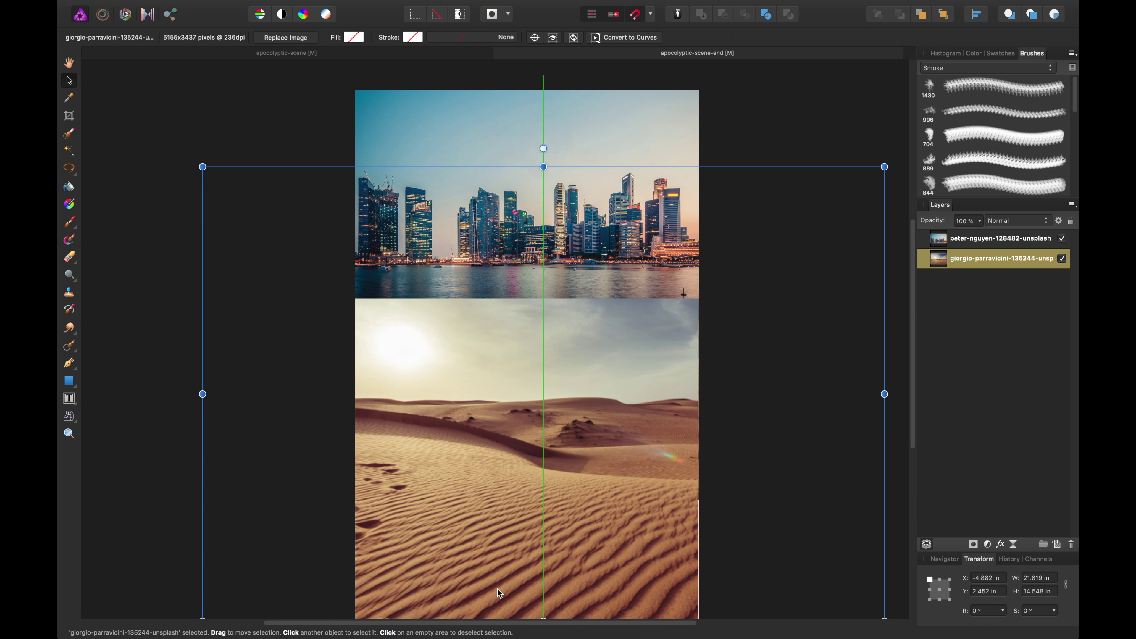
drag(201, 166, 71, 50)
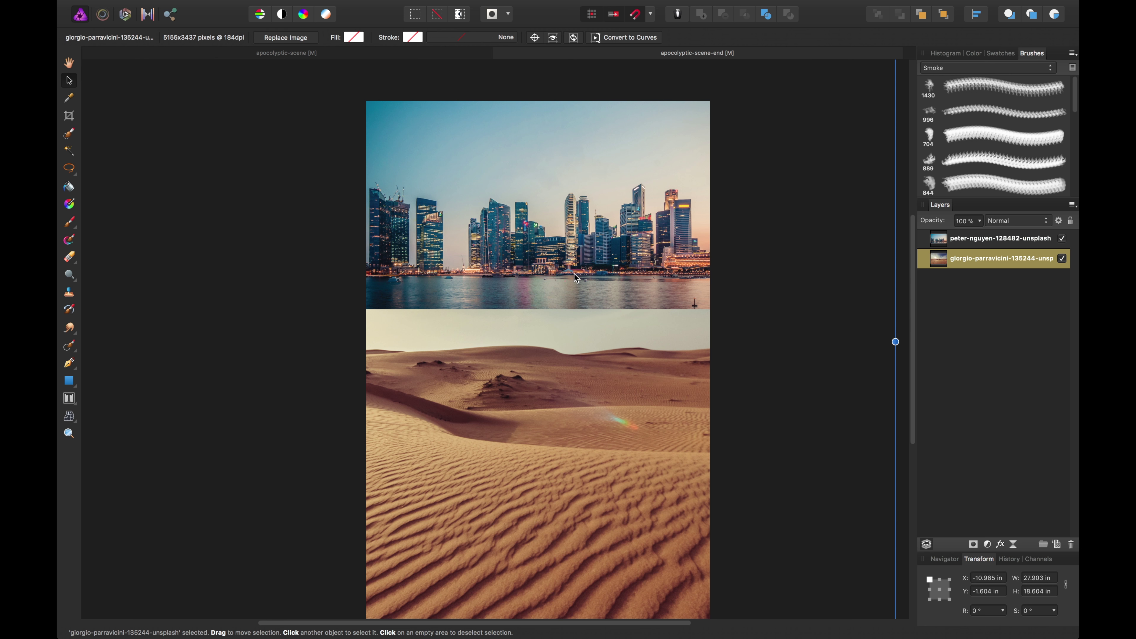
Scale the skyline photo to about 15.1 × 8.5 in, centre it across the page, and enlarge the dunes photo slightly.
key(super+0)
click(659, 295)
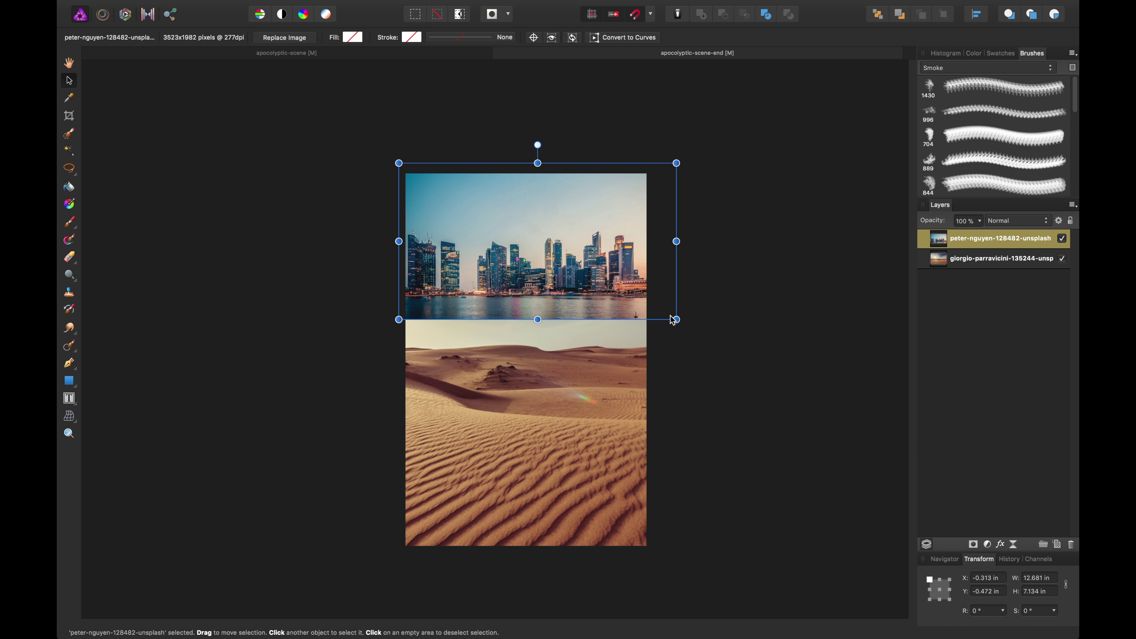
drag(671, 317, 729, 345)
drag(548, 276, 514, 279)
click(675, 273)
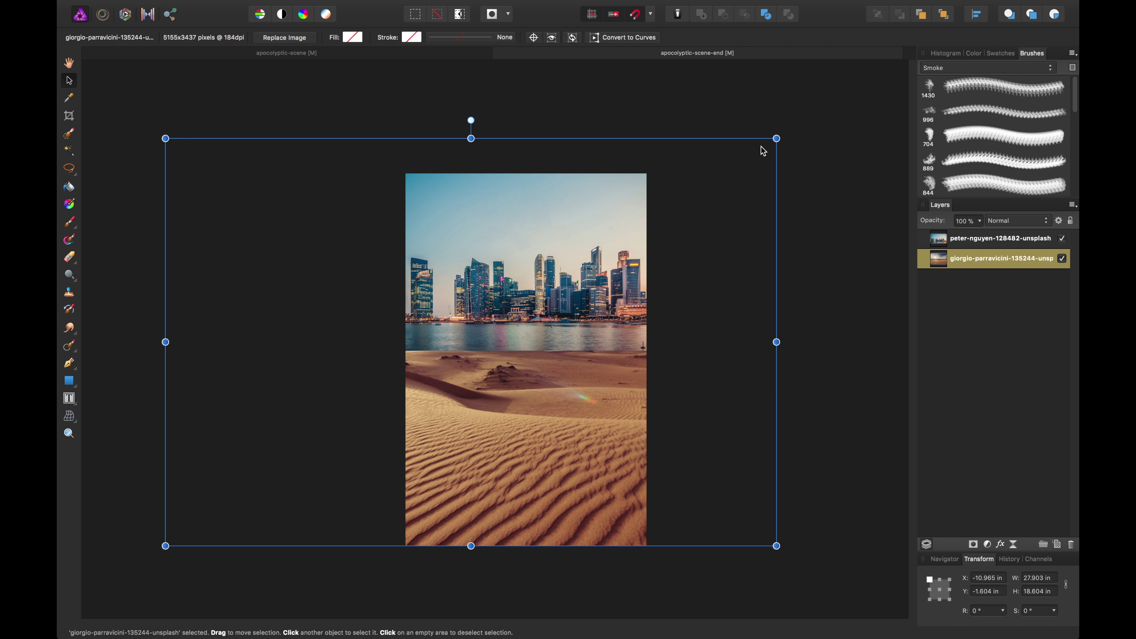
drag(777, 139, 823, 113)
Add a mask to the city skyline photo's layer.
click(566, 324)
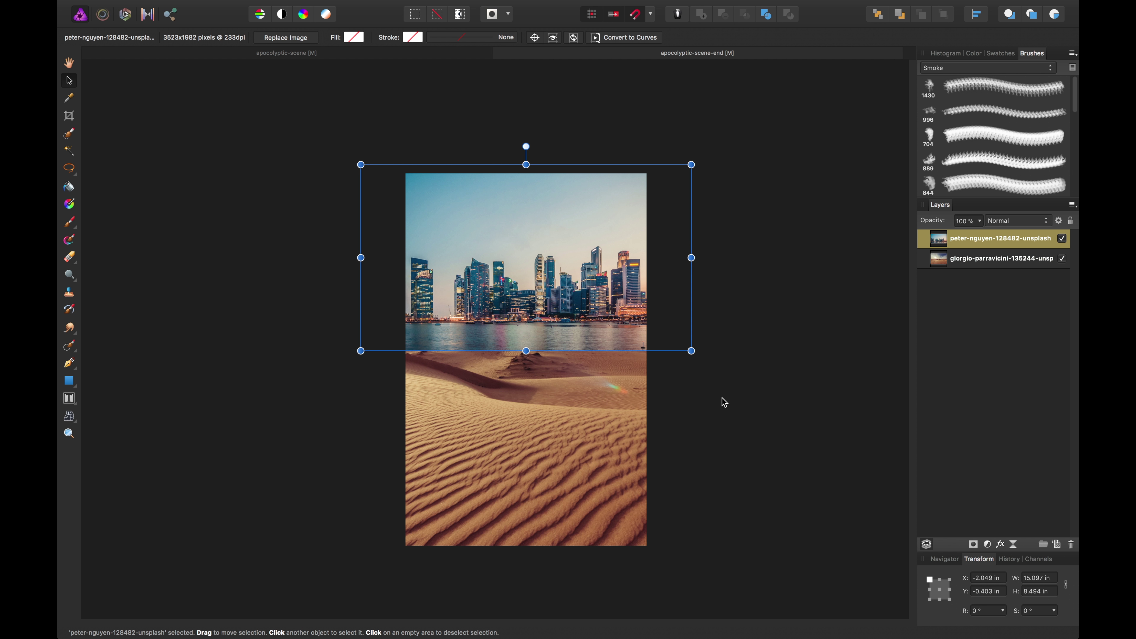
key(super+plus)
key(space)
drag(733, 399, 728, 383)
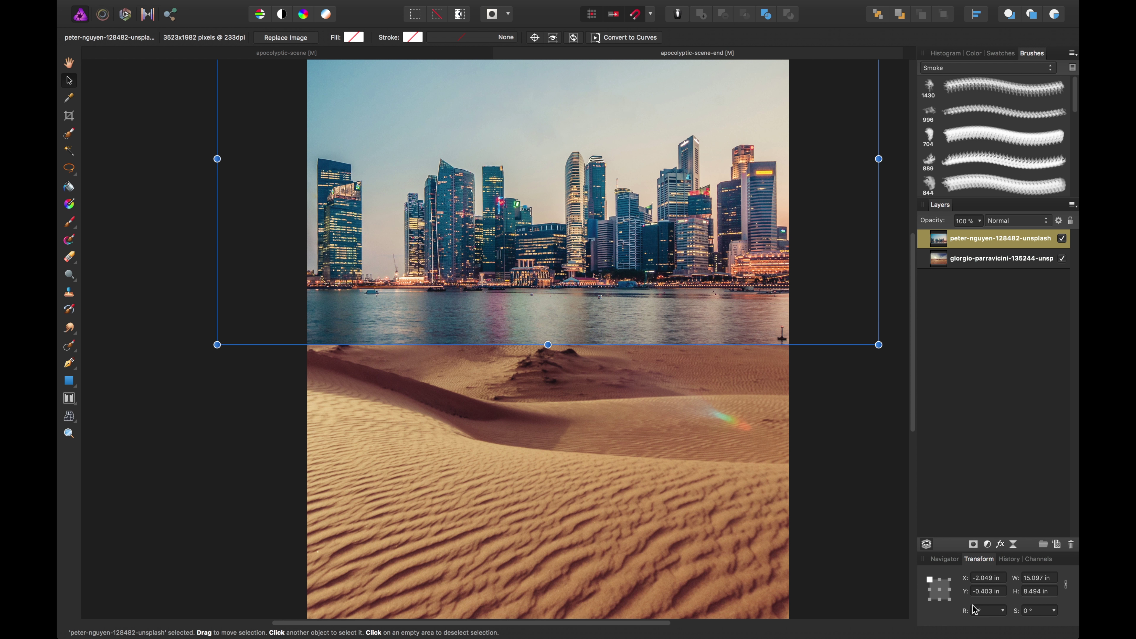
click(973, 544)
Try to select the strip of water along the city shoreline with the Selection Brush at 13 px width.
scroll(655, 337, right, 2)
scroll(655, 337, up, 1)
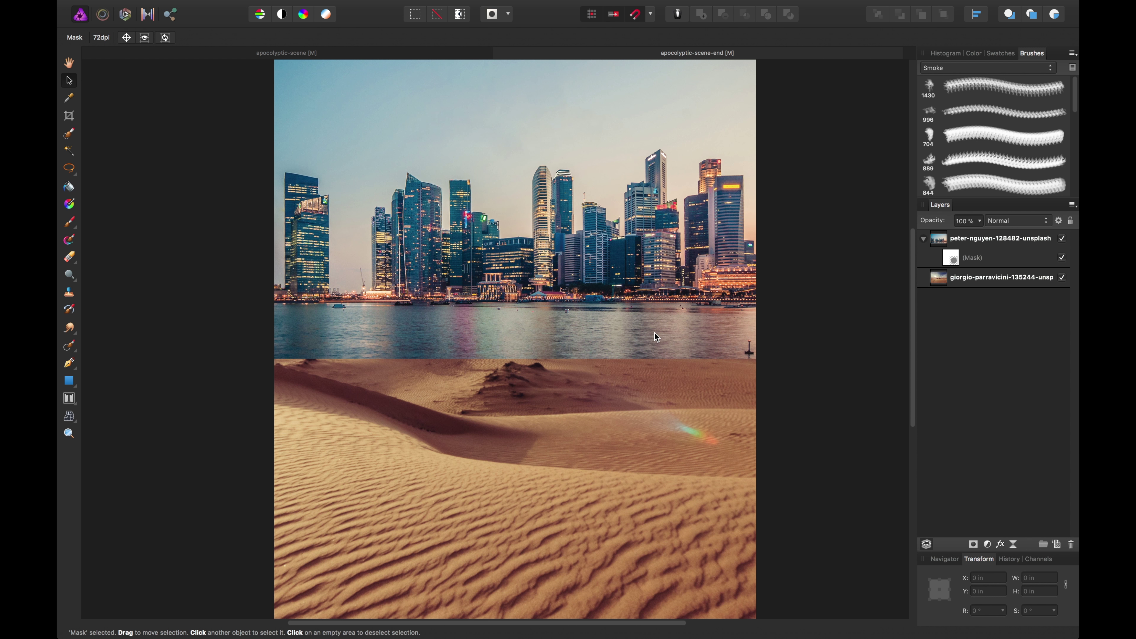
scroll(654, 336, up, 4)
scroll(584, 260, up, 2)
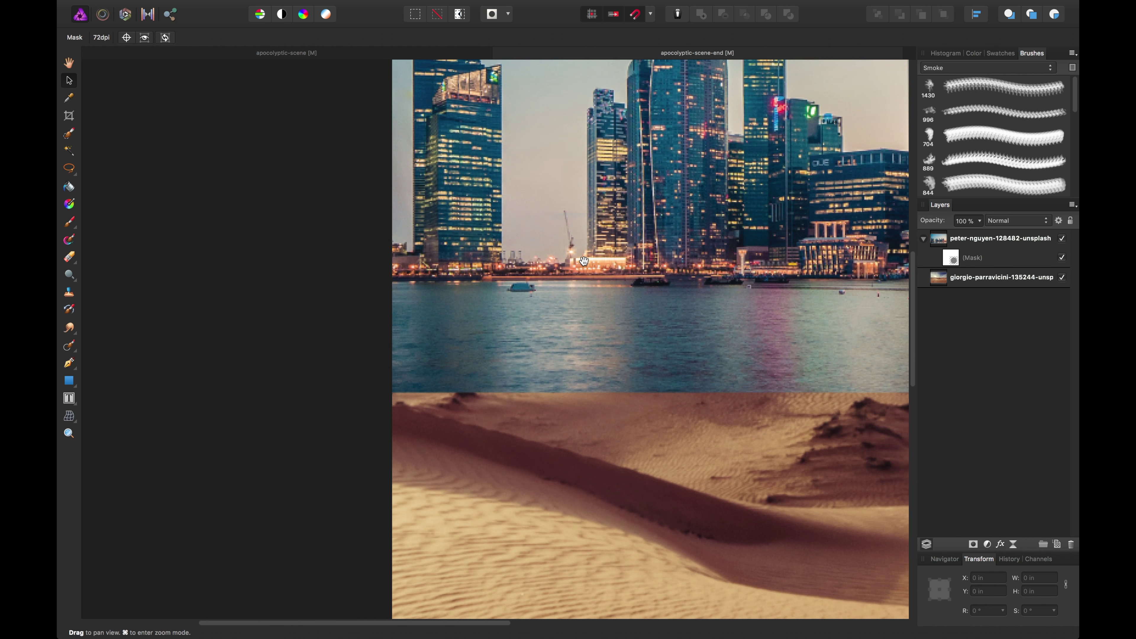
drag(584, 261, 358, 299)
key(w)
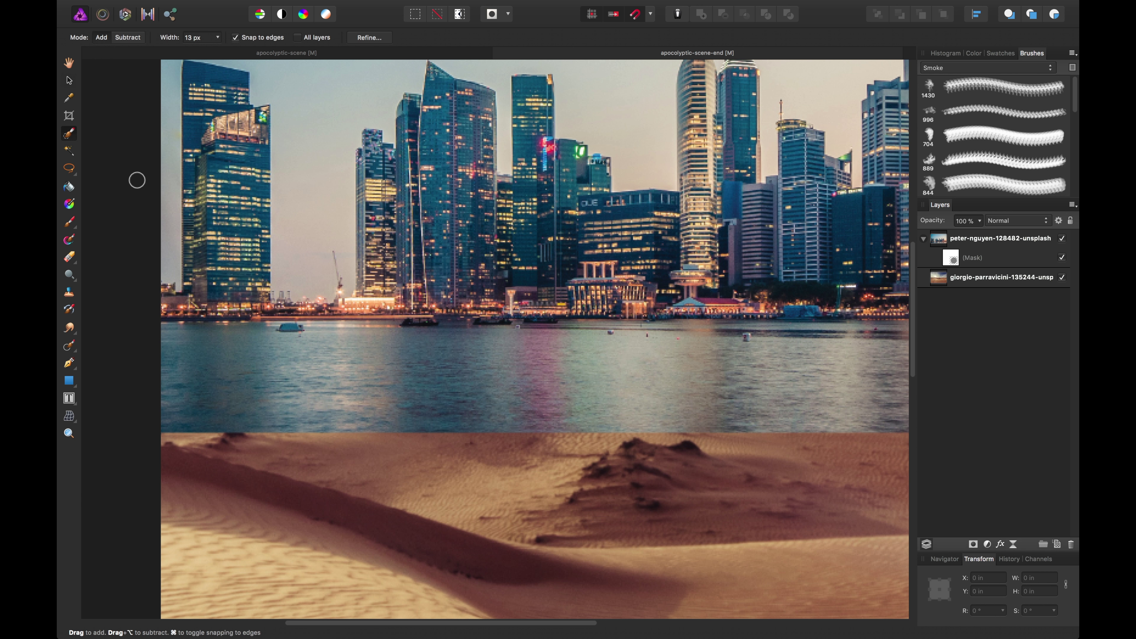
mouse_move(165, 339)
mouse_down()
mouse_move(195, 335)
mouse_move(159, 332)
mouse_move(223, 328)
mouse_up()
drag(517, 326, 750, 326)
scroll(741, 342, right, 4)
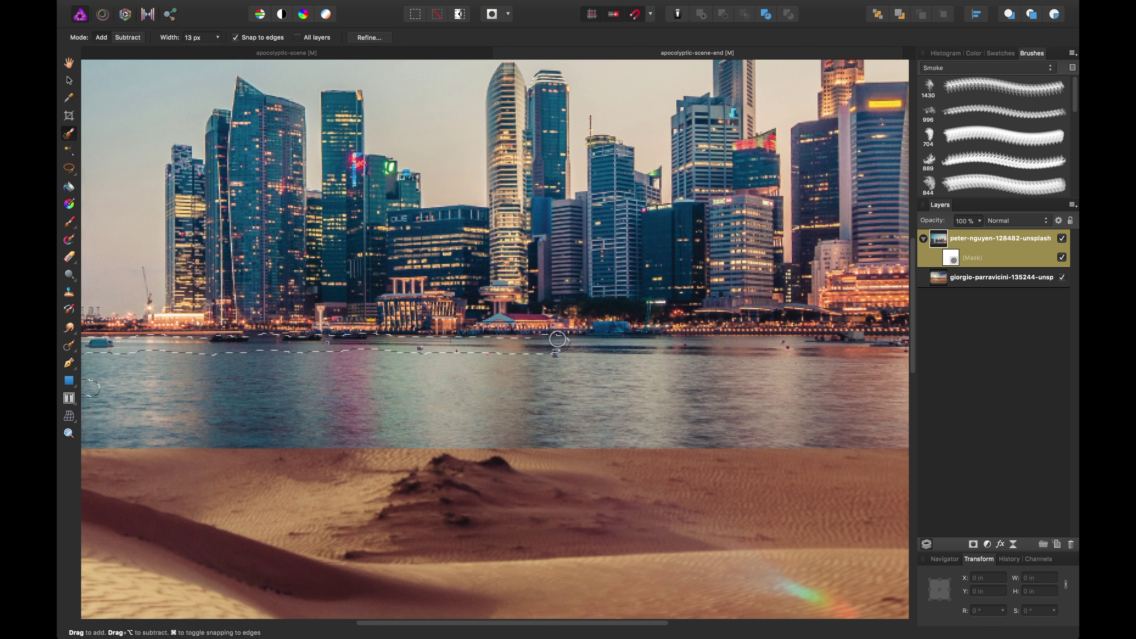
drag(558, 339, 598, 322)
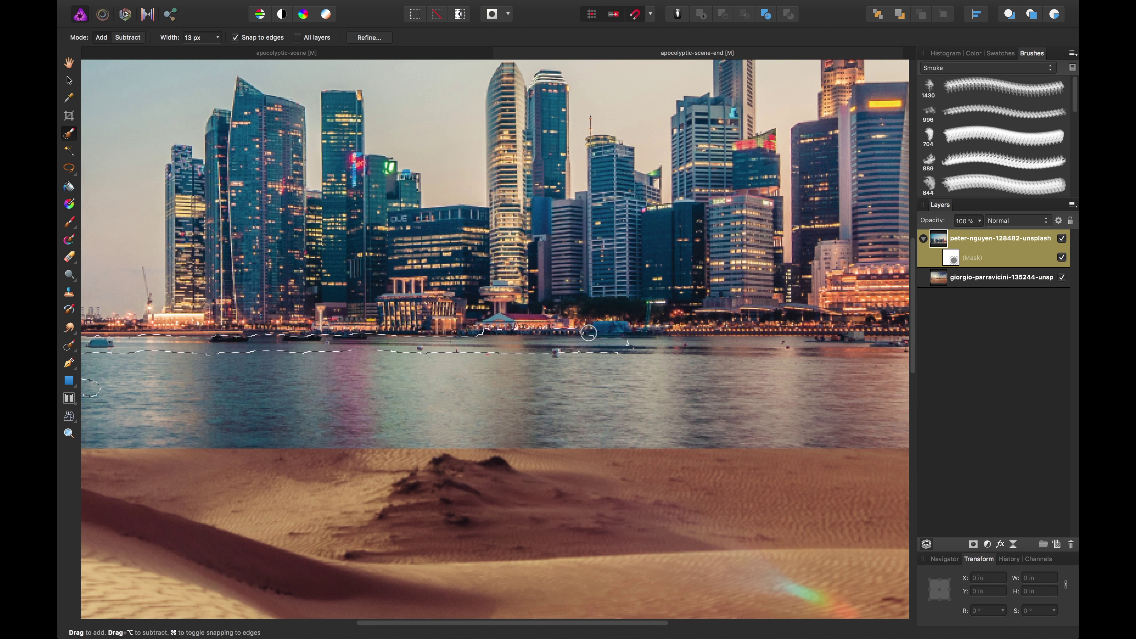
scroll(589, 332, left, 10)
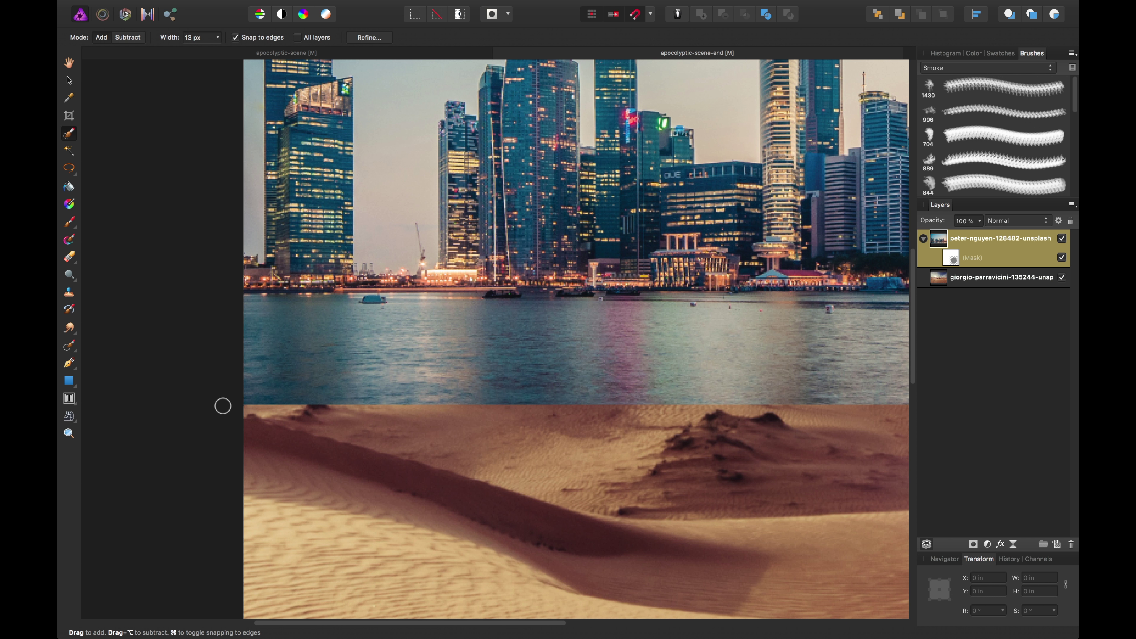
Select the water below the skyline from the page's left edge using the Selection Brush enlarged to 23 px.
key(bracketright)
key(bracketright)
key(bracketright)
mouse_move(231, 383)
mouse_down()
mouse_move(295, 368)
mouse_move(780, 362)
mouse_up()
scroll(780, 362, right, 10)
scroll(677, 389, left, 10)
key(bracketleft)
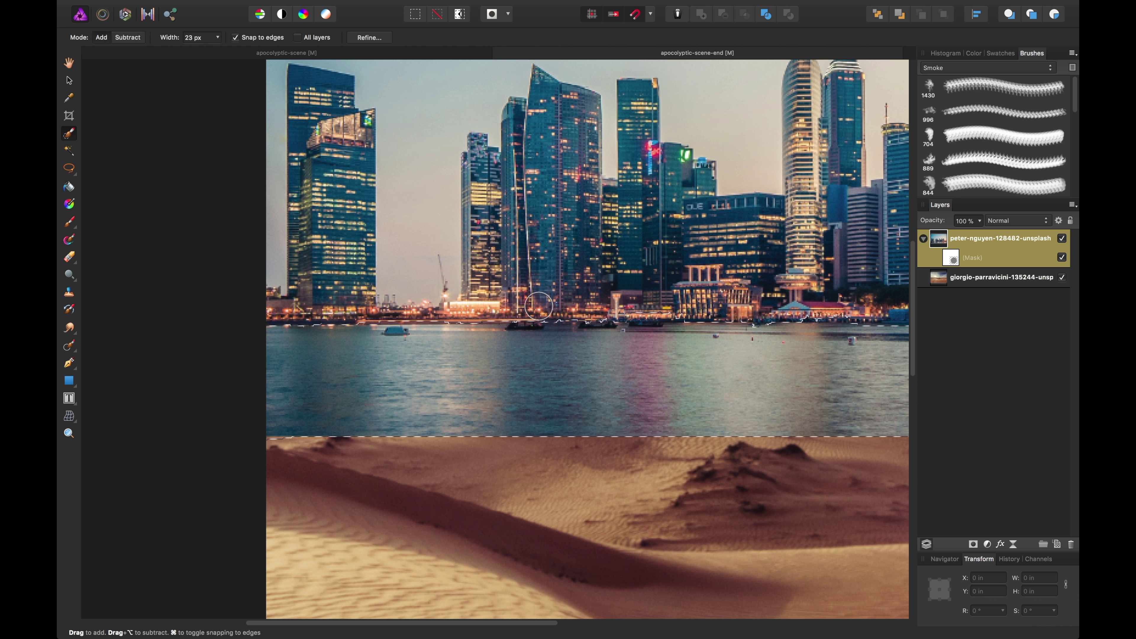
Extend the selection in Add mode over the remaining water up to the page's right edge.
click(128, 38)
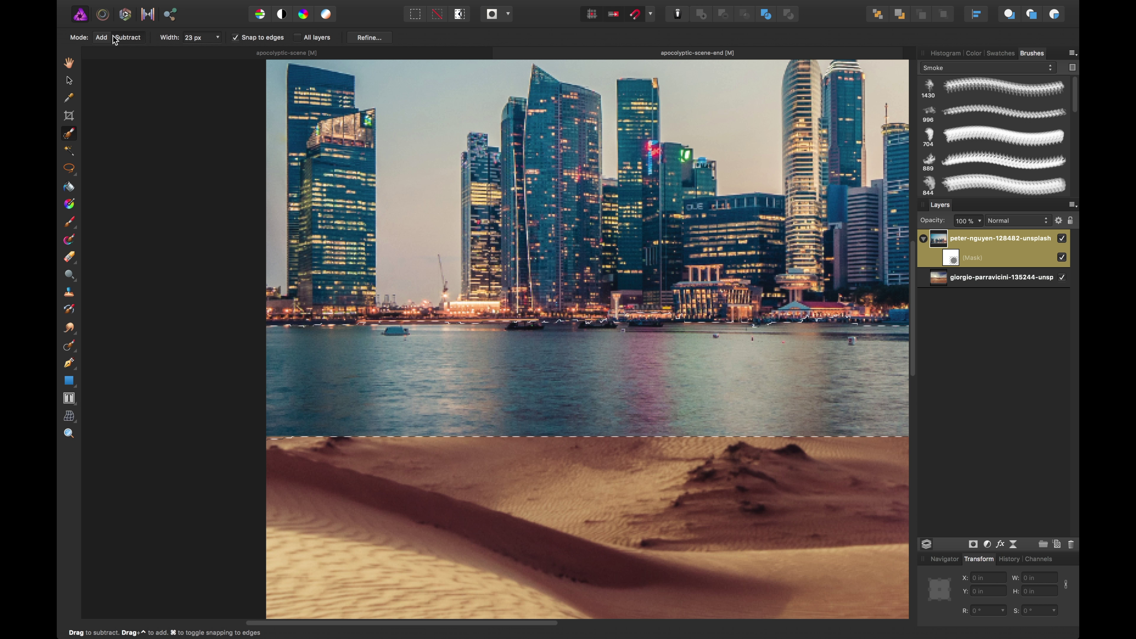
click(100, 39)
key(space)
drag(684, 318, 433, 326)
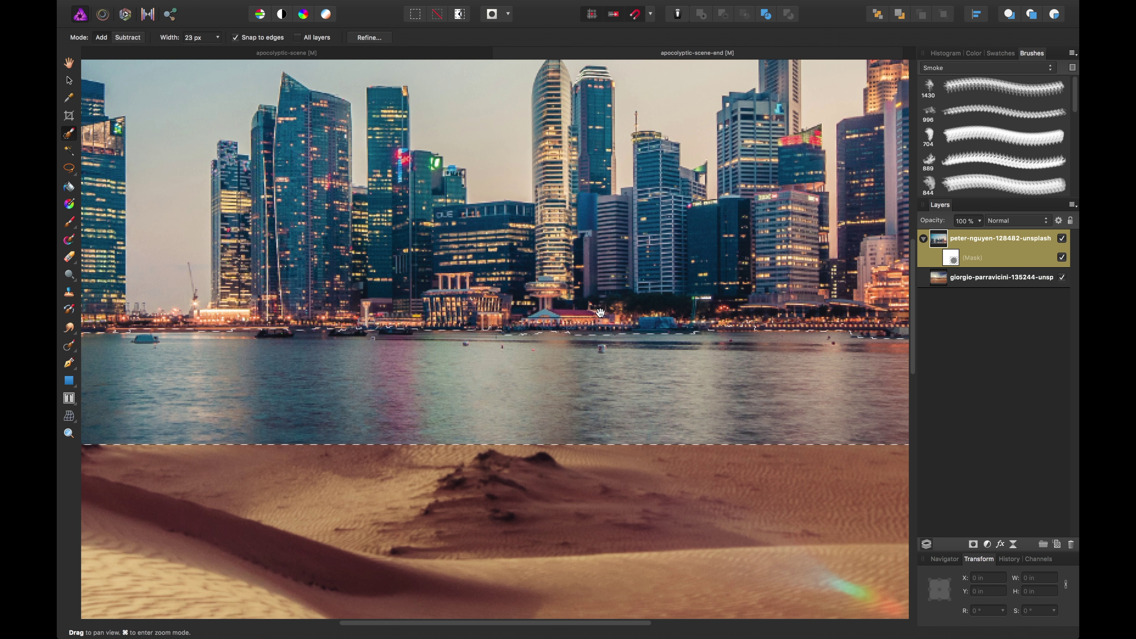
scroll(518, 320, right, 5)
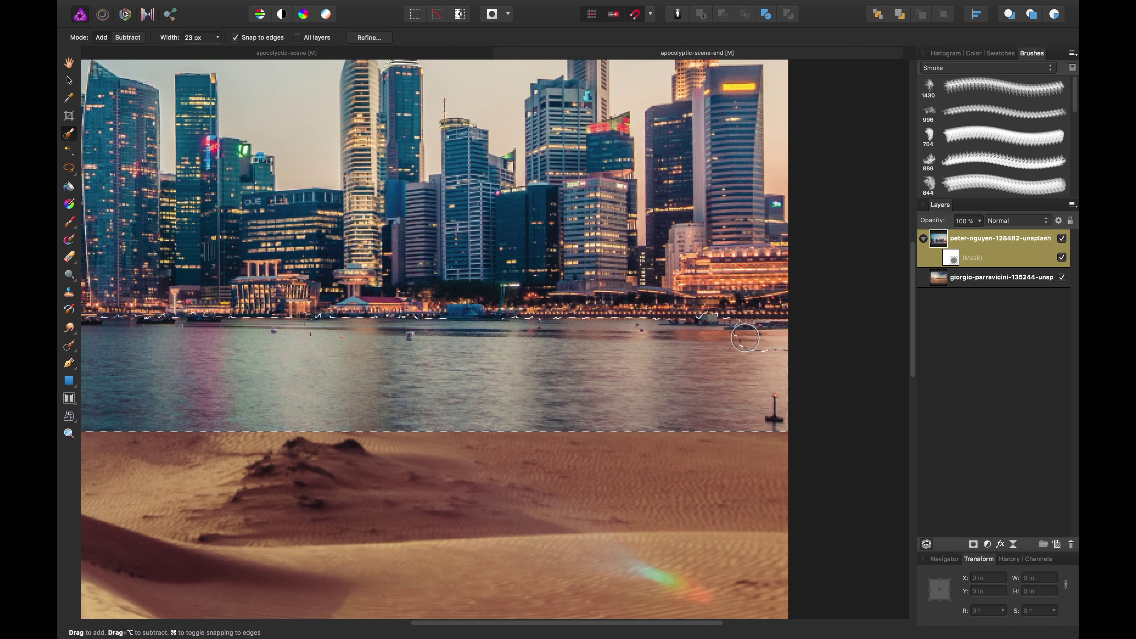
scroll(513, 381, left, 6)
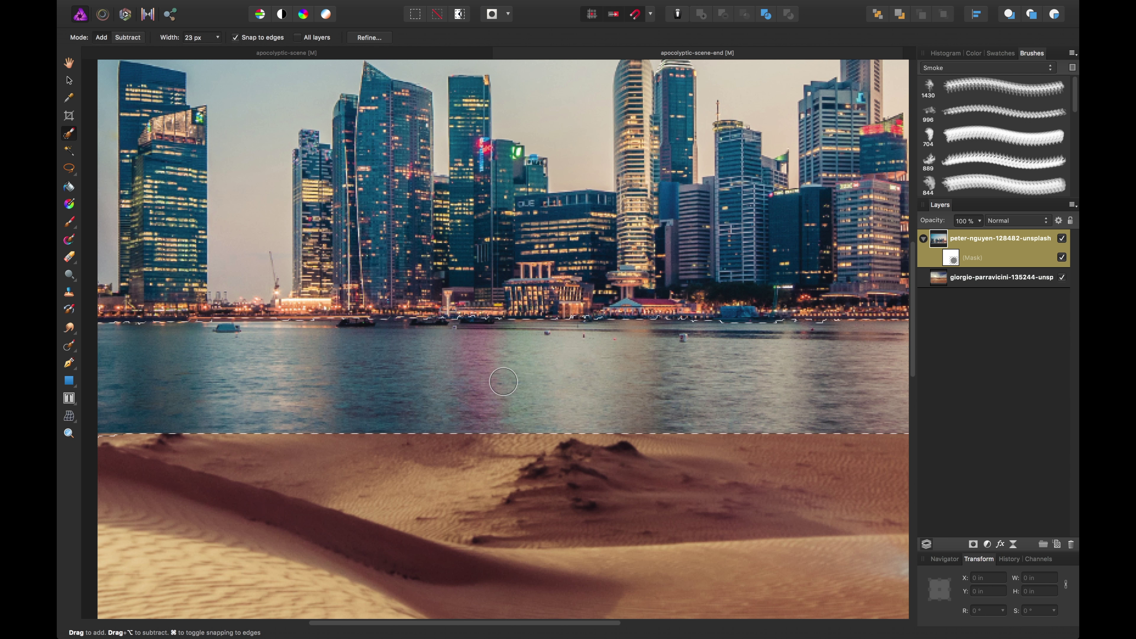
key(super+minus)
key(super+minus)
key(super+minus)
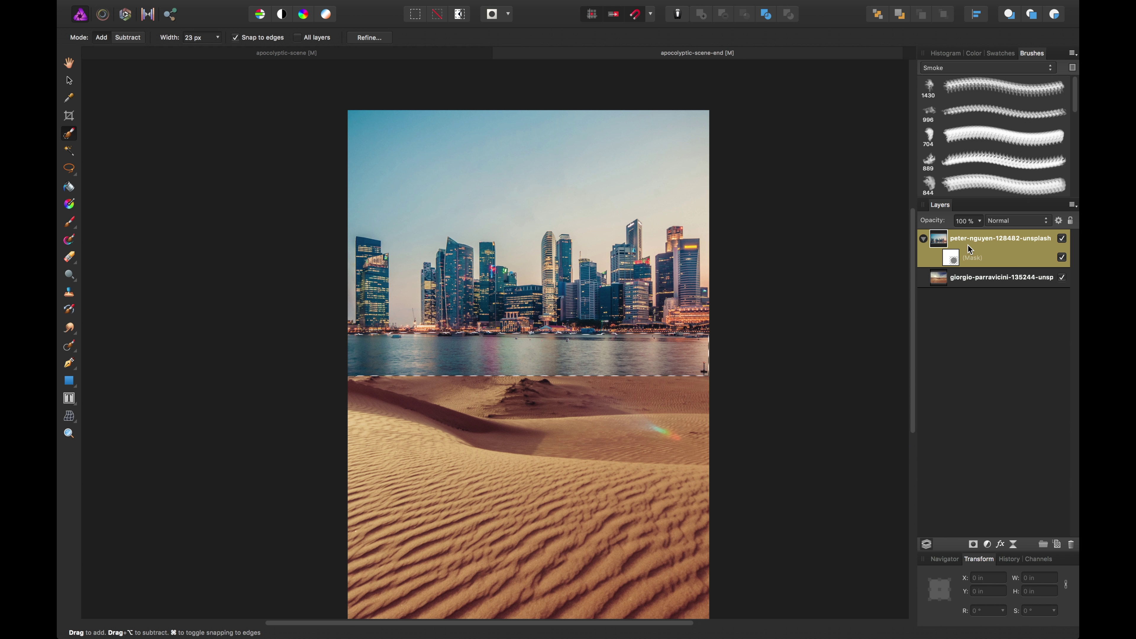
Fill the selected water area on the skyline photo's mask with custom colour 000000 and clear the selection.
click(957, 261)
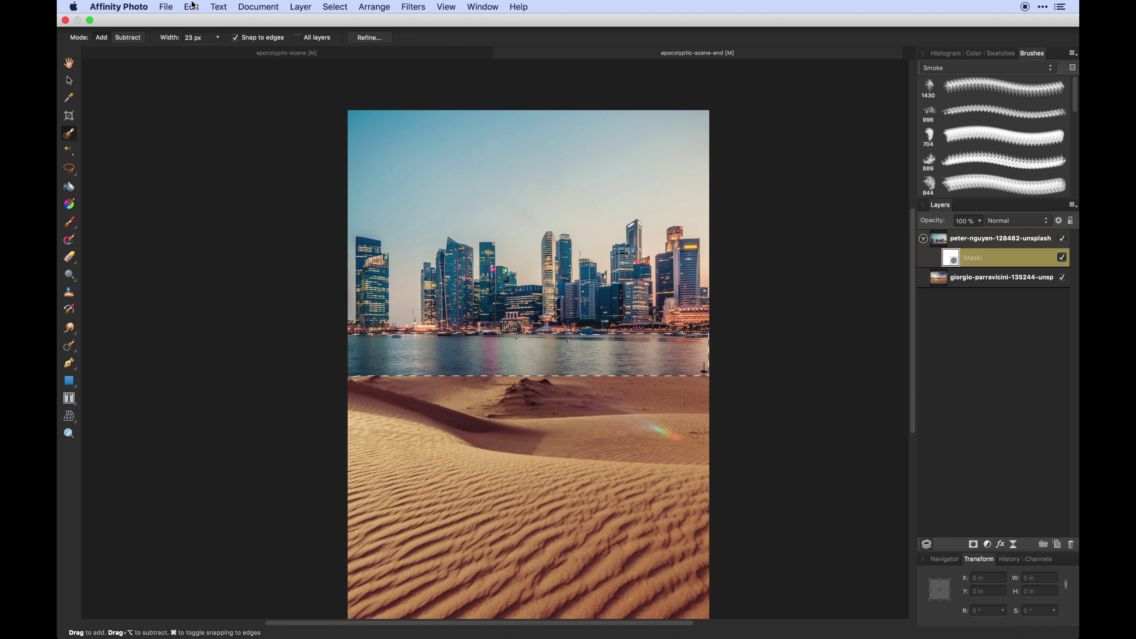
click(192, 7)
click(221, 152)
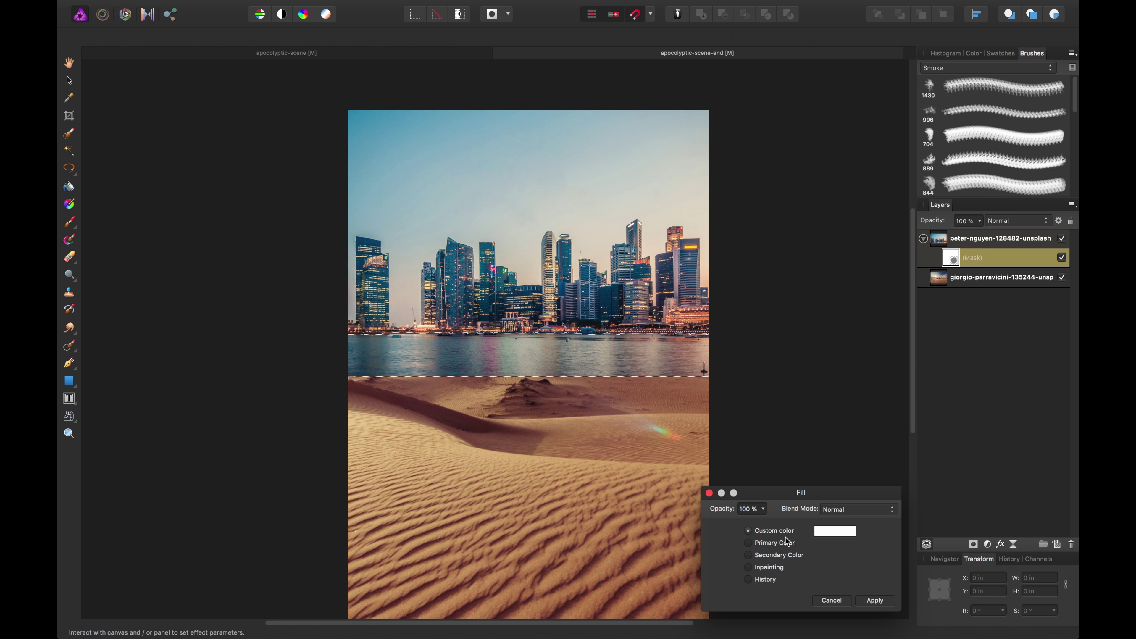
click(828, 532)
drag(853, 488, 733, 583)
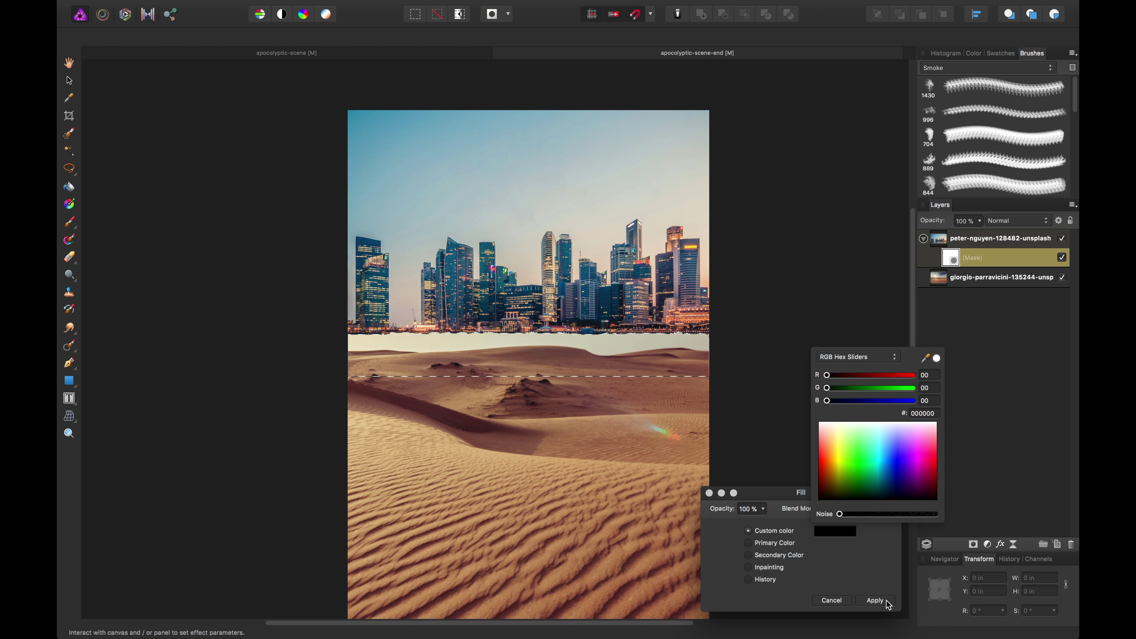
click(875, 601)
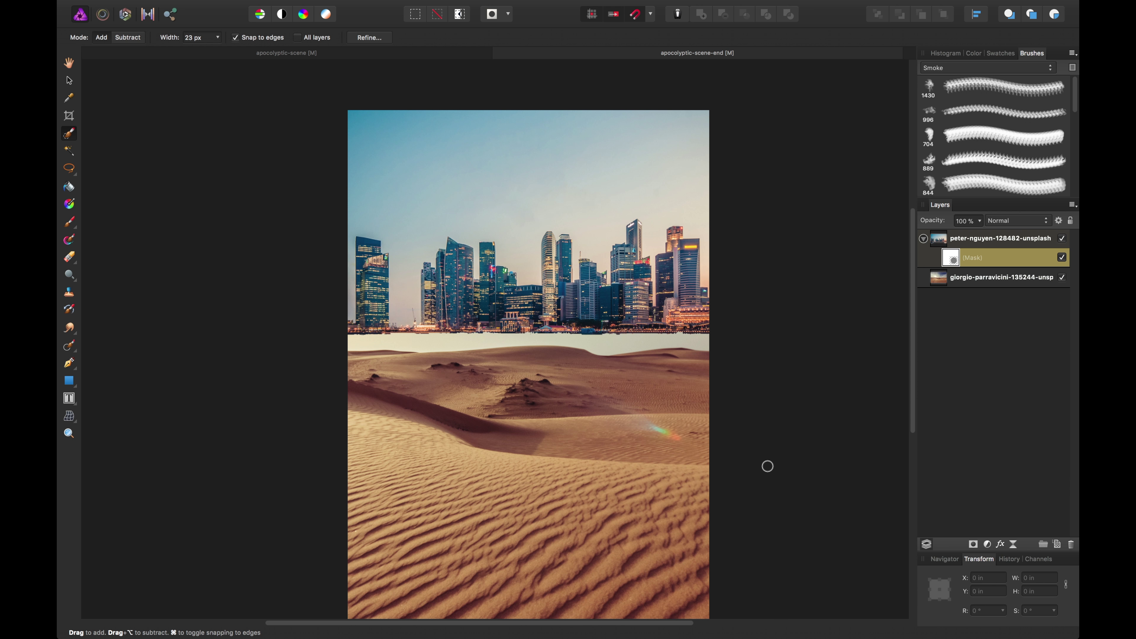
scroll(680, 344, up, 5)
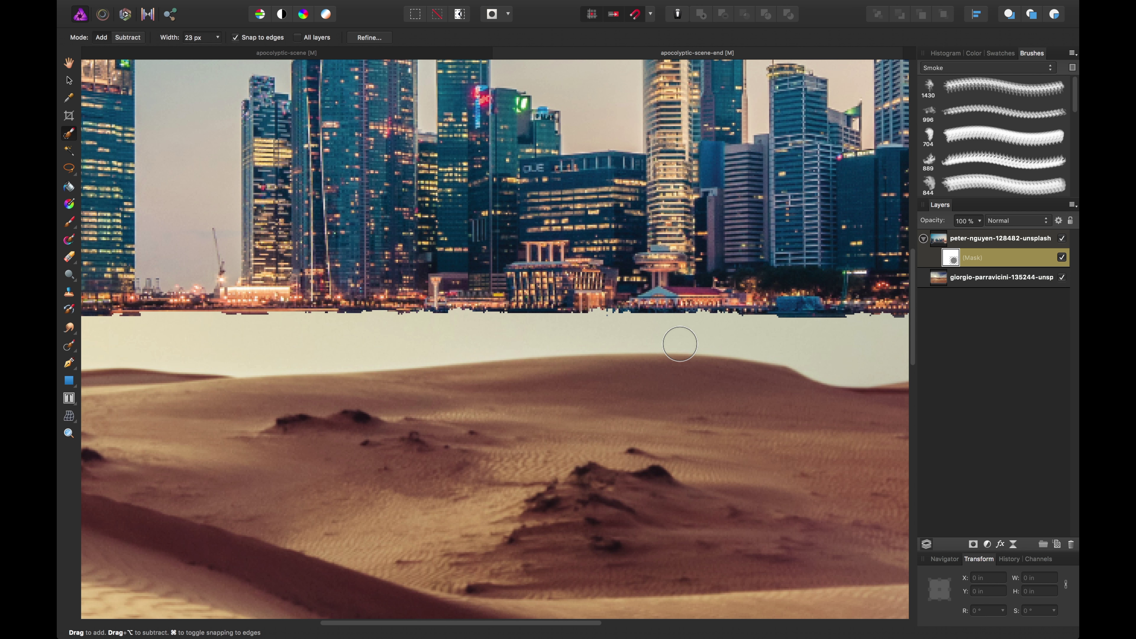
Move the dunes photo up to about Y -3.6 in so the sand meets the base of the city.
key(v)
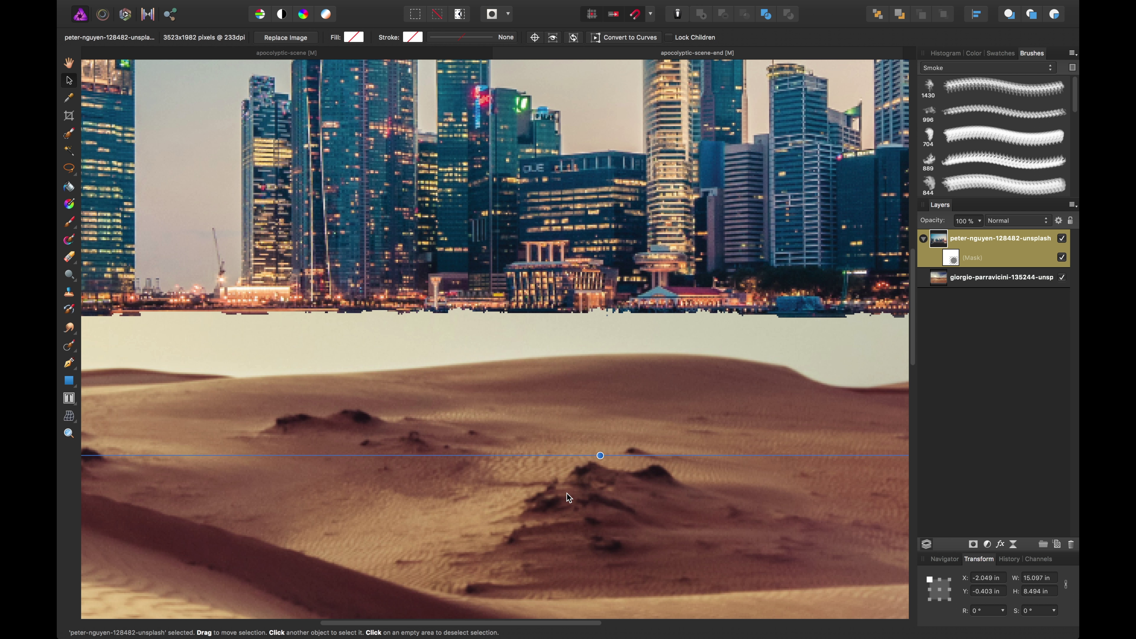
key(super+0)
click(601, 477)
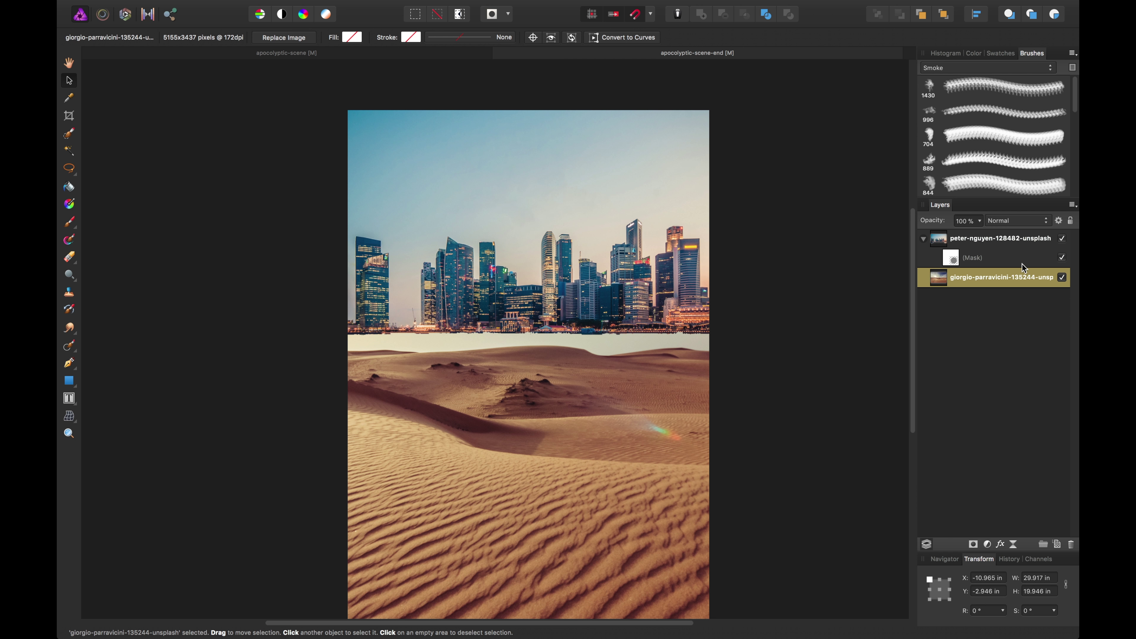
click(953, 249)
click(496, 509)
drag(519, 459, 547, 423)
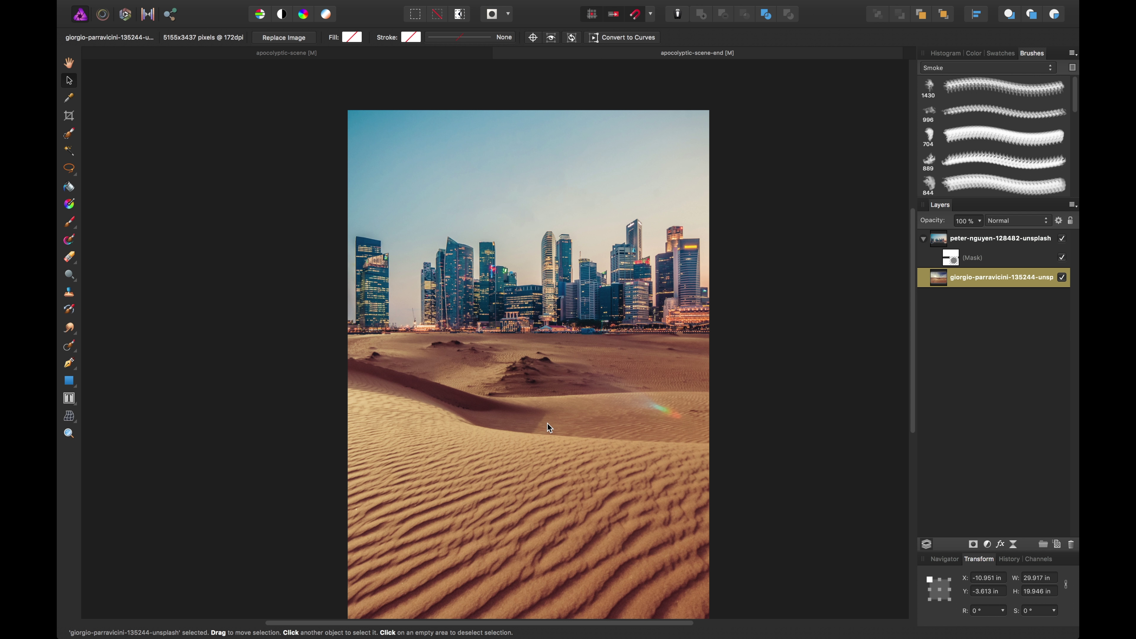
Bring the dunes photo in front of the skyline photo and move it down to about Y -3.25 in.
key(super+shift+bracketright)
drag(551, 414, 551, 419)
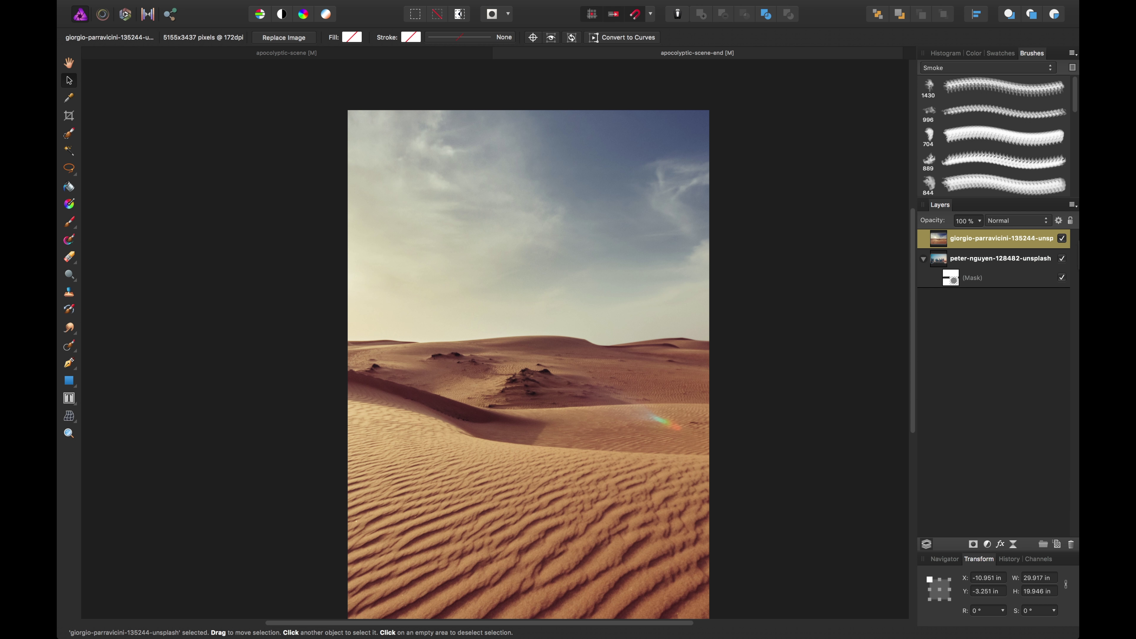
click(1014, 265)
click(955, 242)
Select the dunes photo's whole sky using the Selection Brush enlarged to 247 px.
click(69, 133)
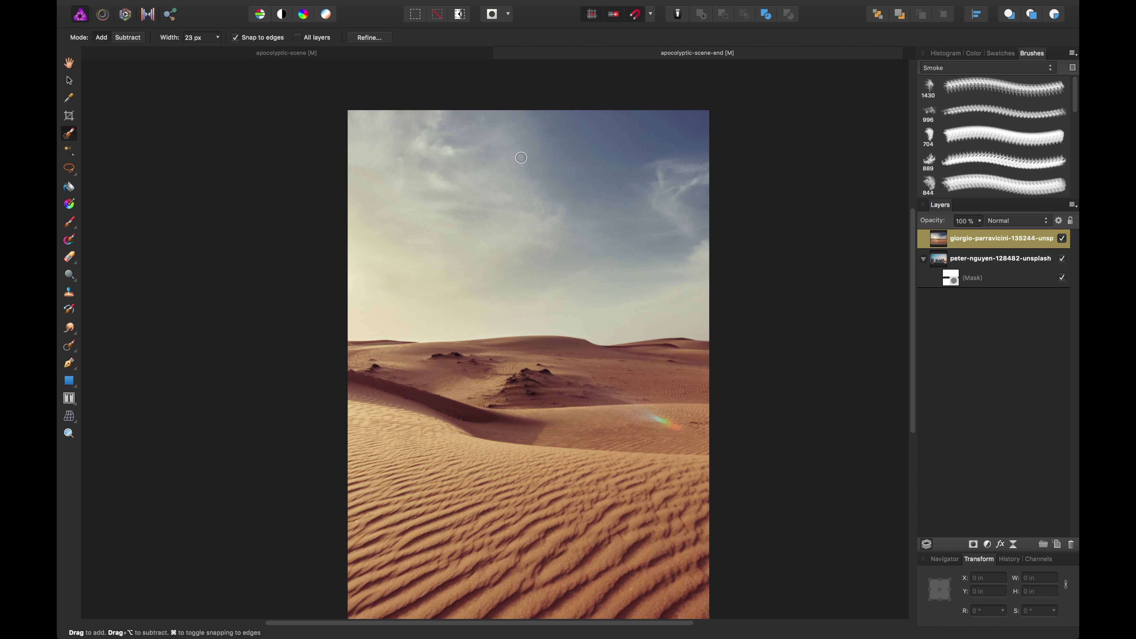
key(bracketright)
key(bracketright)
key(bracketright)
key(bracketright)
key(bracketright)
key(bracketright)
key(bracketright)
key(bracketright)
key(bracketright)
key(bracketright)
key(bracketright)
key(bracketright)
mouse_move(701, 130)
mouse_down()
mouse_move(349, 171)
mouse_move(462, 200)
mouse_up()
Try to remove the dunes photo's sky by masking the layer with the current sky selection.
key(Delete)
key(ctrl+z)
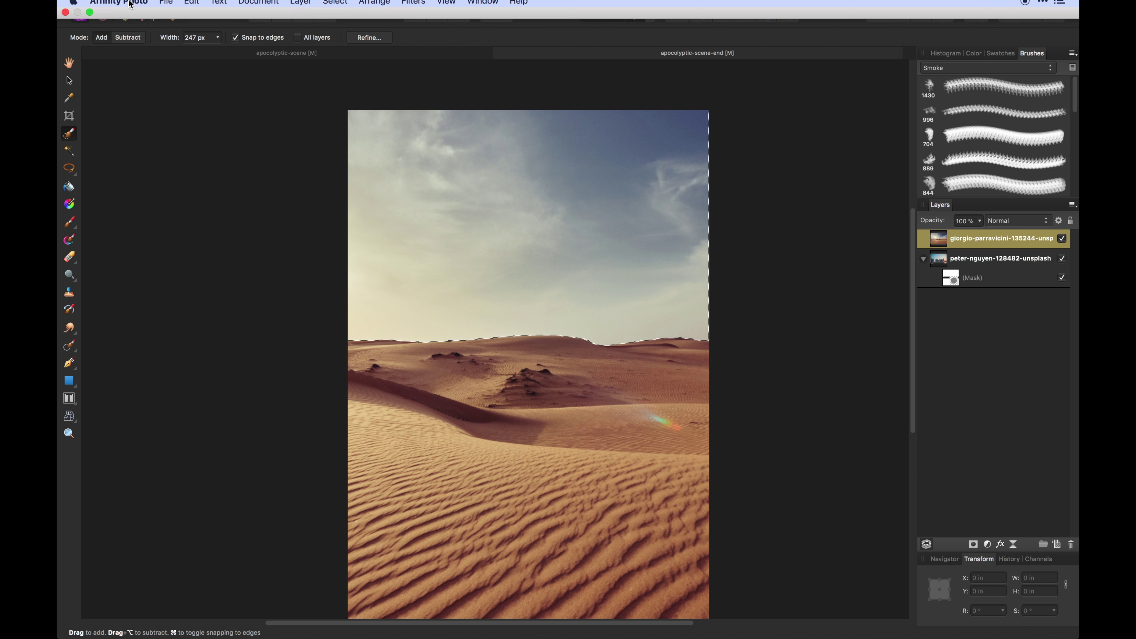
click(974, 545)
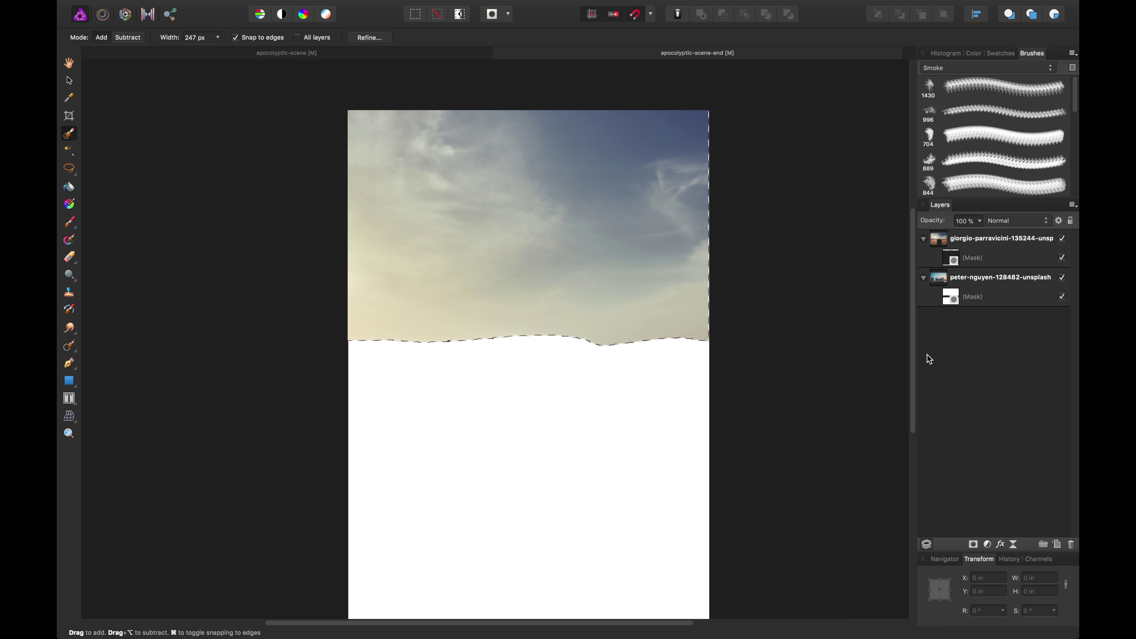
key(super+z)
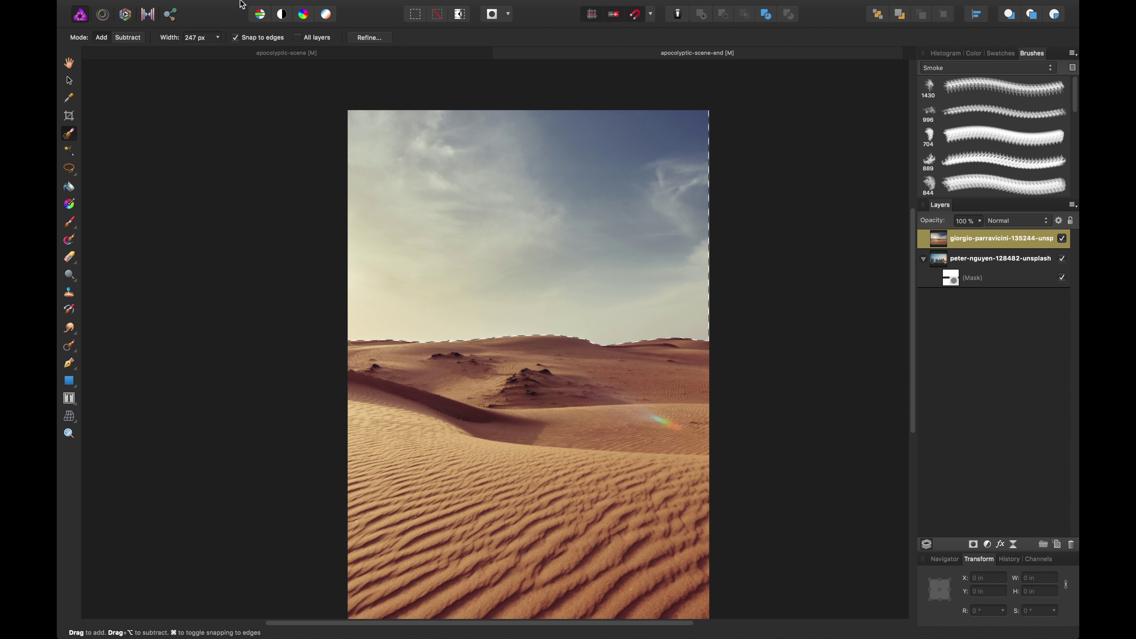
Invert the sky selection and mask the dunes photo with it so only the sand is kept.
mouse_move(242, 6)
click(334, 6)
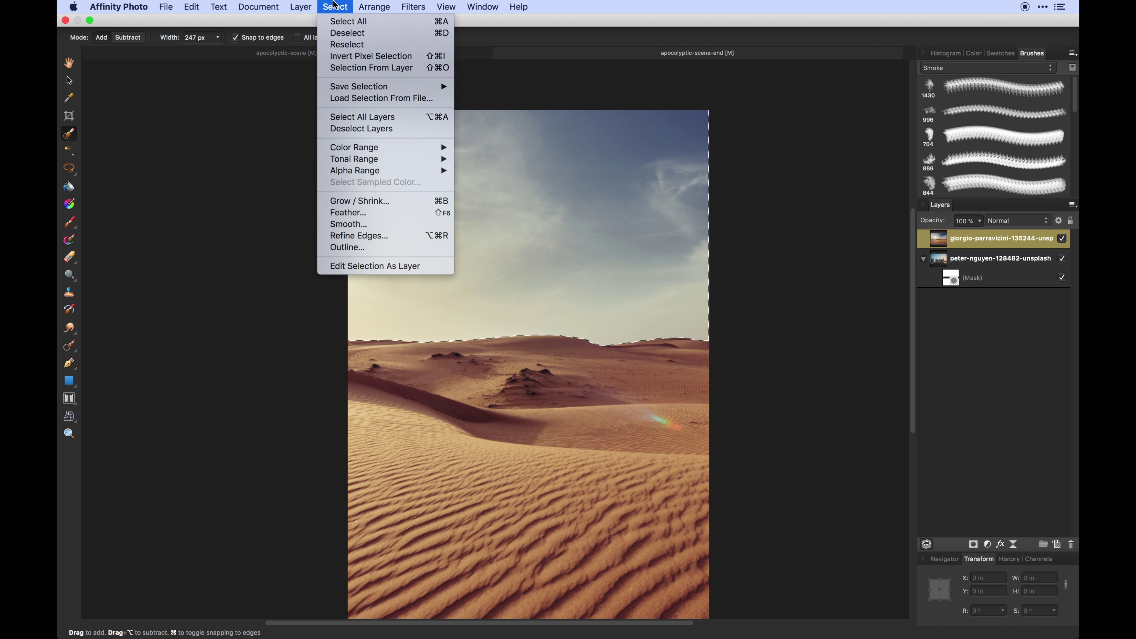
click(372, 56)
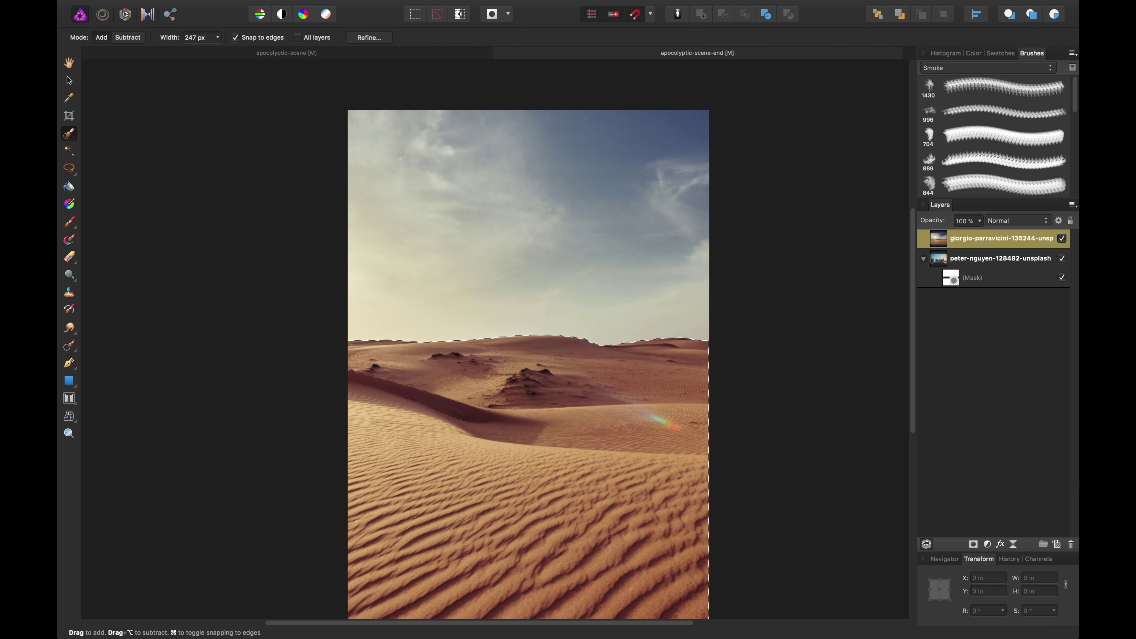
click(973, 545)
Clear the selection and move the masked dunes photo up to about Y -3.6 in, closing the gap below the city.
key(v)
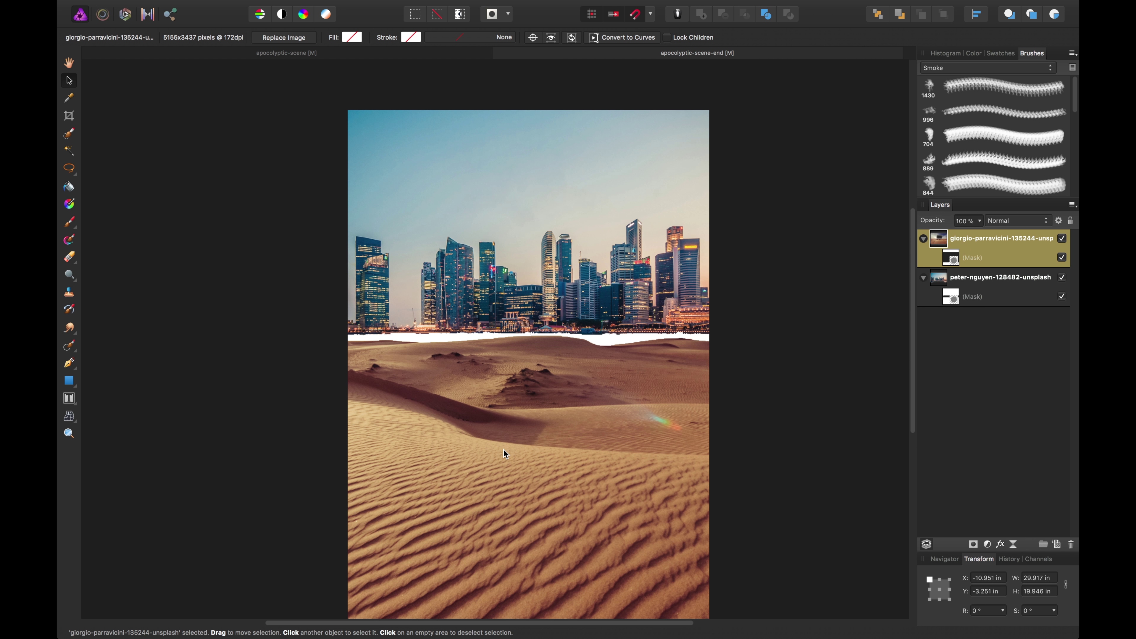
drag(504, 449, 503, 438)
key(space)
drag(750, 449, 757, 319)
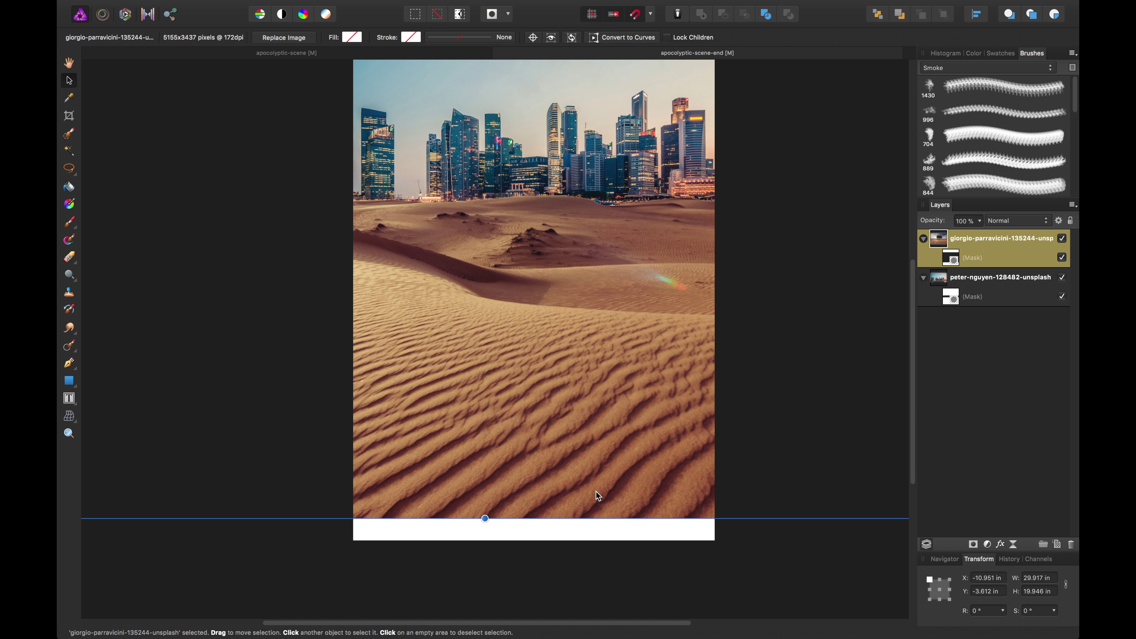
Enlarge the dunes photo to about 33.1 × 21.7 in and shift it to about X -12.7 in, Y -4.7 in to cover the page's bottom.
key(super+minus)
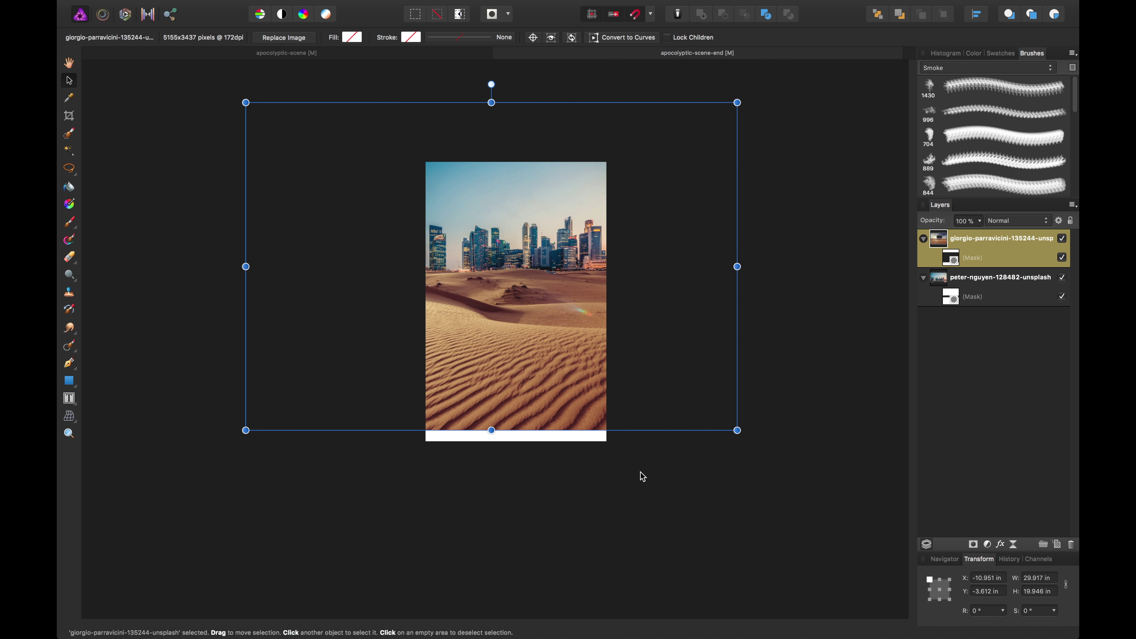
drag(736, 431, 768, 451)
mouse_move(489, 389)
mouse_down()
mouse_move(662, 411)
mouse_move(672, 479)
mouse_move(591, 465)
mouse_move(497, 413)
mouse_move(459, 411)
mouse_move(468, 369)
mouse_move(474, 381)
mouse_up()
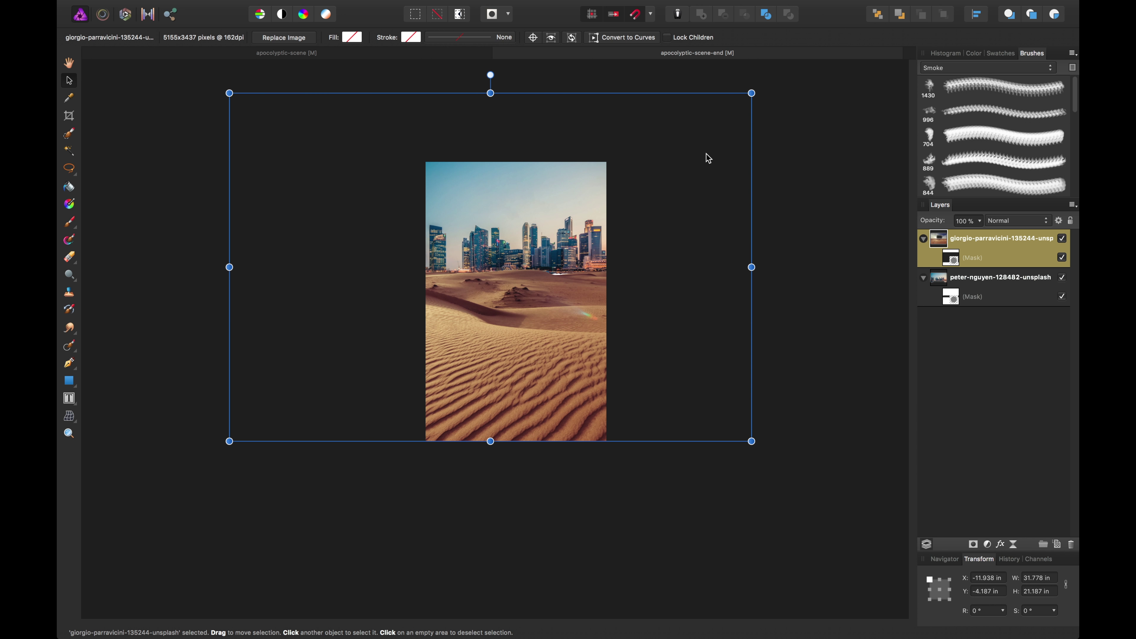
drag(750, 96, 772, 87)
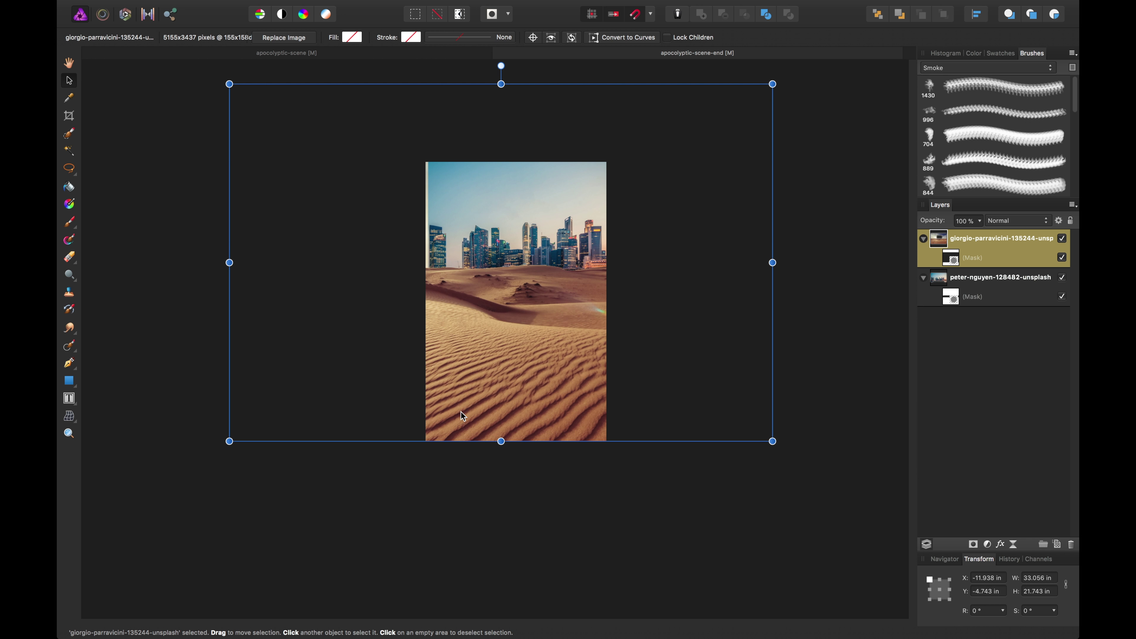
drag(460, 411, 461, 407)
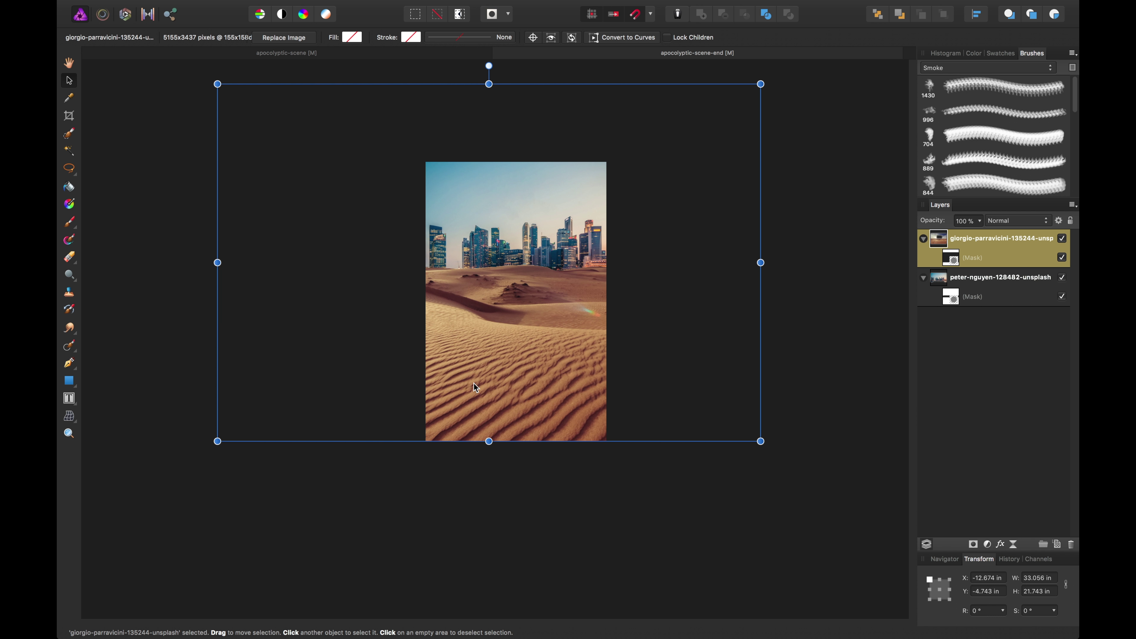
key(super+equal)
key(super+equal)
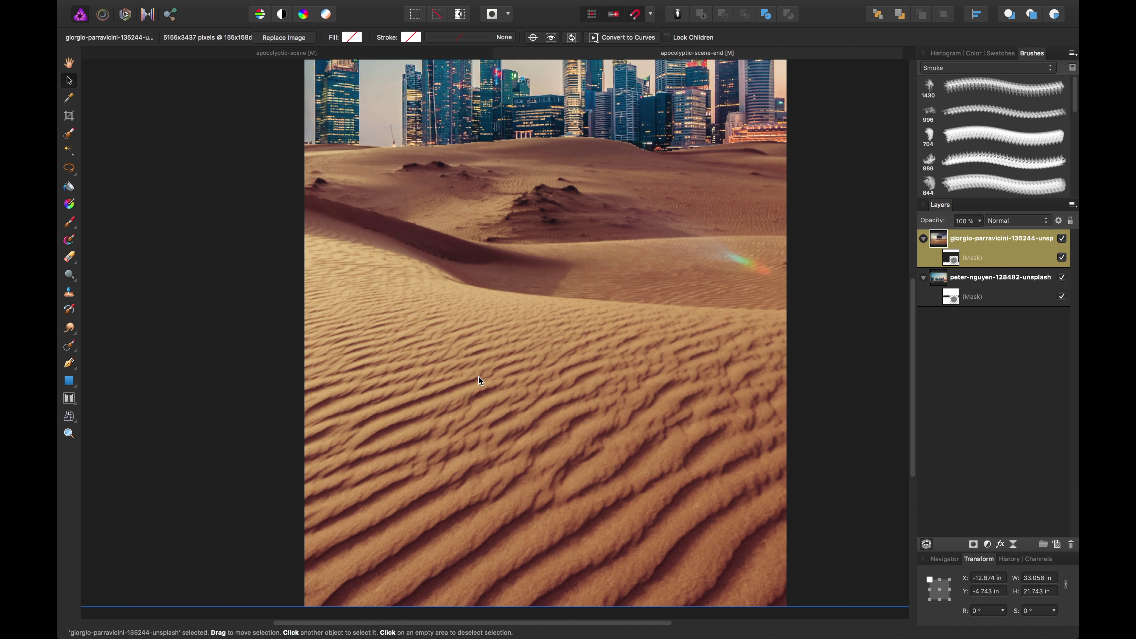
key(super+minus)
key(space)
drag(531, 282, 504, 366)
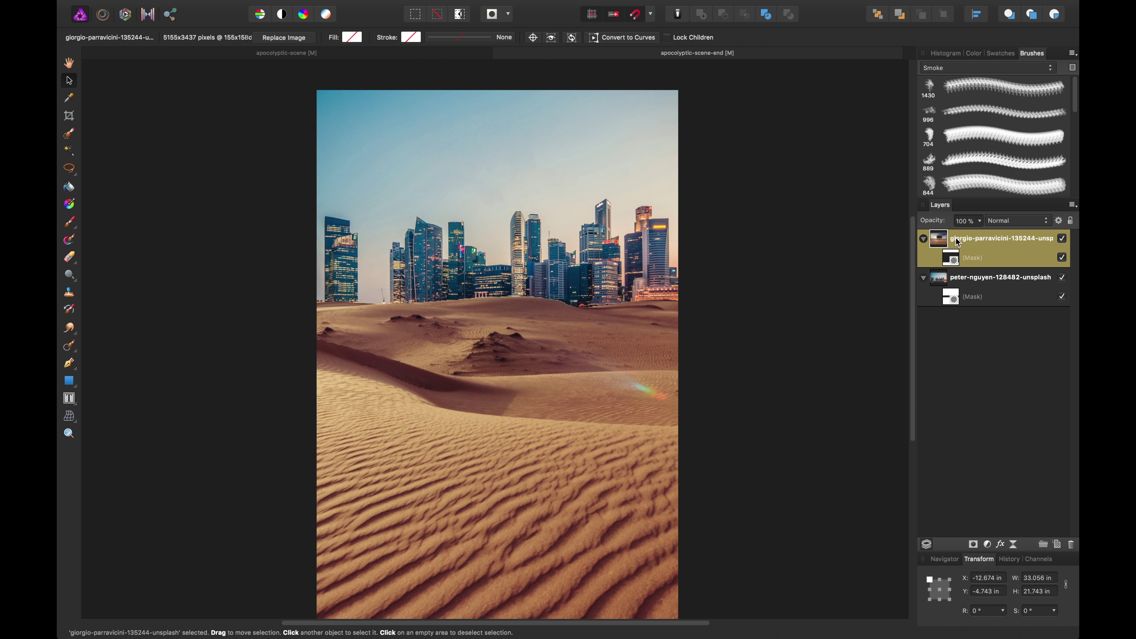
click(1071, 221)
click(1025, 279)
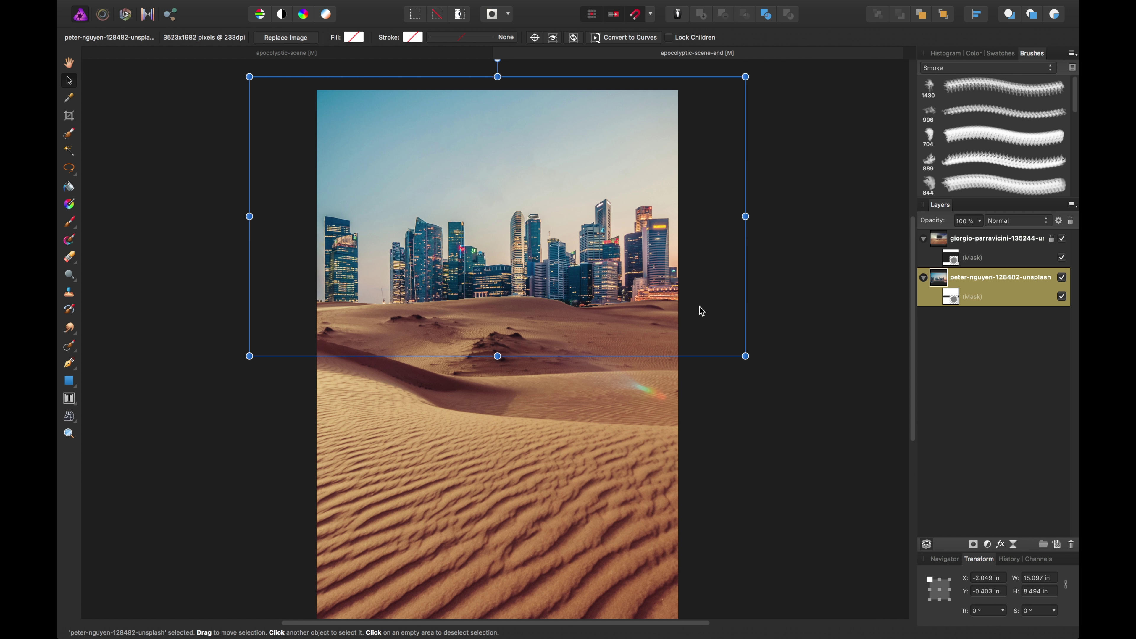
click(986, 245)
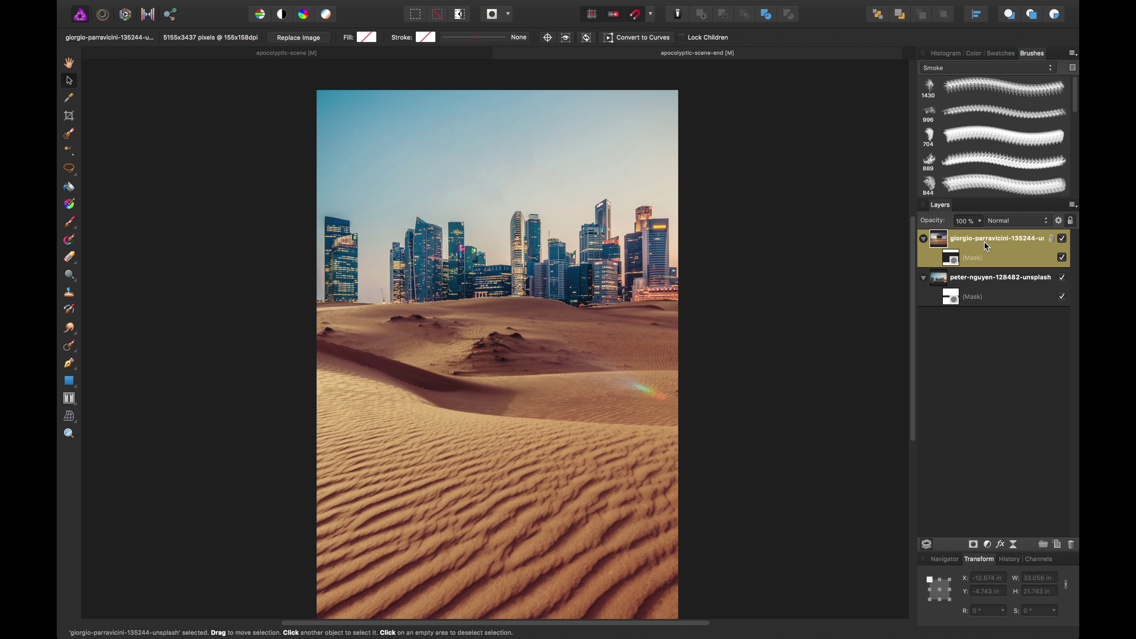
click(1050, 241)
Select the dunes photo's mask and equip the Paint Brush with the 16 px round brush from the Basic category.
click(966, 259)
key(super+plus)
key(super+plus)
key(super+plus)
key(super+plus)
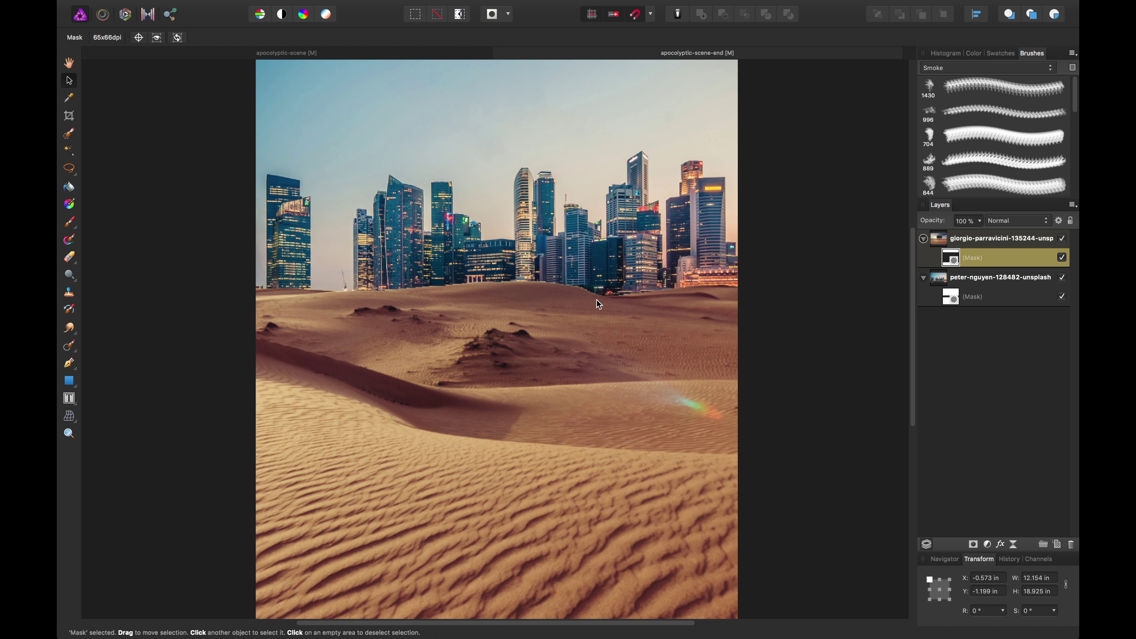
key(space)
drag(790, 146, 421, 376)
key(space)
drag(355, 335, 474, 347)
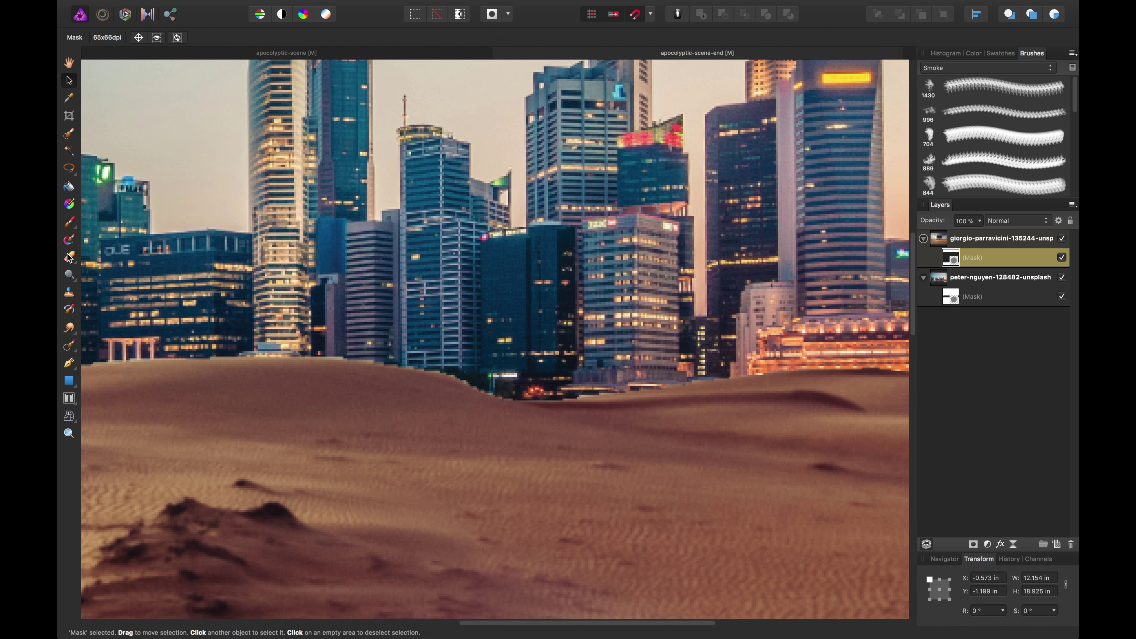
click(72, 221)
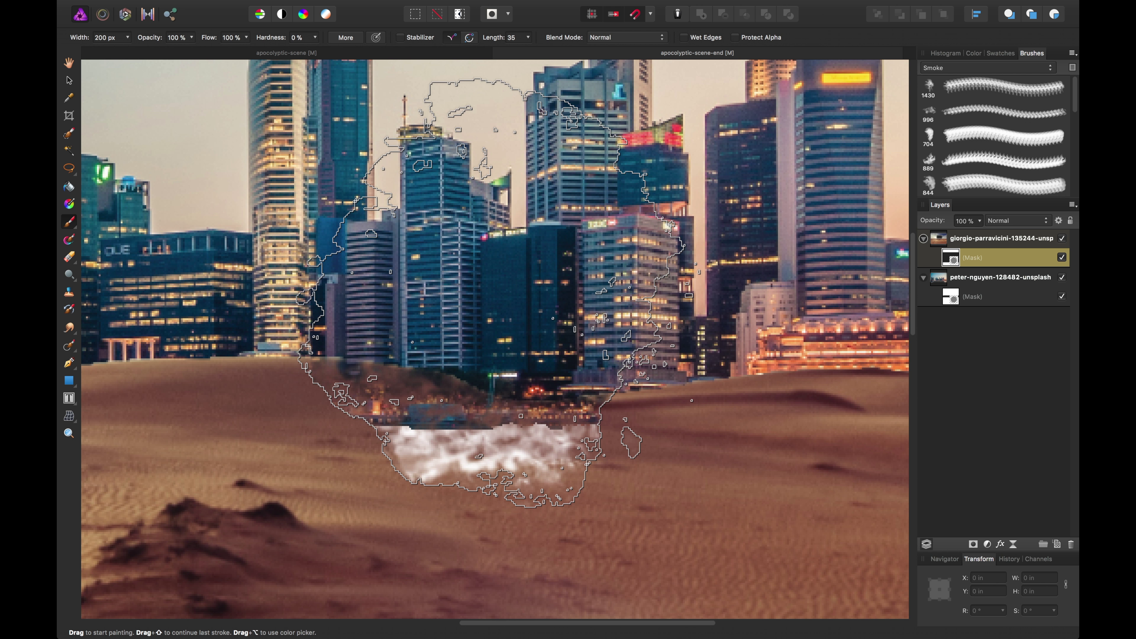
click(994, 68)
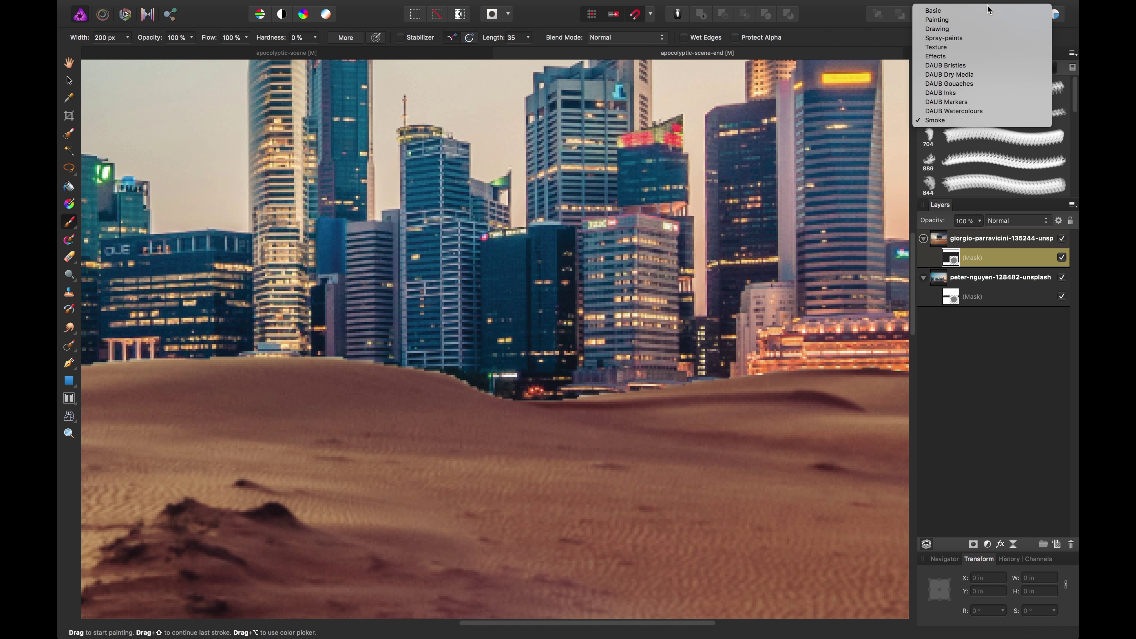
click(980, 10)
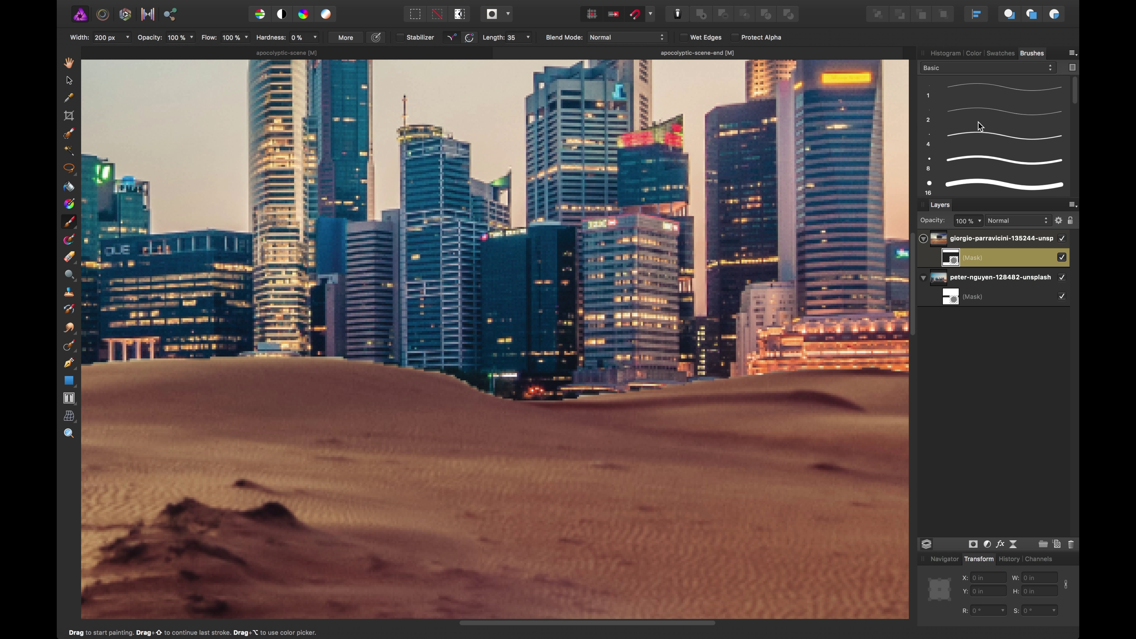
click(987, 183)
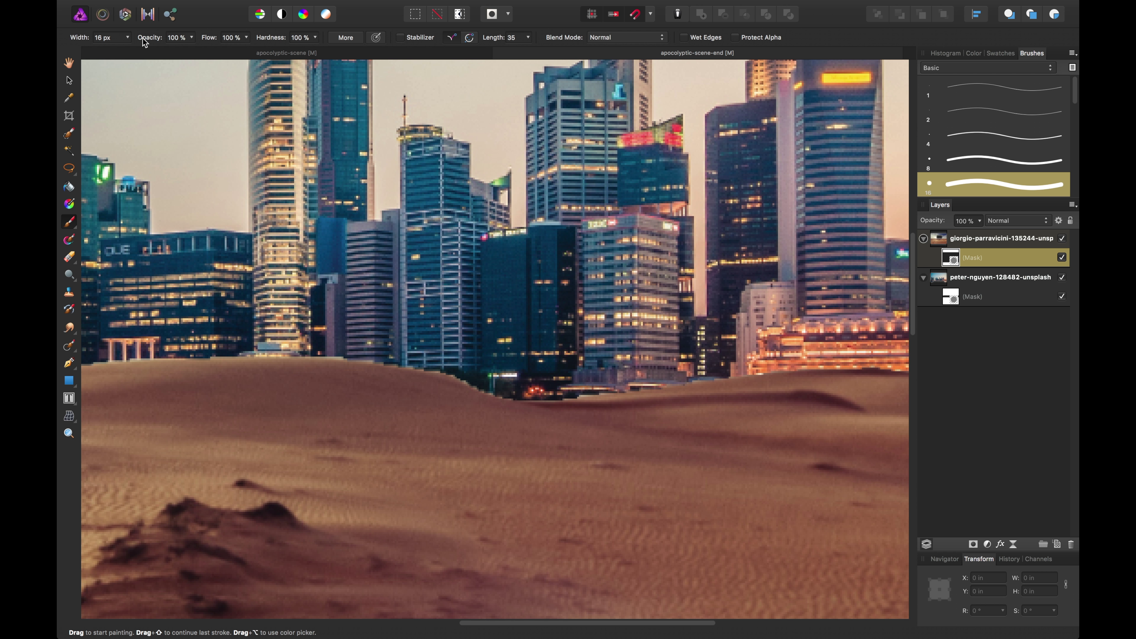
Set the brush to 15 px width, 100% opacity and 50% hardness for painting on the dunes mask.
drag(154, 43, 126, 43)
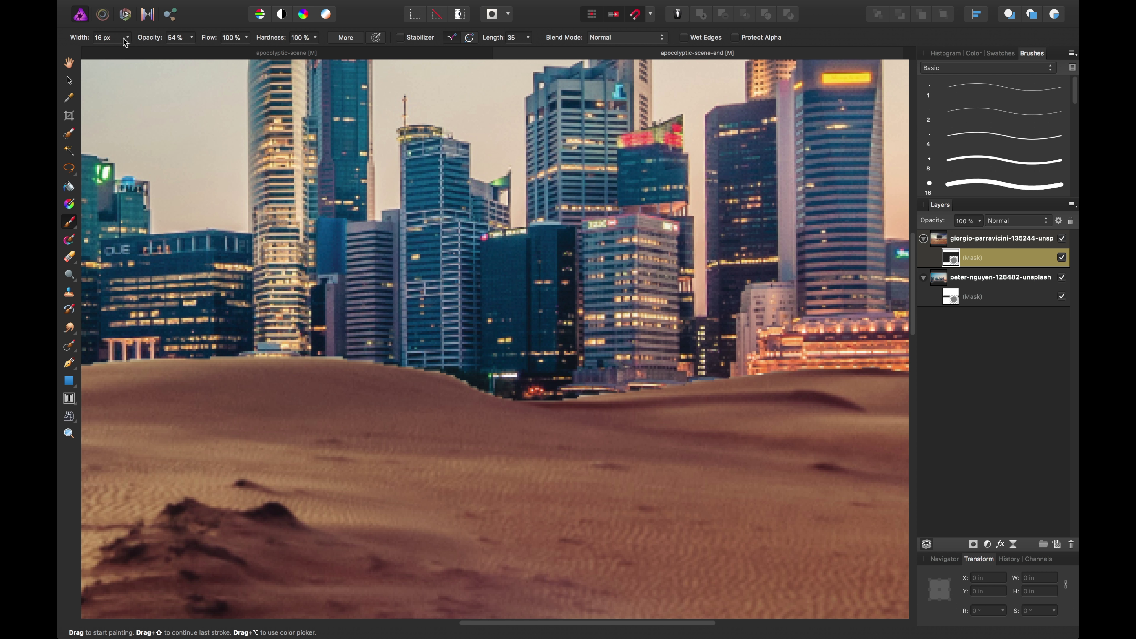
drag(273, 42, 274, 56)
key(bracketleft)
scroll(647, 317, up, 3)
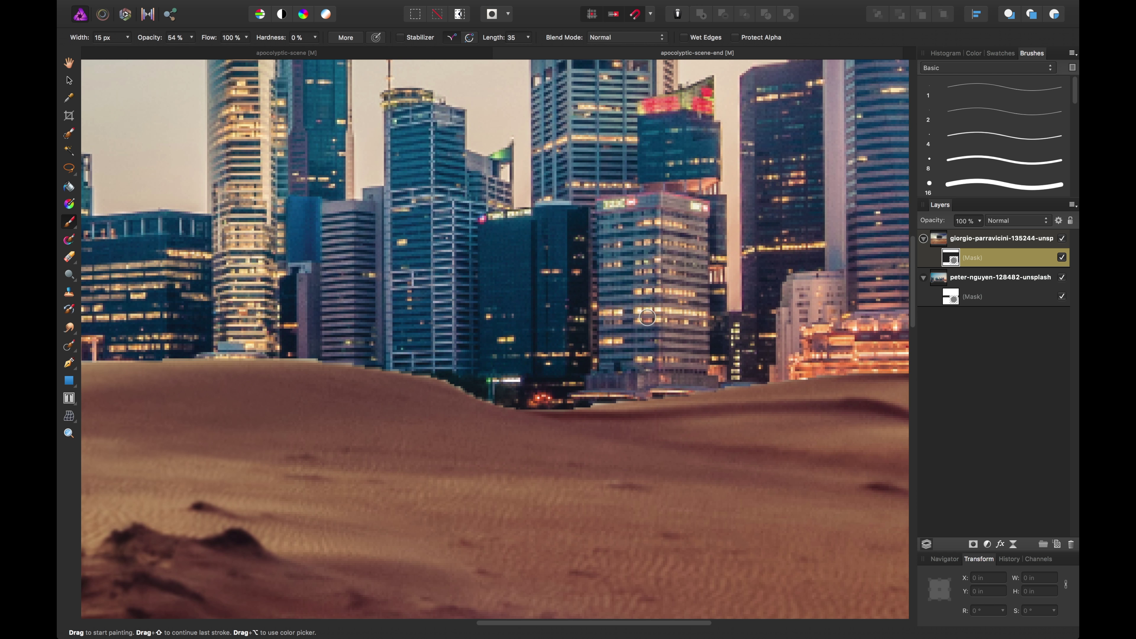
scroll(647, 316, up, 3)
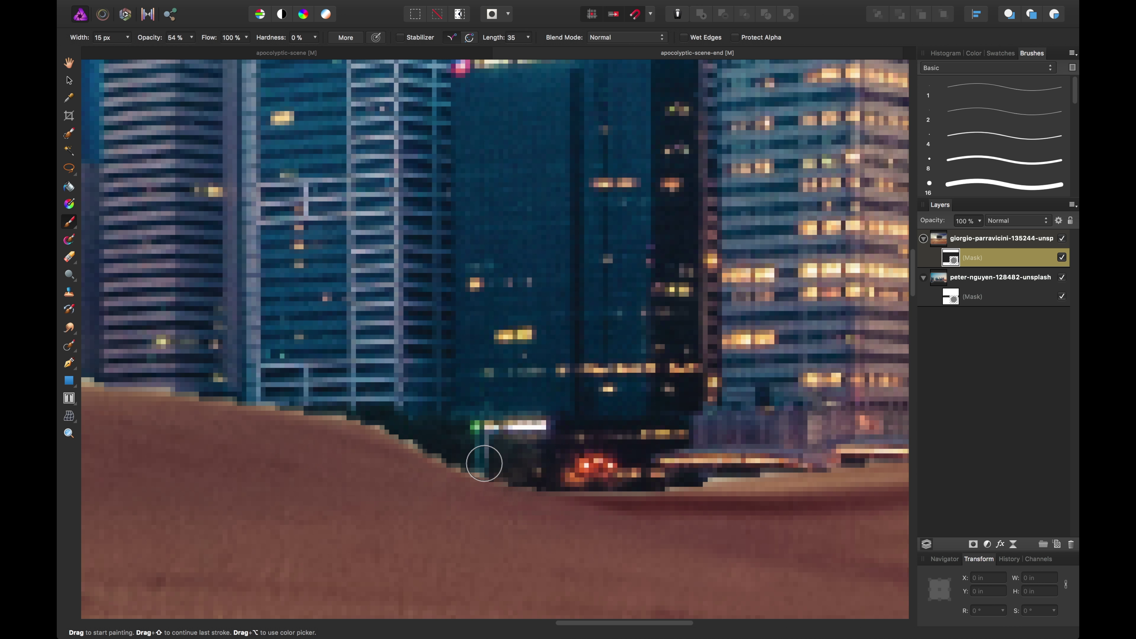
click(976, 52)
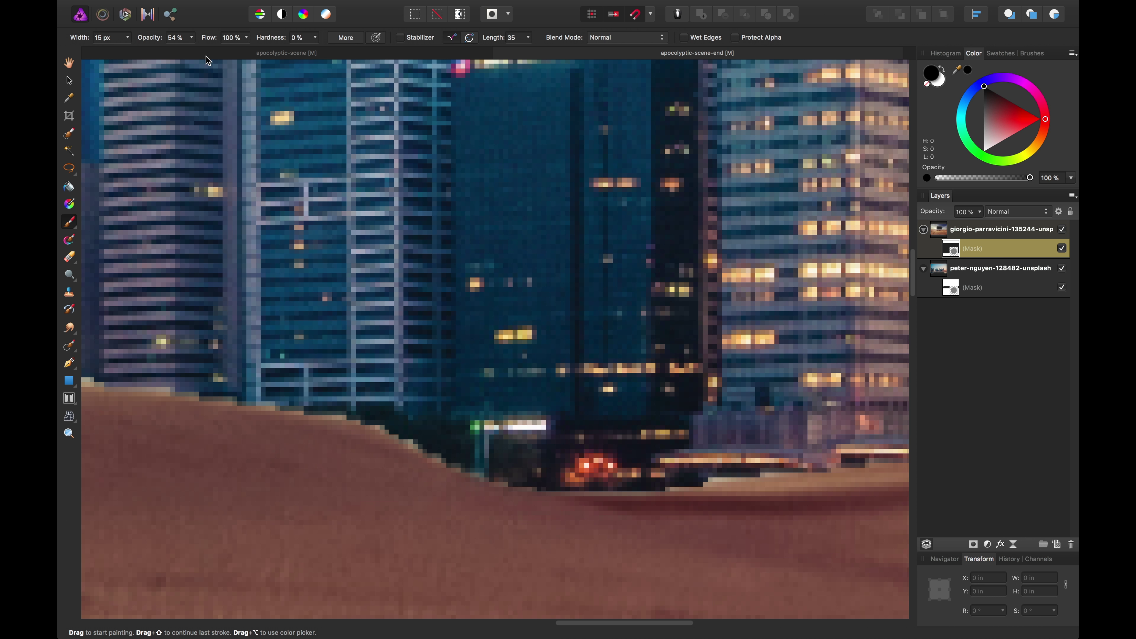
drag(144, 38, 184, 39)
drag(271, 39, 301, 44)
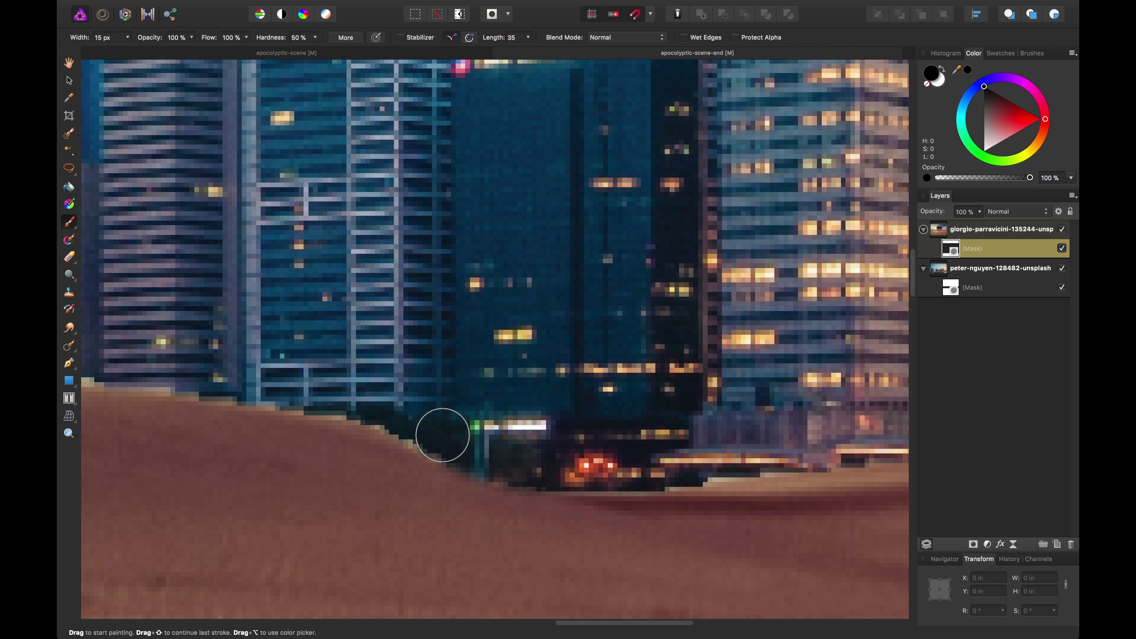
Paint black on the dunes mask along the whole ridge line to soften the jagged edge between sand and buildings.
mouse_move(442, 435)
mouse_down()
mouse_move(349, 392)
mouse_move(195, 374)
mouse_up()
drag(619, 425, 218, 236)
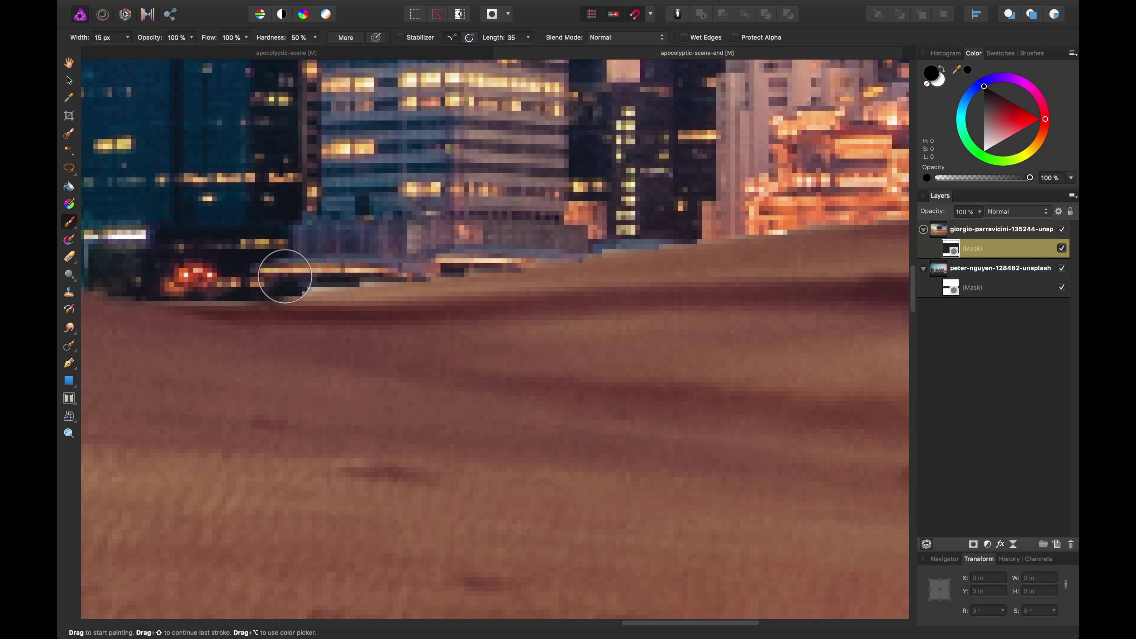
drag(819, 212, 102, 240)
drag(215, 257, 653, 276)
drag(112, 238, 662, 269)
mouse_move(99, 249)
mouse_down()
mouse_move(588, 285)
mouse_move(160, 281)
mouse_move(651, 241)
mouse_up()
drag(622, 237, 217, 273)
mouse_move(224, 264)
mouse_down()
mouse_move(547, 236)
mouse_move(647, 253)
mouse_up()
drag(647, 254, 159, 300)
mouse_move(199, 264)
mouse_down()
mouse_move(647, 218)
mouse_move(654, 233)
mouse_up()
mouse_move(743, 253)
mouse_down()
mouse_move(656, 277)
mouse_move(295, 294)
mouse_up()
mouse_move(246, 263)
mouse_down()
mouse_move(655, 234)
mouse_move(749, 242)
mouse_up()
mouse_move(636, 259)
mouse_down()
mouse_move(400, 232)
mouse_move(268, 232)
mouse_up()
mouse_move(226, 228)
mouse_down()
mouse_move(667, 223)
mouse_move(537, 230)
mouse_up()
drag(690, 218, 274, 178)
Inspect the refined edge where the dunes meet the skyline, both in overview and close up.
key(super+minus)
key(super+minus)
key(super+minus)
key(super+minus)
key(super+minus)
drag(615, 264, 531, 195)
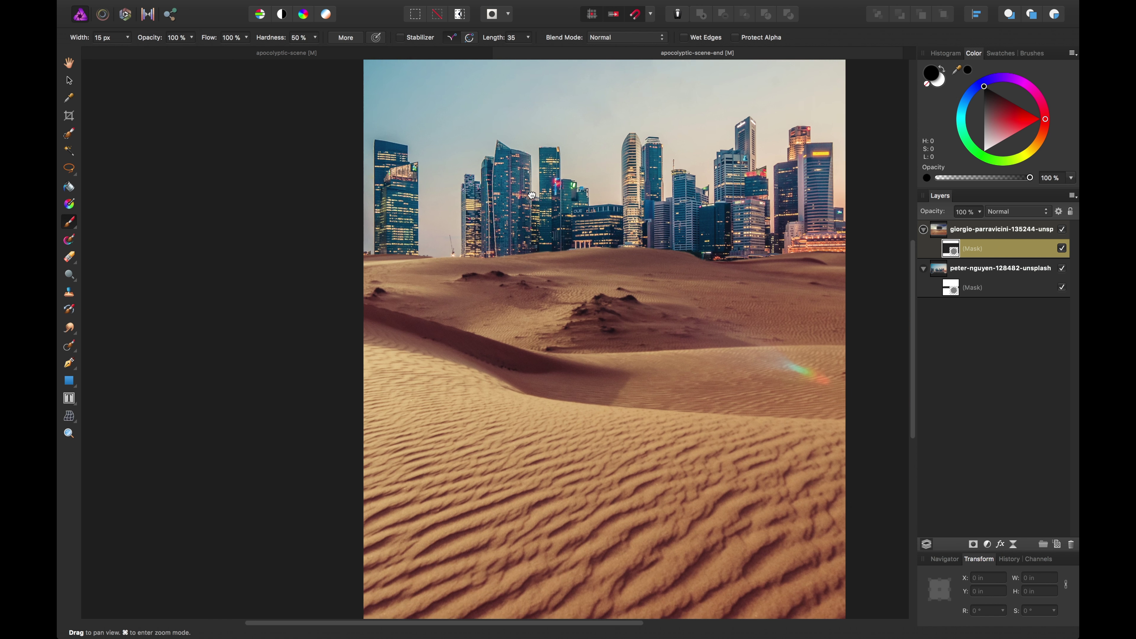
scroll(532, 195, right, 2)
key(v)
scroll(456, 224, right, 3)
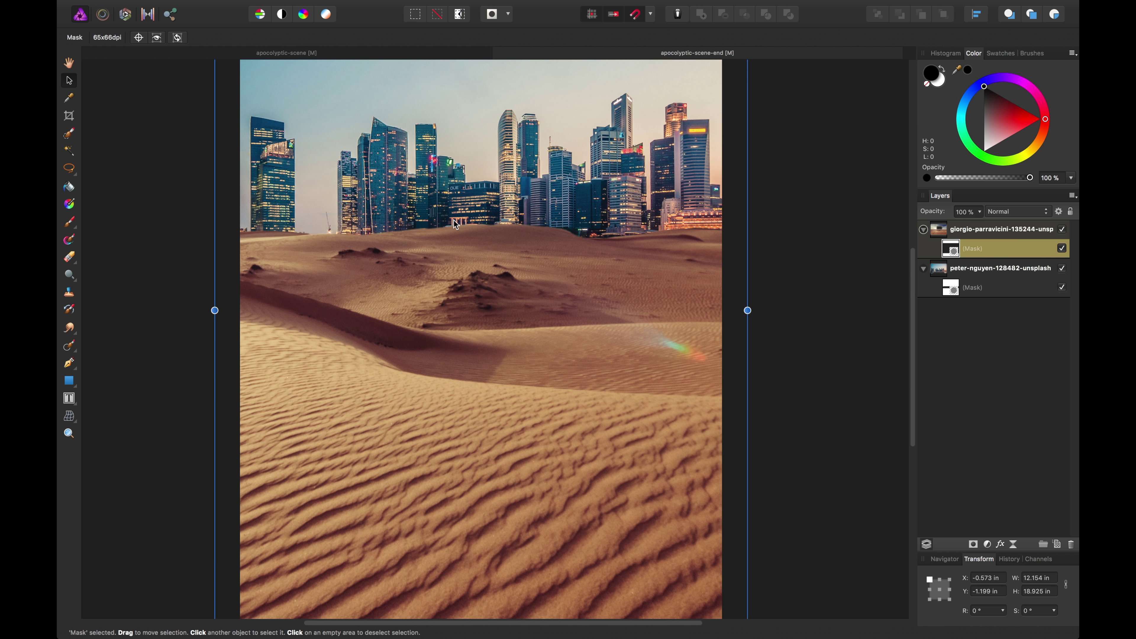
scroll(508, 239, up, 5)
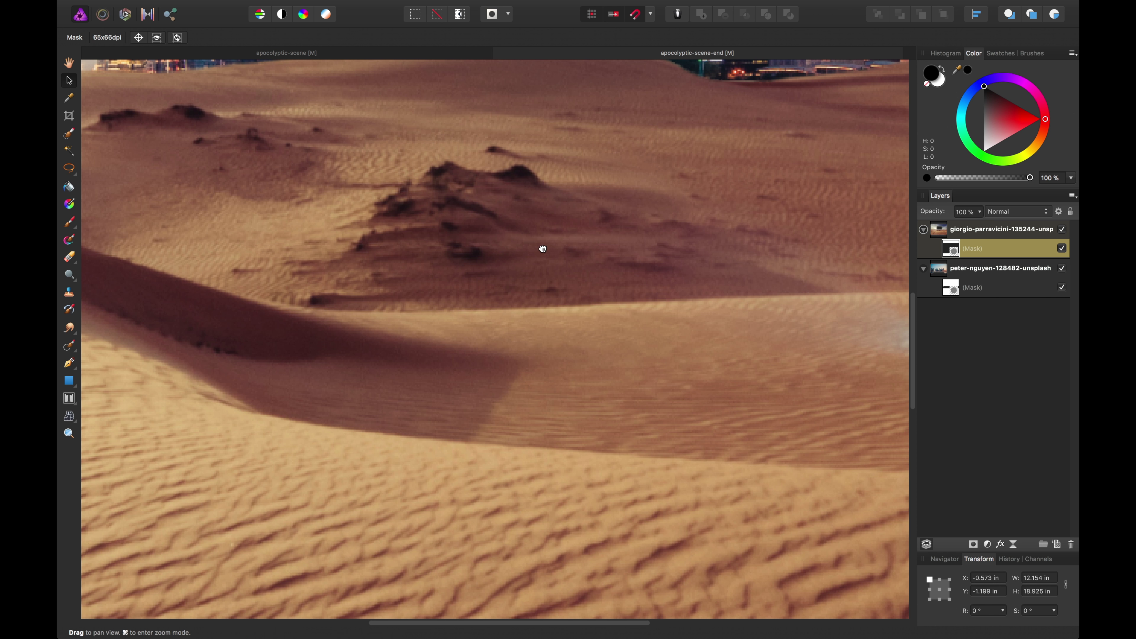
scroll(579, 268, up, 3)
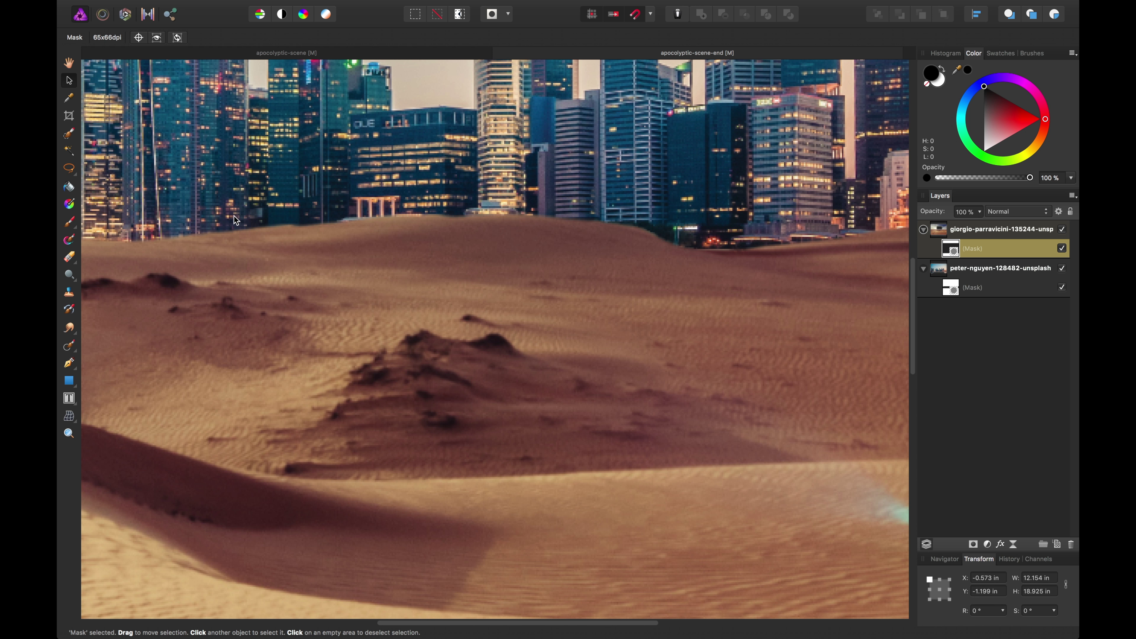
Load the dunes mask as a selection and add an empty pixel layer above the dunes photo.
click(950, 248)
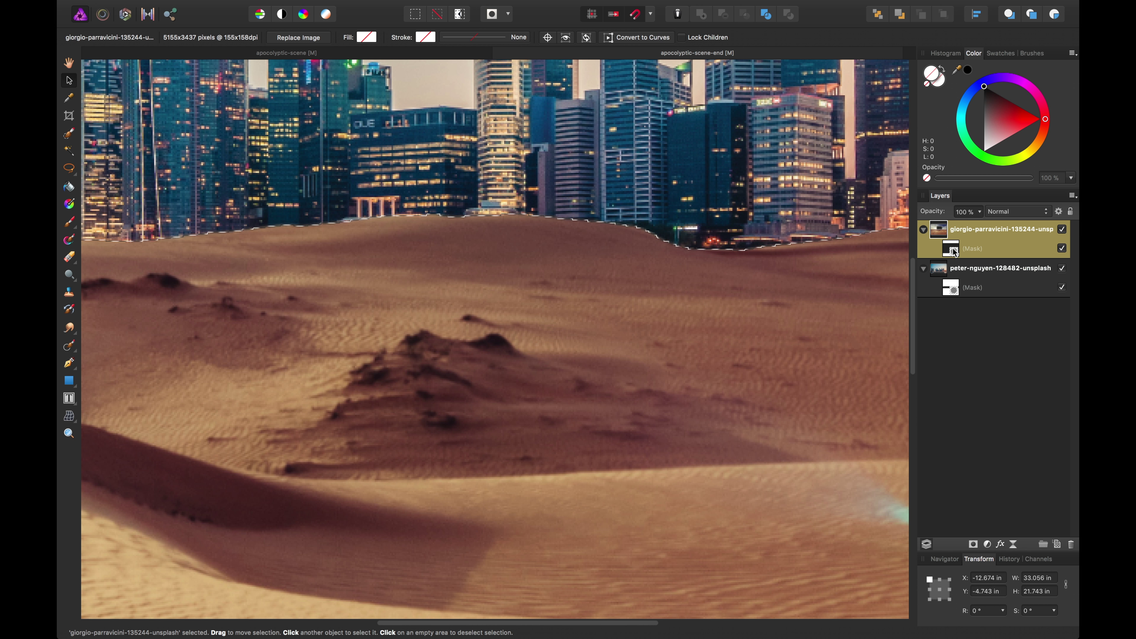
click(993, 231)
click(1057, 544)
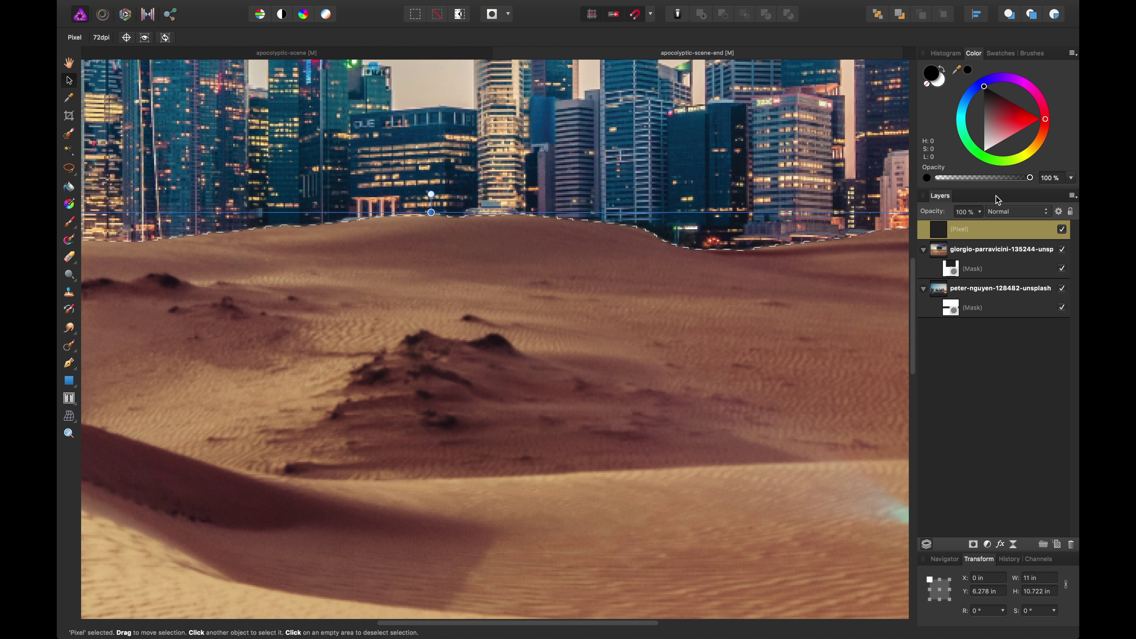
drag(564, 225, 431, 252)
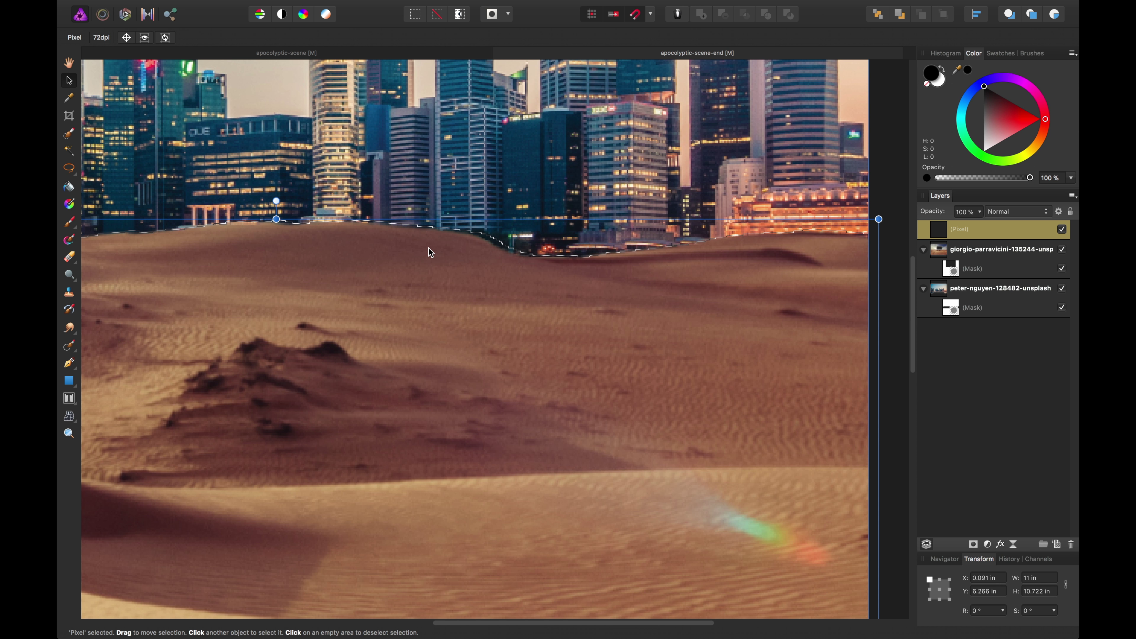
key(ctrl+z)
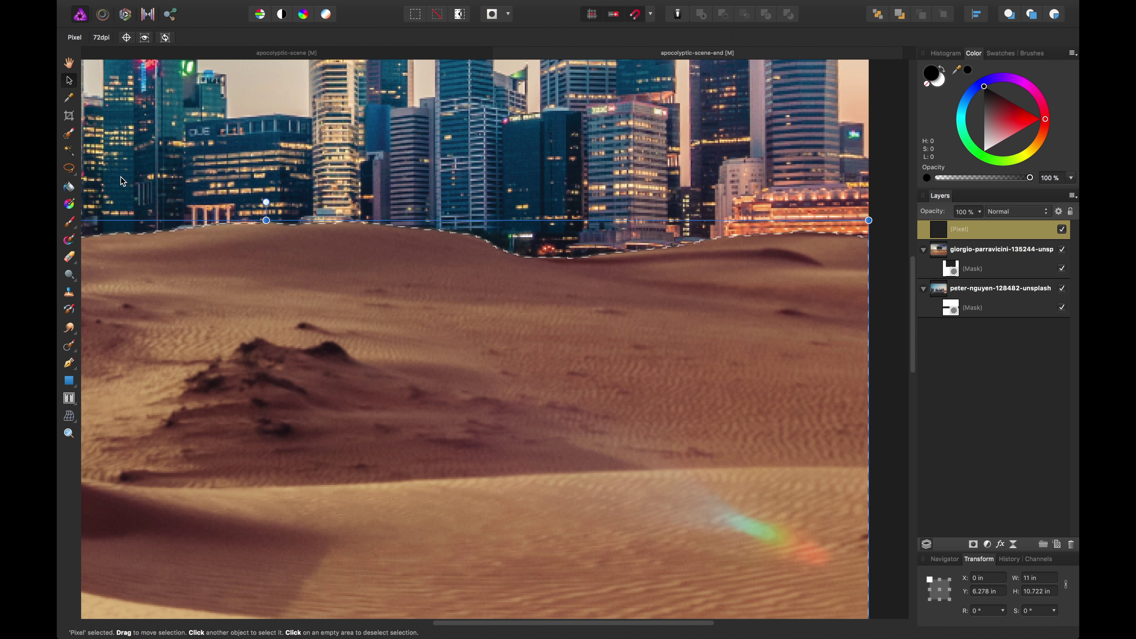
Sample the reddish-brown sand colour (H 9, S 26, L 35) and set the Paint Brush to 55.2 px width and 73% hardness.
click(74, 219)
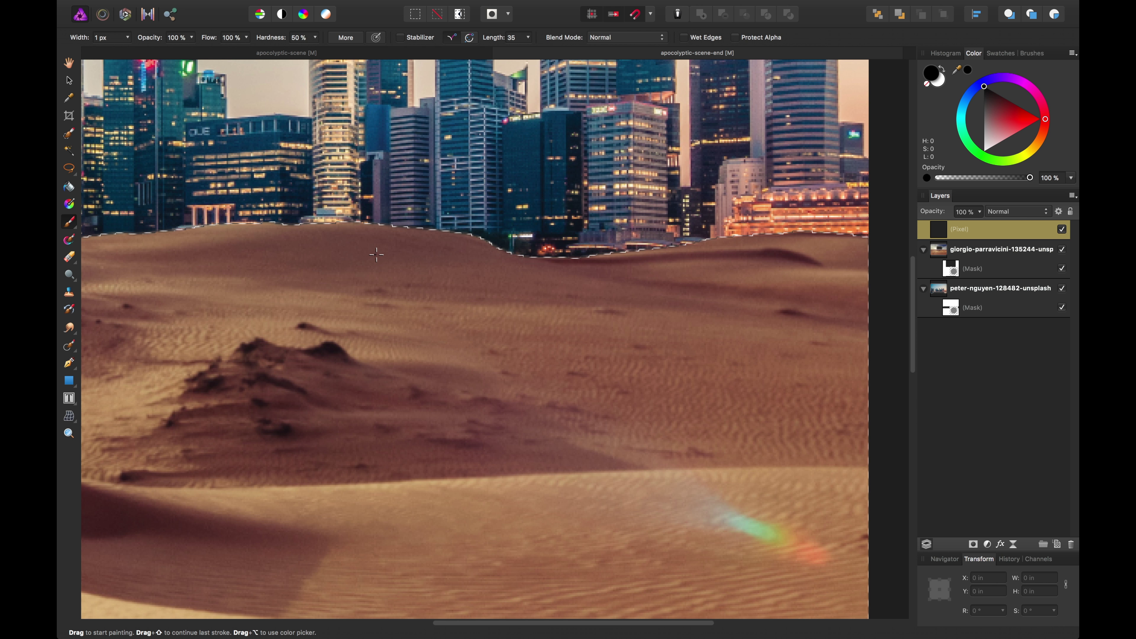
mouse_move(389, 249)
mouse_down()
mouse_move(381, 240)
mouse_move(405, 245)
mouse_up()
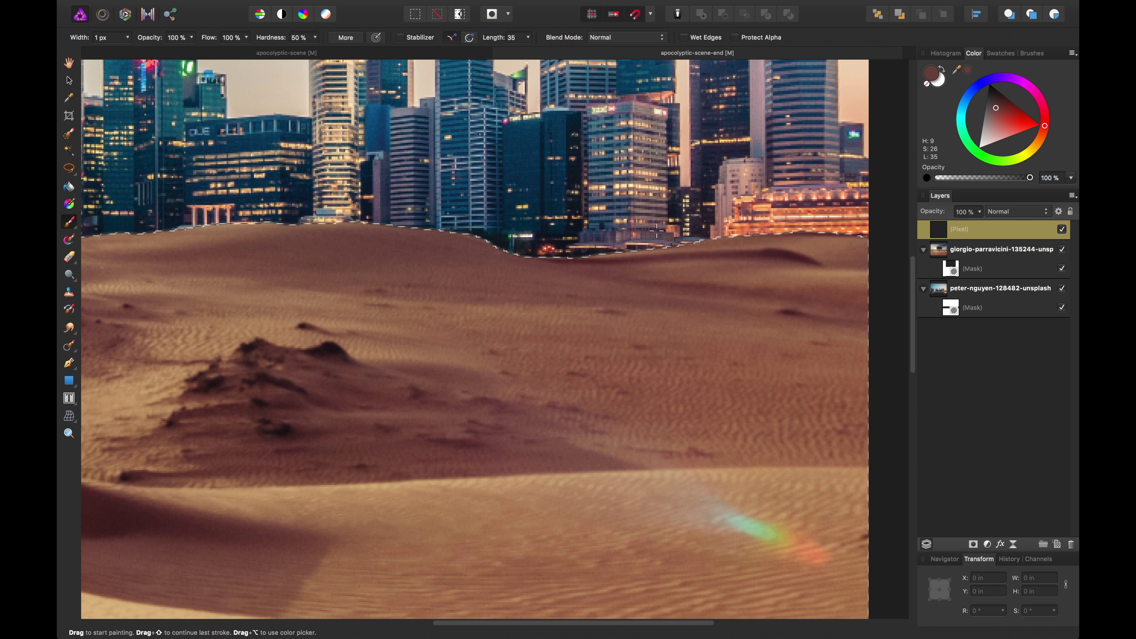
drag(552, 291, 600, 291)
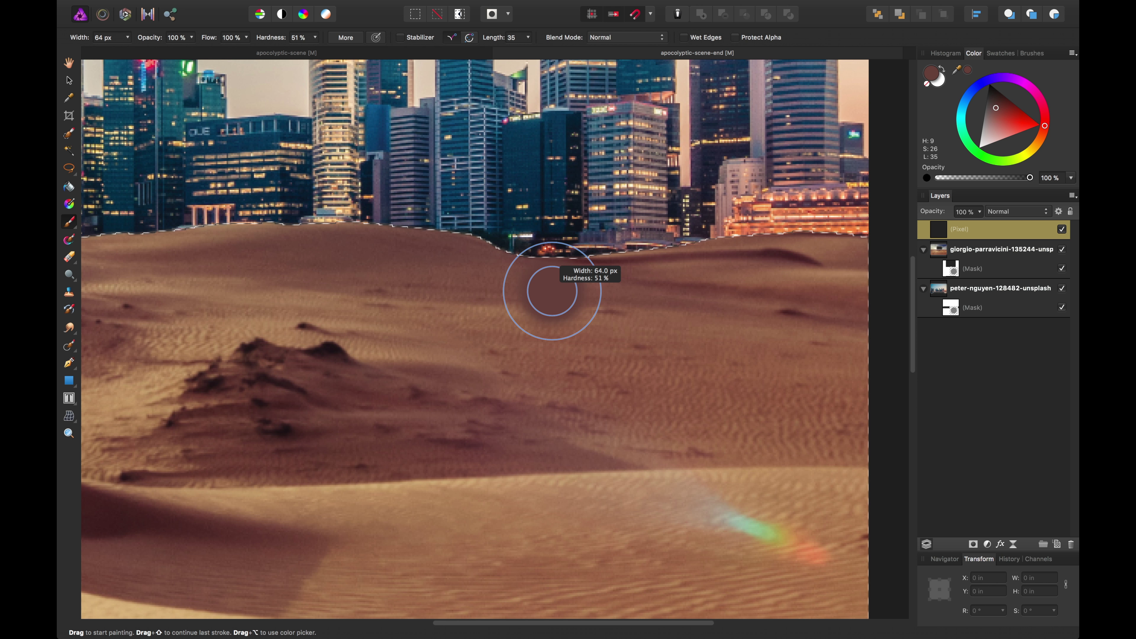
mouse_move(600, 290)
mouse_down()
mouse_move(640, 285)
mouse_move(627, 279)
mouse_up()
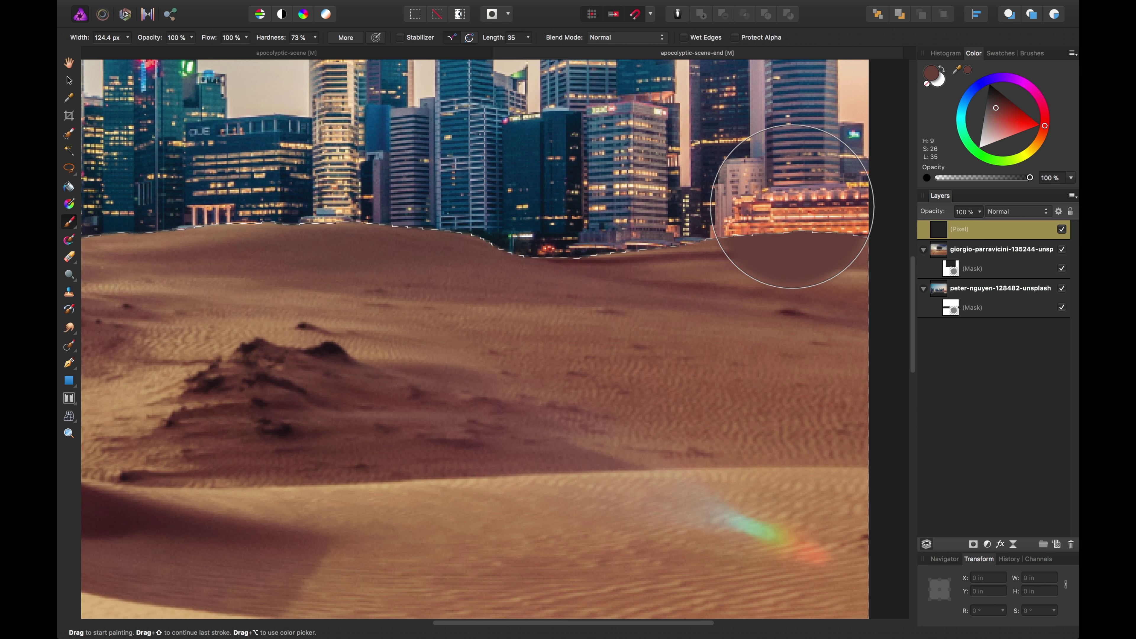
key([)
key([)
key([)
key([)
key([)
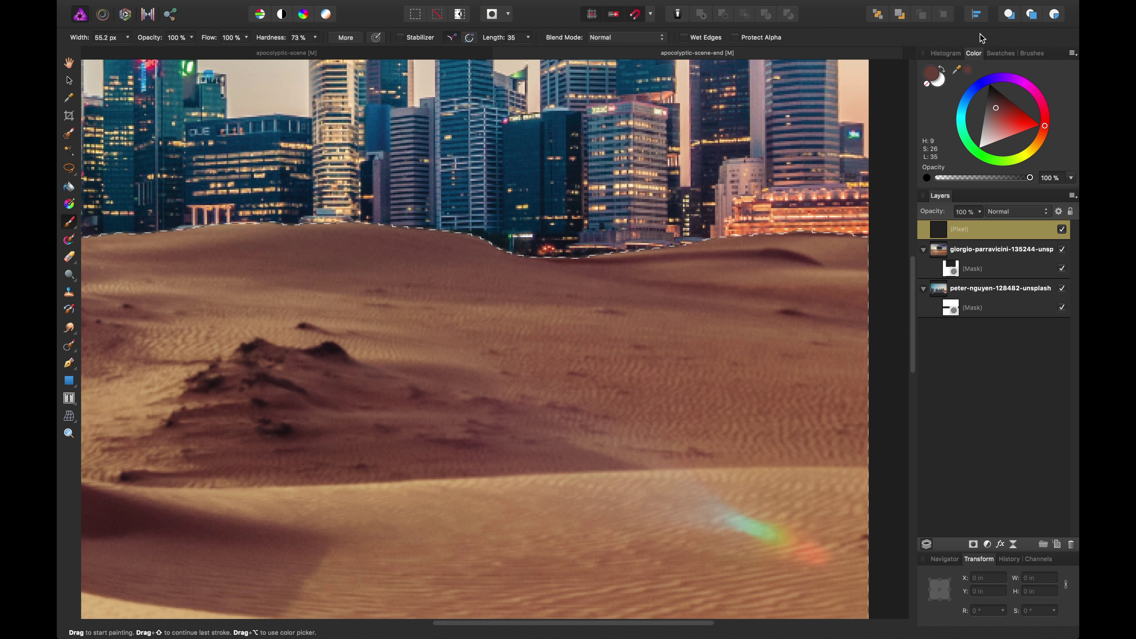
Lower the new pixel layer's opacity to 48% and set the brush hardness to 0%.
click(987, 215)
click(963, 210)
drag(978, 211, 920, 237)
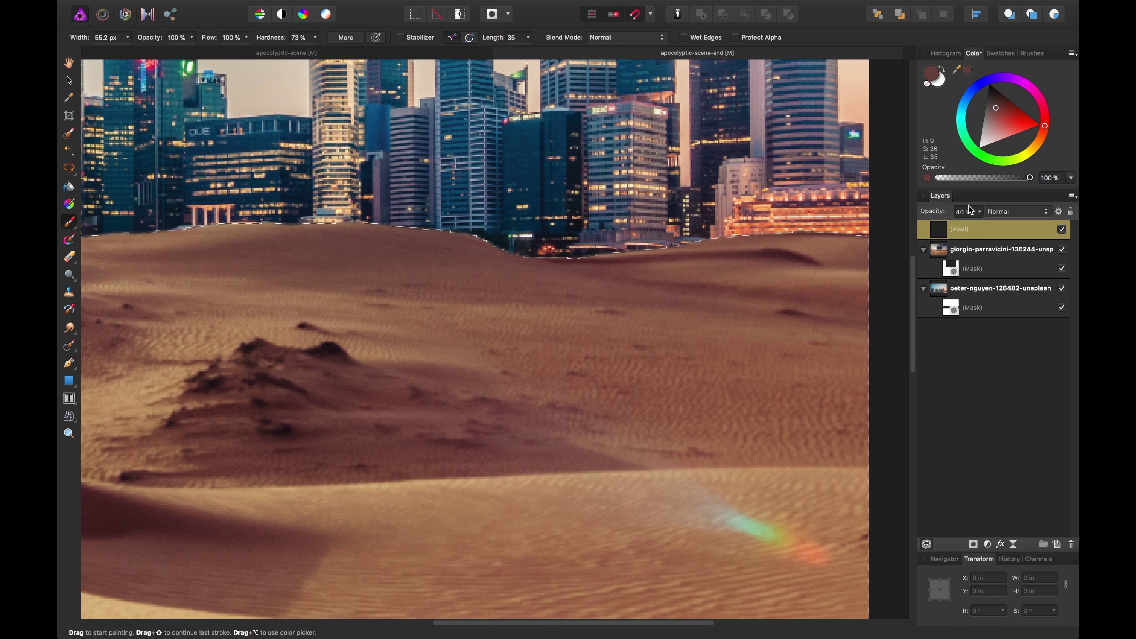
mouse_move(970, 210)
mouse_down()
mouse_move(953, 231)
mouse_move(965, 227)
mouse_up()
drag(282, 39, 58, 45)
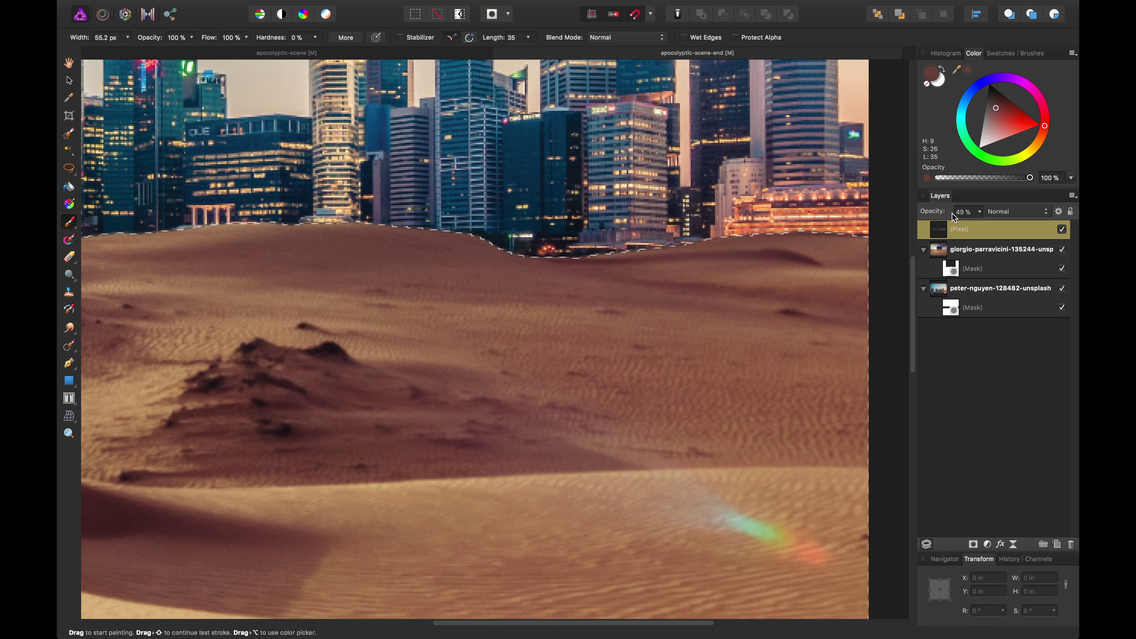
drag(953, 214, 952, 214)
Darken the brush colour to the deep brown #4C3531.
scroll(385, 212, left, 5)
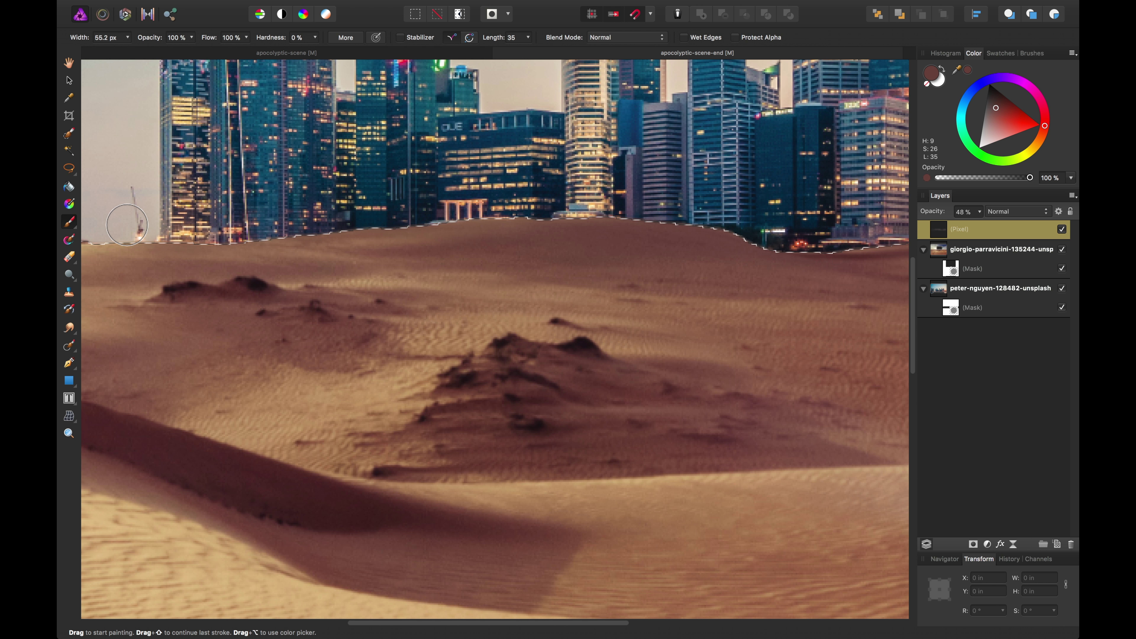
scroll(577, 206, left, 5)
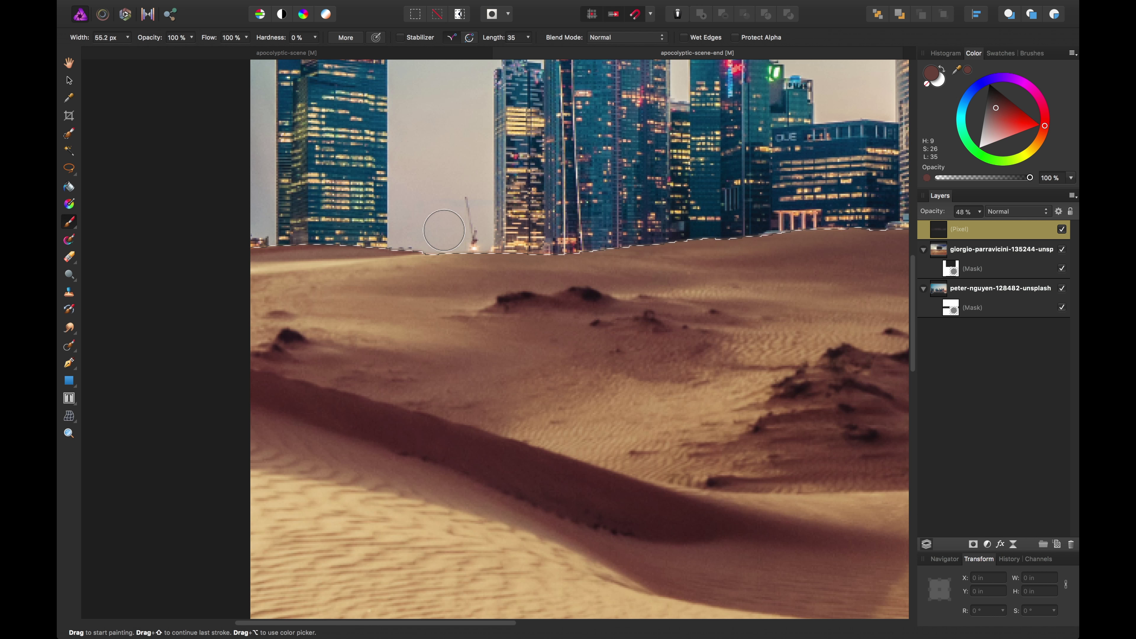
scroll(333, 234, right, 4)
scroll(756, 224, right, 5)
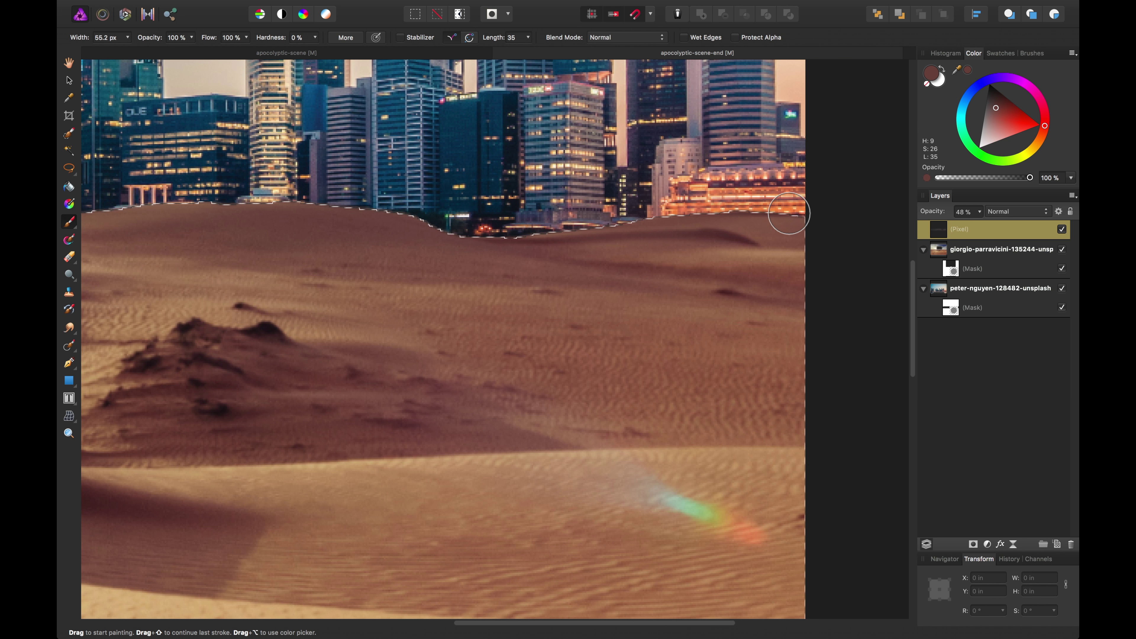
key(super+d)
click(938, 81)
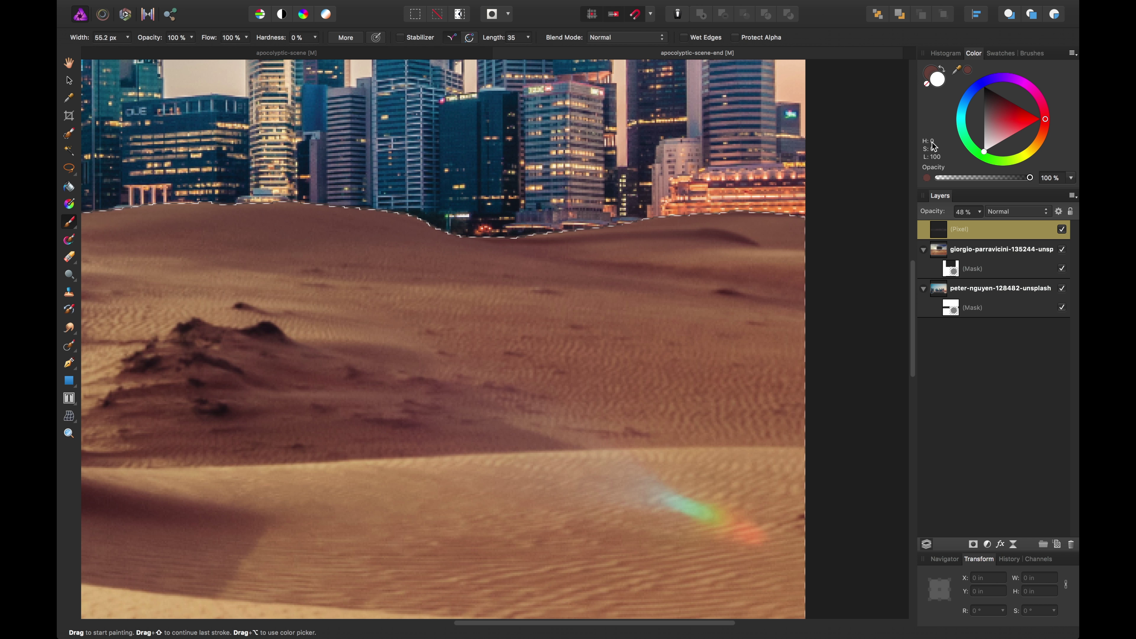
click(928, 74)
double_click(928, 74)
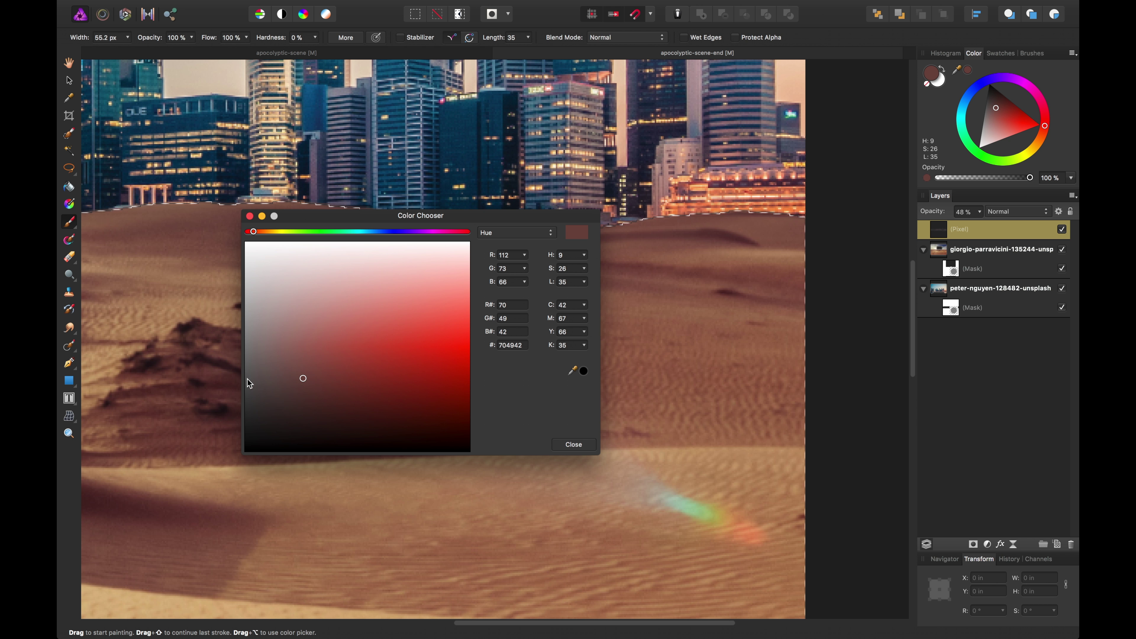
drag(293, 382, 292, 400)
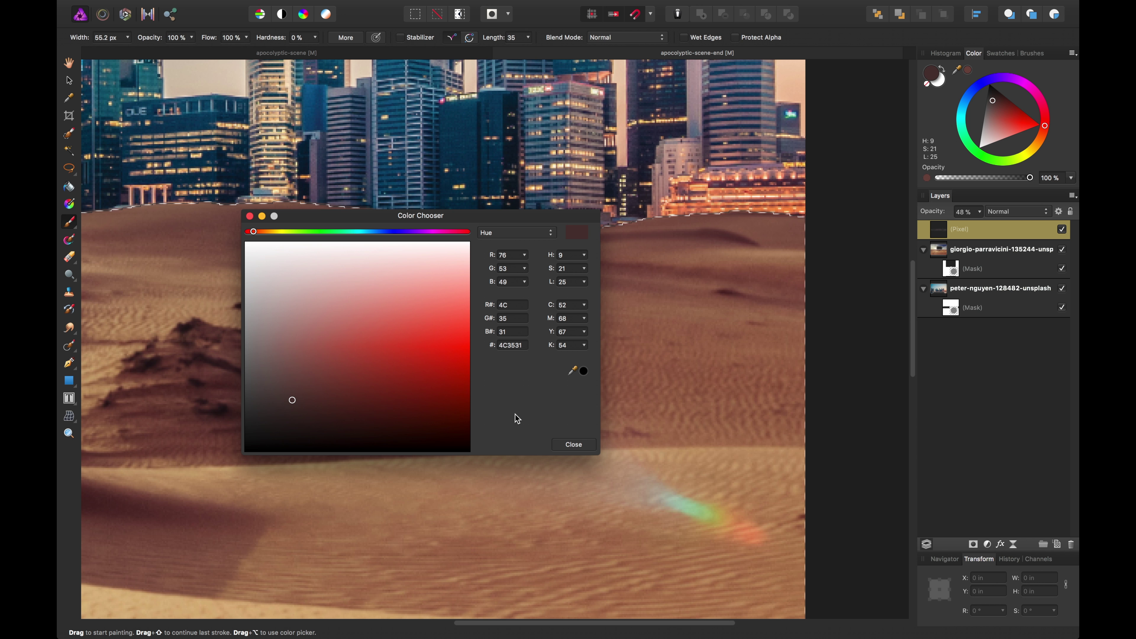
Paint deep-brown shading along the whole sand ridge inside the dunes selection, across the full width of the photo.
click(562, 444)
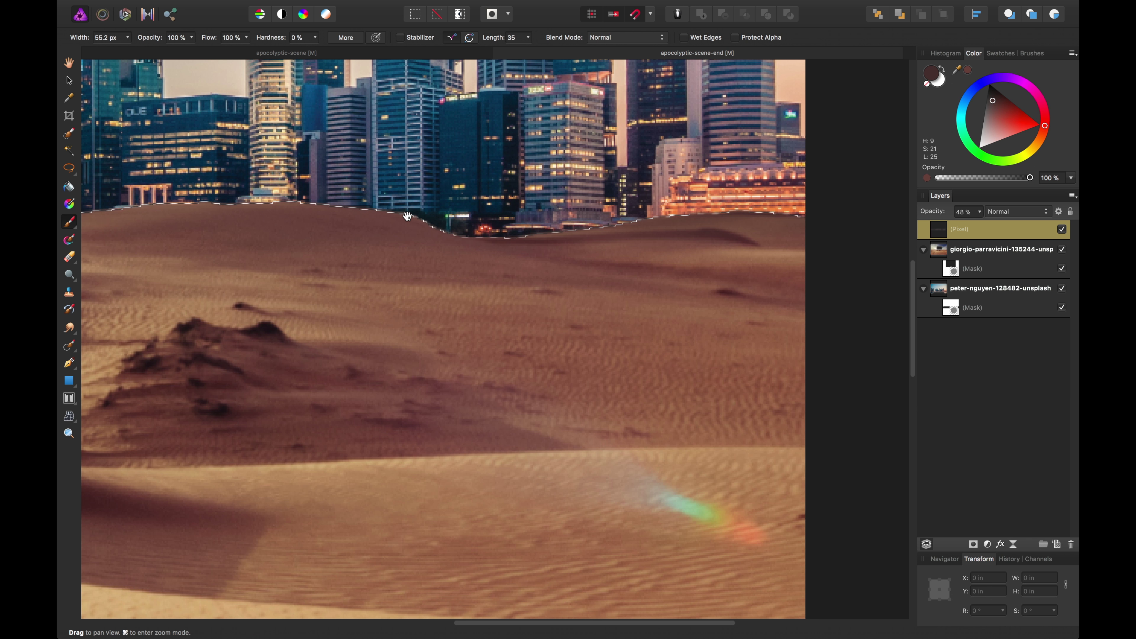
scroll(687, 235, left, 10)
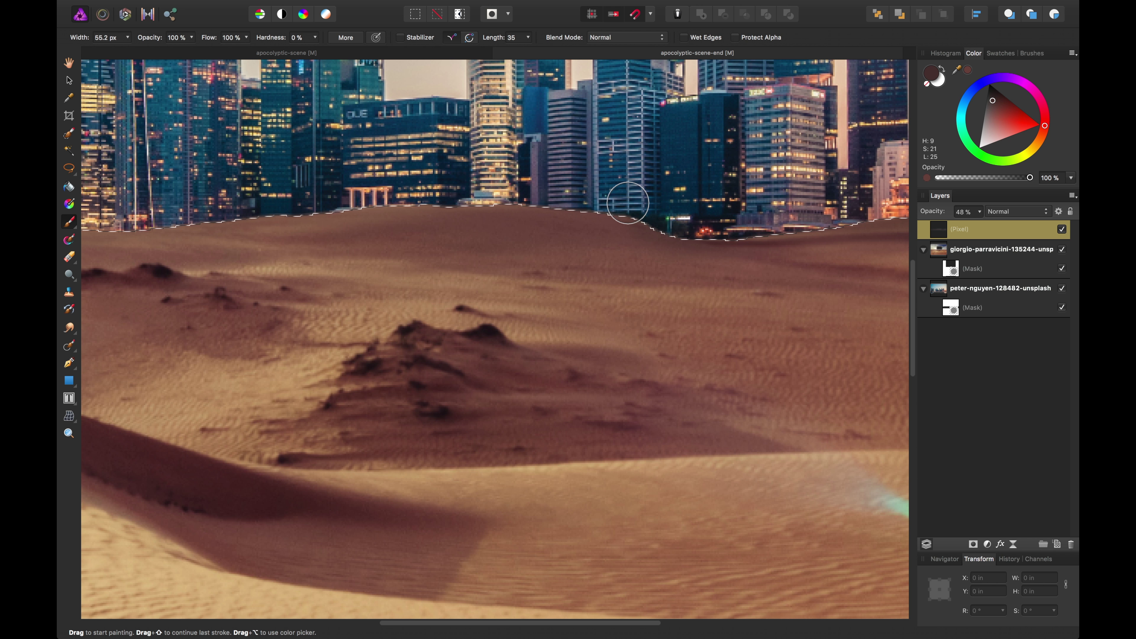
scroll(663, 218, left, 5)
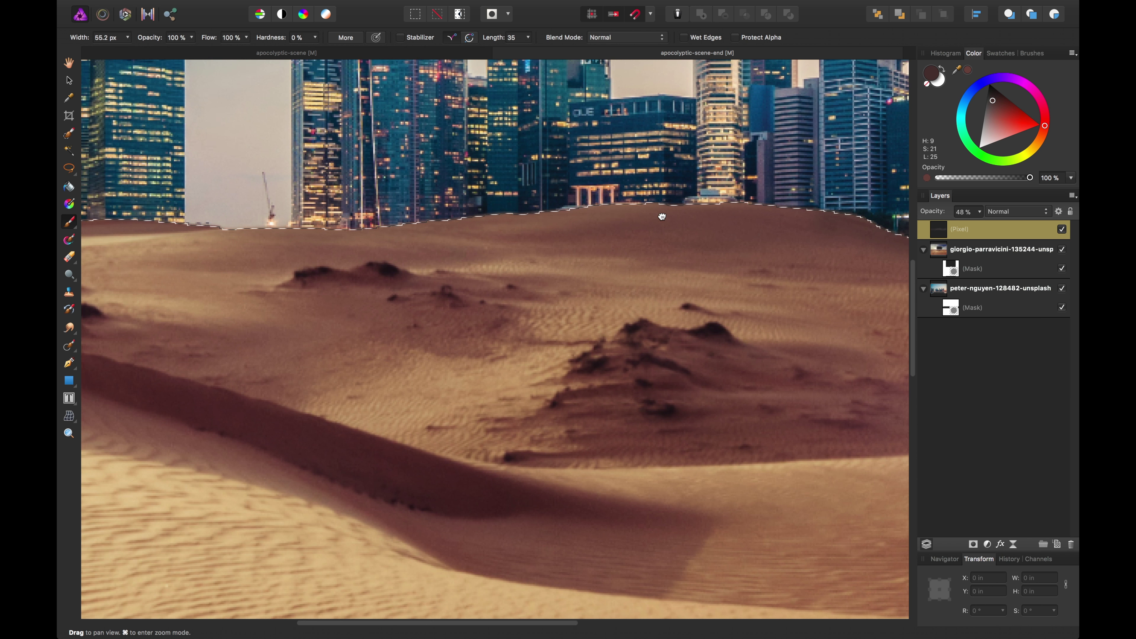
scroll(576, 219, left, 10)
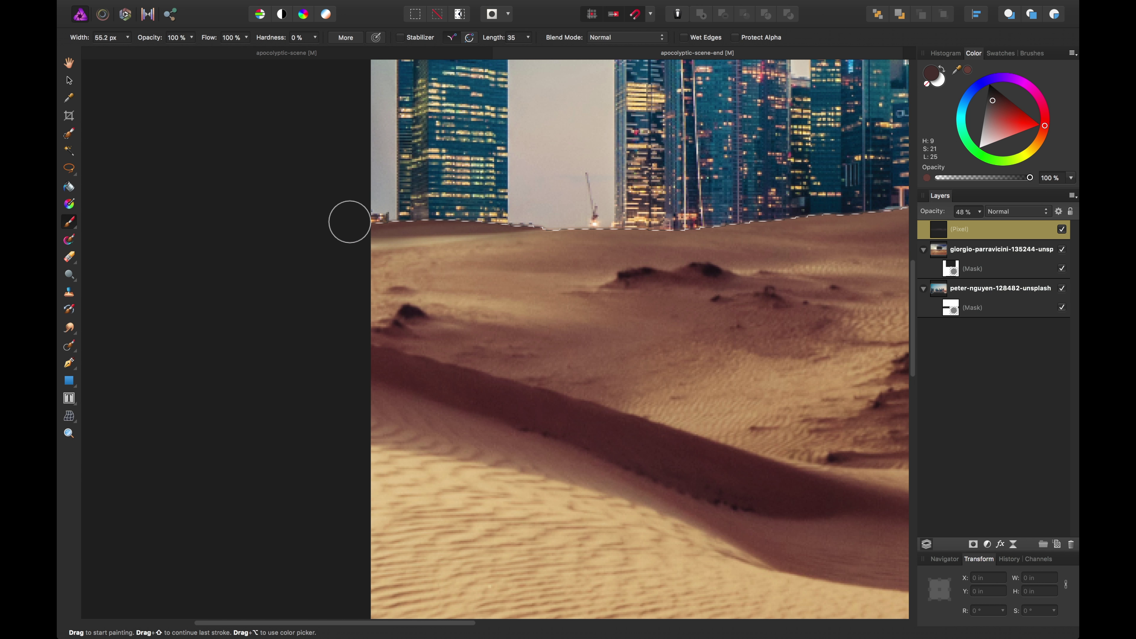
Clear the dunes selection and save the document, with the whole composition in view.
key(v)
key(super+0)
drag(650, 447, 616, 327)
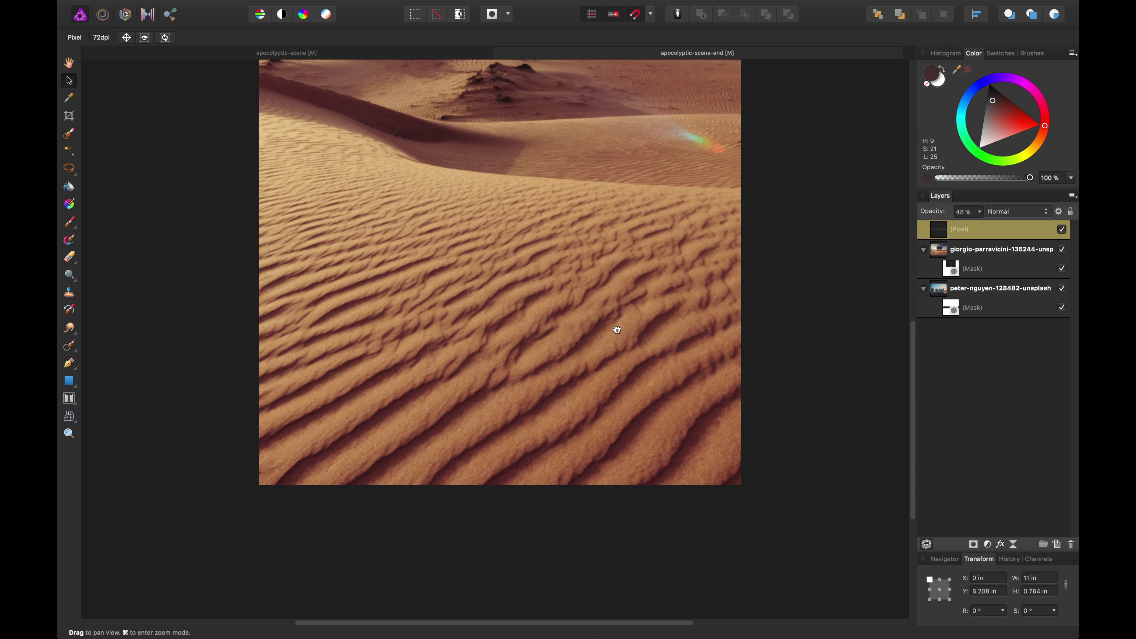
drag(633, 164, 655, 429)
drag(652, 279, 662, 325)
click(663, 326)
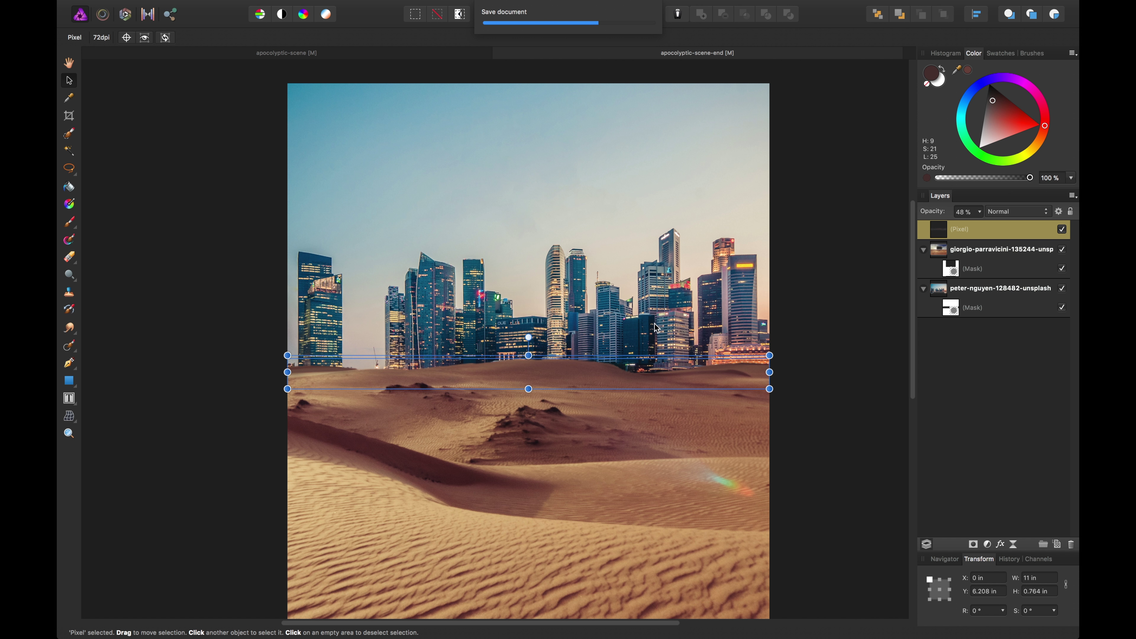
click(802, 264)
scroll(824, 275, down, 3)
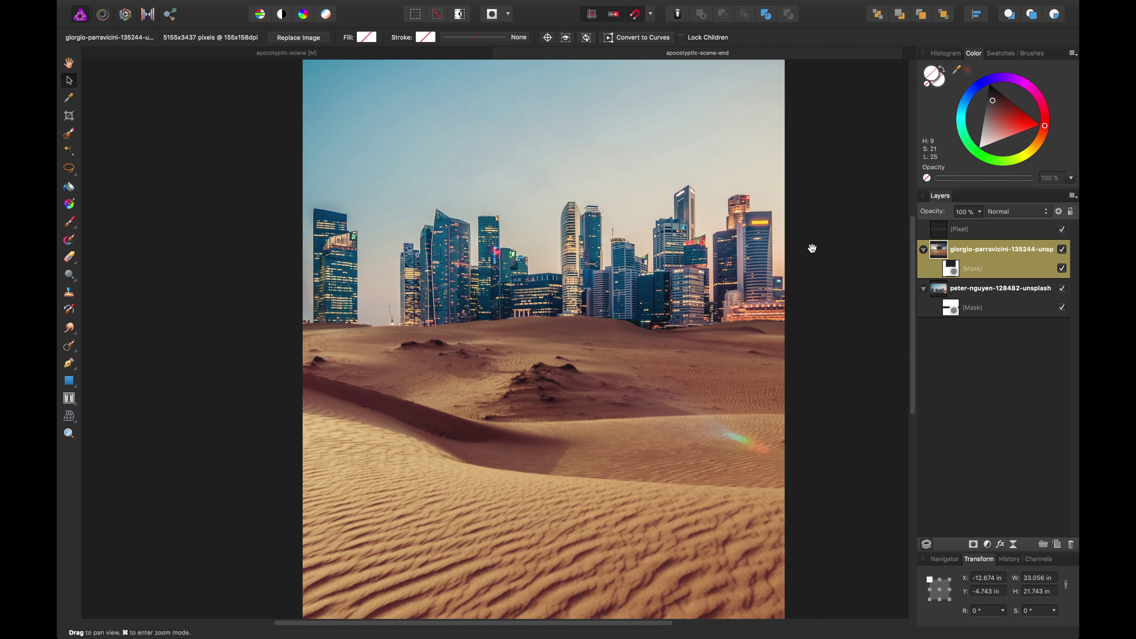
drag(812, 248, 786, 285)
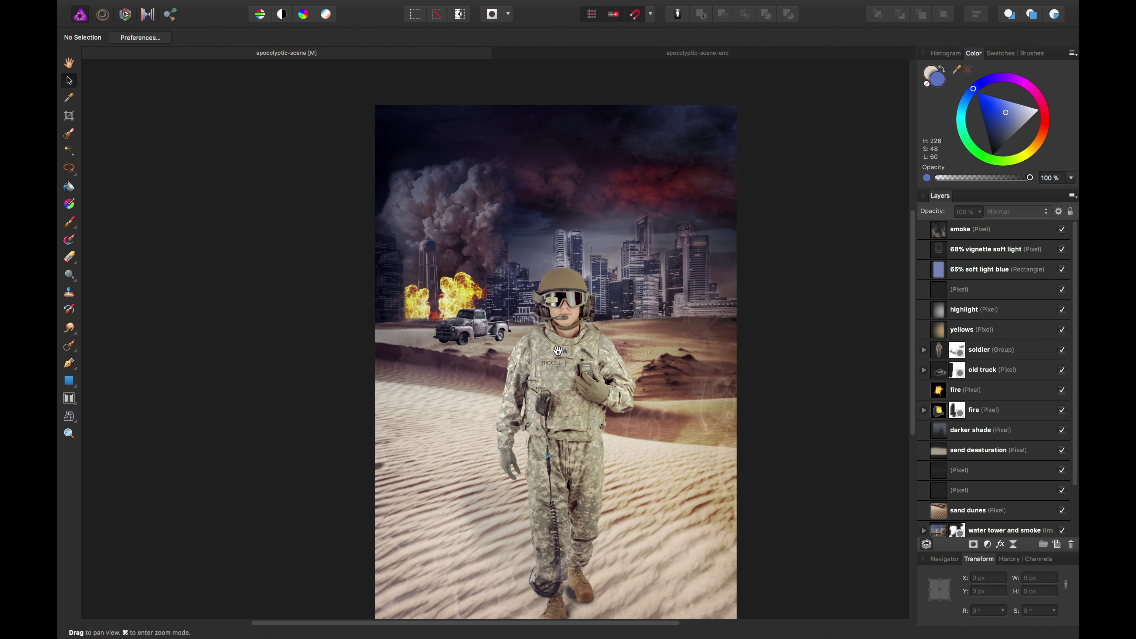
Examine the dark red sky in the finished apocolyptic-scene document, and return to apocolyptic-scene-end.
drag(601, 177, 598, 198)
click(600, 203)
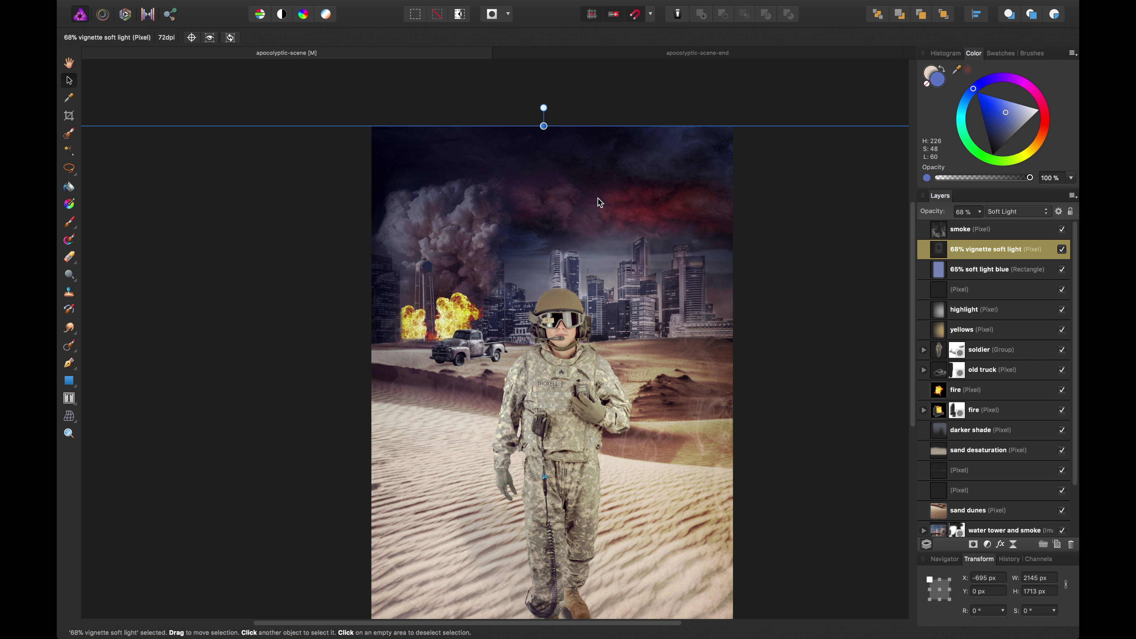
click(691, 53)
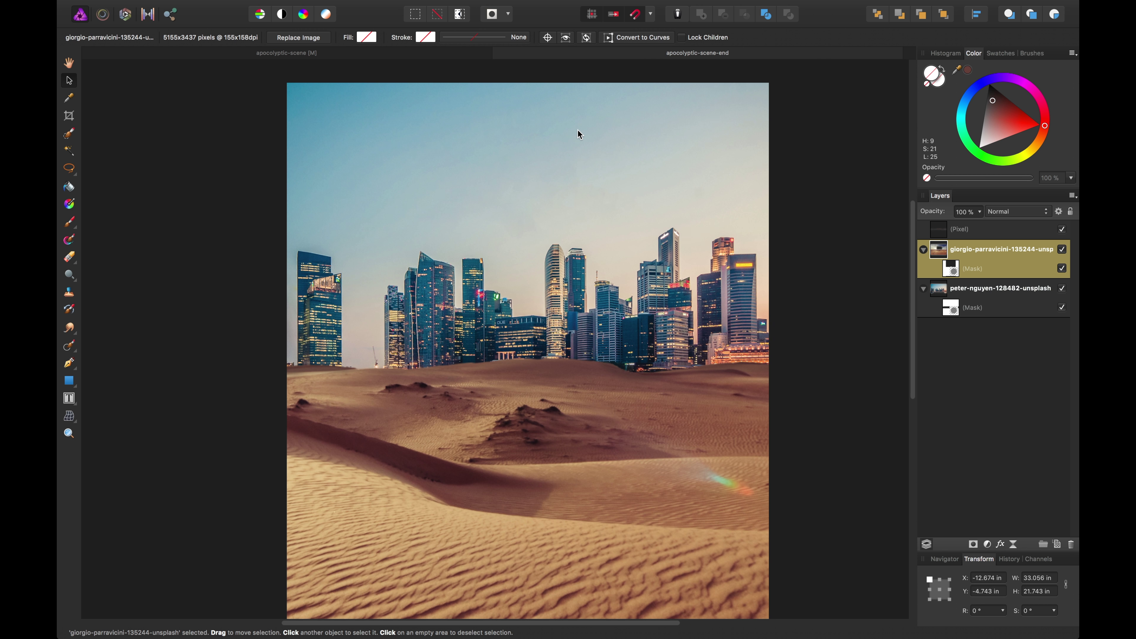
Place johannes-plenio-247177-unsplash.jpg over the sky and skyline, about 16.3 in wide, overlapping both sides of the canvas.
drag(578, 130, 563, 164)
click(165, 6)
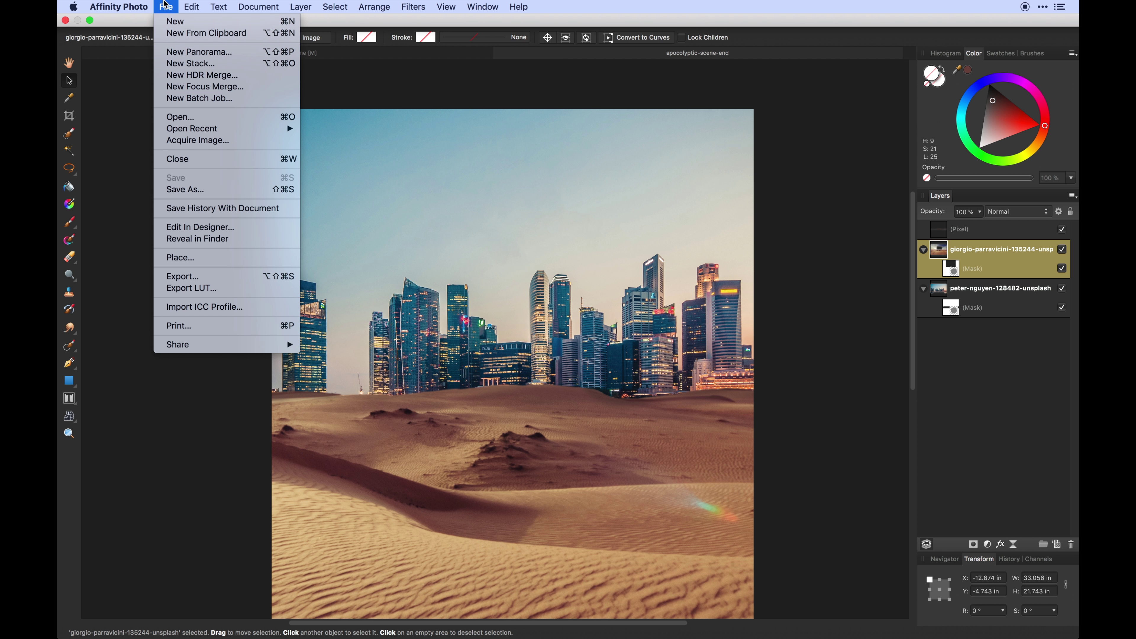
click(230, 257)
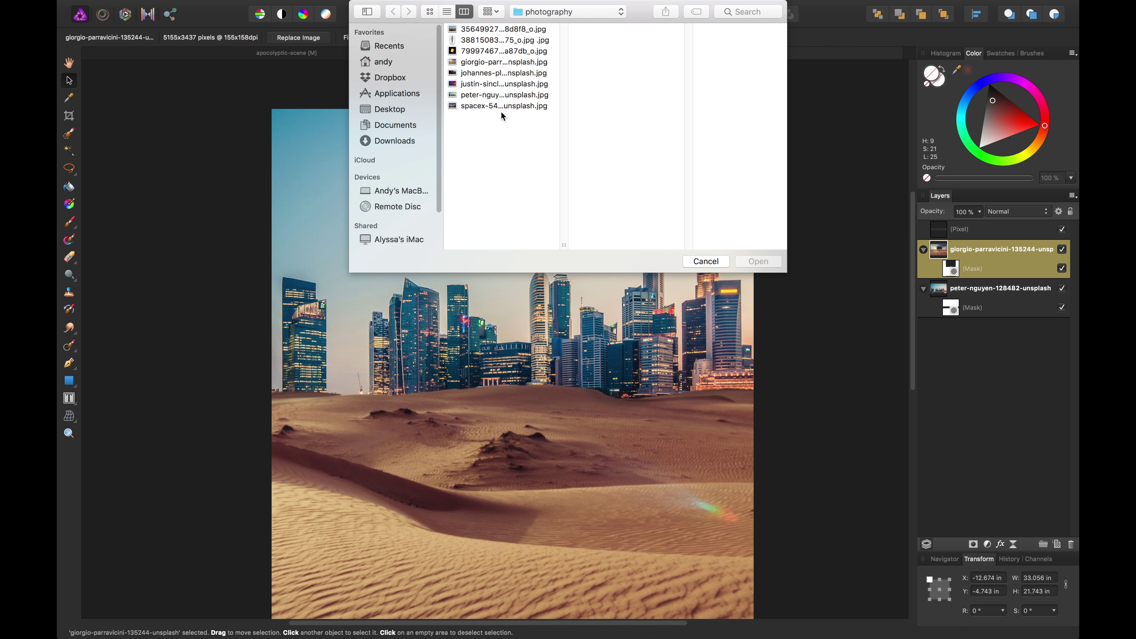
click(506, 84)
key(Up)
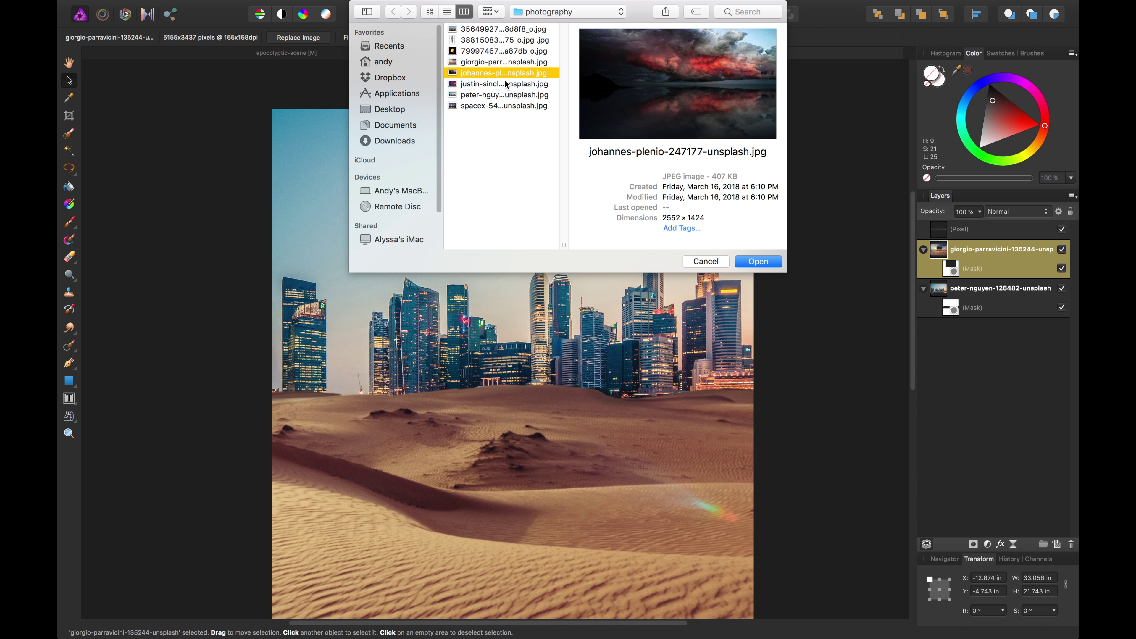
key(Return)
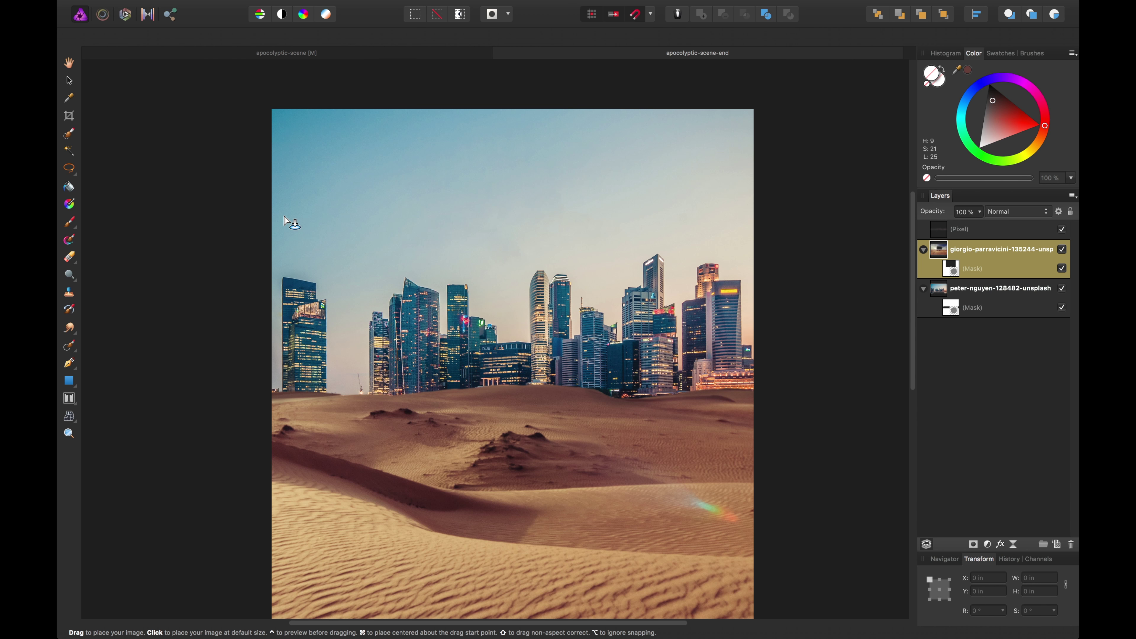
drag(151, 66, 883, 443)
drag(674, 296, 680, 287)
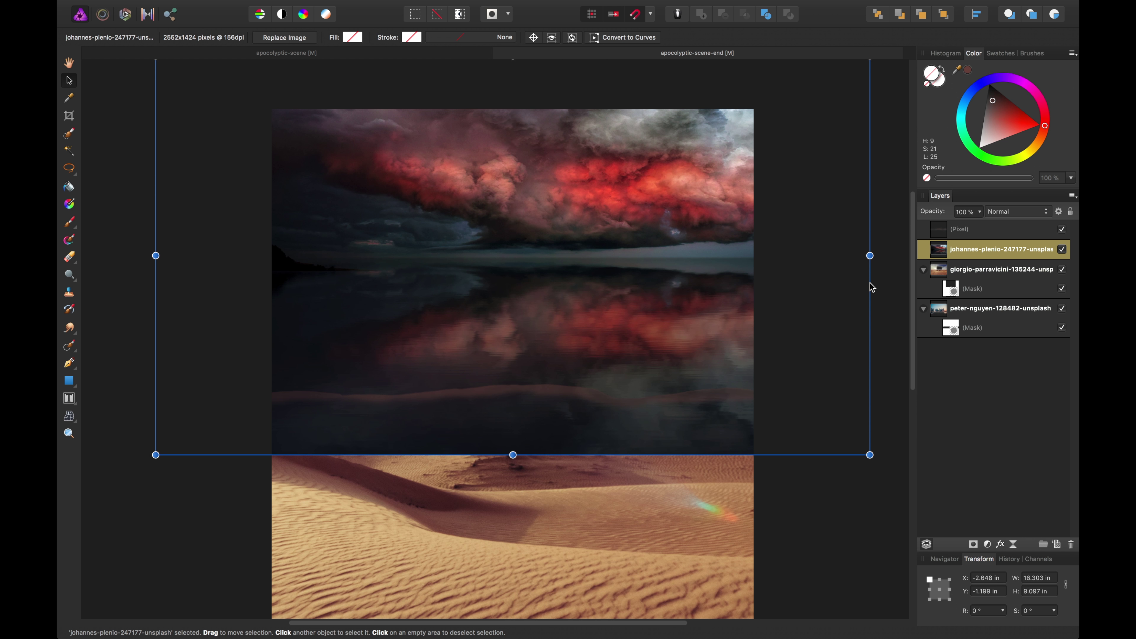
Set the red cloud photo's blend mode to Multiply and shift it slightly up and towards the right of the canvas.
click(1034, 214)
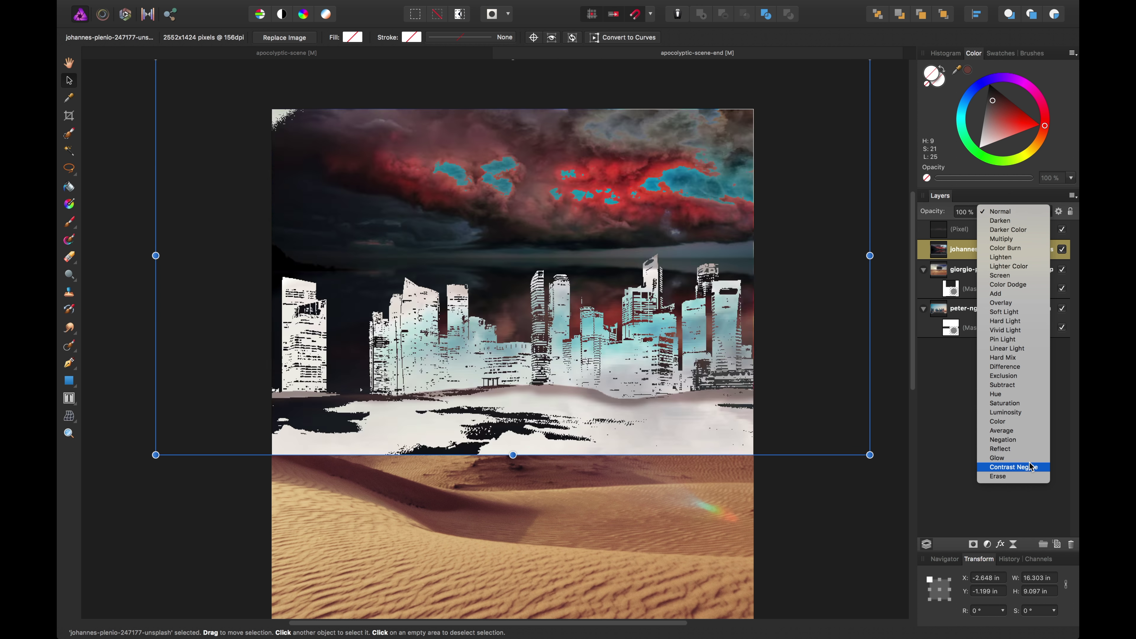
click(1043, 243)
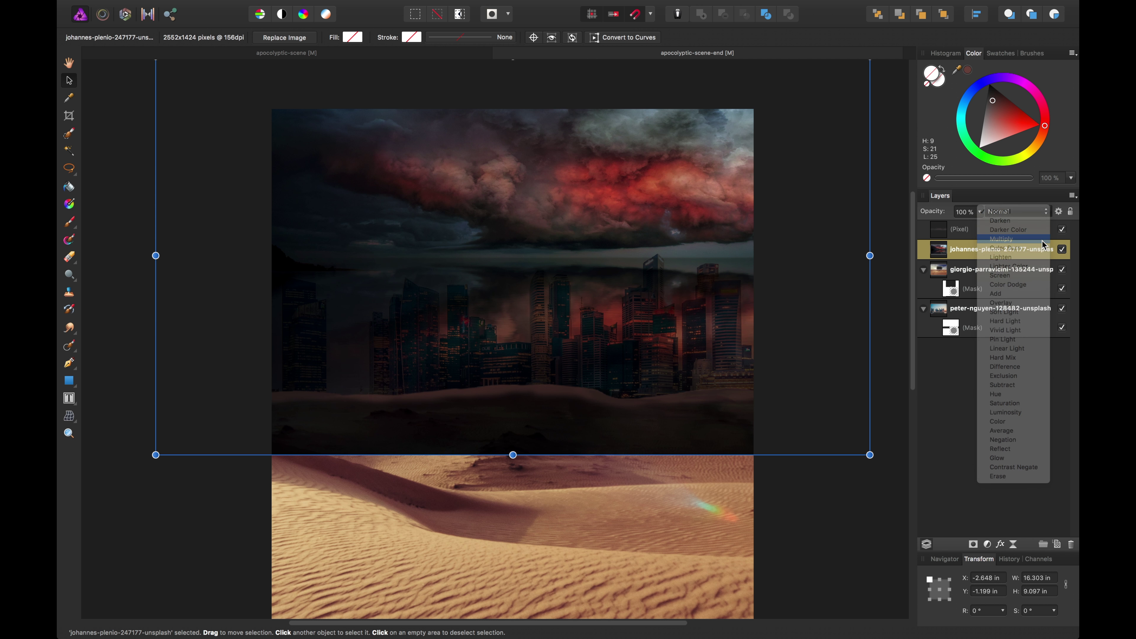
drag(691, 197, 723, 184)
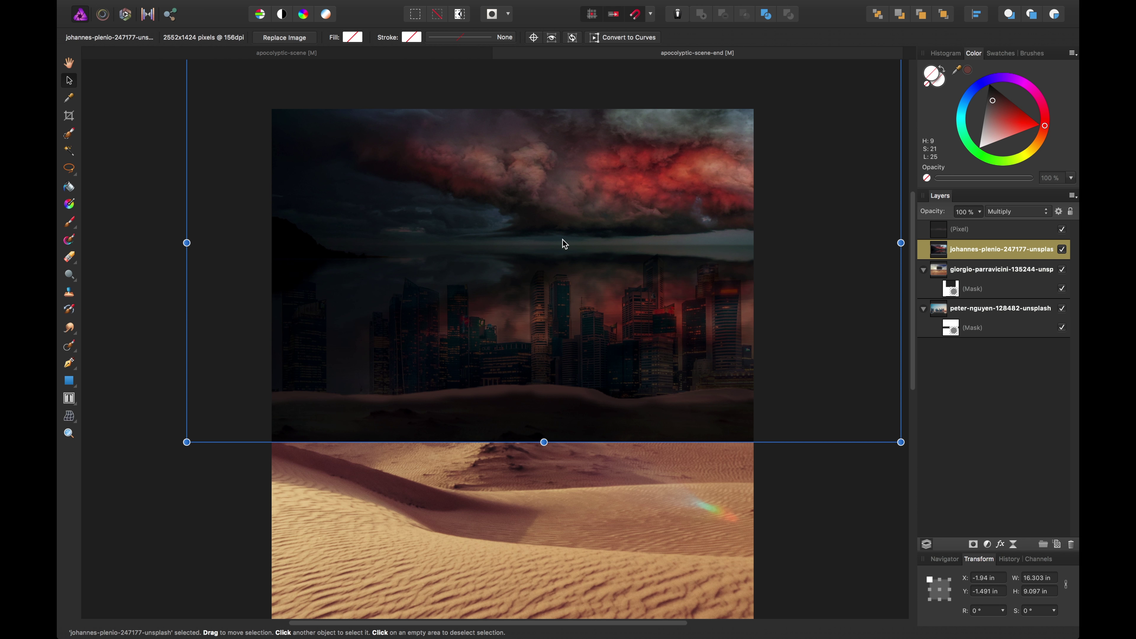
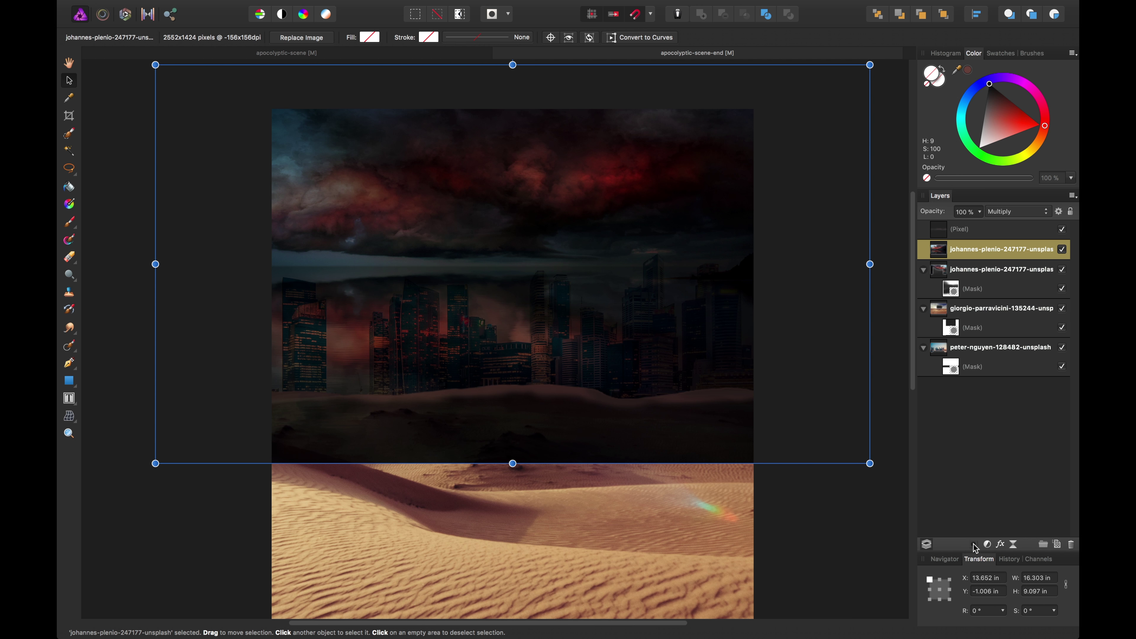
Add a mask to the upper red cloud layer and paint black with a soft 483.9 px brush over the skyline and dunes.
click(974, 544)
key(b)
mouse_move(688, 414)
mouse_down()
mouse_move(664, 186)
mouse_move(634, 294)
mouse_move(568, 406)
mouse_move(680, 463)
mouse_up()
key(0)
mouse_move(341, 338)
mouse_down()
mouse_move(344, 424)
mouse_move(532, 351)
mouse_move(298, 332)
mouse_move(203, 355)
mouse_move(207, 236)
mouse_move(596, 418)
mouse_up()
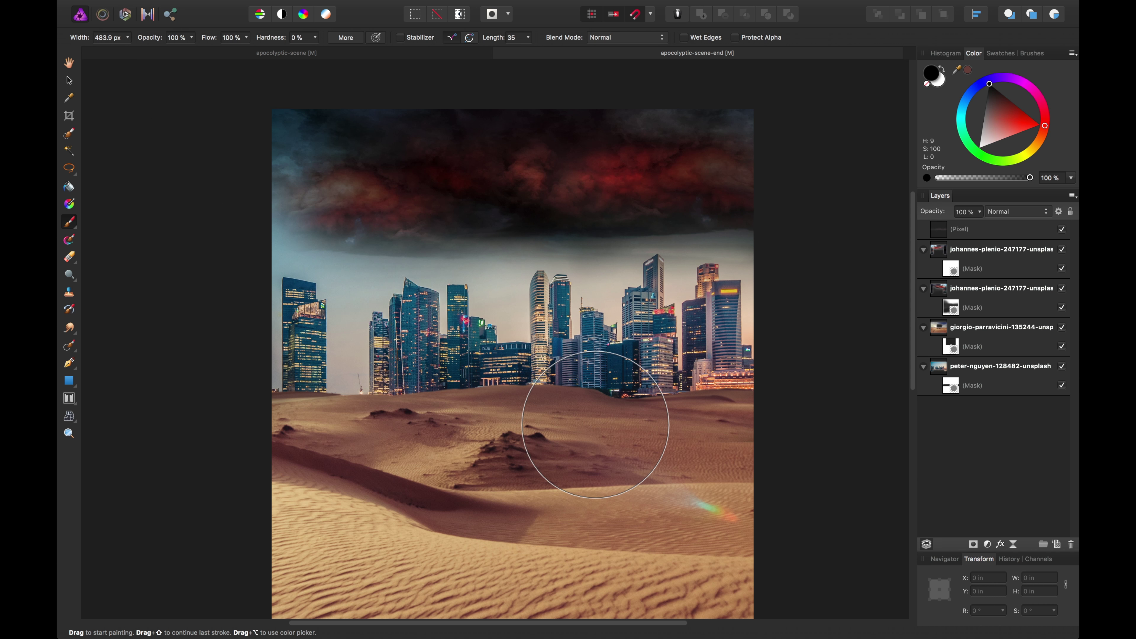
Collapse both red cloud layers and identify the peter-nguyen city skyline layer by toggling its visibility off and on.
key(v)
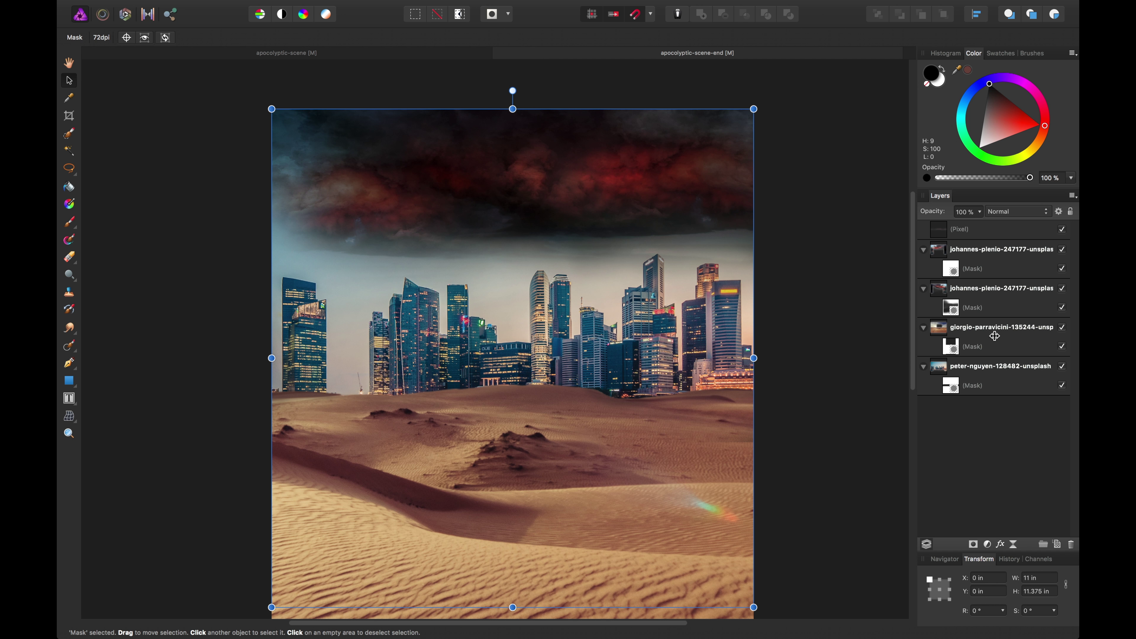
click(922, 289)
click(923, 249)
click(976, 331)
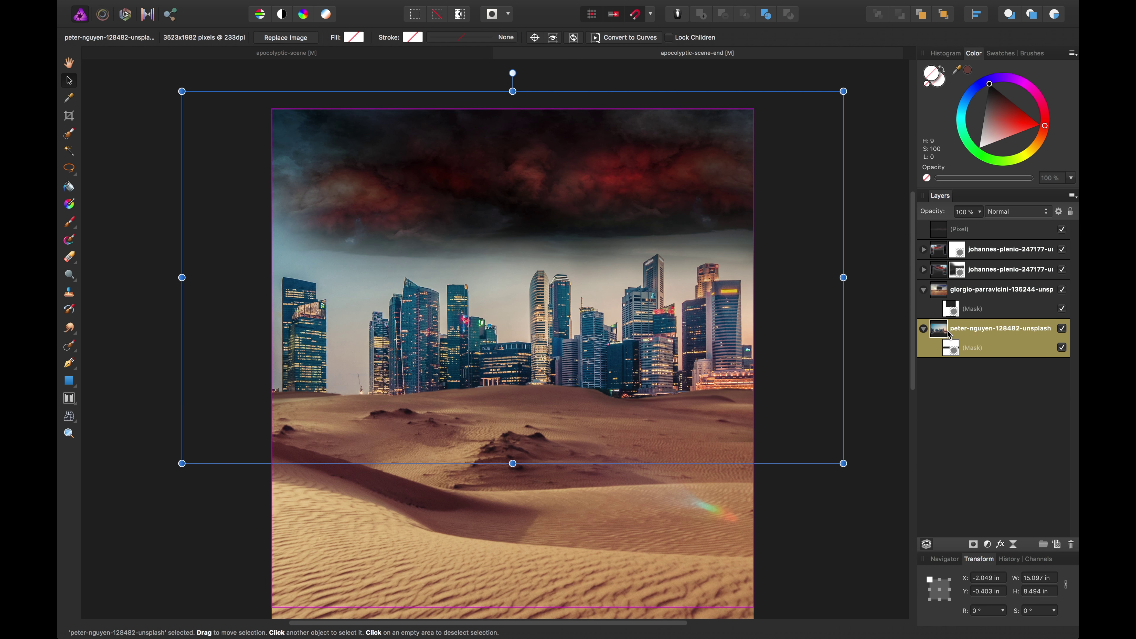
click(1063, 329)
click(1063, 329)
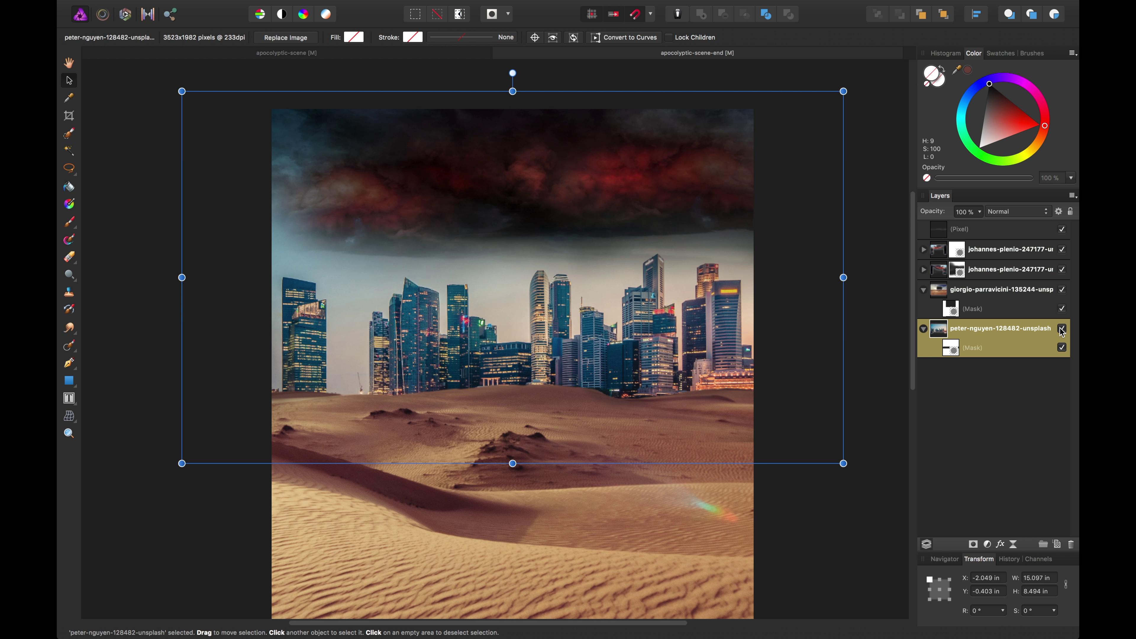
Add an HSL adjustment with a -20% saturation shift and nest it inside the city skyline layer.
click(988, 545)
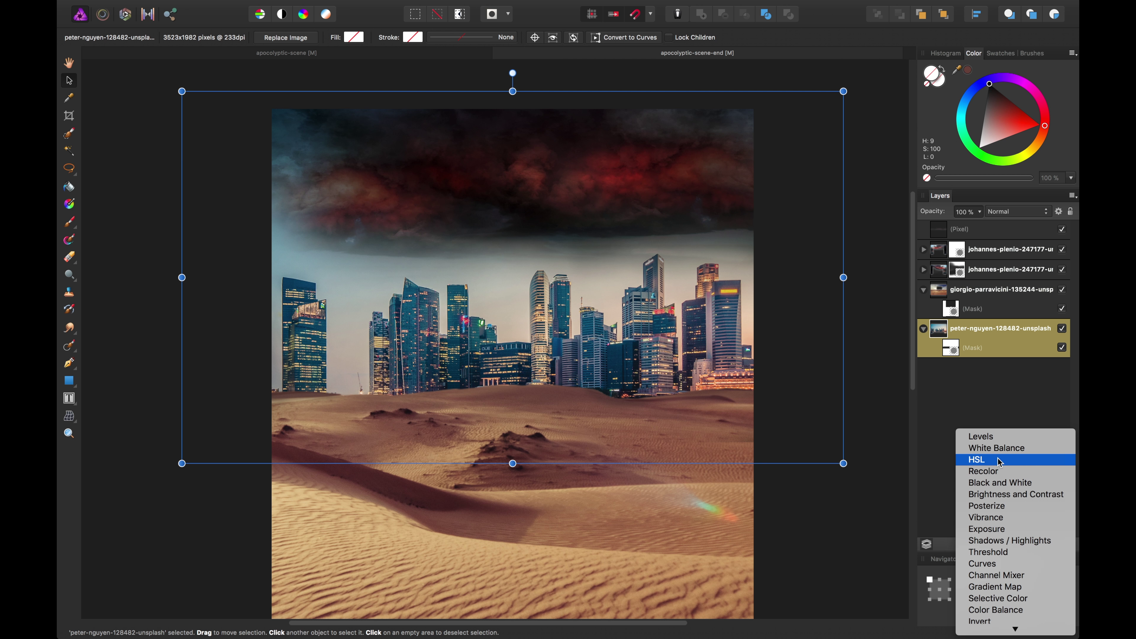
click(998, 460)
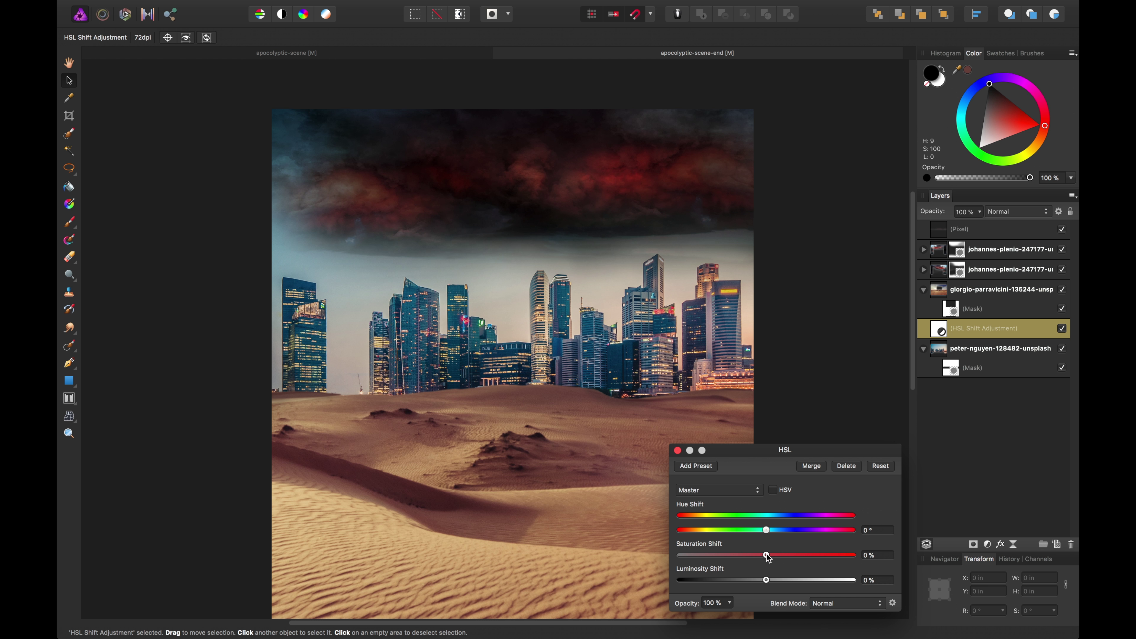
drag(766, 555, 748, 556)
drag(958, 330, 979, 383)
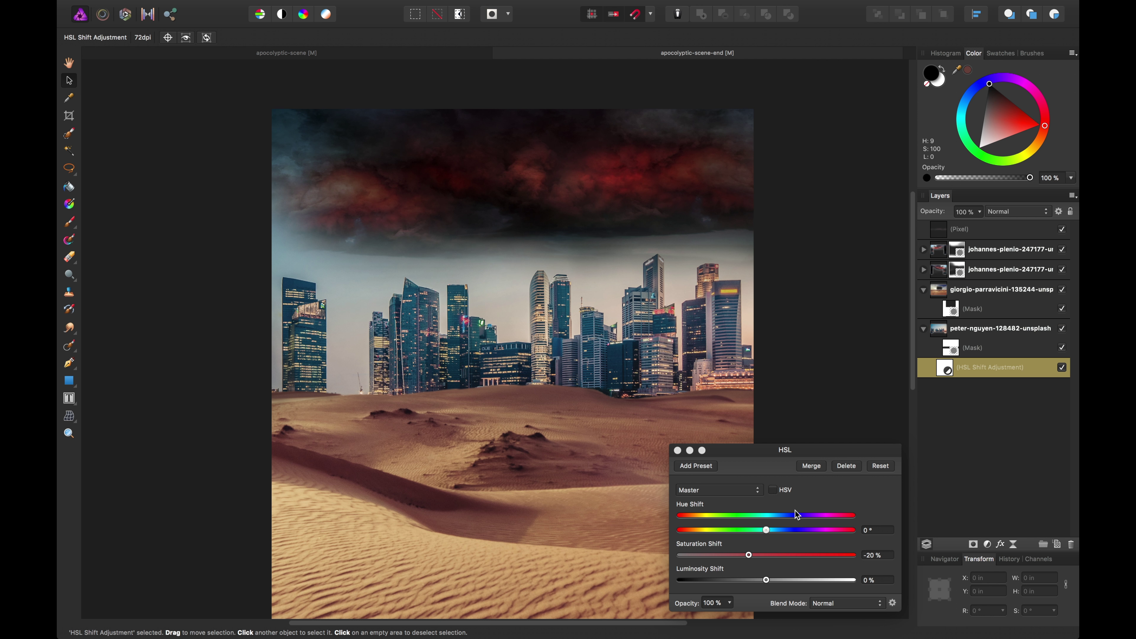
Set the skyline's HSL saturation shift to -58% and its luminosity shift to -15%.
drag(749, 555, 717, 566)
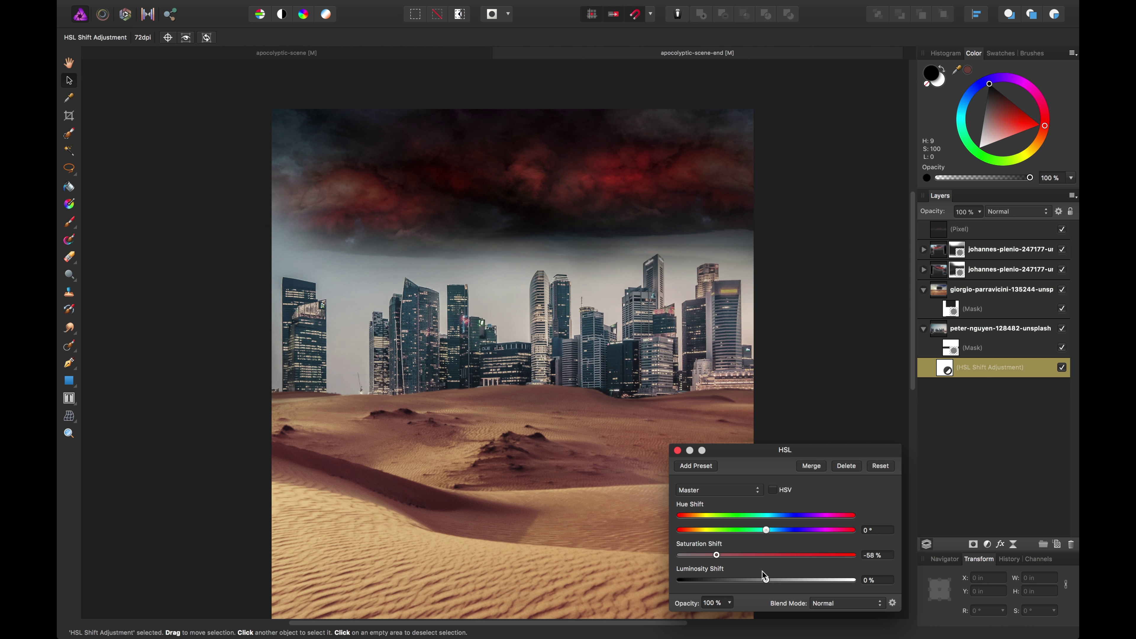
drag(764, 575, 753, 581)
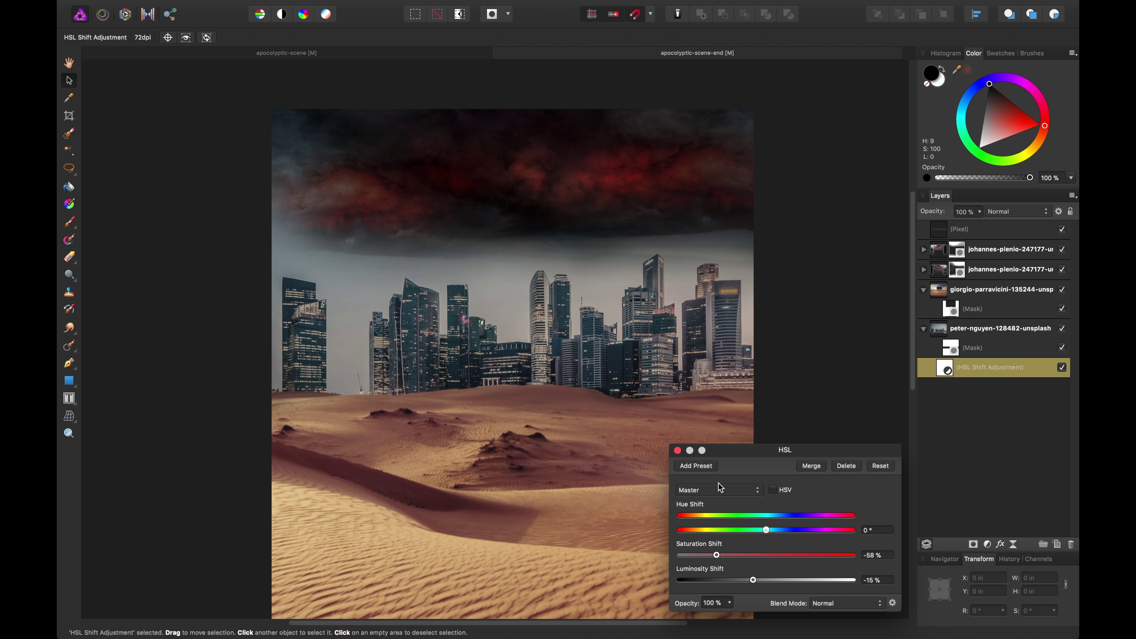
click(678, 450)
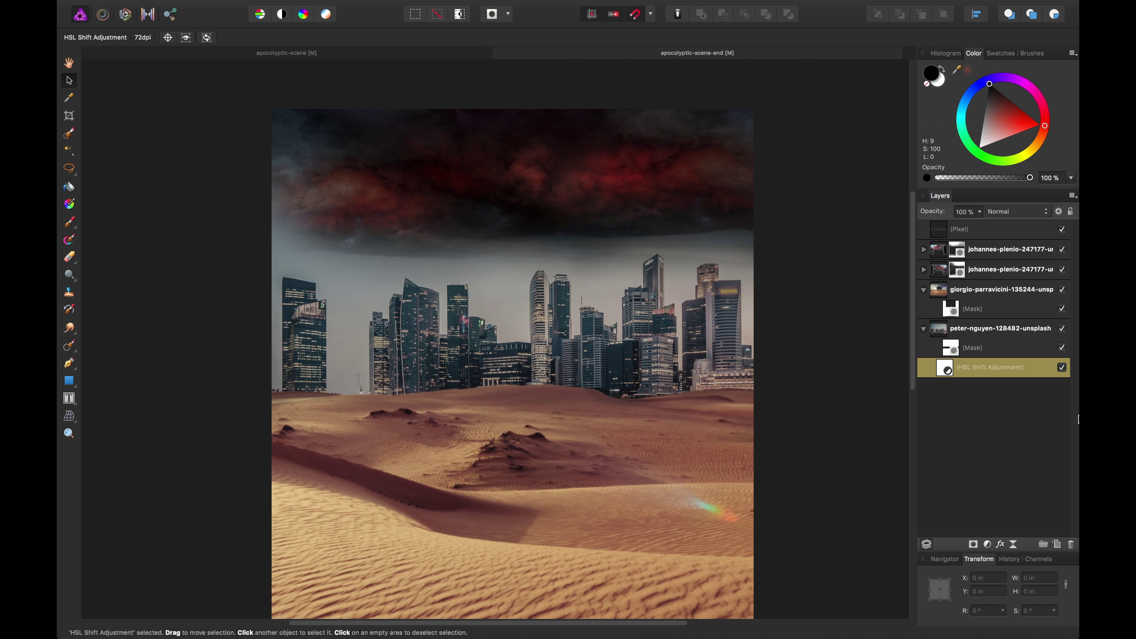
Hide both red cloud layers so that only the original sky shows behind the skyline.
click(622, 296)
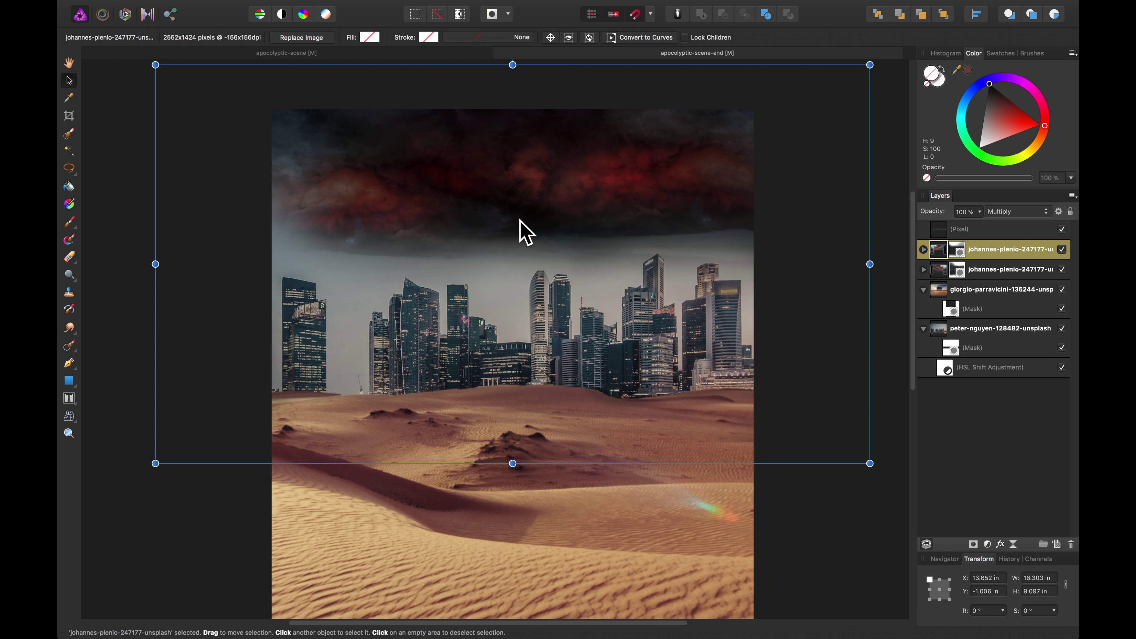
click(1063, 270)
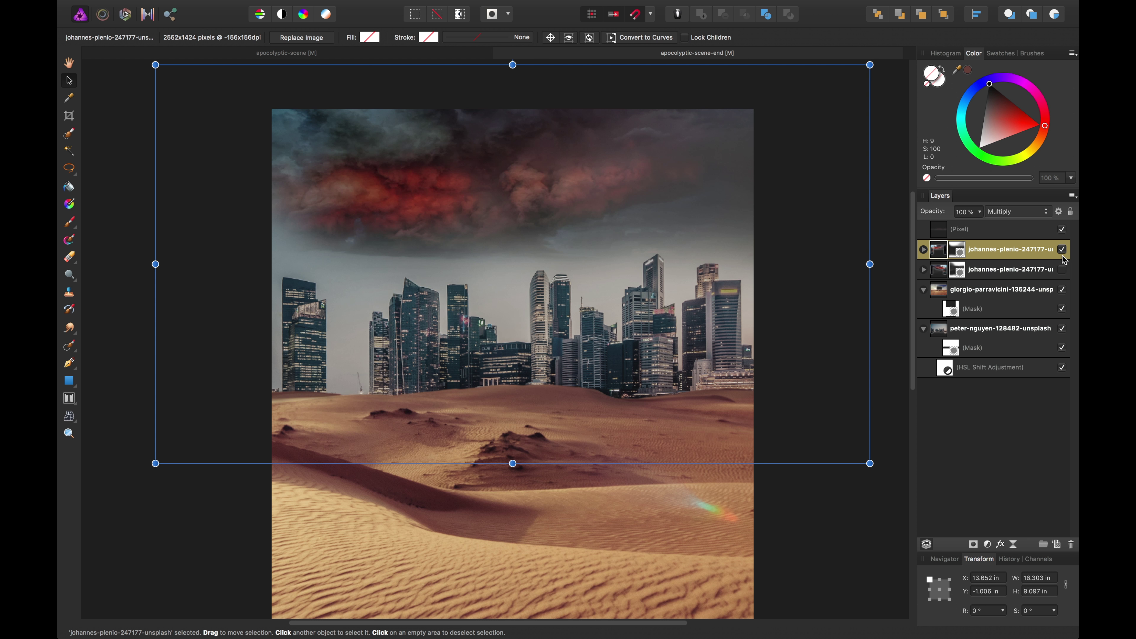
click(1063, 250)
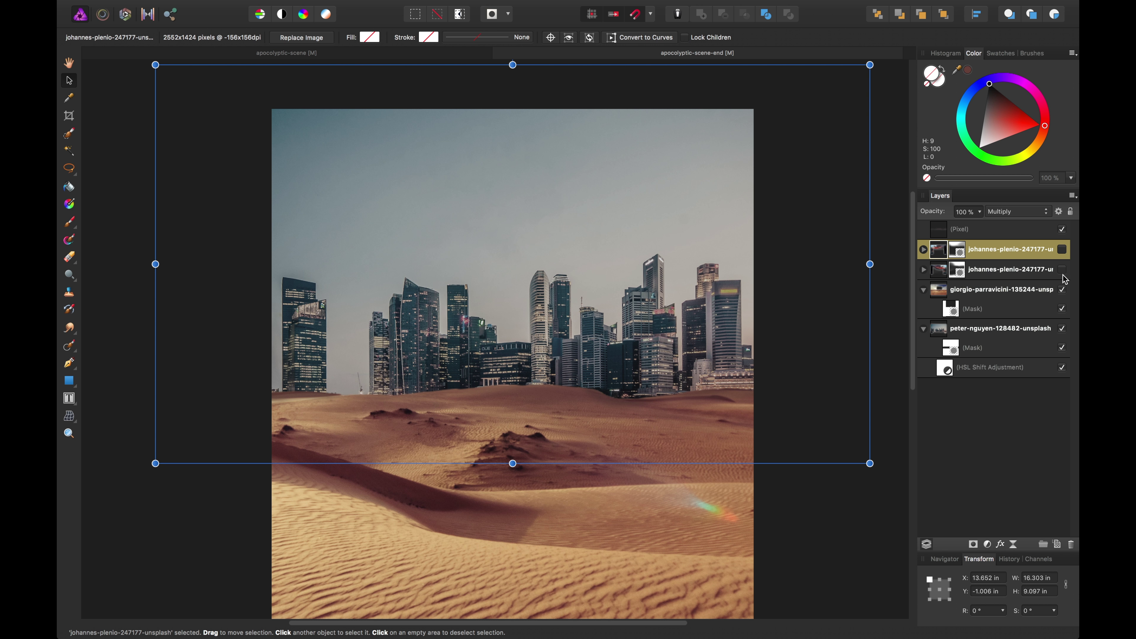
Select the sky above the buildings on the city skyline layer with the Selection Brush at 247 px width.
click(992, 329)
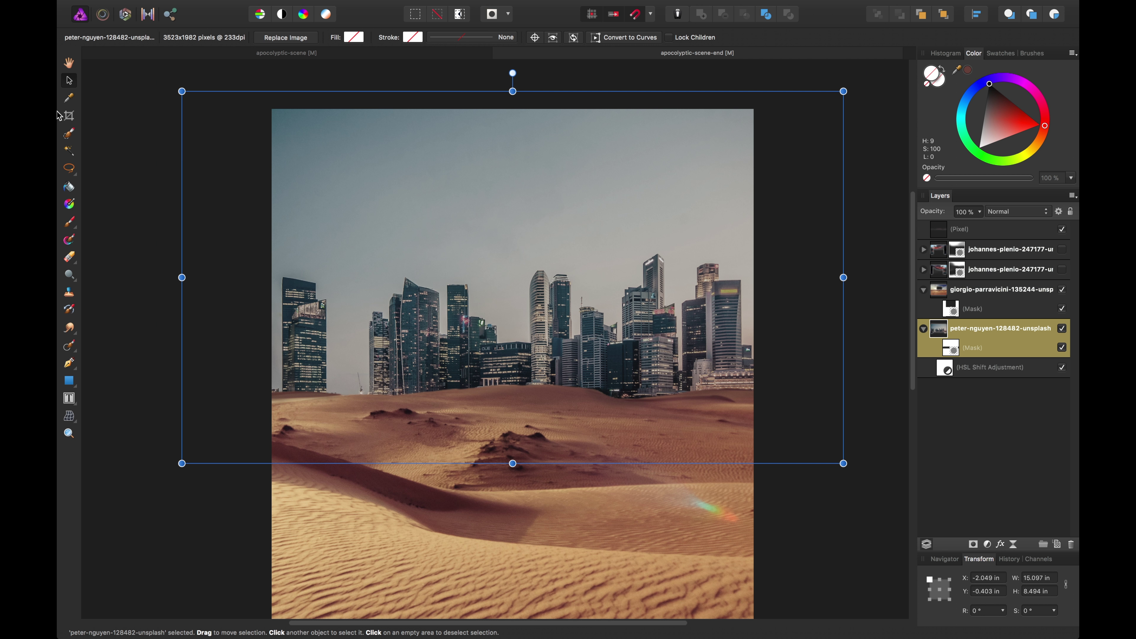
click(69, 133)
mouse_move(538, 198)
mouse_down()
mouse_move(685, 147)
mouse_move(477, 147)
mouse_up()
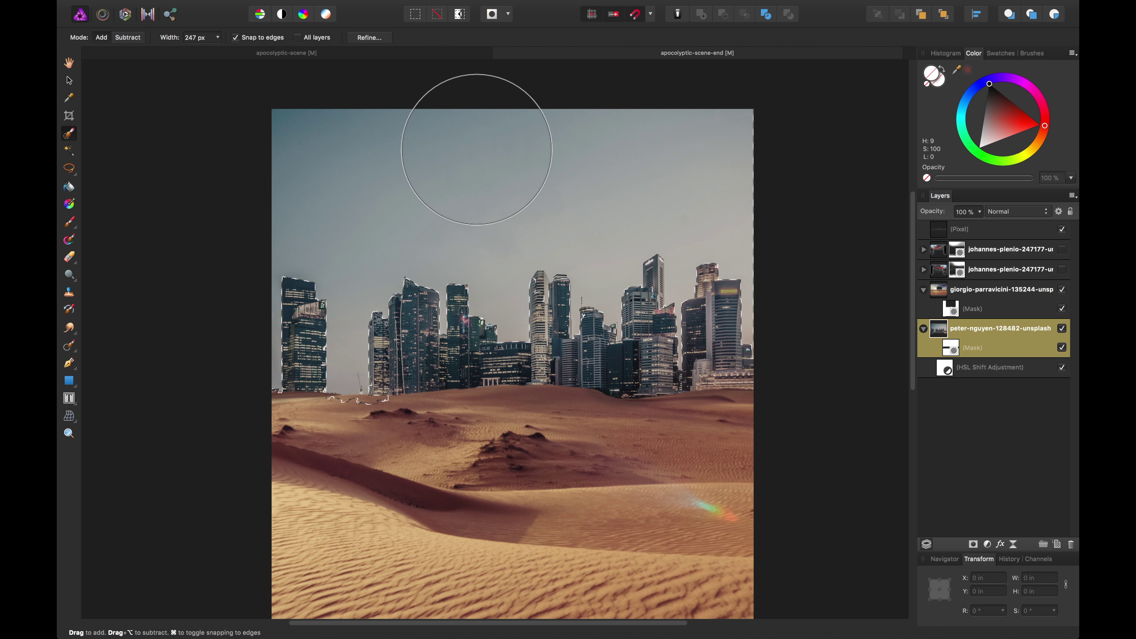
Narrow the Selection Brush to 18 px and clean up the sky selection along the horizon beside the leftmost towers.
key(bracketleft)
key(bracketleft)
key(bracketleft)
key(bracketleft)
key(bracketleft)
key(bracketleft)
key(bracketleft)
key(bracketleft)
key(bracketleft)
key(bracketleft)
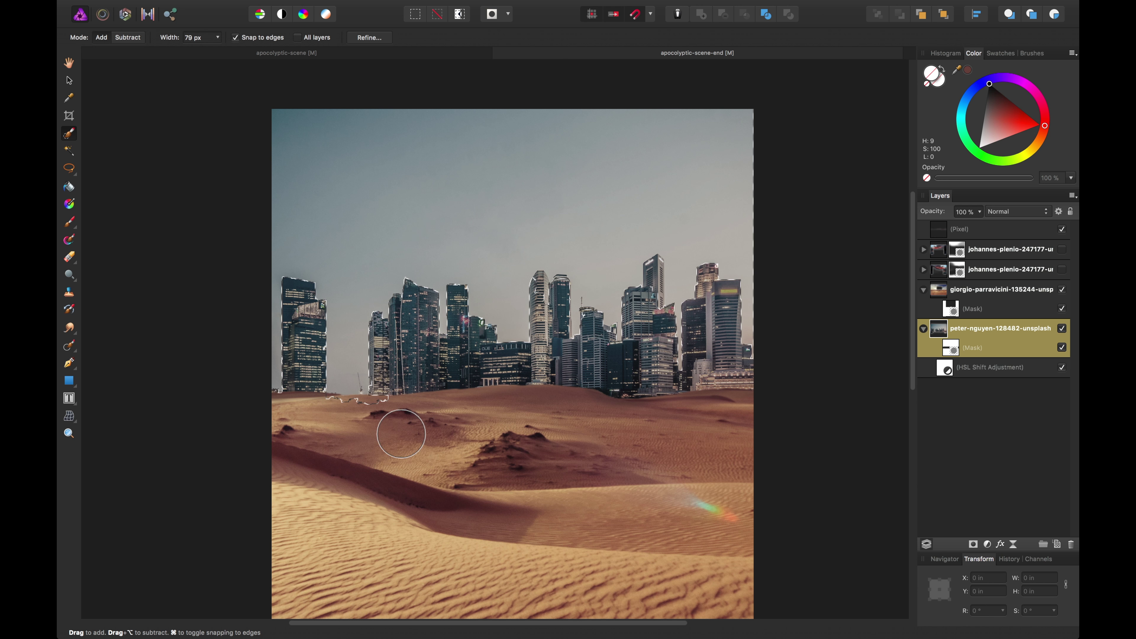
key(bracketleft)
key(bracketleft)
key(bracketleft)
key(bracketleft)
key(bracketleft)
mouse_move(399, 403)
mouse_down()
mouse_move(320, 402)
mouse_move(376, 400)
mouse_move(320, 401)
mouse_up()
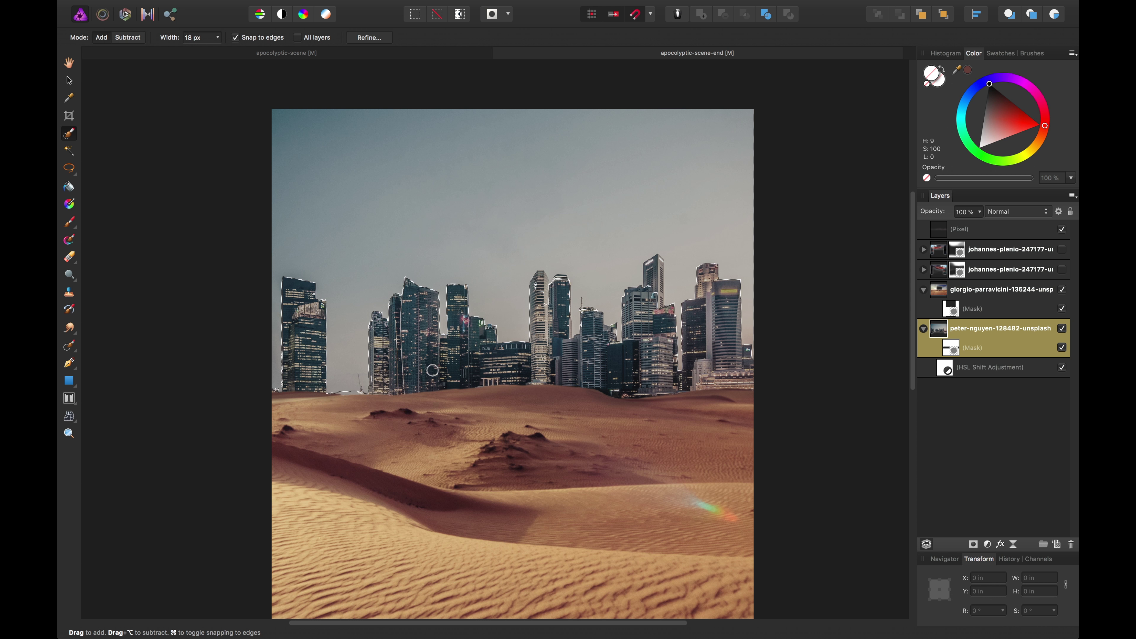
Narrow the Selection Brush to 6 px and correct the selection edges around the central skyscrapers.
key(super+equal)
key(super+equal)
key(super+equal)
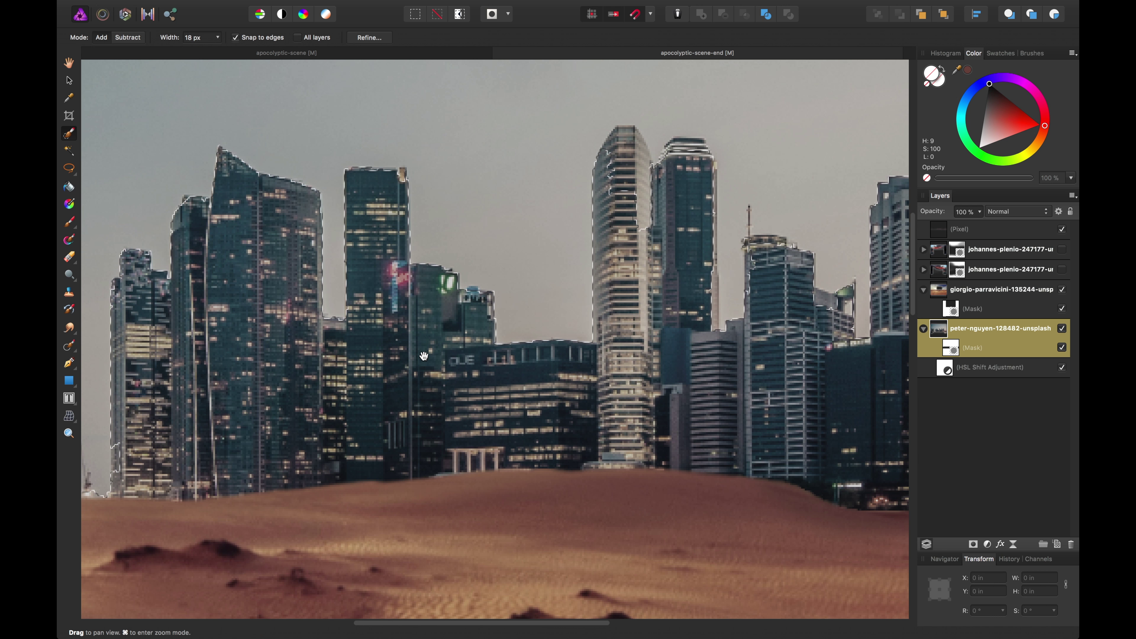
mouse_move(456, 221)
mouse_down()
mouse_move(466, 290)
mouse_move(419, 250)
mouse_up()
drag(641, 268, 406, 298)
key(bracketleft)
key(bracketleft)
key(bracketleft)
key(bracketleft)
key(bracketleft)
key(bracketleft)
key(bracketleft)
key(bracketleft)
drag(405, 237, 425, 313)
drag(448, 262, 481, 248)
mouse_move(496, 433)
mouse_down()
mouse_move(494, 421)
mouse_move(490, 358)
mouse_up()
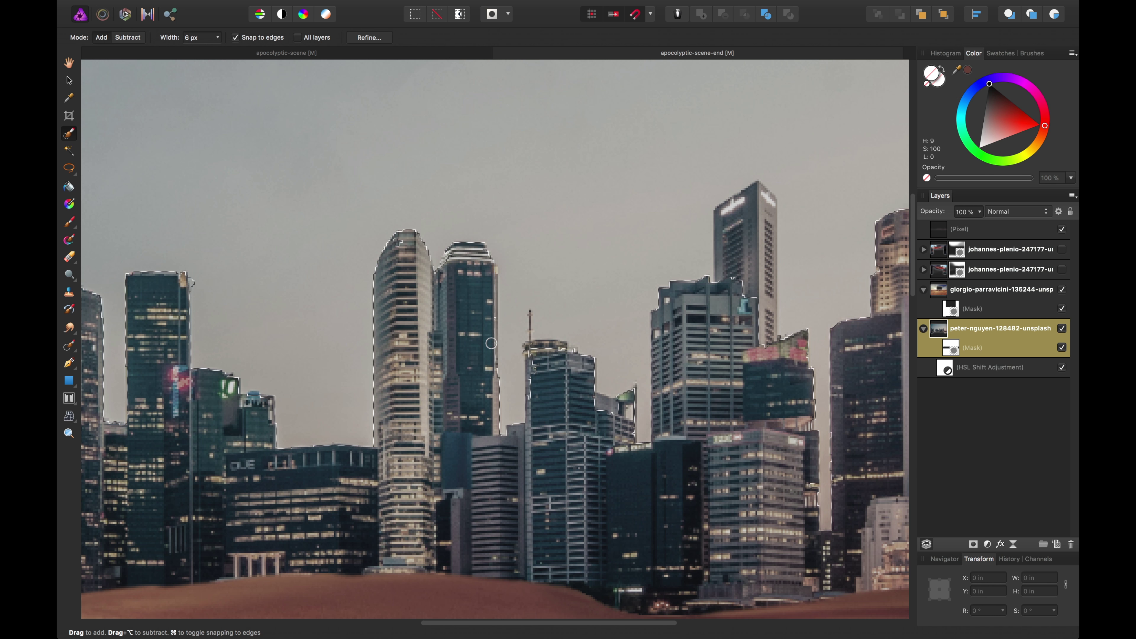
drag(493, 283, 493, 273)
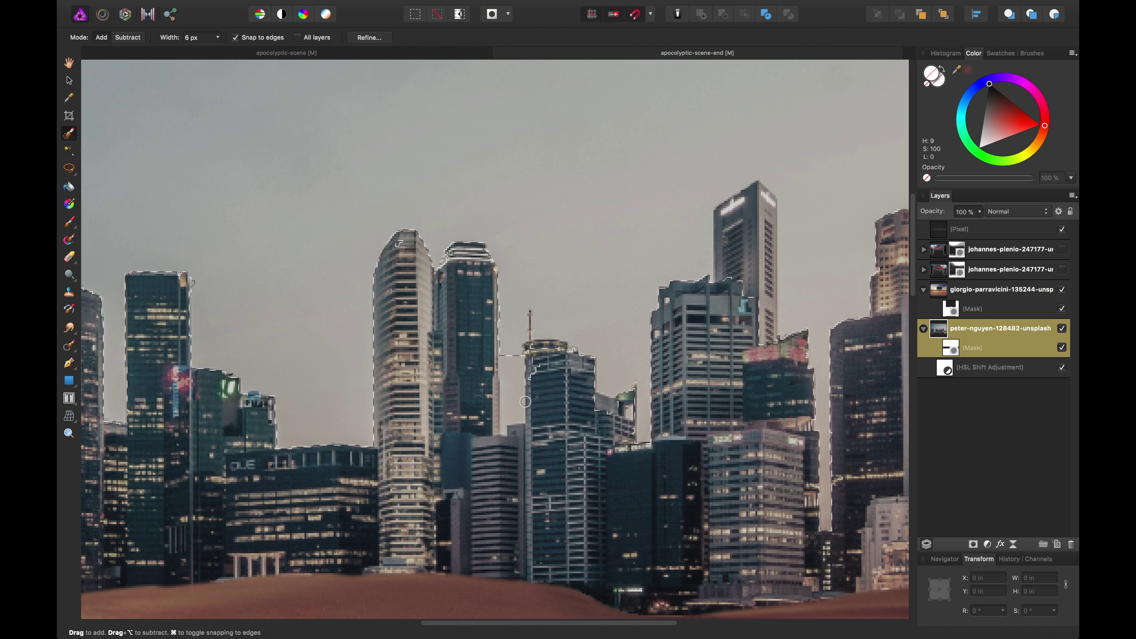
mouse_move(511, 349)
mouse_down()
mouse_move(560, 415)
mouse_move(537, 385)
mouse_move(546, 348)
mouse_move(561, 378)
mouse_move(646, 454)
mouse_up()
Touch up the selection along the leftmost tower's edge and the dune line below the crane.
key(space)
mouse_move(764, 227)
mouse_down()
mouse_move(582, 251)
mouse_move(578, 326)
mouse_up()
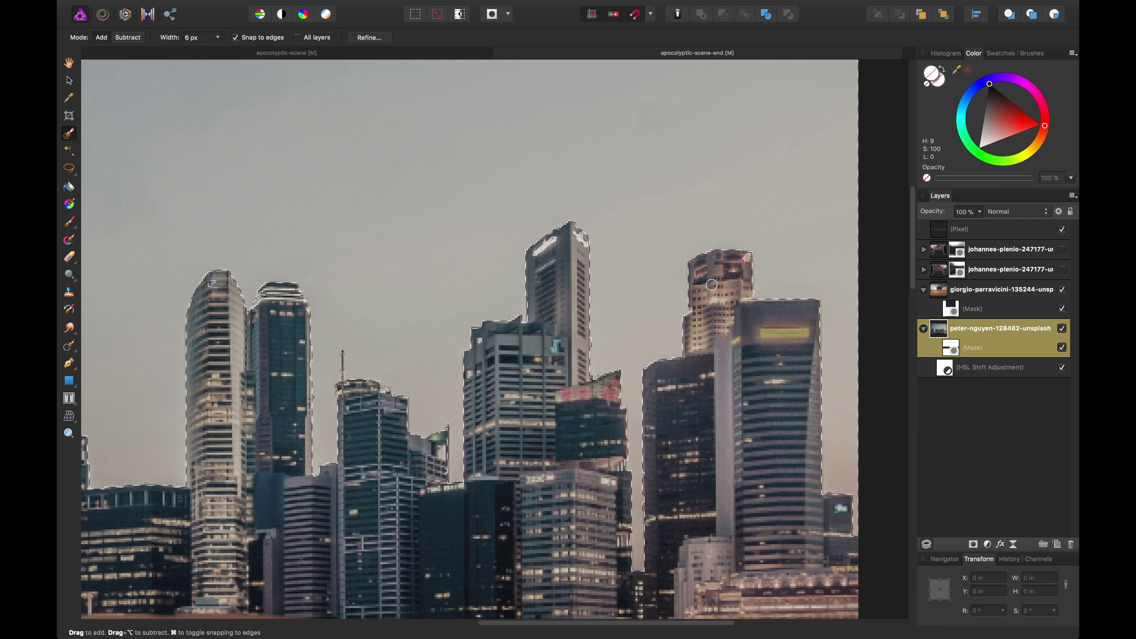
scroll(758, 347, left, 10)
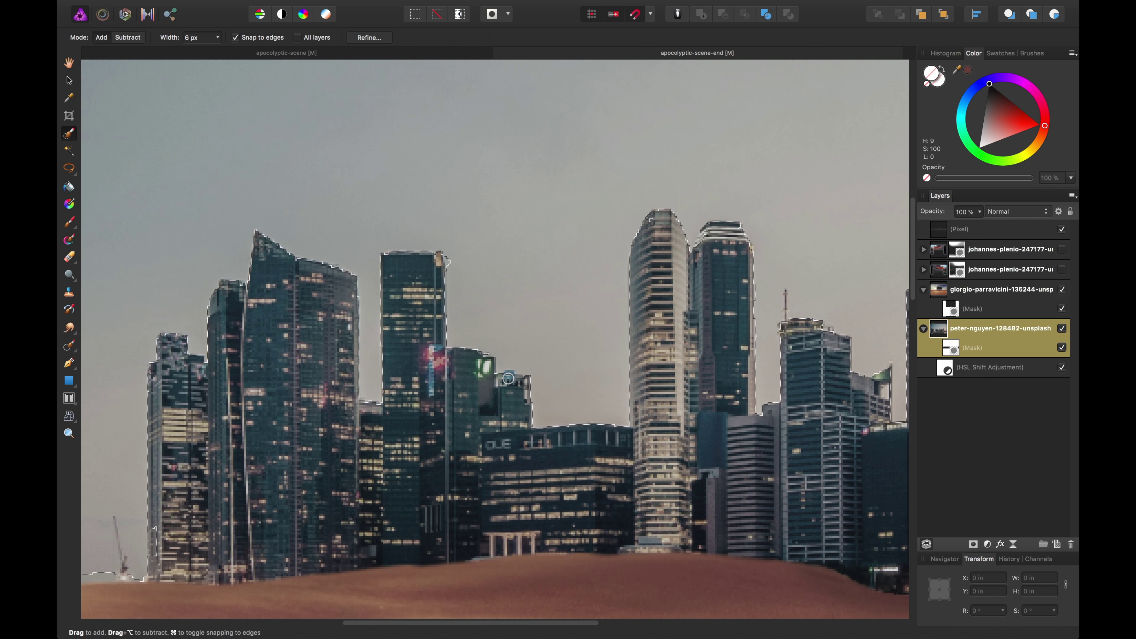
scroll(576, 358, left, 10)
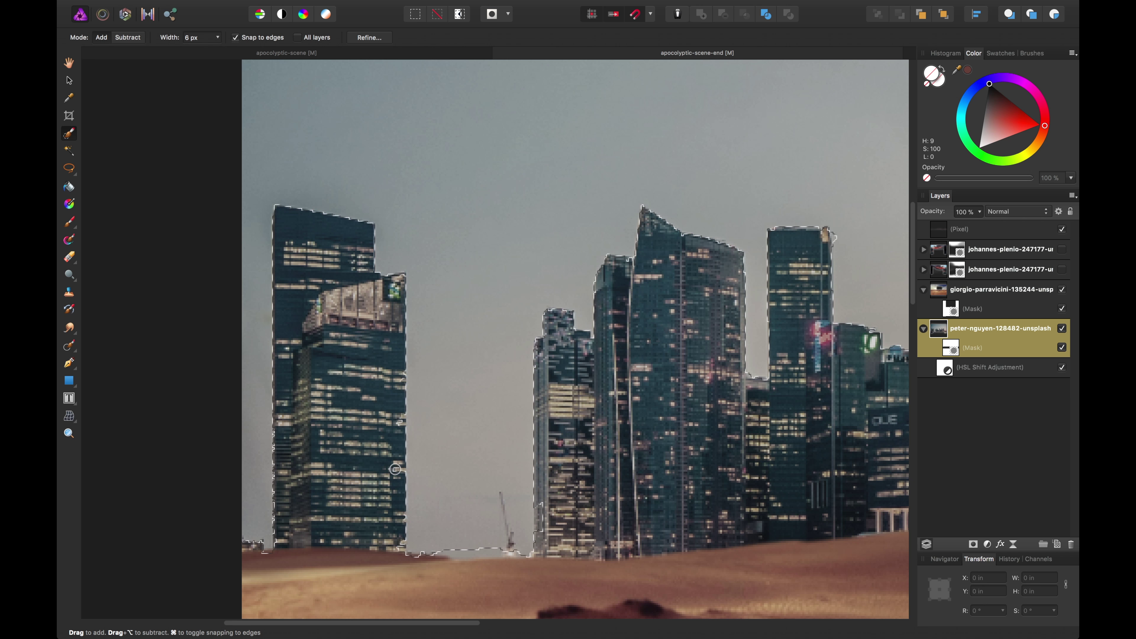
drag(394, 426, 399, 372)
drag(265, 552, 271, 546)
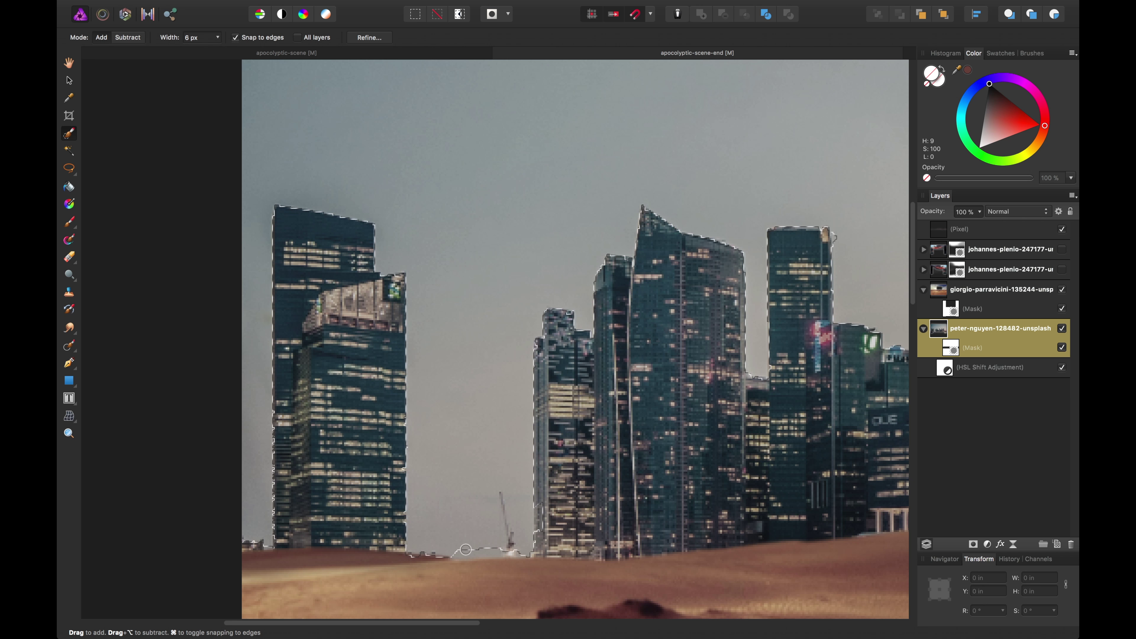
mouse_move(461, 563)
mouse_down()
mouse_move(521, 550)
mouse_move(507, 568)
mouse_move(406, 558)
mouse_move(544, 544)
mouse_up()
Invert the sky selection to target the buildings.
scroll(386, 387, right, 10)
scroll(387, 387, down, 3)
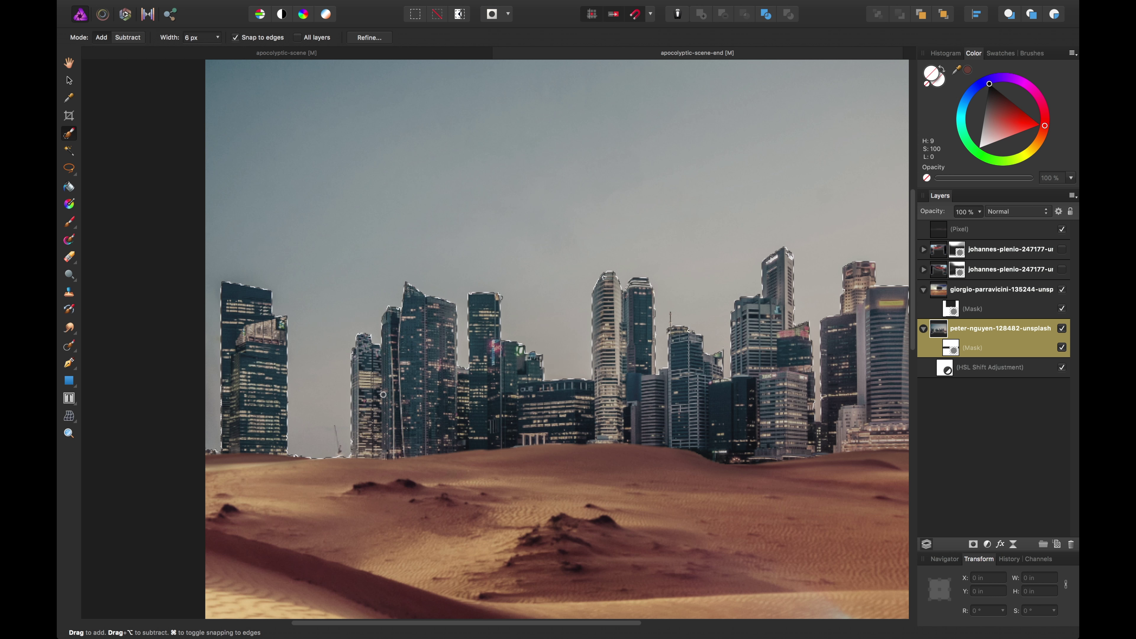
scroll(541, 283, up, 3)
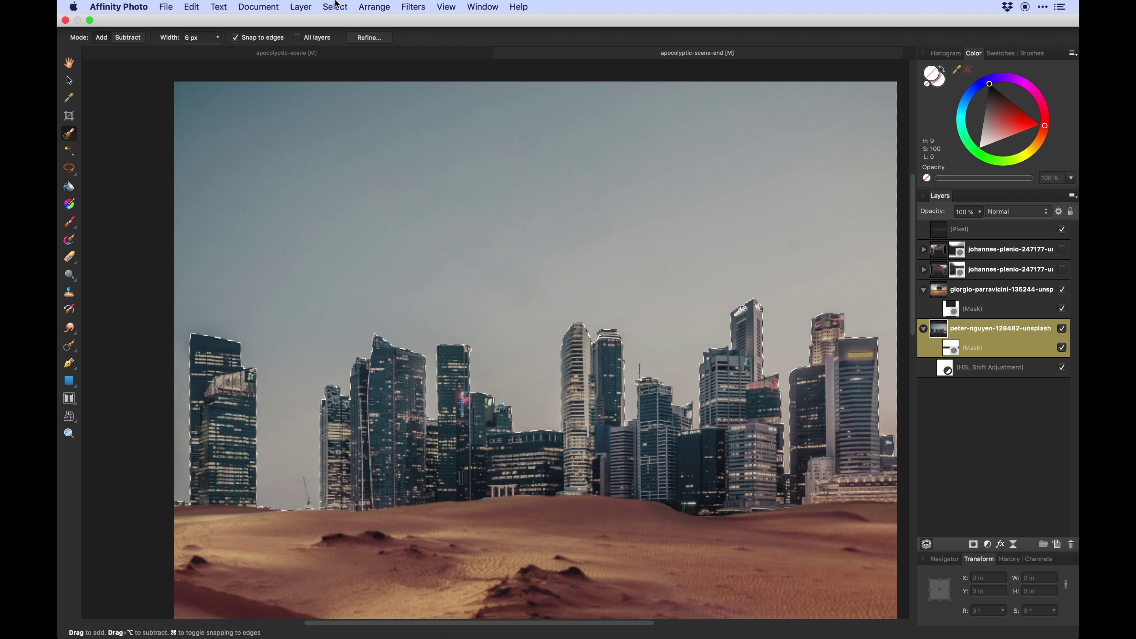
click(335, 7)
key(Return)
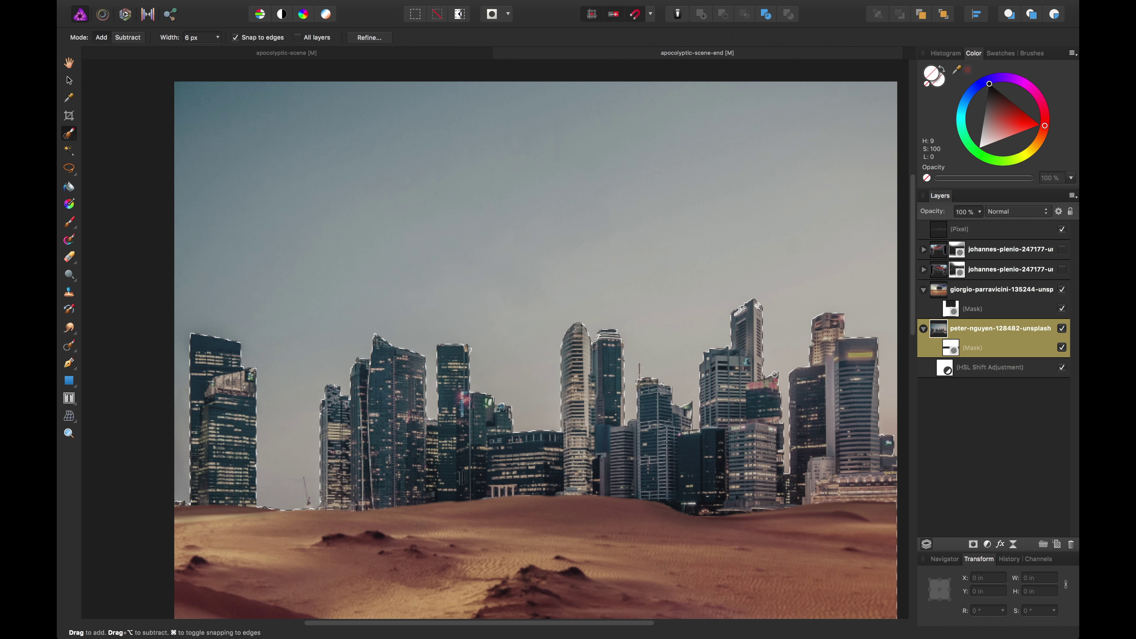
click(189, 6)
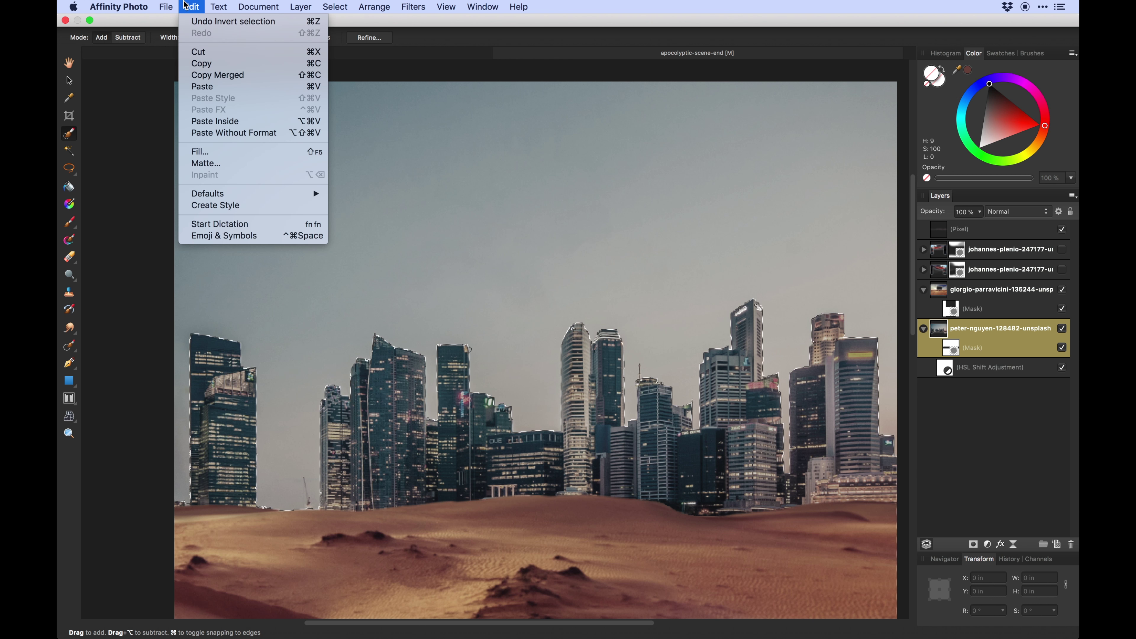
click(199, 121)
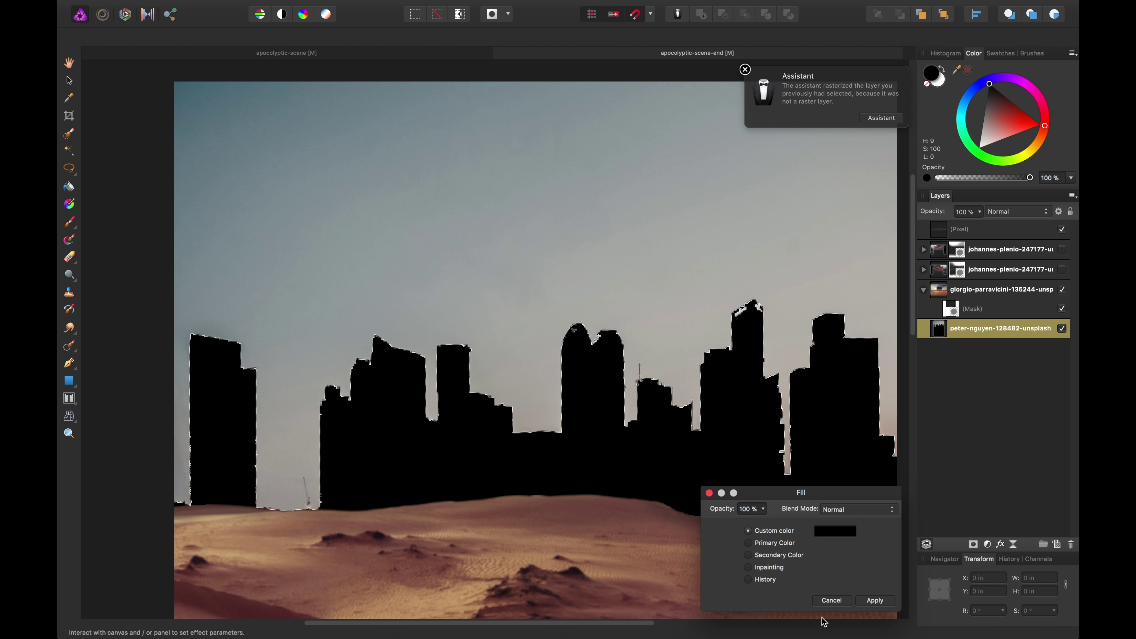
click(831, 600)
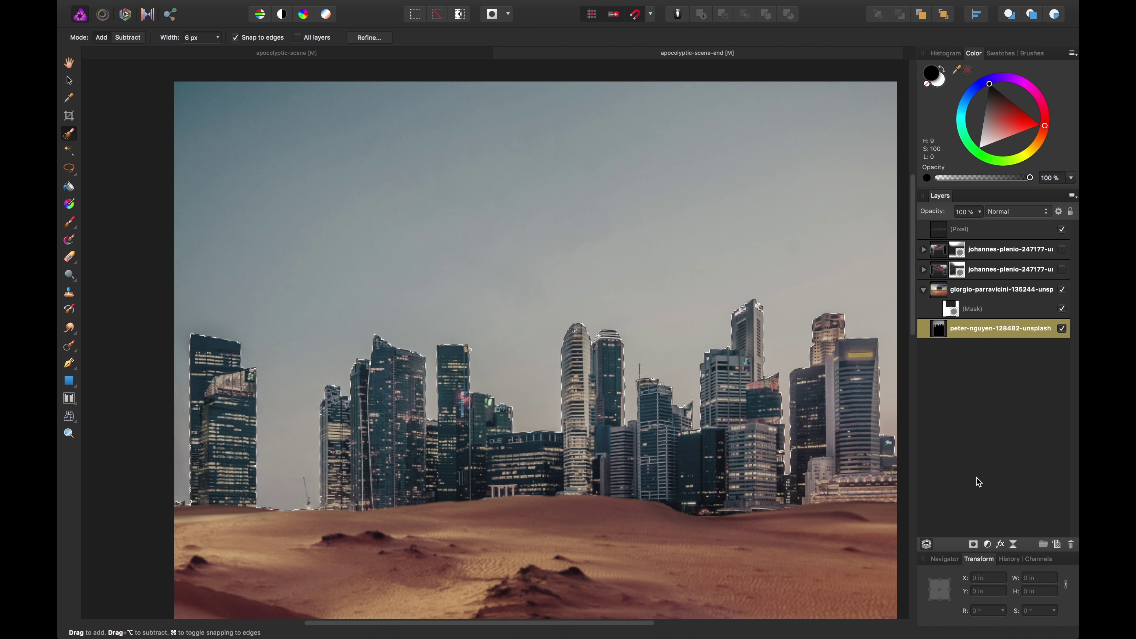
Mask the city skyline layer with the selection and refine the mask using matte edges and a smaller border width.
click(974, 544)
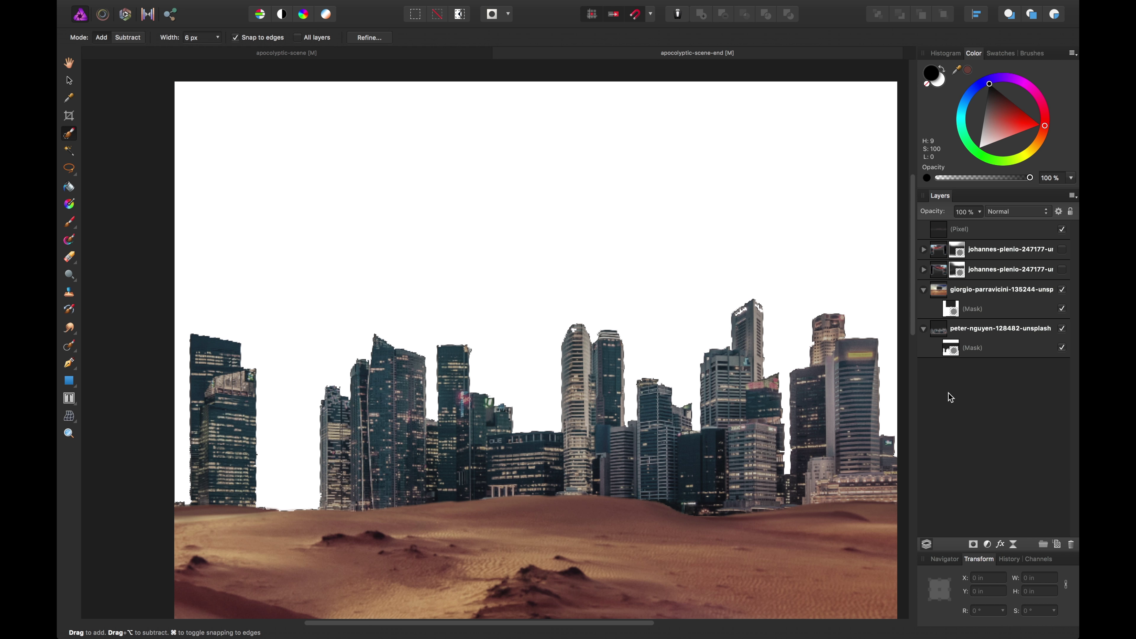
key(v)
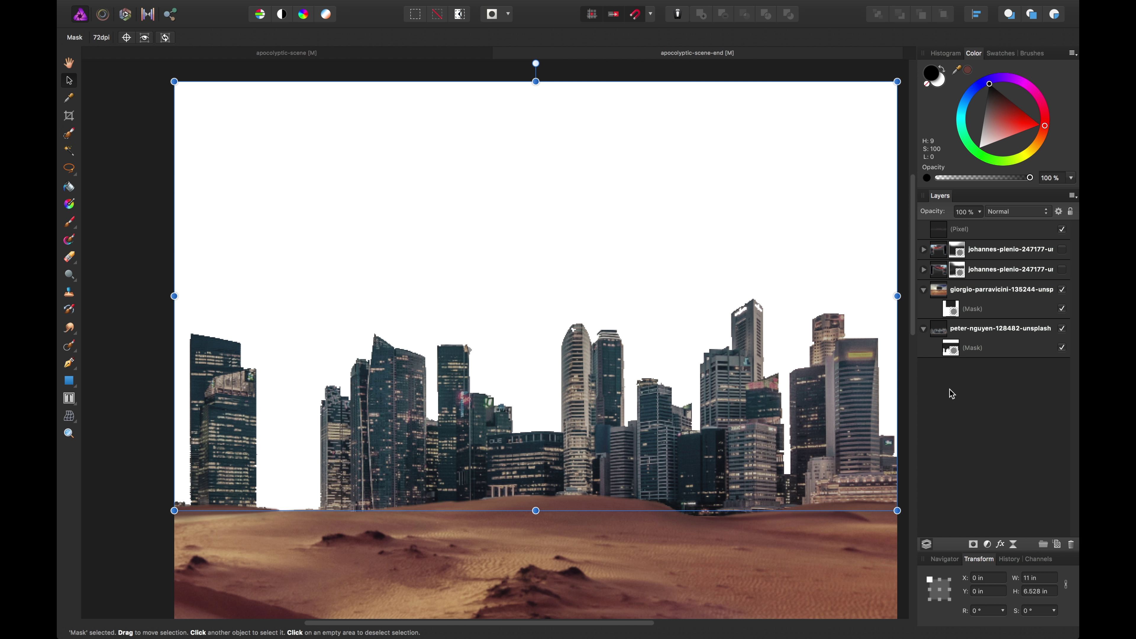
click(949, 352)
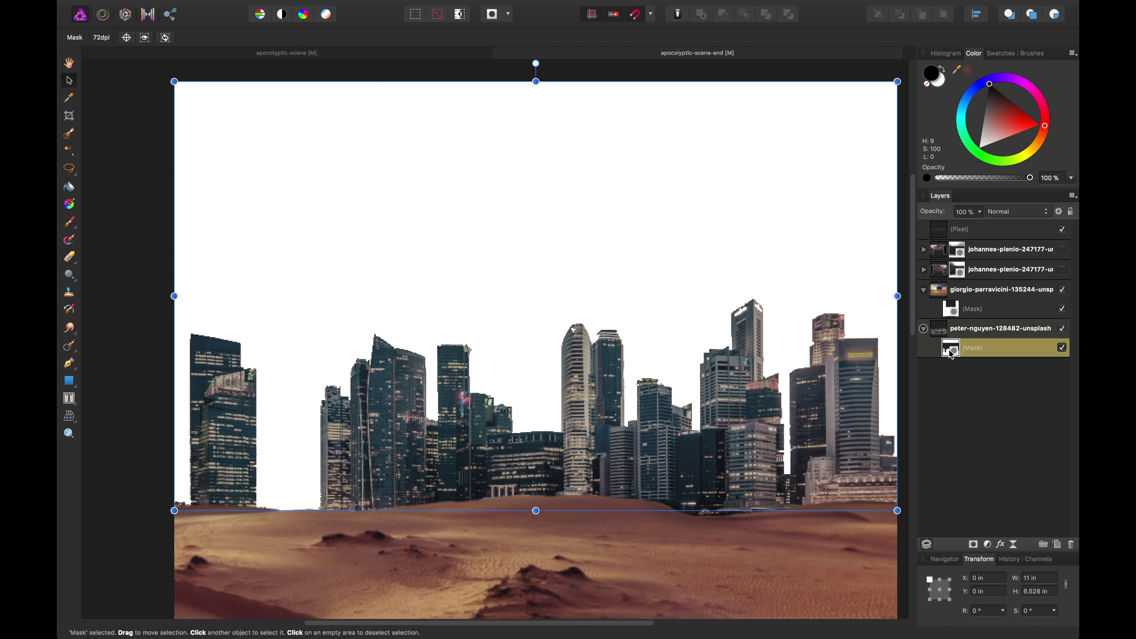
right_click(951, 354)
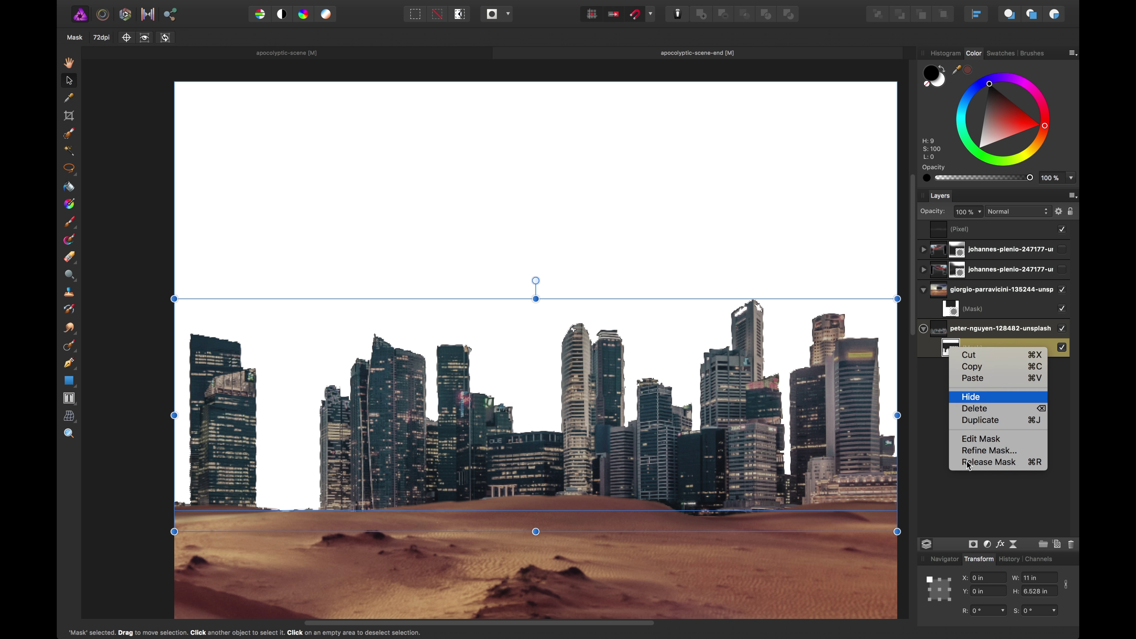
click(989, 451)
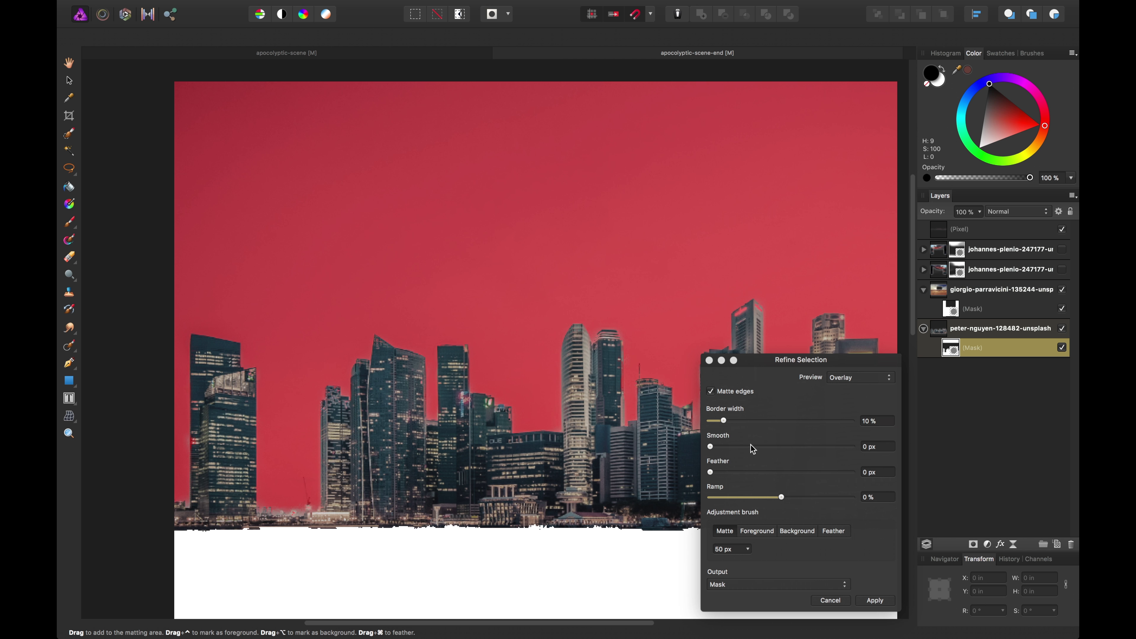
drag(721, 424, 712, 423)
click(864, 599)
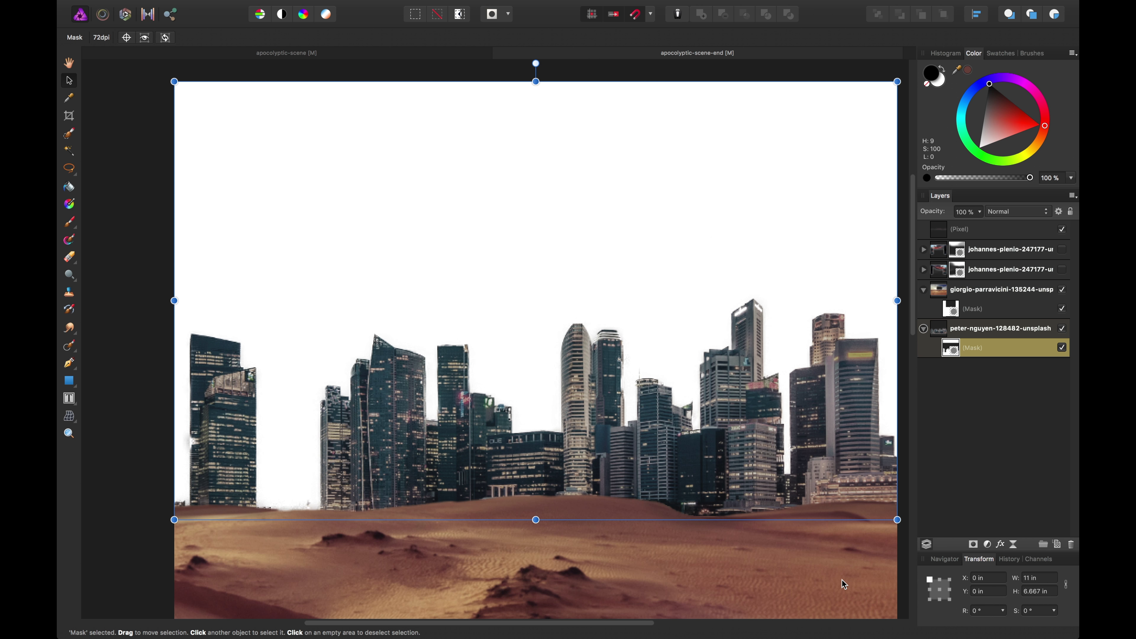
Show both red cloud layers and move the lower one beneath the city skyline layer.
key(space)
drag(772, 386, 768, 383)
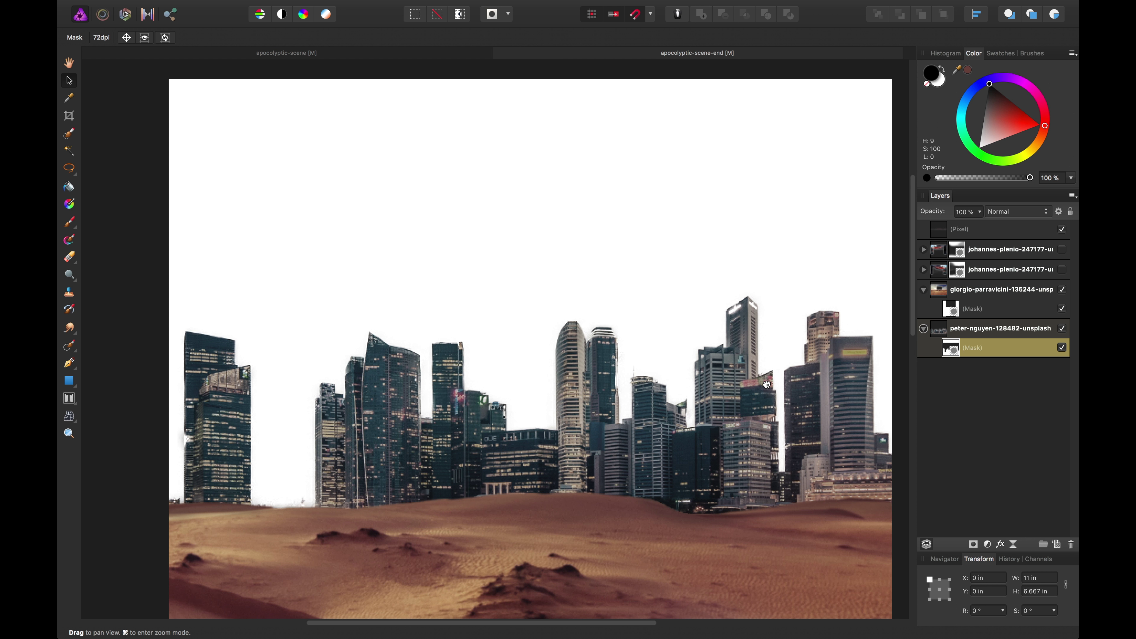
mouse_move(662, 445)
mouse_down()
mouse_move(659, 412)
mouse_move(675, 428)
mouse_up()
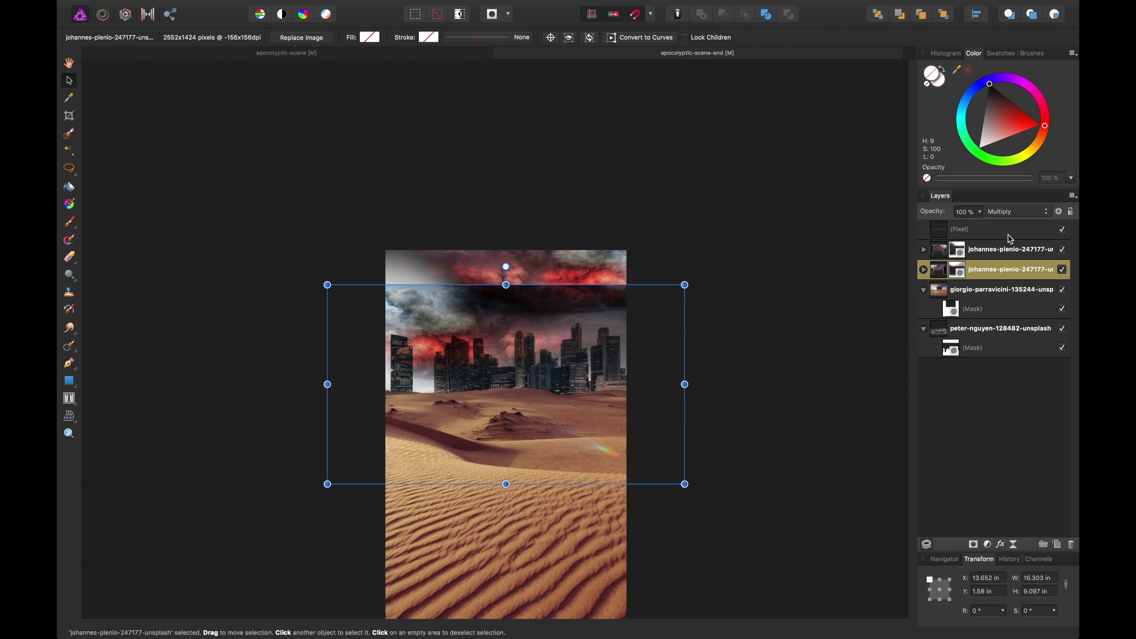
key(super+bracketleft)
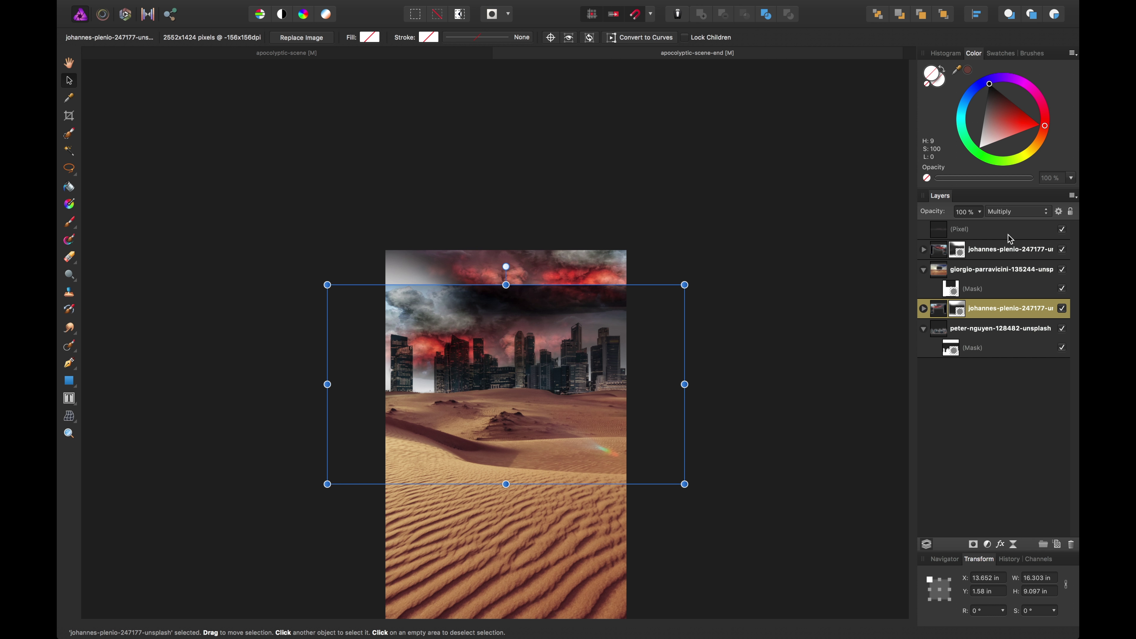
key(super+bracketleft)
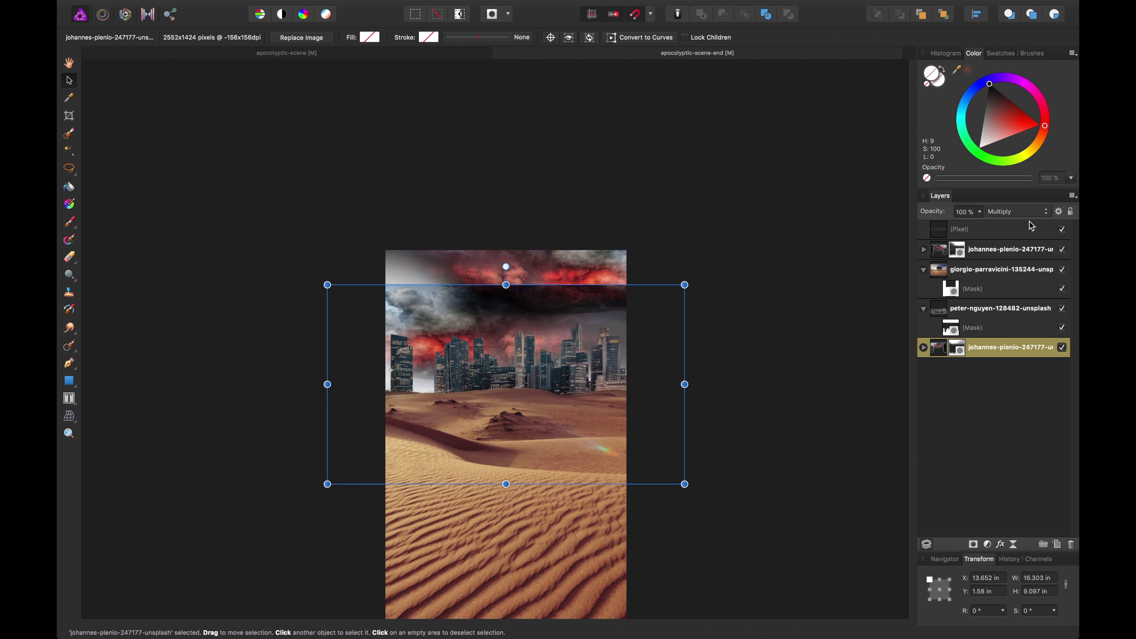
Enlarge the bottom cloud layer to about 23.3 × 12.2 in and delete its mask.
drag(685, 285, 819, 238)
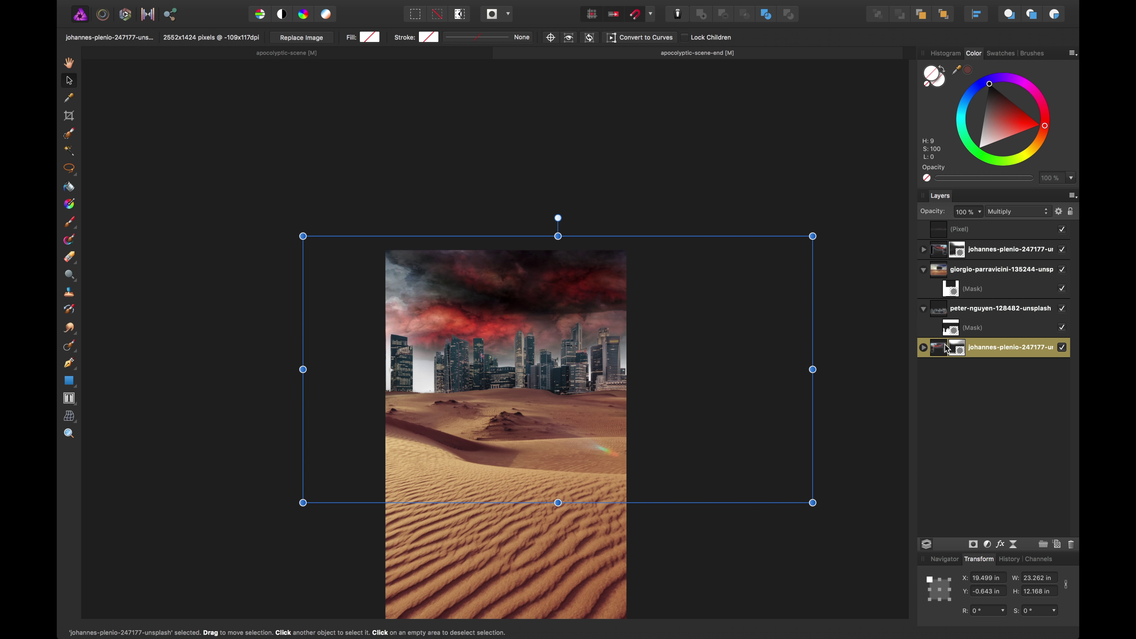
click(957, 349)
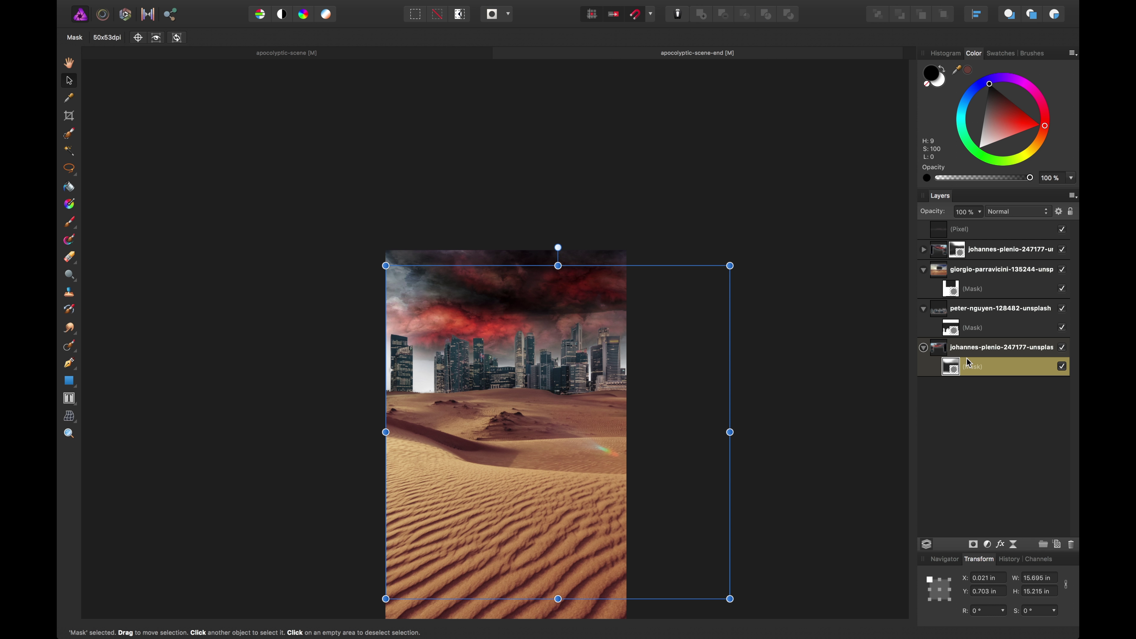
key(Delete)
drag(645, 167, 650, 136)
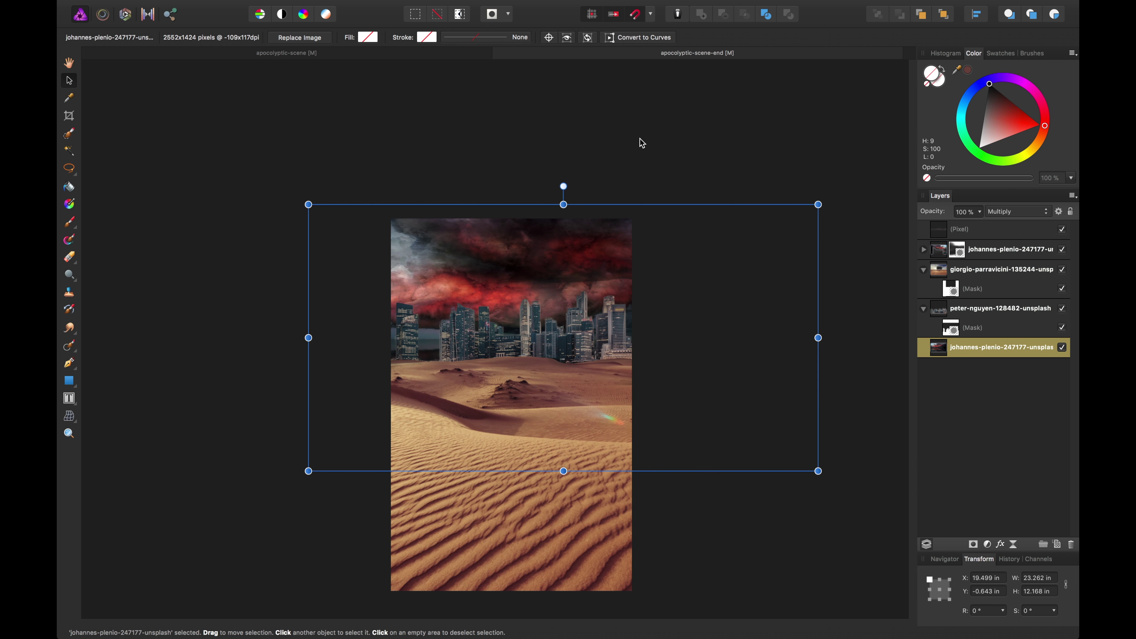
Move the remaining masked cloud layer beneath the city skyline, directly above the enlarged cloud layer.
key(super+plus)
key(super+plus)
scroll(612, 161, up, 3)
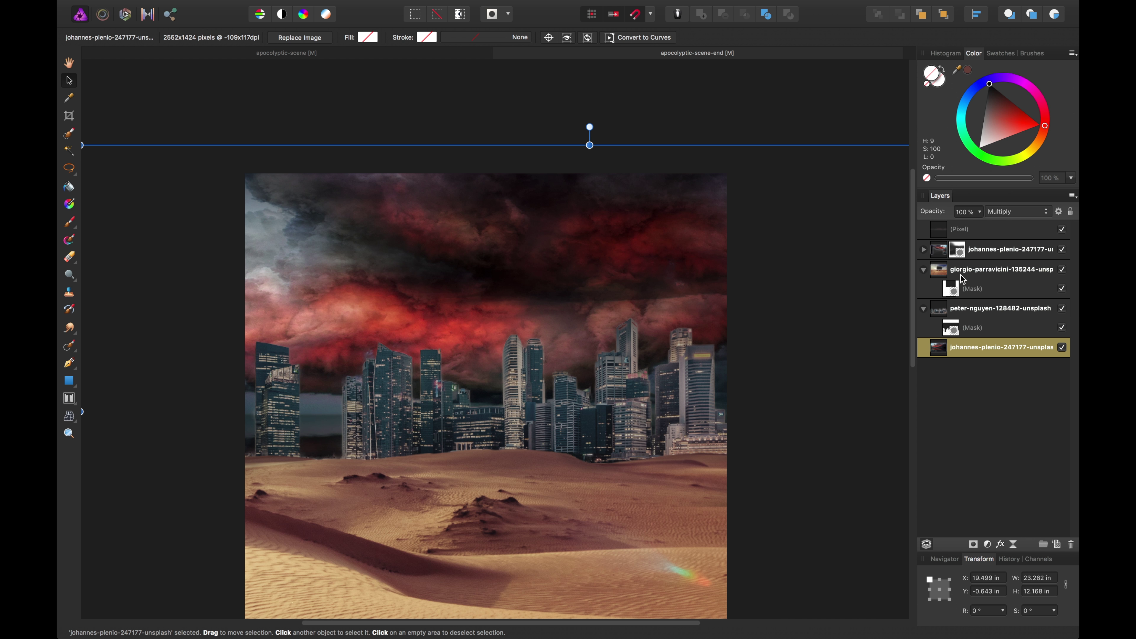
click(977, 252)
key(super+shift+bracketleft)
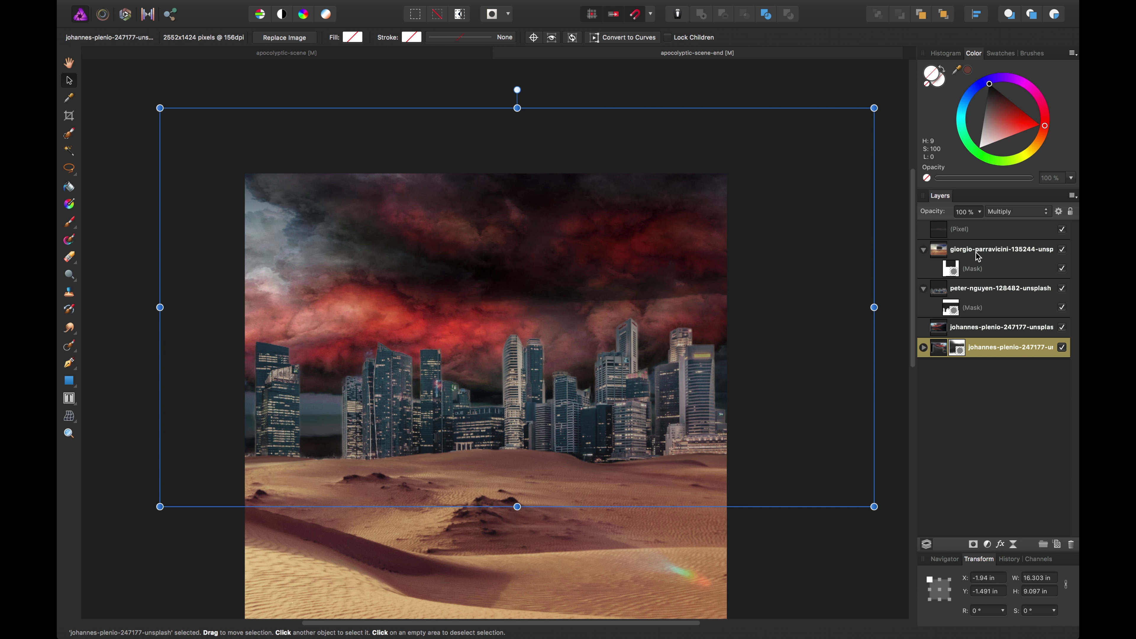
key(super+bracketright)
Delete the mask from the upper of the two cloud layers behind the skyline.
drag(960, 348, 958, 334)
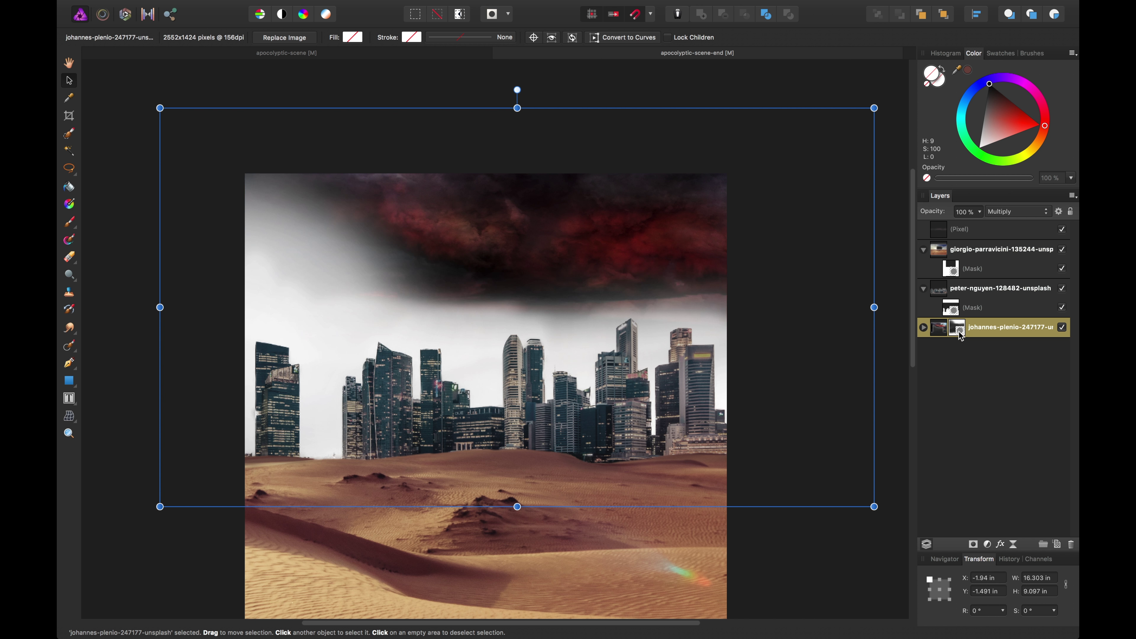
click(957, 329)
click(959, 335)
key(super+z)
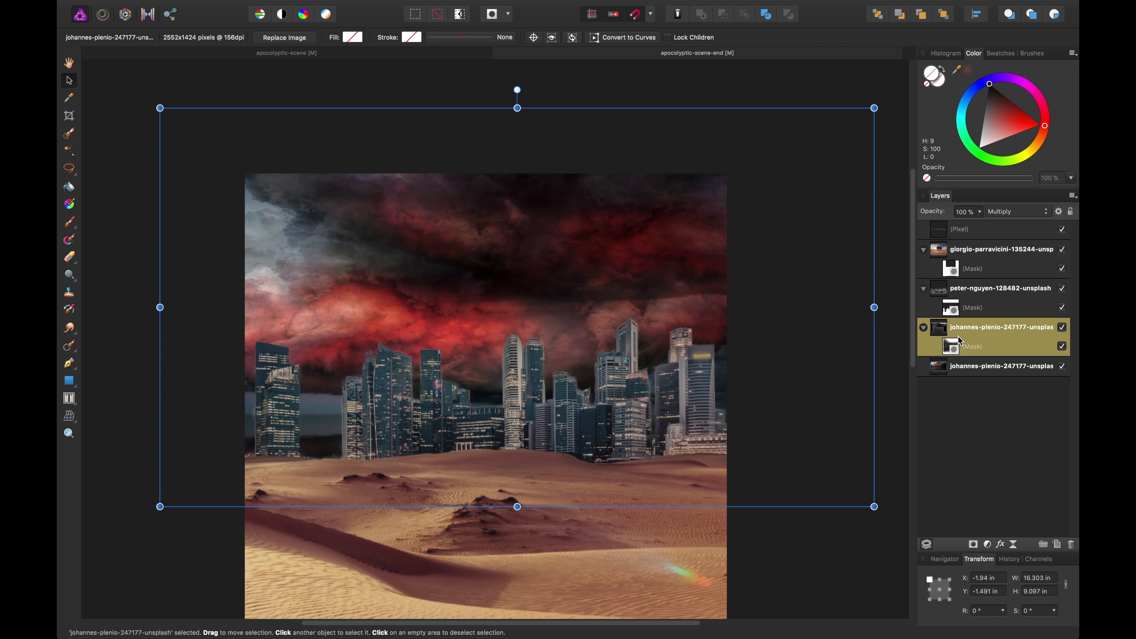
click(952, 346)
key(Delete)
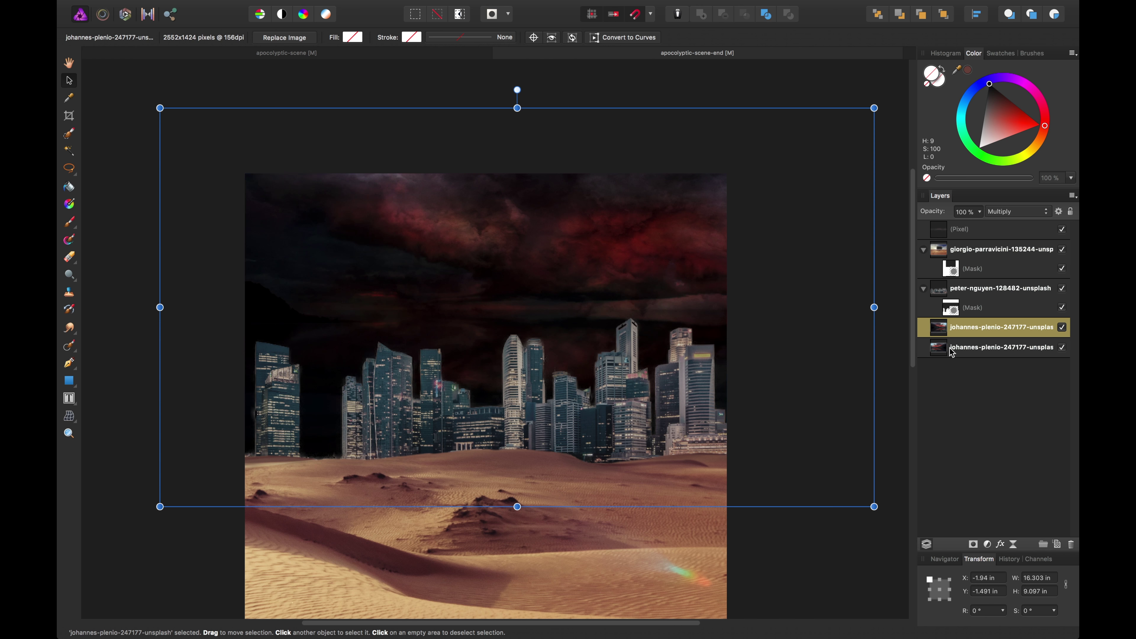
Examine the sky in the finished apocalyptic scene document, and return to the working document.
click(207, 53)
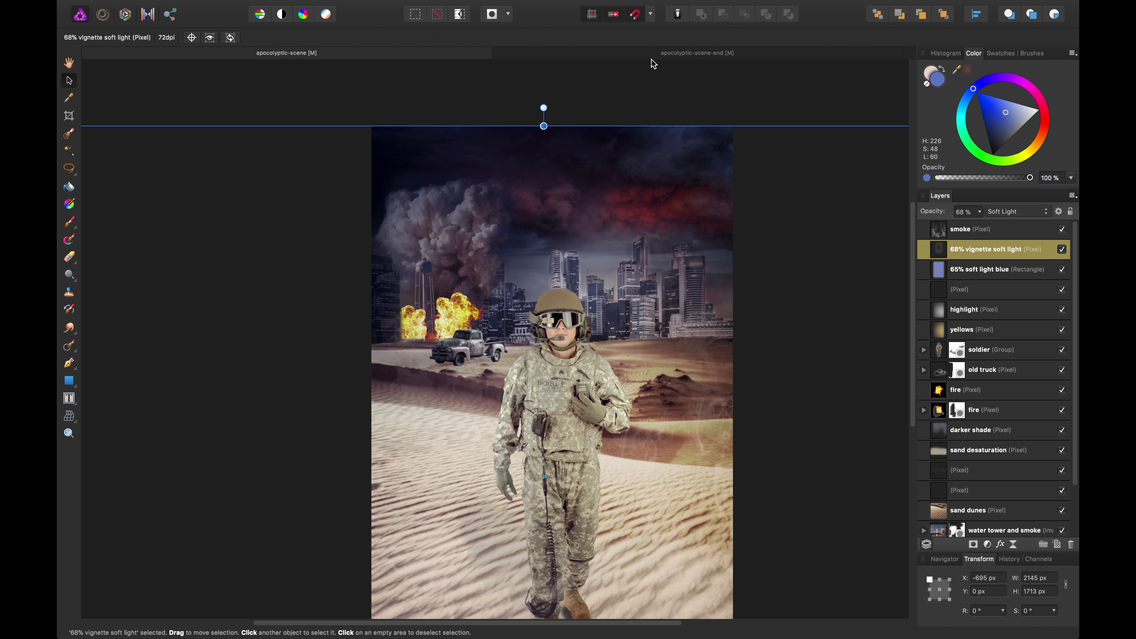
click(660, 55)
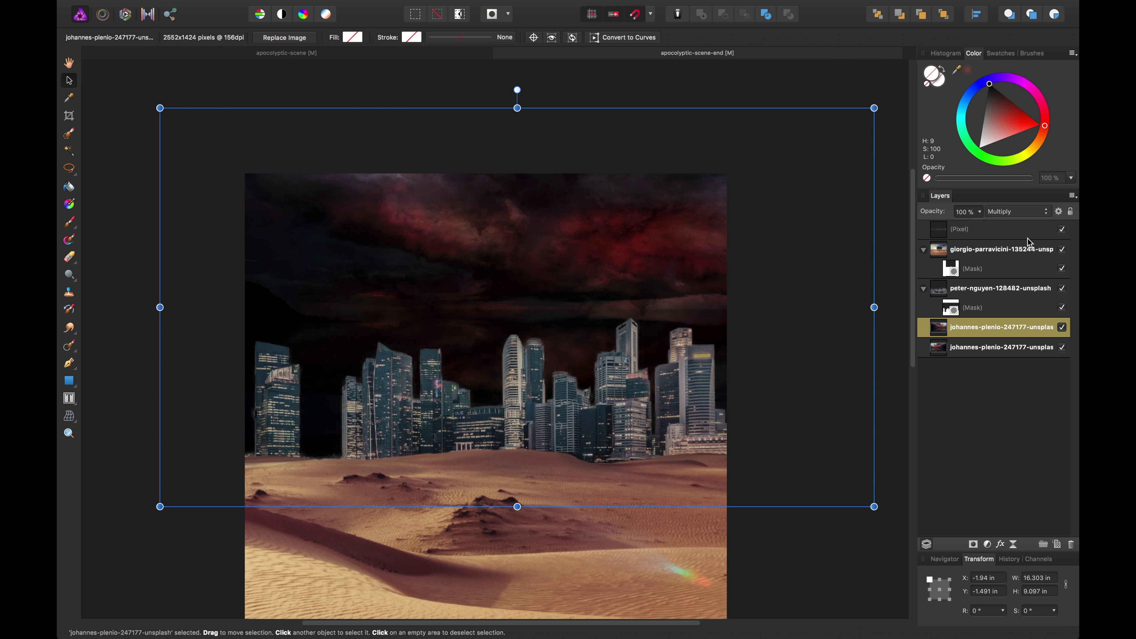
Set the upper cloud layer's blend mode to Soft Light and the bottom cloud layer's opacity to 53%.
click(1022, 214)
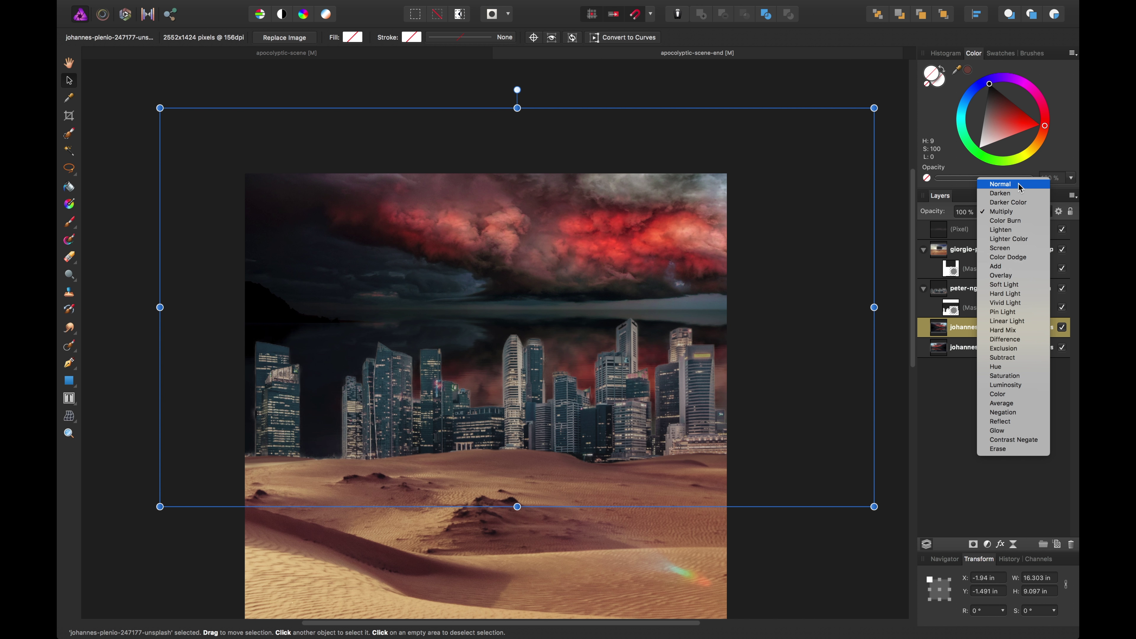
click(1028, 286)
click(1012, 351)
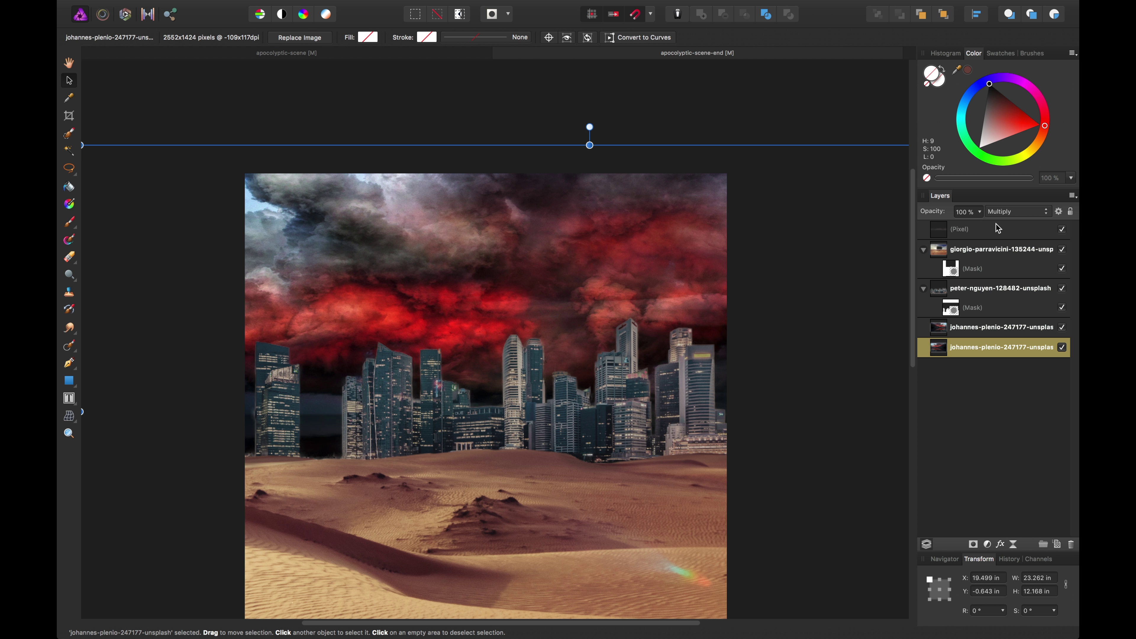
click(980, 211)
drag(999, 224, 942, 347)
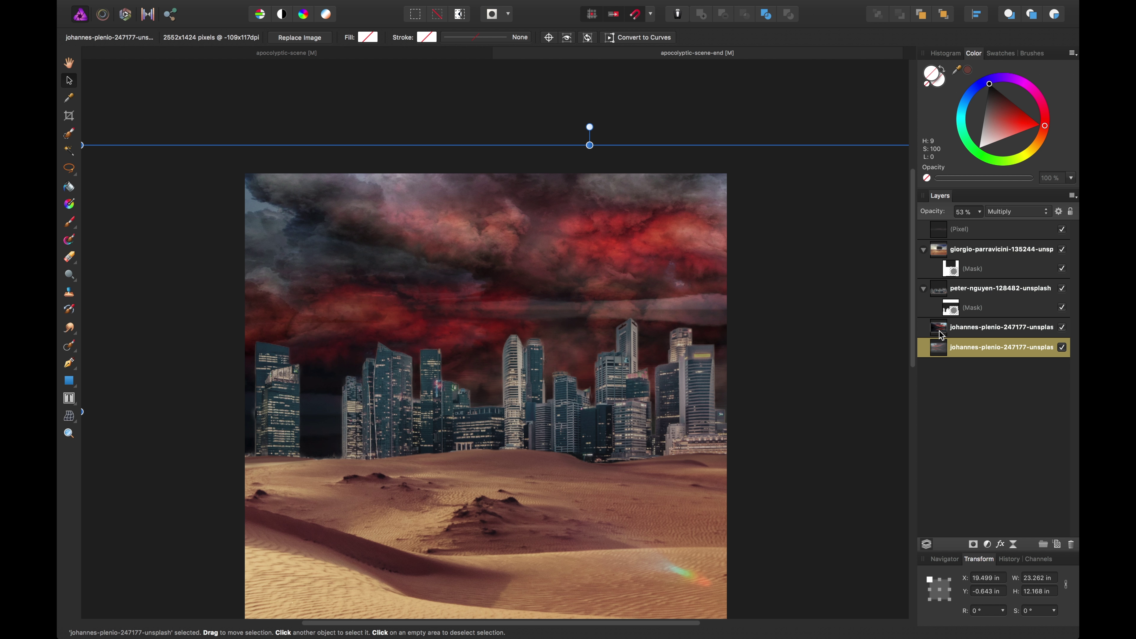
Enlarge the upper cloud layer to about 21.6 × 12 in and position its red clouds just above the skyline.
click(942, 334)
mouse_move(632, 273)
mouse_down()
mouse_move(631, 231)
mouse_move(632, 290)
mouse_up()
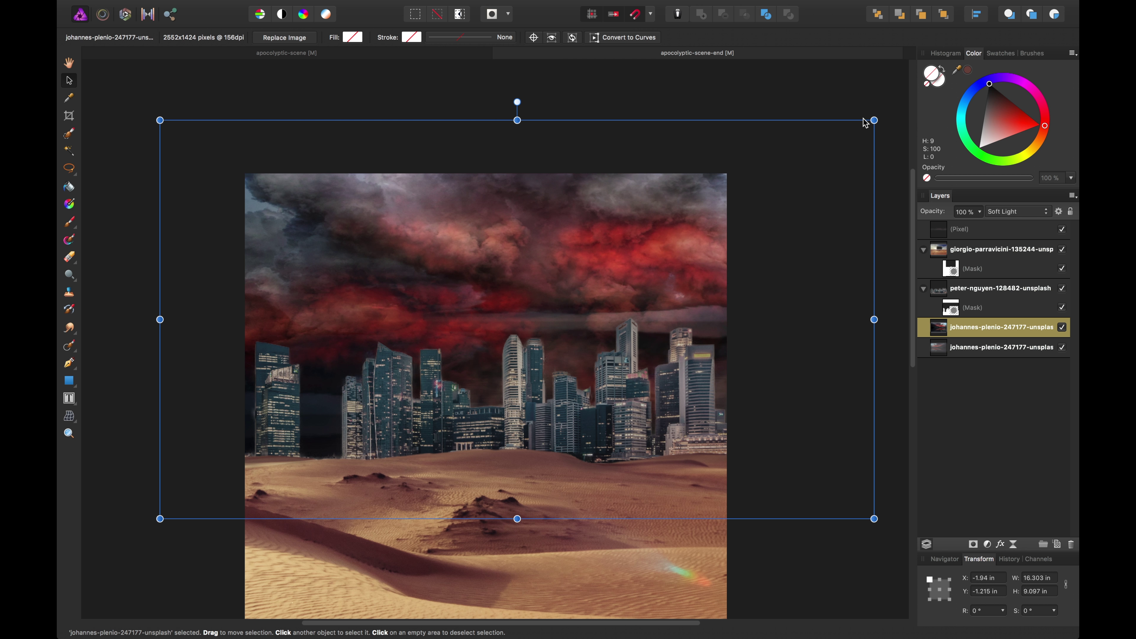
drag(874, 120, 1060, 16)
drag(469, 302, 223, 458)
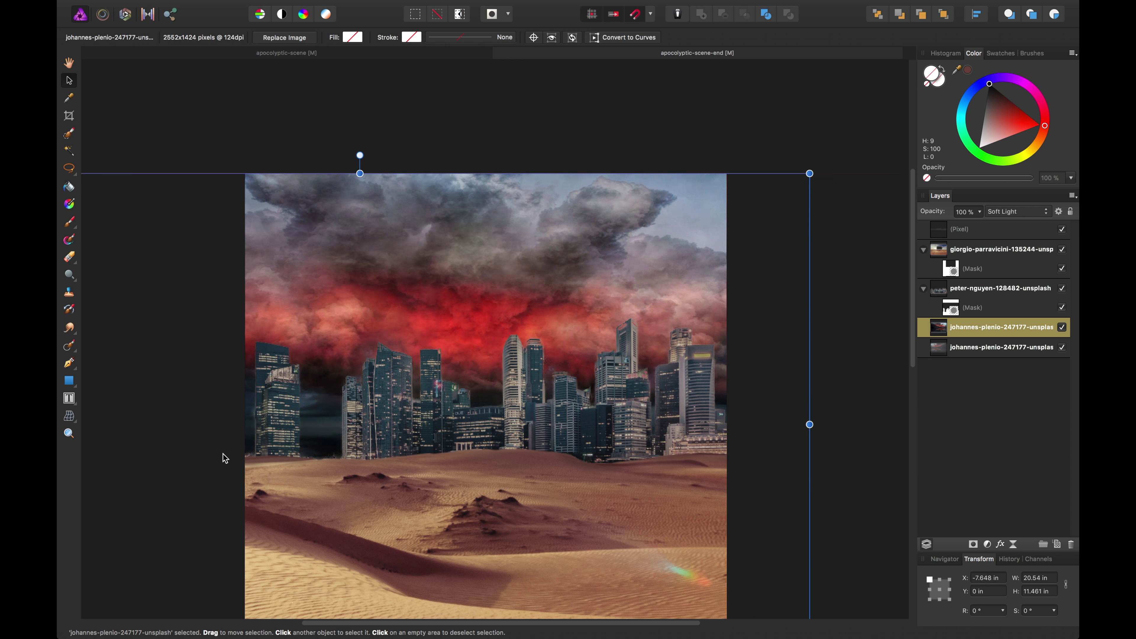
drag(809, 174, 830, 135)
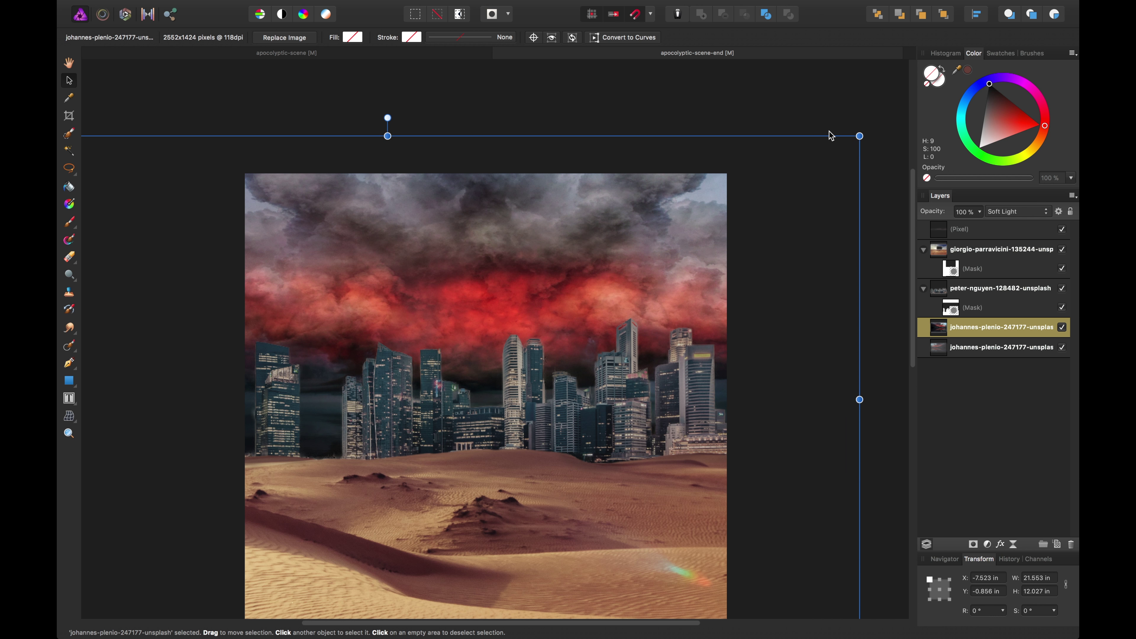
drag(692, 251, 719, 228)
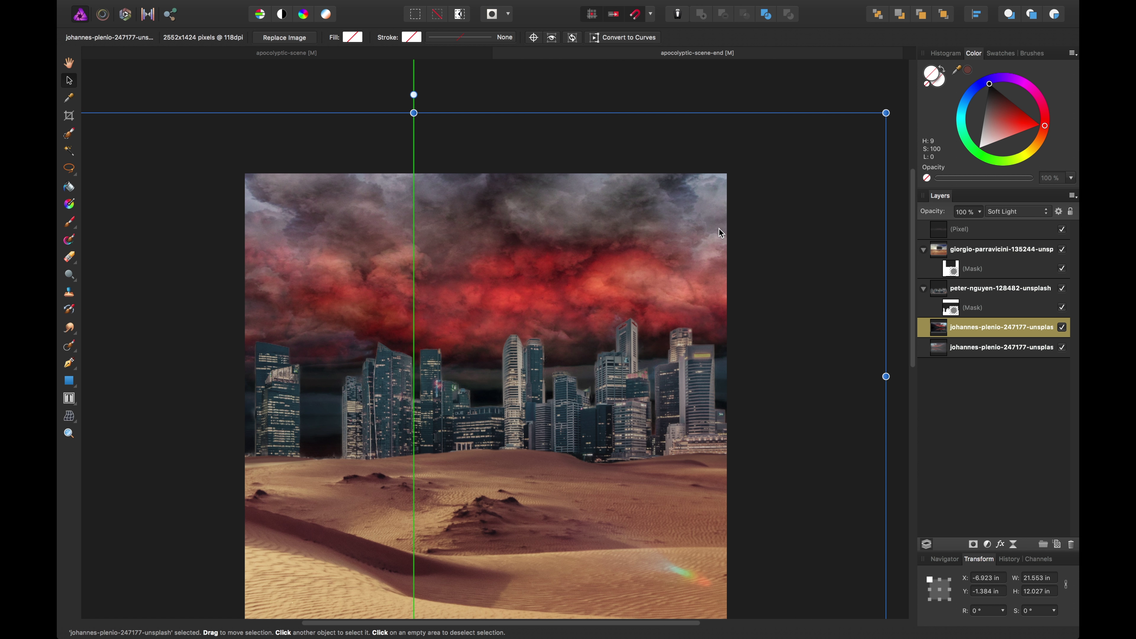
Add a Levels adjustment with a 7% black level and nest it inside the city skyline layer.
scroll(720, 368, down, 2)
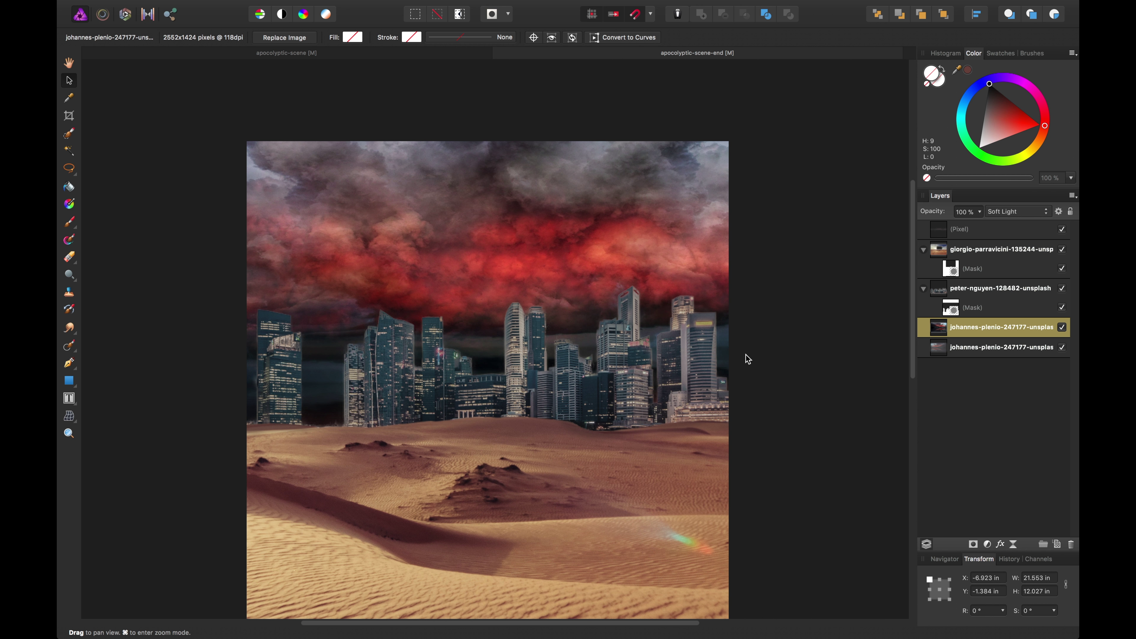
click(710, 371)
click(1011, 295)
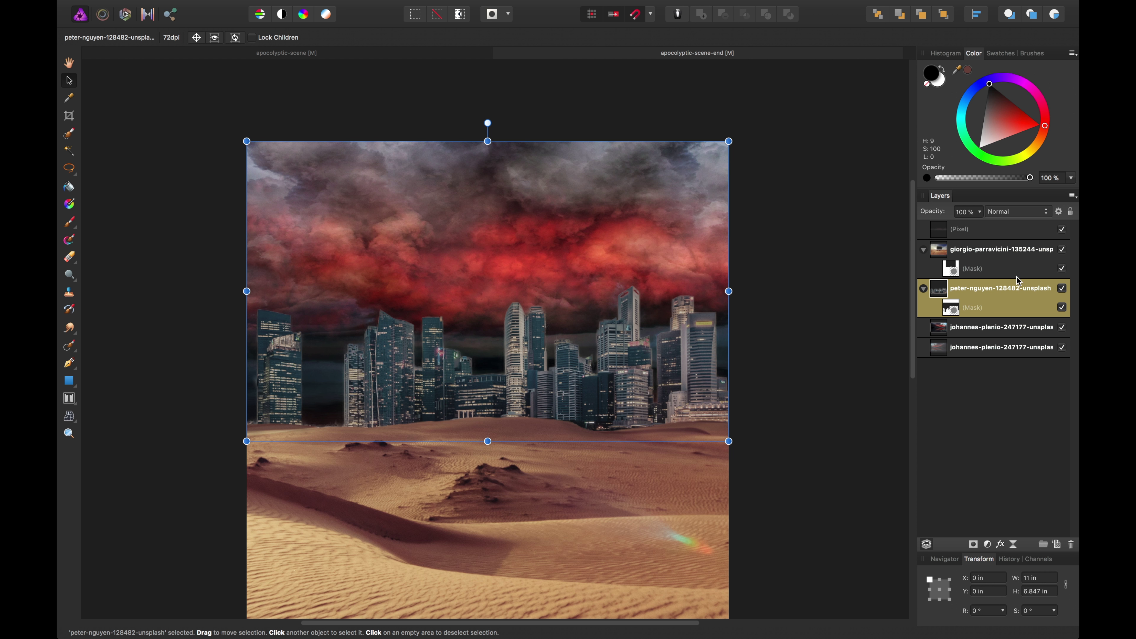
click(1063, 289)
click(1064, 289)
click(988, 545)
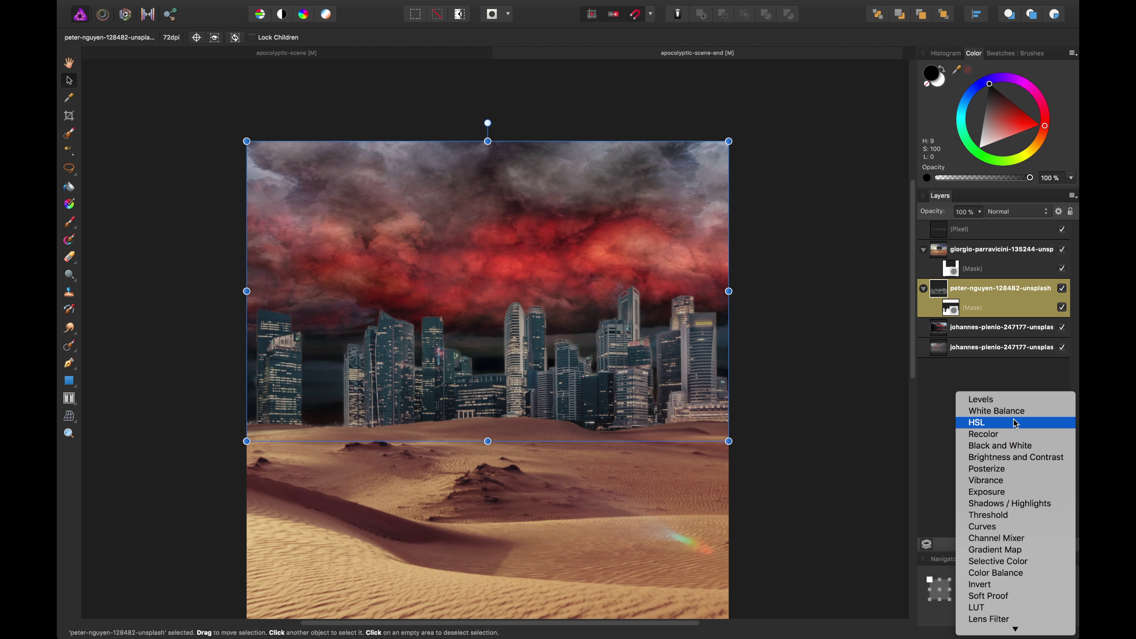
click(1018, 401)
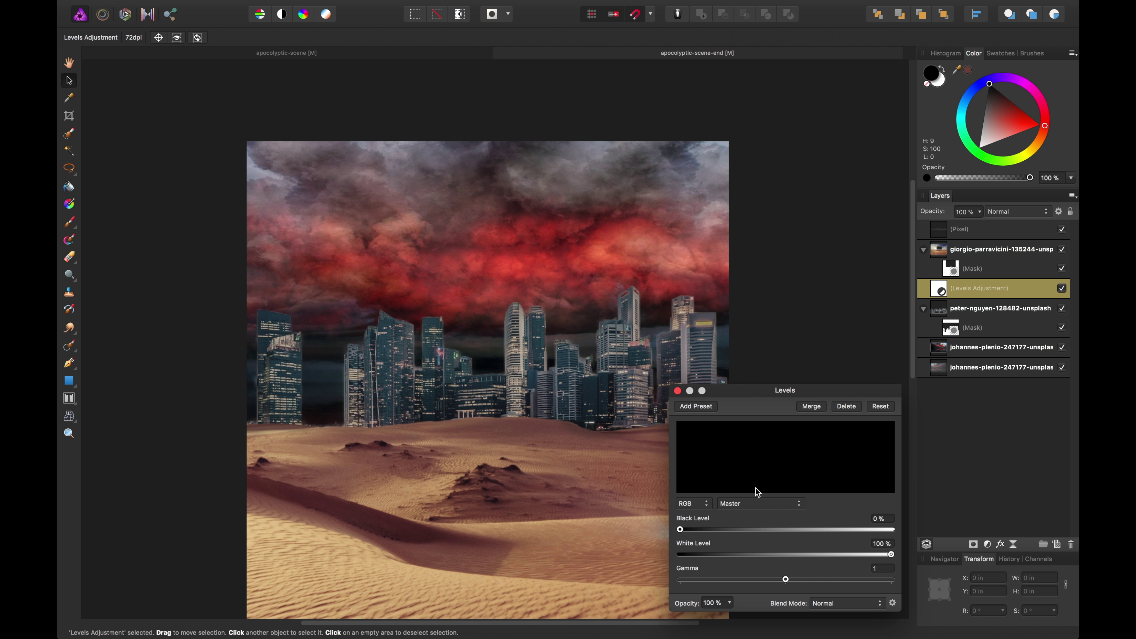
drag(693, 530, 696, 530)
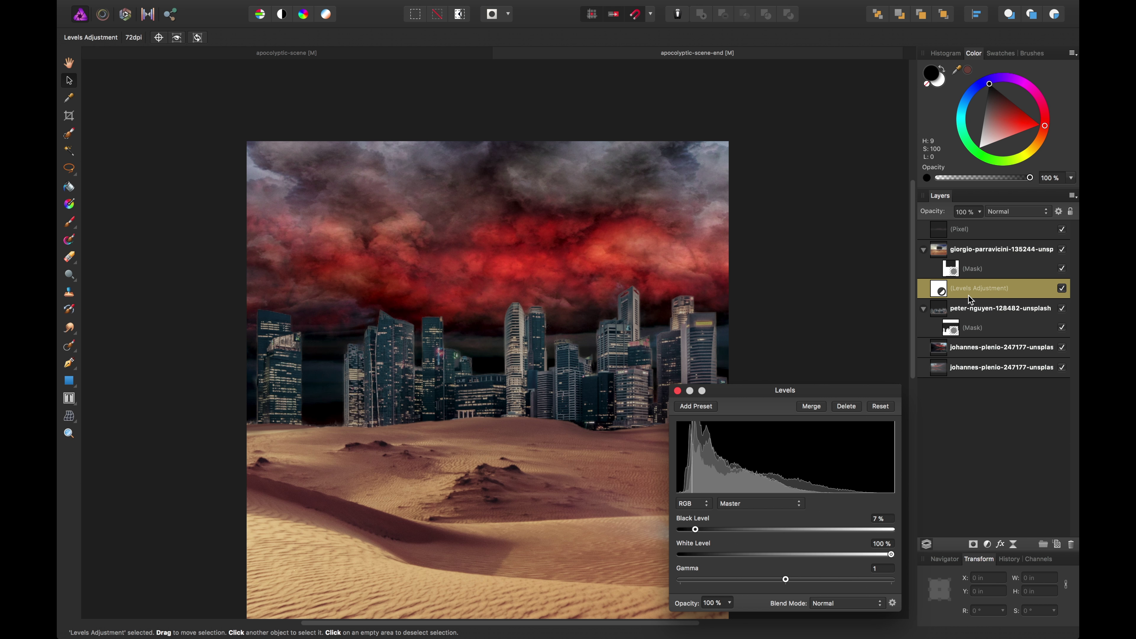
drag(970, 300, 970, 333)
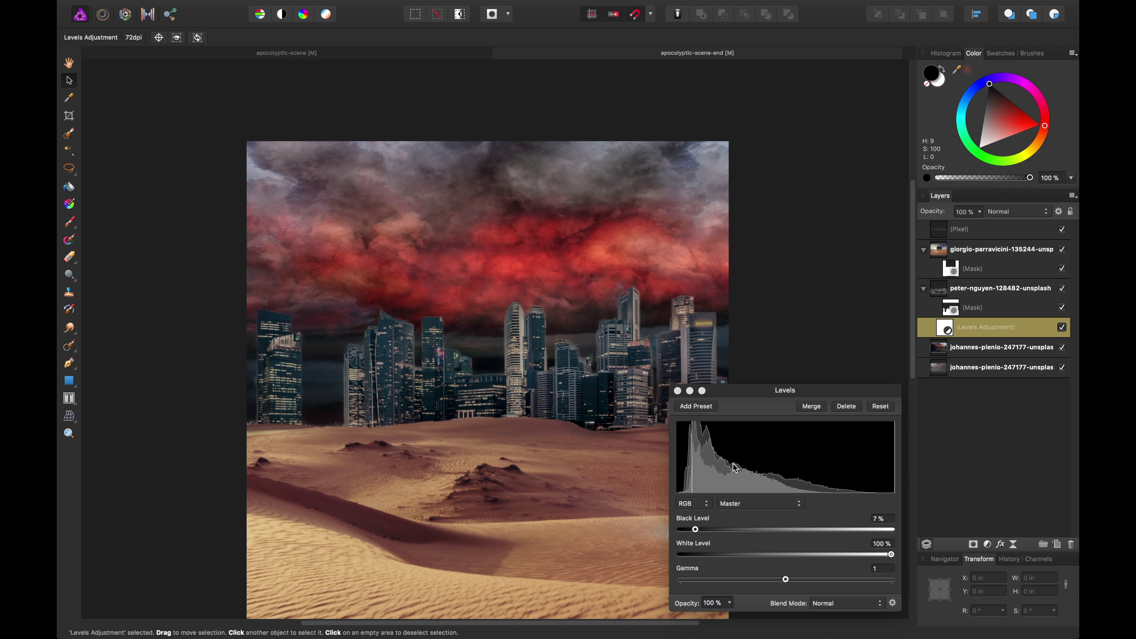
Set the skyline's Levels adjustment to a 9% black level and about 85% white level.
drag(696, 530, 699, 530)
drag(891, 555, 860, 554)
click(678, 391)
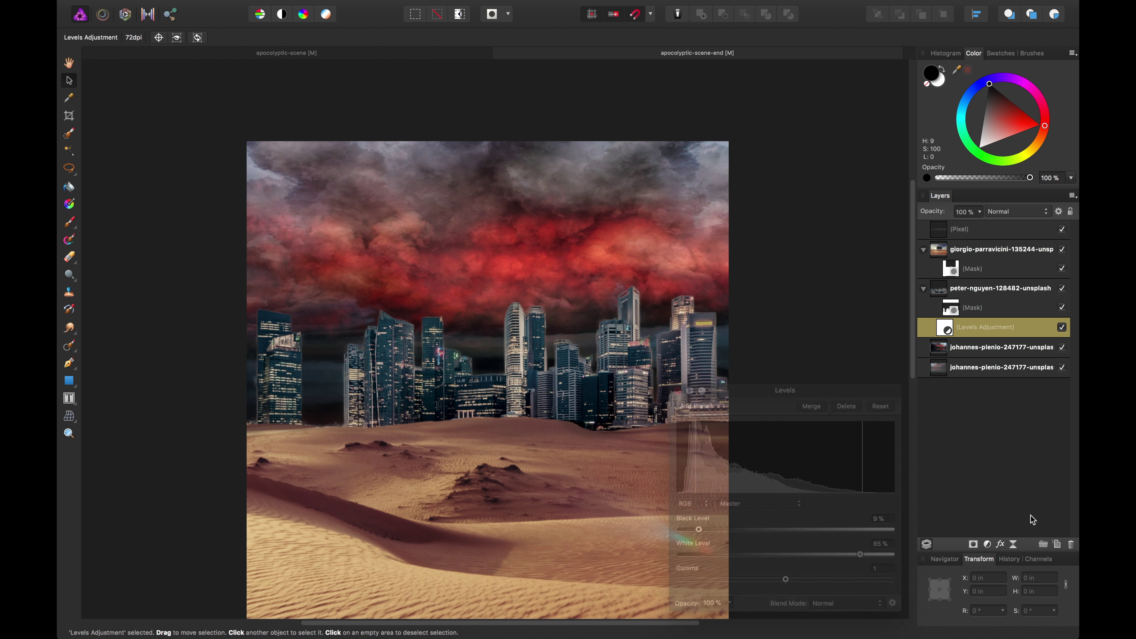
Add a Curves adjustment to the city skyline with an S-curve that darkens the midtones and slightly lifts the highlights.
click(987, 543)
scroll(992, 556, down, 5)
click(992, 558)
drag(767, 462, 757, 503)
drag(860, 386, 855, 369)
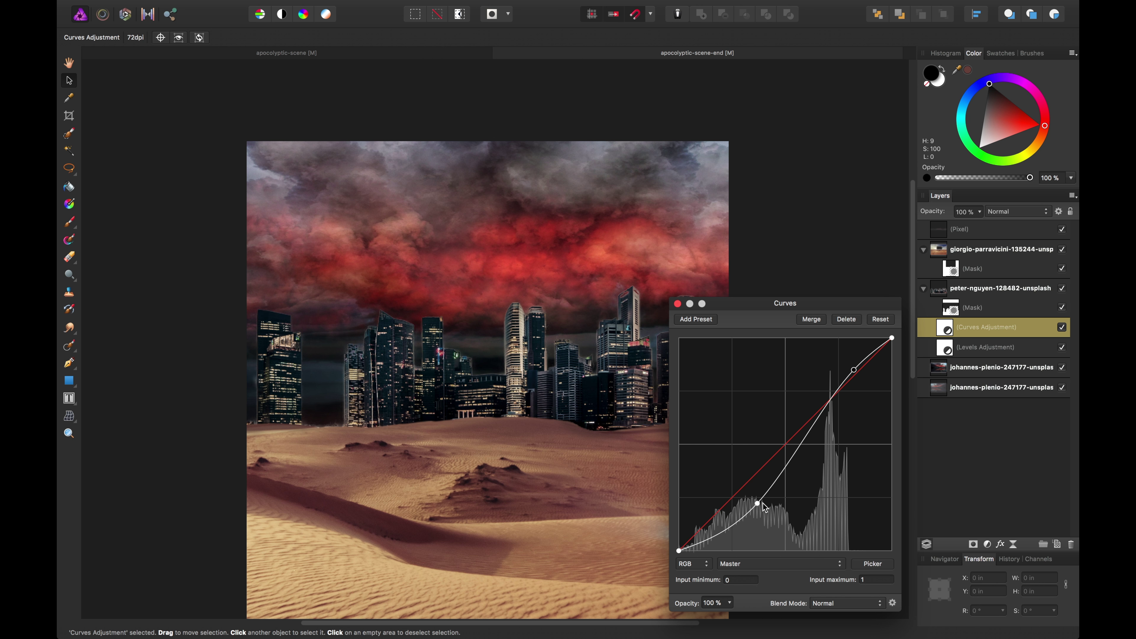
drag(760, 504, 754, 511)
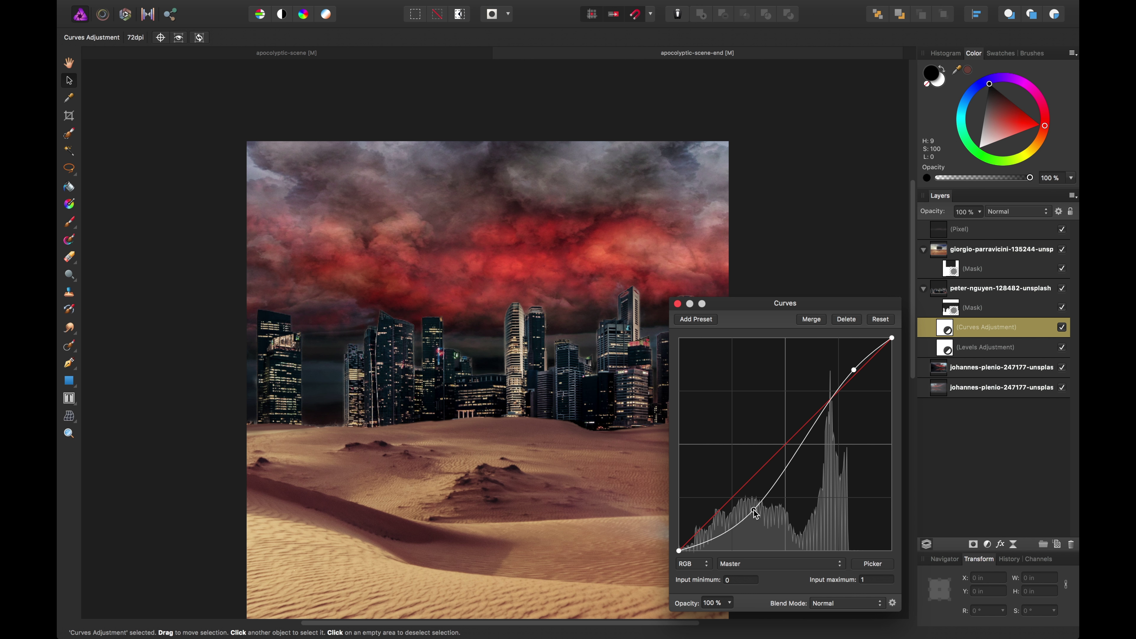
click(678, 304)
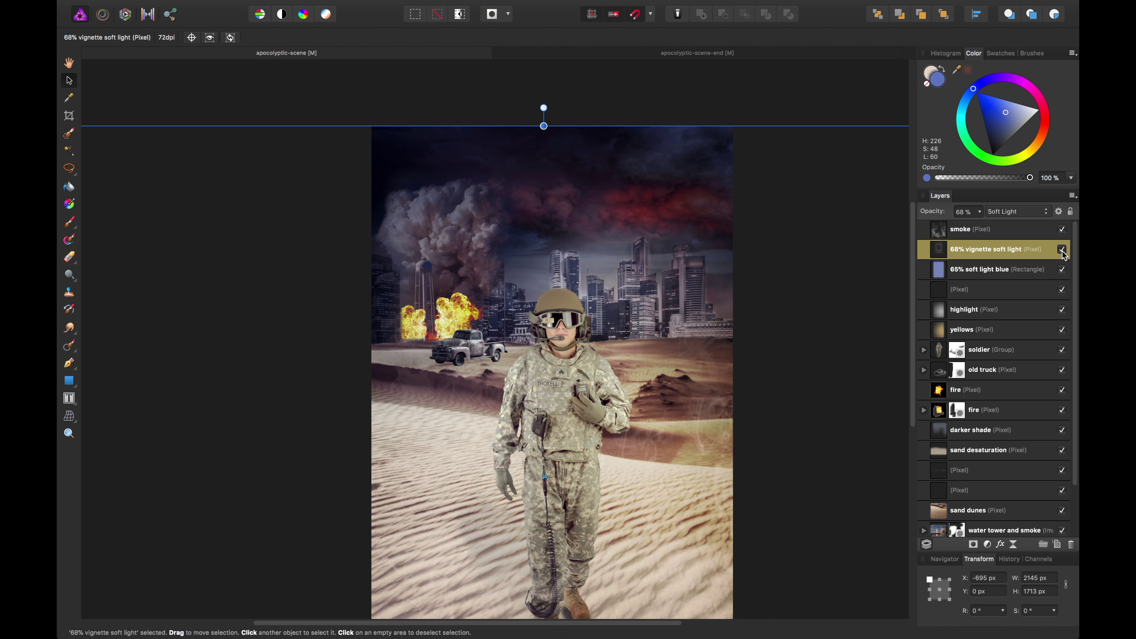
Examine the soft light blue and red on buildings layers in the finished scene document, and return to the working document.
click(1062, 269)
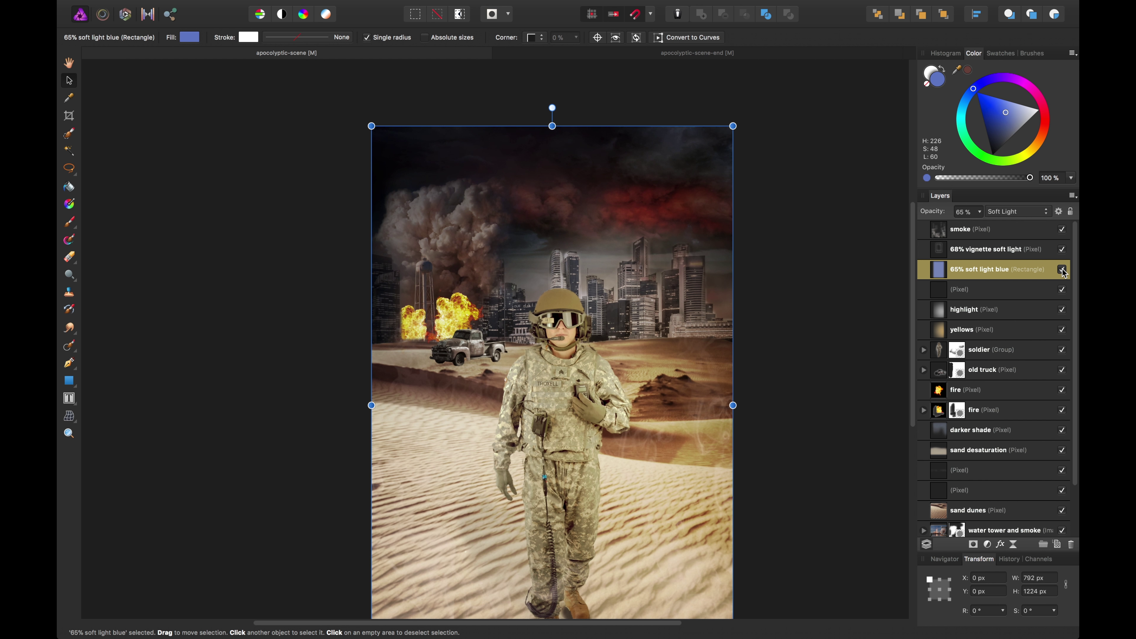
scroll(987, 340, down, 3)
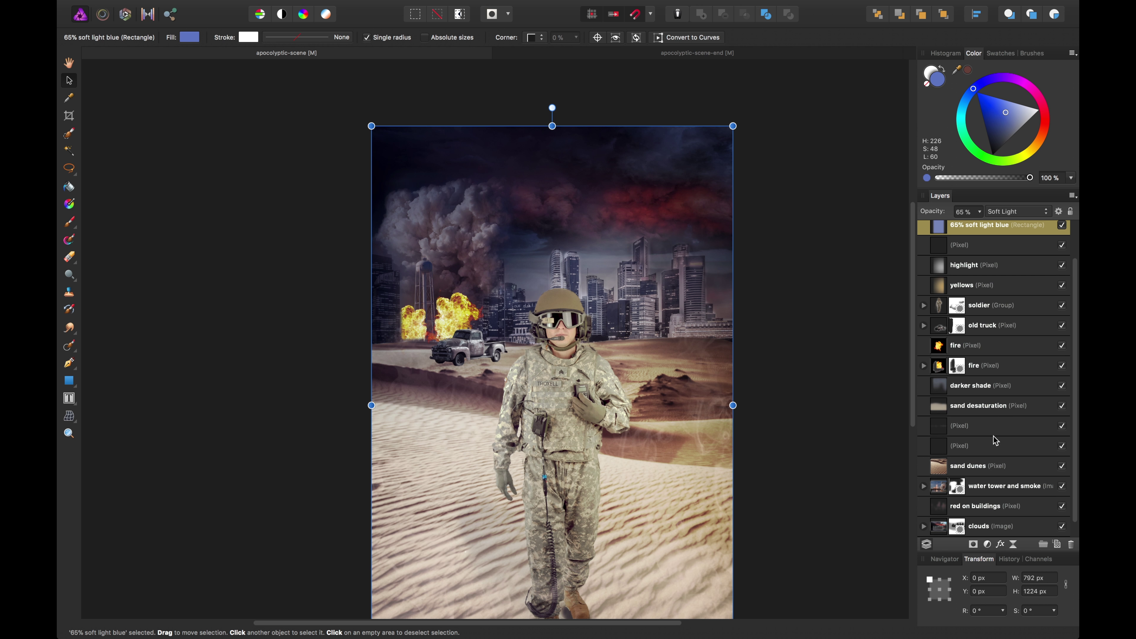
click(1012, 506)
scroll(1021, 486, down, 1)
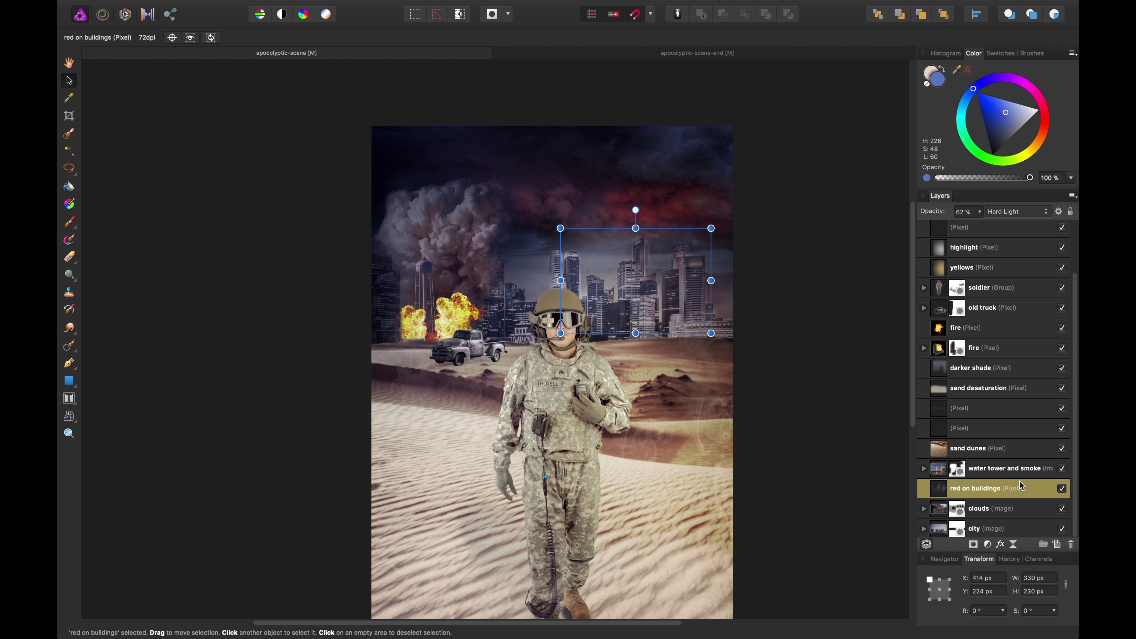
click(664, 55)
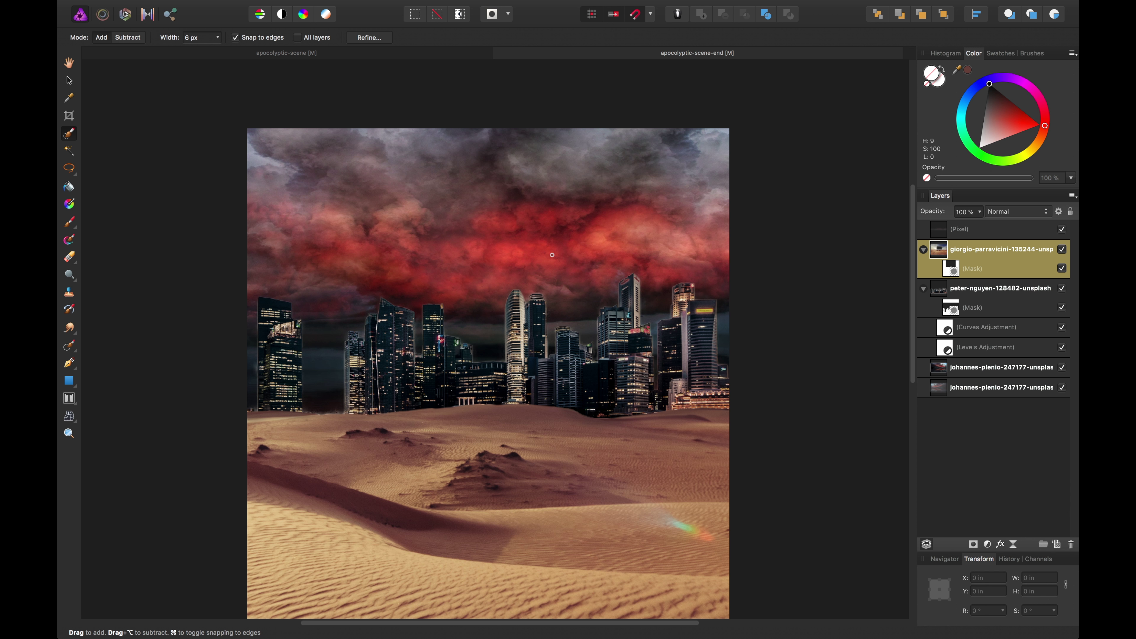
Add a new pixel layer directly above the city skyline layer.
key(v)
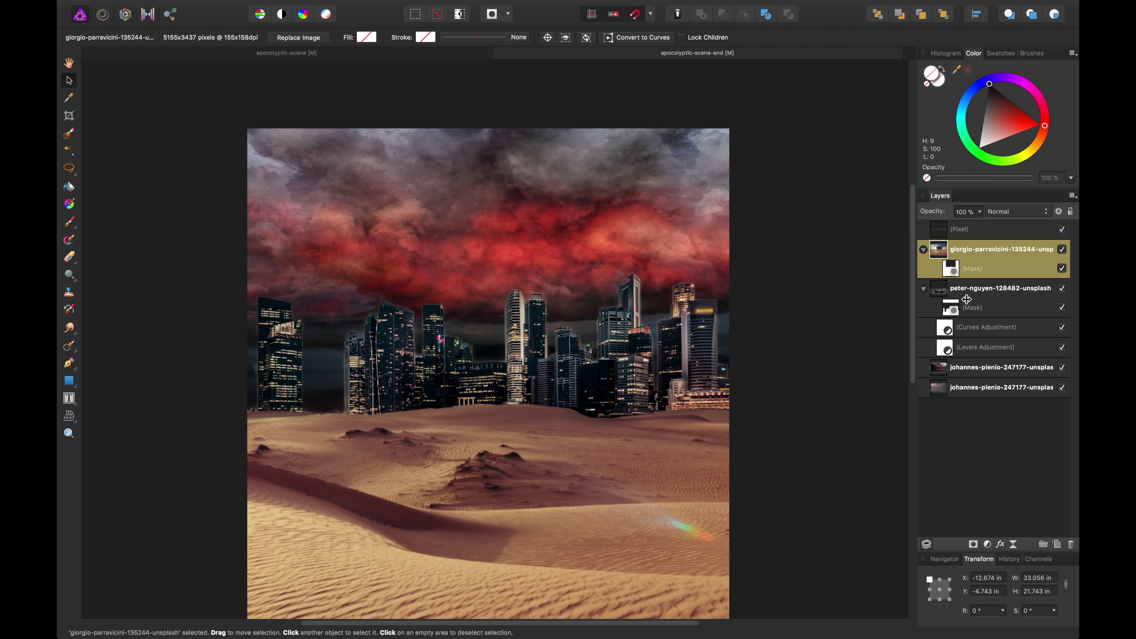
click(945, 290)
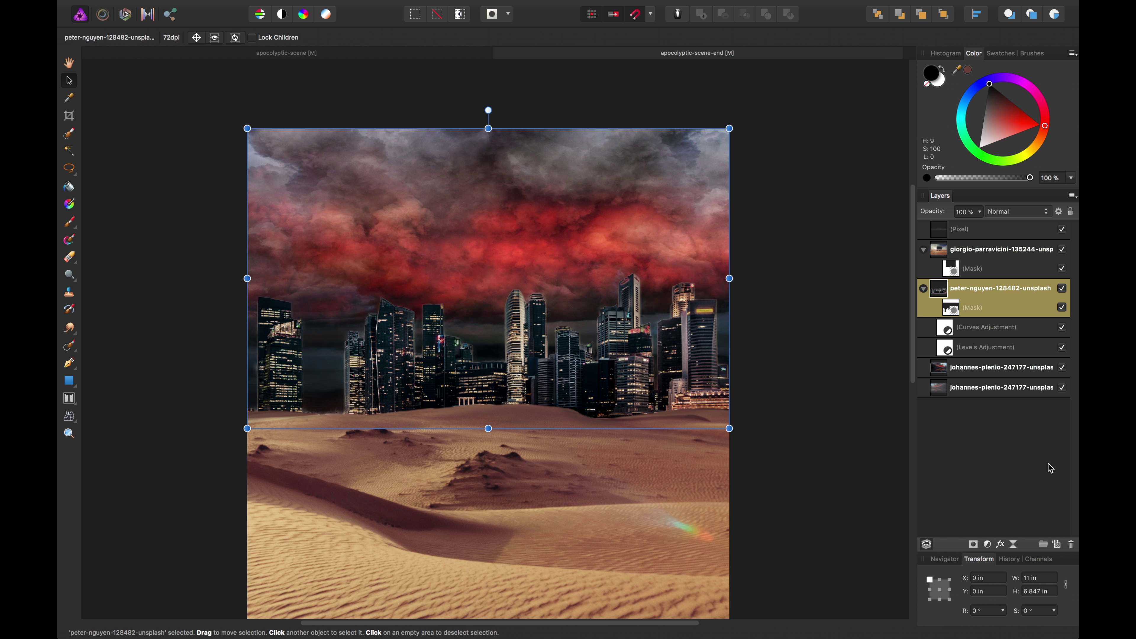
click(1057, 545)
Pick a red brush colour from the clouds, test it over the buildings and undo the test strokes.
key(b)
mouse_move(591, 327)
mouse_down()
mouse_move(623, 352)
mouse_move(609, 254)
mouse_move(571, 254)
mouse_move(603, 239)
mouse_move(557, 253)
mouse_move(568, 250)
mouse_up()
key(super+z)
click(727, 363)
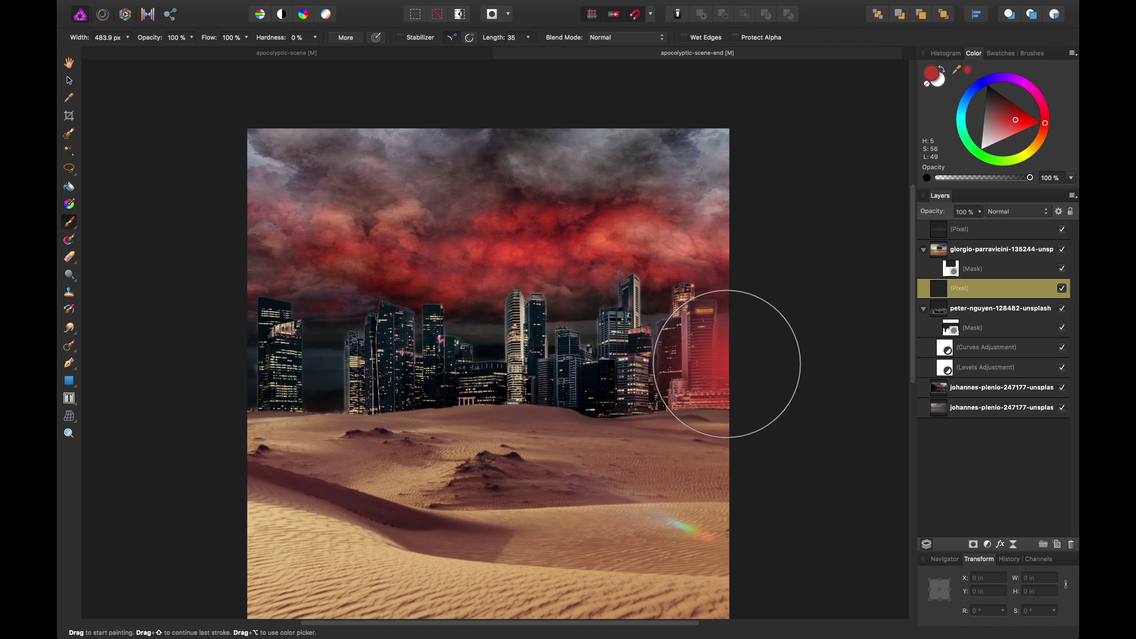
key(super+z)
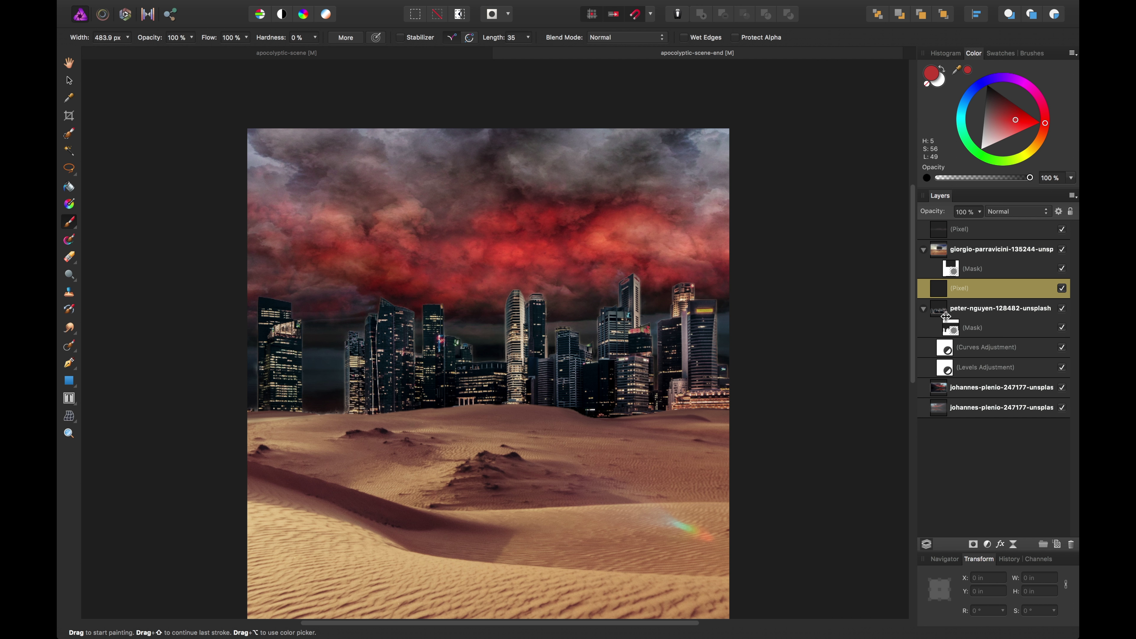
Load the city skyline's outline as a selection, paint red over the buildings at 9% brush opacity, and deselect.
super+click(938, 310)
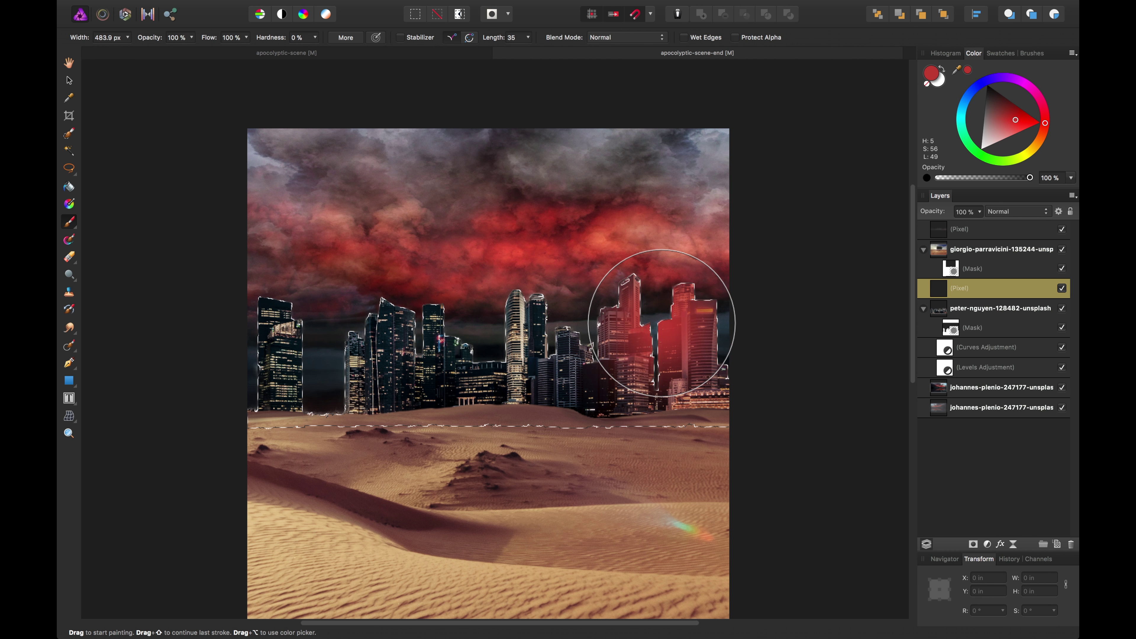
key(super+z)
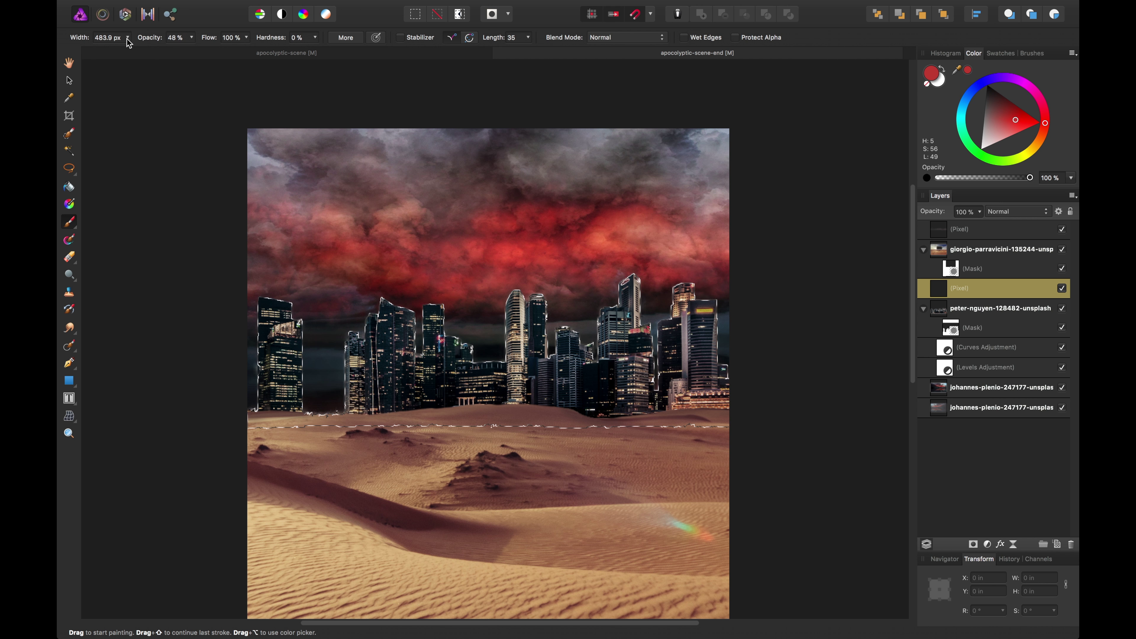
drag(108, 40, 105, 42)
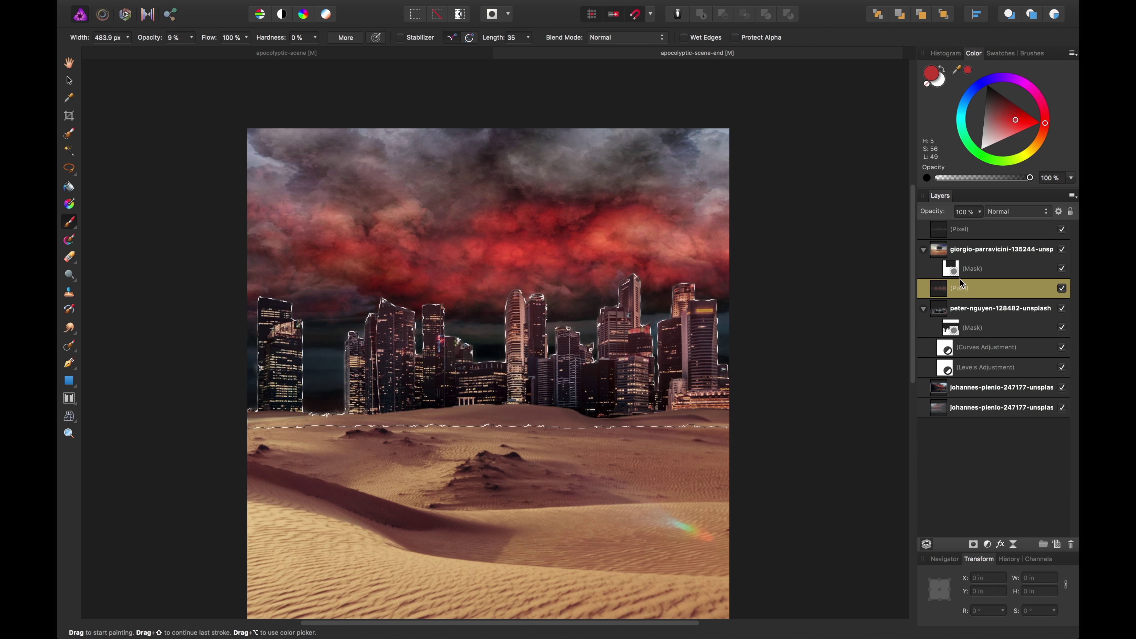
key(super+d)
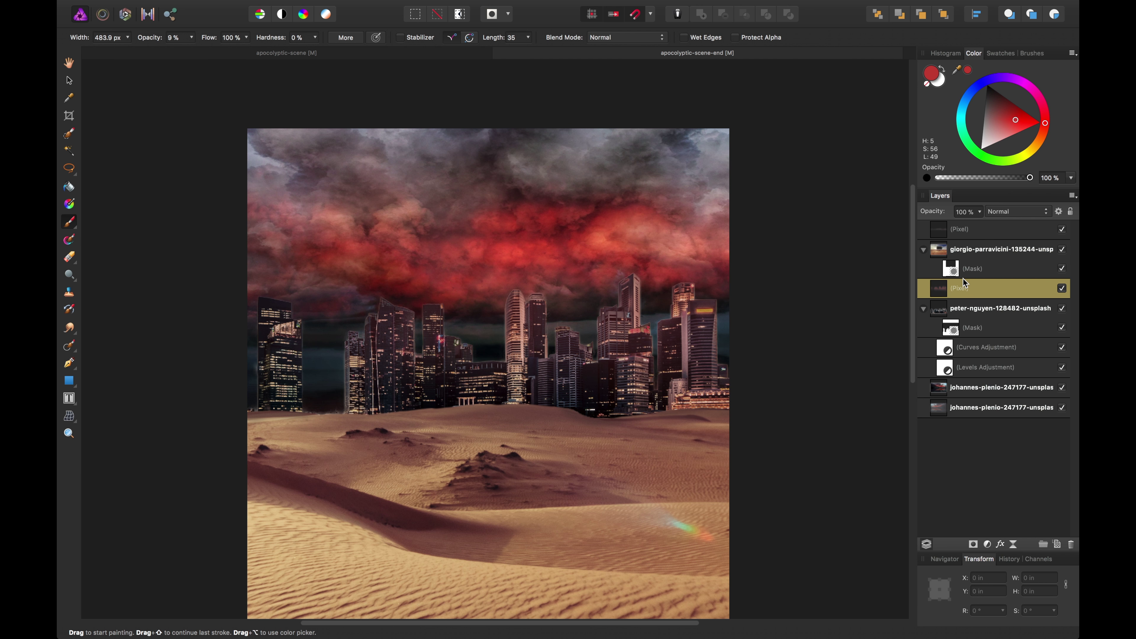
Set the red paint layer's blend mode to Color Burn.
click(1003, 212)
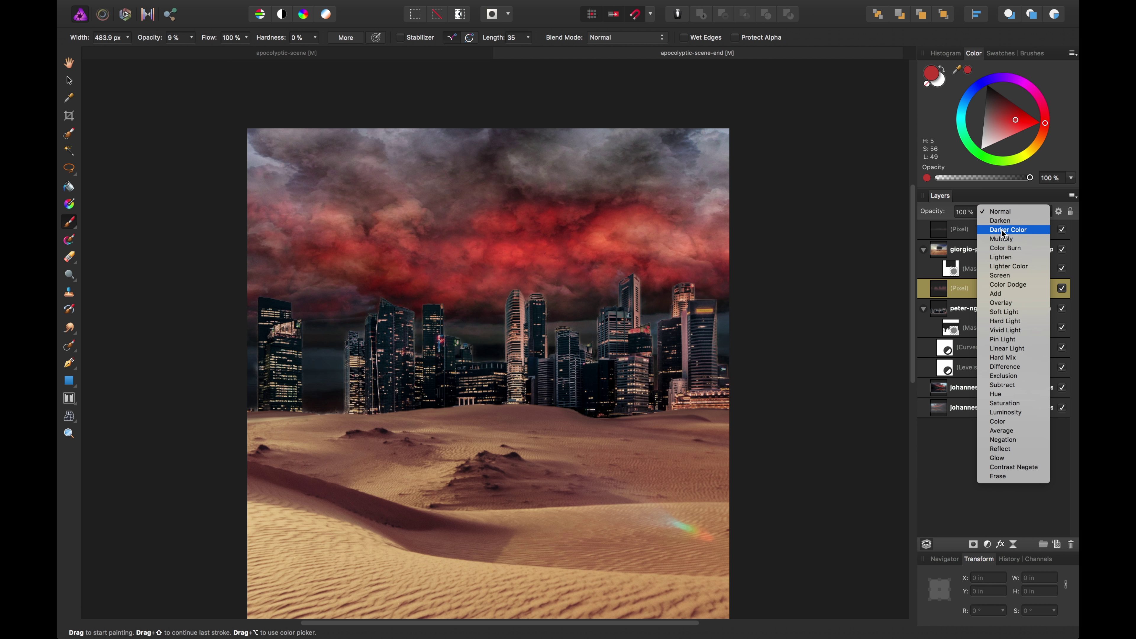
click(1005, 248)
key(v)
Refine the city skyline layer's mask with a 3% border width and apply it as a mask.
key(super+equal)
key(super+equal)
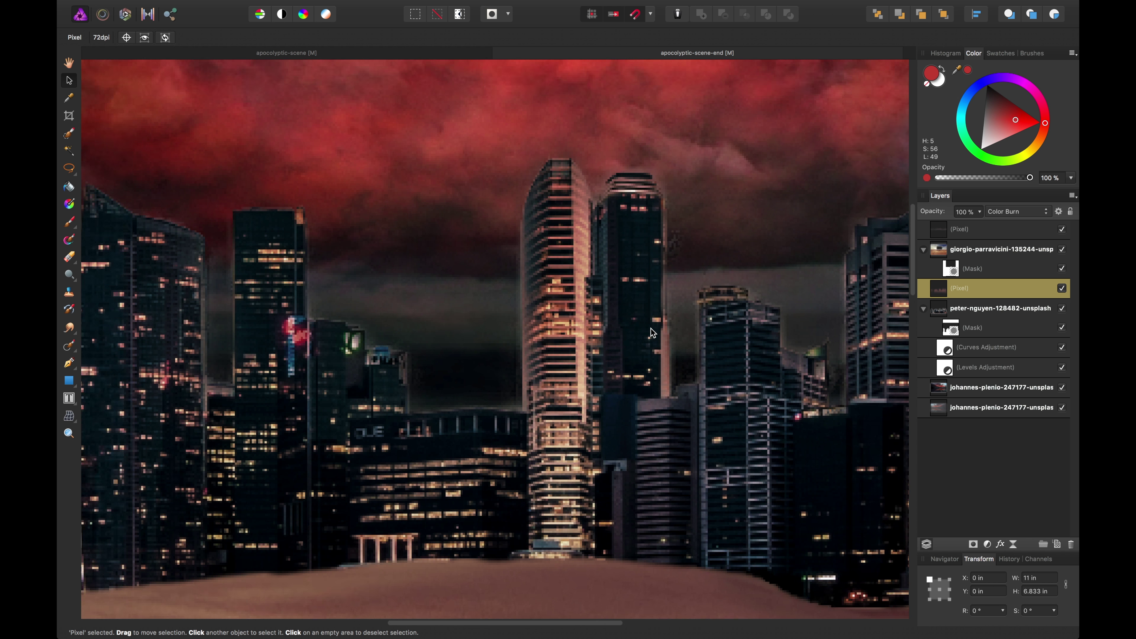
mouse_move(651, 328)
mouse_down()
mouse_move(340, 318)
mouse_move(169, 349)
mouse_up()
drag(403, 291, 586, 293)
click(971, 327)
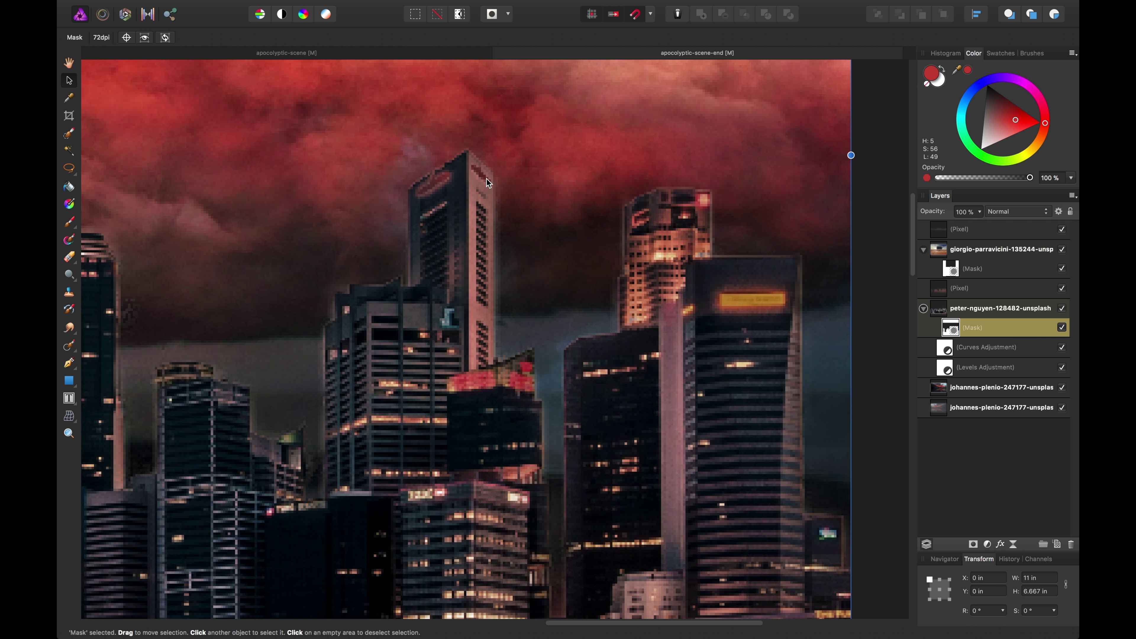
right_click(957, 328)
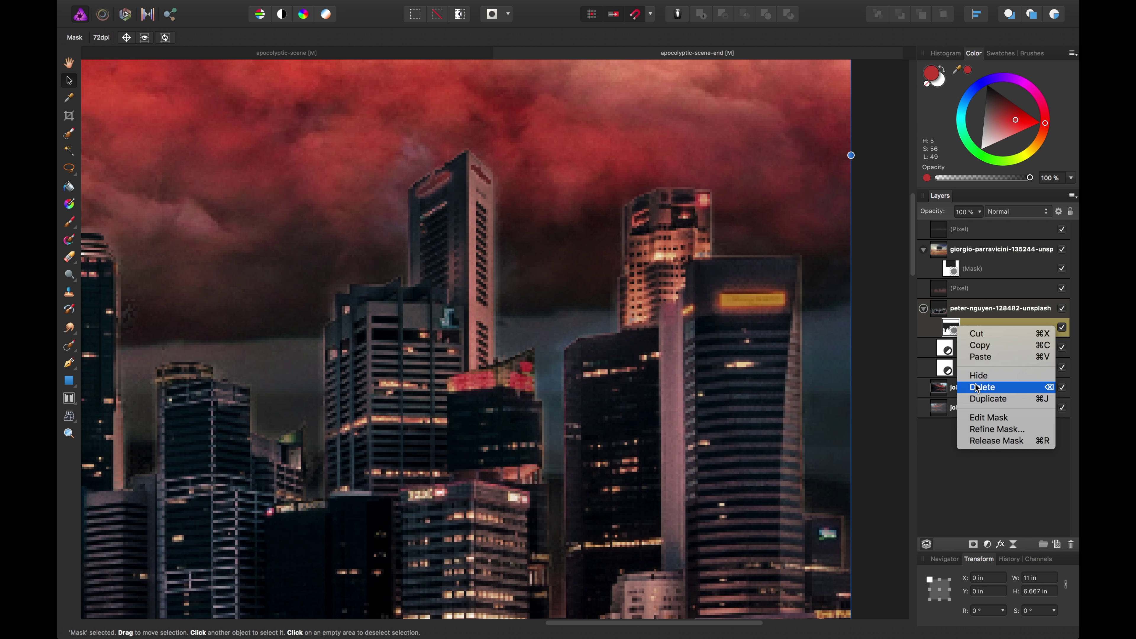
click(991, 430)
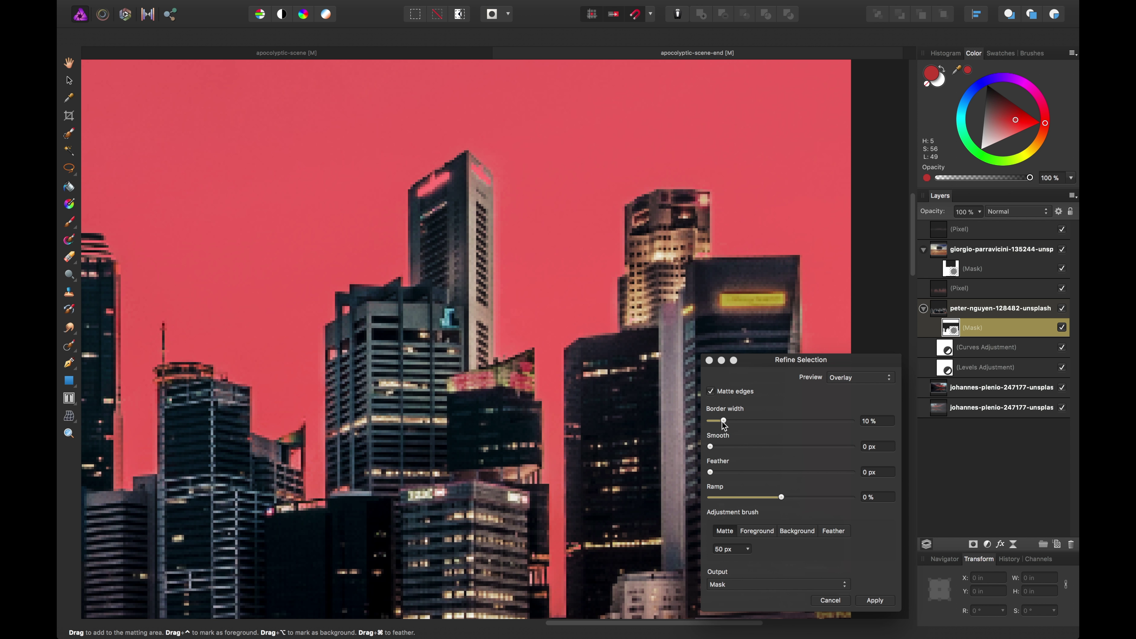
drag(722, 422, 712, 423)
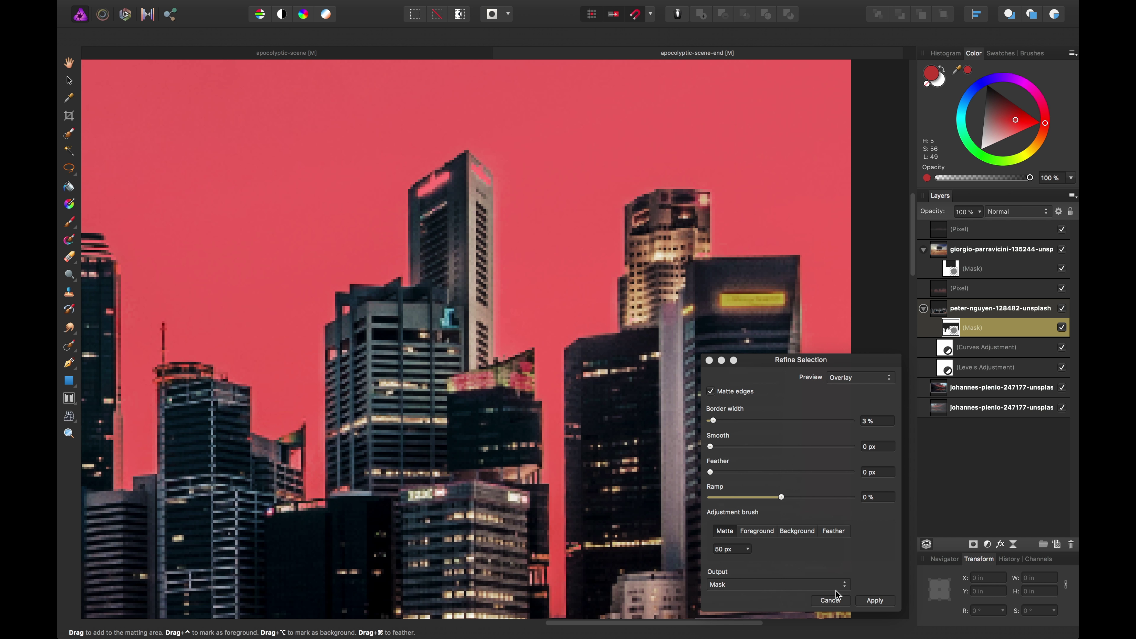
click(873, 603)
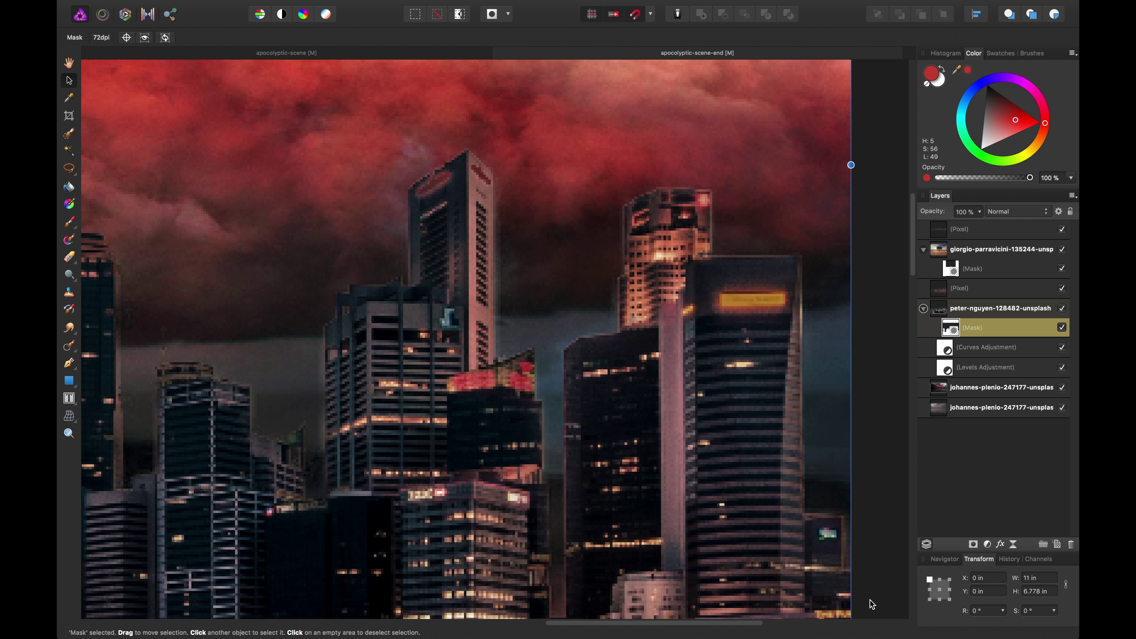
Paint black at 100% opacity on the skyline mask to remove the debris along the horizon around the leftmost towers.
drag(227, 321, 581, 297)
drag(282, 325, 755, 237)
drag(612, 176, 846, 117)
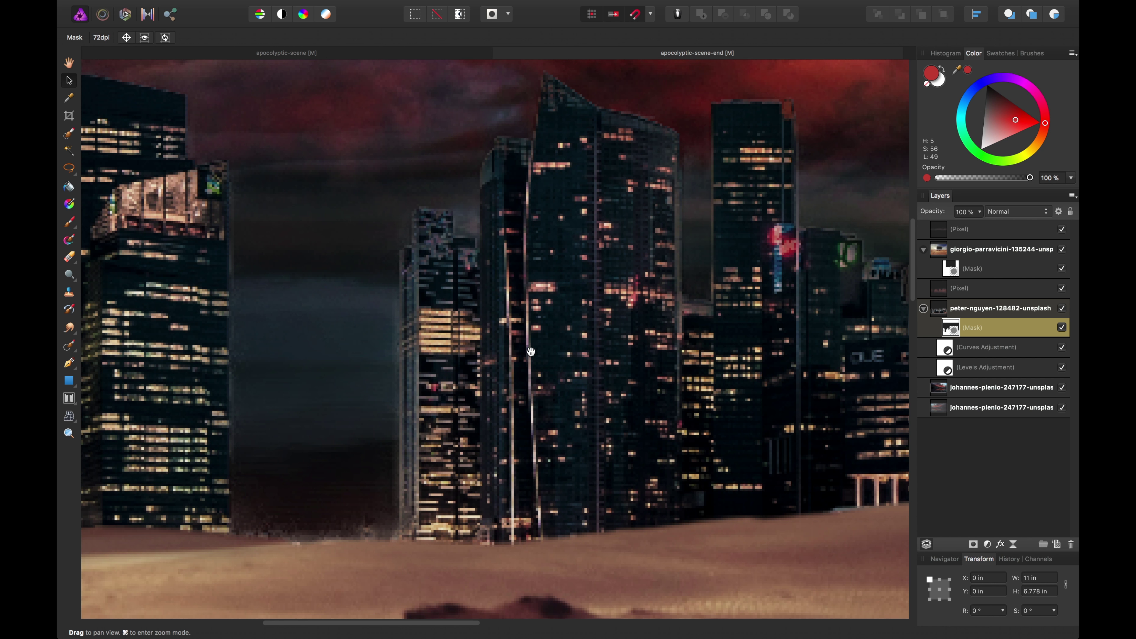
drag(531, 352, 728, 298)
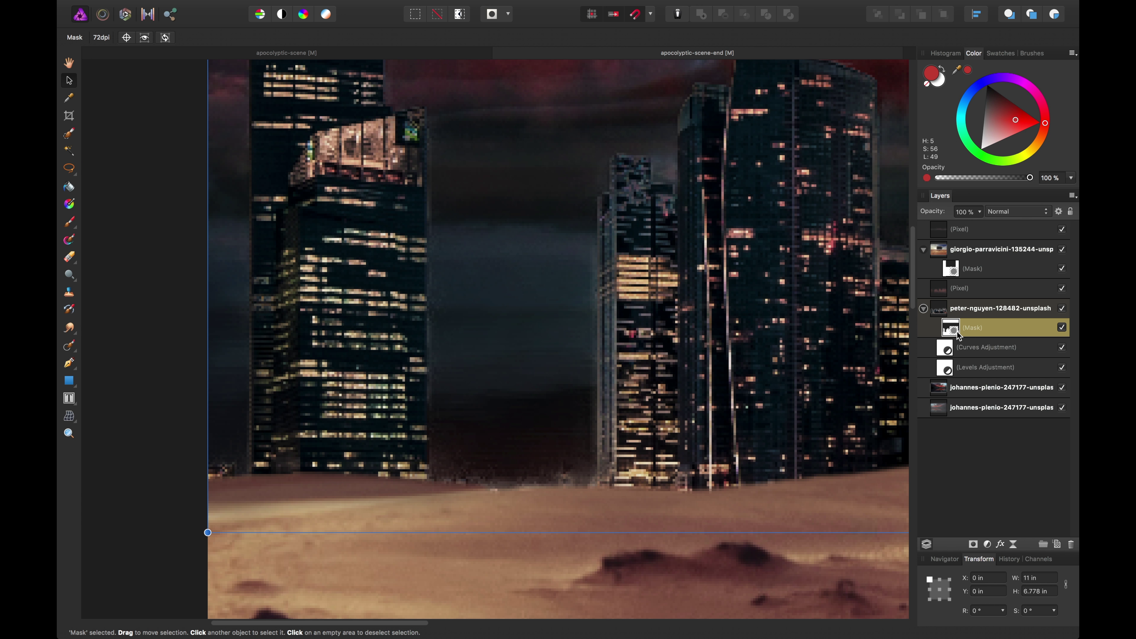
key(b)
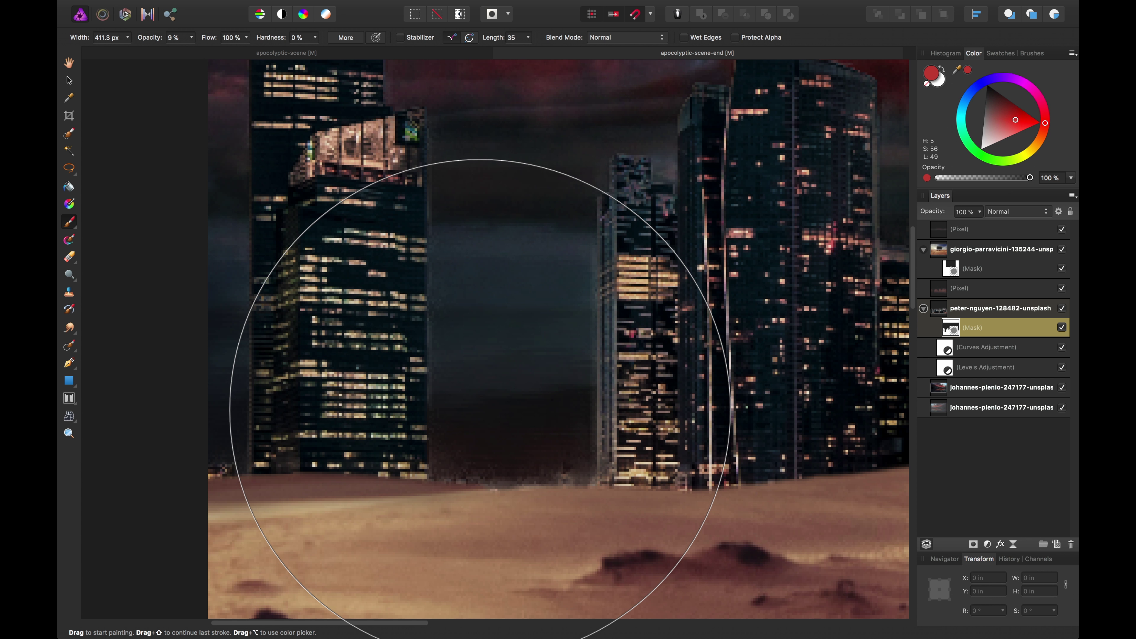
key(bracketleft)
key(bracketleft)
key(bracketleft)
key(bracketleft)
key(bracketleft)
key(bracketleft)
key(bracketleft)
key(bracketleft)
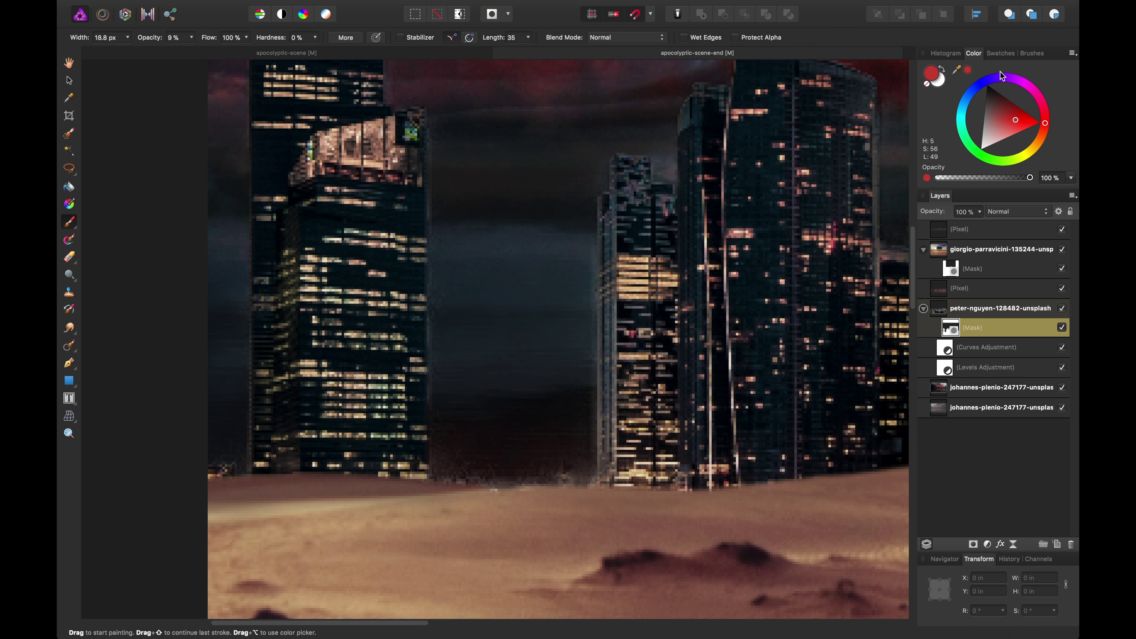
key(d)
key(0)
drag(591, 476, 467, 478)
scroll(517, 360, up, 5)
scroll(517, 360, up, 5)
drag(518, 360, 424, 375)
scroll(424, 376, down, 7)
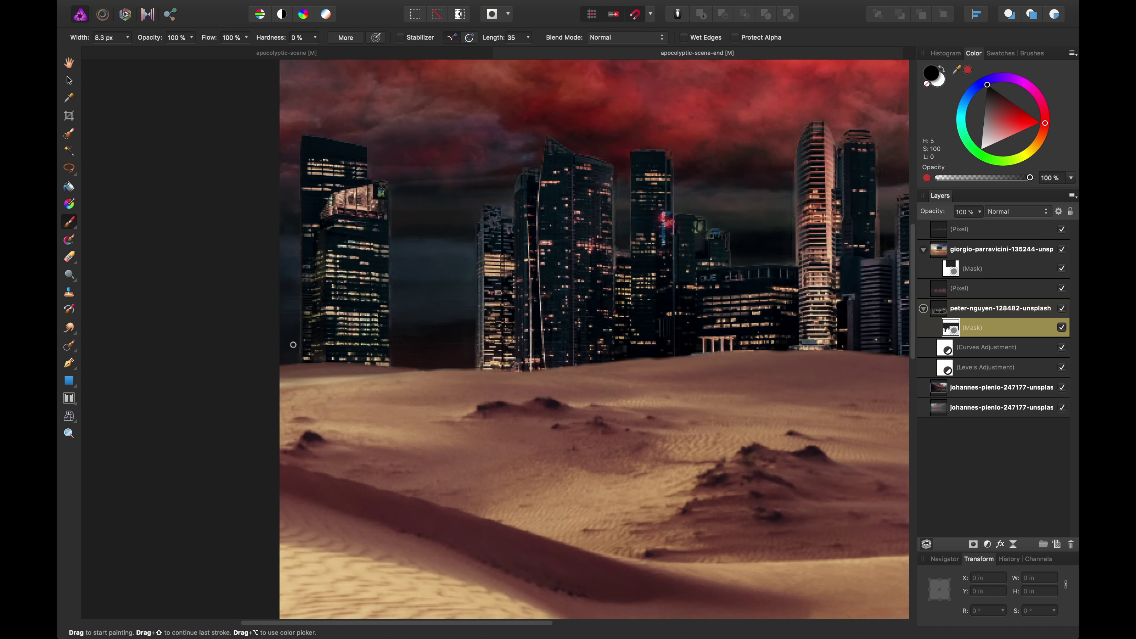
Clean the left towers' edges by painting black on the skyline mask with an 8.3 px brush at 32% hardness.
scroll(292, 345, up, 3)
drag(417, 109, 421, 295)
drag(804, 288, 560, 261)
drag(644, 361, 537, 255)
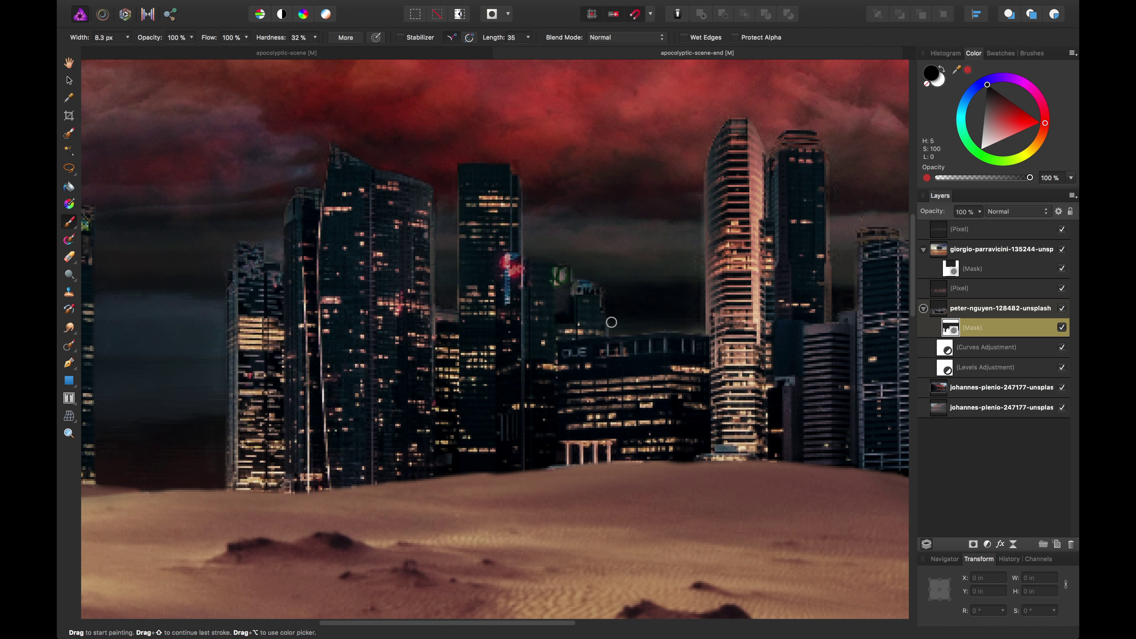
mouse_move(503, 298)
mouse_down()
mouse_move(461, 262)
mouse_move(596, 431)
mouse_up()
scroll(399, 248, up, 5)
drag(637, 116, 639, 504)
Paint white on the skyline mask to restore the right edge of the curved-top tower, and return to black.
key(x)
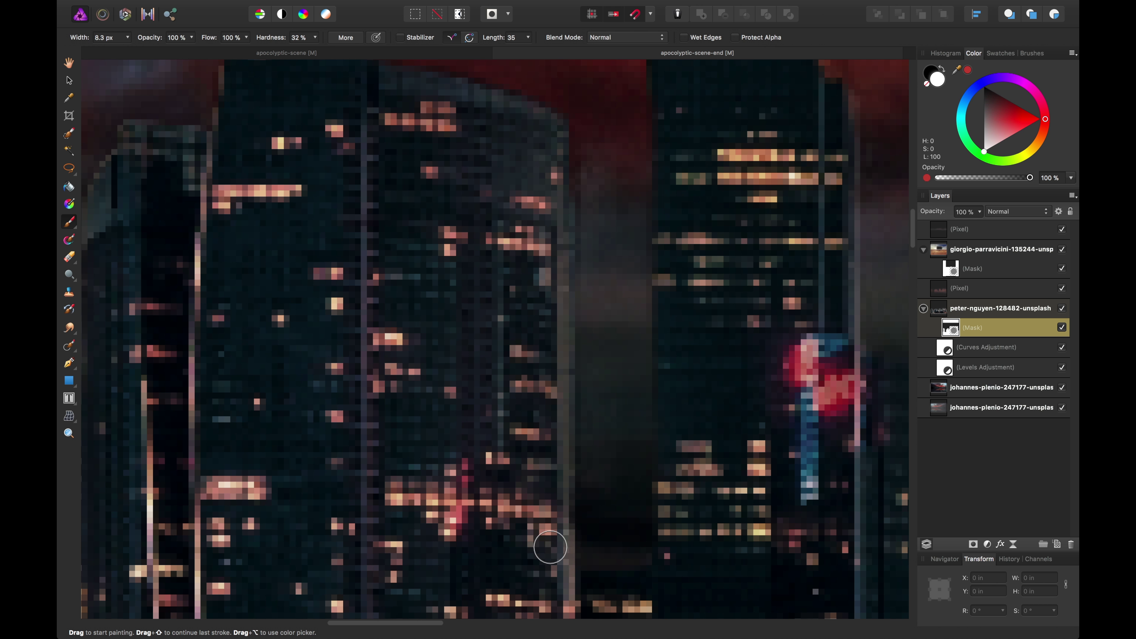
drag(551, 549, 556, 210)
key(x)
Raise the brush hardness to 65%, reduce its width to 4.3 px, and mask out the fringes around the central towers.
mouse_move(875, 251)
mouse_down()
mouse_move(566, 355)
mouse_move(567, 420)
mouse_up()
key(shift+bracketright)
scroll(437, 276, right, 10)
scroll(436, 276, down, 3)
scroll(445, 137, right, 7)
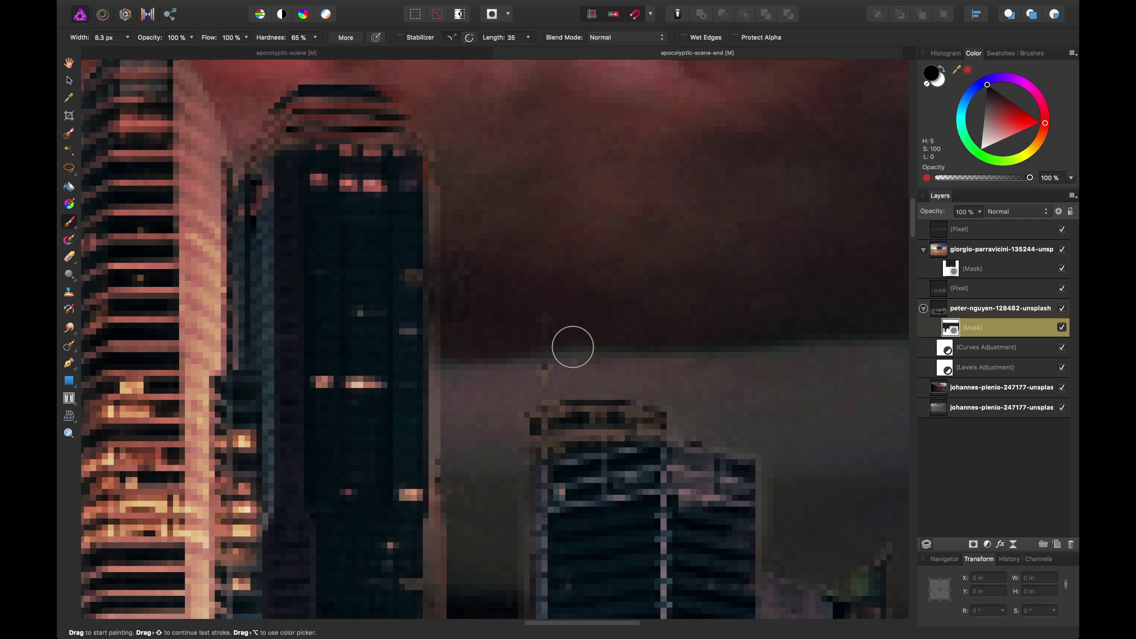
scroll(434, 169, down, 5)
drag(484, 265, 481, 309)
drag(874, 376, 540, 398)
key(bracketleft)
key(bracketleft)
key(bracketleft)
key(bracketleft)
drag(716, 76, 376, 609)
drag(472, 213, 518, 193)
mouse_move(650, 257)
mouse_down()
mouse_move(553, 218)
mouse_move(551, 557)
mouse_up()
mouse_move(692, 479)
mouse_down()
mouse_move(618, 320)
mouse_move(492, 231)
mouse_up()
Paint black on the skyline mask along the edges of the right-hand towers and the gap between them.
scroll(492, 231, down, 8)
drag(487, 295, 481, 528)
scroll(447, 186, up, 4)
scroll(446, 185, up, 1)
drag(477, 381, 482, 513)
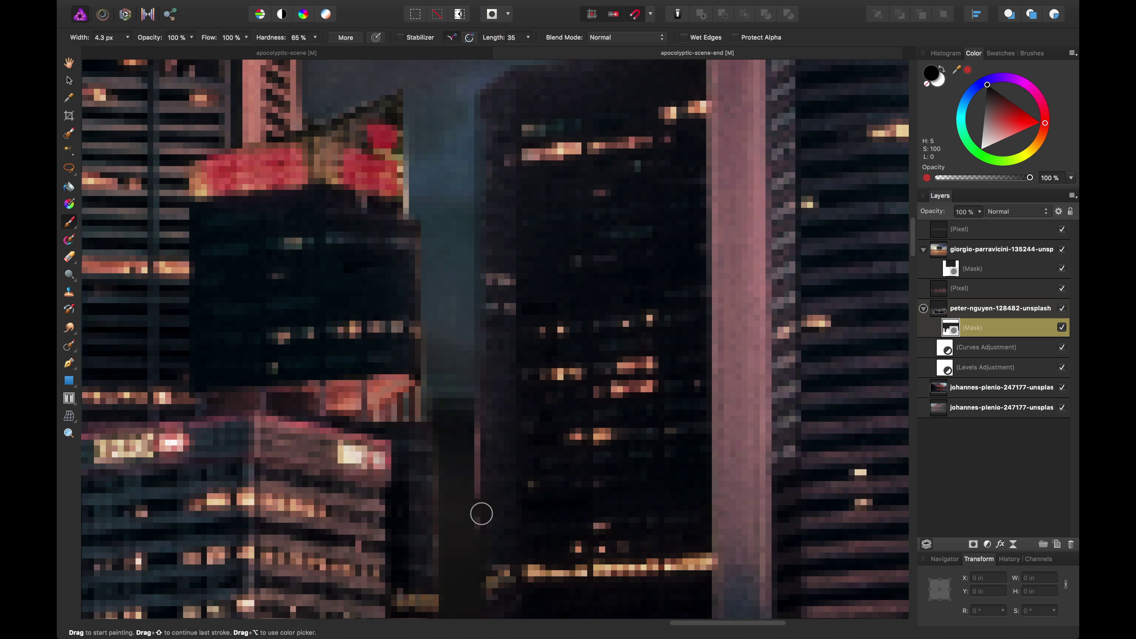
drag(671, 63, 406, 576)
drag(363, 262, 579, 185)
scroll(580, 186, down, 3)
scroll(505, 286, down, 3)
scroll(548, 332, down, 4)
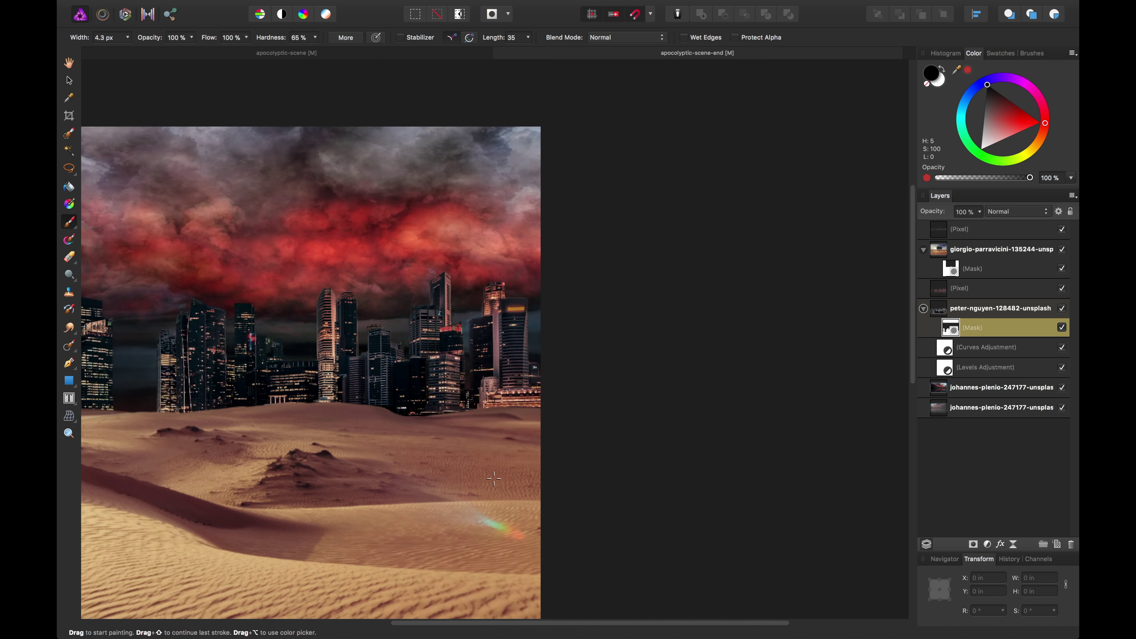
Examine the cleaned skyline edges up close and within the whole composition.
key(v)
click(883, 287)
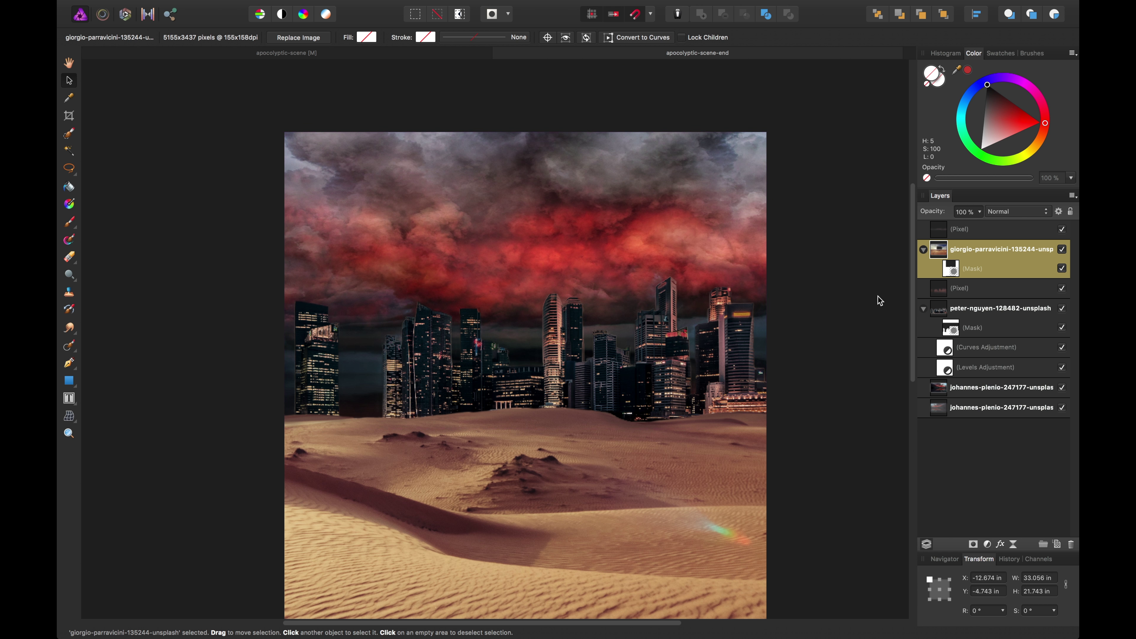
key(super+plus)
key(super+plus)
key(super+plus)
key(super+plus)
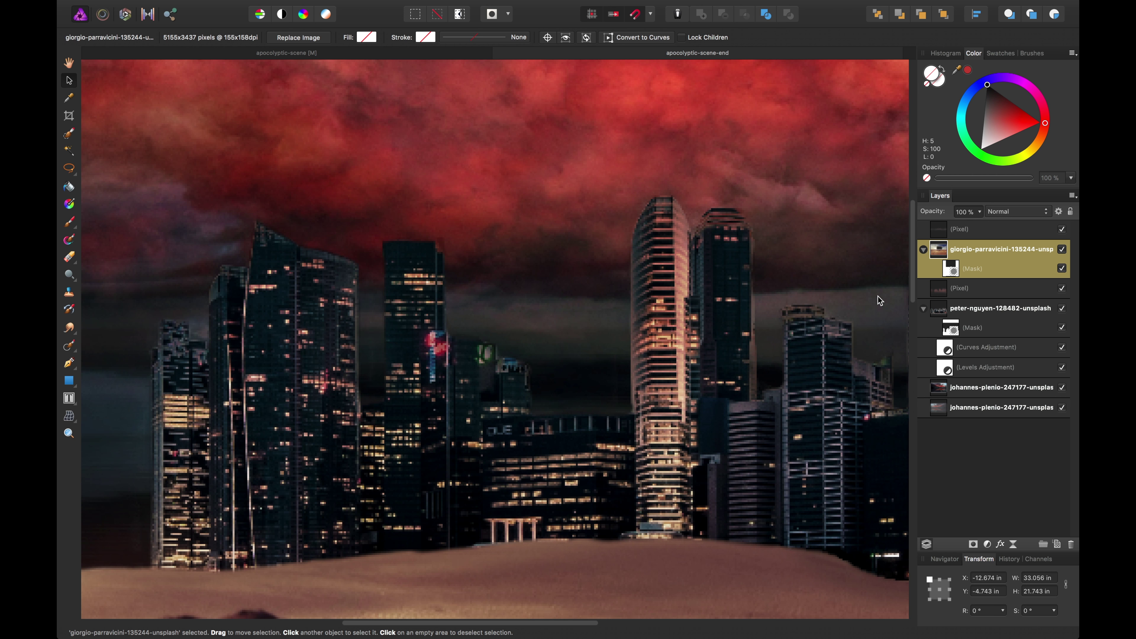
key(super+minus)
key(super+minus)
key(super+minus)
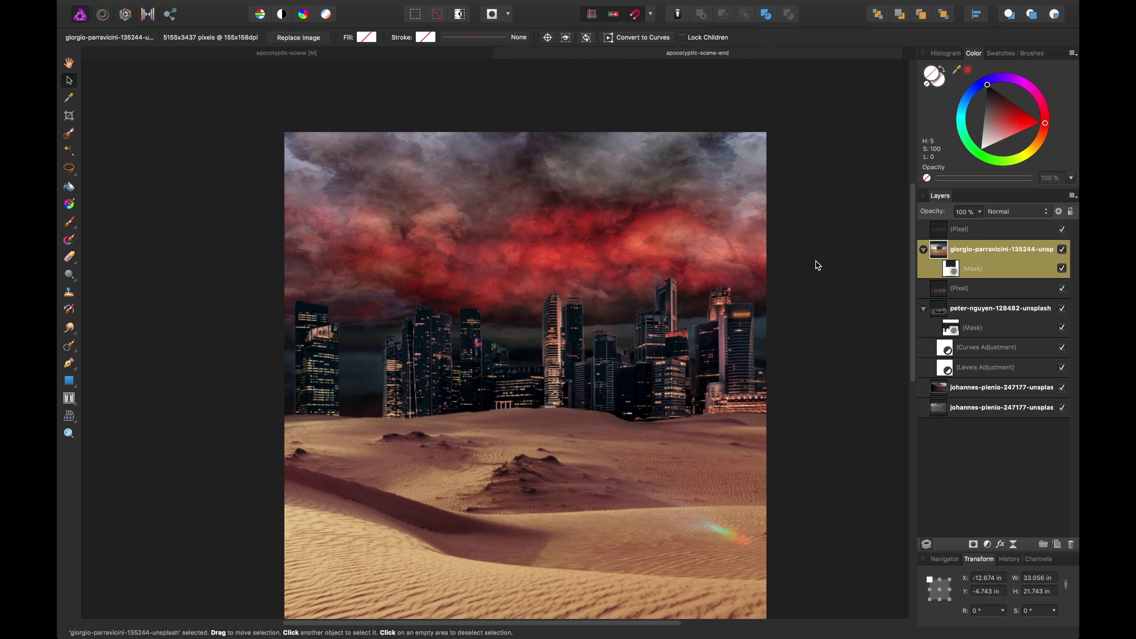
scroll(817, 265, down, 2)
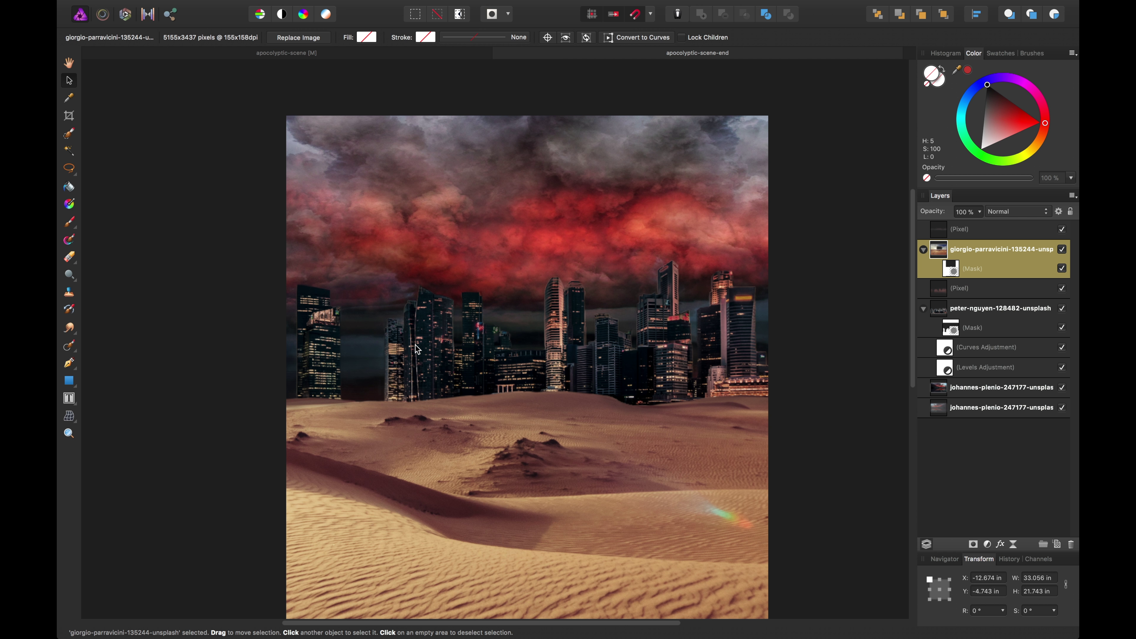
scroll(523, 321, up, 3)
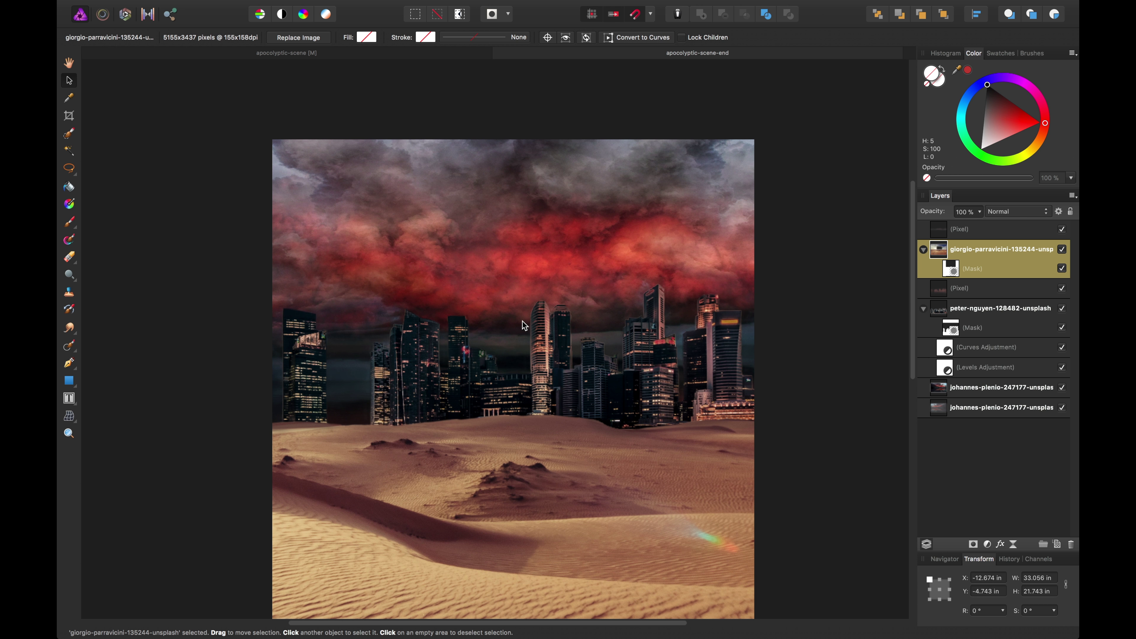
Collapse the dunes layer and add a Lens Filter adjustment with a red filter colour above the city skyline layer.
click(924, 251)
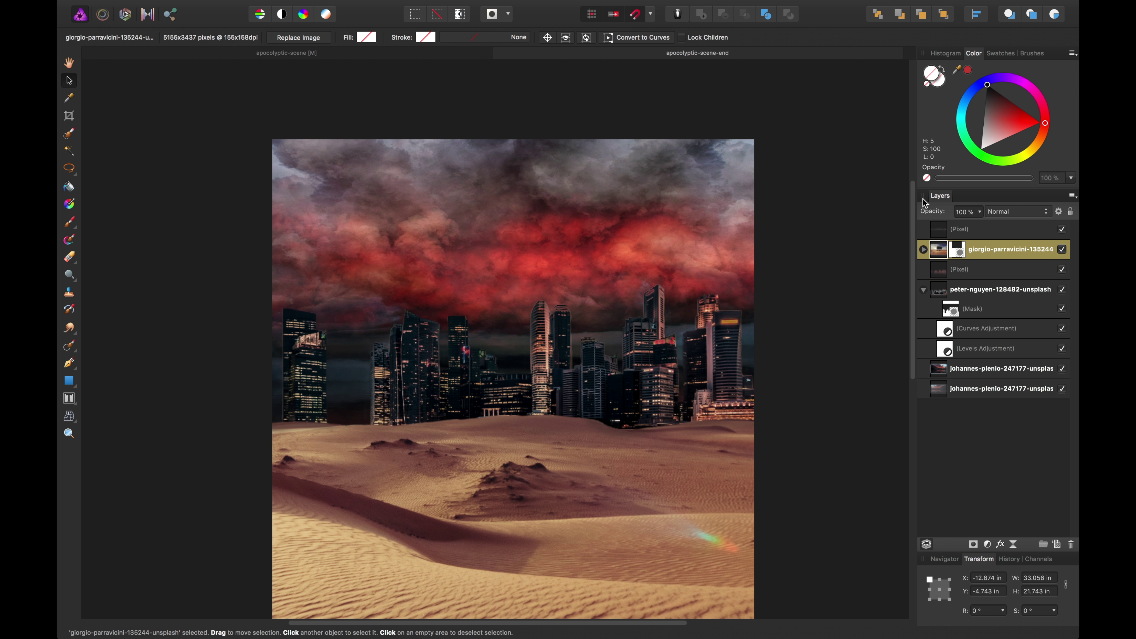
click(969, 313)
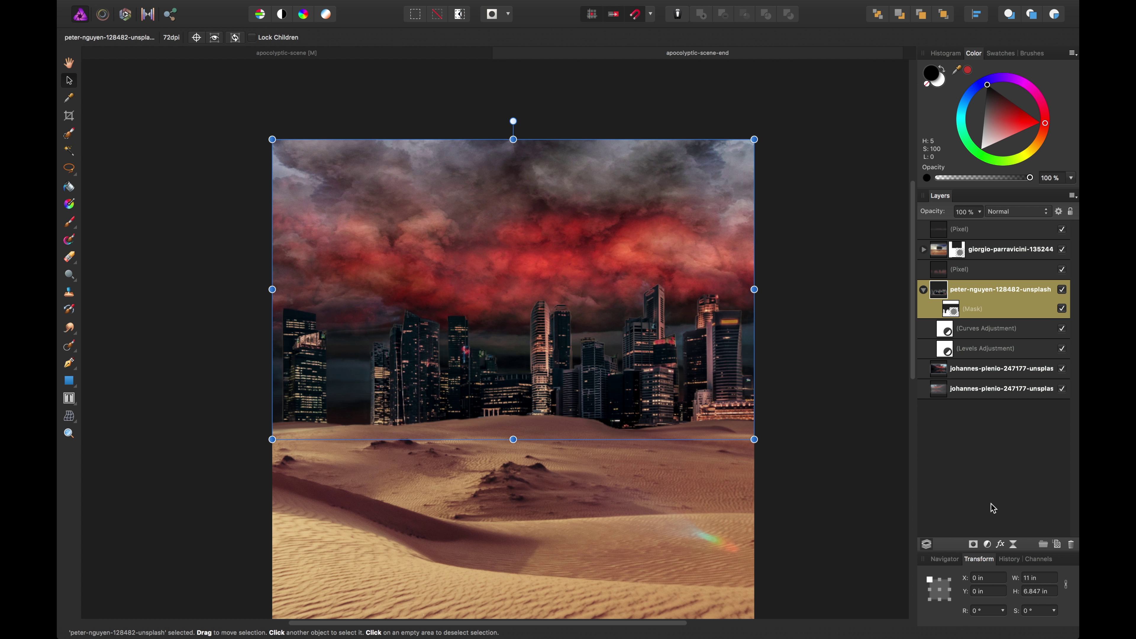
click(989, 546)
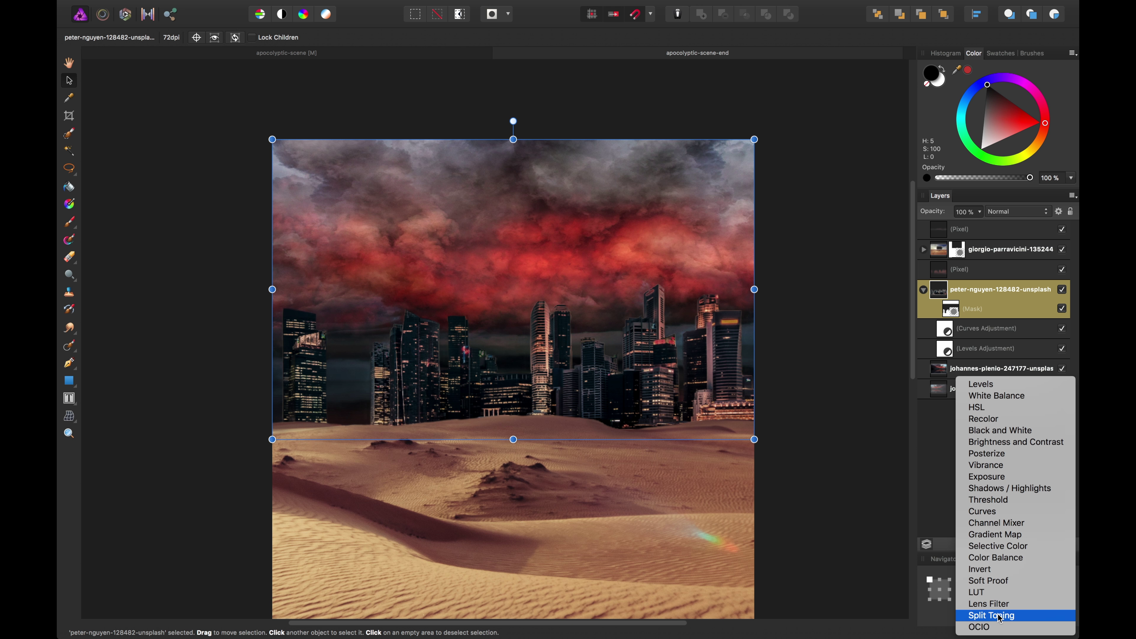
click(997, 604)
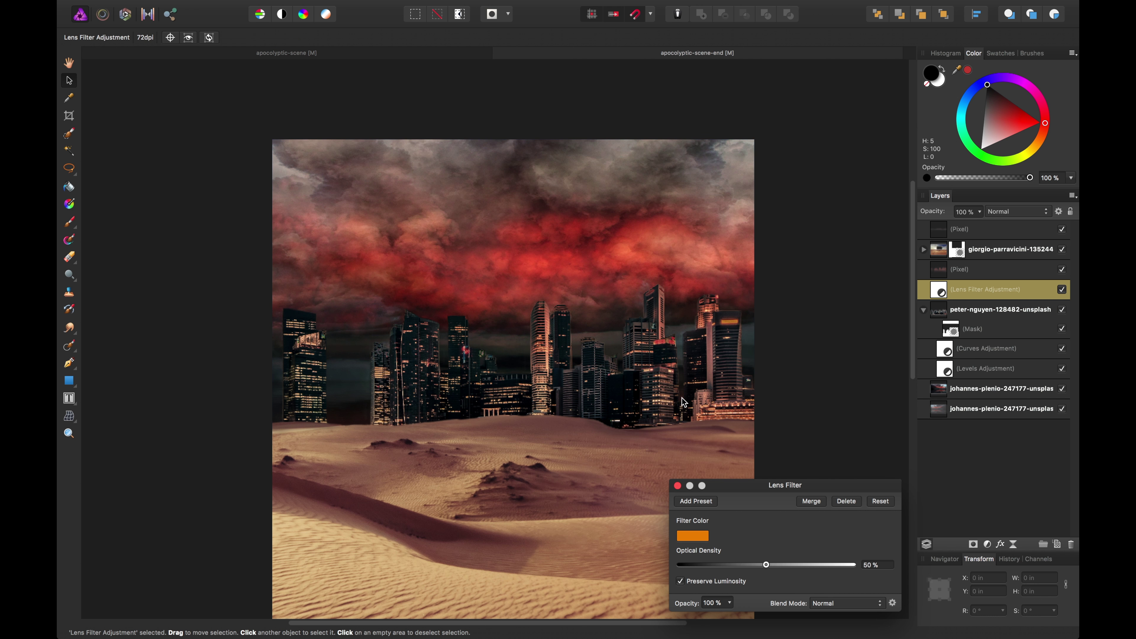
click(706, 539)
drag(723, 489, 687, 471)
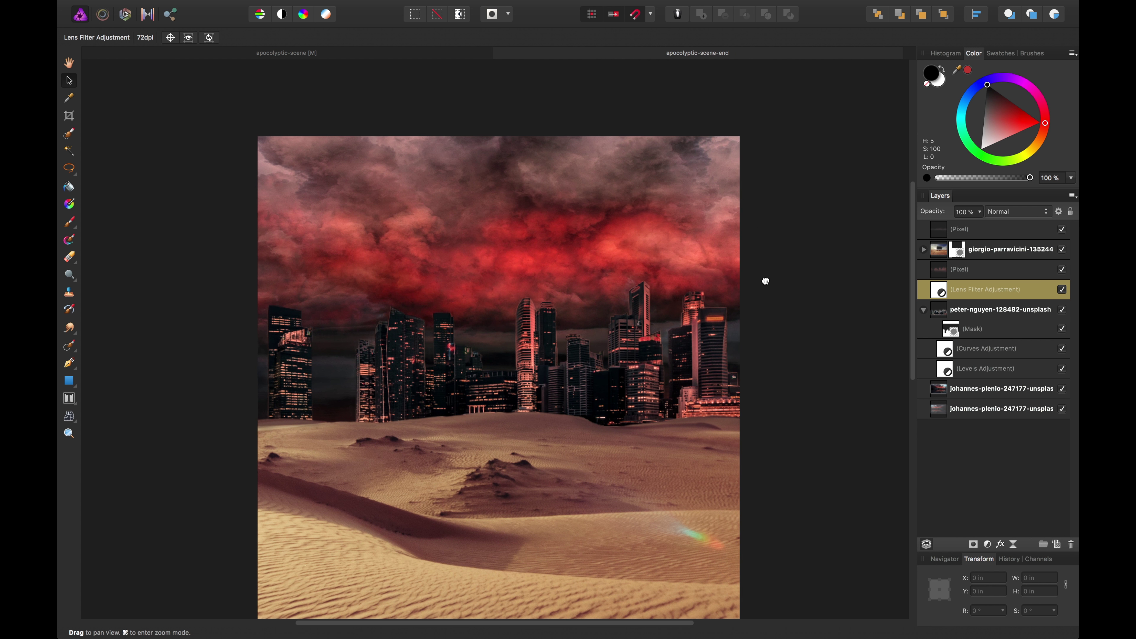
drag(766, 281, 766, 180)
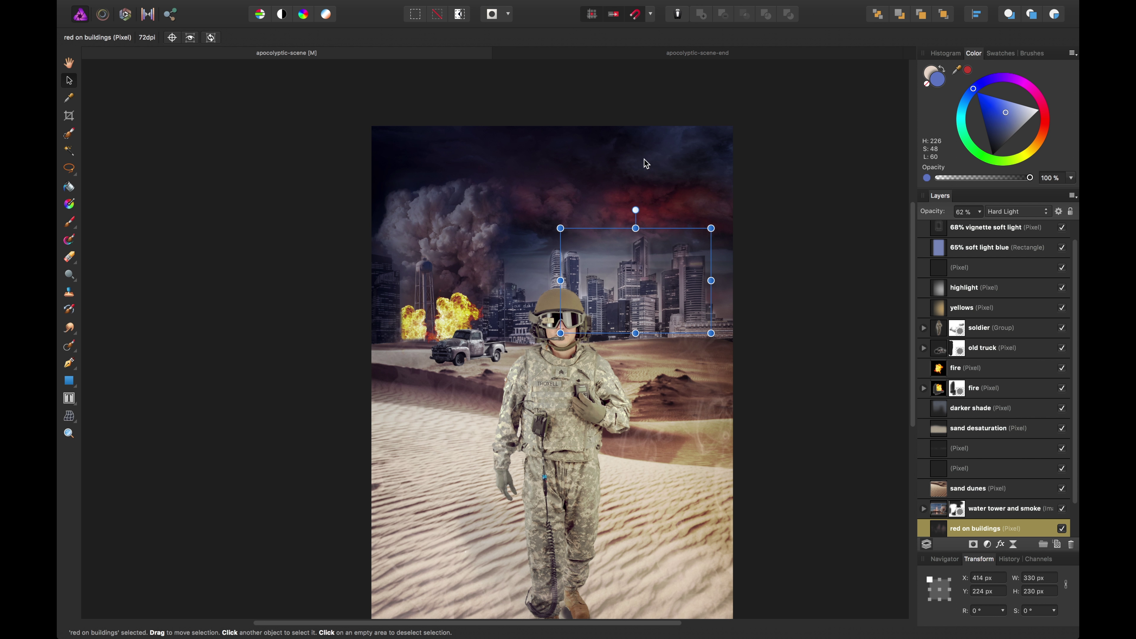
Examine the vignette and 65% soft light blue layers in the apocolyptic-scene document, and return to apocolyptic-scene-end.
click(564, 183)
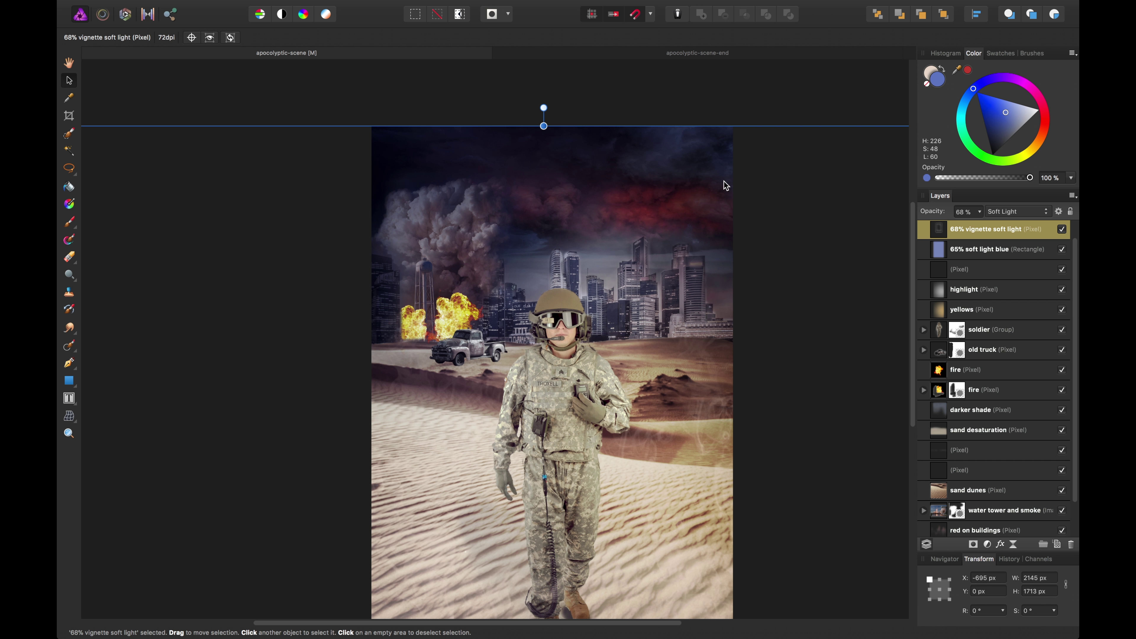
scroll(788, 434, down, 1)
scroll(781, 428, up, 5)
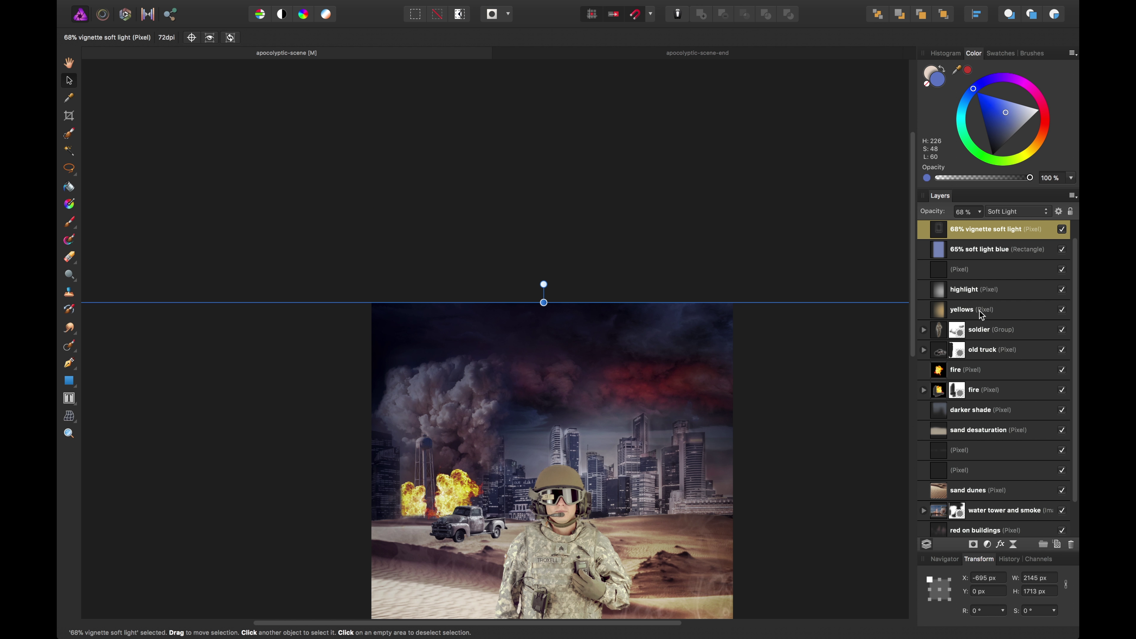
click(992, 254)
scroll(750, 345, down, 5)
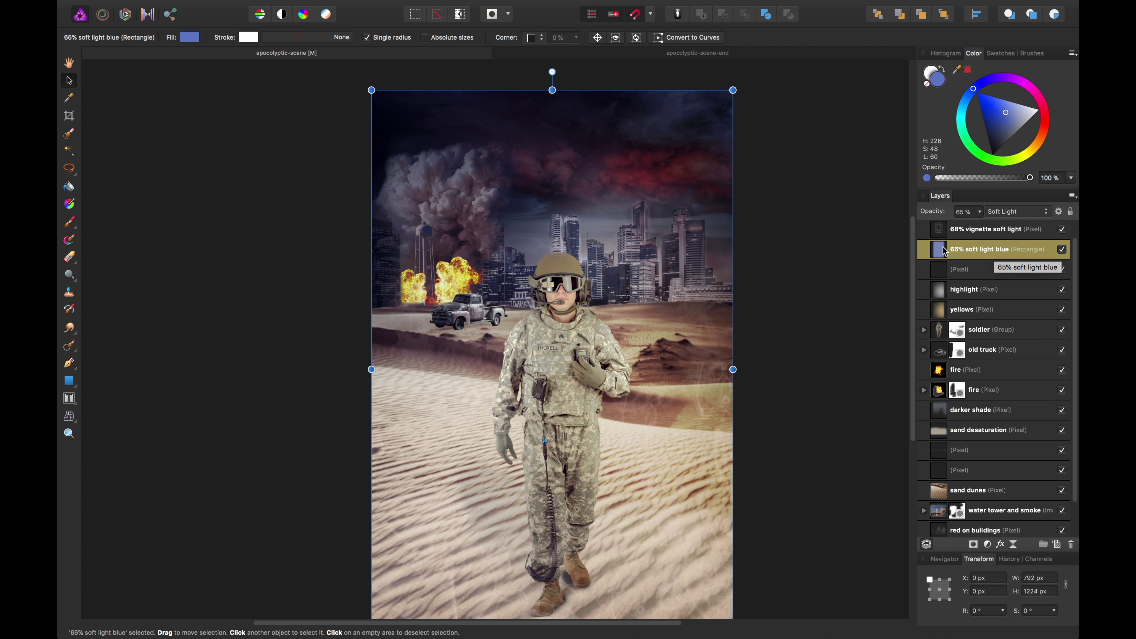
click(693, 52)
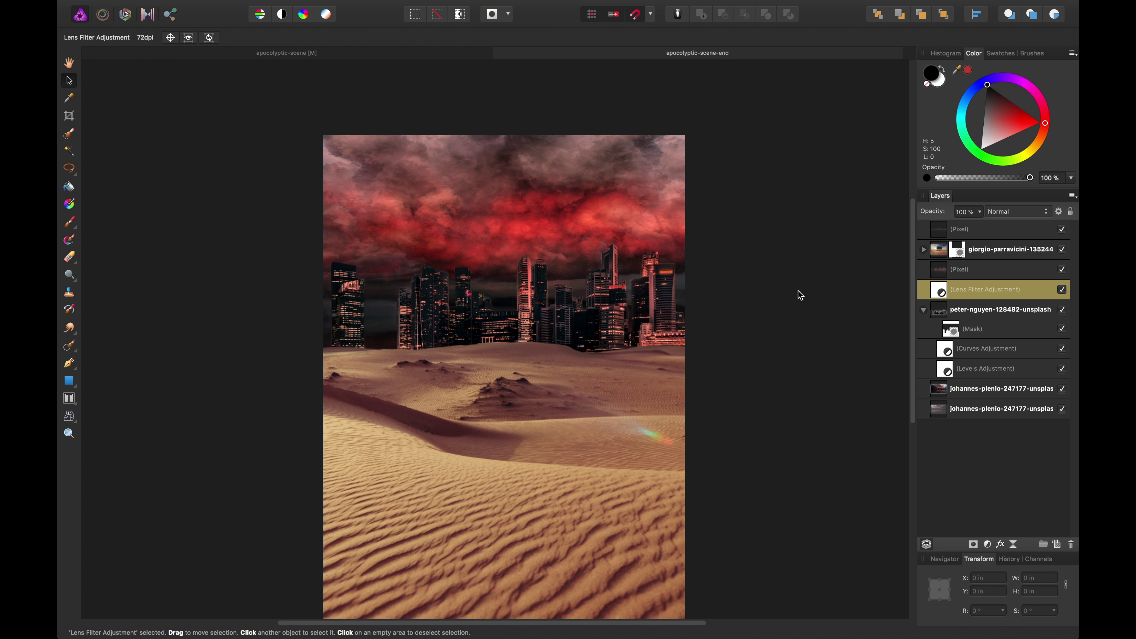
Draw an 11 by 17 in rectangle covering the whole canvas and move it to the top of the layer stack.
key(super+minus)
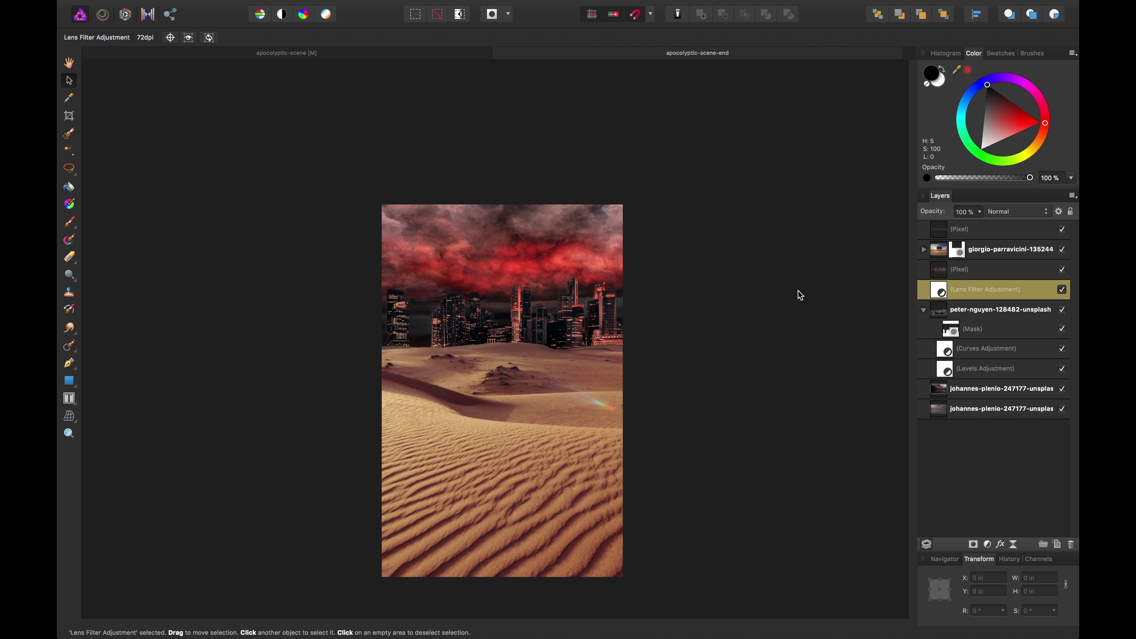
click(69, 381)
drag(382, 204, 623, 577)
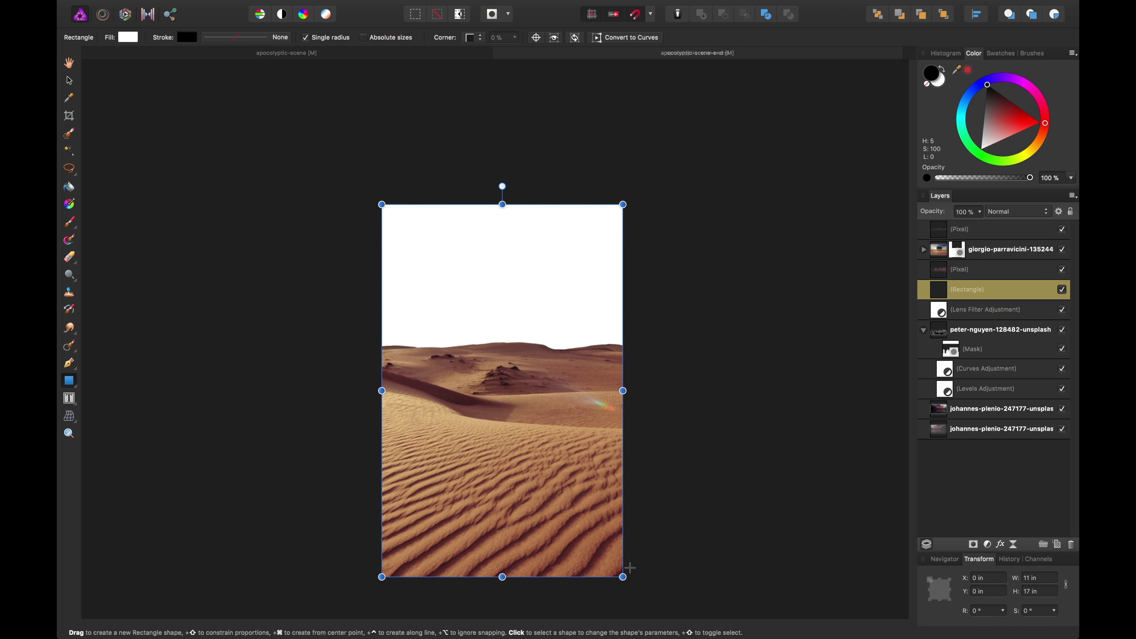
key(super+bracketright)
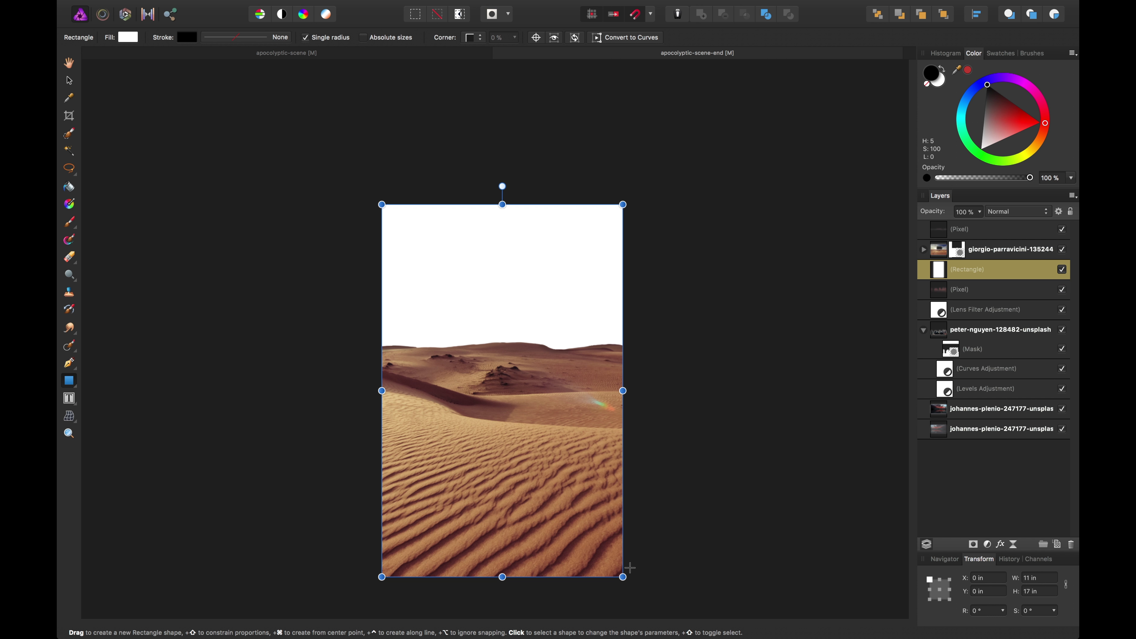
key(super+bracketright)
key(super+bracketright)
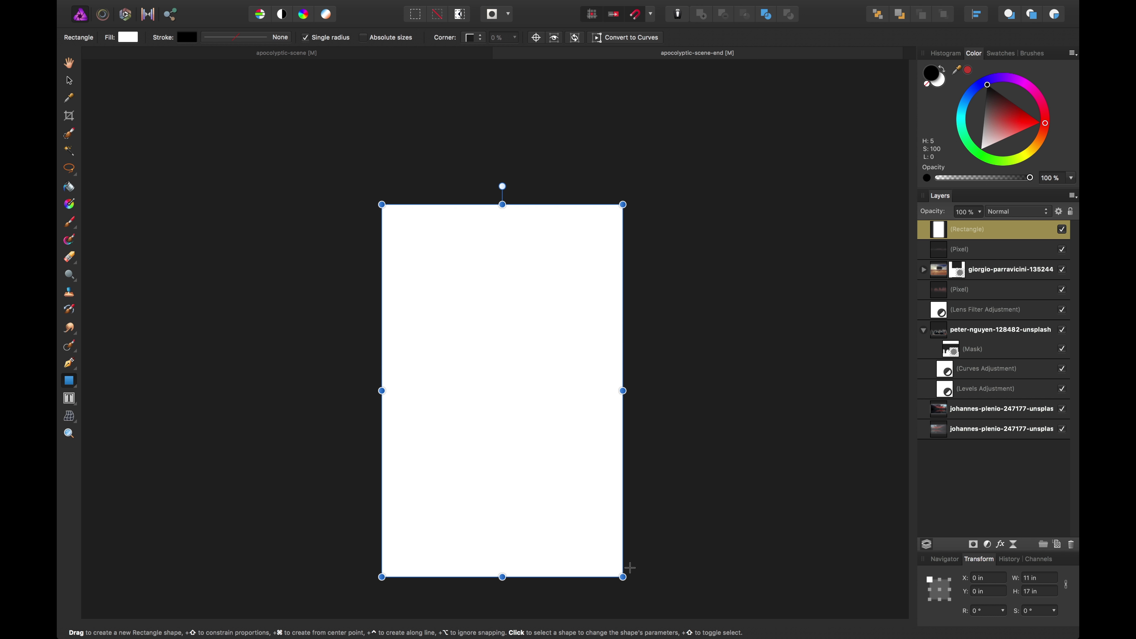
Rename the full-canvas rectangle layer as "65% blue soft light".
double_click(965, 229)
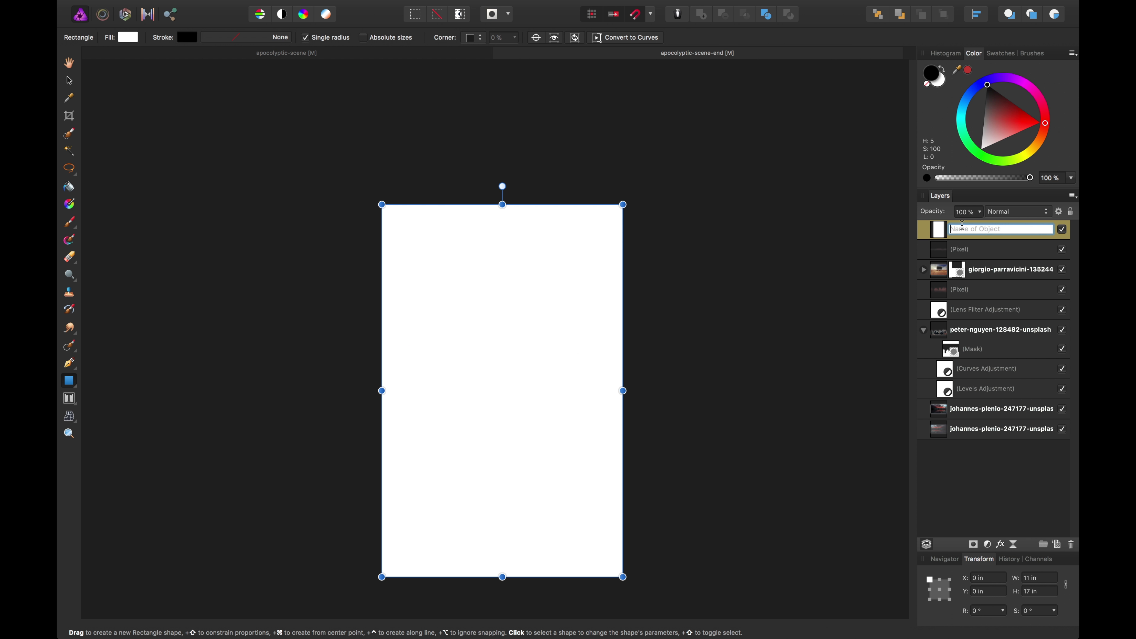
text(65% blue soft light)
key(Return)
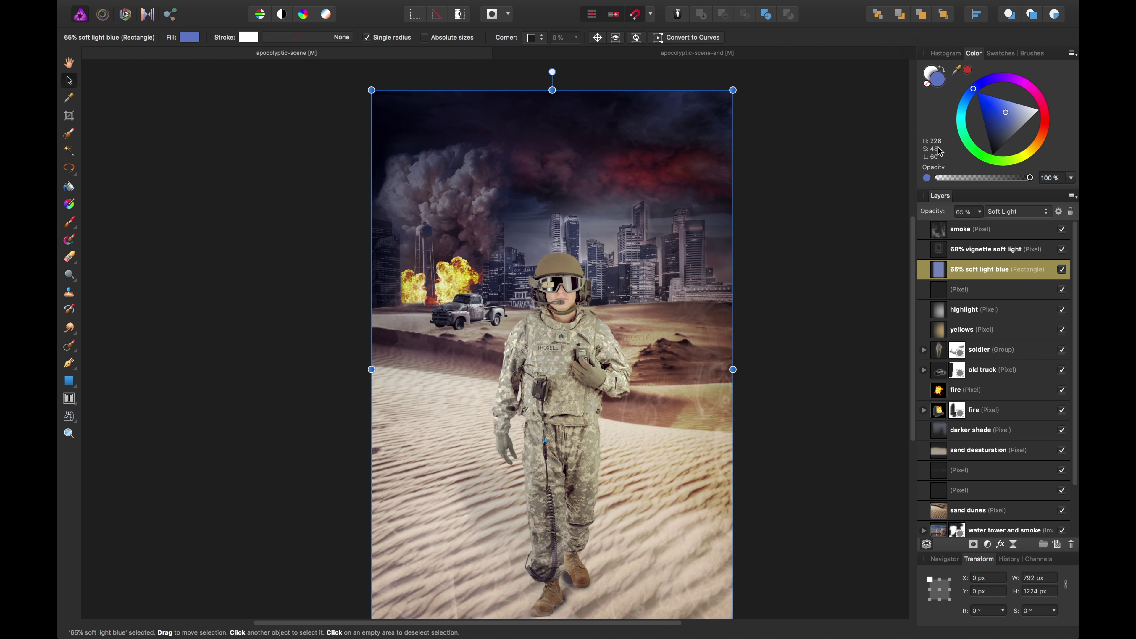
Copy the hex colour code of the 65% soft light blue rectangle in the apocolyptic-scene document.
double_click(937, 81)
double_click(509, 344)
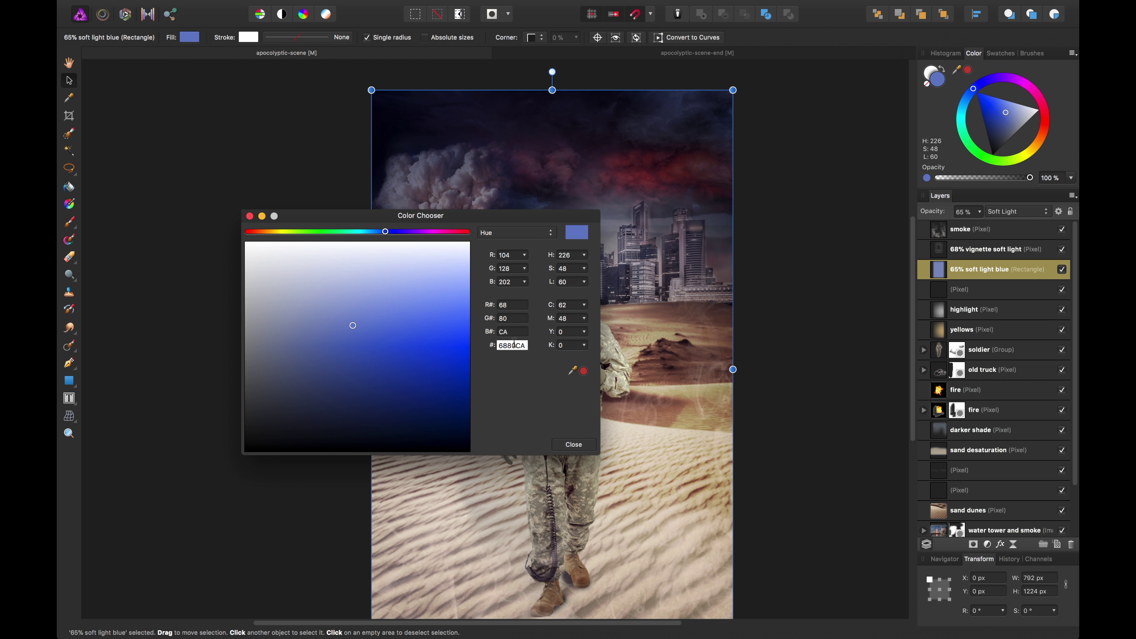
click(574, 443)
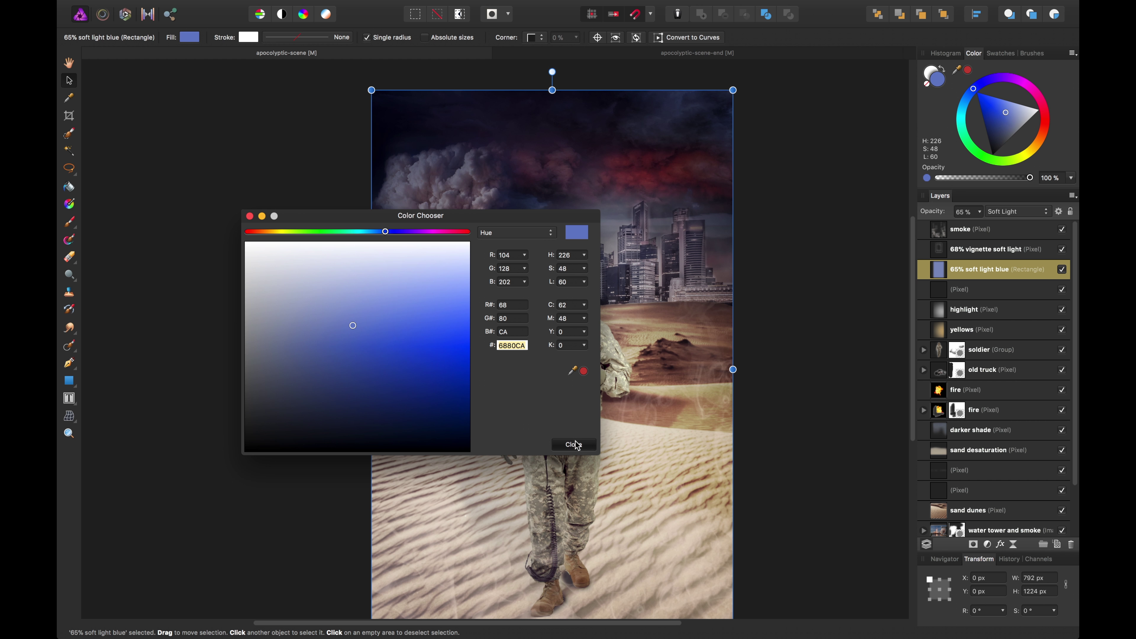
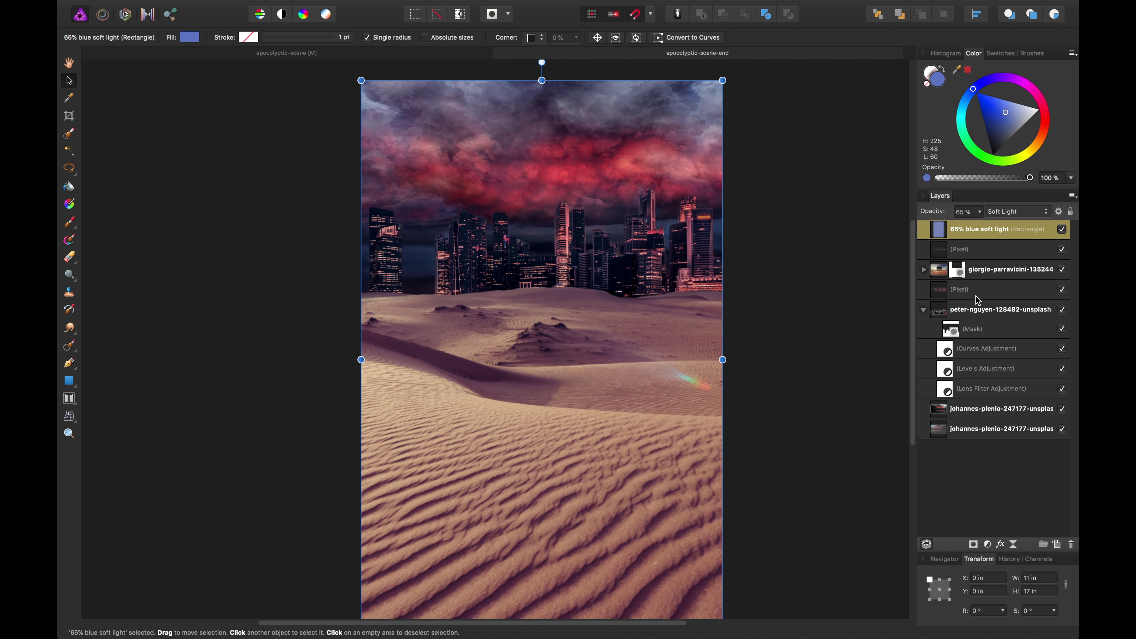
Add a Levels adjustment with a 4% black level and 97% white level, nested inside the dunes layer.
click(983, 272)
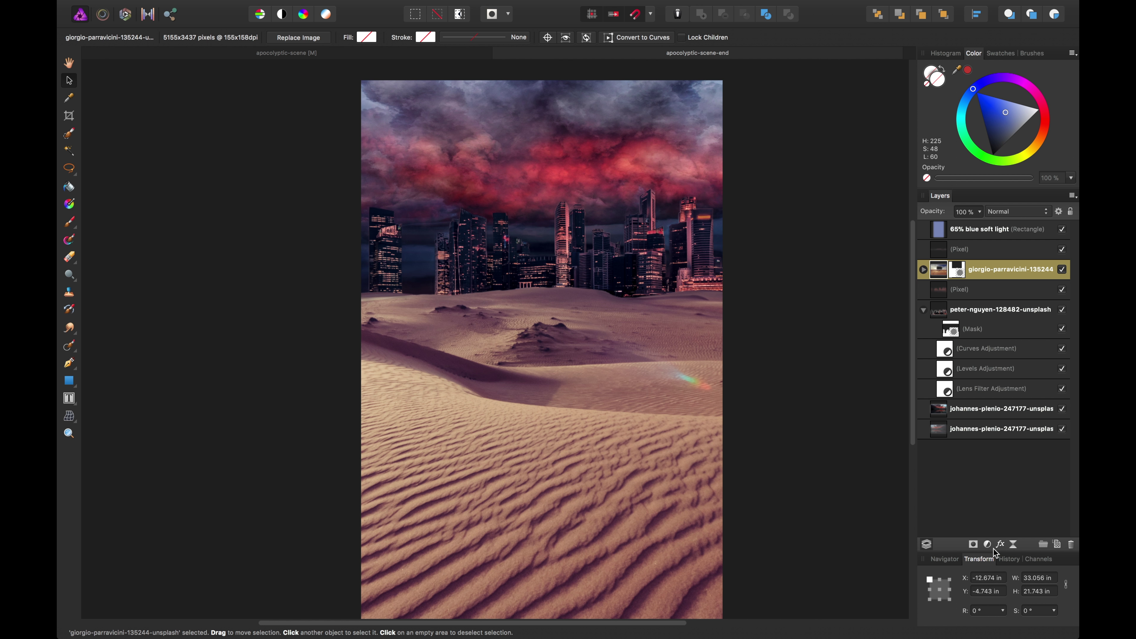
click(987, 544)
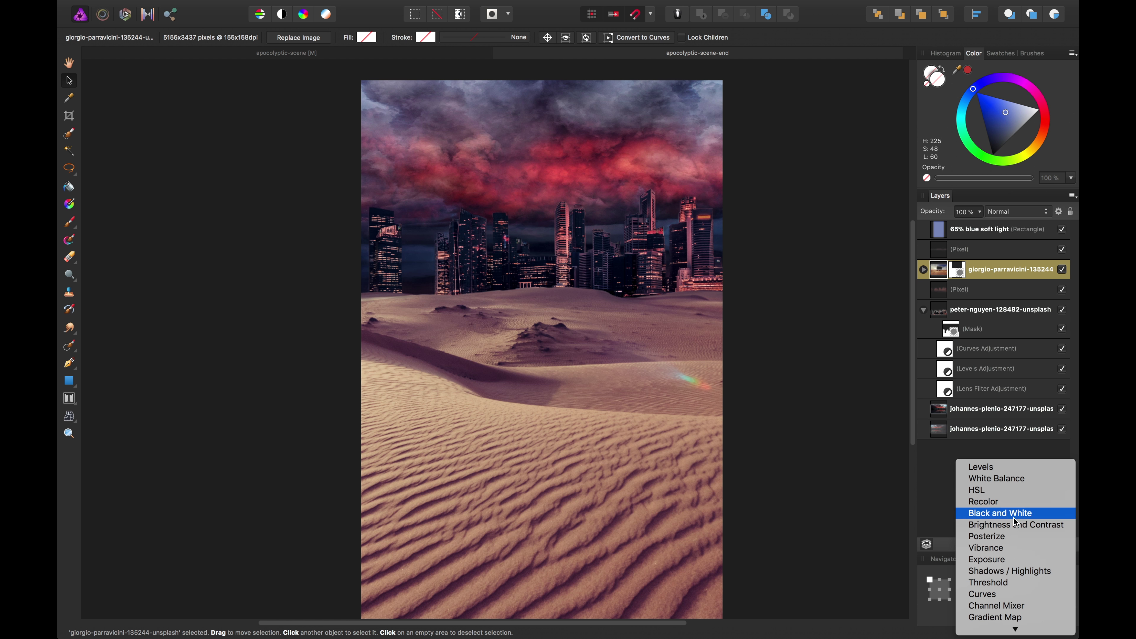
click(997, 467)
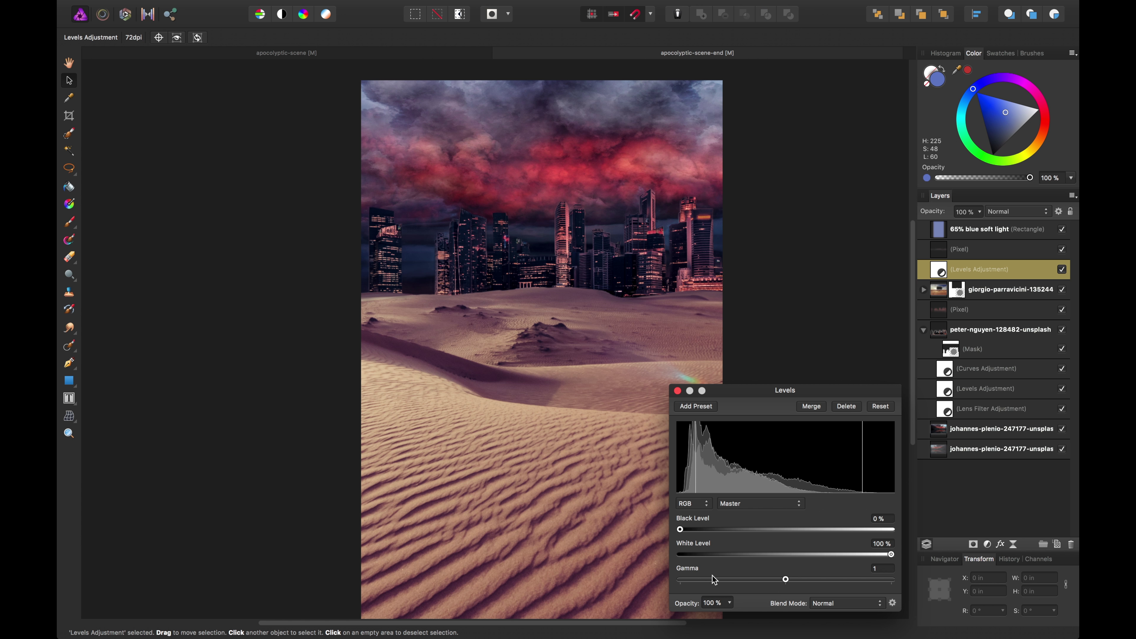
click(690, 531)
drag(892, 554, 886, 555)
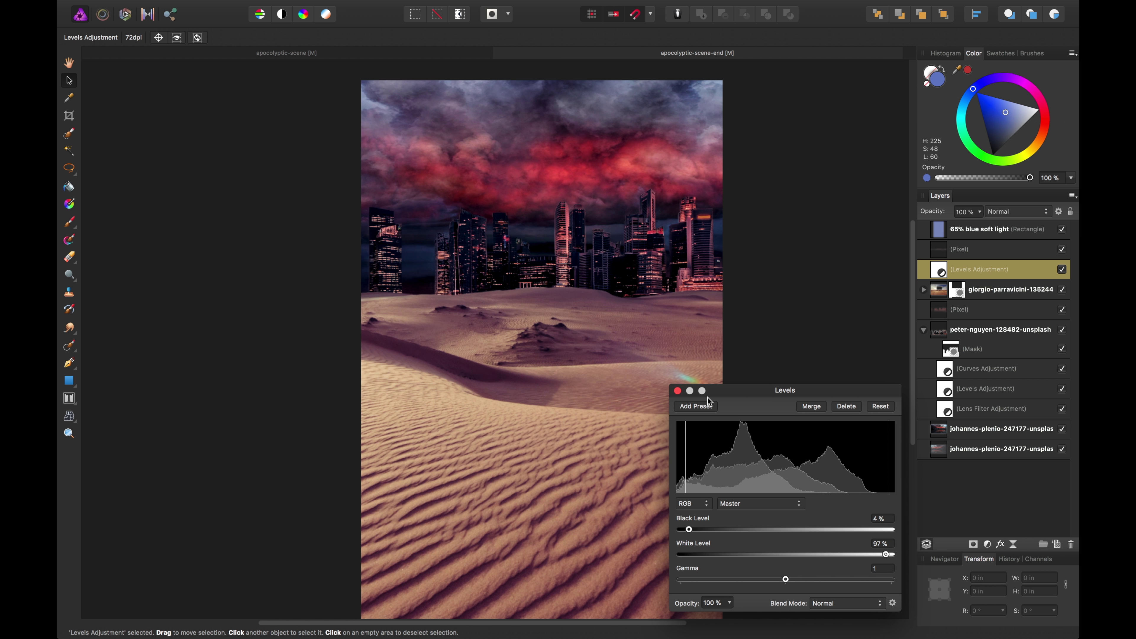
click(678, 391)
drag(951, 271, 977, 317)
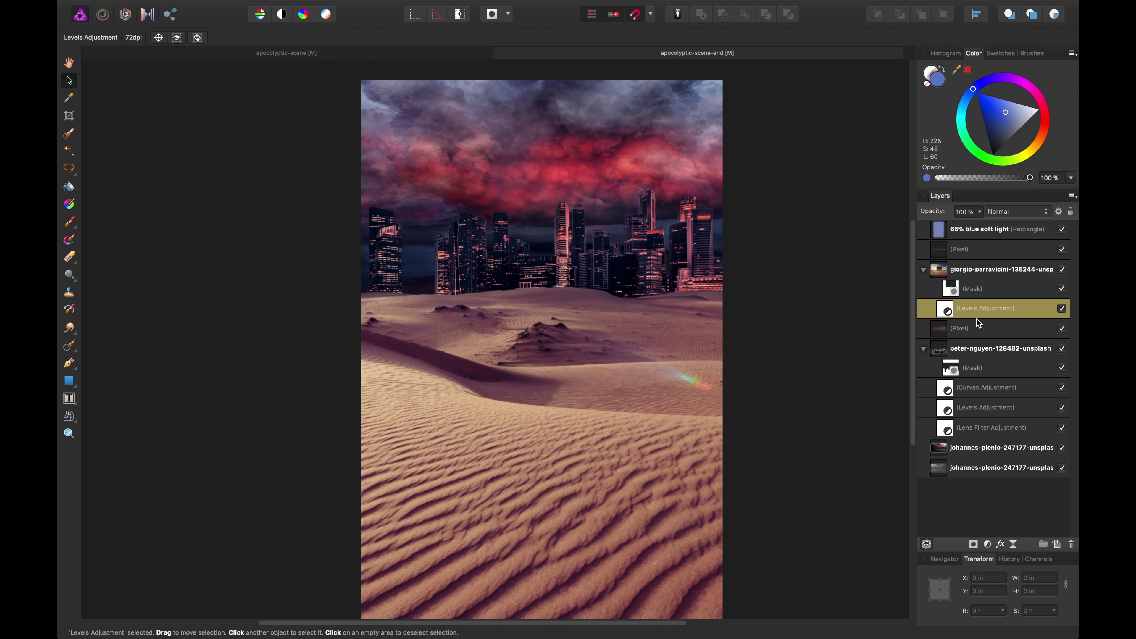
Add a Curves adjustment with a gentle S-curve to the dunes layer, darkening the shadows and lifting the highlights.
click(988, 544)
click(1004, 610)
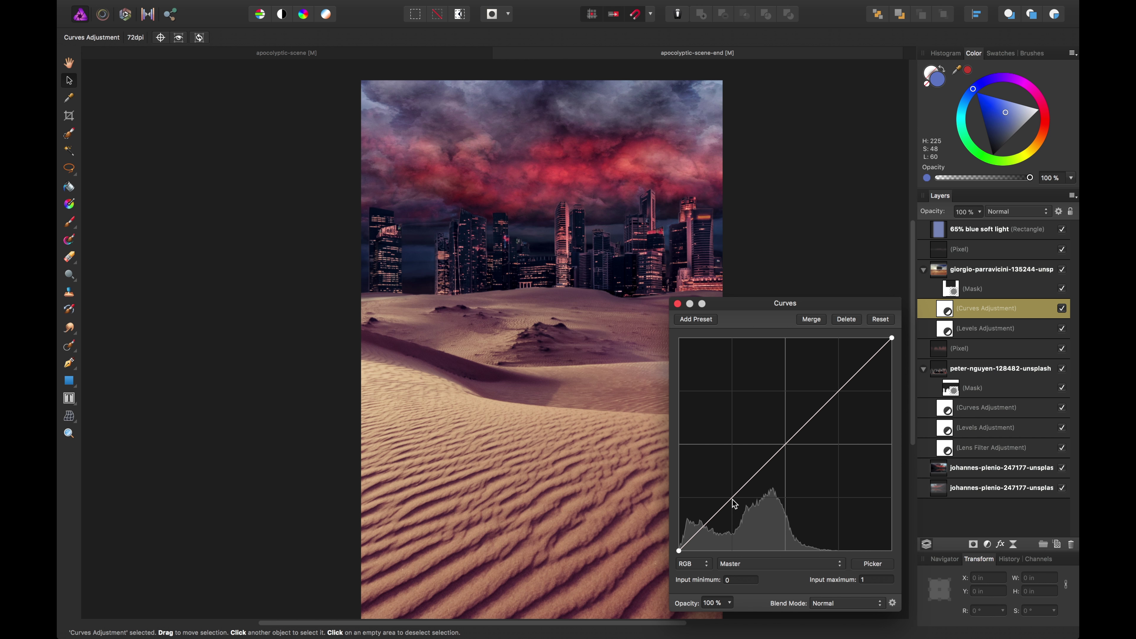
drag(845, 388, 844, 376)
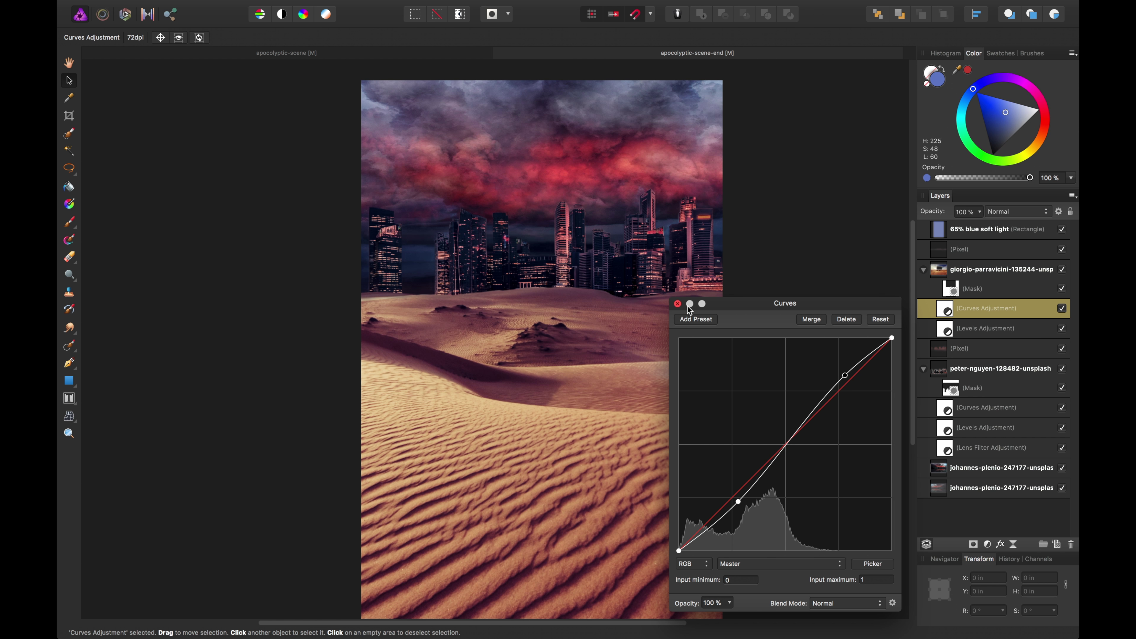
click(677, 304)
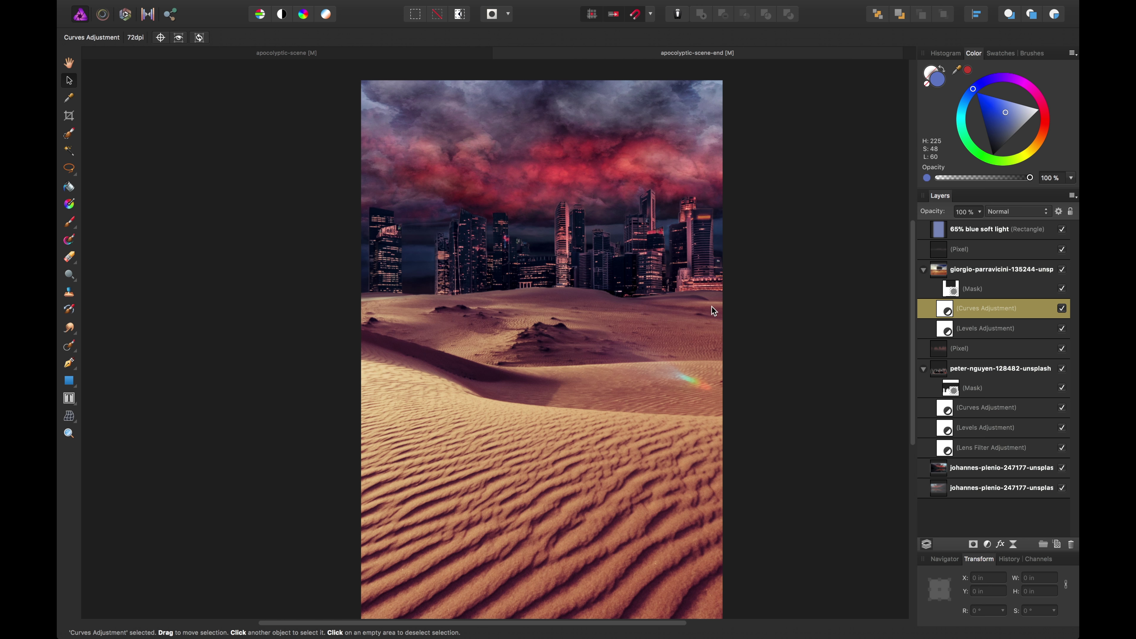
Examine the adjusted dunes within the whole composition and compare them with the finished apocolyptic-scene document.
key(space)
drag(746, 312, 738, 358)
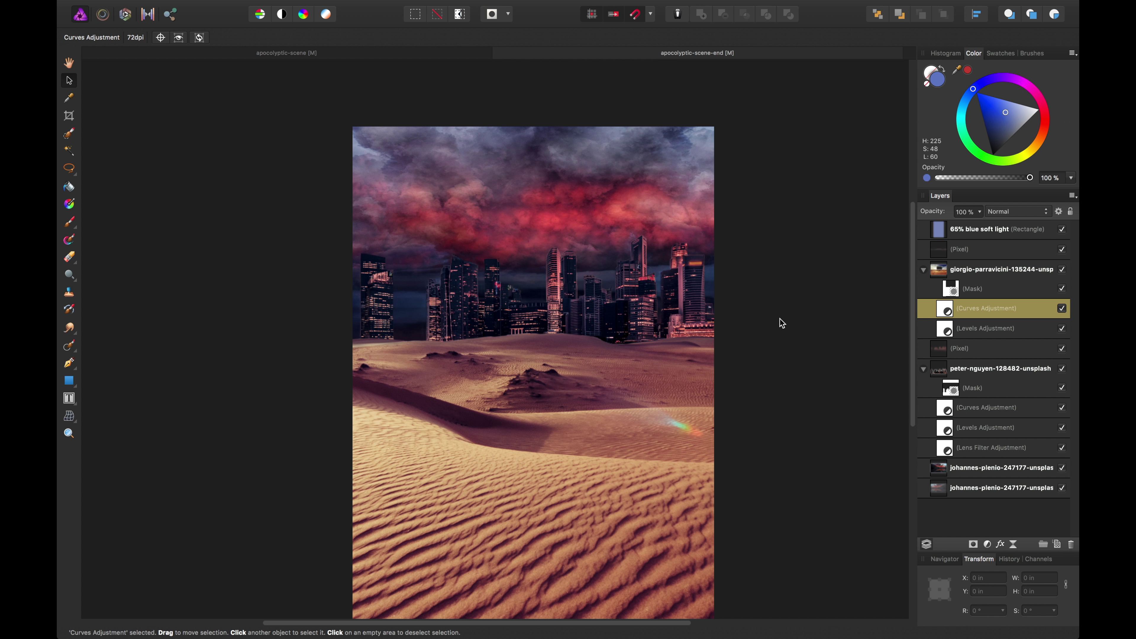
click(782, 323)
scroll(773, 330, down, 2)
key(m)
key(space)
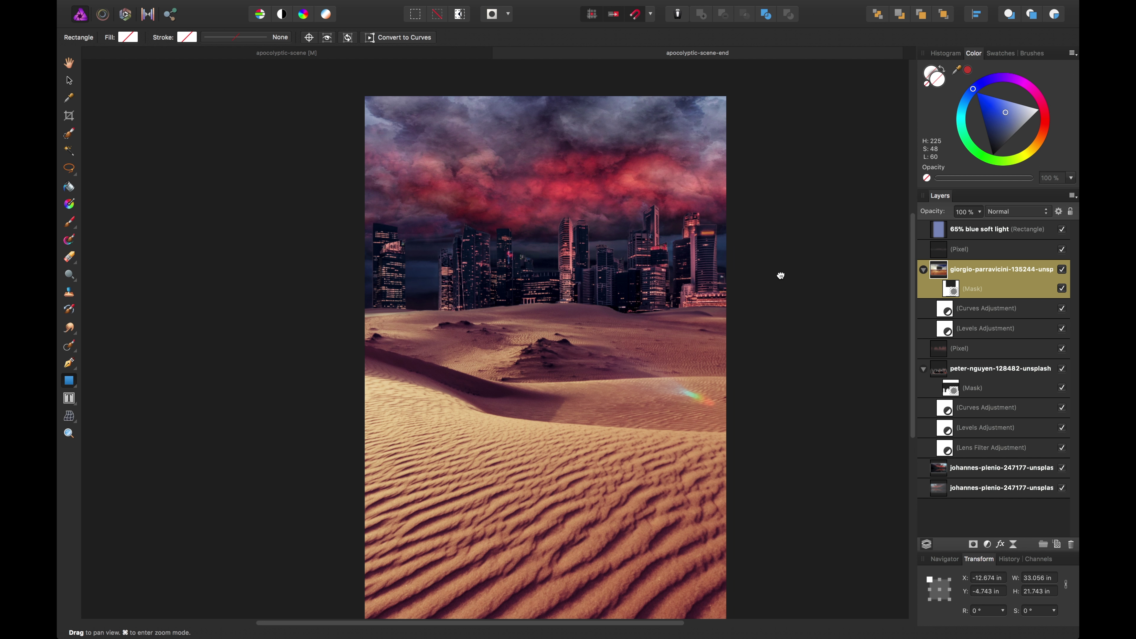
scroll(781, 276, up, 2)
key(v)
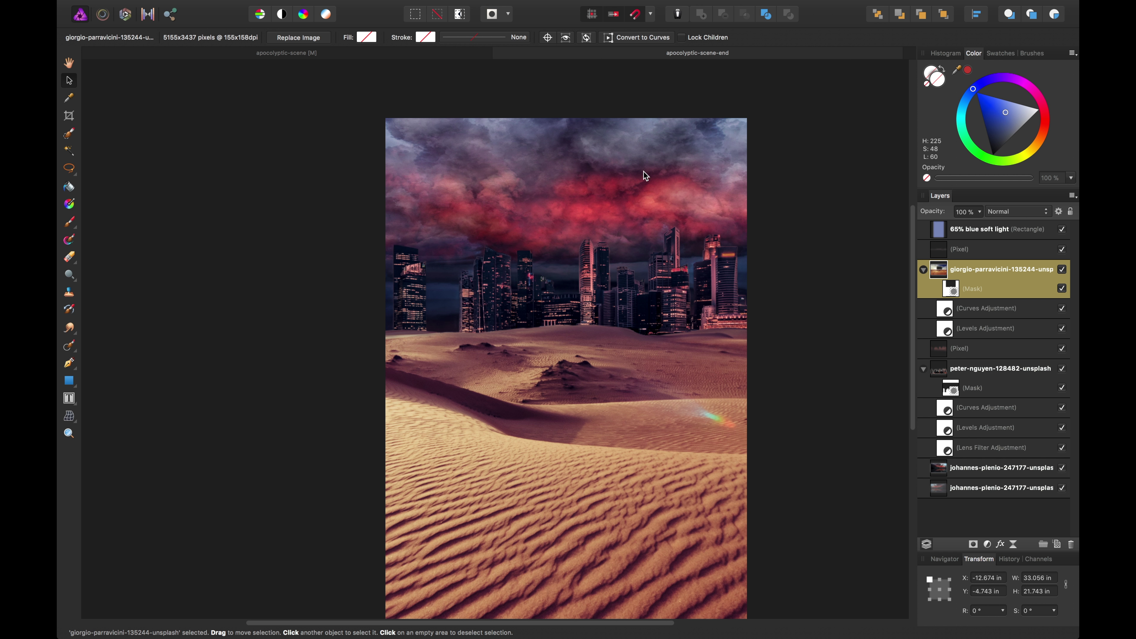
click(409, 52)
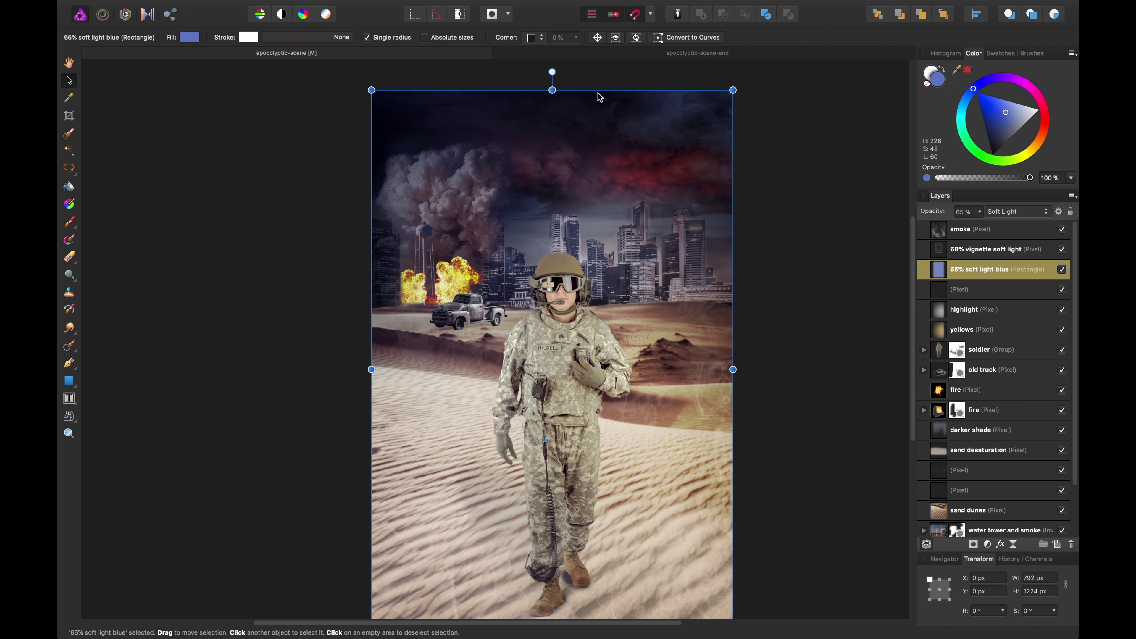
click(671, 57)
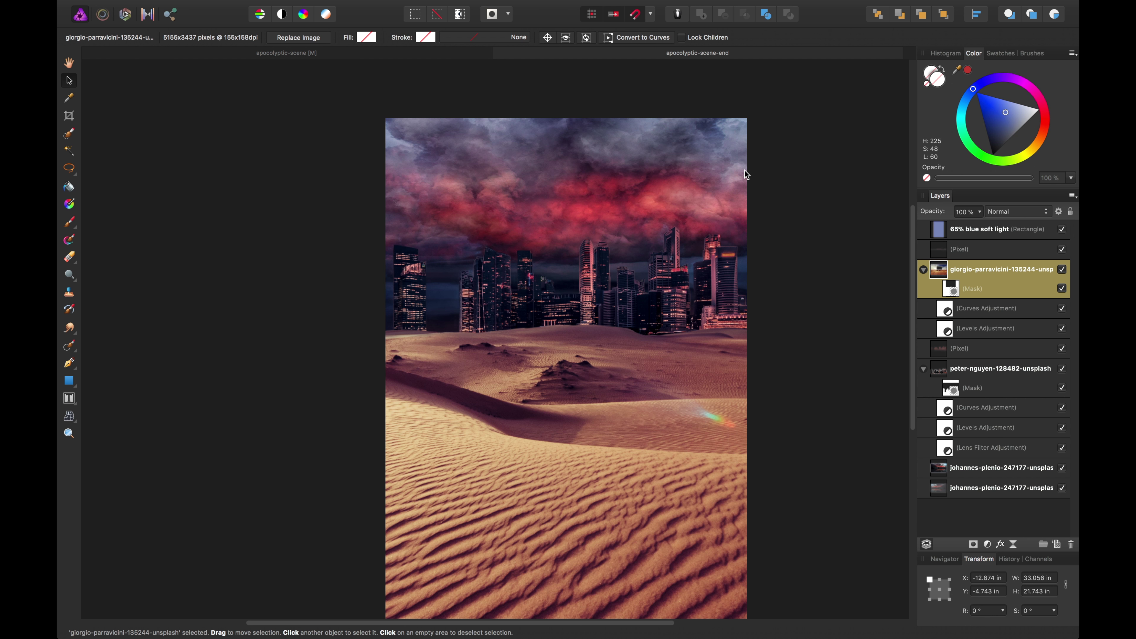
Collapse the dunes and skyline layers, and check the smoke area in the apocolyptic-scene document before returning to apocolyptic-scene-end.
click(924, 270)
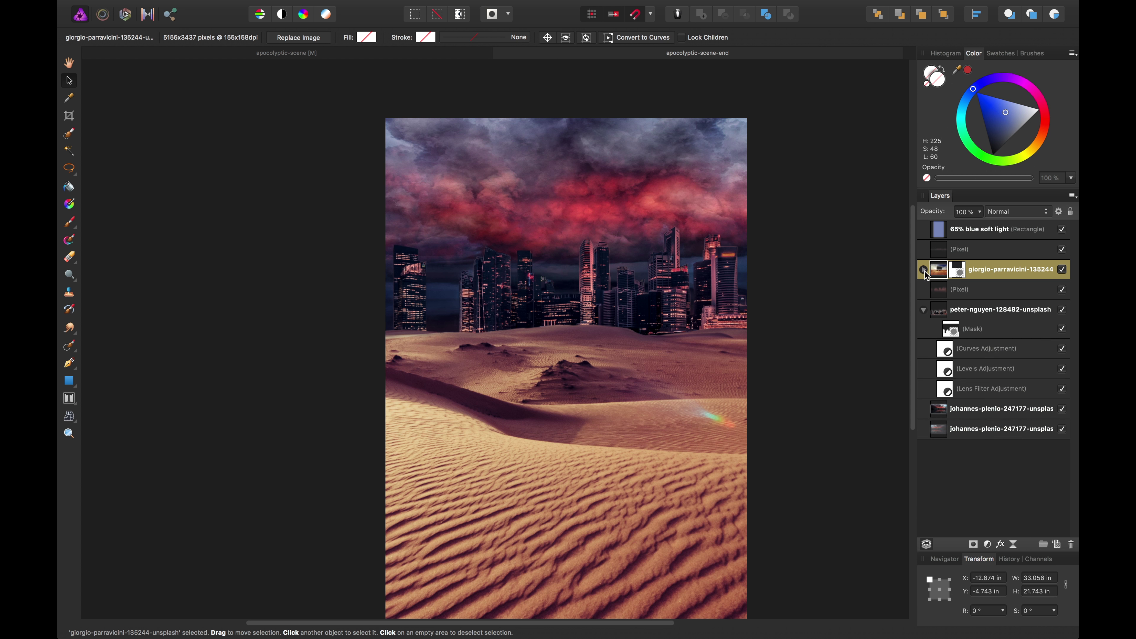
click(924, 310)
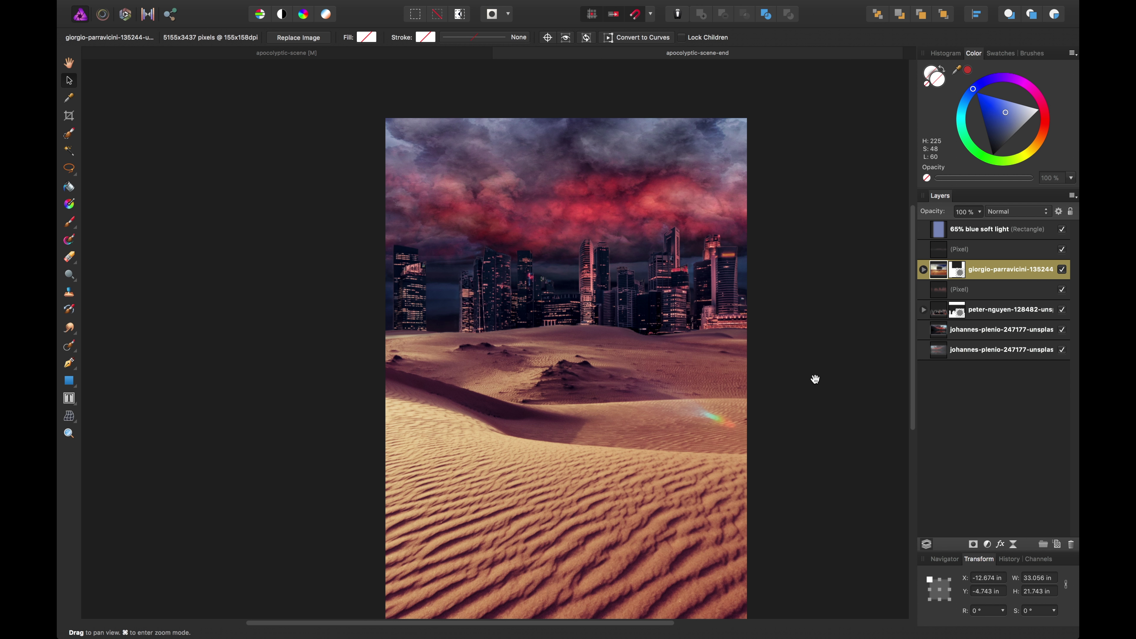
scroll(814, 378, down, 3)
click(342, 57)
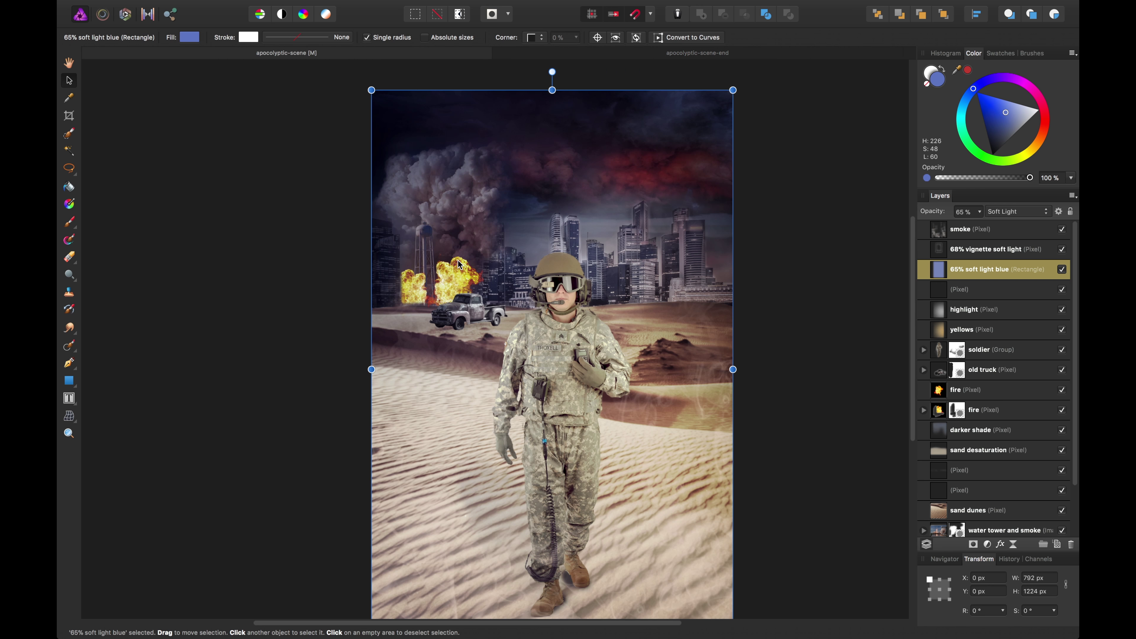
click(452, 224)
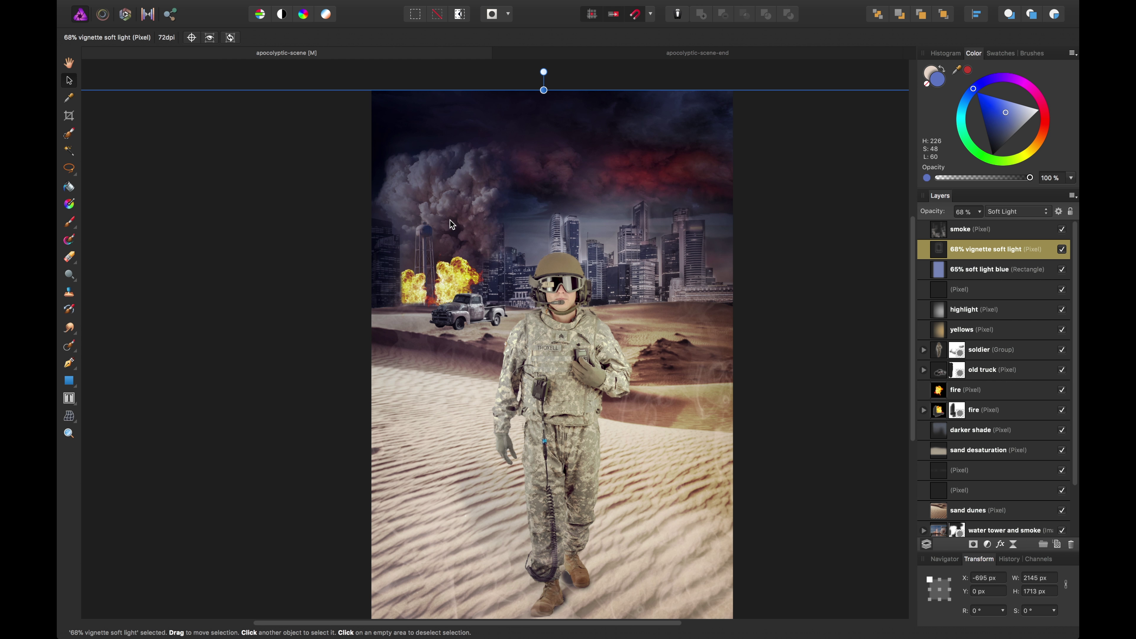
click(693, 56)
scroll(769, 202, up, 1)
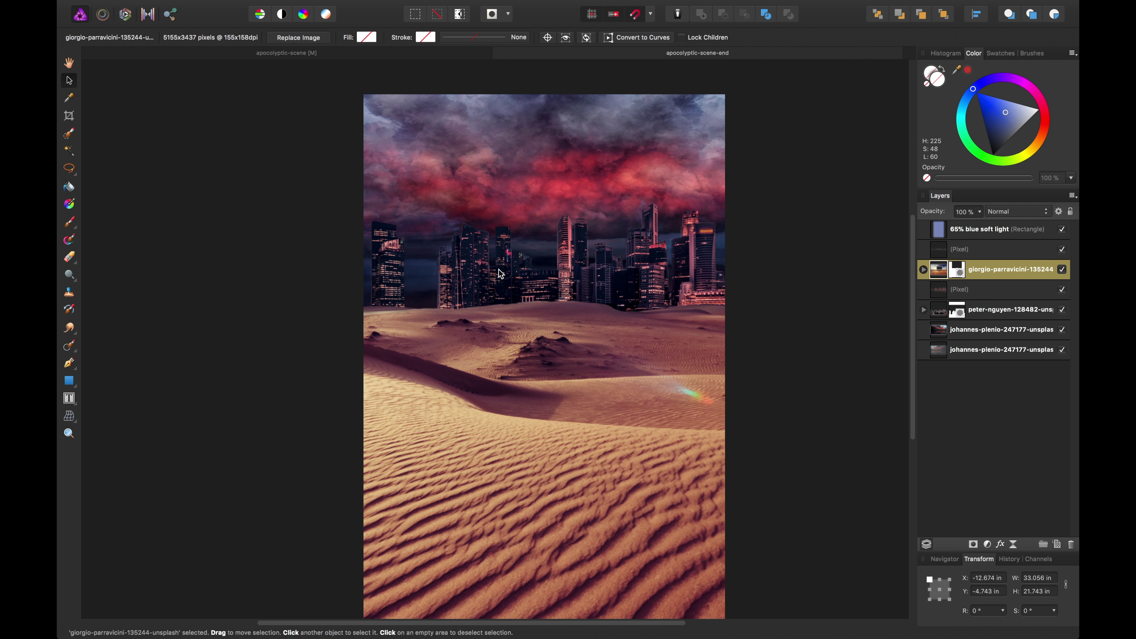
Place the spacex-549326-unsplash image at about 12 by 8 in, with its smoke and water tower over the left side of the skyline.
click(165, 7)
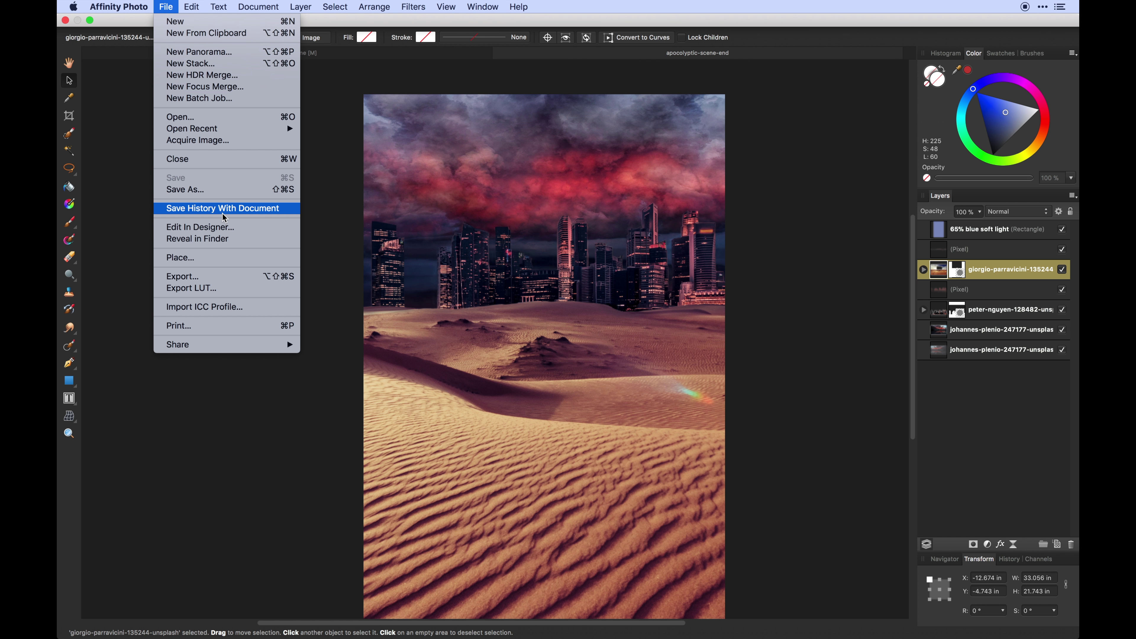
click(211, 267)
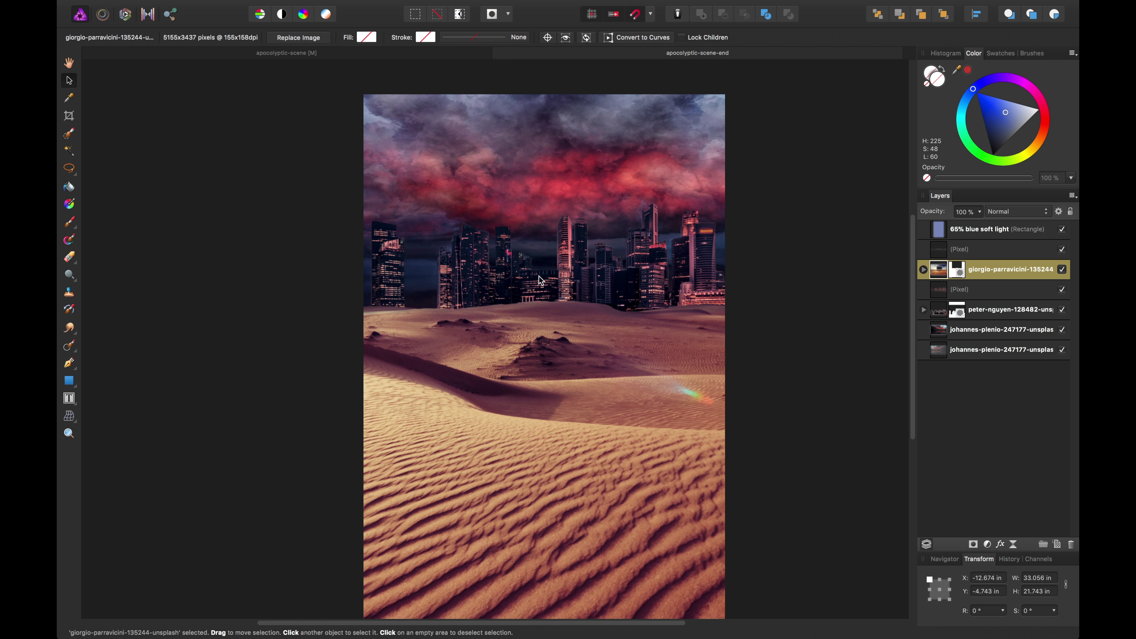
click(515, 85)
click(516, 106)
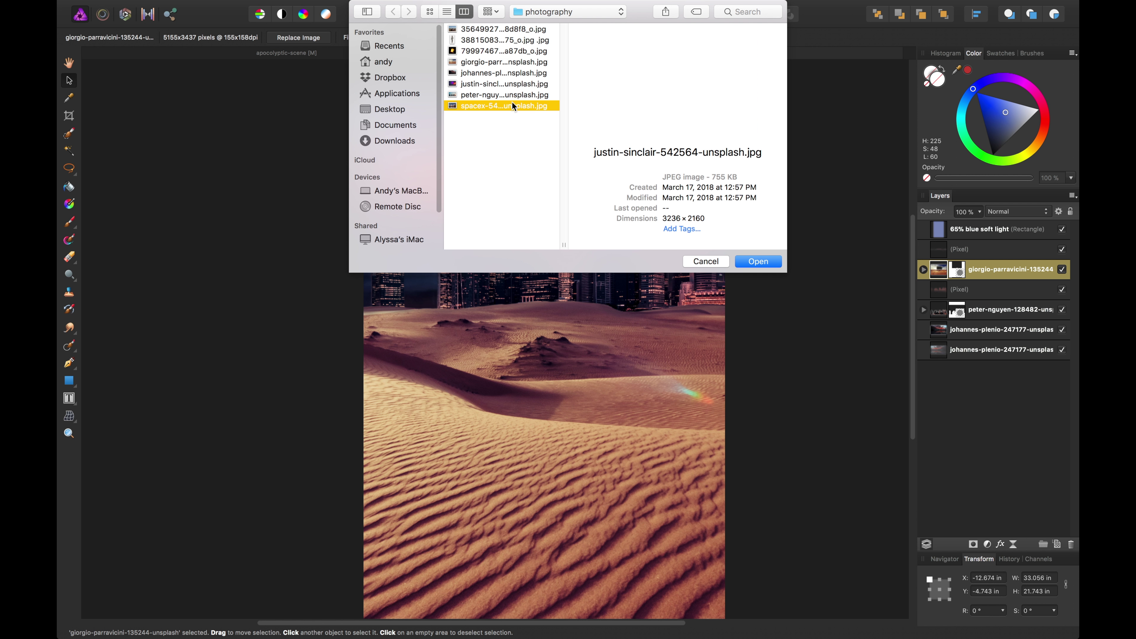
click(757, 261)
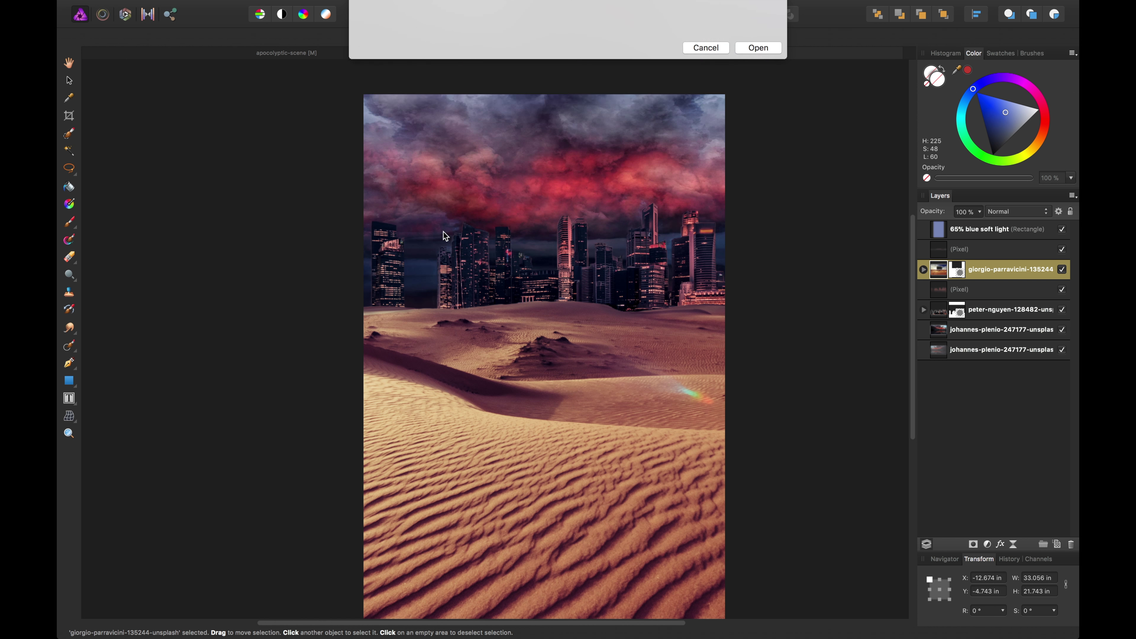
drag(289, 117, 680, 380)
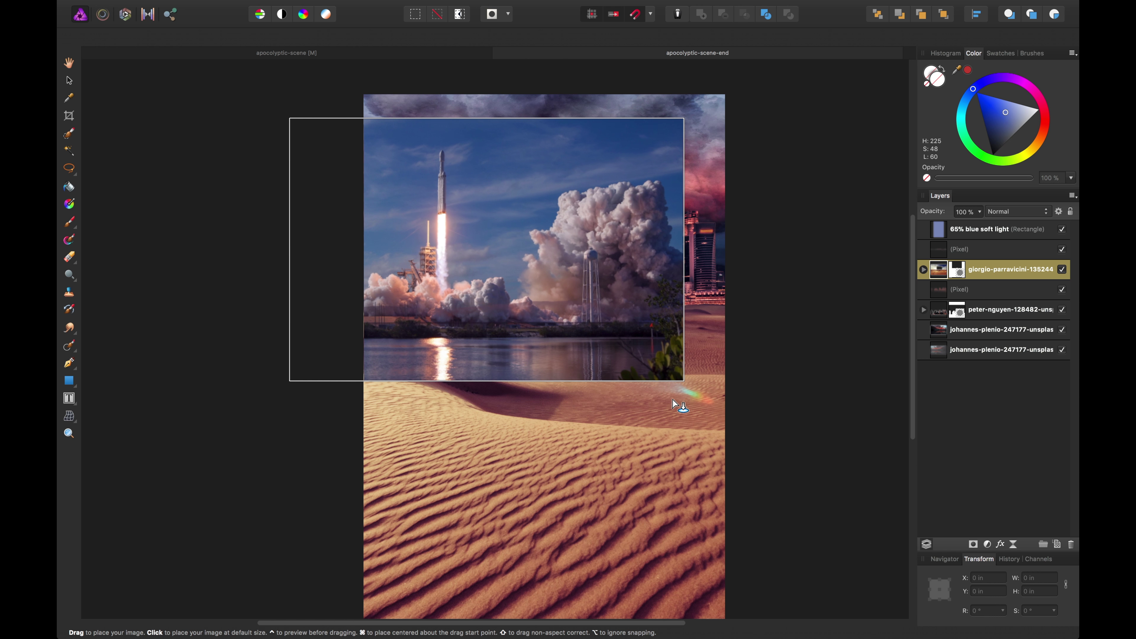
drag(612, 220, 452, 252)
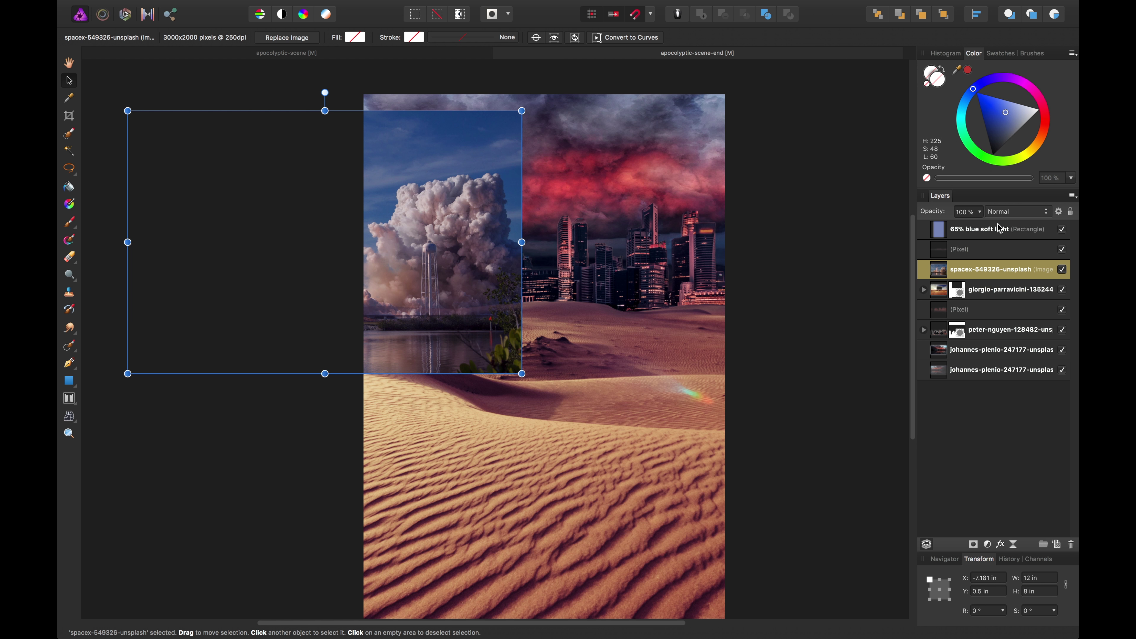
Open the rocket image's blend options and lower the start of the source layer range to 11% in and 0% out.
click(1059, 212)
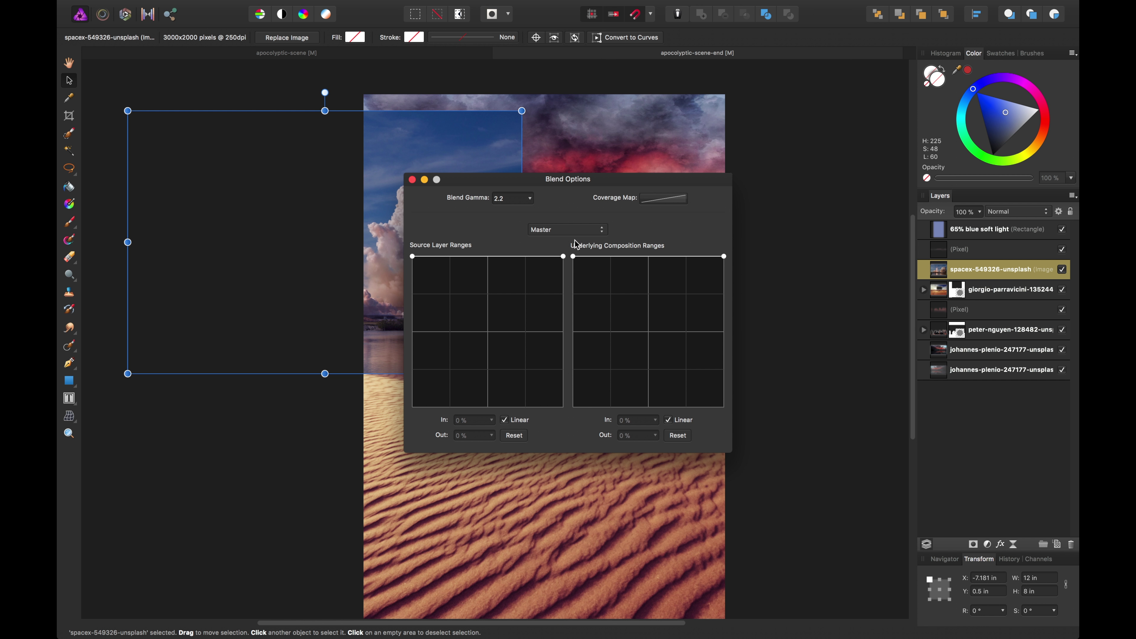
drag(566, 188, 833, 120)
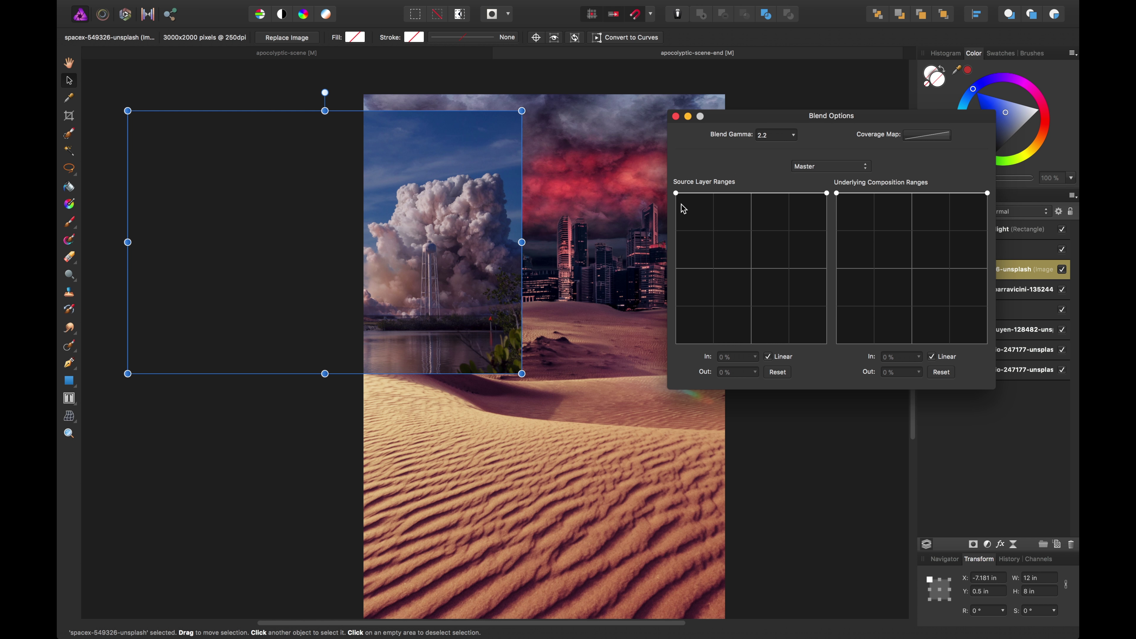
drag(676, 194, 692, 334)
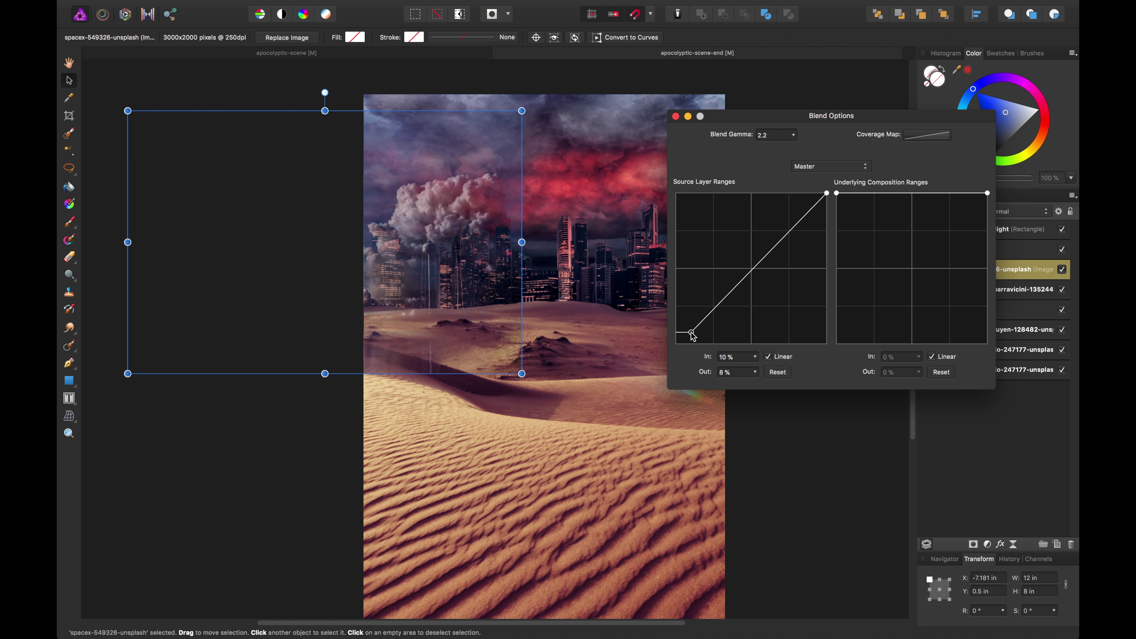
drag(826, 193, 835, 141)
drag(694, 334, 695, 376)
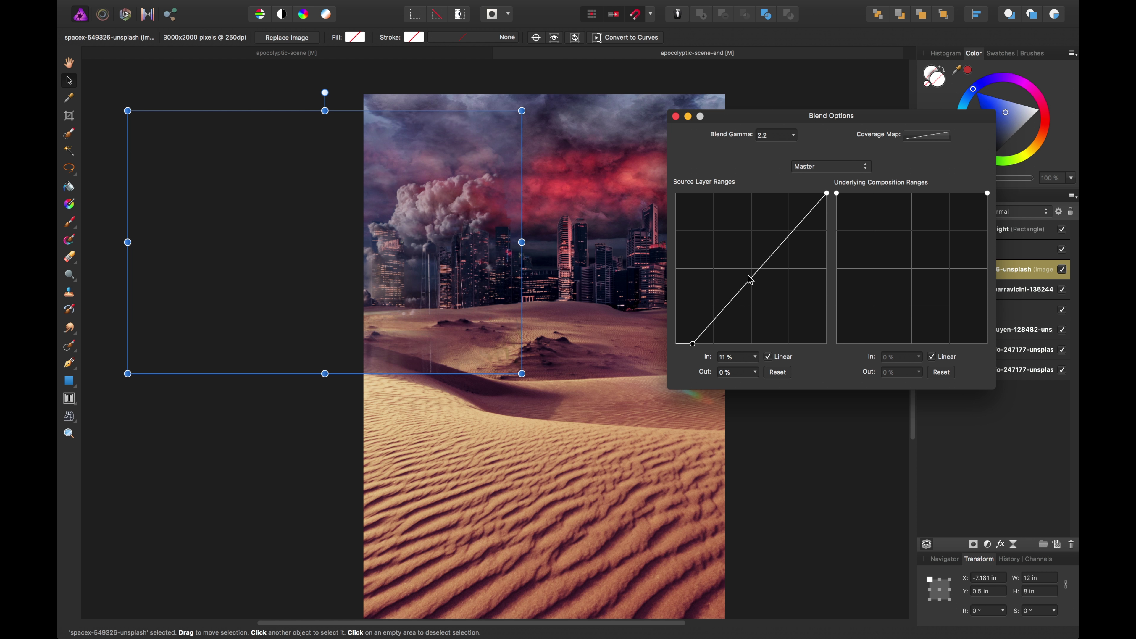
Adjust the rocket image's source layer range, setting its midpoint to 57% in and 44% out, and close the blend options.
mouse_move(750, 280)
mouse_down()
mouse_move(762, 247)
mouse_move(752, 207)
mouse_move(779, 294)
mouse_move(760, 270)
mouse_up()
drag(694, 344, 668, 180)
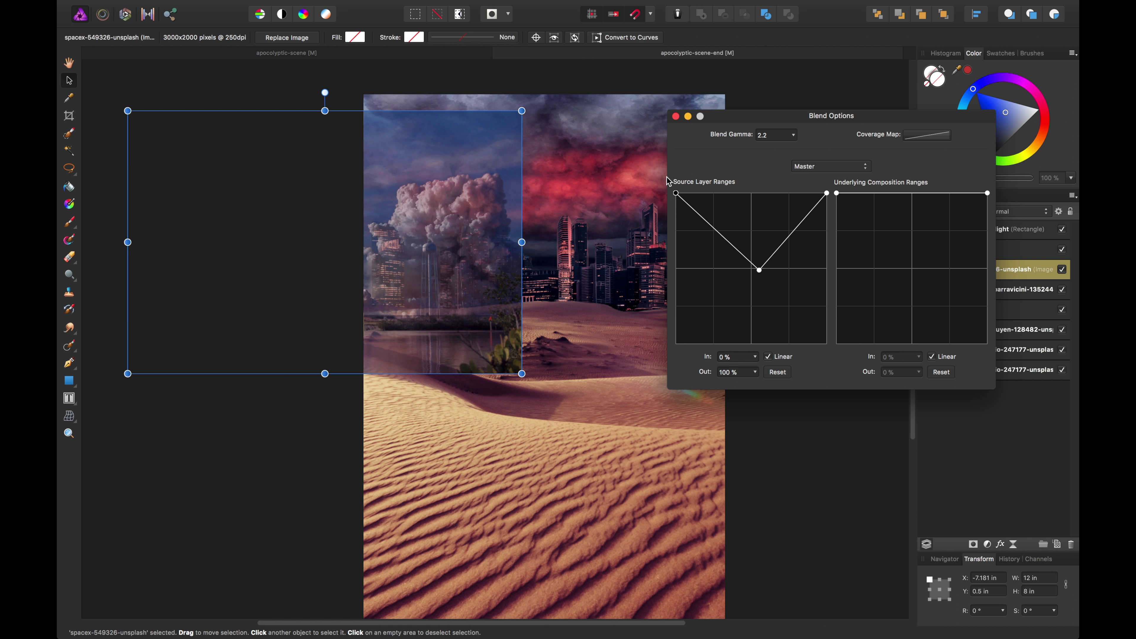
mouse_move(825, 202)
mouse_down()
mouse_move(825, 297)
mouse_move(827, 194)
mouse_up()
drag(761, 272, 749, 272)
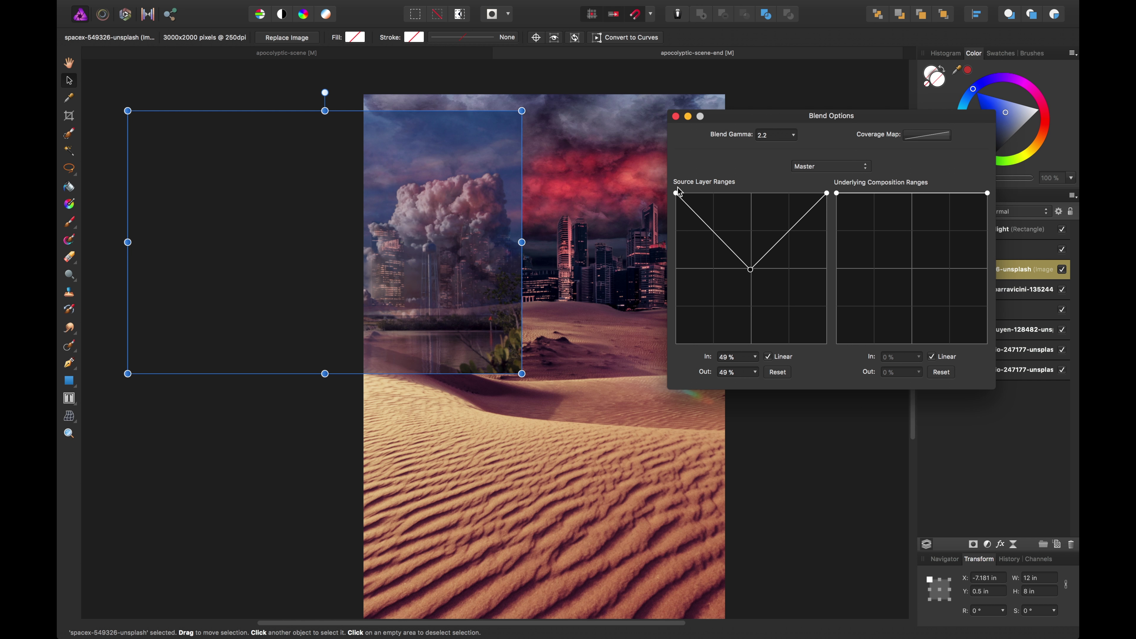
drag(676, 194, 679, 348)
mouse_move(751, 271)
mouse_down()
mouse_move(747, 256)
mouse_move(761, 280)
mouse_move(756, 238)
mouse_move(762, 281)
mouse_up()
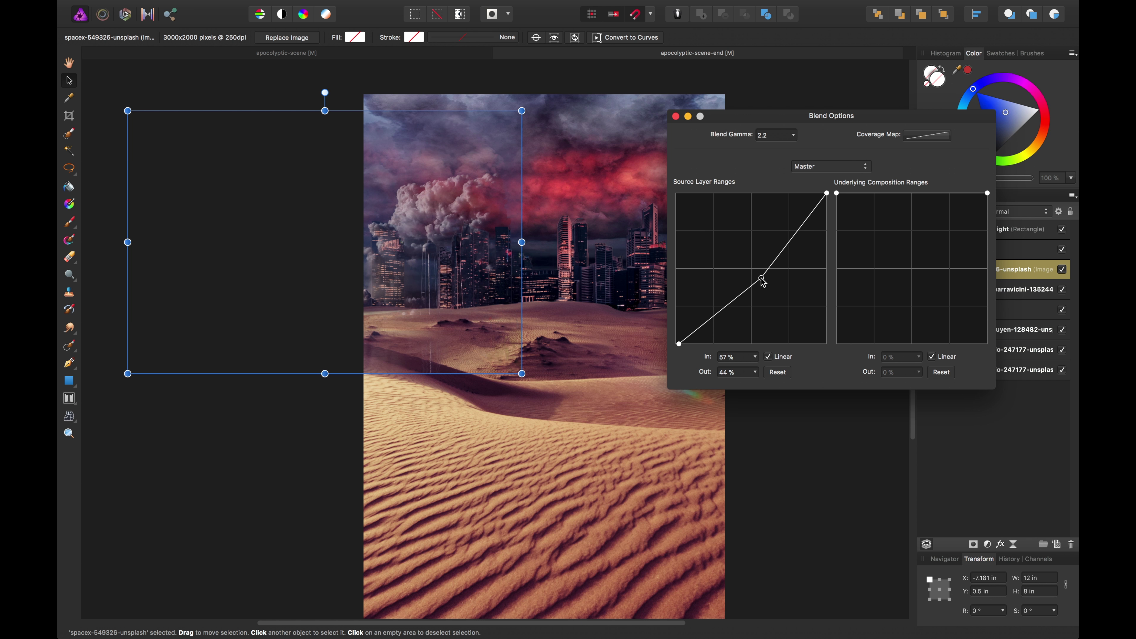
click(676, 116)
Enlarge the rocket image to about 13.6 by 9.1 in and place its smoke above the skyline's left-hand towers.
drag(128, 111, 78, 76)
drag(459, 191, 478, 193)
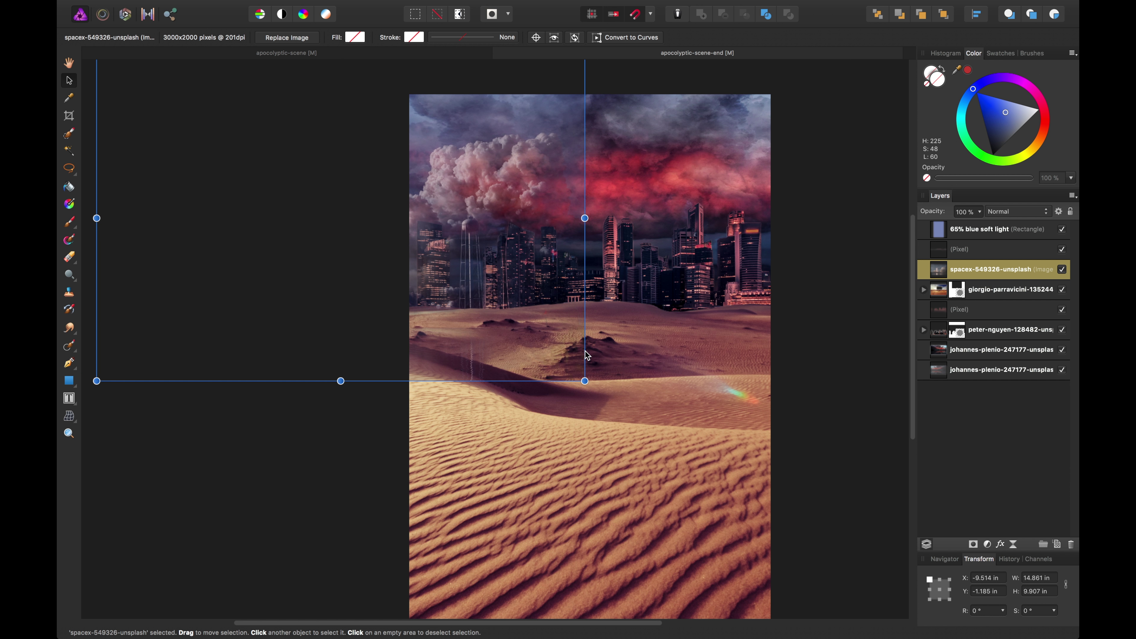
drag(585, 380, 543, 353)
drag(525, 291, 555, 311)
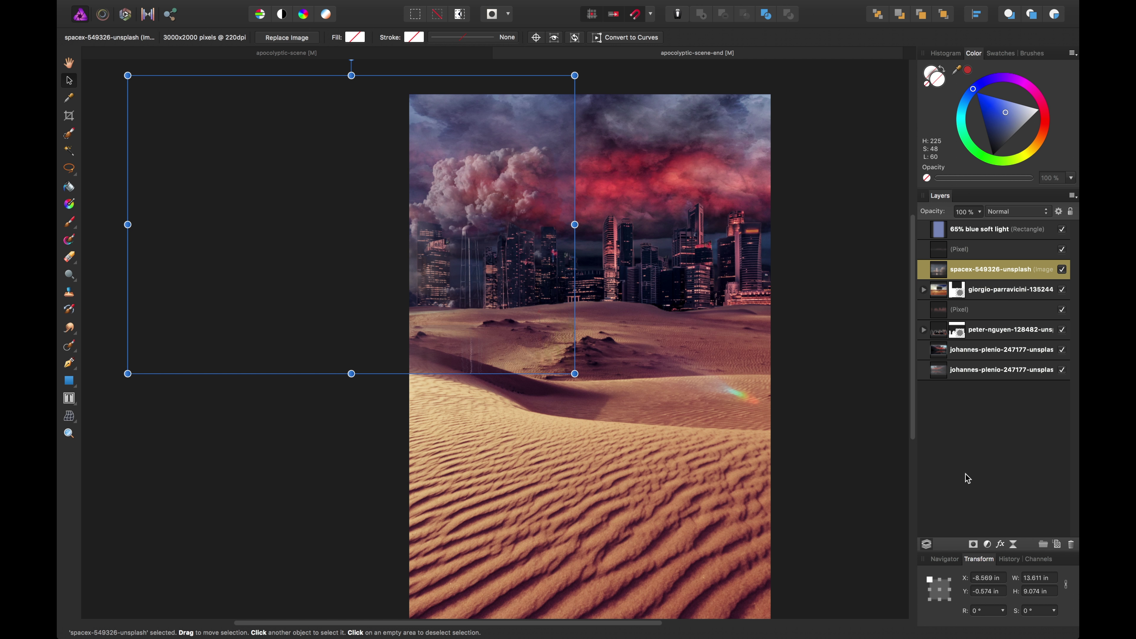
Add a mask to the rocket image and prepare a black Paint Brush at 291.3 px width and 27% hardness.
click(974, 545)
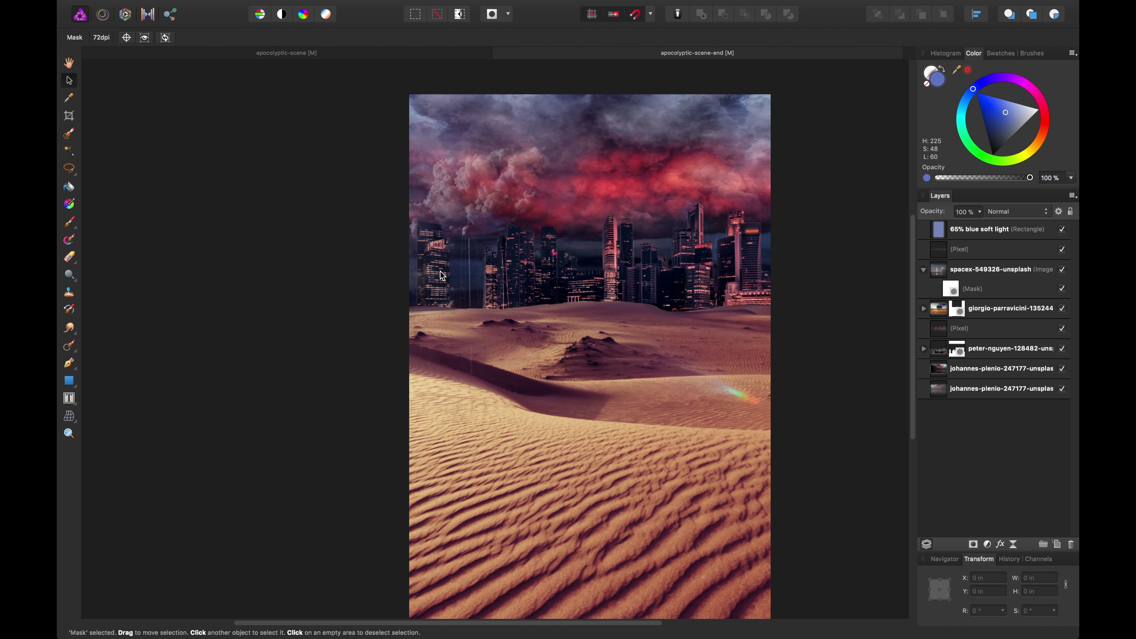
key(b)
key(b)
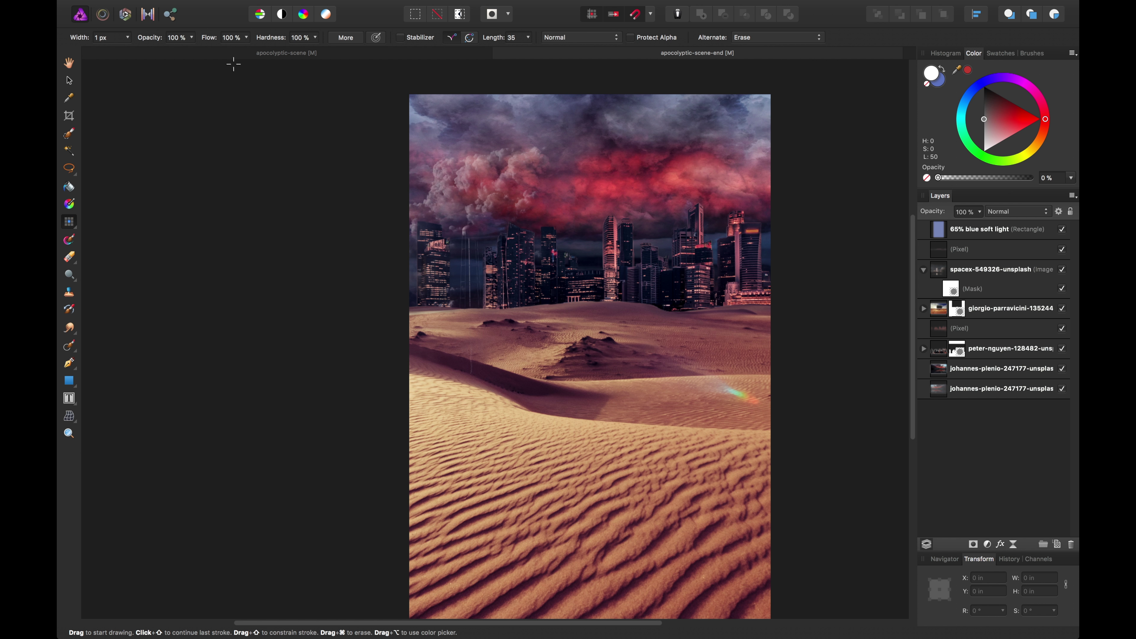
key(b)
key(b)
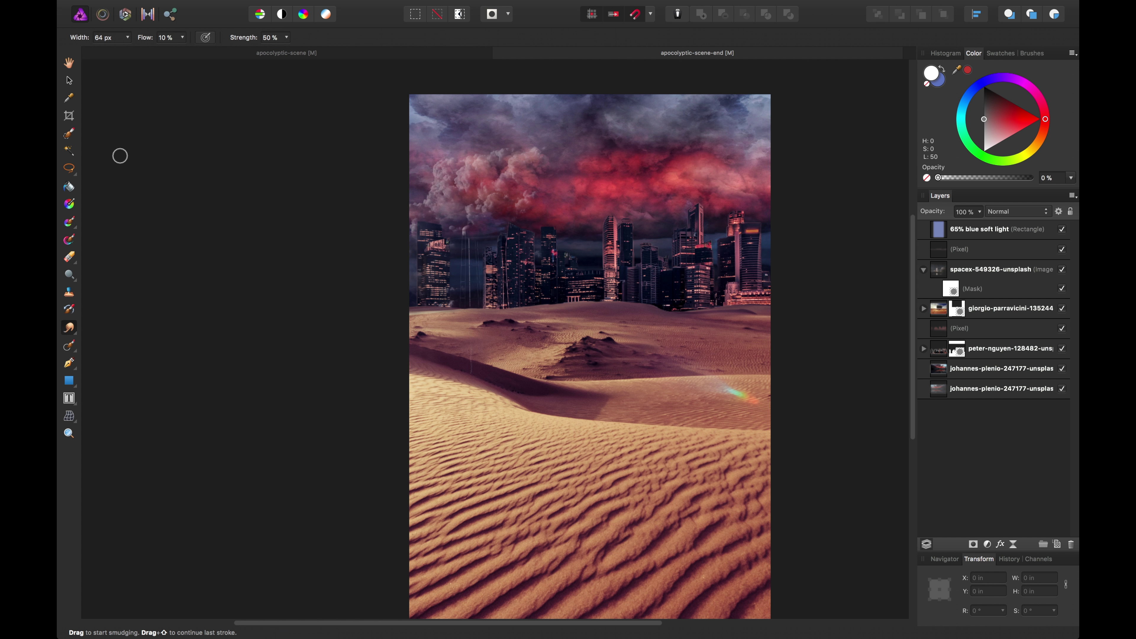
key(b)
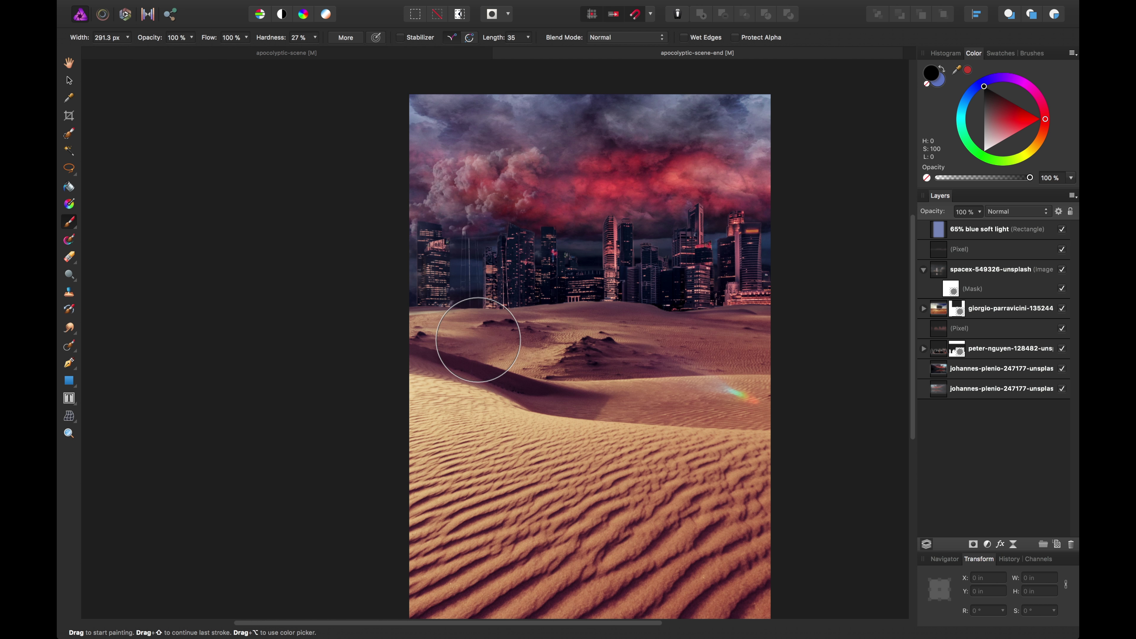
key(super+plus)
key(super+plus)
key(space)
scroll(478, 340, down, 3)
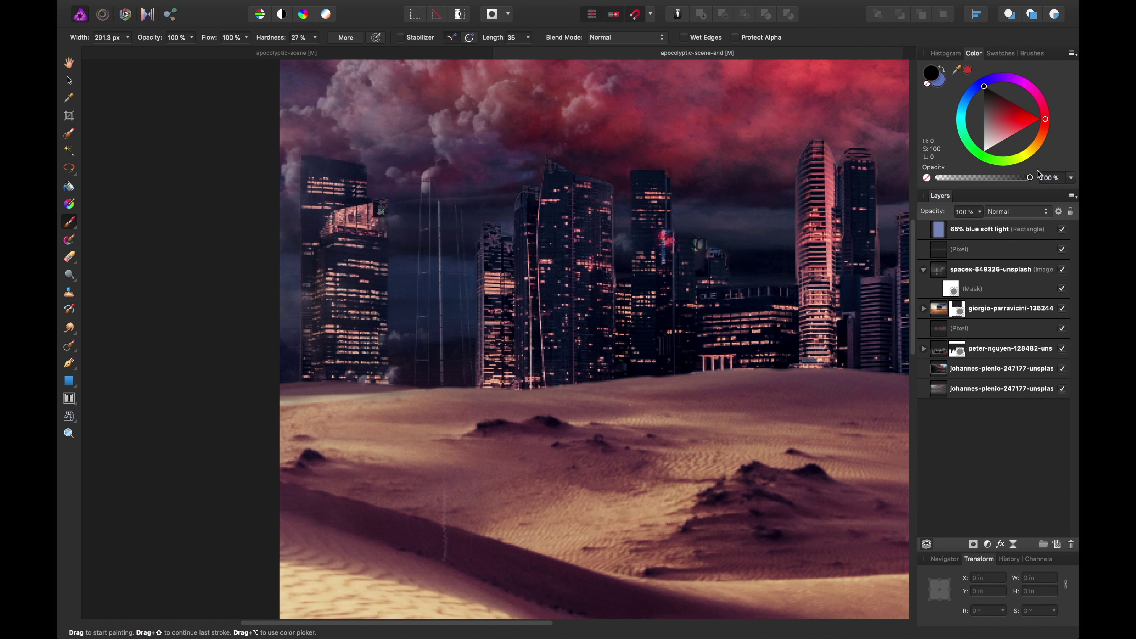
Strengthen the rocket image's source layer blending by setting the midpoint to 52% in and 76% out and raising the start point.
click(968, 273)
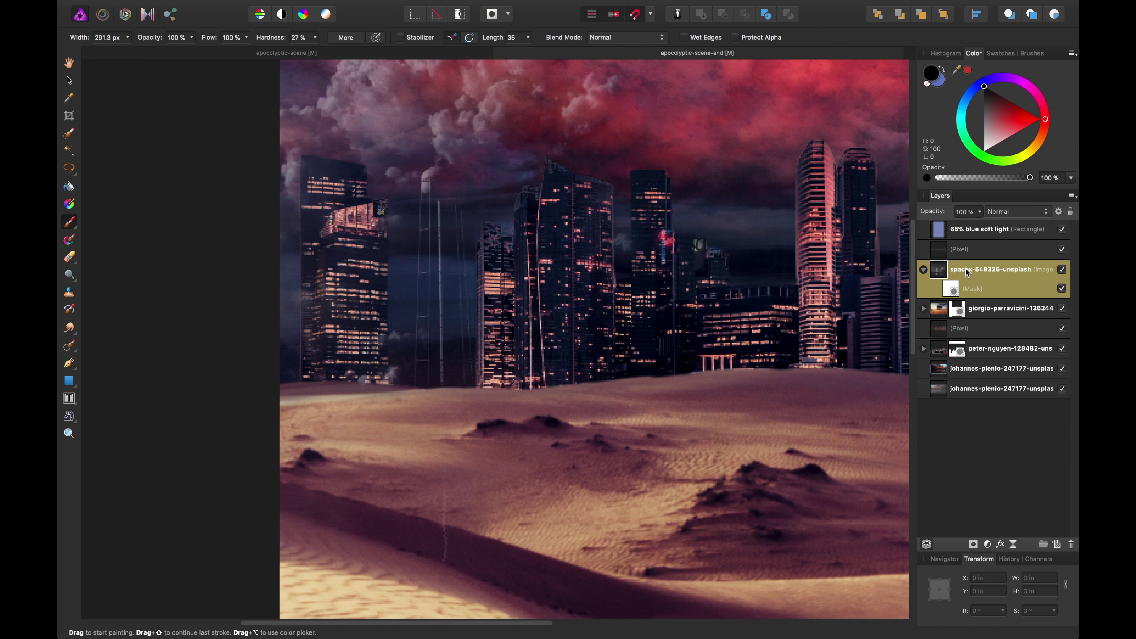
click(1059, 212)
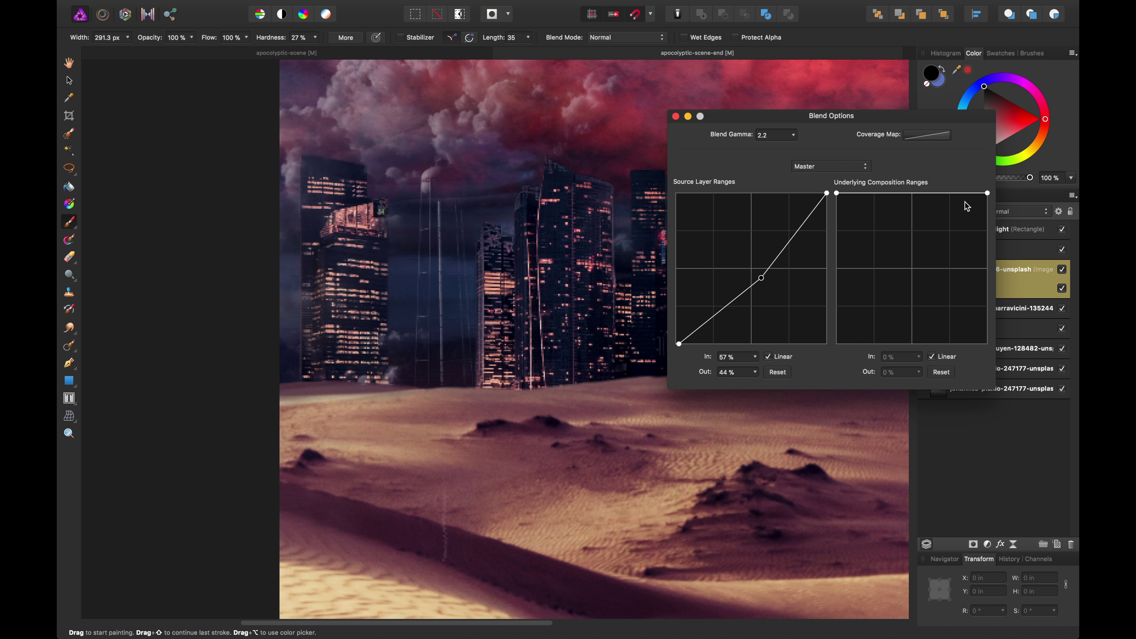
mouse_move(987, 195)
mouse_down()
mouse_move(987, 318)
mouse_move(988, 194)
mouse_up()
drag(837, 226, 780, 127)
drag(895, 191, 922, 143)
drag(764, 280, 755, 229)
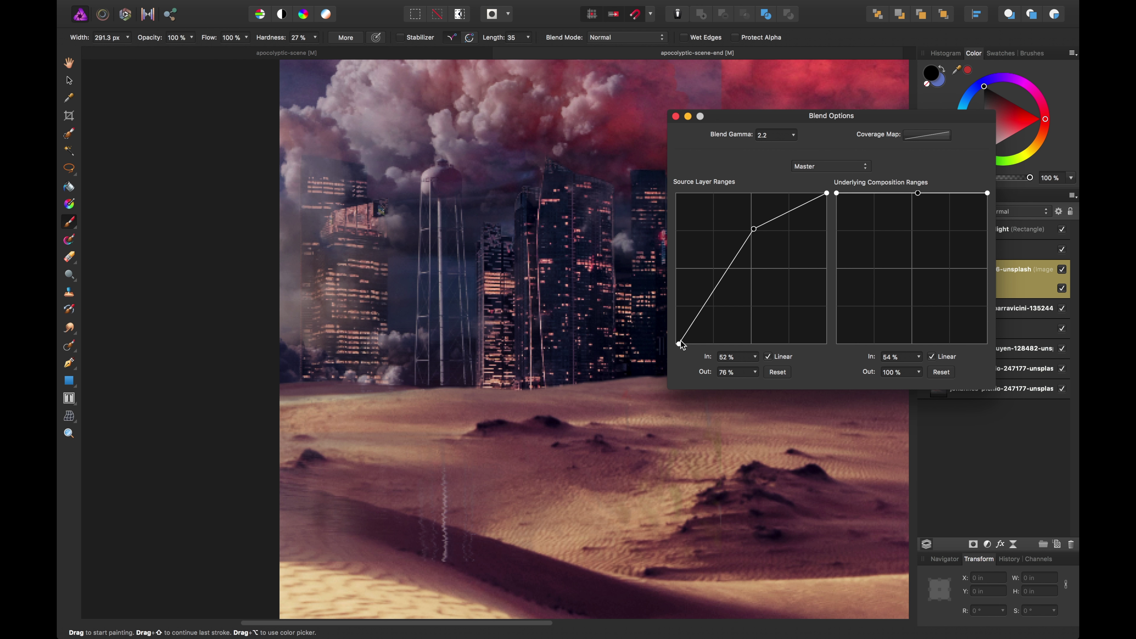
drag(681, 343, 679, 278)
click(676, 116)
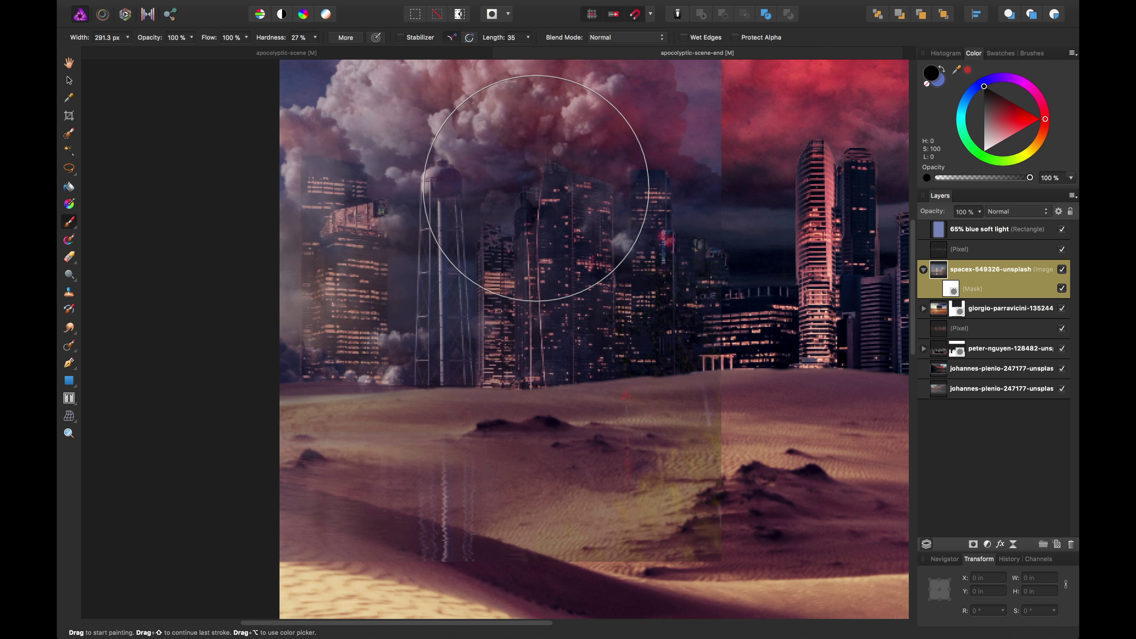
scroll(573, 196, up, 1)
drag(719, 470, 723, 436)
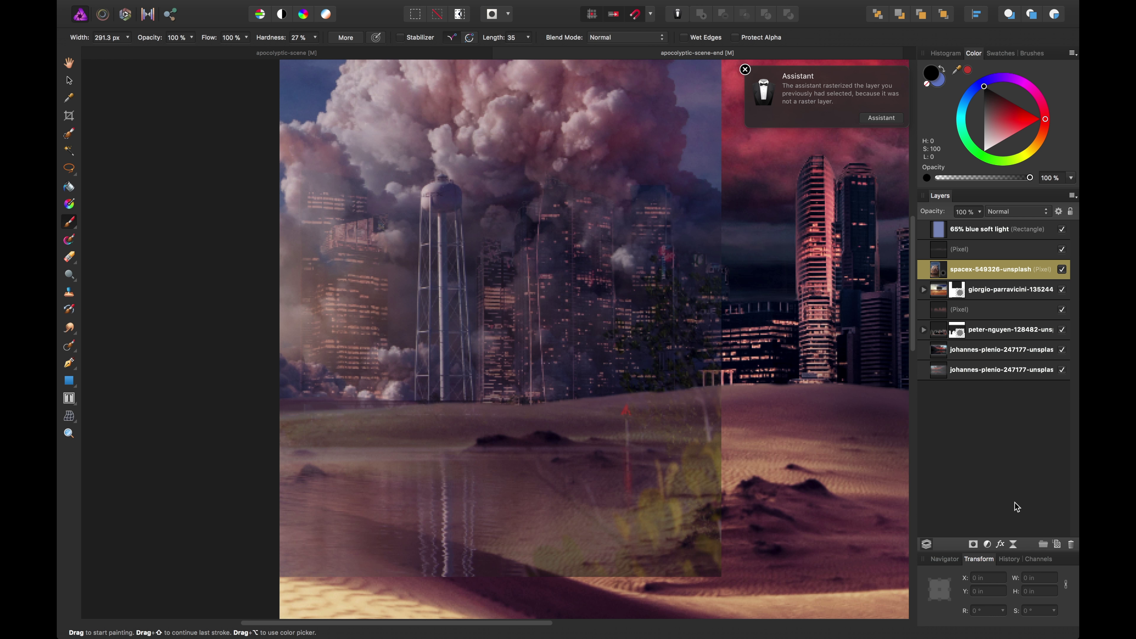
key(super+z)
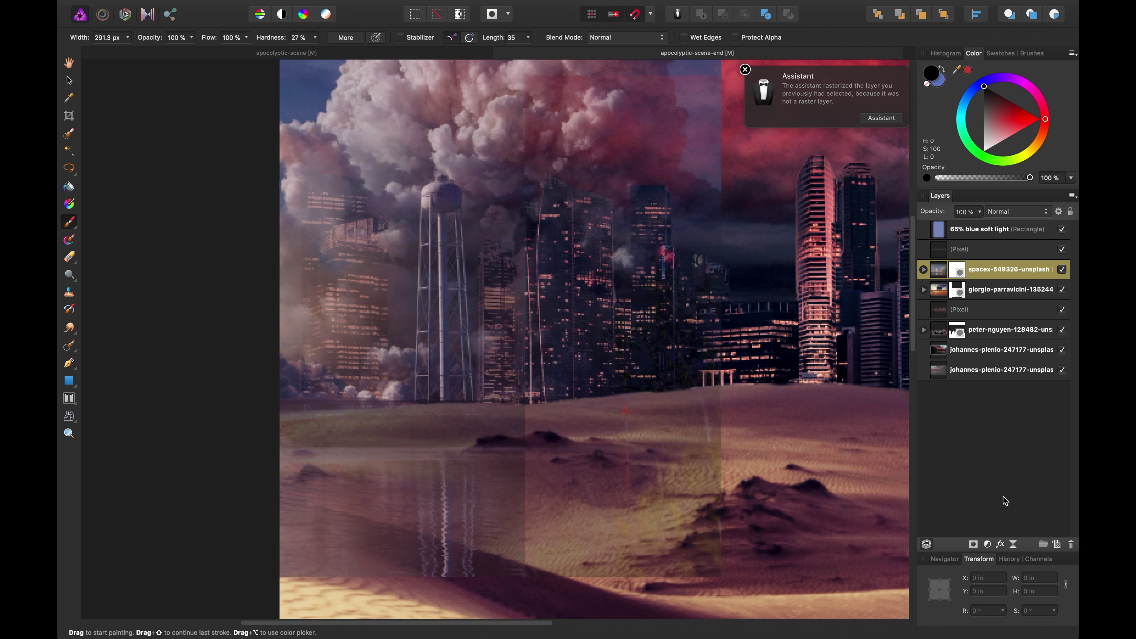
Select the rocket image's mask and paint black over the dunes and the skyline's leftmost towers.
click(957, 278)
mouse_move(569, 457)
mouse_down()
mouse_move(533, 507)
mouse_move(847, 502)
mouse_move(649, 528)
mouse_up()
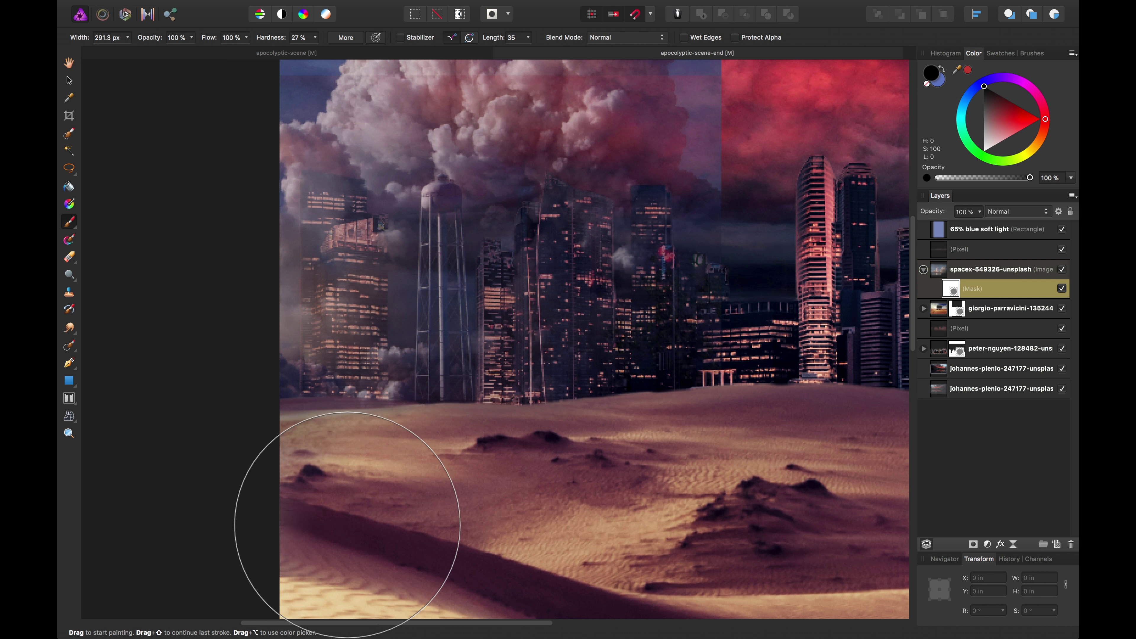
mouse_move(268, 403)
mouse_down()
mouse_move(267, 217)
mouse_move(233, 355)
mouse_up()
Try masking the rocket image off the leftmost towers with a smaller 35.2 px brush, and undo the mask strokes.
key(bracketleft)
key(bracketleft)
key(bracketleft)
key(bracketleft)
key(bracketleft)
key(bracketleft)
key(bracketleft)
key(bracketleft)
key(bracketleft)
key(bracketleft)
key(bracketleft)
key(bracketleft)
key(bracketleft)
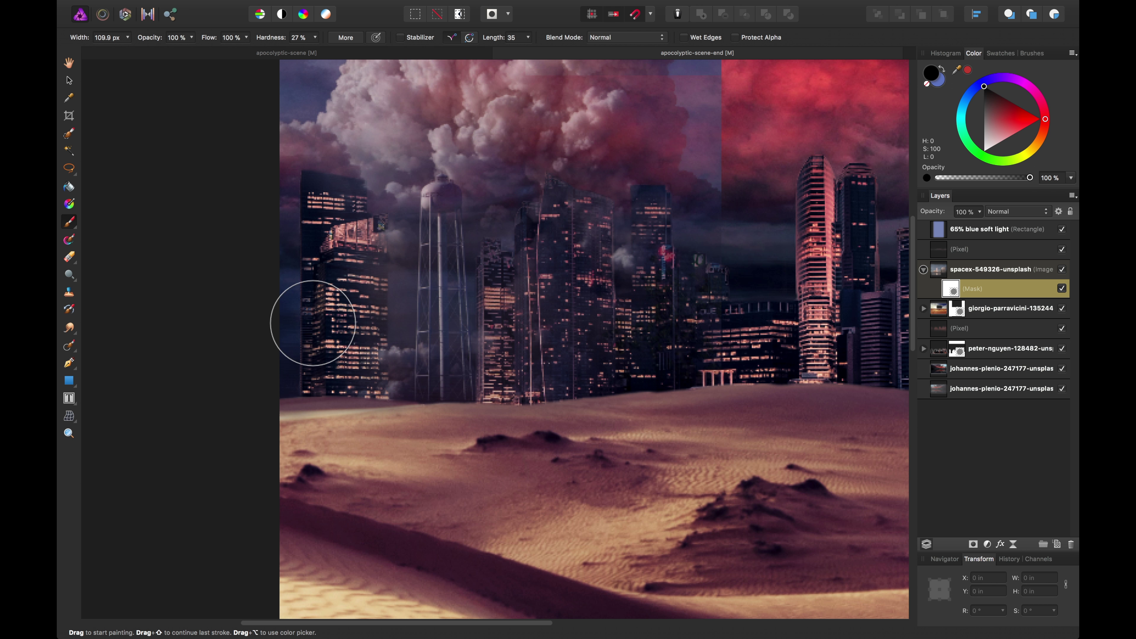
mouse_move(369, 382)
mouse_down()
mouse_move(382, 316)
mouse_move(371, 238)
mouse_up()
key(super+z)
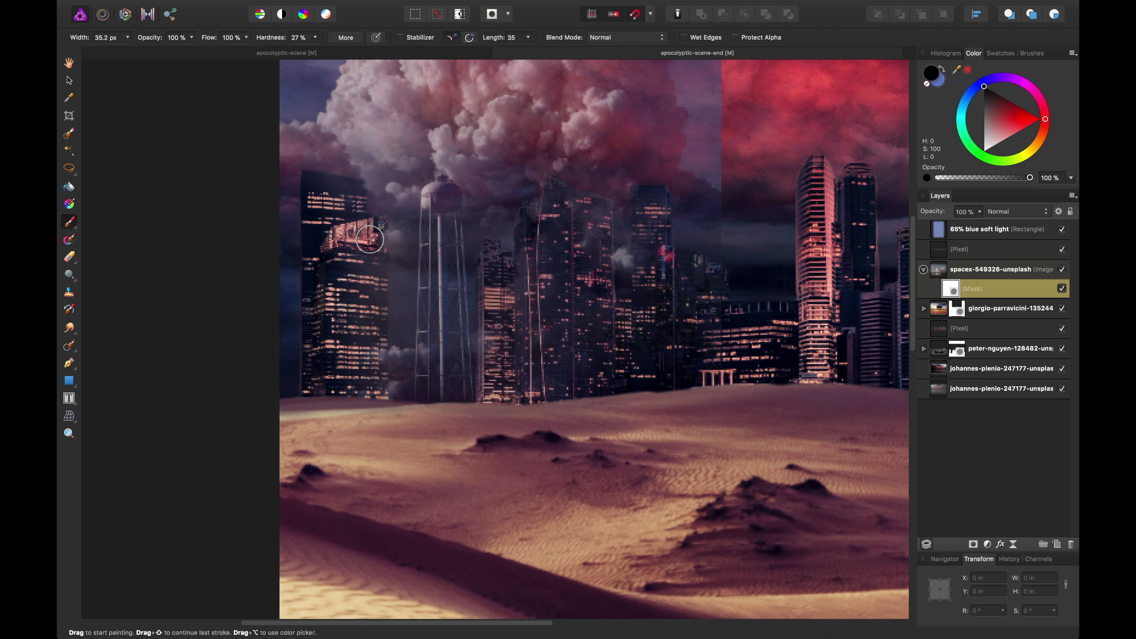
key(super+z)
key(super+z)
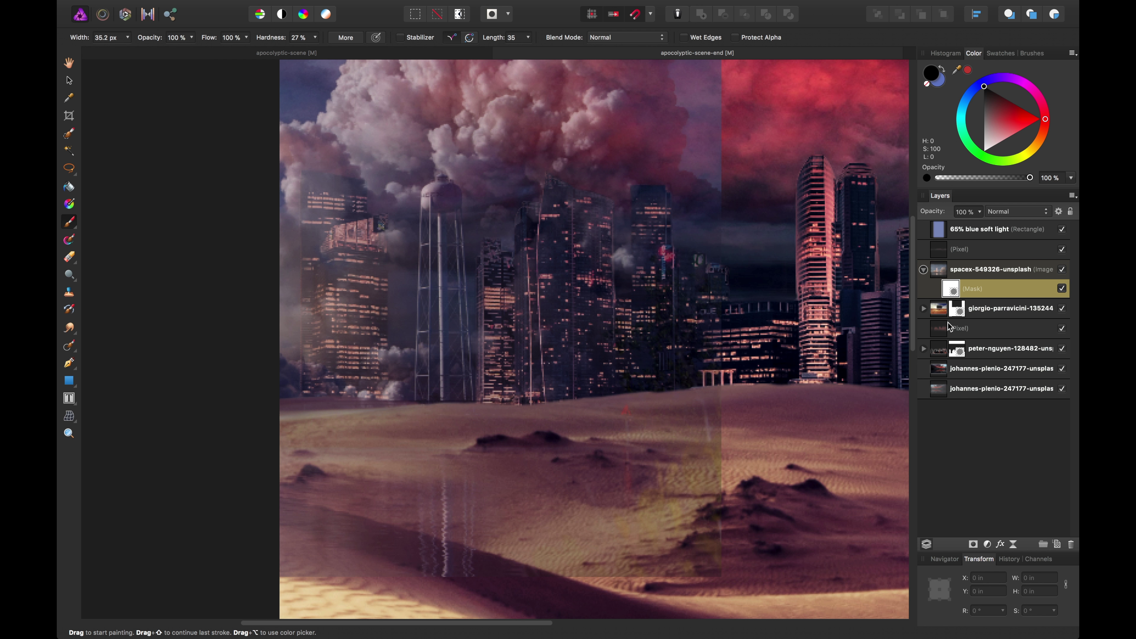
Load the skyline's mask as a selection, fill it with black at 100% on the rocket image's mask, and deselect.
super+click(958, 309)
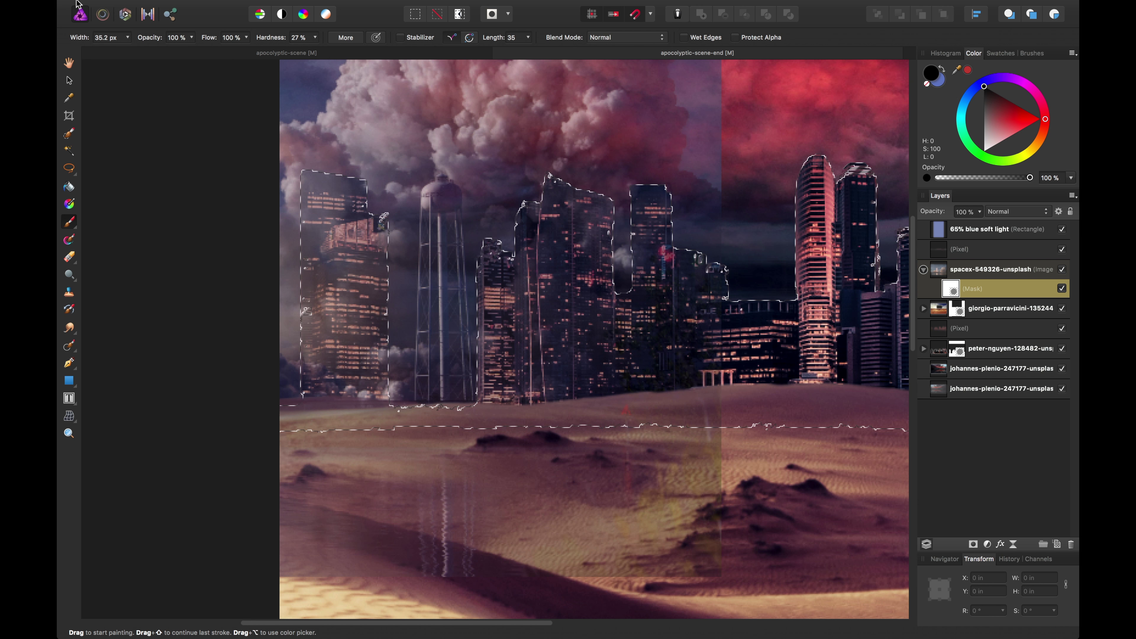
click(168, 8)
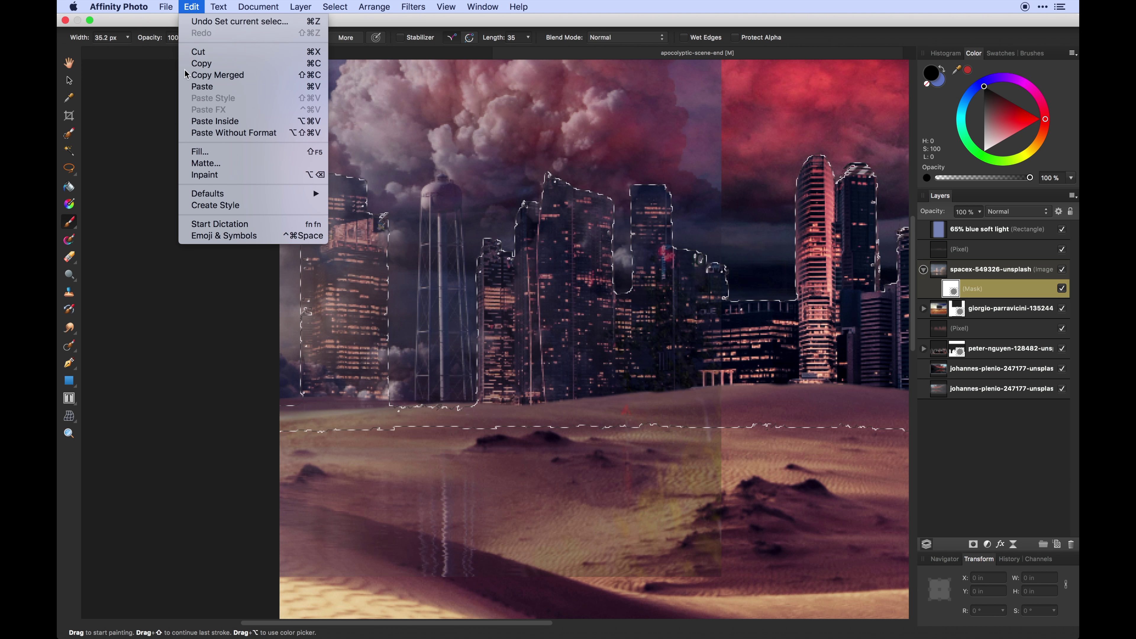
click(200, 152)
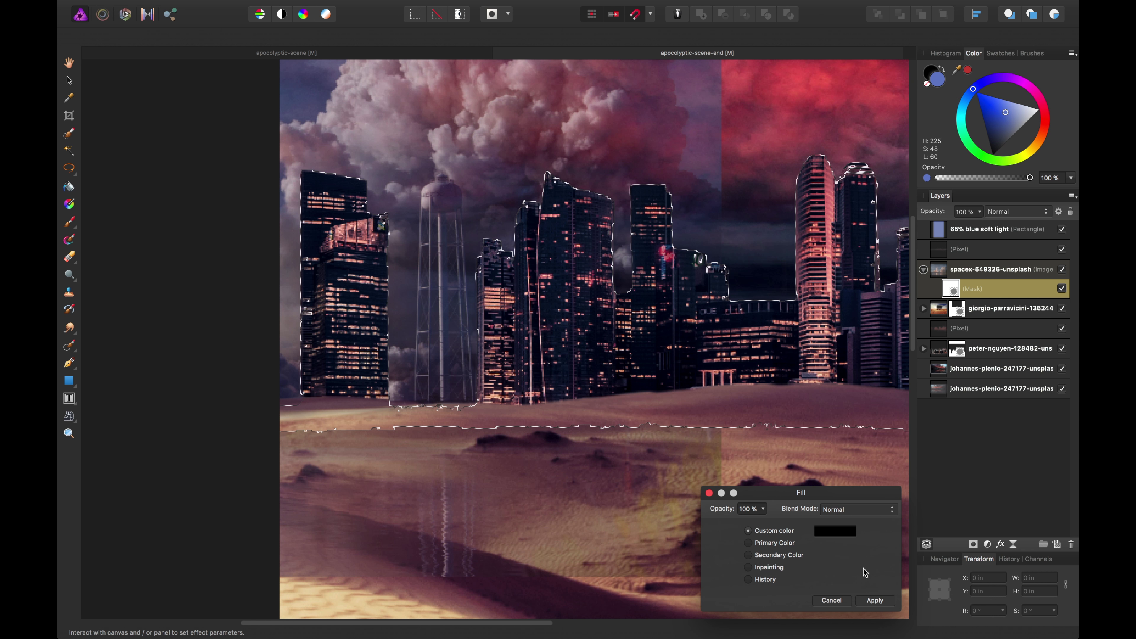
key(Return)
key(super+d)
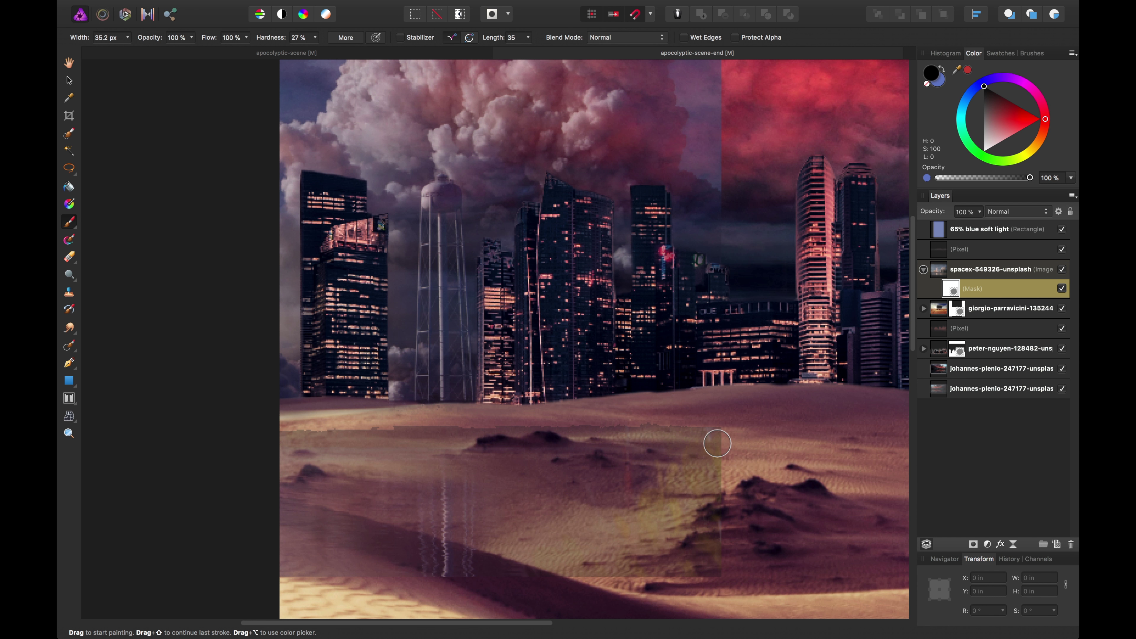
Paint black on the rocket image's mask with an enlarged brush to remove the water and plants over the dunes.
mouse_move(658, 499)
mouse_down()
mouse_move(650, 521)
mouse_move(617, 527)
mouse_up()
key(])
key(])
key(])
key(])
key(])
key(])
mouse_move(716, 561)
mouse_down()
mouse_move(609, 574)
mouse_move(608, 530)
mouse_move(641, 474)
mouse_move(691, 468)
mouse_move(602, 452)
mouse_move(482, 507)
mouse_up()
Mask out the rocket image's hard vertical edge in the red sky with a 208.4 px brush at 0% hardness.
key([)
key([)
key([)
key([)
key([)
key([)
key([)
key([)
key([)
key([)
drag(517, 280, 381, 469)
click(565, 167)
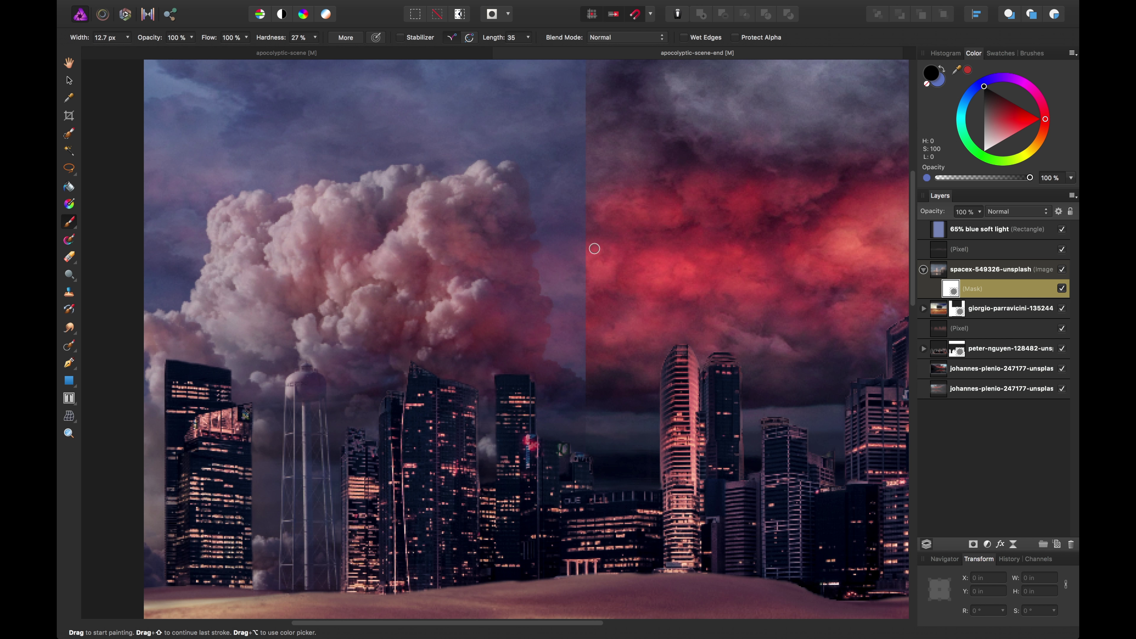
key(super+equal)
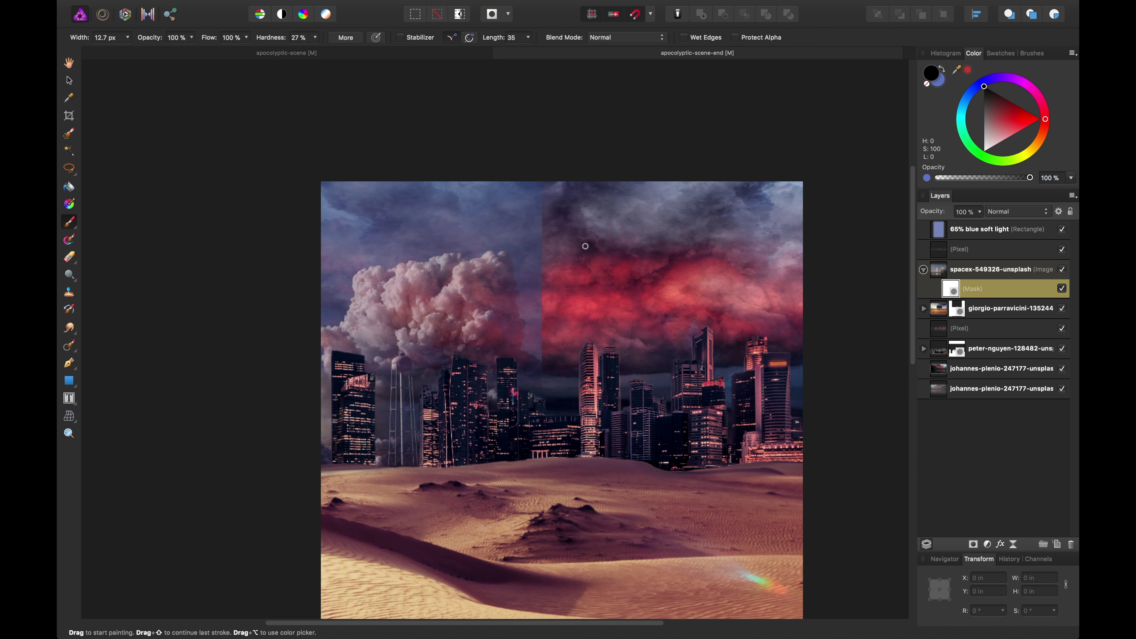
key(bracketright)
key(bracketright)
key(bracketright)
key(bracketright)
key(bracketright)
key(bracketright)
key(bracketright)
key(bracketright)
key(bracketright)
key(bracketright)
drag(278, 40, 150, 39)
mouse_move(566, 335)
mouse_down()
mouse_move(549, 299)
mouse_move(551, 337)
mouse_move(527, 322)
mouse_move(598, 398)
mouse_move(536, 254)
mouse_move(546, 219)
mouse_move(575, 219)
mouse_up()
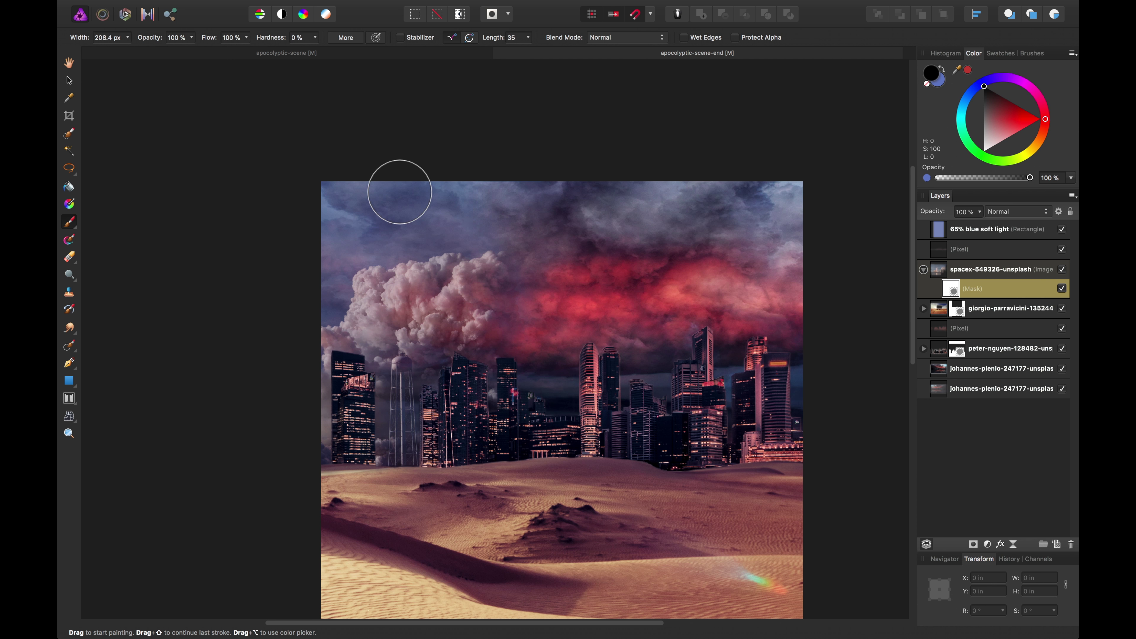
Mask away the remaining bluish sky to the left of the smoke plume, and save the document.
click(308, 290)
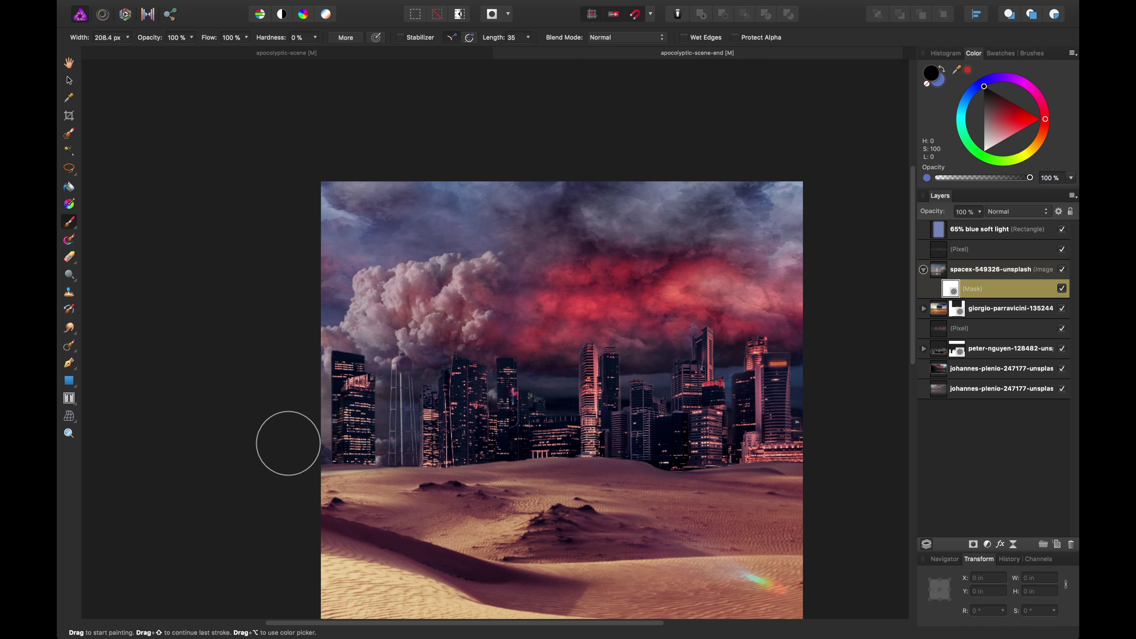
mouse_move(309, 372)
mouse_down()
mouse_move(336, 382)
mouse_move(272, 380)
mouse_up()
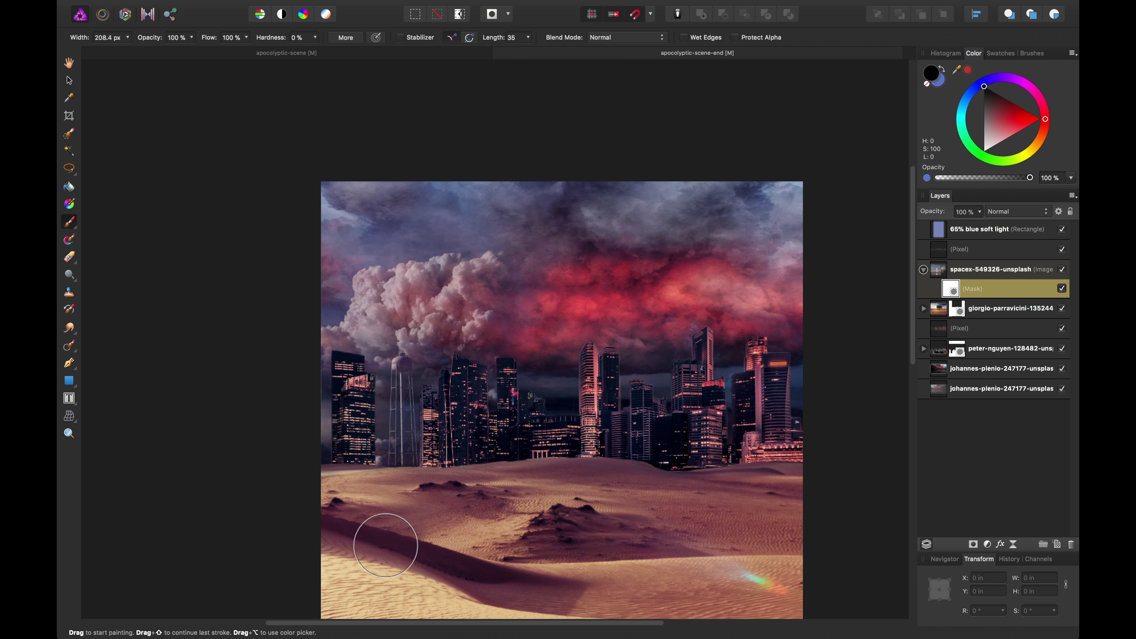
key(v)
scroll(504, 310, down, 5)
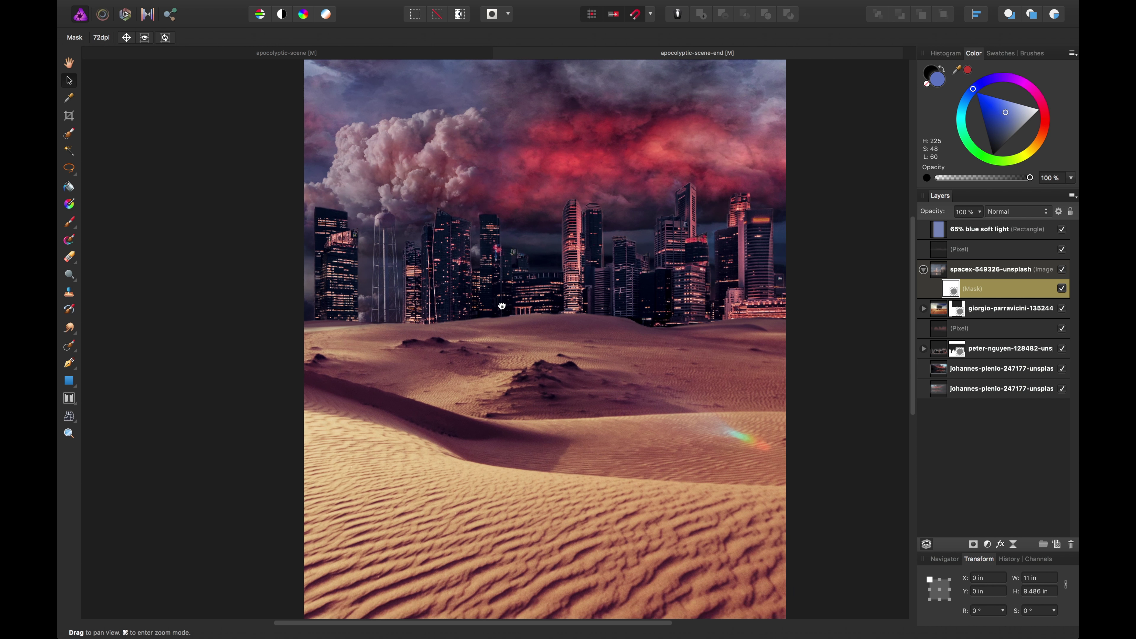
key(super+s)
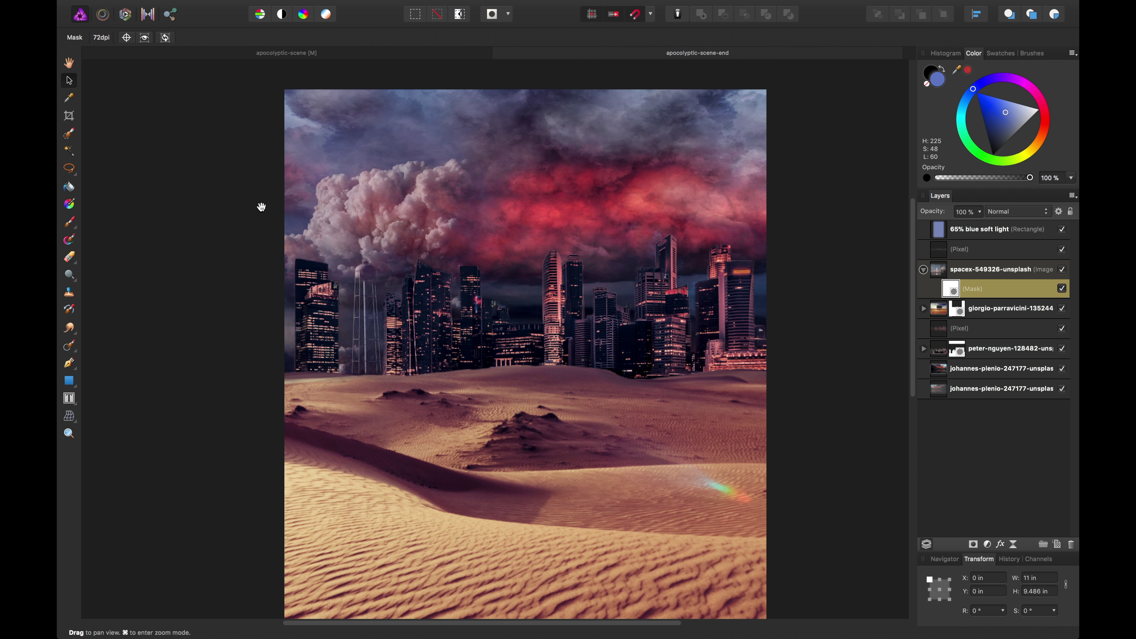
Examine the blended smoke and water tower up close and compare them with the finished apocolyptic-scene document.
scroll(261, 209, up, 3)
scroll(261, 208, left, 3)
drag(298, 234, 296, 232)
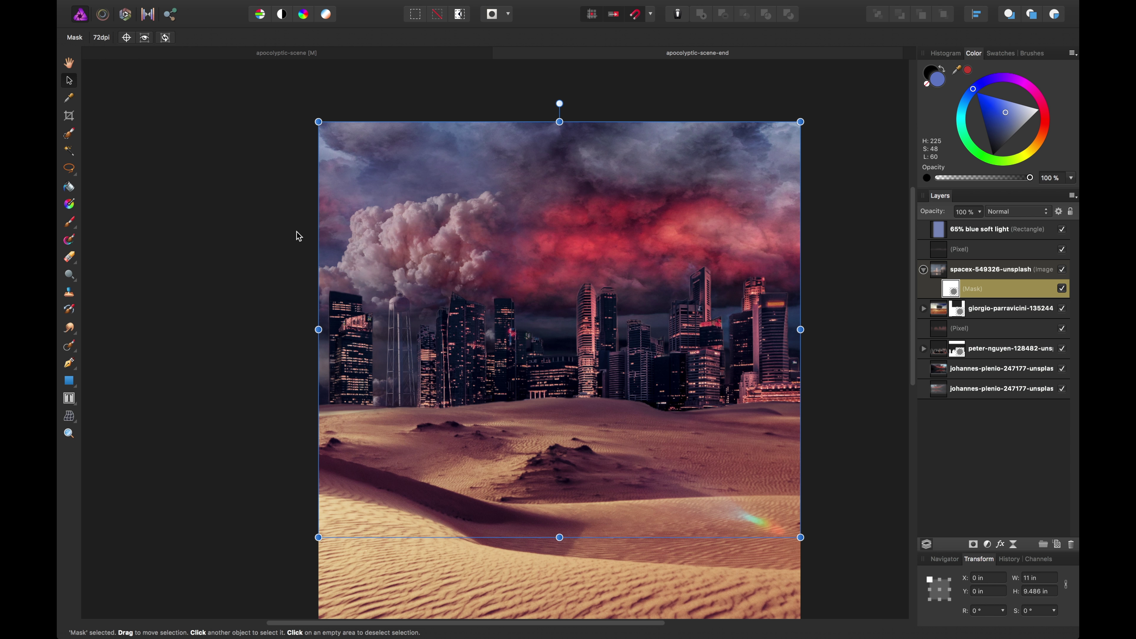
key(super+plus)
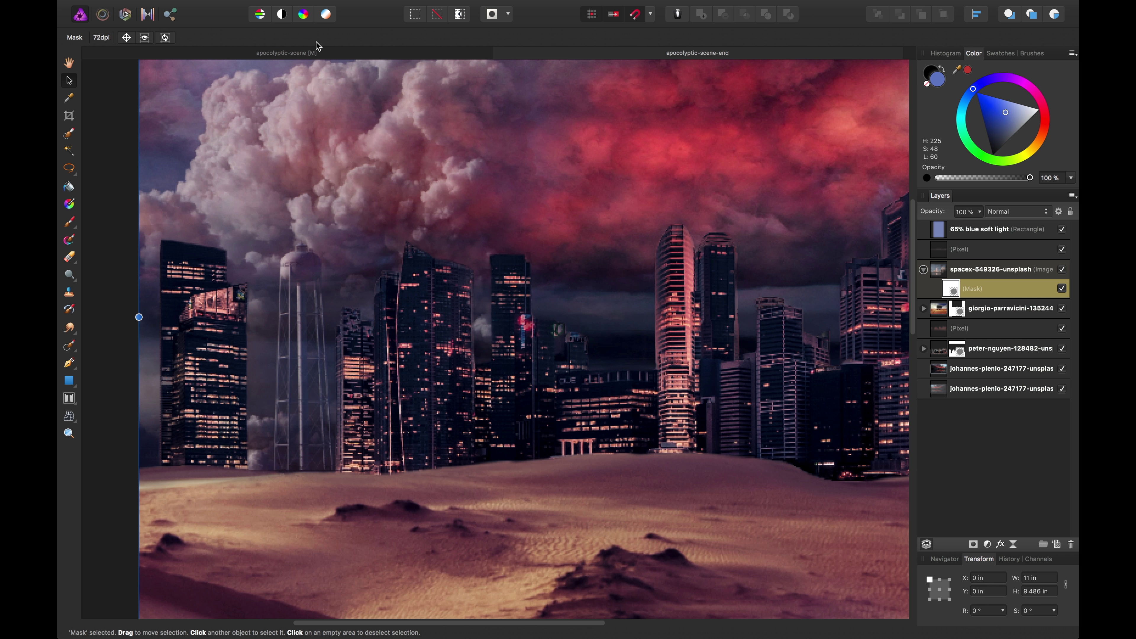
click(313, 53)
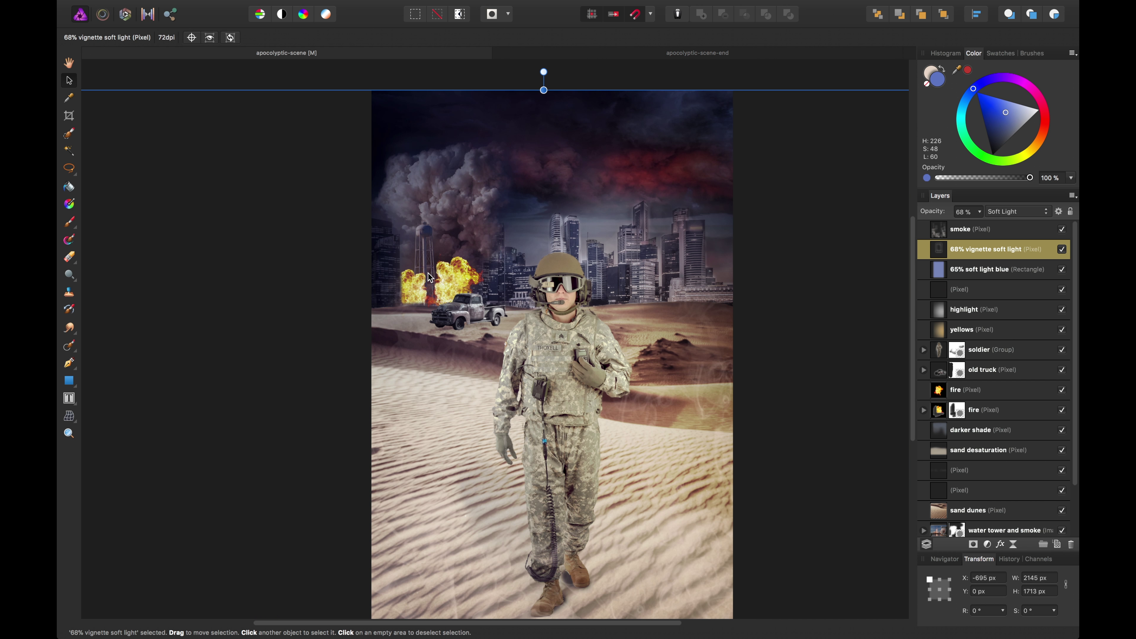
click(658, 54)
scroll(402, 249, up, 5)
scroll(402, 248, left, 3)
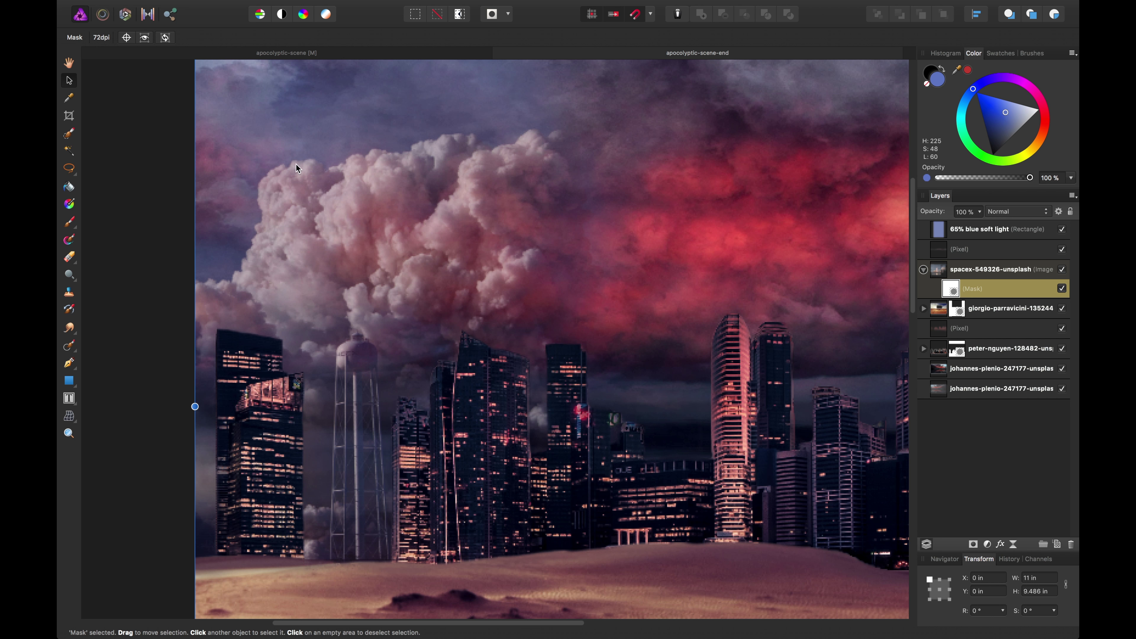
mouse_move(232, 4)
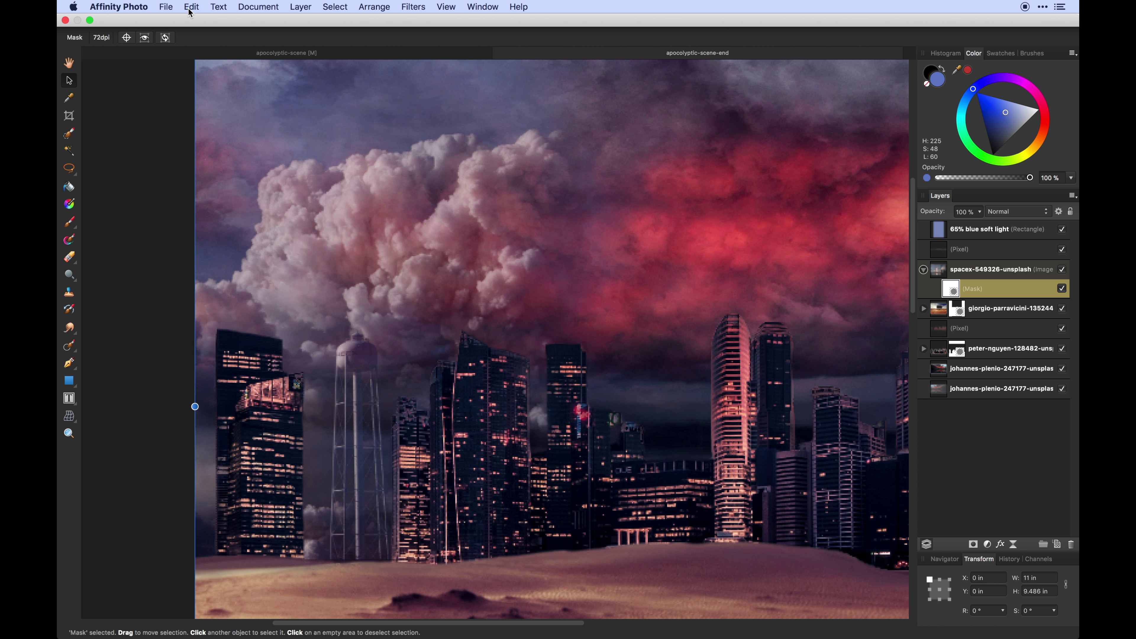
click(166, 7)
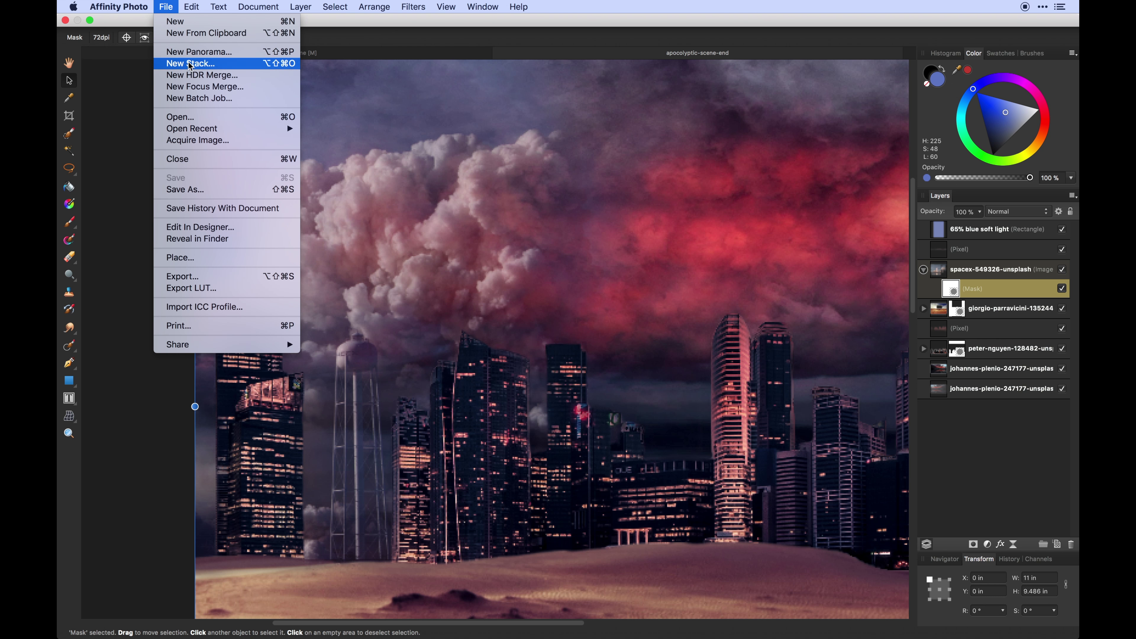
click(232, 256)
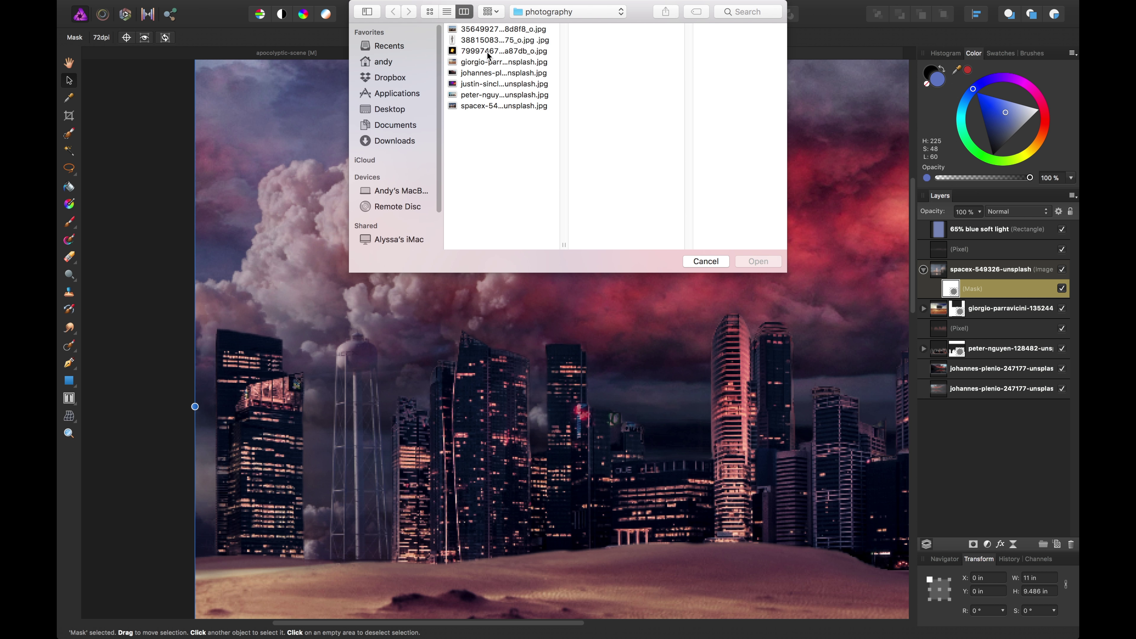
click(498, 41)
click(523, 51)
click(777, 263)
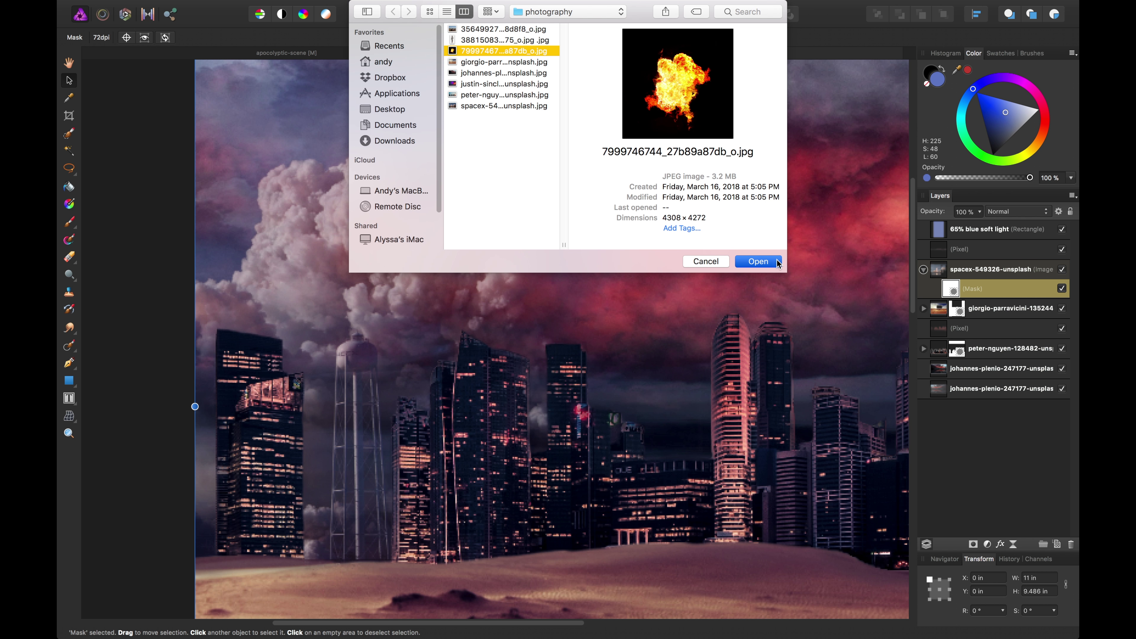
drag(196, 148, 513, 462)
Scale the explosion image to about 2.53 in wide and position it over the base of the leftmost buildings.
drag(427, 351, 400, 522)
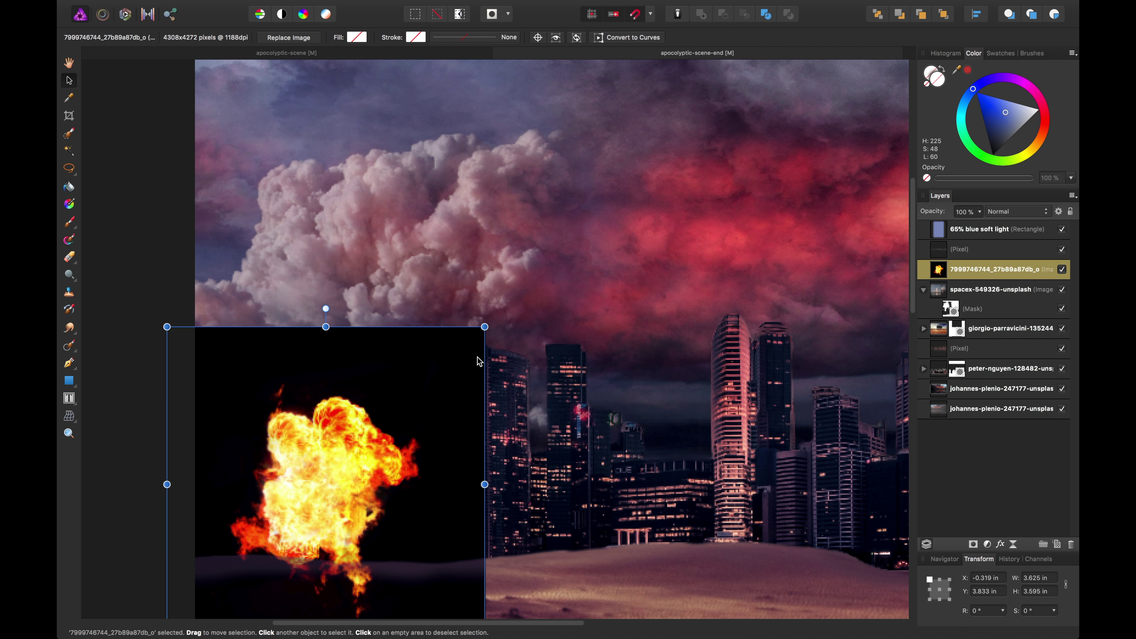
drag(485, 327, 416, 403)
drag(376, 481, 388, 472)
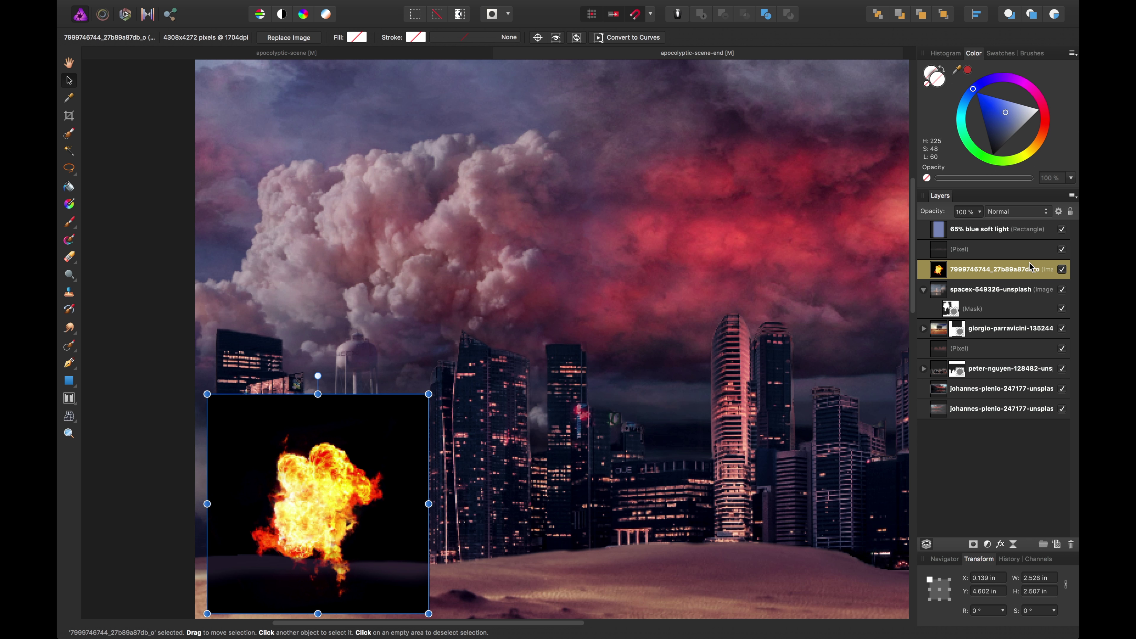
Blend out the explosion's black background by dropping the source range's dark end to zero output and adding a node at 50% in, 76% out.
click(1058, 212)
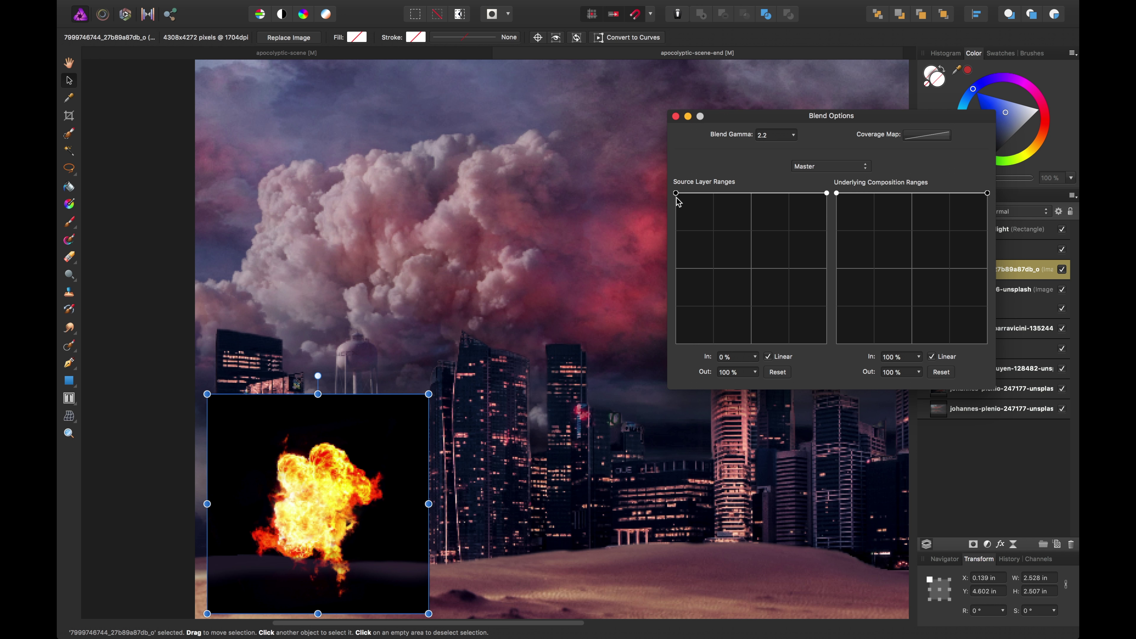
drag(676, 196, 685, 344)
drag(758, 275, 751, 230)
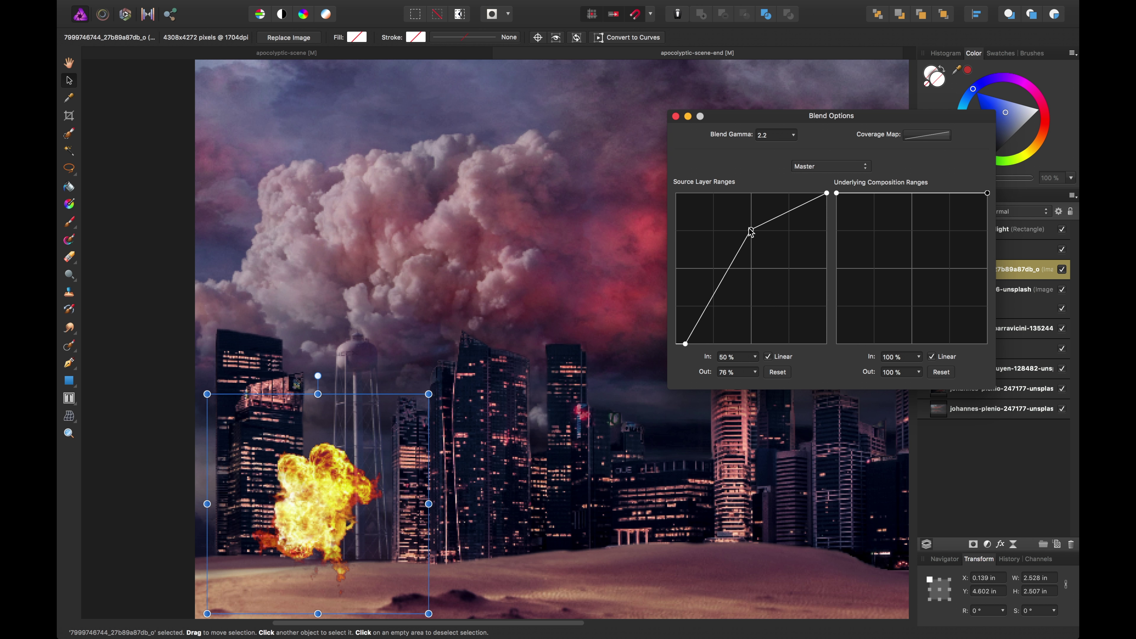
click(676, 117)
Shrink the explosion to about 1.65 in wide at the dune line, and place a duplicate to its right.
key(b)
scroll(367, 396, up, 2)
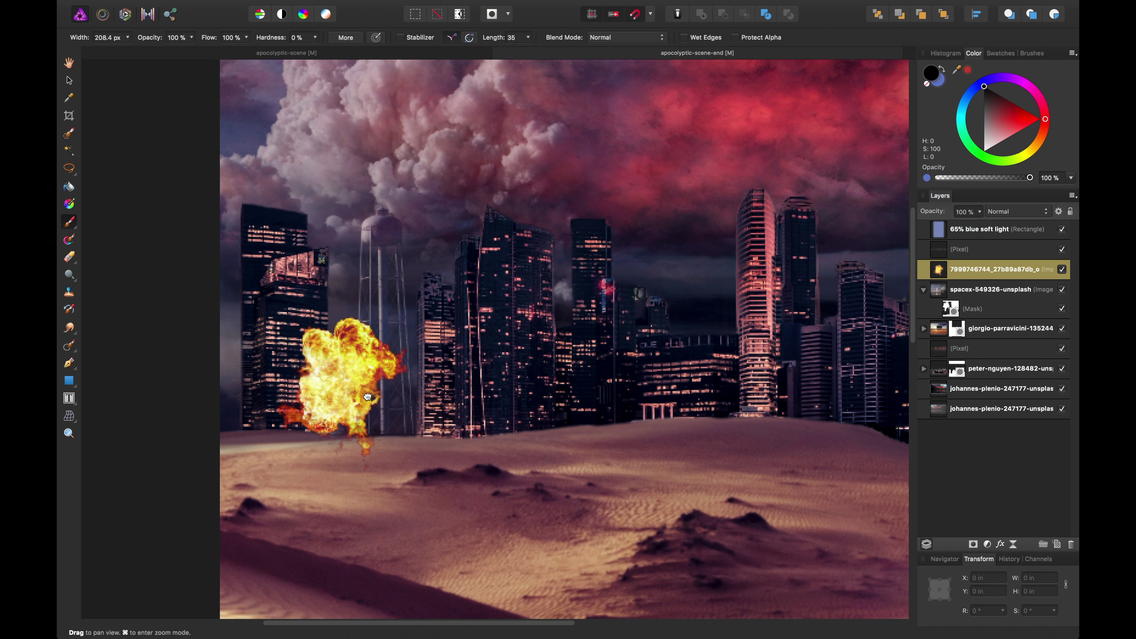
key(v)
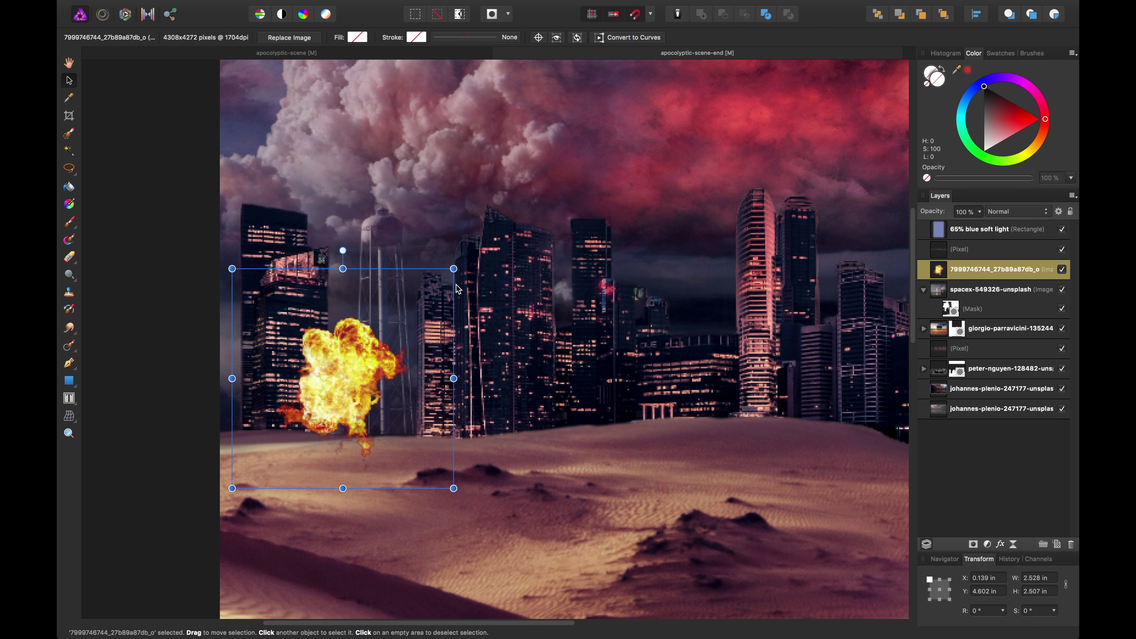
drag(453, 269, 376, 343)
drag(338, 432, 443, 383)
key(super+j)
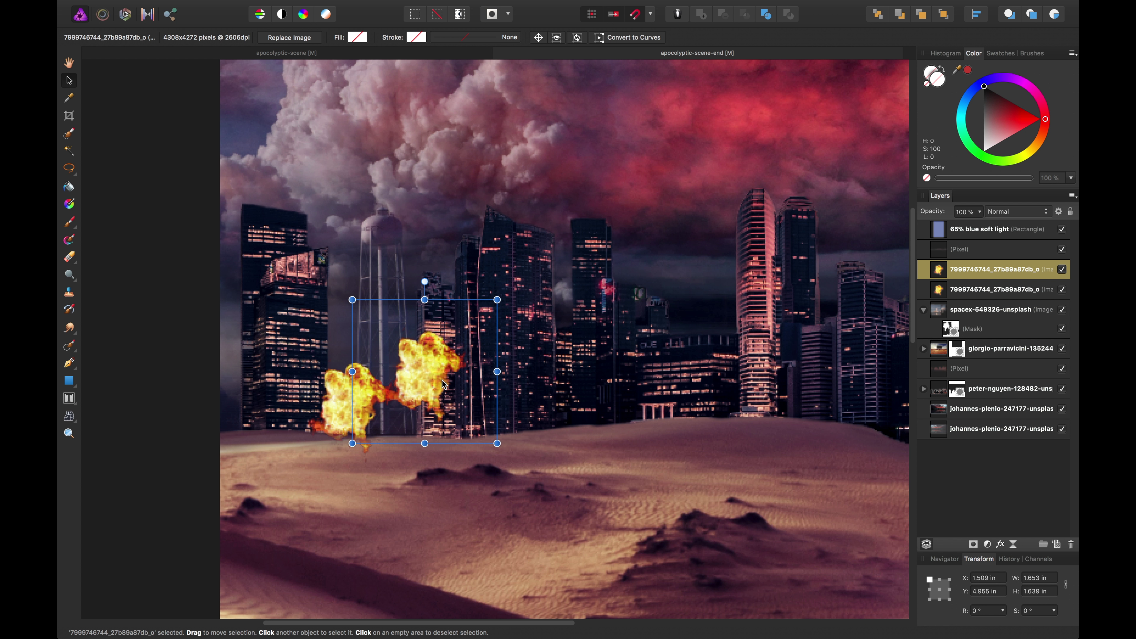
Add a third explosion and vary the copies' sizes and angles, with the largest about 2.43 in wide and rotated to about -162.5°.
drag(496, 300, 518, 279)
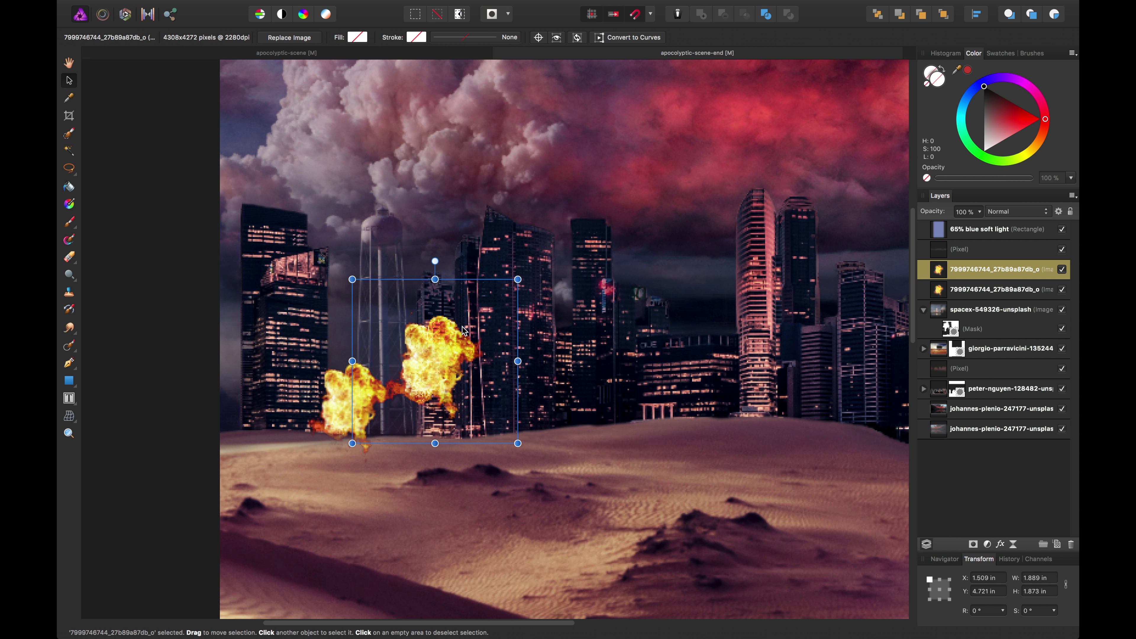
drag(446, 353, 434, 391)
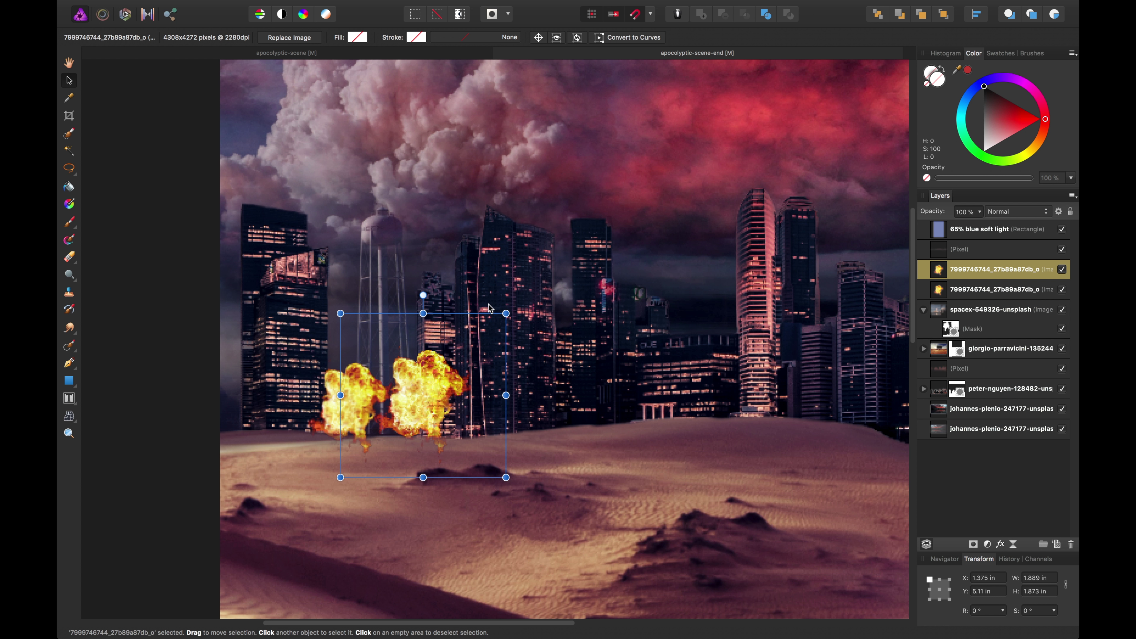
drag(509, 308, 540, 411)
drag(432, 385, 429, 341)
drag(437, 238, 555, 450)
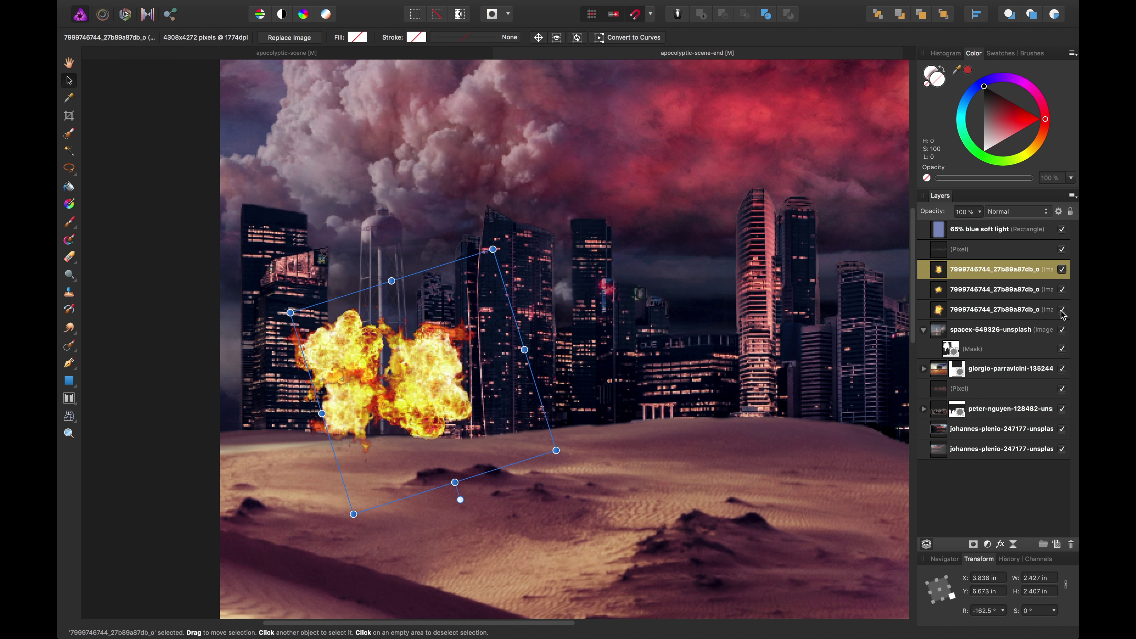
Send the large rotated explosion behind the skyline image layer, keeping it above the two cloud layers.
key(super+bracketleft)
key(super+bracketleft)
key(super+bracketleft)
key(super+bracketleft)
key(super+bracketleft)
key(super+bracketleft)
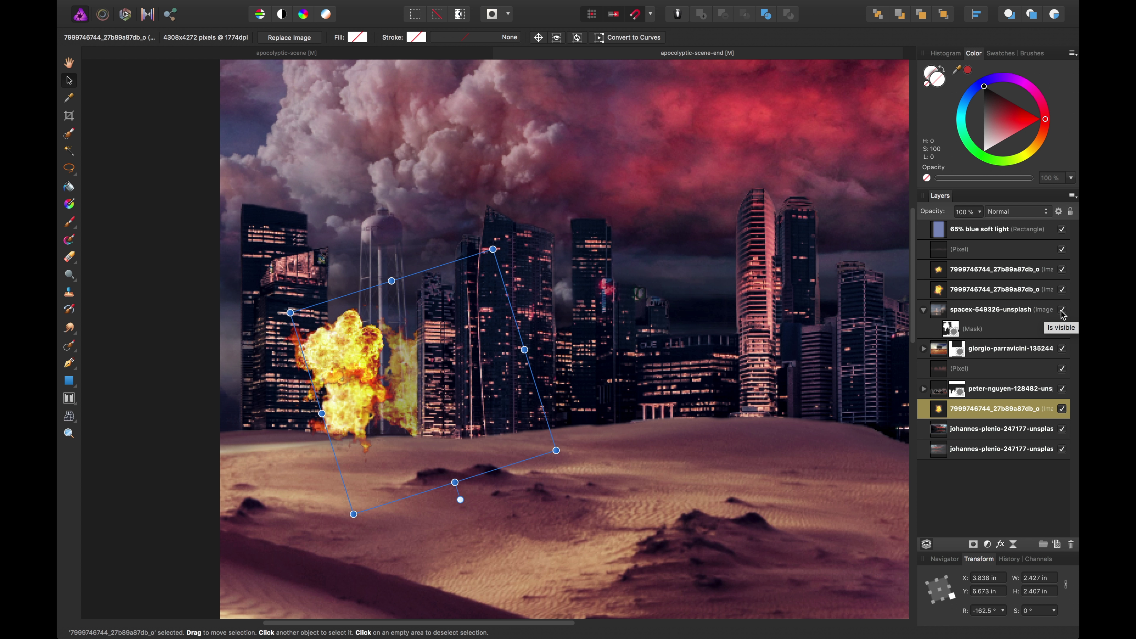
key(super+bracketleft)
key(super+bracketright)
Duplicate the explosion layer that sits behind the skyline, undoing the unwanted rotation of the copy.
key(super+j)
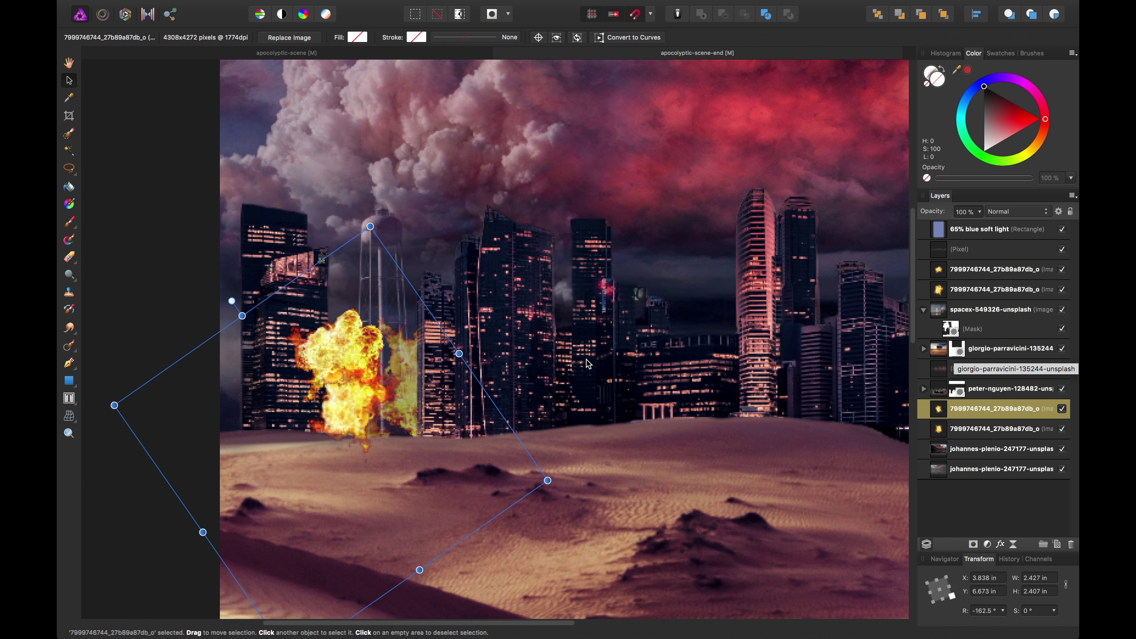
key(super+z)
click(1005, 395)
click(1001, 404)
key(super+j)
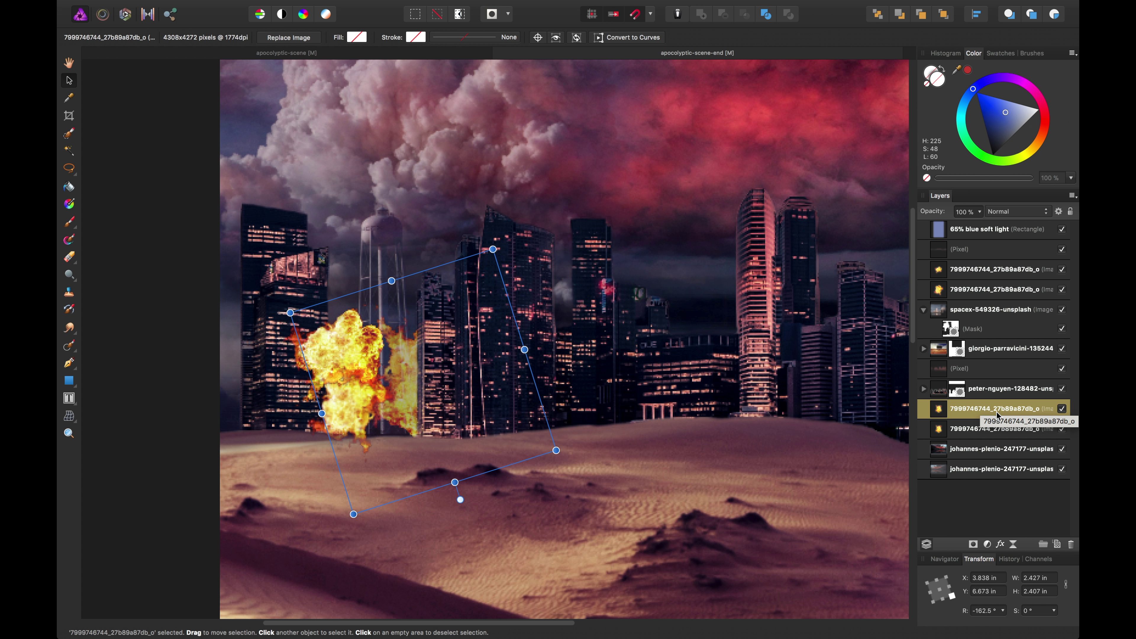
Compare the explosions with the finished apocolyptic-scene document and delete the small rotated copy at the front.
click(357, 346)
click(974, 271)
drag(340, 343, 369, 407)
click(257, 54)
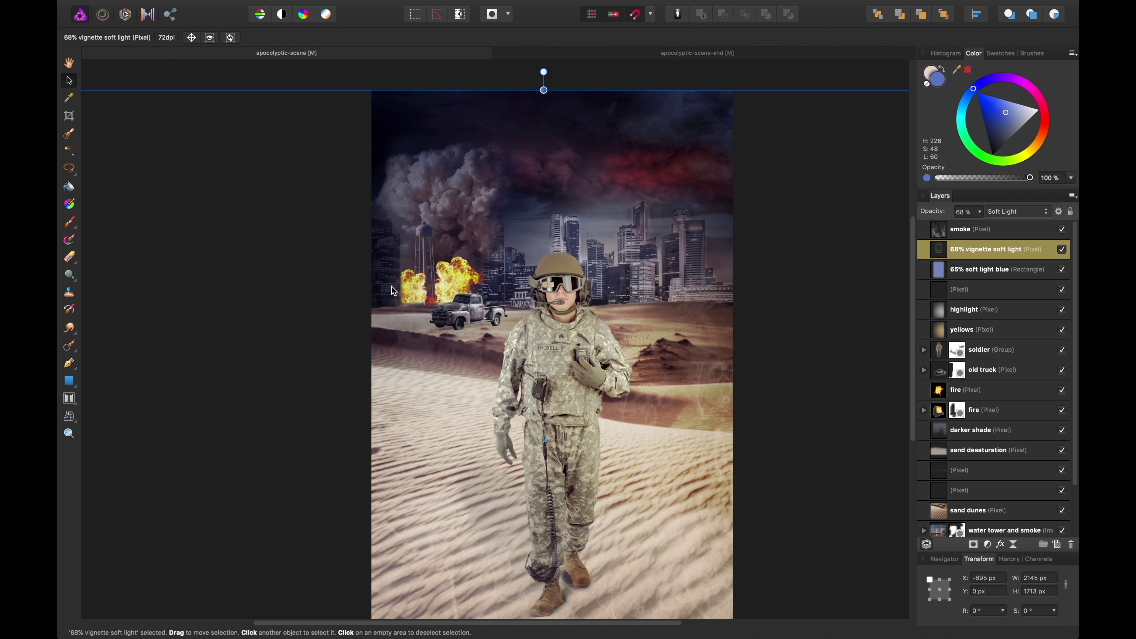
click(597, 54)
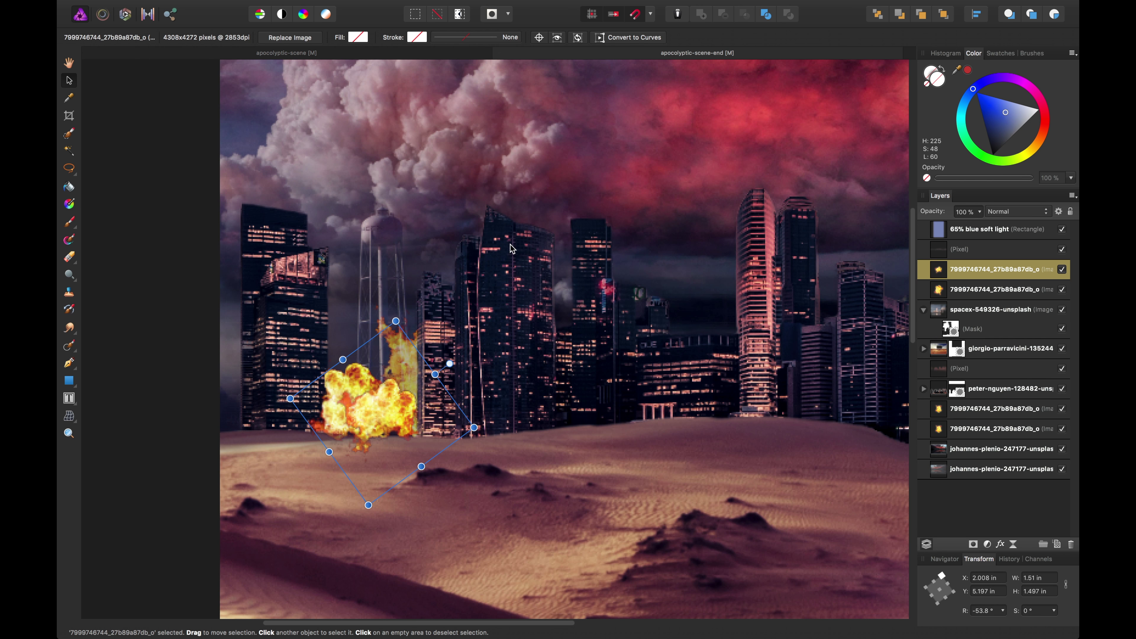
key(BackSpace)
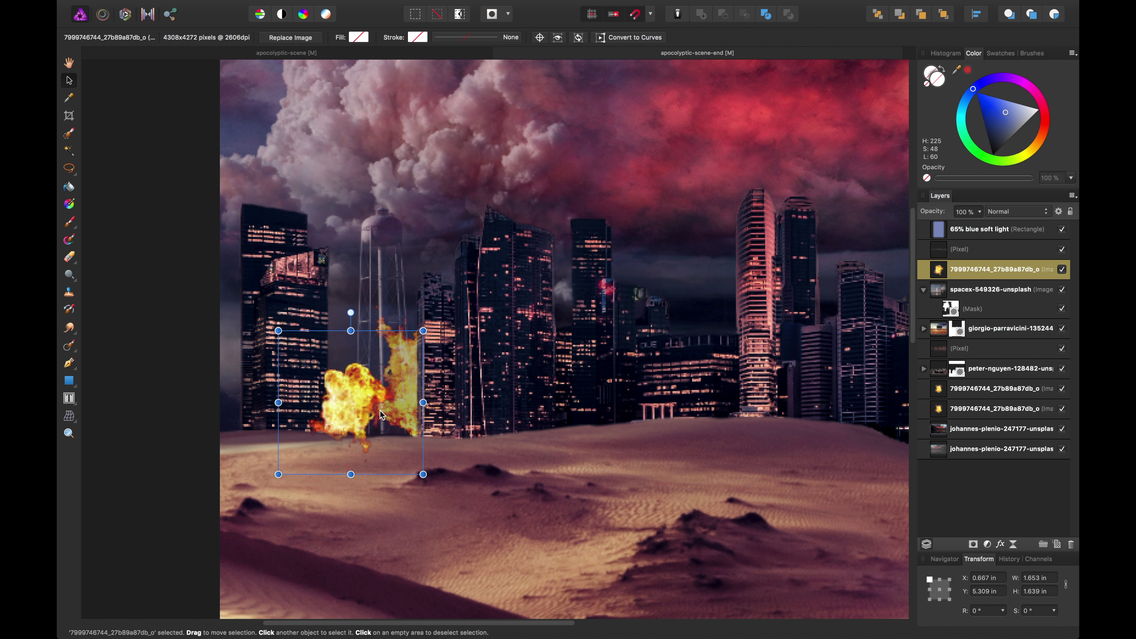
Enlarge the remaining front explosion to about 2.07 in wide and shift it left along the dune line.
click(383, 394)
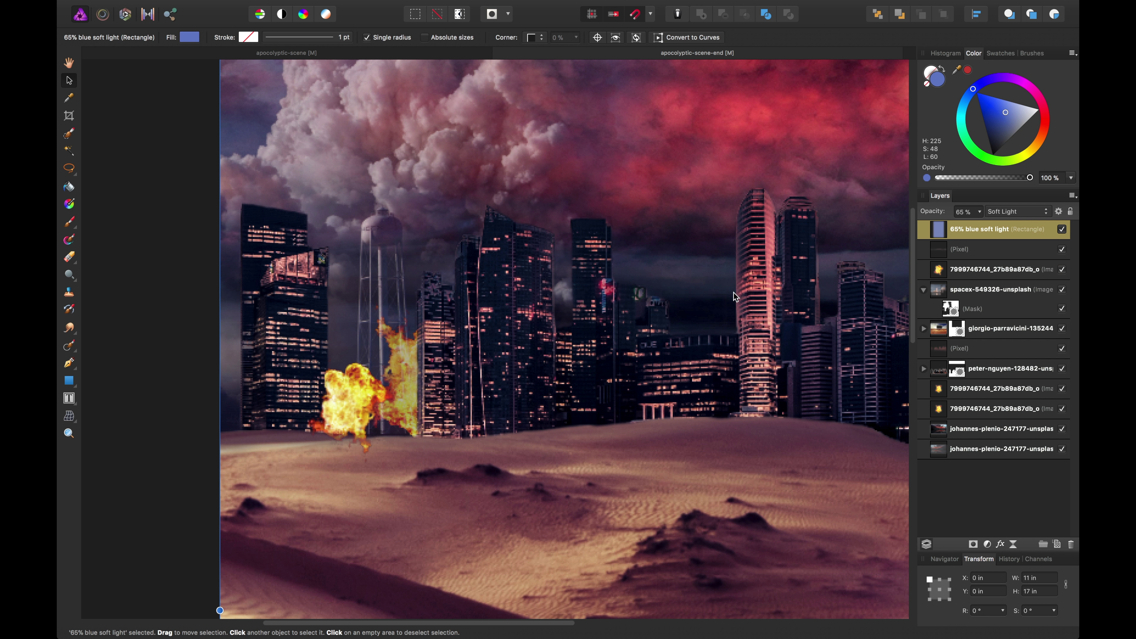
click(952, 274)
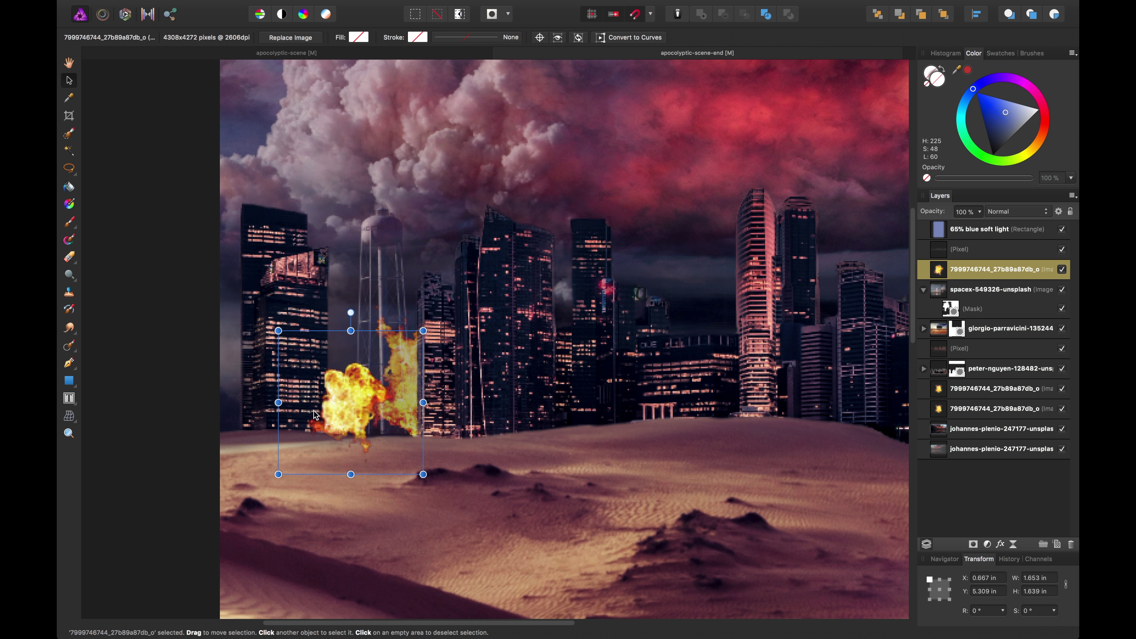
drag(314, 414, 299, 405)
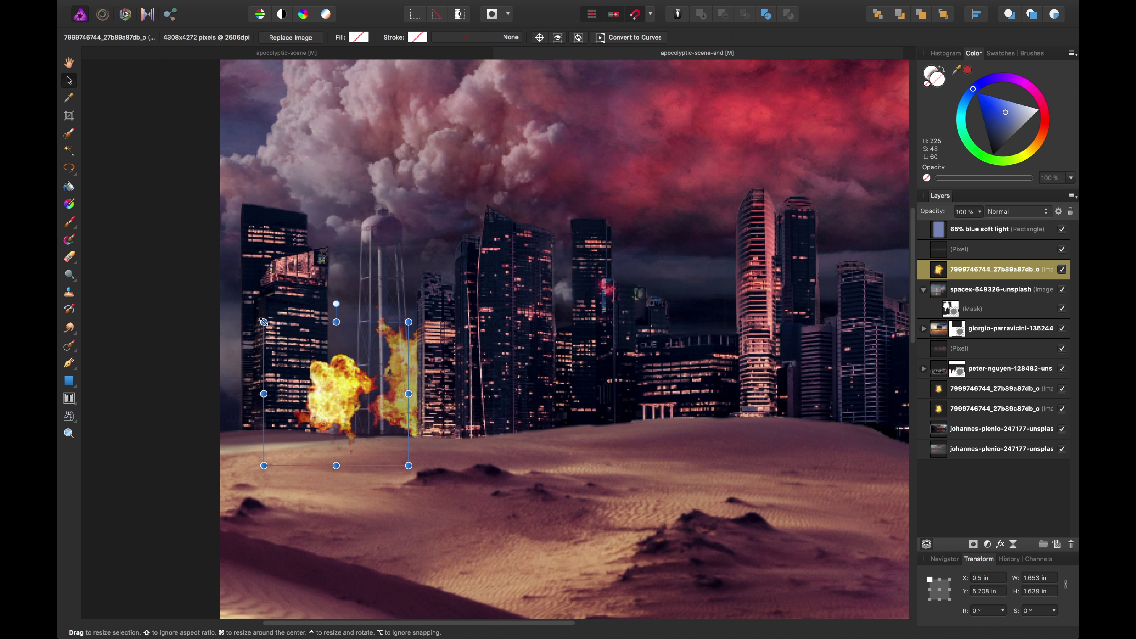
drag(263, 322, 227, 286)
drag(347, 357, 352, 363)
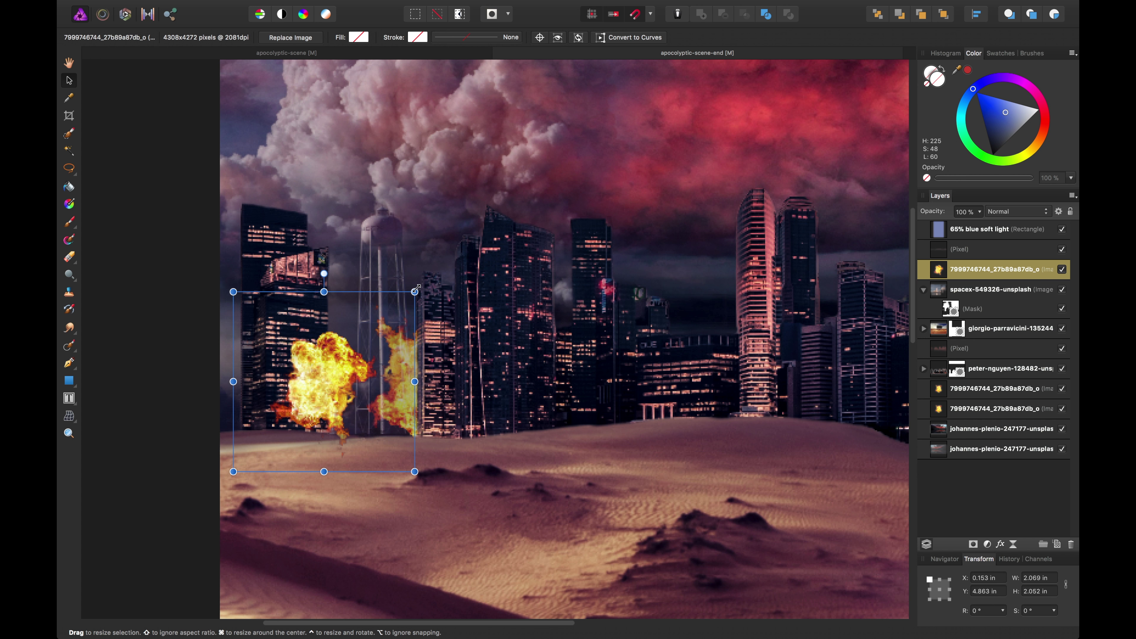
Rotate the front explosion to about -141.2° beside the water tower's base, and add a mask to its layer.
drag(324, 274, 391, 459)
drag(356, 404, 369, 419)
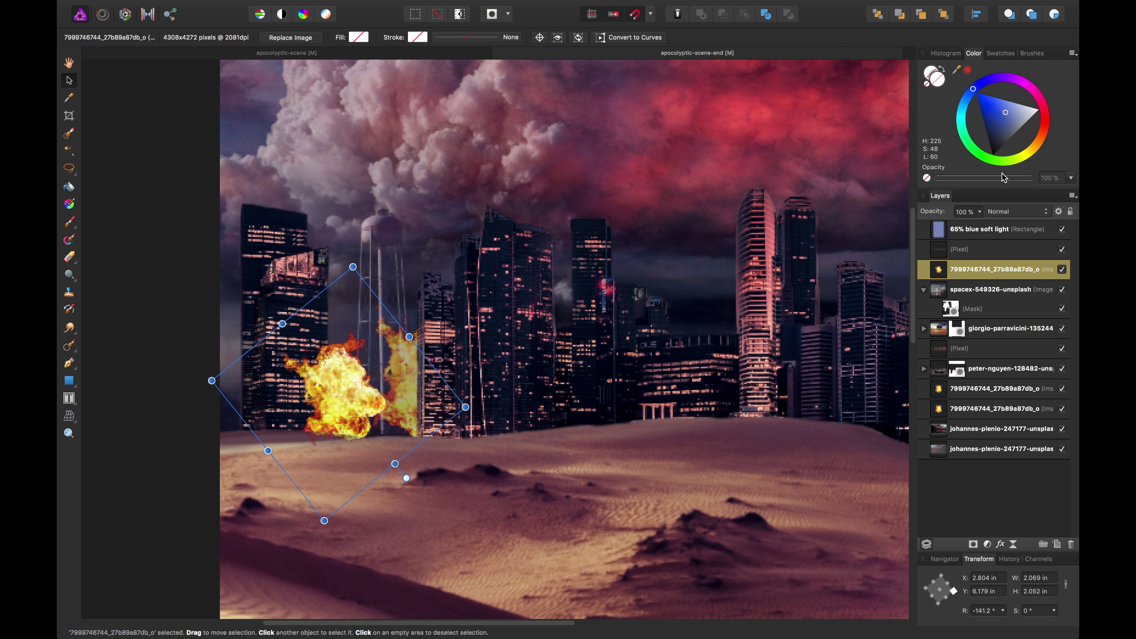
click(974, 544)
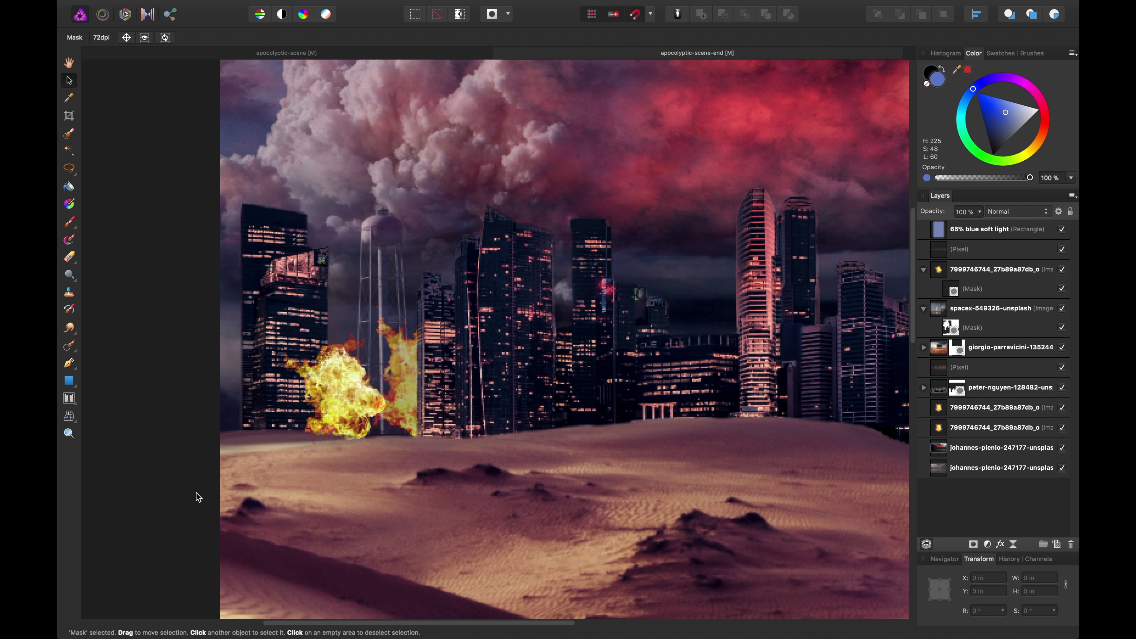
Paint black on the left explosion's mask with a 29.6 px brush at 64% hardness to hide the flames over the building.
key(b)
mouse_move(358, 385)
mouse_down()
mouse_move(304, 376)
mouse_move(254, 395)
mouse_up()
key([)
key([)
key([)
key([)
key([)
key([)
key([)
key([)
key([)
key([)
key([)
key([)
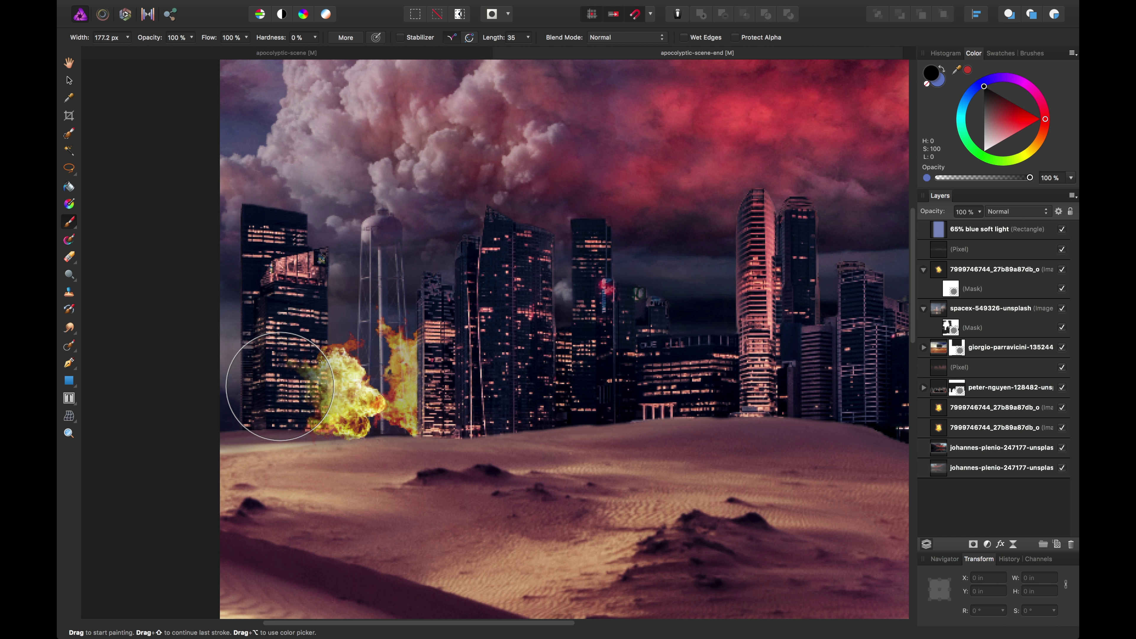
drag(271, 36, 312, 44)
mouse_move(302, 431)
mouse_down()
mouse_move(313, 345)
mouse_move(315, 443)
mouse_move(368, 450)
mouse_move(326, 447)
mouse_move(307, 422)
mouse_move(314, 339)
mouse_move(323, 431)
mouse_up()
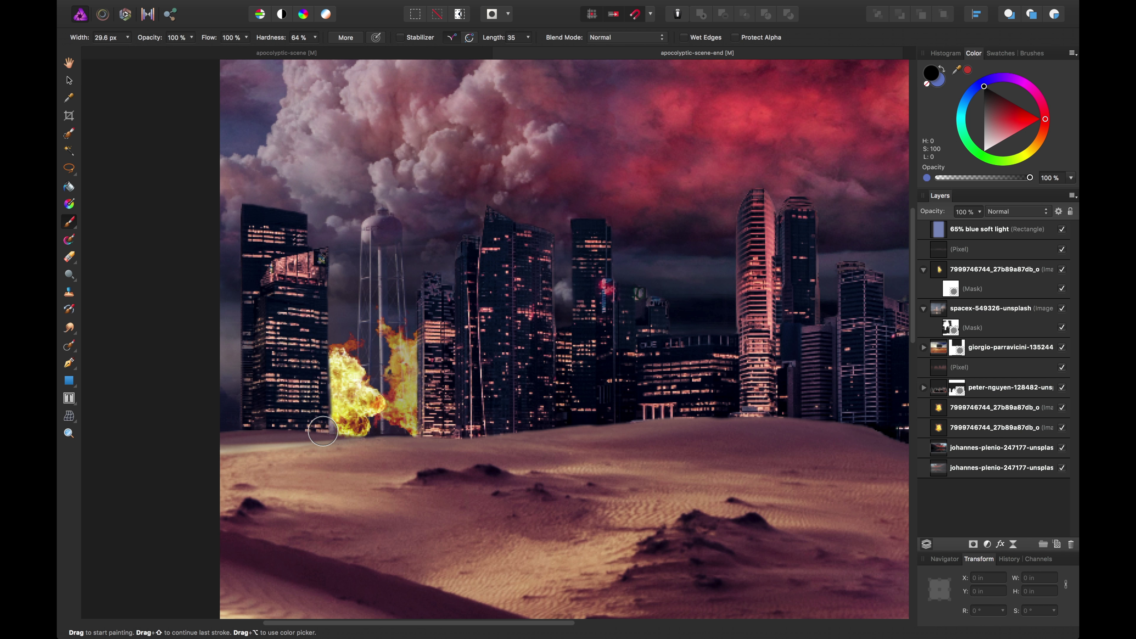
Restore soft flames over the building's edge by painting white on the mask at 25.9 px width, 56% opacity and 27% hardness.
key(bracketleft)
key(bracketleft)
key(bracketleft)
key(x)
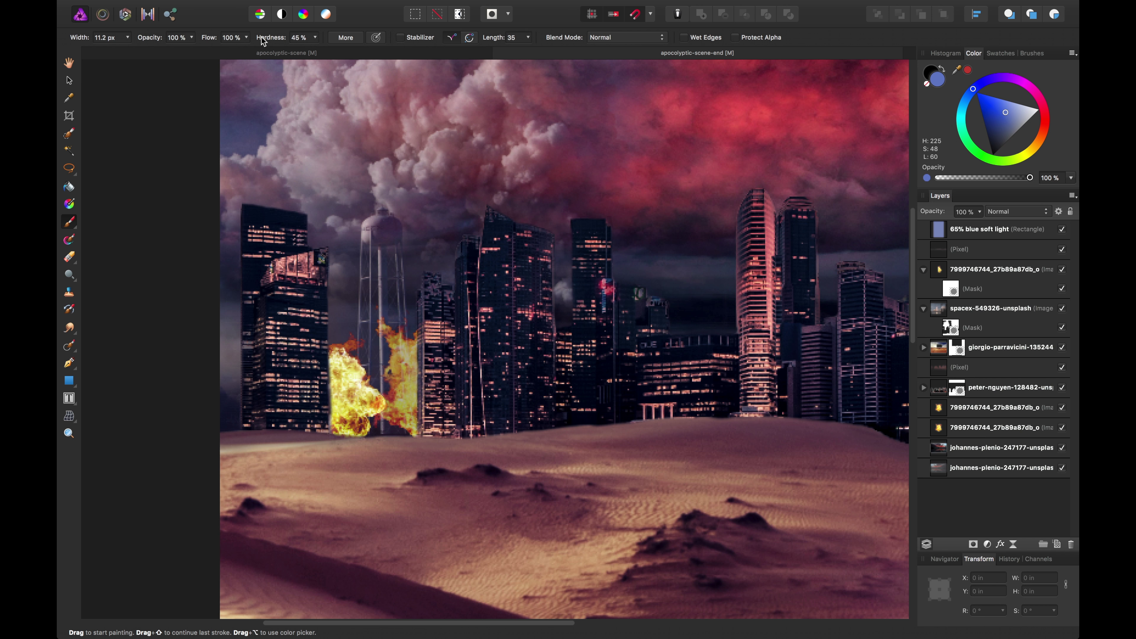
drag(152, 37, 151, 38)
drag(1037, 110, 1073, 111)
drag(297, 387, 325, 390)
key(super+z)
key(bracketright)
key(bracketright)
key(bracketright)
key(bracketright)
mouse_move(327, 394)
mouse_down()
mouse_move(325, 408)
mouse_move(324, 388)
mouse_up()
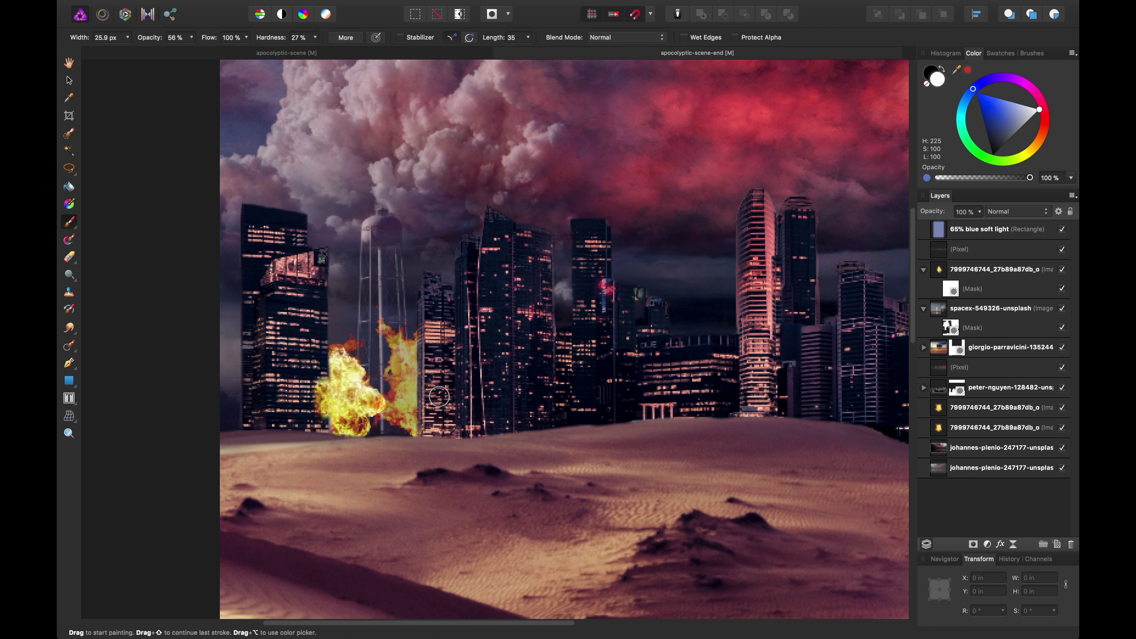
Try the explosion layer from below the city layer in front of the masked explosion, and delete that layer.
key(v)
click(411, 384)
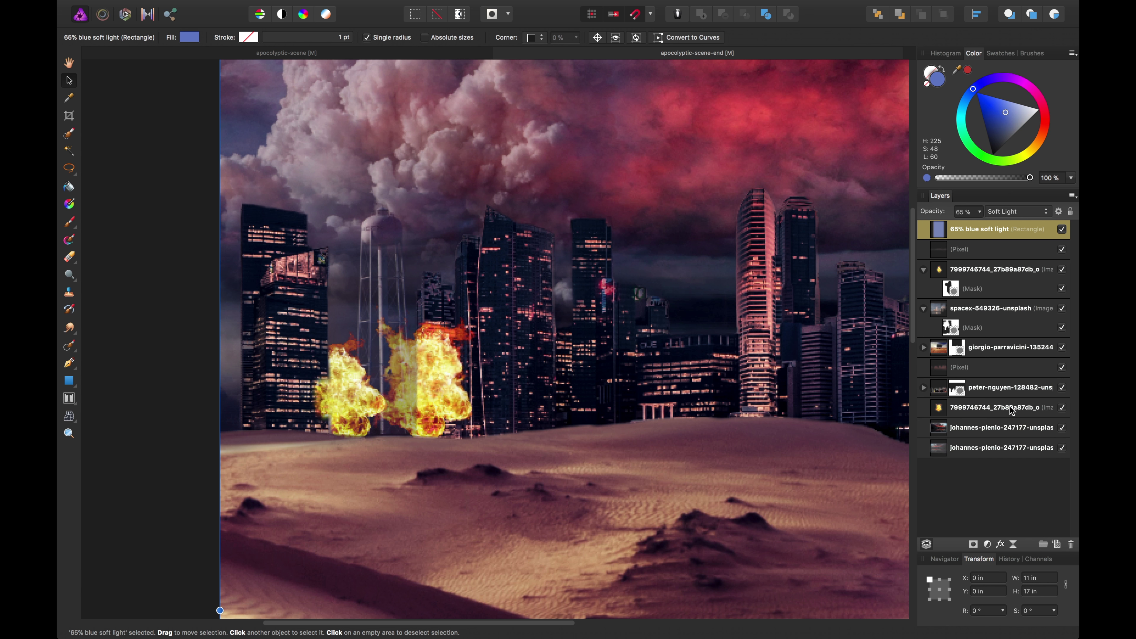
click(1015, 414)
drag(475, 347, 446, 356)
drag(1038, 408, 939, 263)
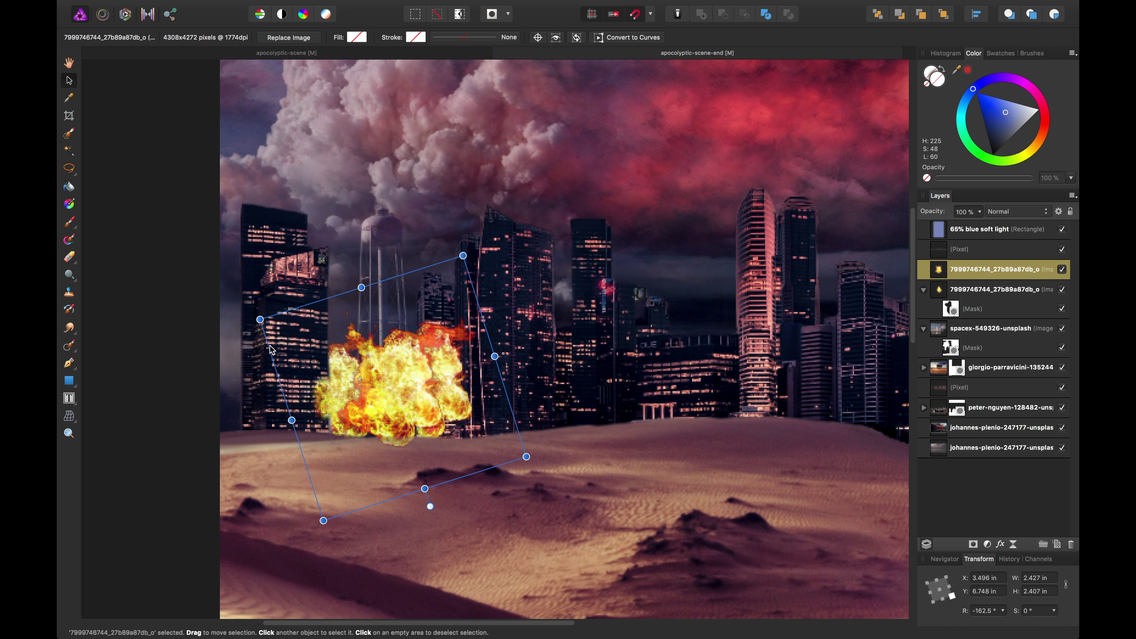
key(Delete)
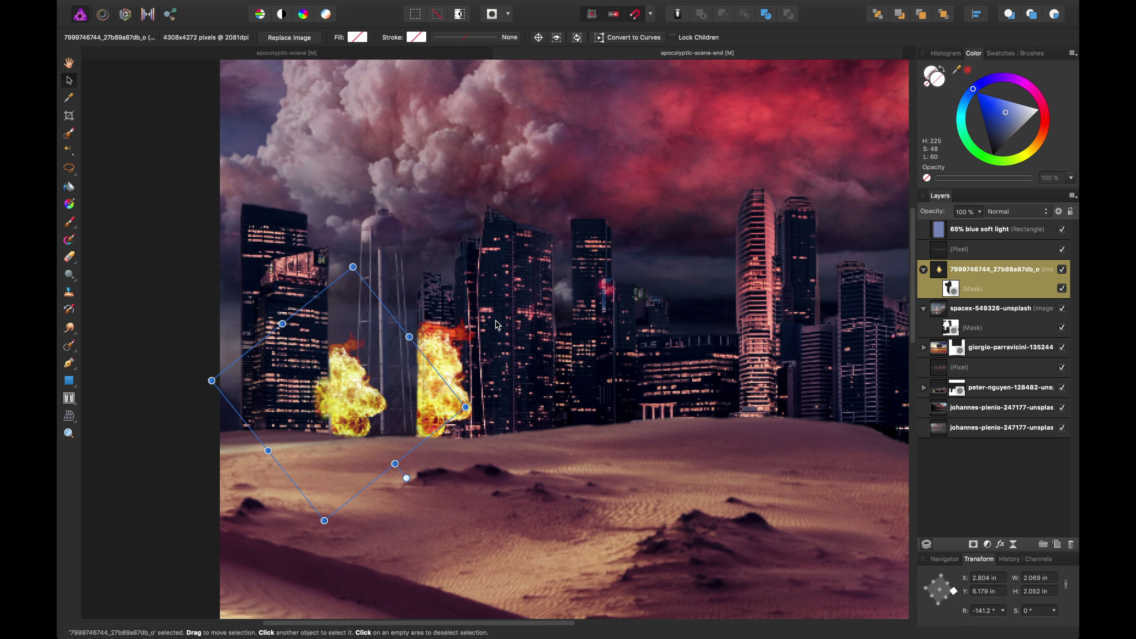
Examine which layer holds the right explosion by selecting layers and toggling the left explosion's mask and the pixel layer.
click(430, 351)
click(980, 274)
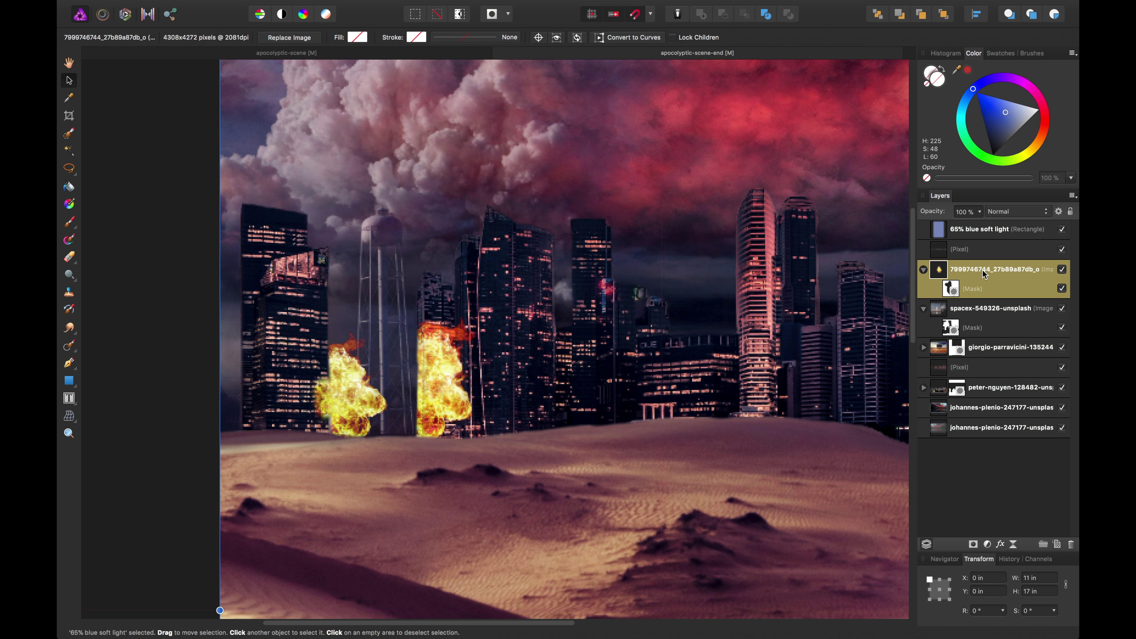
click(335, 385)
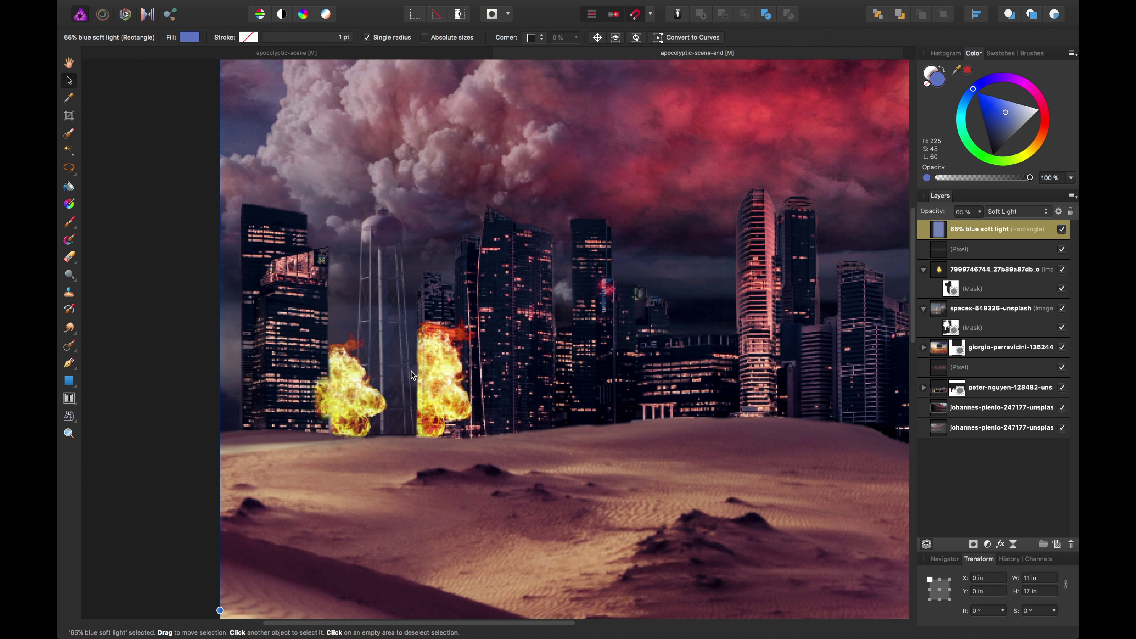
click(964, 274)
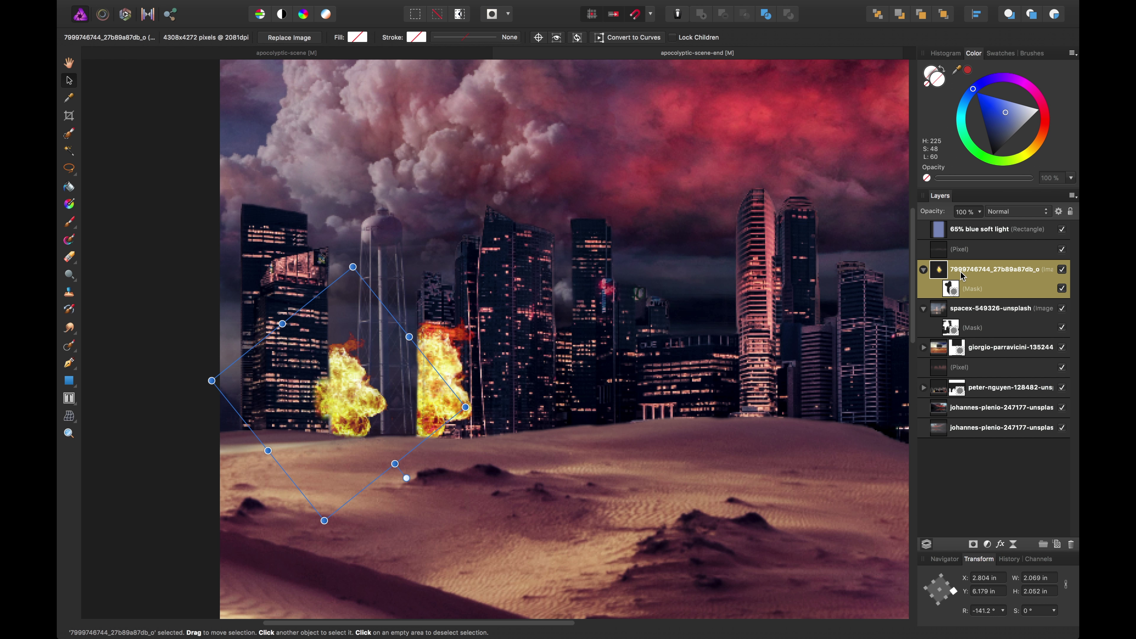
click(1063, 289)
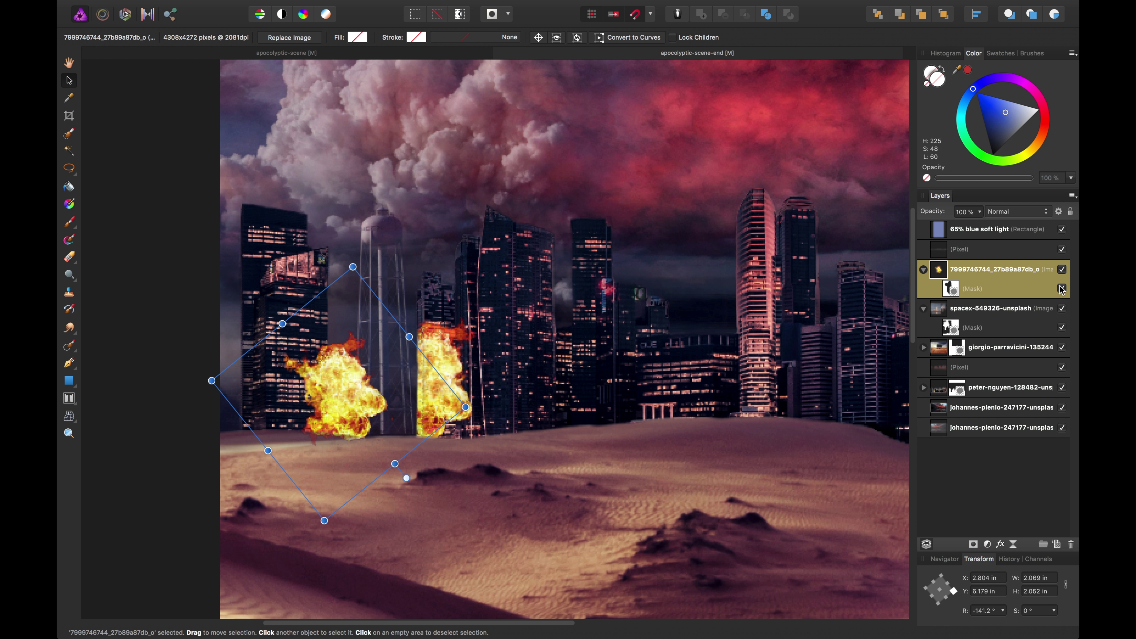
click(1063, 249)
click(1062, 249)
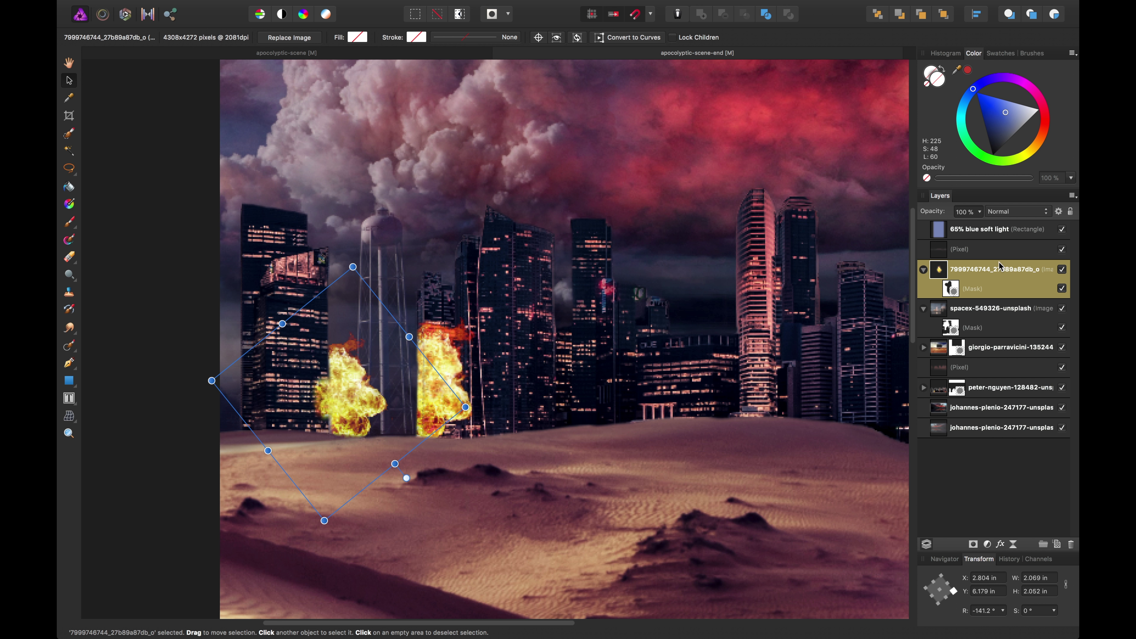
double_click(993, 271)
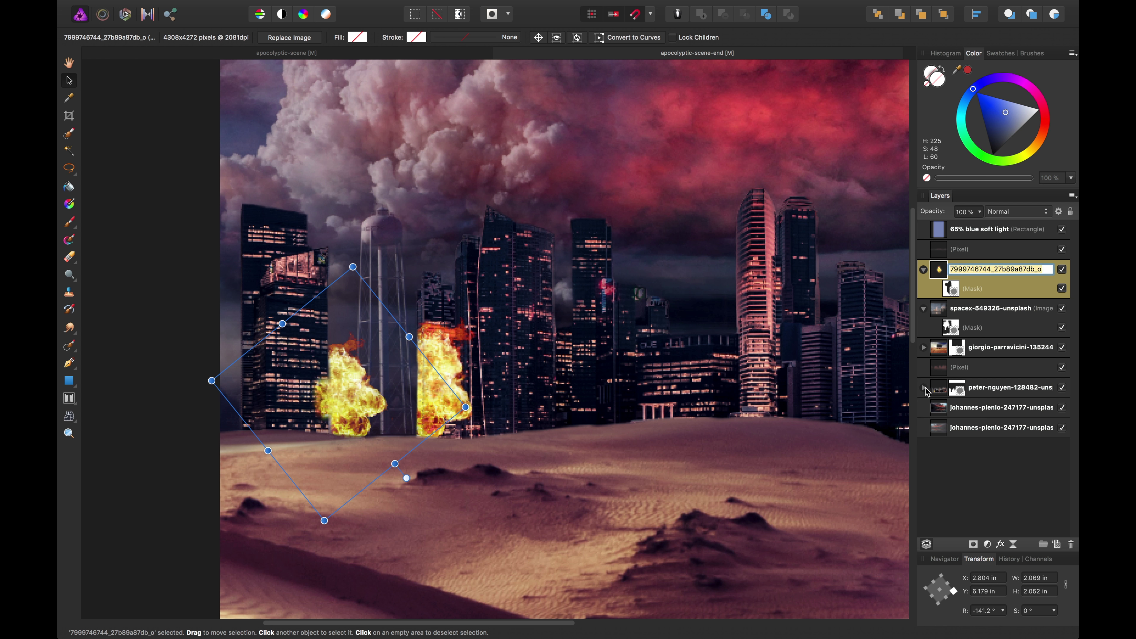
Move the explosion layer nested inside the peter-nguyen city layer out to directly below the masked explosion layer.
click(925, 389)
drag(969, 434, 930, 298)
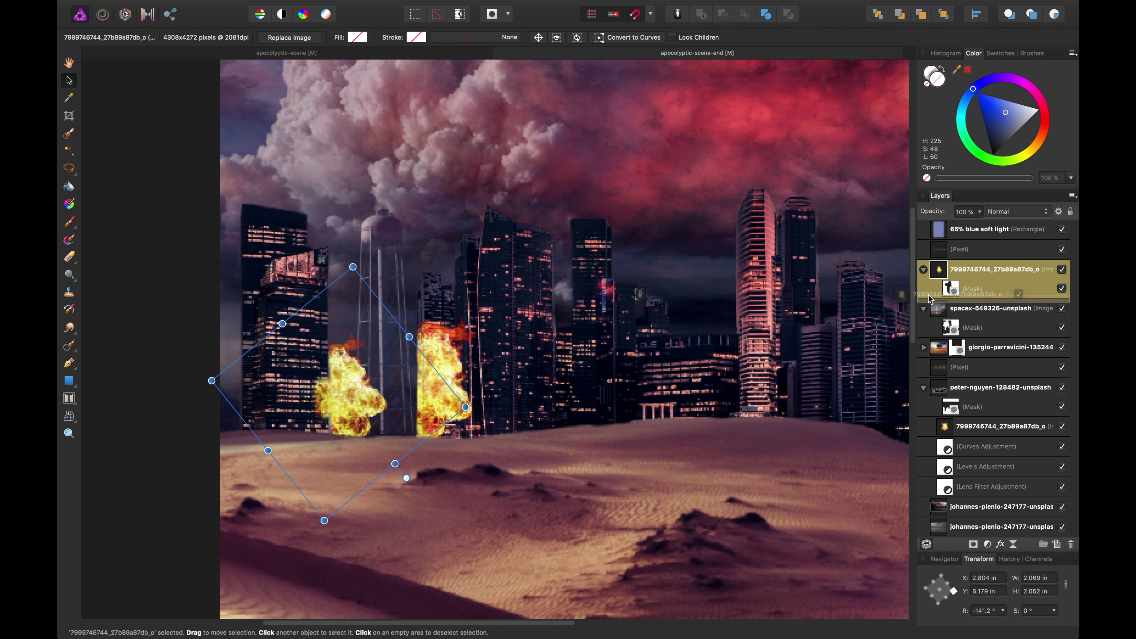
click(923, 270)
click(445, 339)
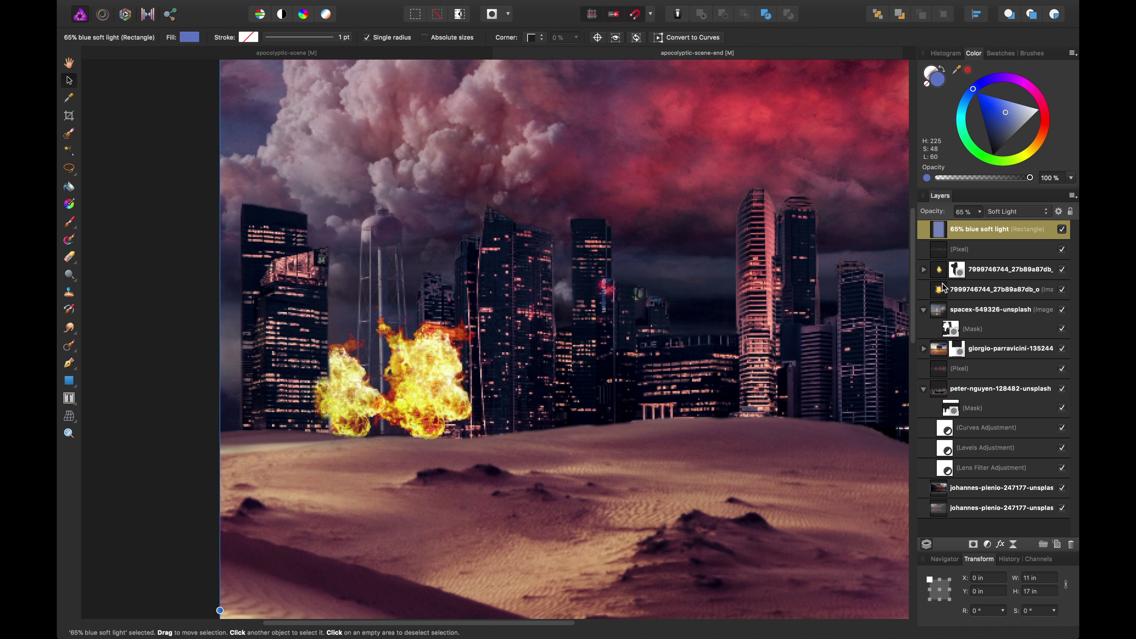
Shrink the right explosion to about 2.27 × 2.25 in and mask off its flames over the building with a 25.9 px black brush.
click(943, 289)
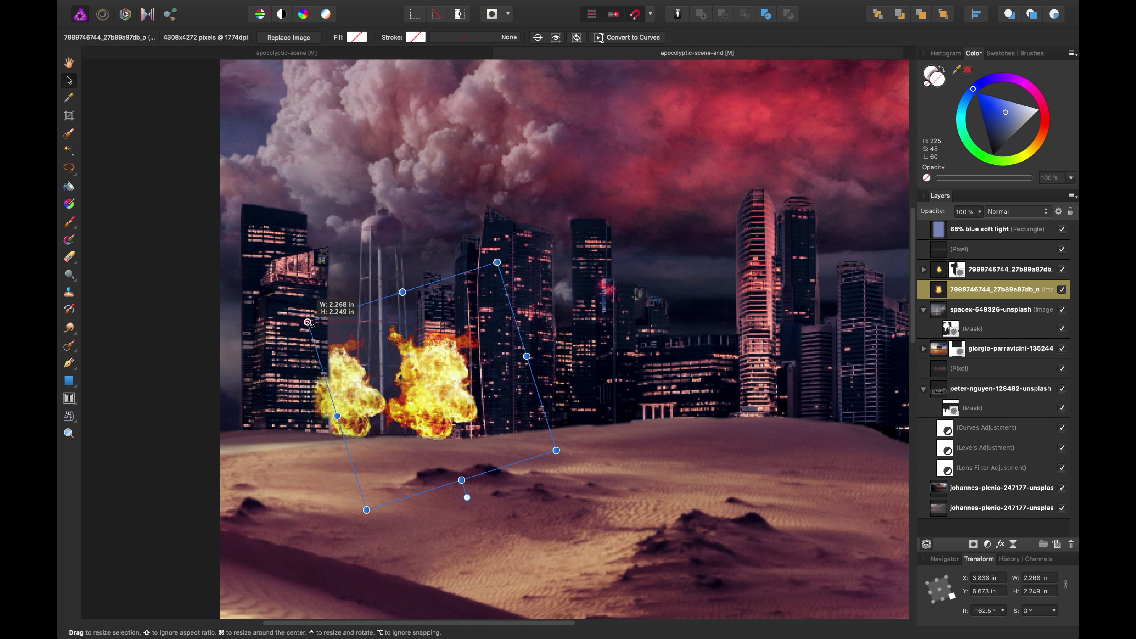
click(973, 544)
key(b)
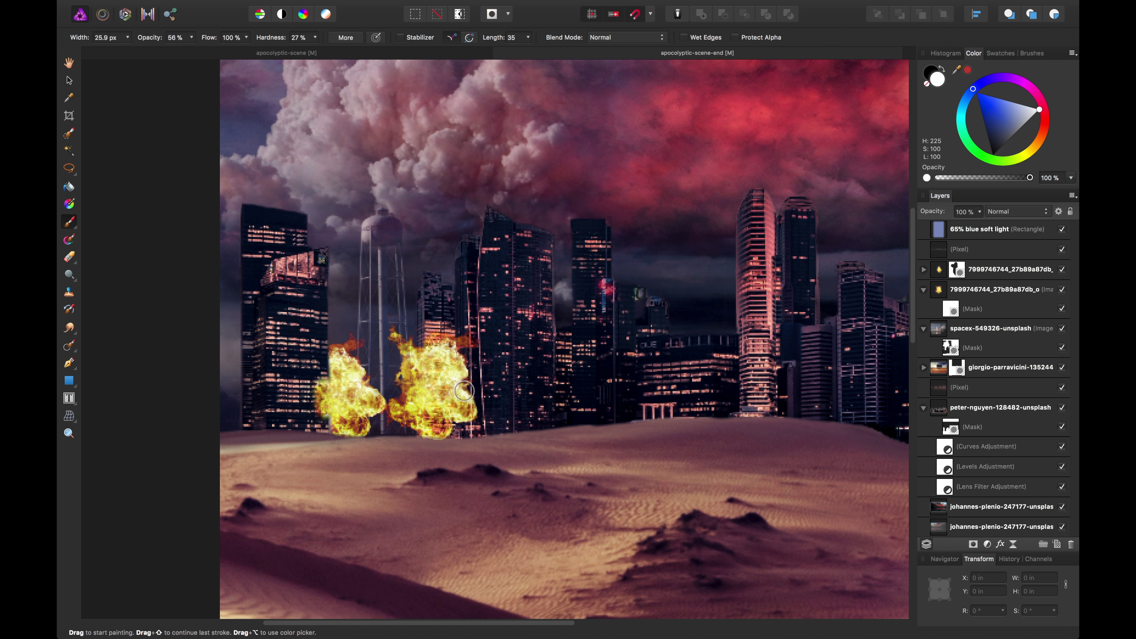
key(x)
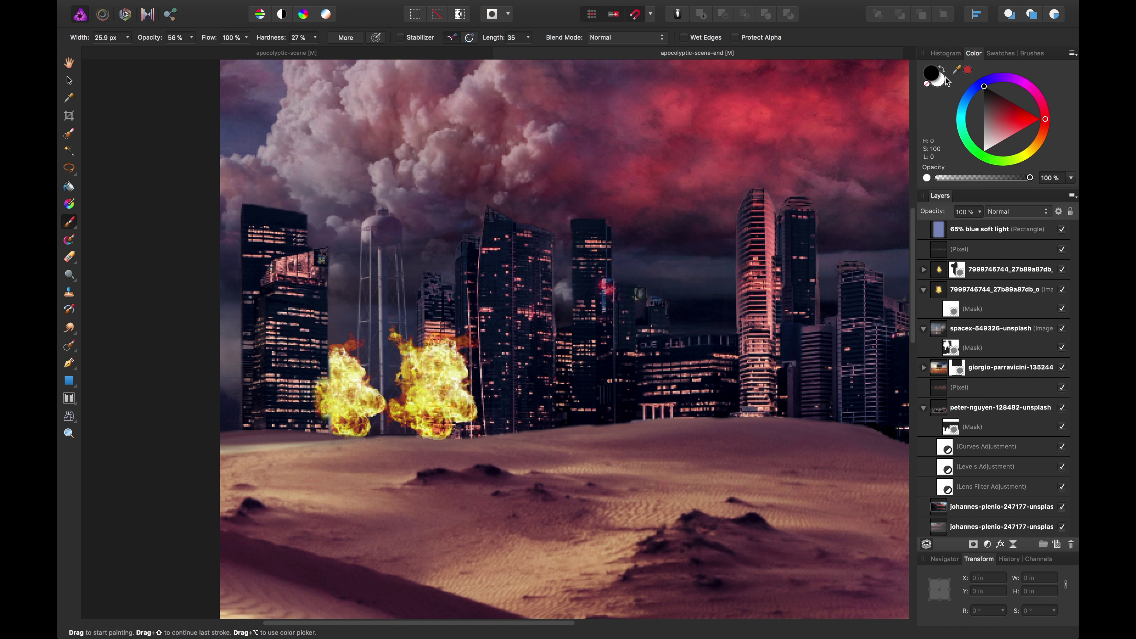
drag(467, 415, 465, 373)
key(0)
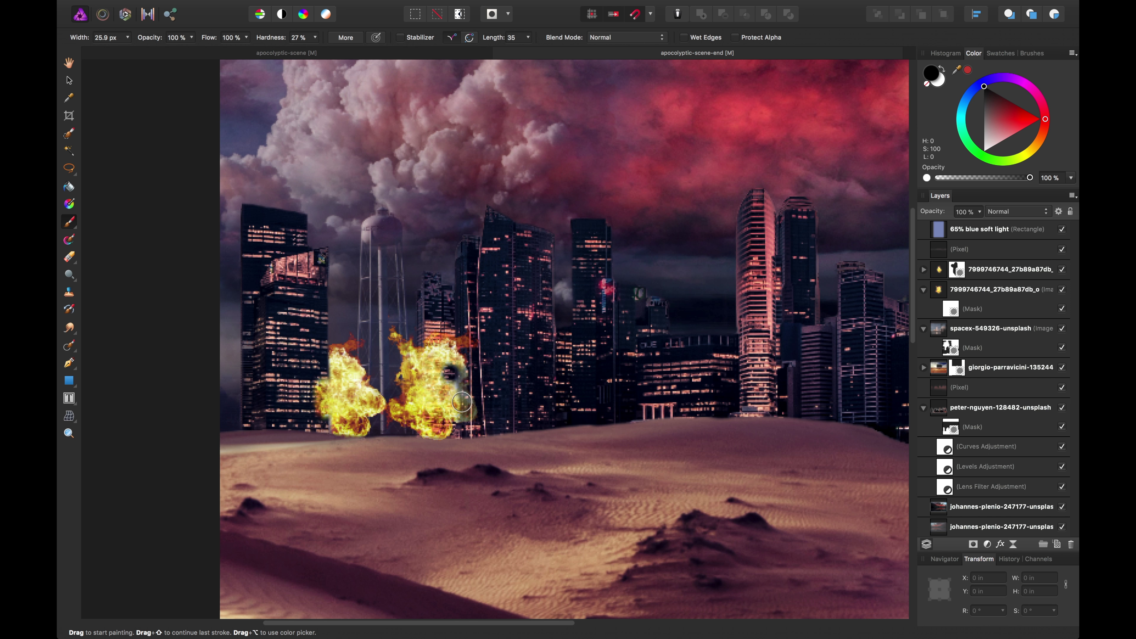
mouse_move(463, 429)
mouse_down()
mouse_move(469, 333)
mouse_move(433, 348)
mouse_move(435, 432)
mouse_move(429, 346)
mouse_move(427, 436)
mouse_move(430, 356)
mouse_move(427, 411)
mouse_up()
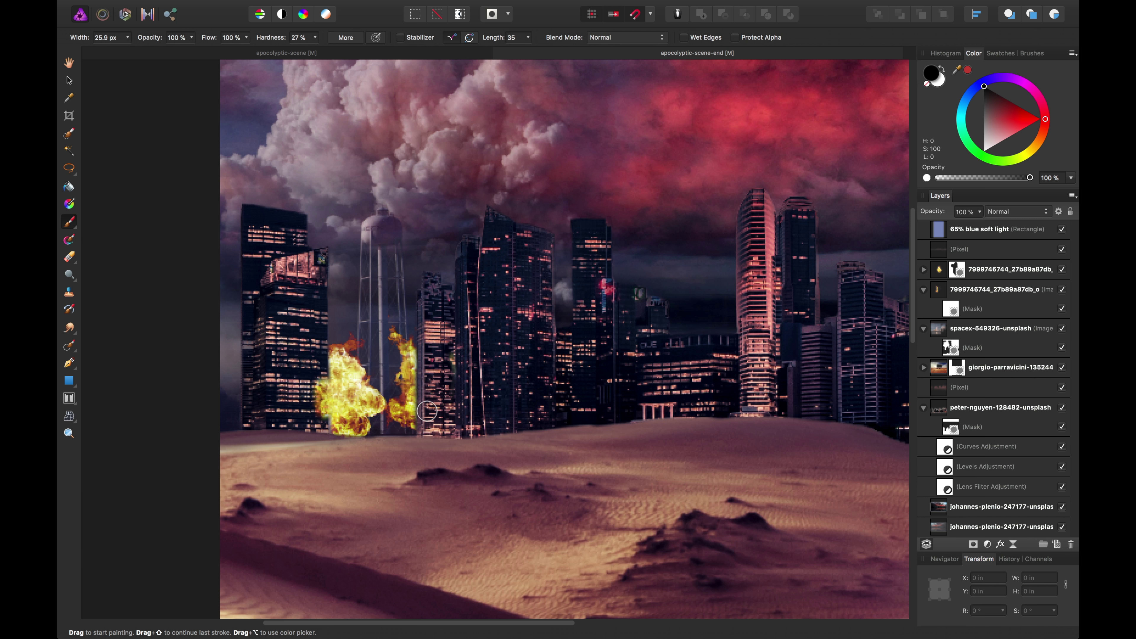
Add a Curves adjustment and nest it inside the spacex-549326-unsplash layer.
key(v)
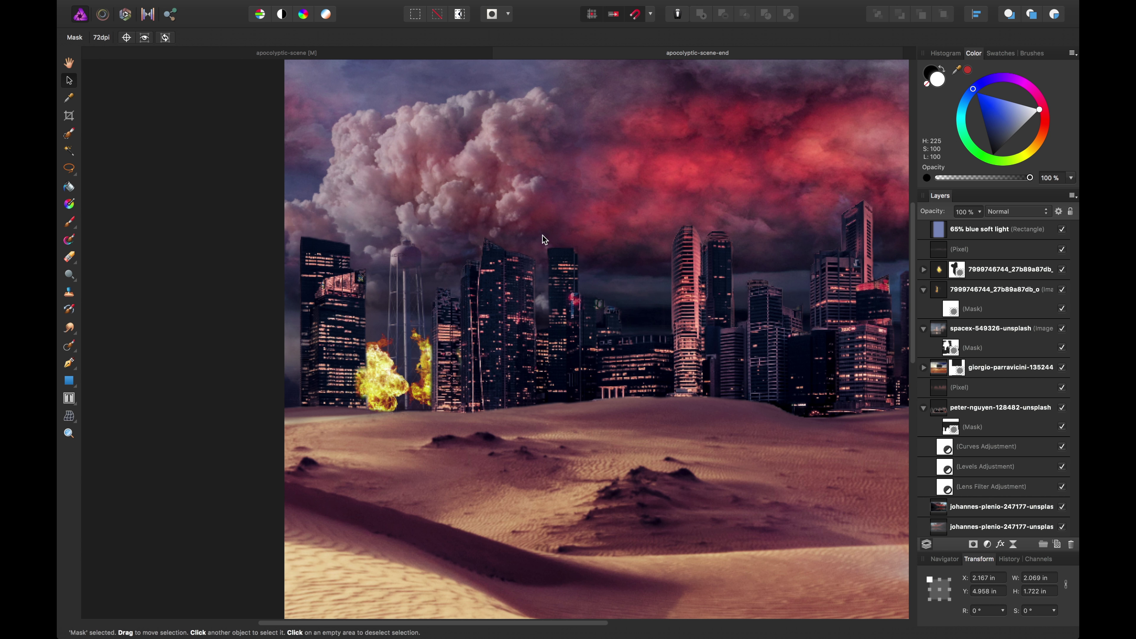
click(503, 206)
click(1001, 345)
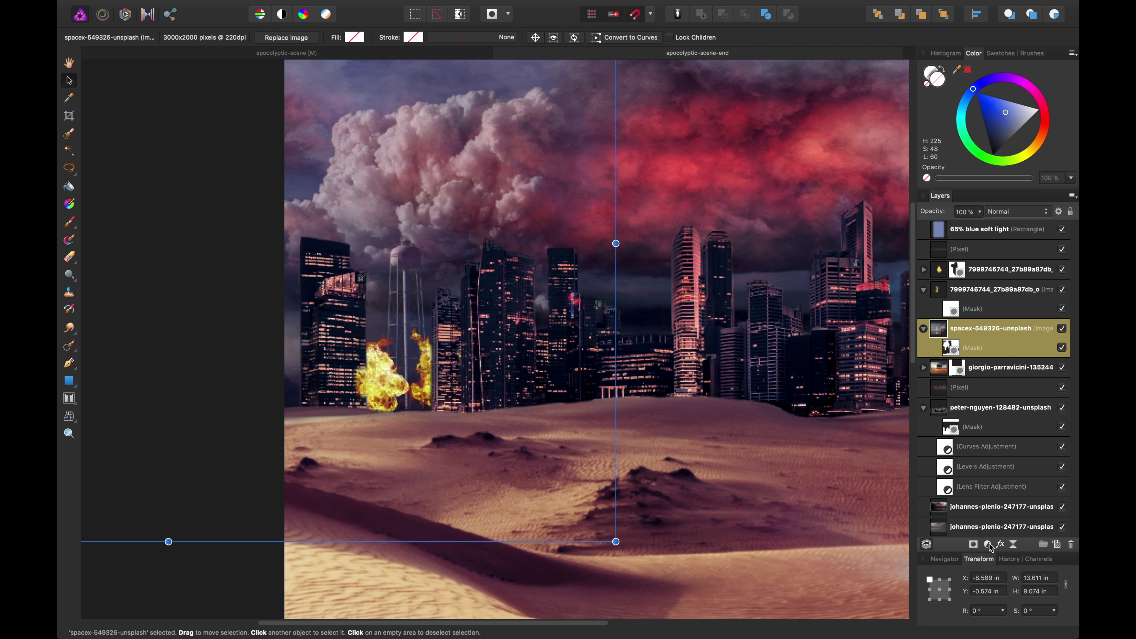
click(988, 544)
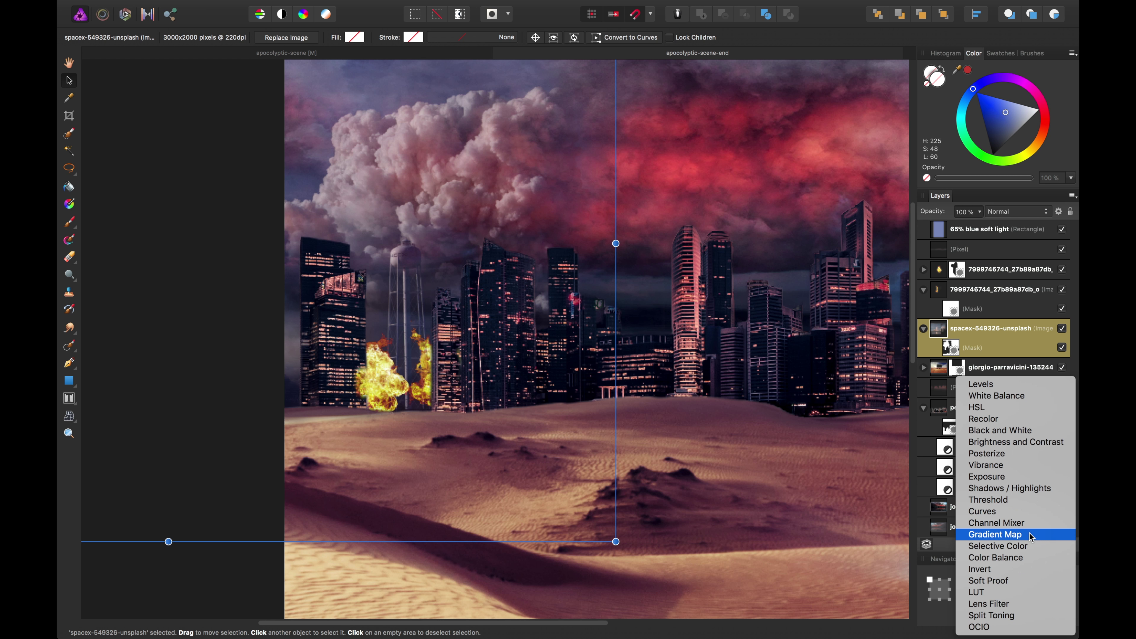
click(1030, 518)
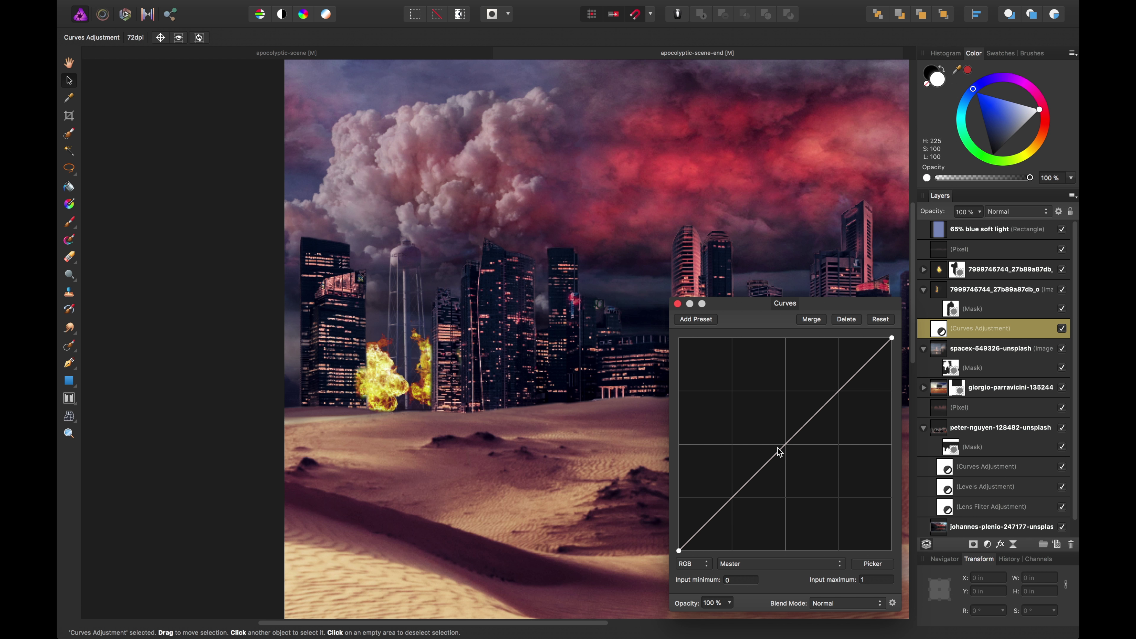
drag(940, 324, 975, 367)
Brighten the smoke cloud and water tower by raising the master curve with a midtone point and a highlight point.
click(756, 473)
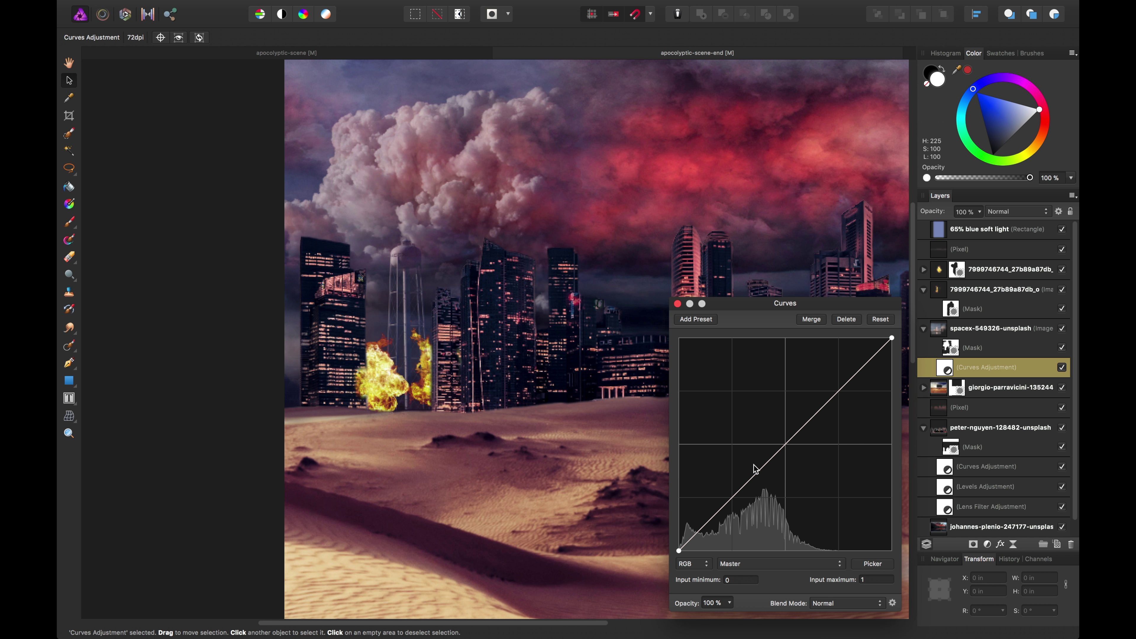
drag(756, 469, 750, 446)
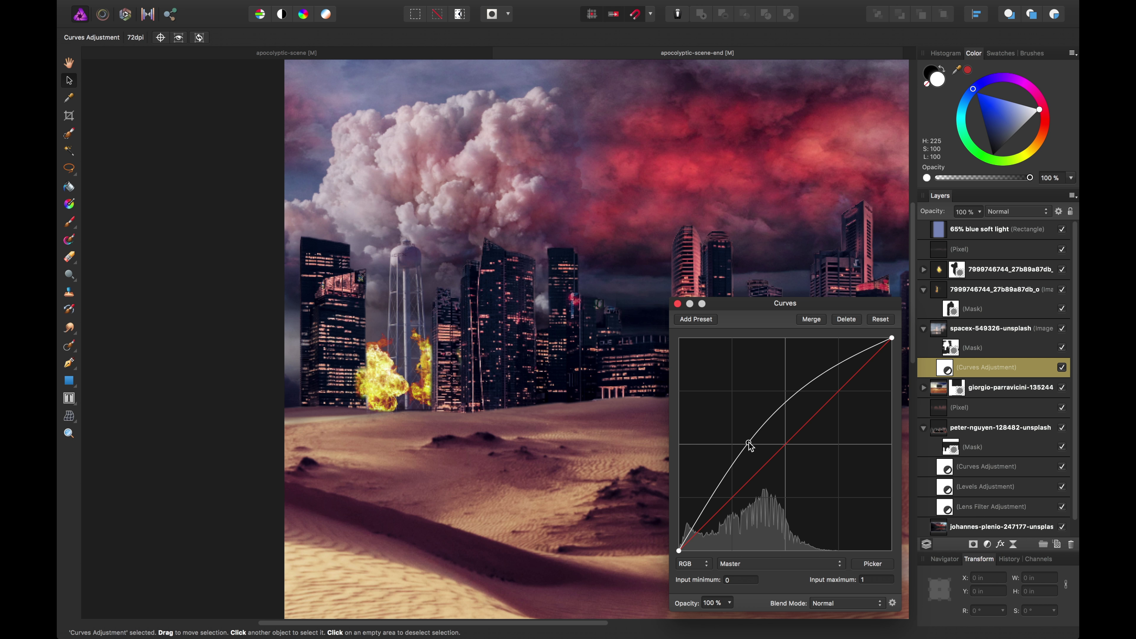
mouse_move(826, 372)
mouse_down()
mouse_move(862, 405)
mouse_move(806, 381)
mouse_up()
drag(749, 443, 765, 448)
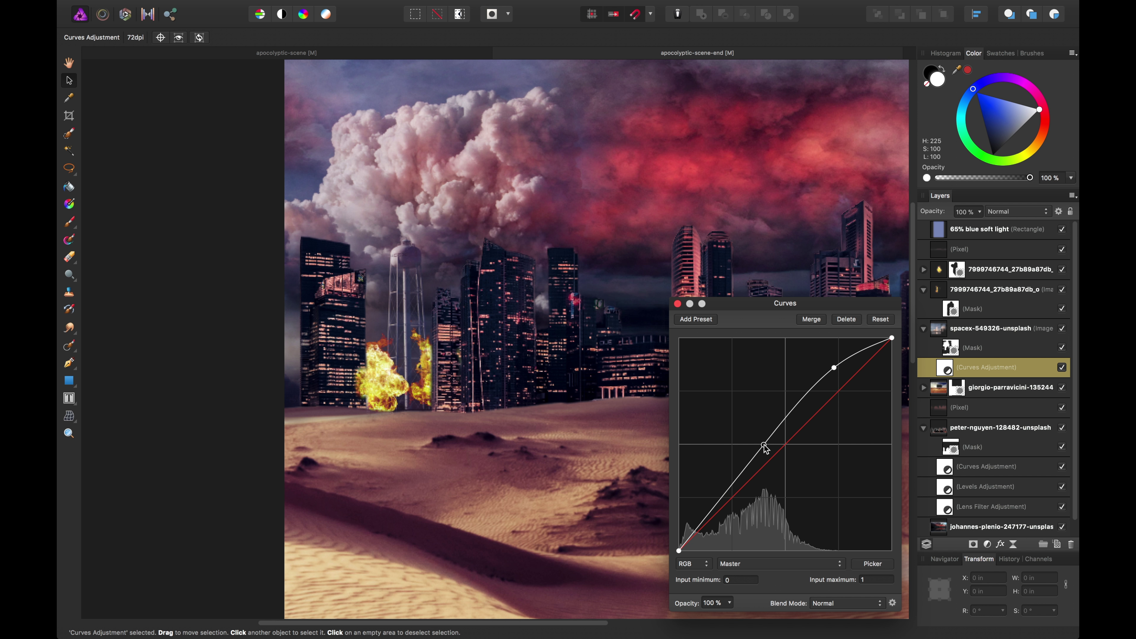
click(679, 304)
Duplicate the left explosion with its mask and enlarge the copy to about 2.44 × 2.55 in.
drag(566, 266, 450, 395)
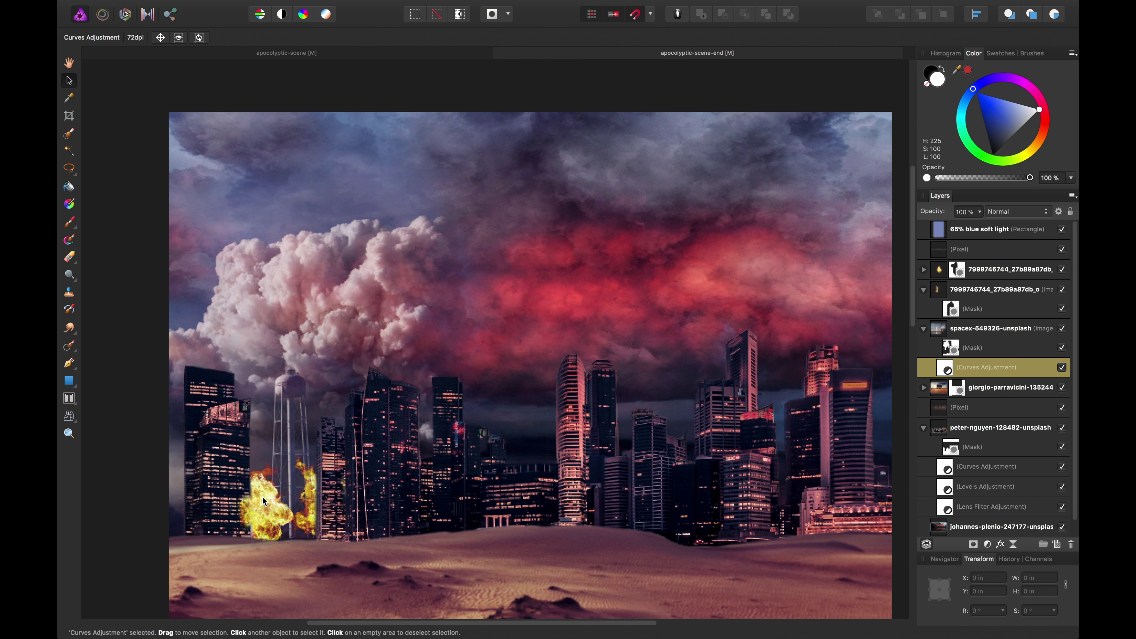
click(262, 501)
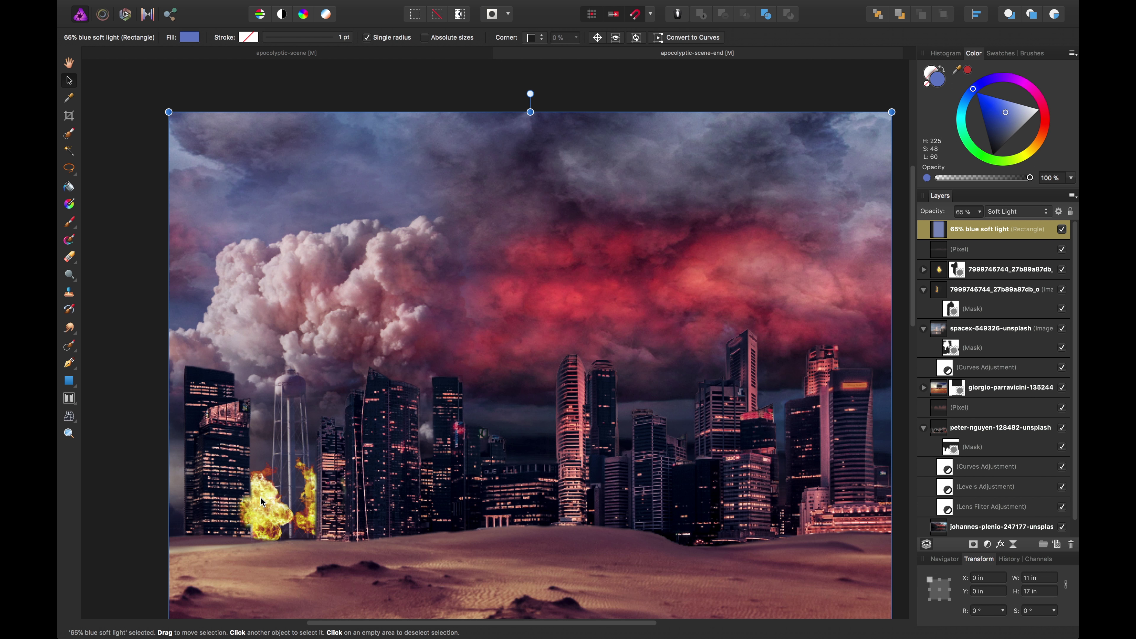
click(985, 269)
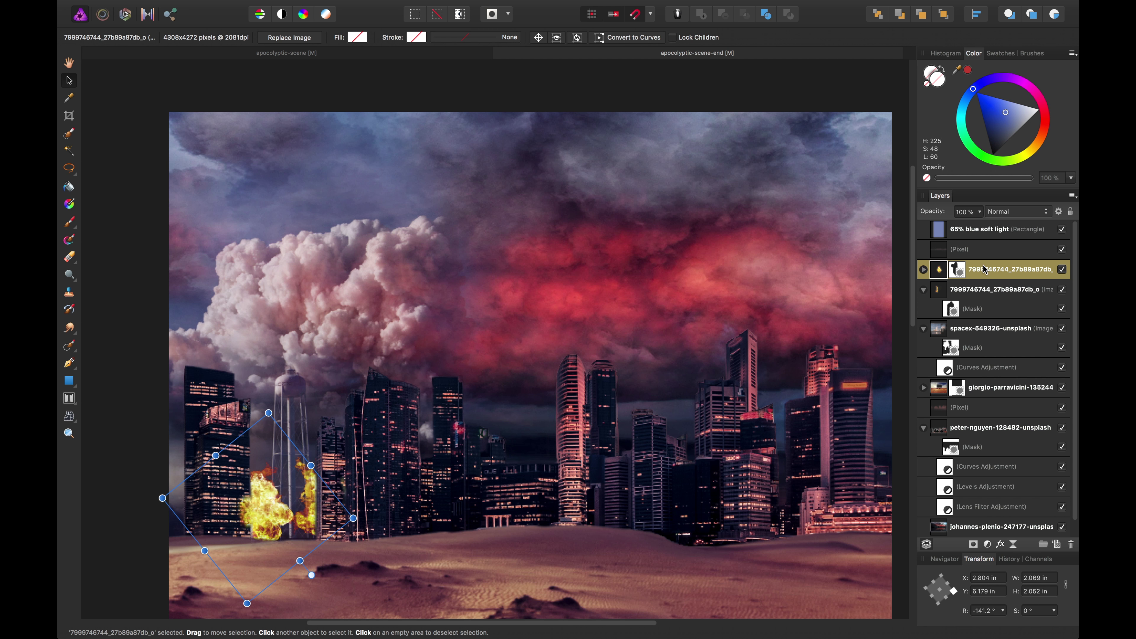
key(super+j)
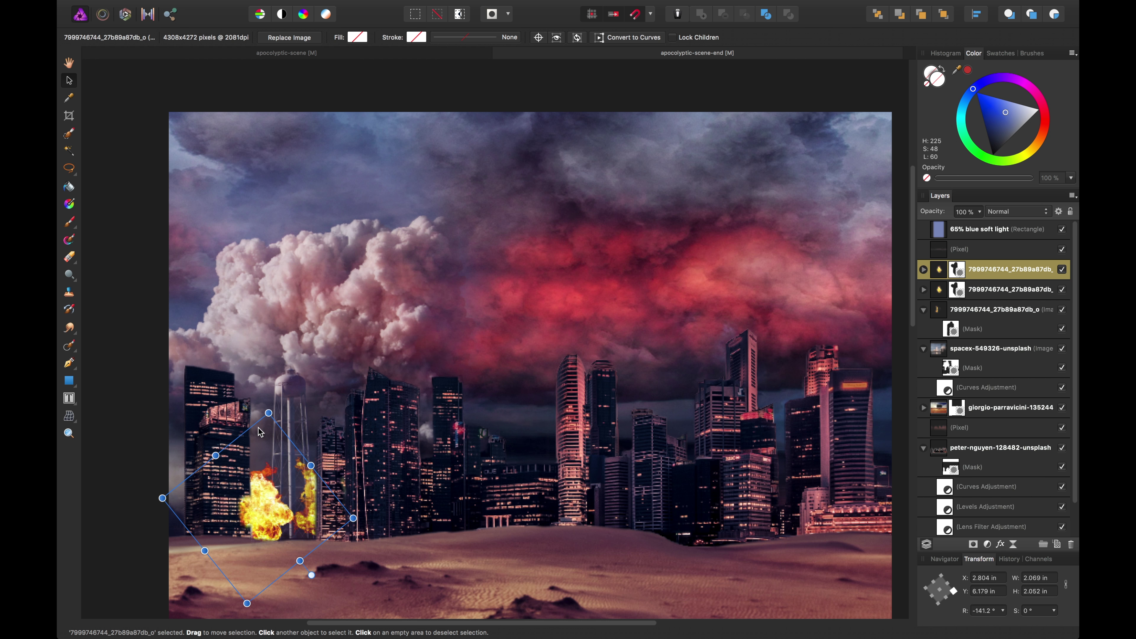
drag(271, 414, 269, 386)
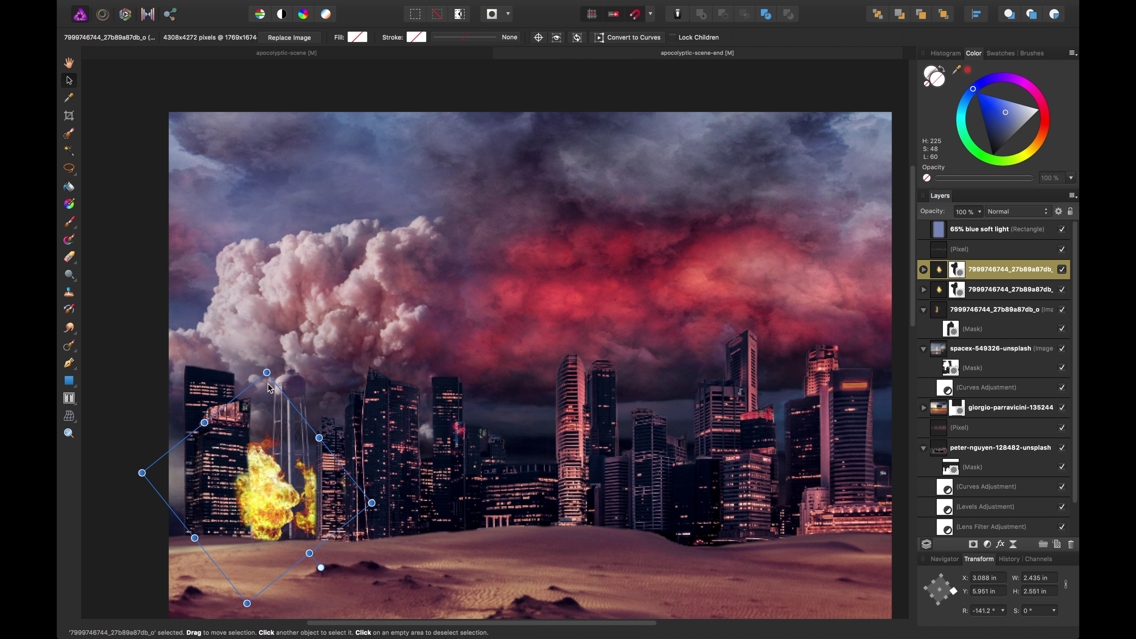
Send the enlarged explosion copy behind the original, rotated to about -114.5°, and select its mask.
key(super+bracketleft)
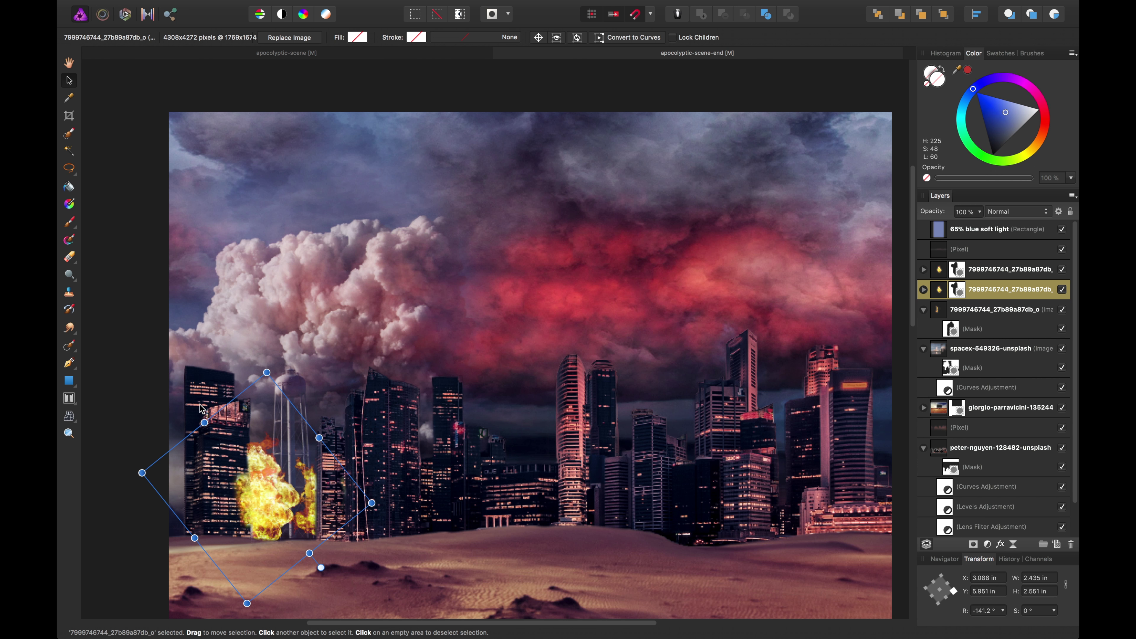
drag(270, 368, 229, 373)
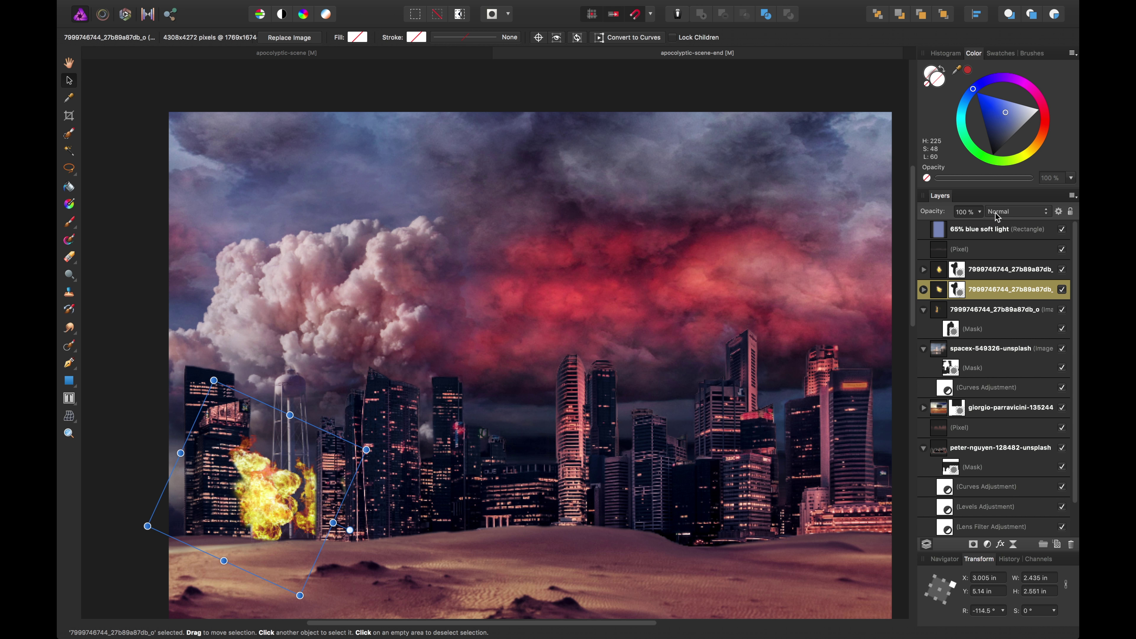
click(957, 290)
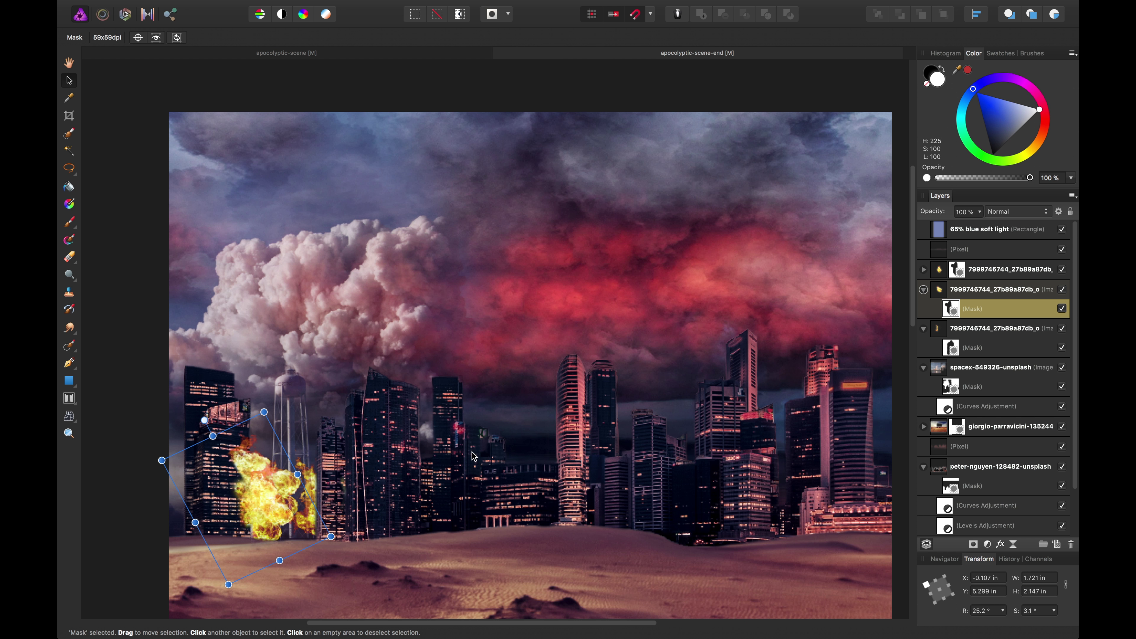
Paint black on the explosion copy's mask to trim the stray flames along its left edge.
key(b)
mouse_move(234, 457)
mouse_down()
mouse_move(248, 503)
mouse_move(236, 449)
mouse_up()
key(super+z)
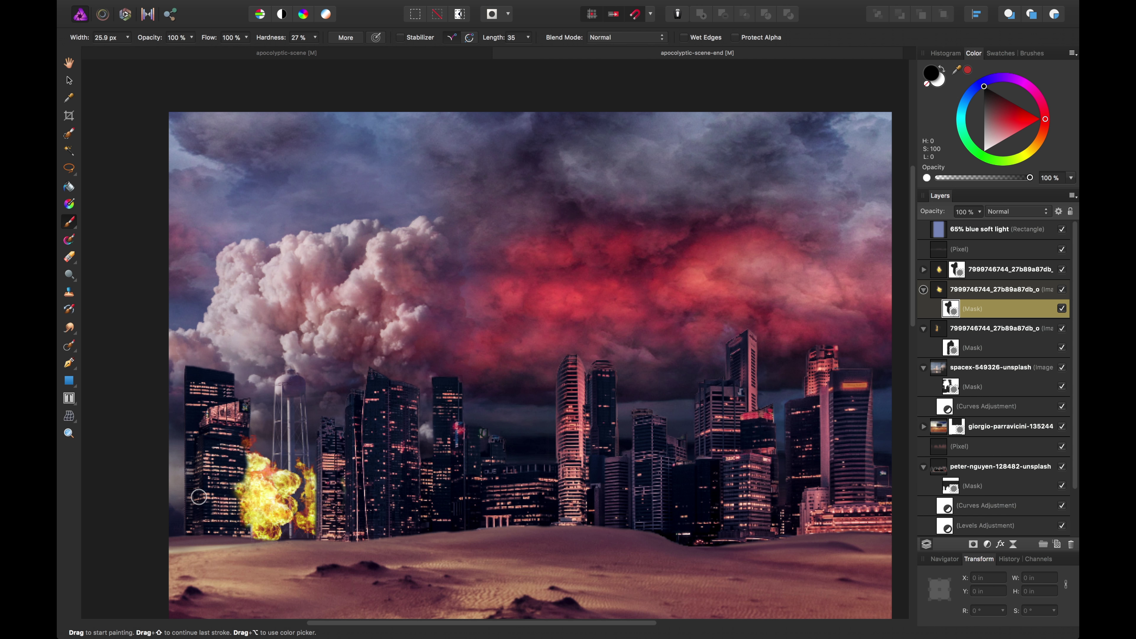
key(v)
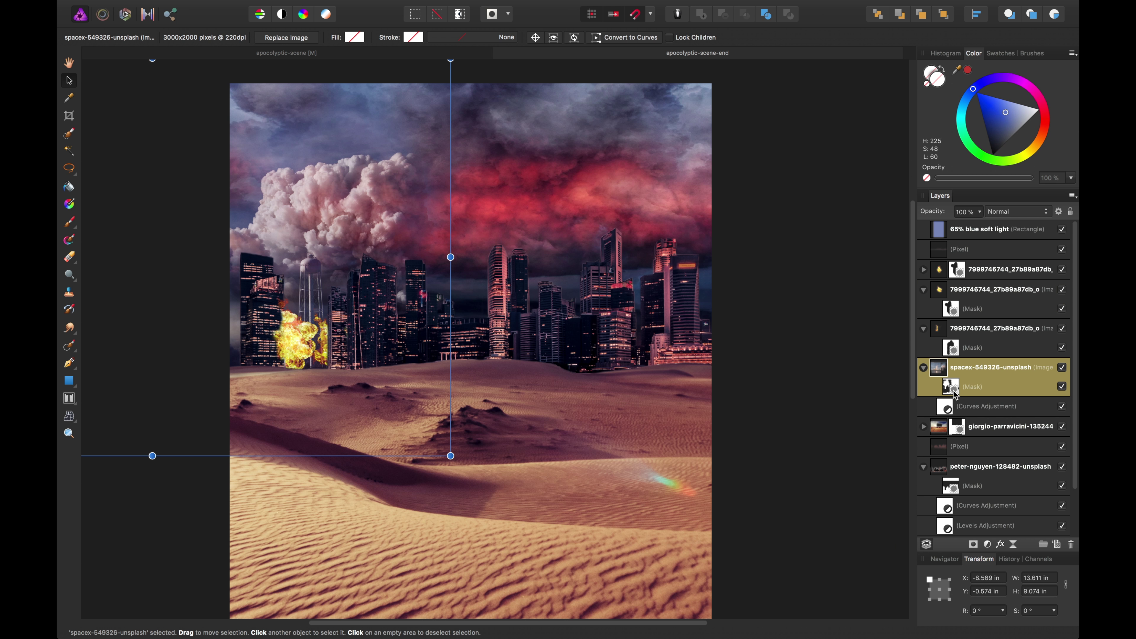
Paint black on the spacex layer's Curves adjustment with a 278.3 px brush to mask its brightening off the sky around the smoke.
click(944, 406)
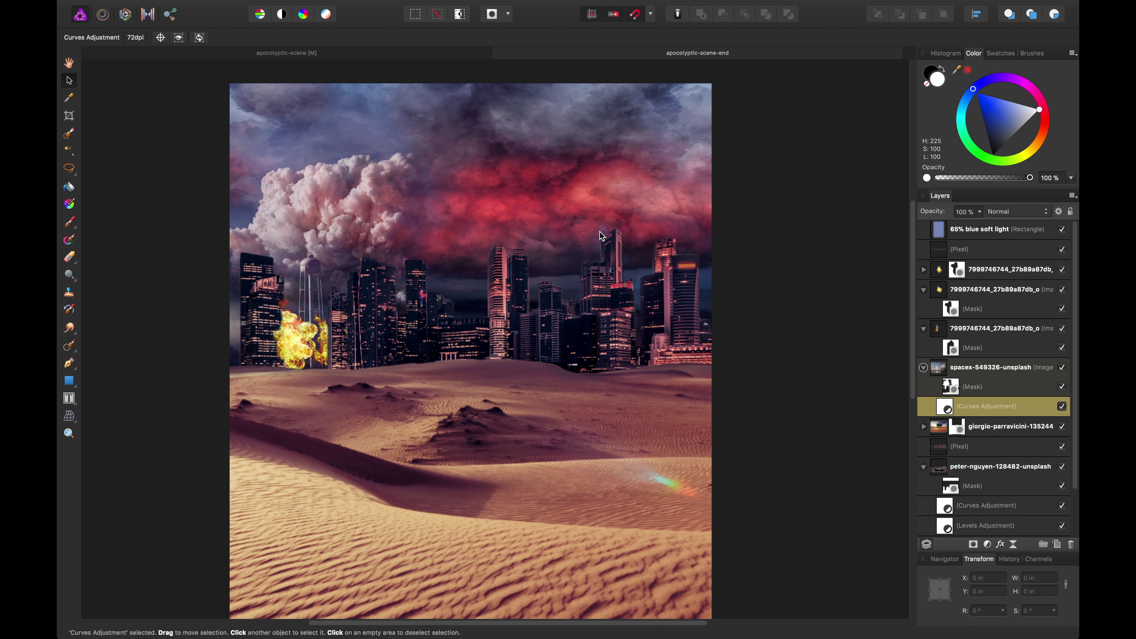
key(b)
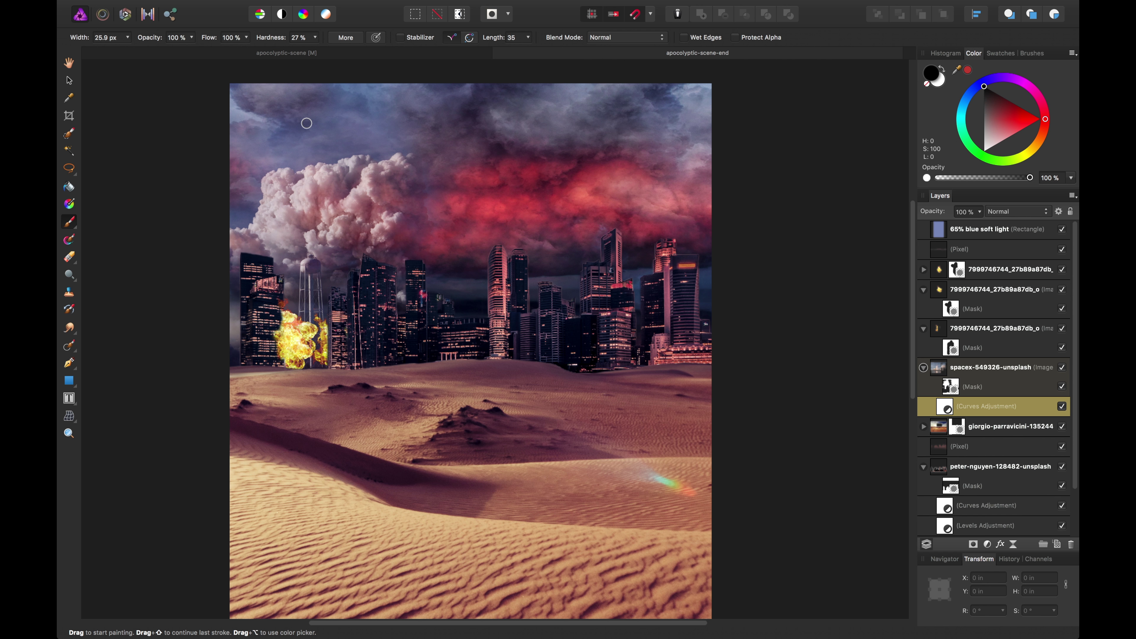
key(bracketright)
key(bracketright)
key(bracketright)
key(bracketright)
key(bracketright)
key(bracketright)
key(bracketright)
key(bracketright)
key(bracketright)
key(bracketright)
mouse_move(285, 146)
mouse_down()
mouse_move(318, 132)
mouse_move(249, 114)
mouse_up()
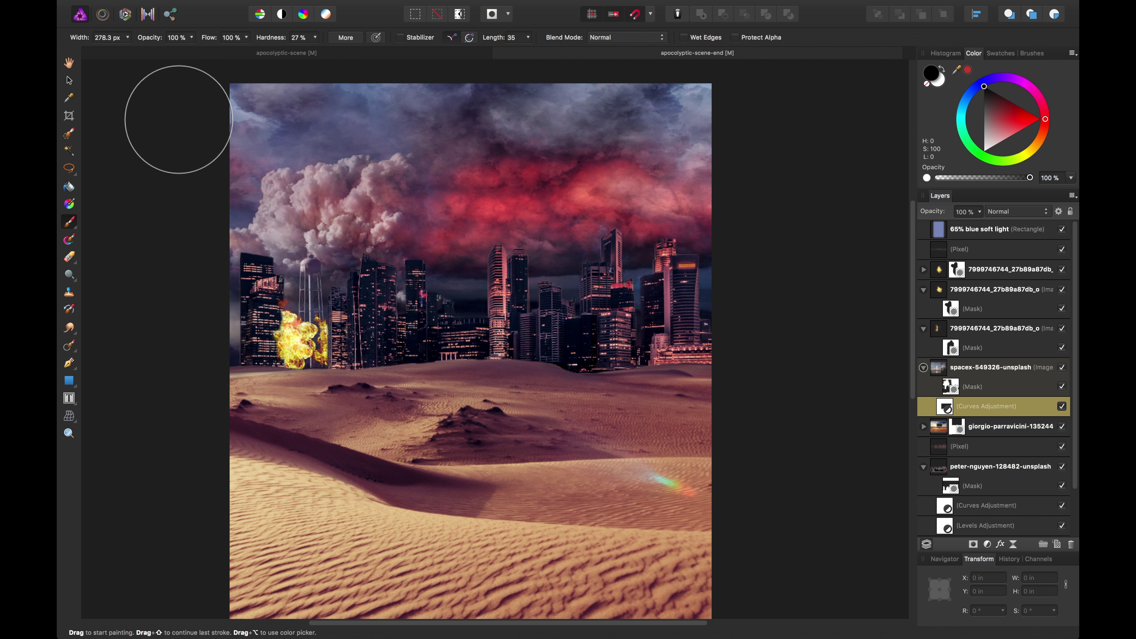
key(x)
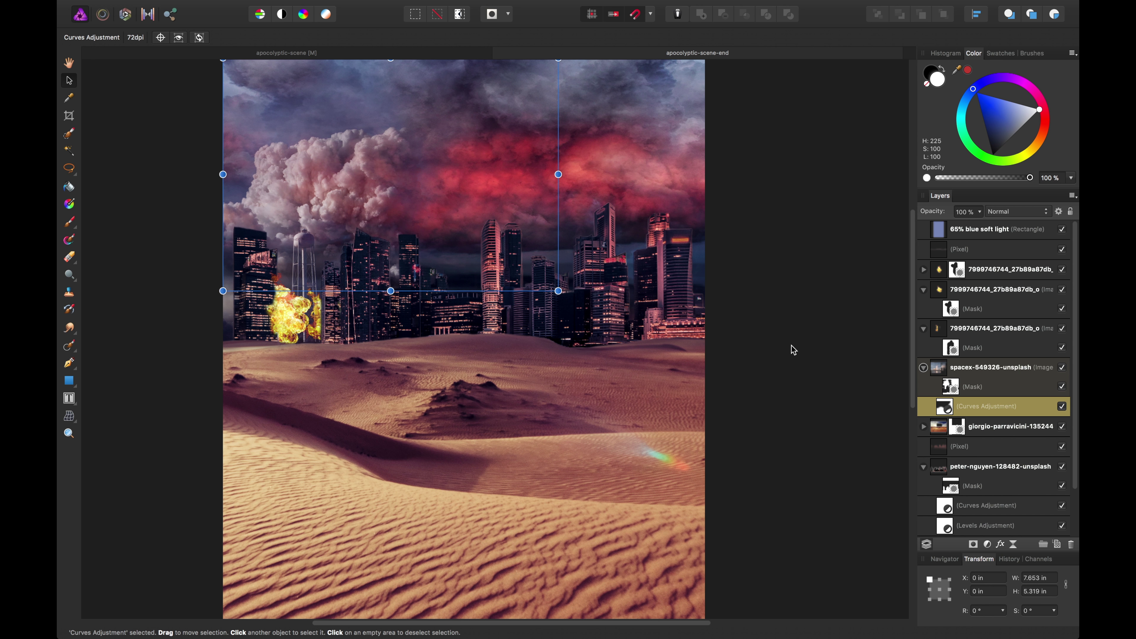
Compare the composite with the apocalyptic-scene document, examining how the old truck sits in front of the fires.
key(space)
mouse_move(768, 344)
mouse_down()
mouse_move(777, 235)
mouse_move(775, 288)
mouse_up()
key(b)
key(space)
key(v)
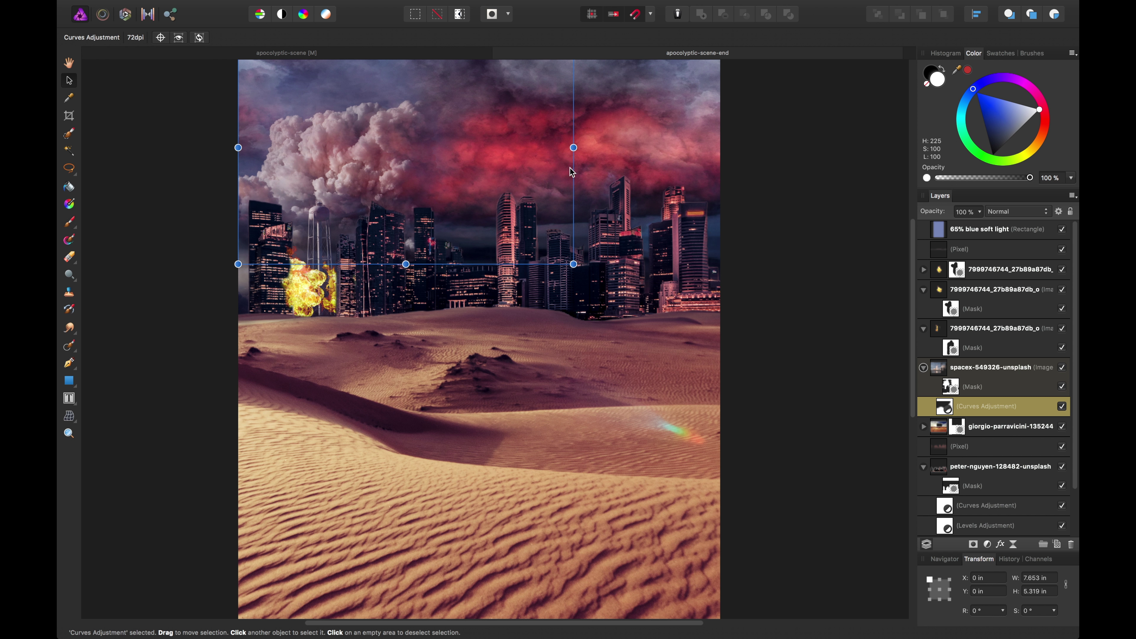
click(393, 52)
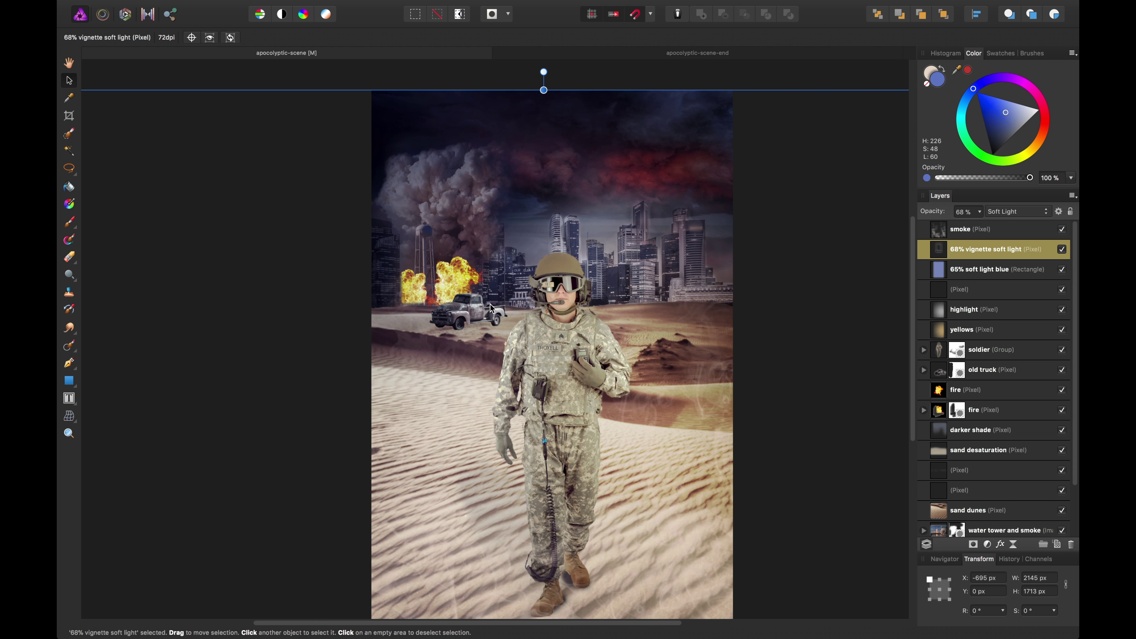
click(470, 314)
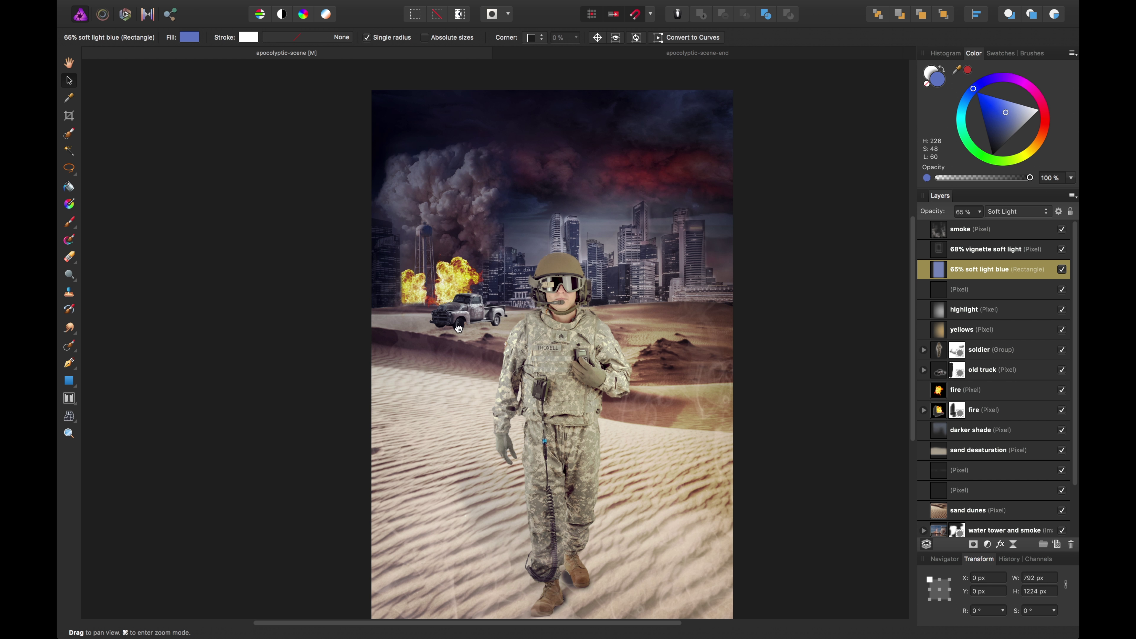
mouse_move(460, 347)
mouse_down()
mouse_move(456, 292)
mouse_move(461, 319)
mouse_up()
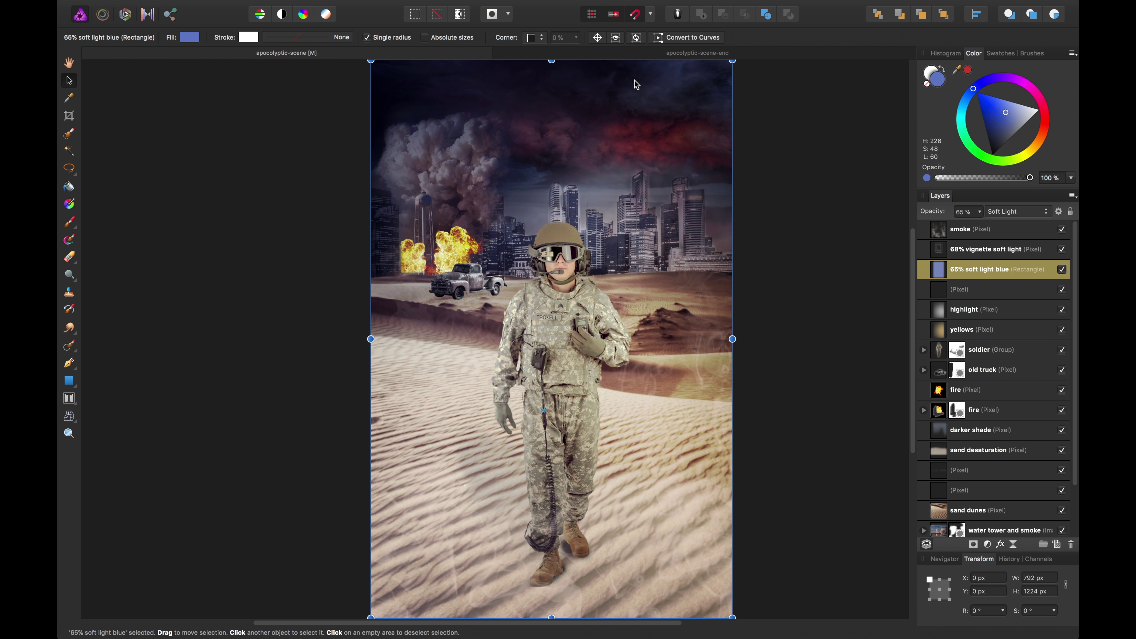
click(657, 50)
drag(475, 148, 481, 186)
click(394, 52)
click(751, 54)
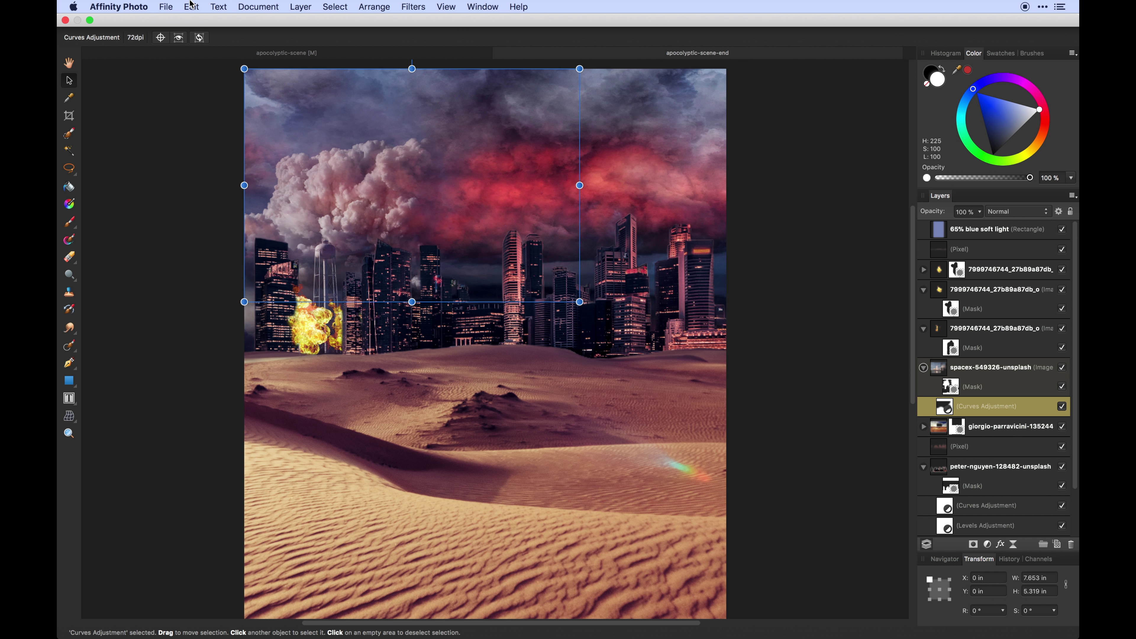
click(163, 8)
click(287, 122)
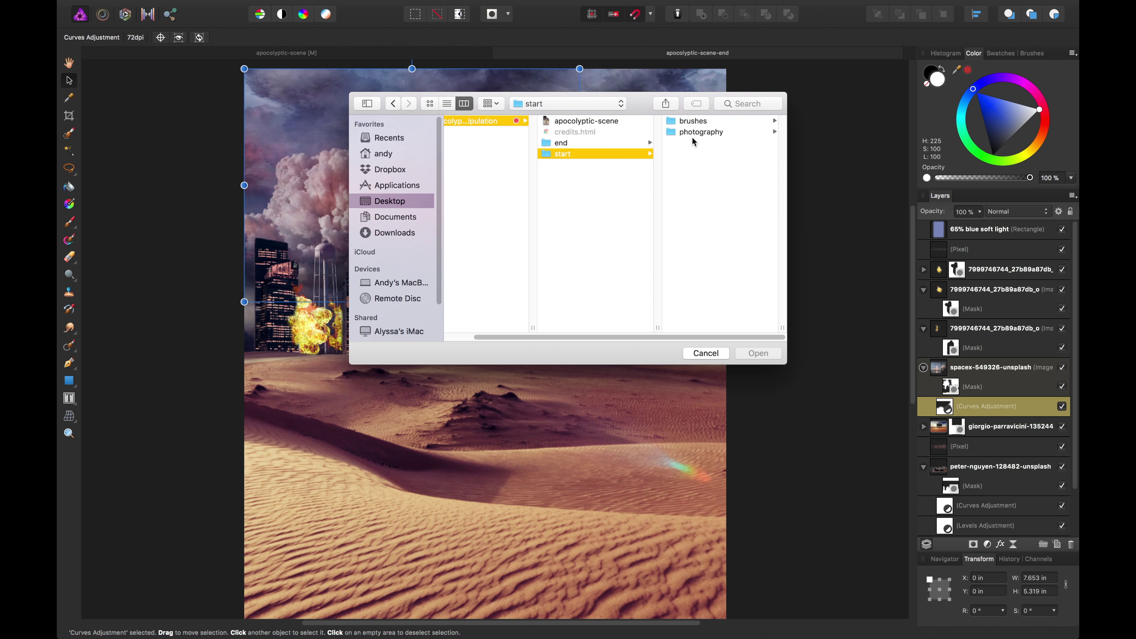
double_click(720, 121)
key(super+j)
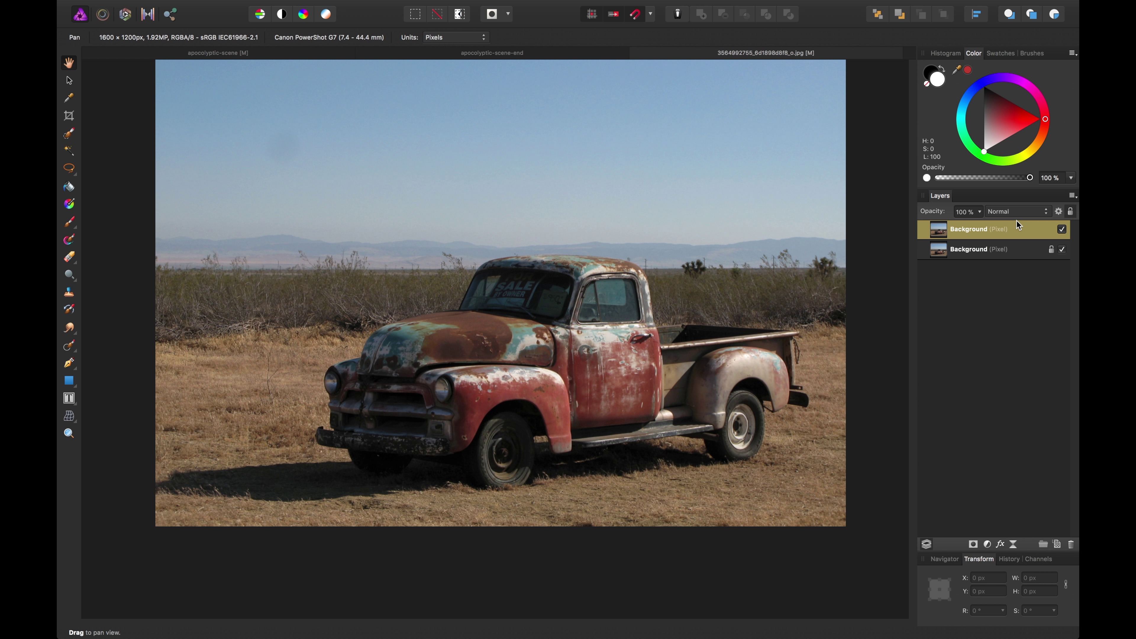
Save the truck photo document in the photography folder under the name truck.
key(super+s)
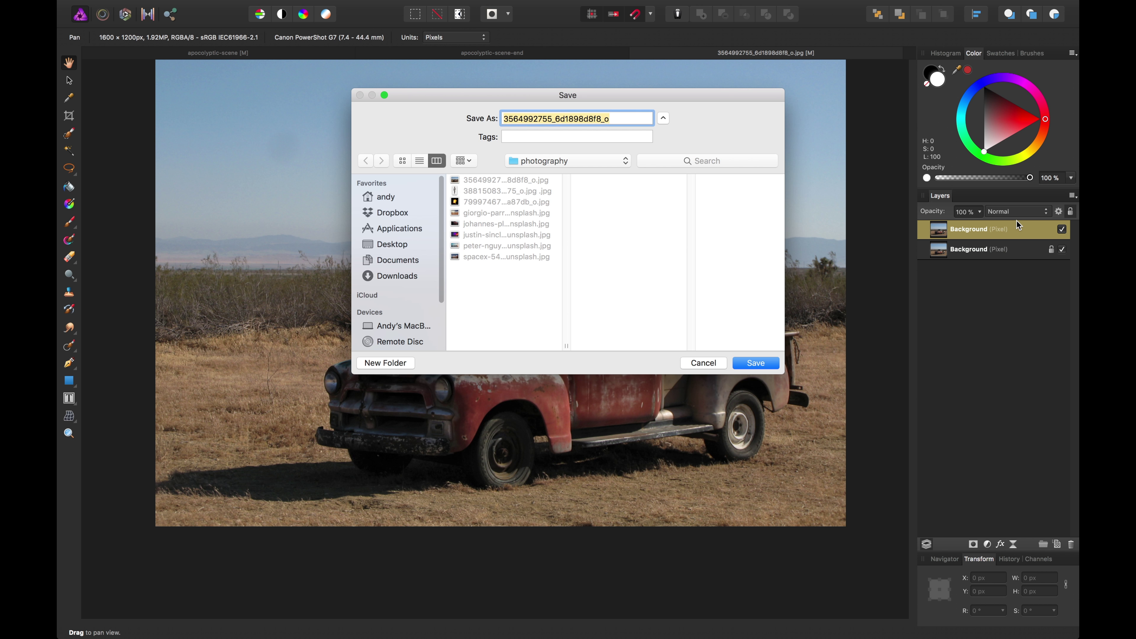
text(truck)
key(Return)
Hide the locked original Background layer and select the unlocked Background copy.
click(1039, 249)
click(1062, 249)
click(1007, 229)
drag(501, 269, 485, 289)
Select the truck's body, wheels and ground shadow using the Selection Brush at a width of 84 px.
click(68, 134)
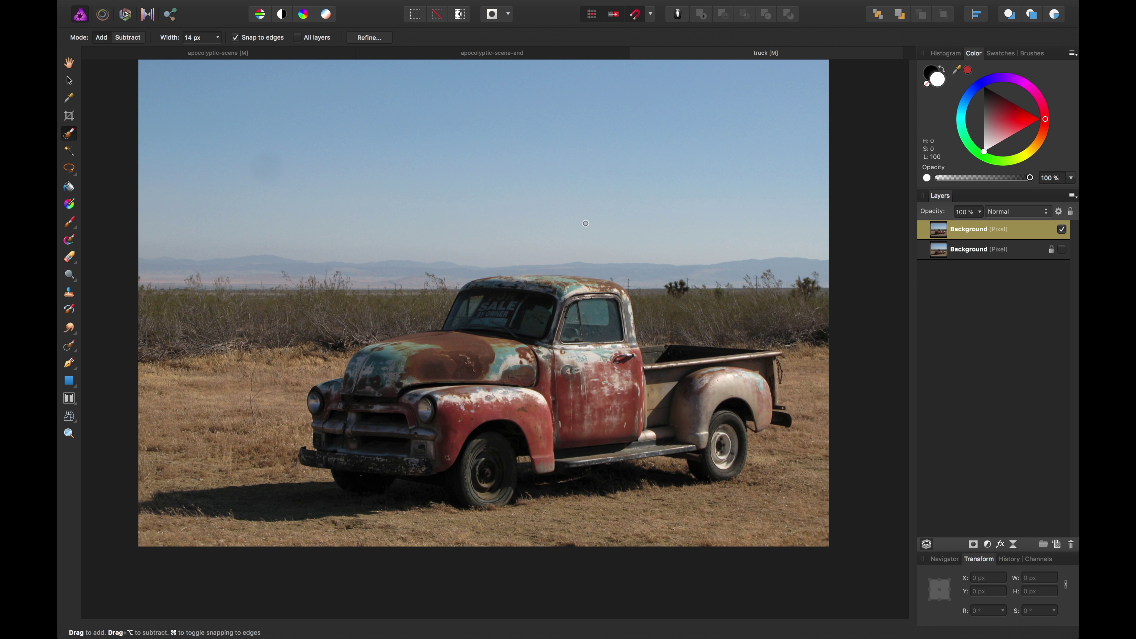
key(bracketright)
key(bracketright)
key(bracketright)
key(bracketright)
key(bracketright)
key(bracketright)
key(bracketright)
key(bracketright)
key(bracketright)
key(bracketright)
key(bracketright)
key(bracketright)
key(bracketright)
key(bracketright)
key(super+plus)
key(super+plus)
drag(576, 417, 459, 304)
key(bracketleft)
key(bracketleft)
key(bracketleft)
key(bracketleft)
key(bracketleft)
key(bracketleft)
key(bracketleft)
key(bracketleft)
key(bracketleft)
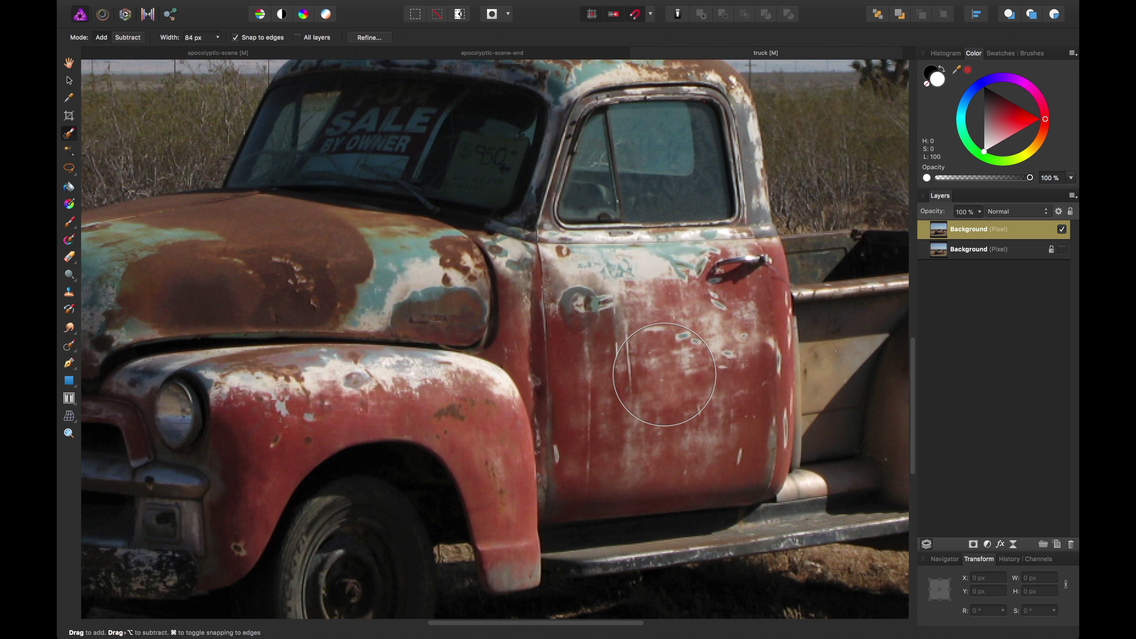
drag(669, 380, 728, 359)
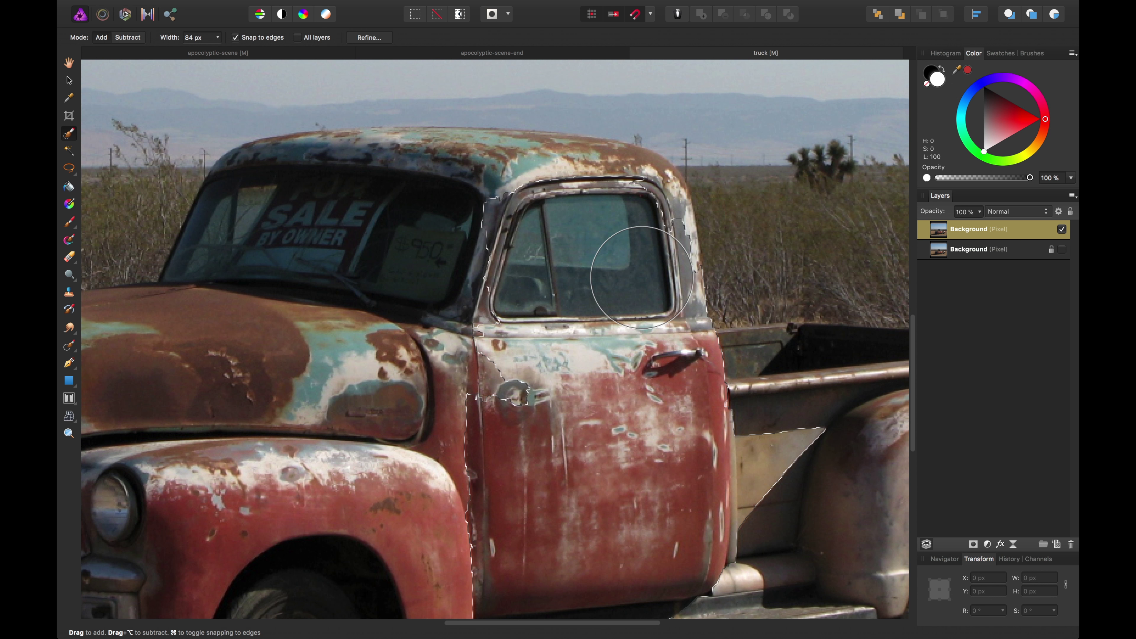
mouse_move(641, 277)
mouse_down()
mouse_move(609, 240)
mouse_move(617, 223)
mouse_move(570, 191)
mouse_move(301, 186)
mouse_up()
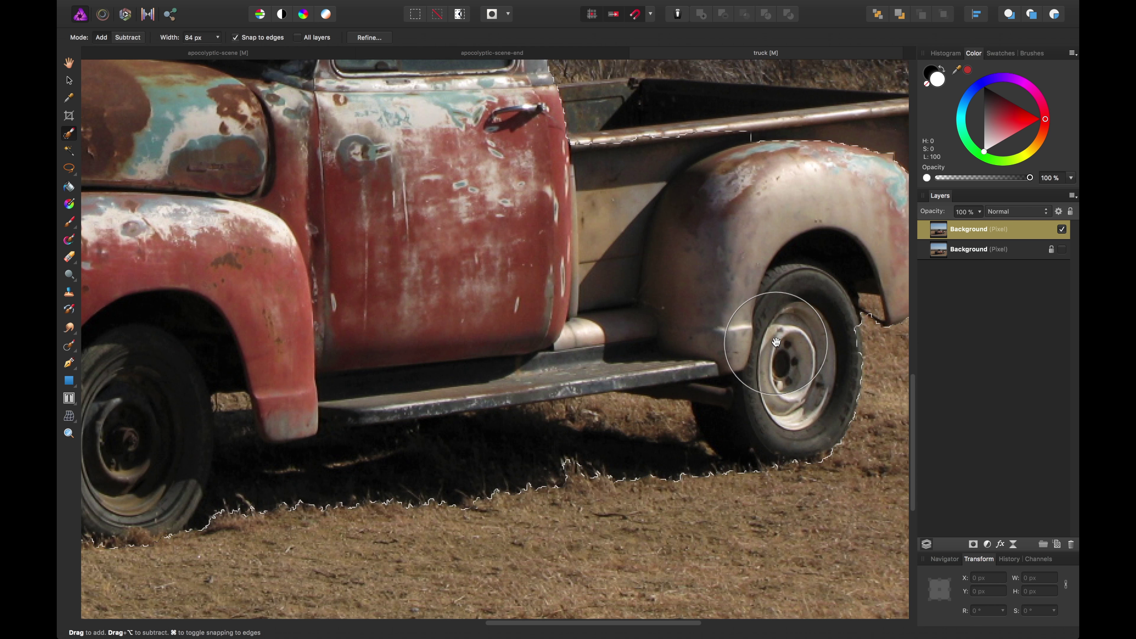
Refine the selection along the truck bed's upper edge and tailgate with the selection brush width reduced to 17 px.
drag(777, 343, 343, 481)
key(bracketleft)
key(bracketleft)
key(bracketleft)
key(bracketleft)
key(bracketleft)
key(bracketleft)
key(bracketleft)
key(bracketleft)
key(bracketleft)
key(bracketleft)
drag(499, 248, 160, 239)
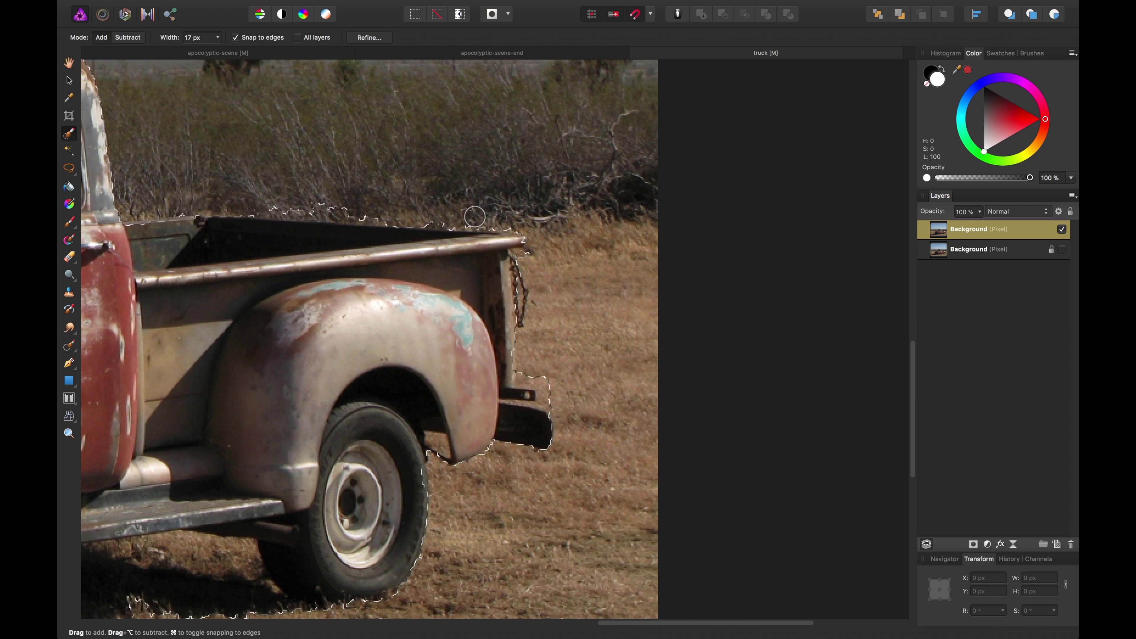
mouse_move(373, 212)
mouse_down()
mouse_move(396, 228)
mouse_move(517, 220)
mouse_move(520, 257)
mouse_up()
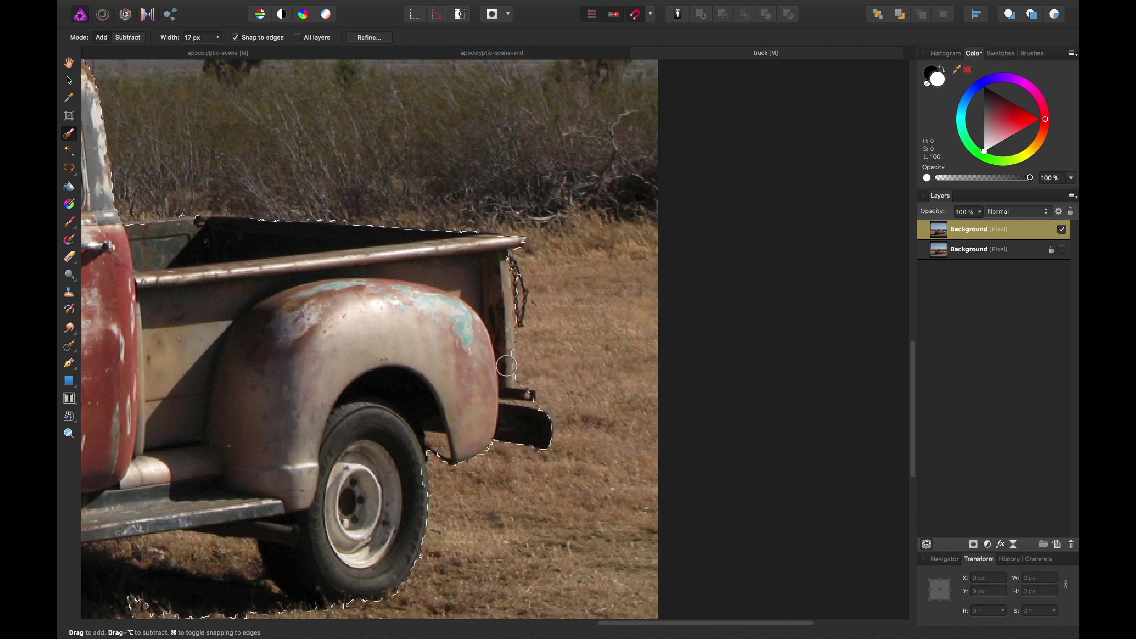
Examine the selection edge along the cab roof, hood, front bumper and ground shadow.
scroll(506, 367, left, 8)
scroll(506, 367, up, 4)
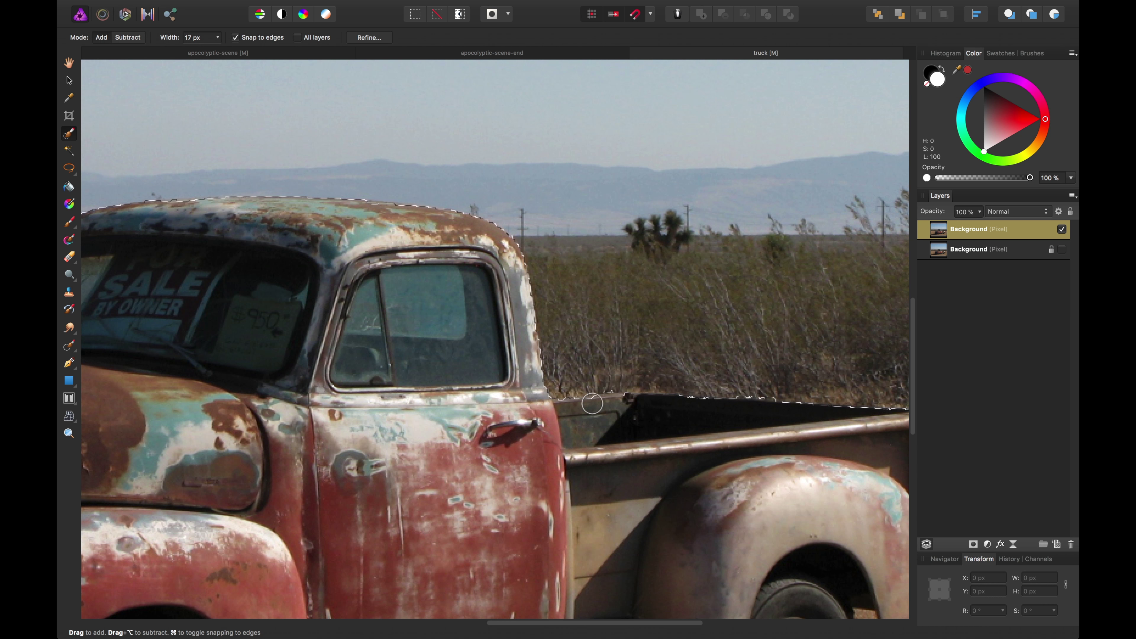
scroll(596, 403, left, 8)
scroll(595, 402, down, 2)
scroll(493, 258, down, 4)
scroll(493, 258, left, 2)
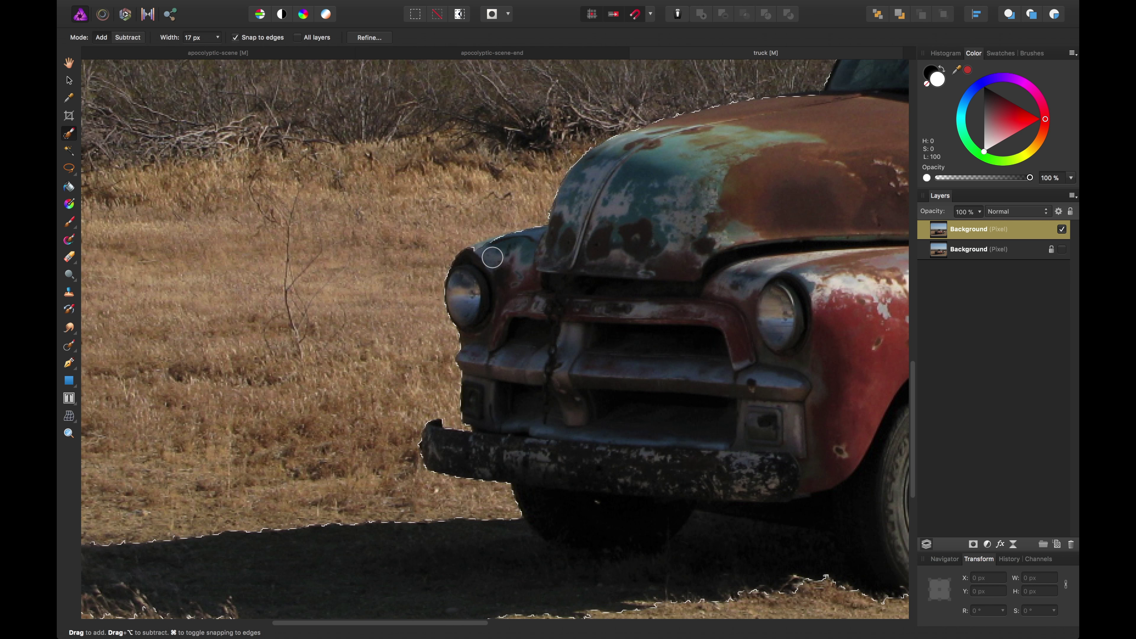
drag(645, 383, 108, 394)
drag(763, 495, 862, 449)
drag(269, 380, 747, 277)
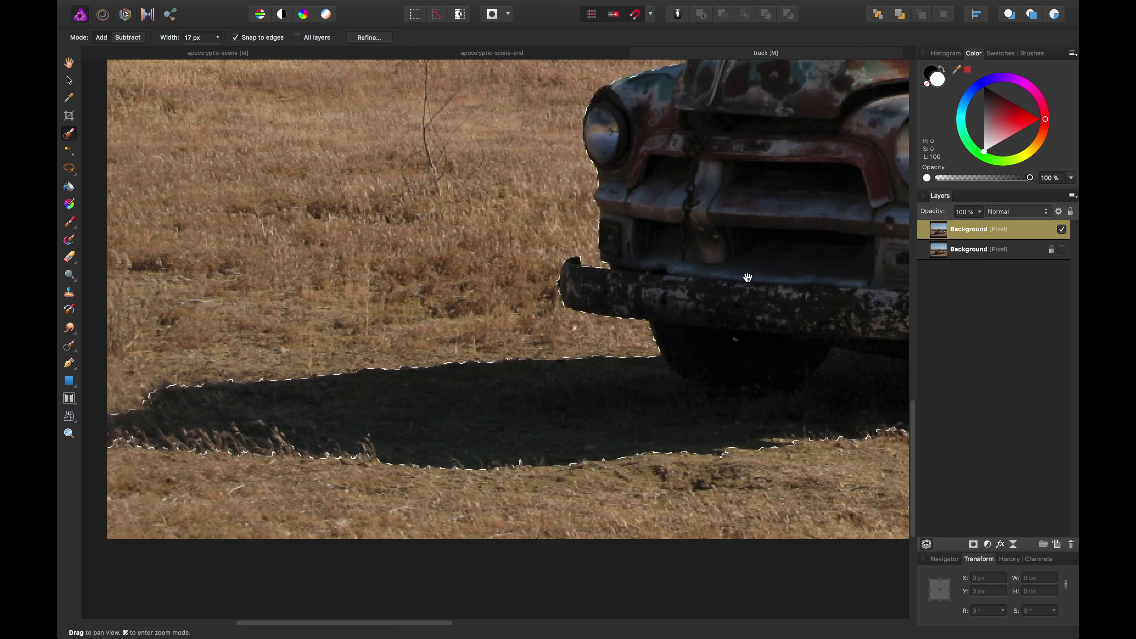
key(super+0)
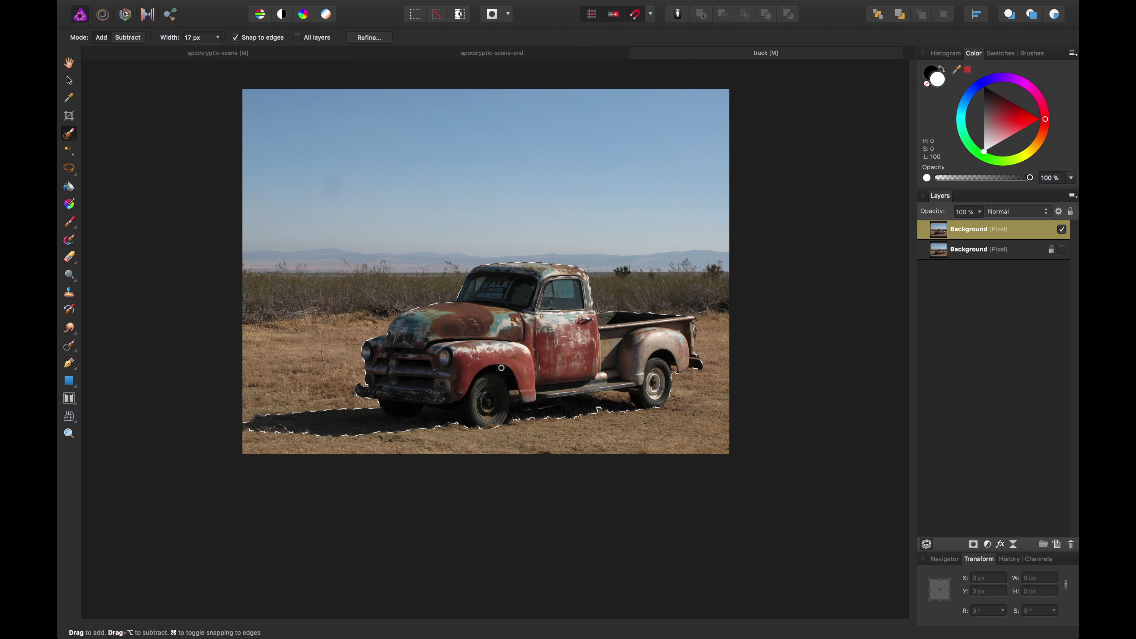
Try masking the Background copy with the inverted truck selection, and undo the mask and the inversion.
mouse_move(370, 4)
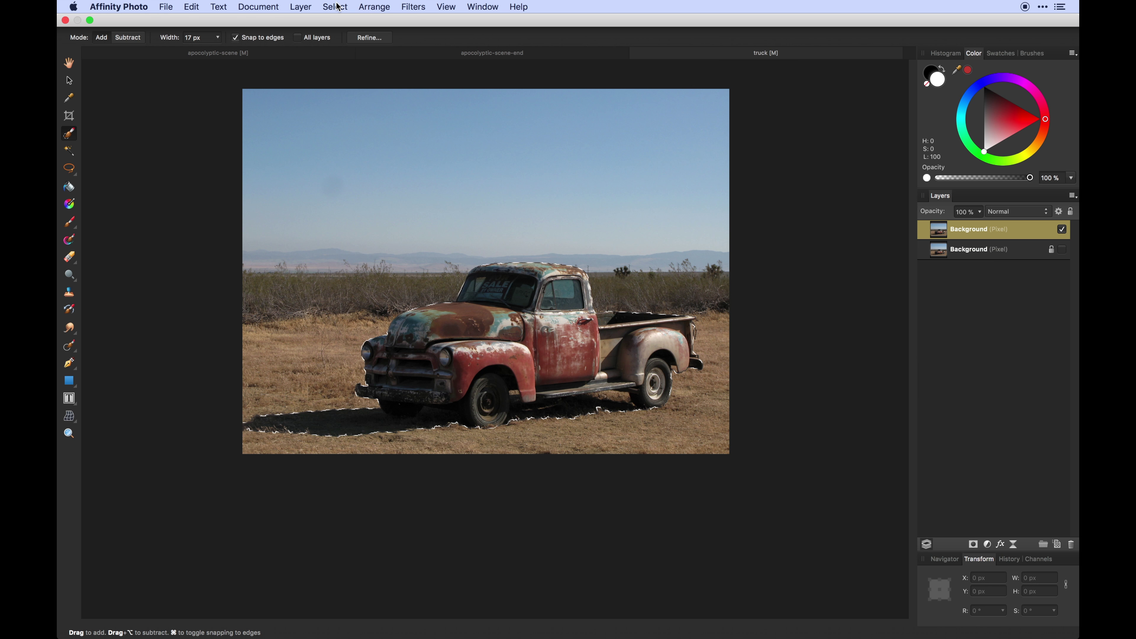
click(337, 7)
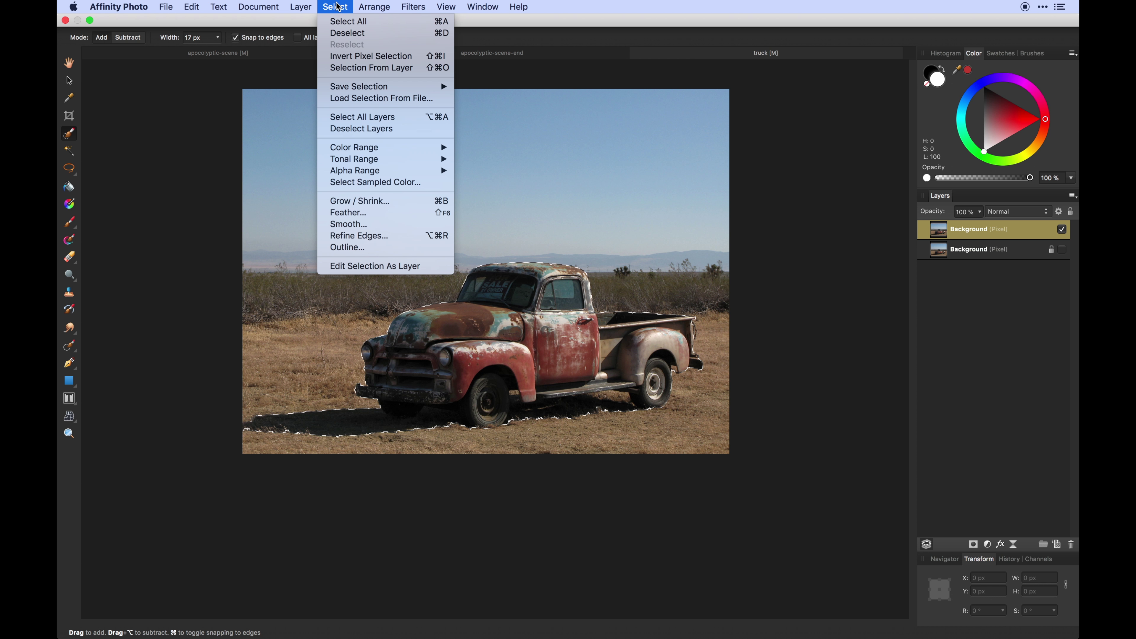
click(369, 61)
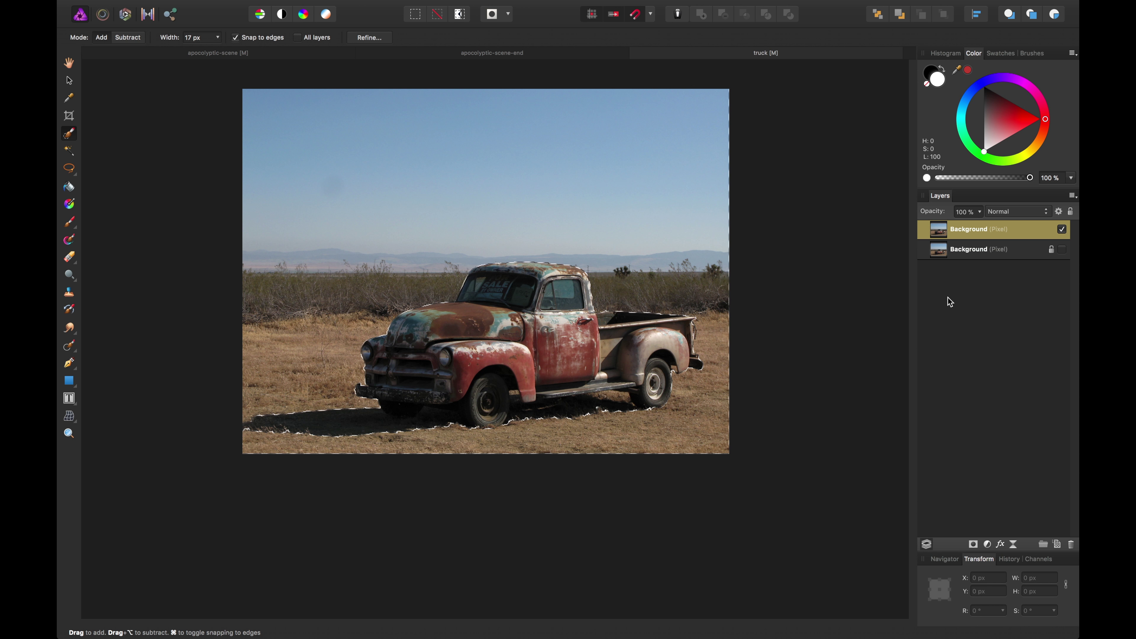
click(975, 546)
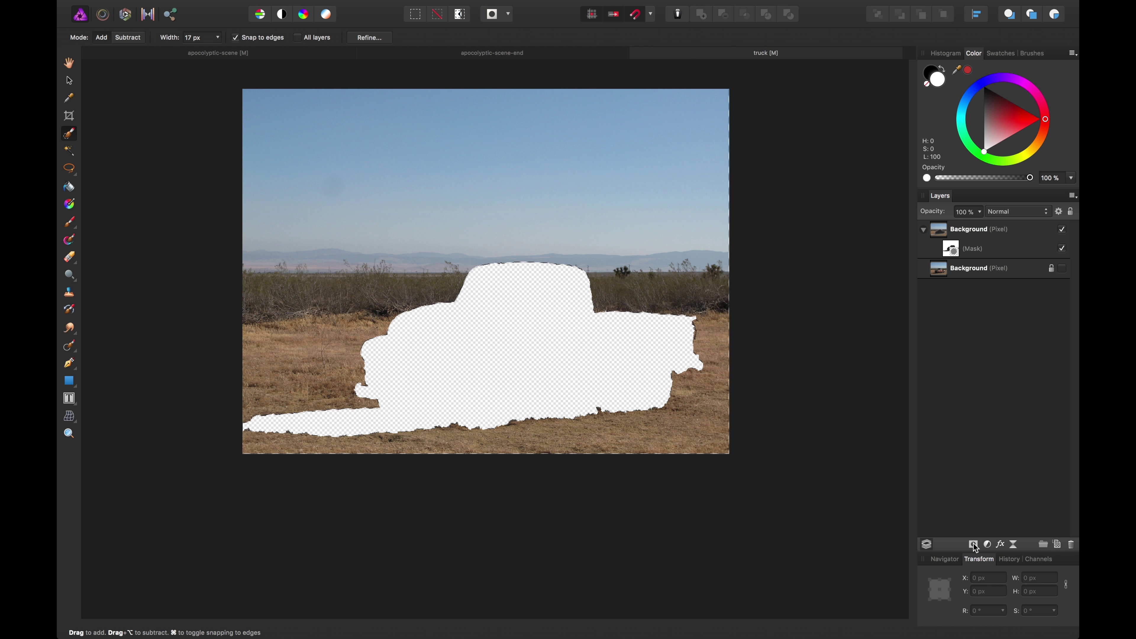
key(super+z)
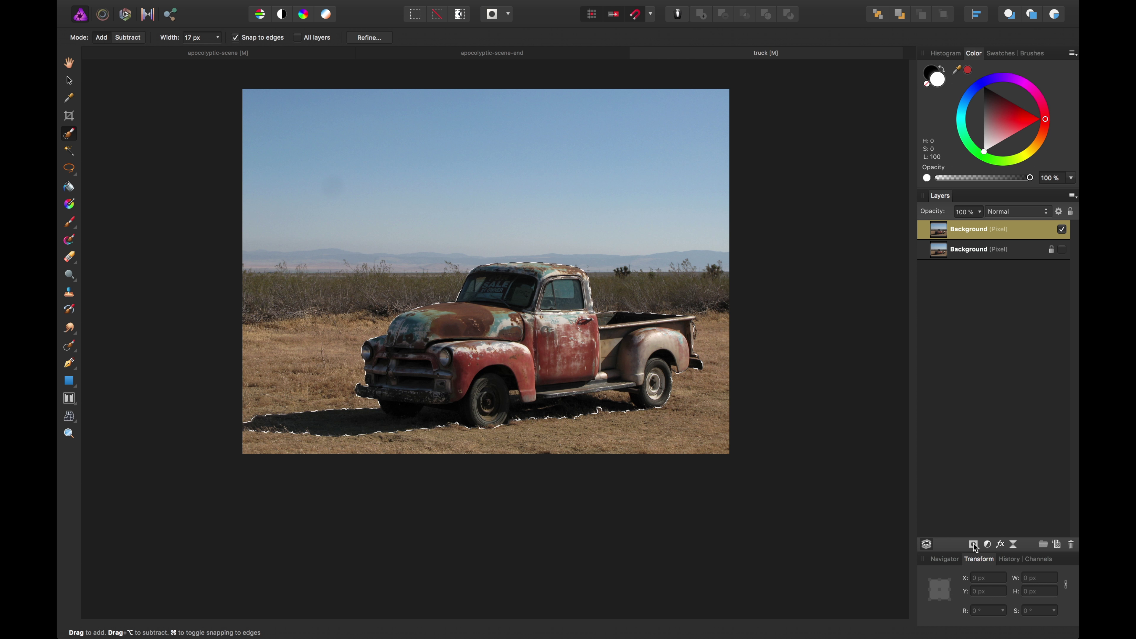
Mask the upper Background layer with the truck and shadow selection, and select the layer's mask.
click(976, 545)
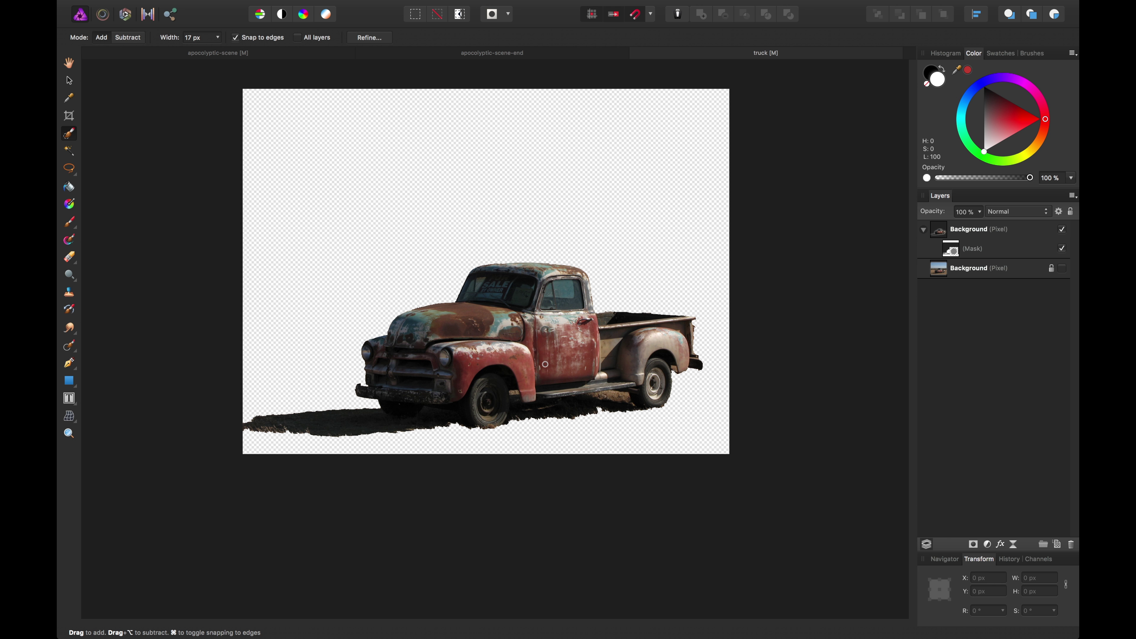
key(v)
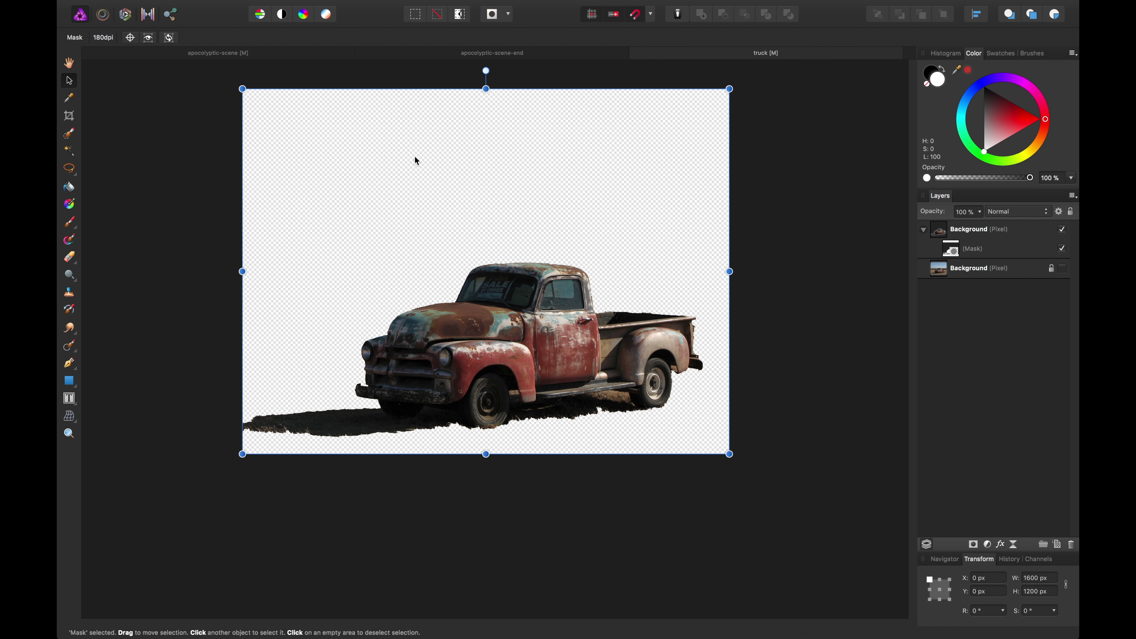
click(163, 159)
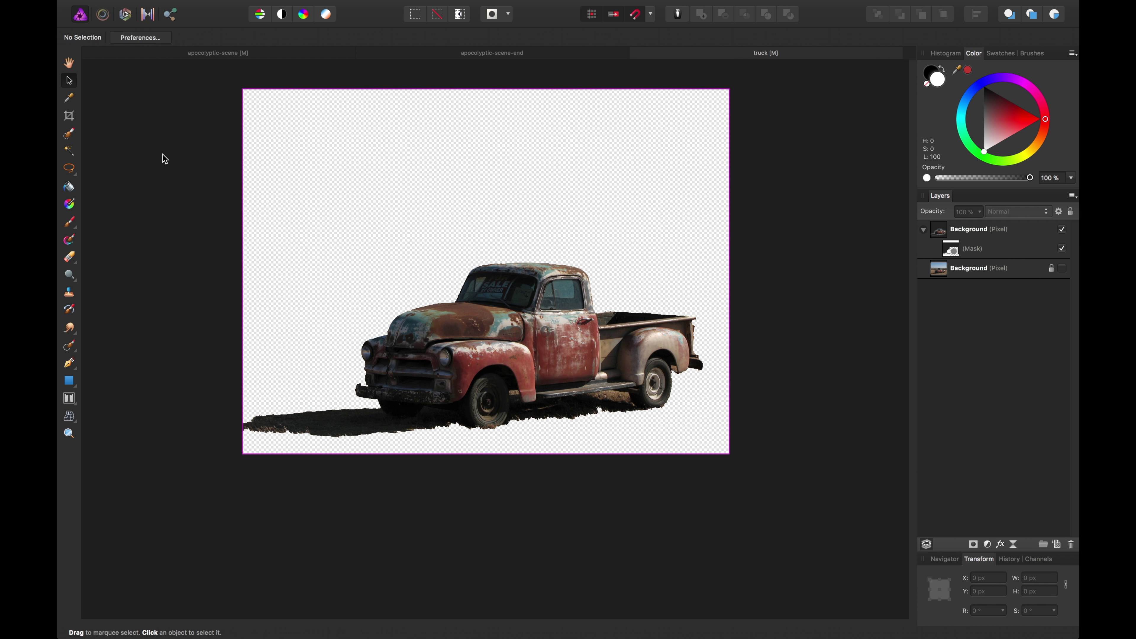
click(442, 172)
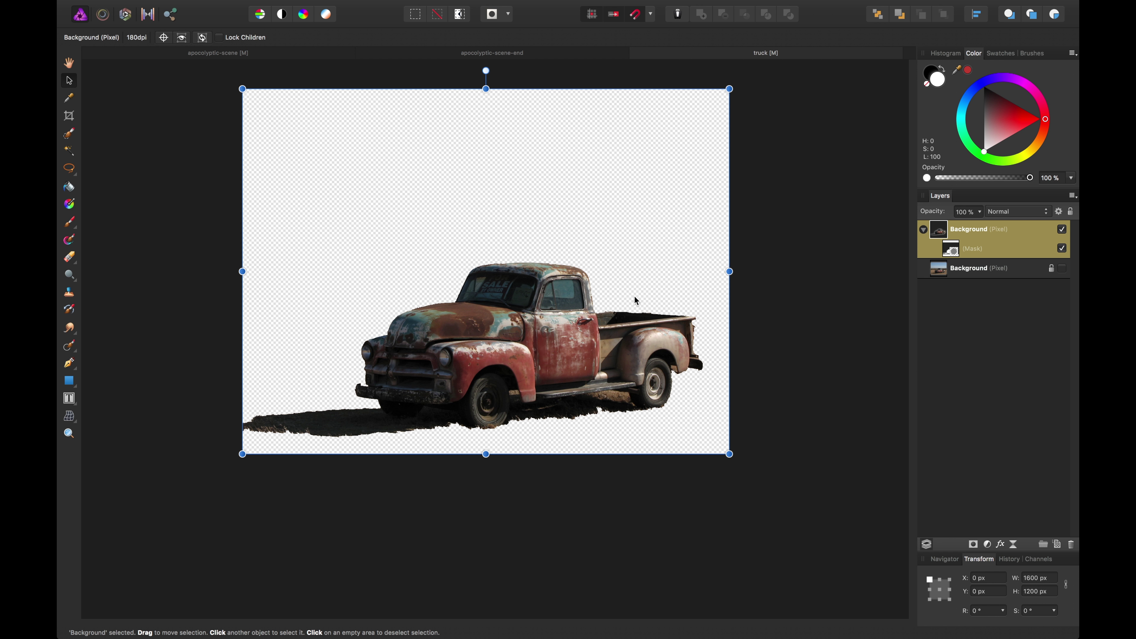
click(804, 199)
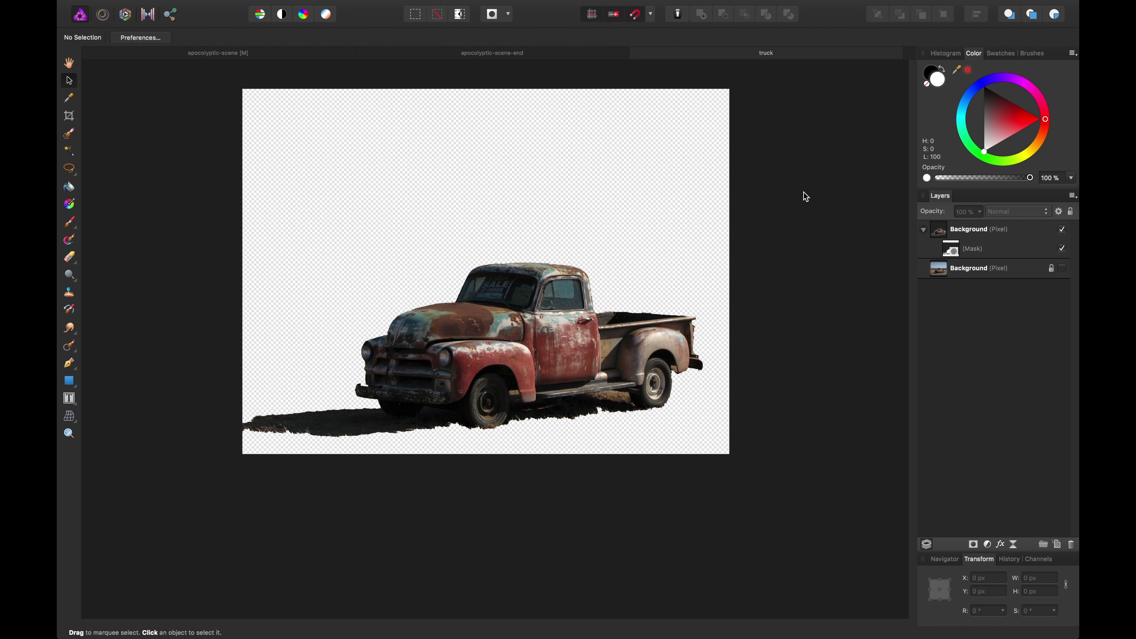
click(957, 243)
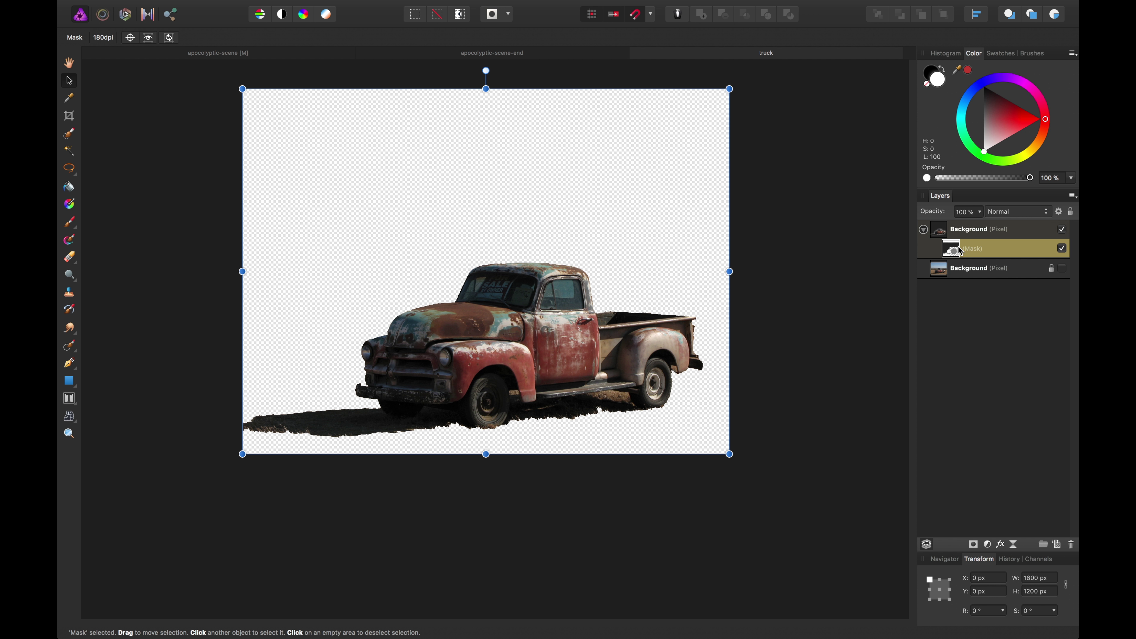
right_click(983, 231)
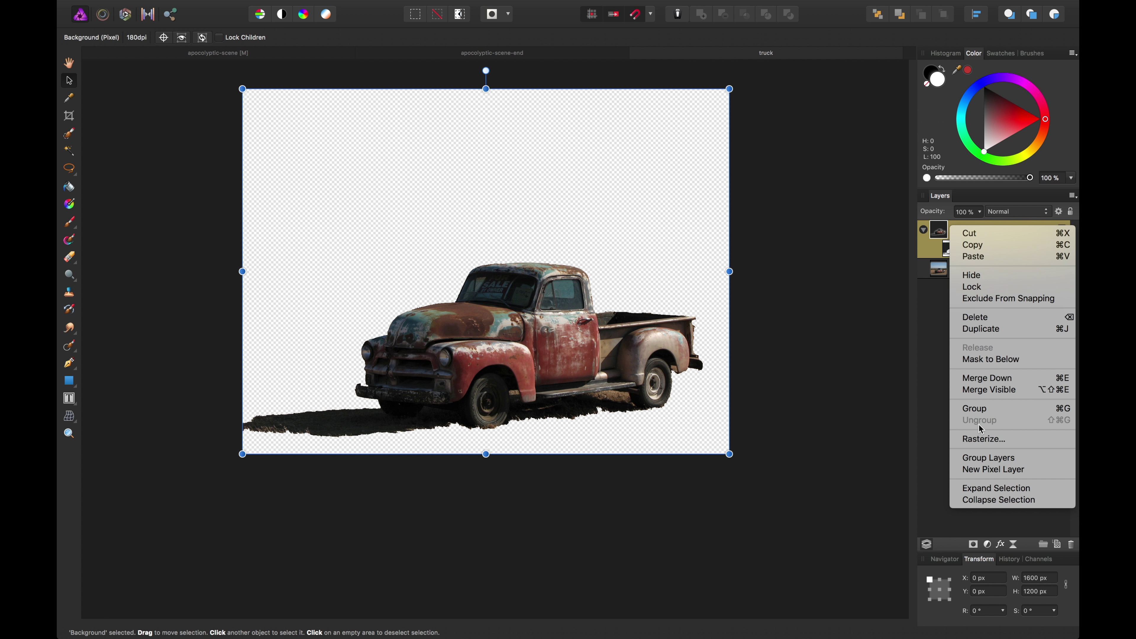
click(793, 173)
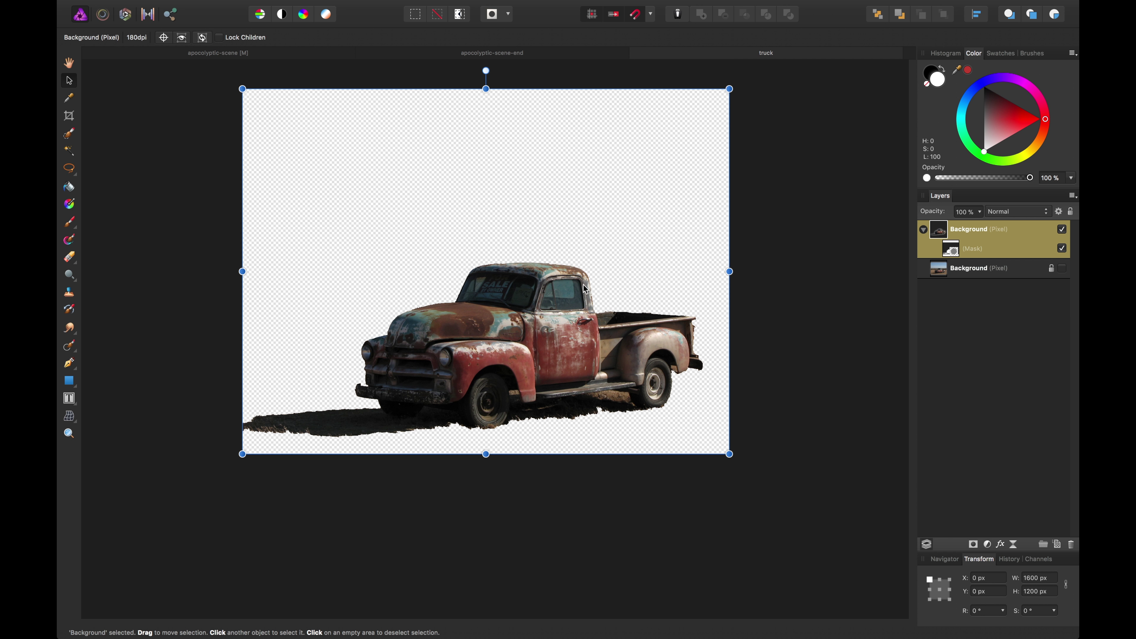
click(752, 237)
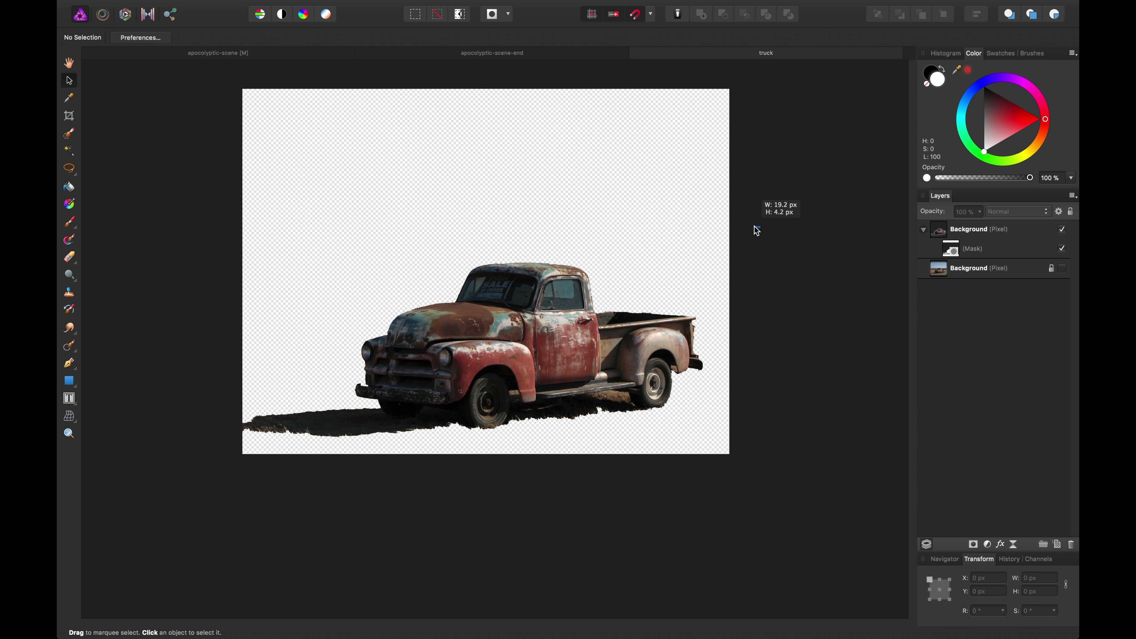
Switch to the apocolyptic-scene-end document and place truck.afphoto into it at about 4.43 by 3.32 in, over the dunes beside the explosion.
click(458, 56)
scroll(763, 246, down, 1)
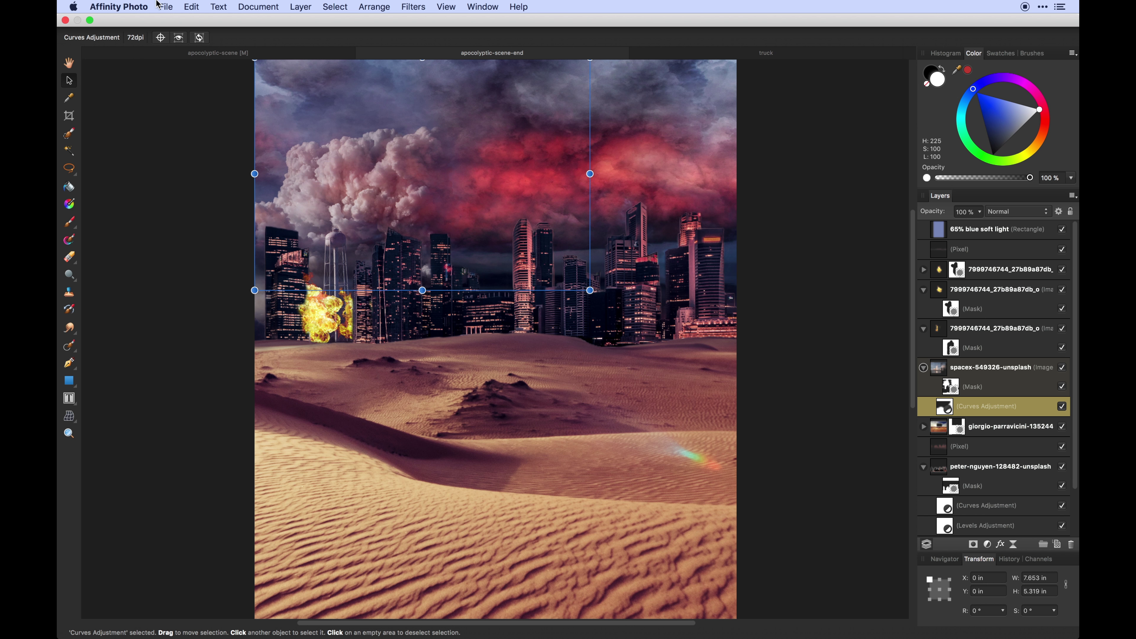
click(164, 7)
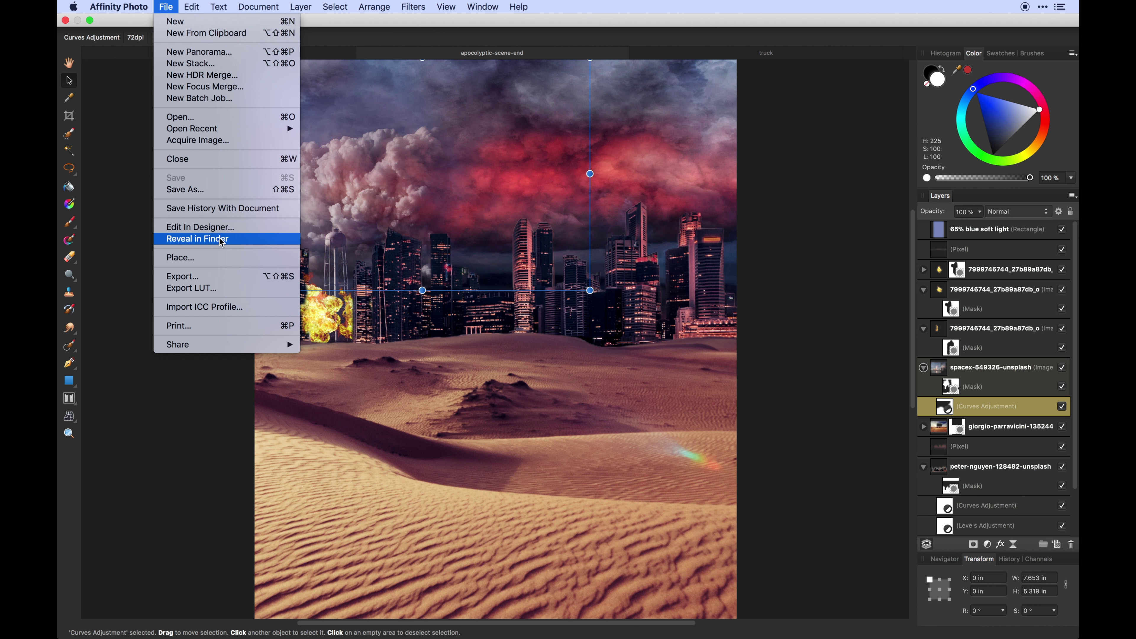
click(217, 263)
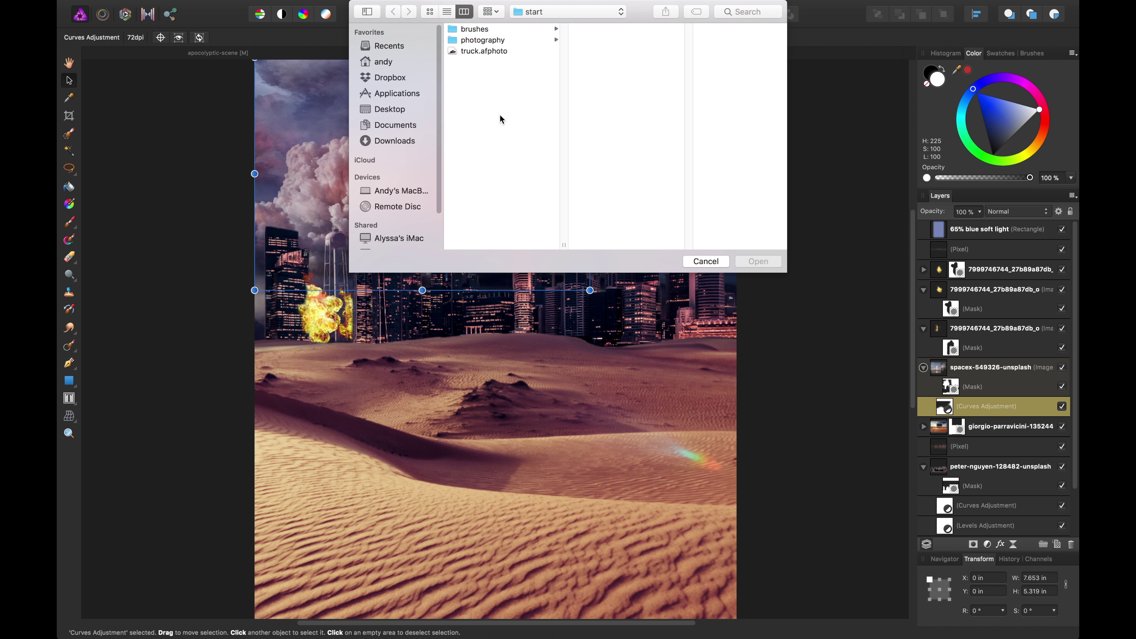
click(486, 52)
click(759, 262)
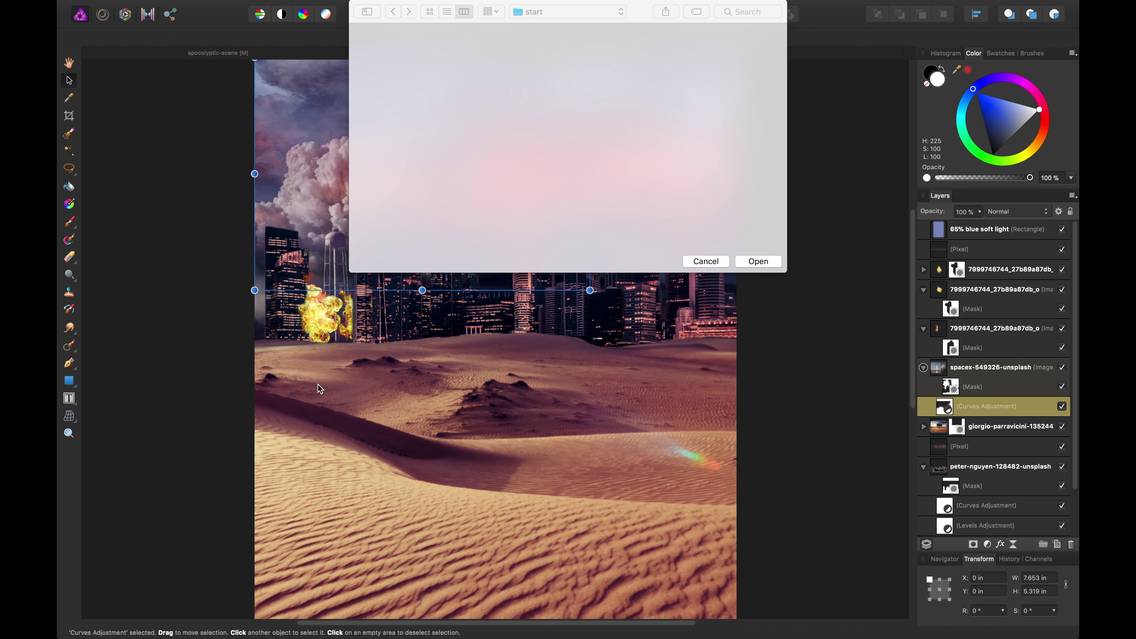
drag(296, 347, 492, 490)
drag(447, 437, 466, 368)
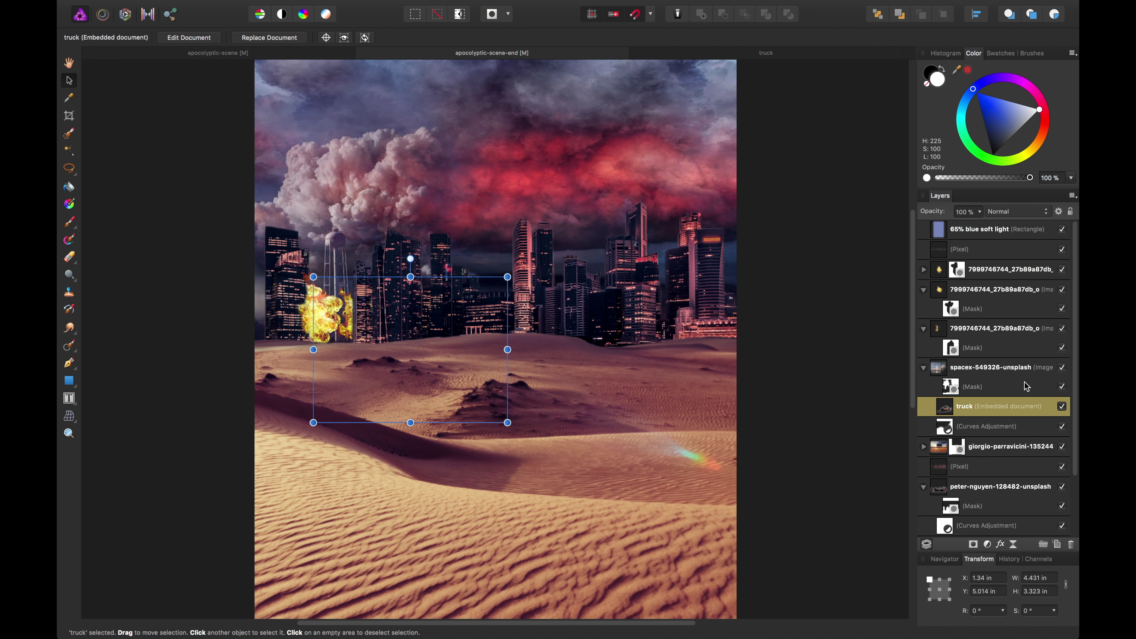
Move the truck layer out of the smoke image's group to directly below the 65% blue soft light layer.
drag(994, 406, 962, 245)
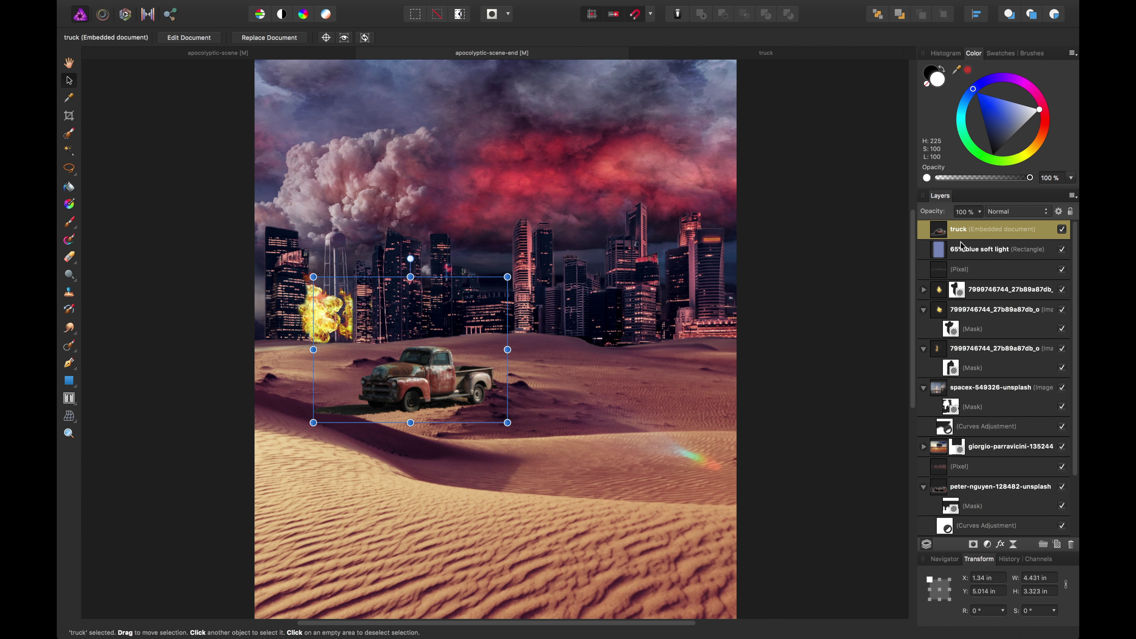
drag(458, 362, 414, 360)
key(super+bracketleft)
Scale the truck down to about 3.24 by 2.43 in and position it on the dune crest beside the explosion, checking against the reference scene.
drag(474, 259, 423, 296)
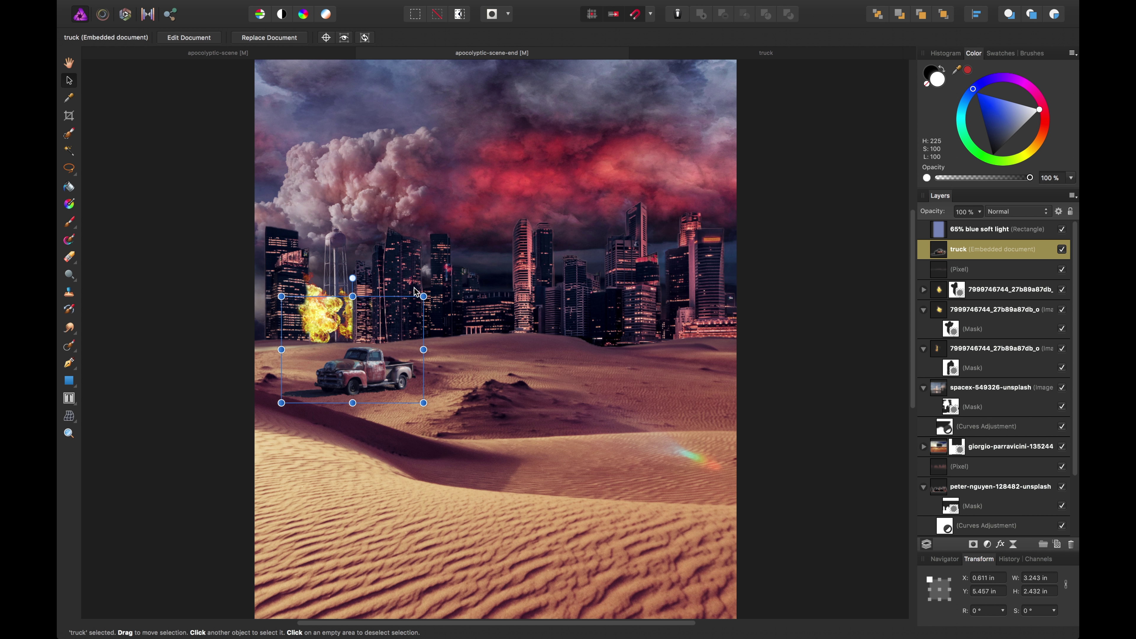
drag(384, 350, 402, 342)
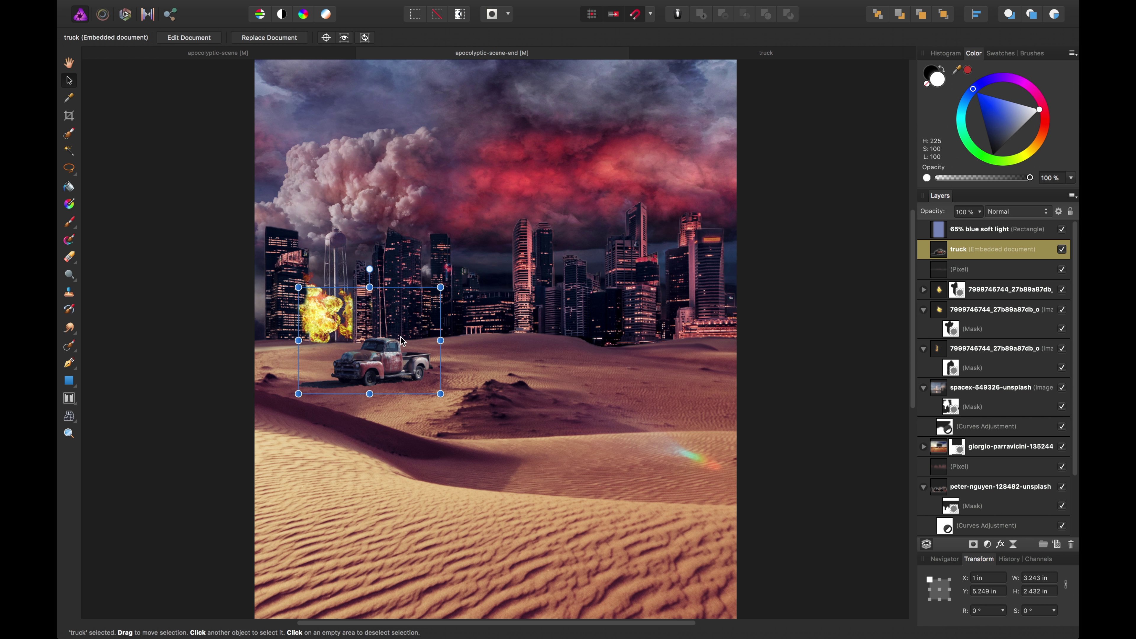
click(291, 54)
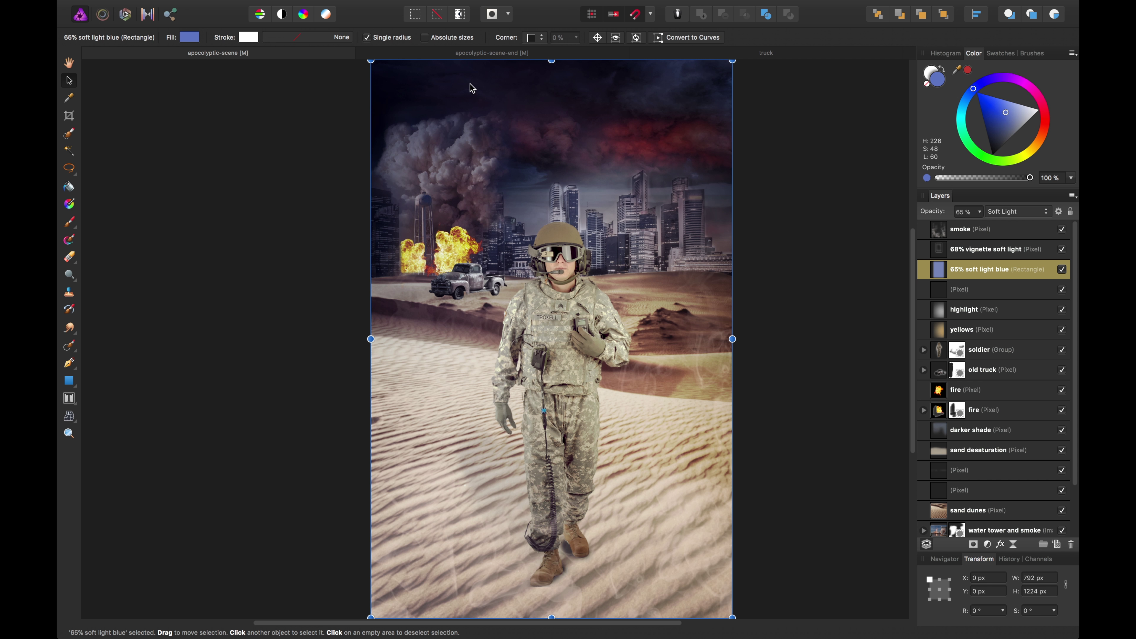
click(450, 53)
drag(385, 343, 387, 327)
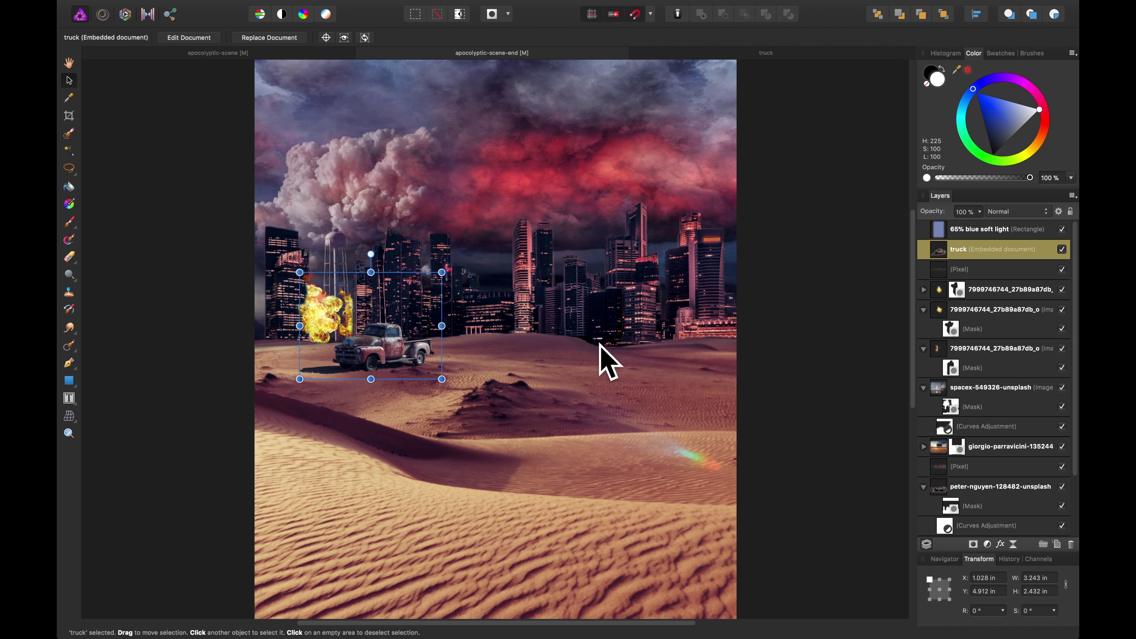
Add an HSL adjustment nested inside the truck layer with a hue shift of 18.8° and a saturation shift of 22%.
scroll(332, 394, left, 3)
scroll(331, 394, down, 1)
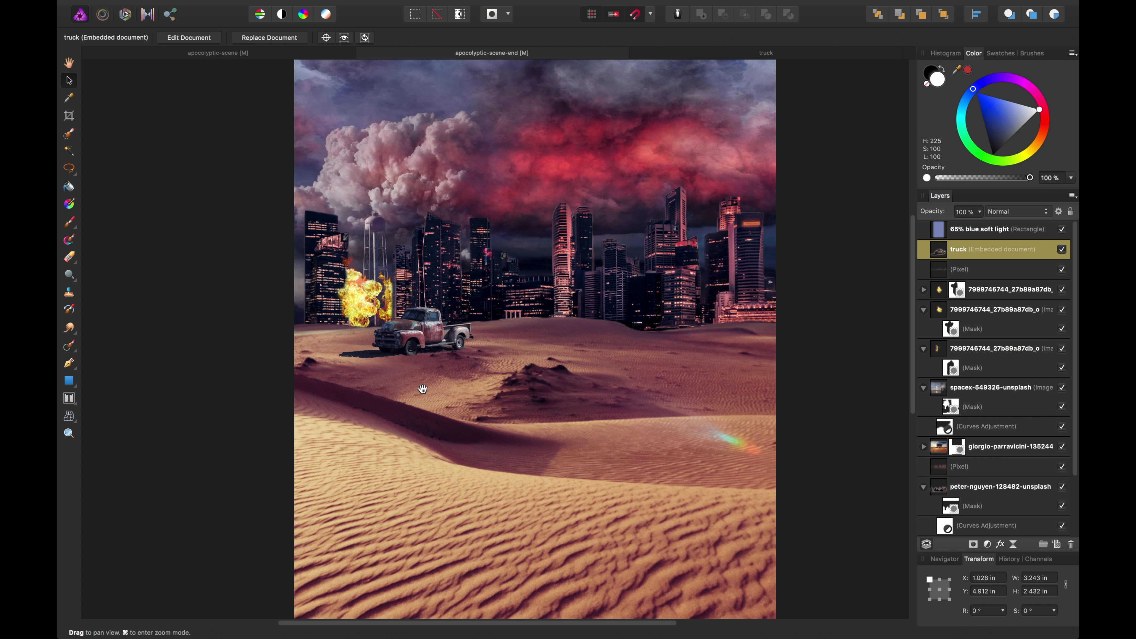
scroll(403, 385, right, 4)
scroll(402, 385, up, 1)
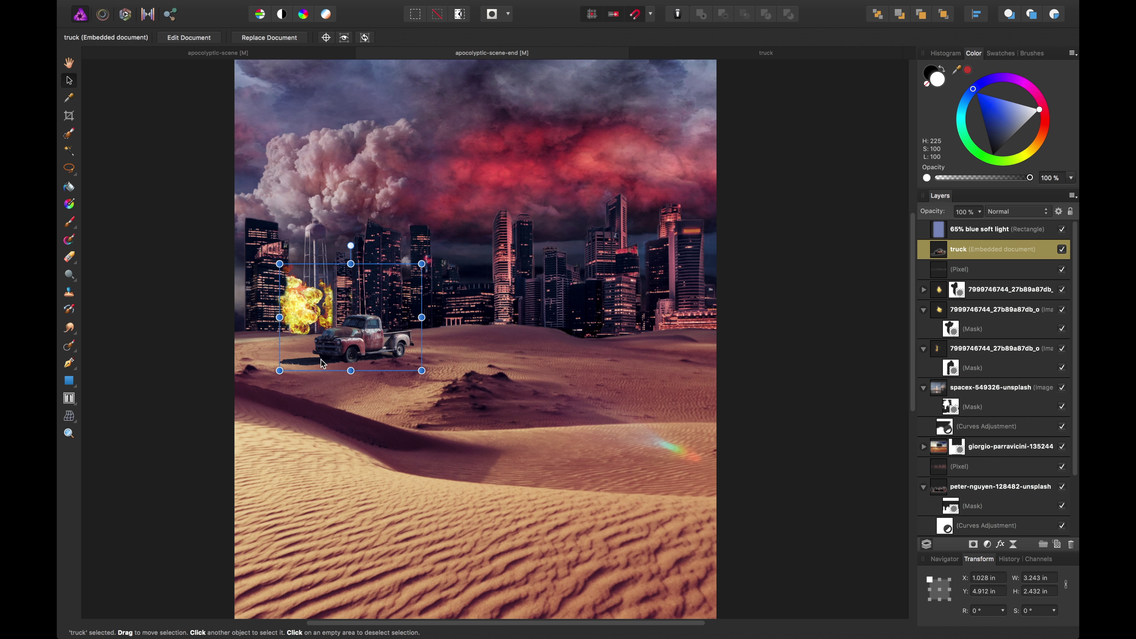
key(super+plus)
key(super+plus)
key(space)
drag(297, 369, 481, 363)
scroll(481, 363, left, 4)
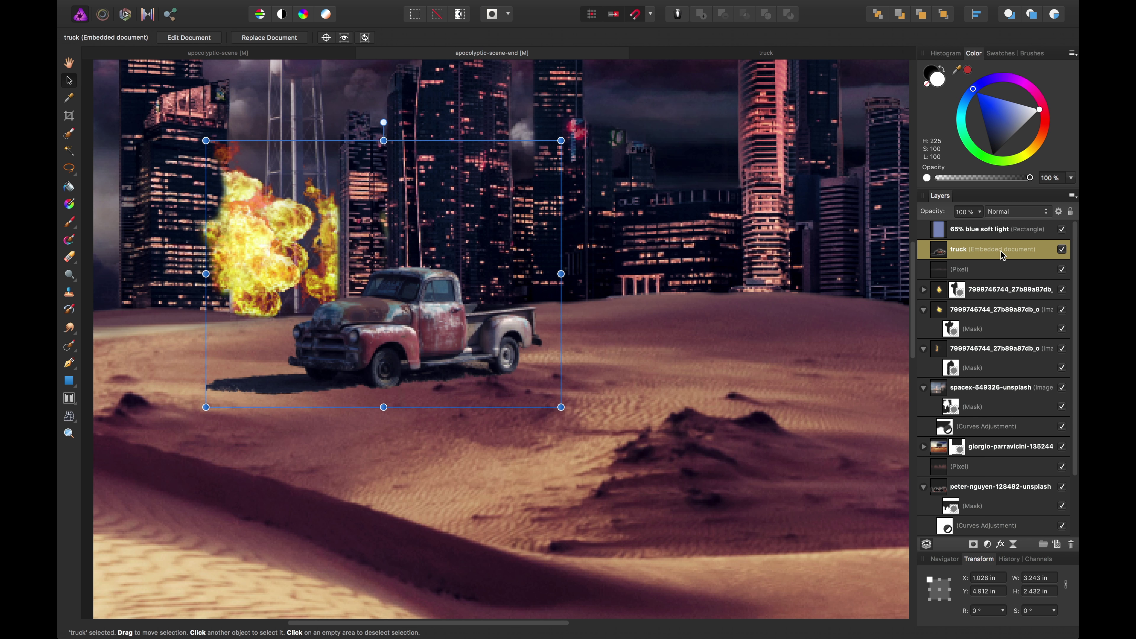
click(989, 545)
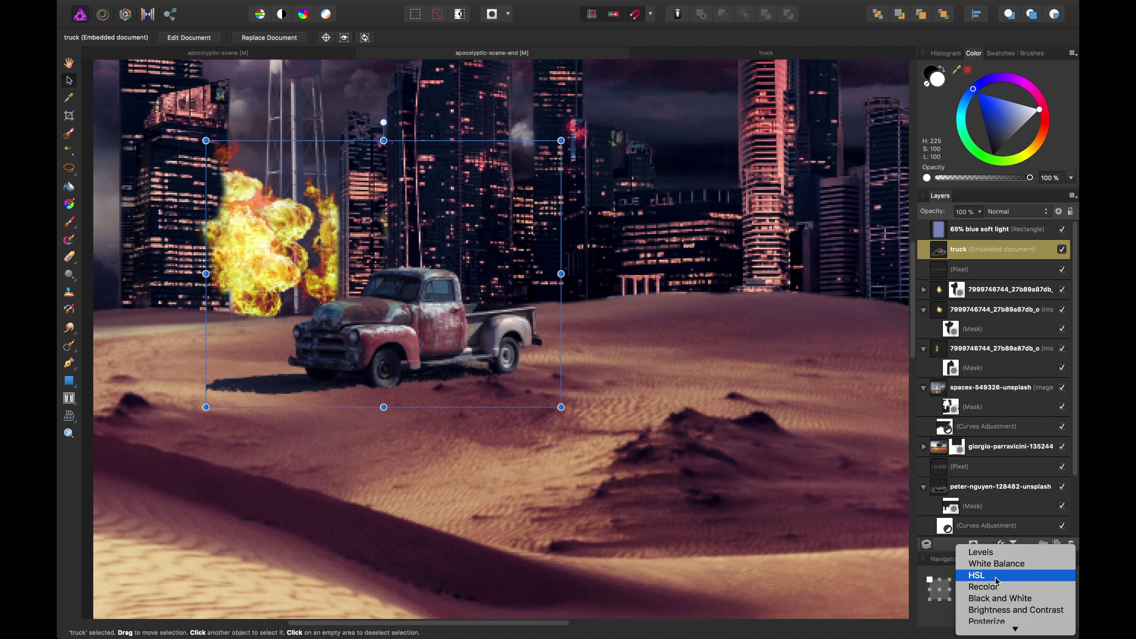
click(394, 399)
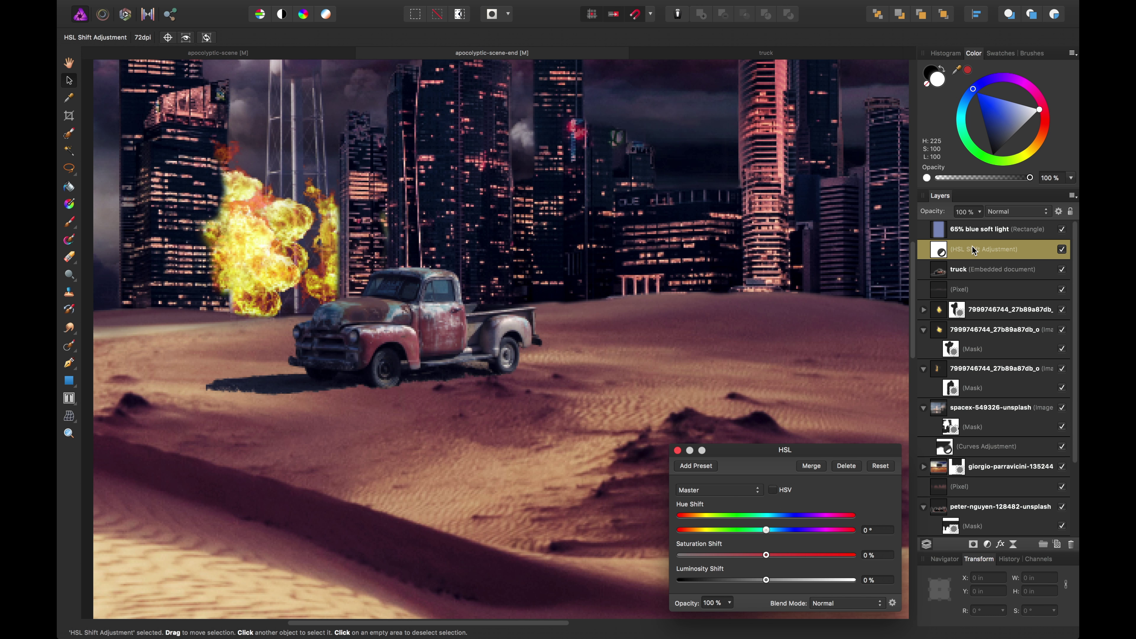
drag(973, 249, 983, 276)
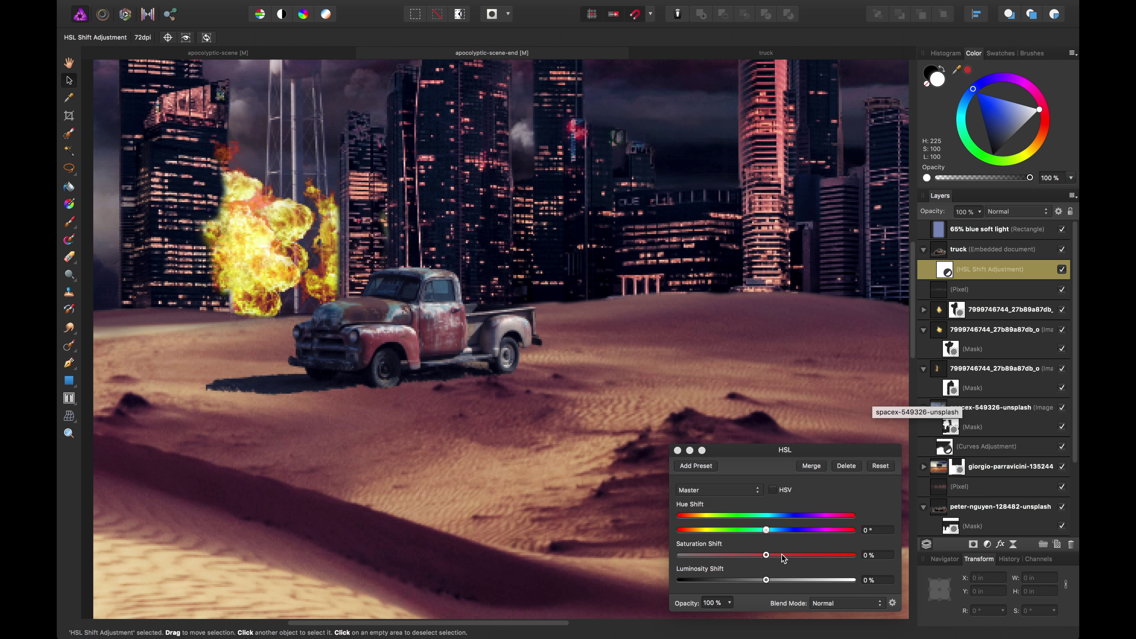
mouse_move(782, 555)
mouse_down()
mouse_move(796, 557)
mouse_move(775, 527)
mouse_move(725, 531)
mouse_move(790, 531)
mouse_move(762, 556)
mouse_up()
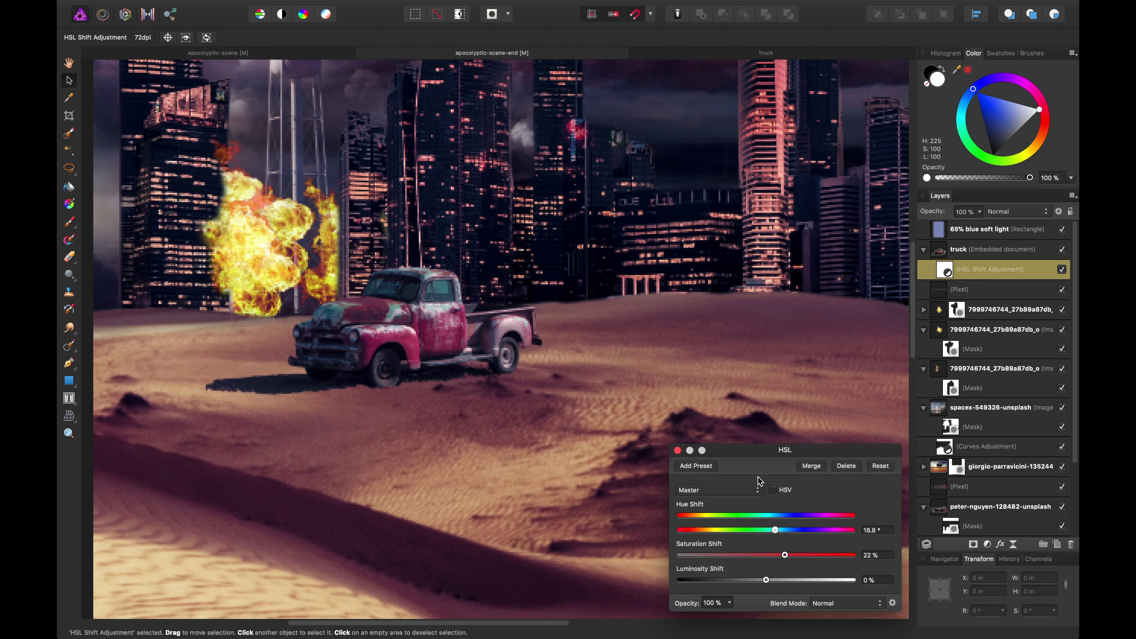
click(678, 450)
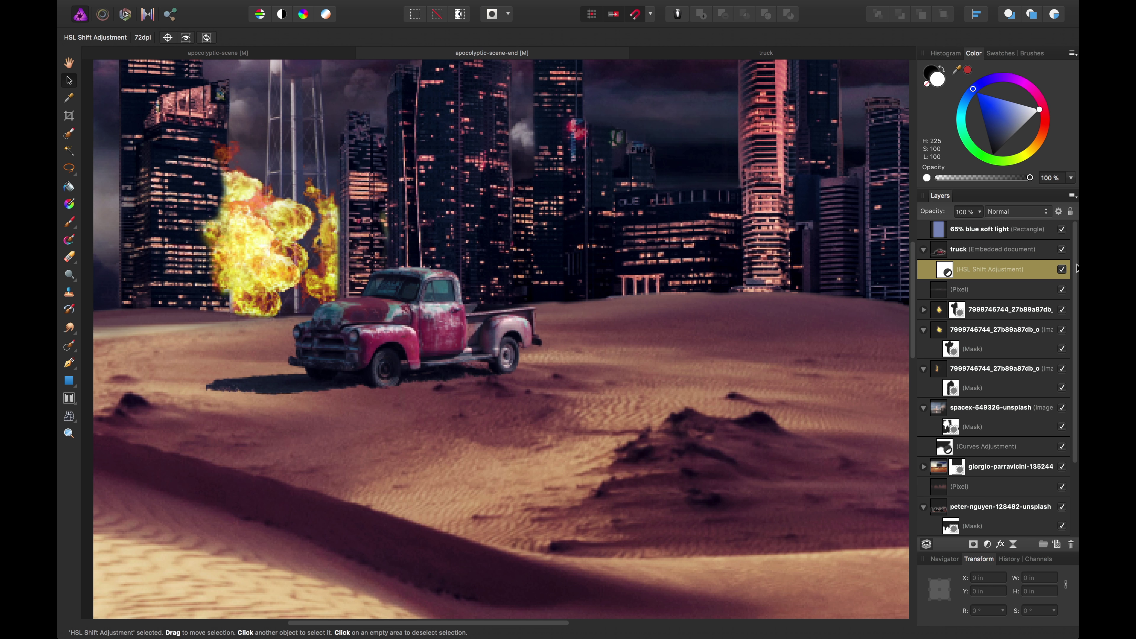
Add a mask to the truck layer and activate the Paint Brush with its width reduced to 33.7 px.
click(994, 257)
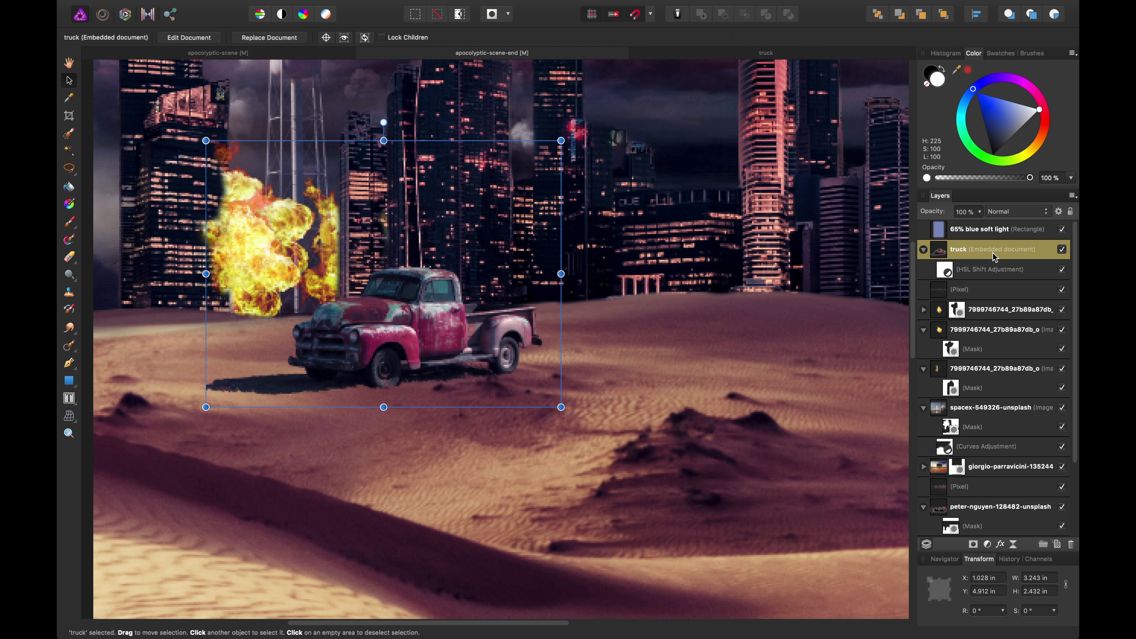
click(973, 544)
key(b)
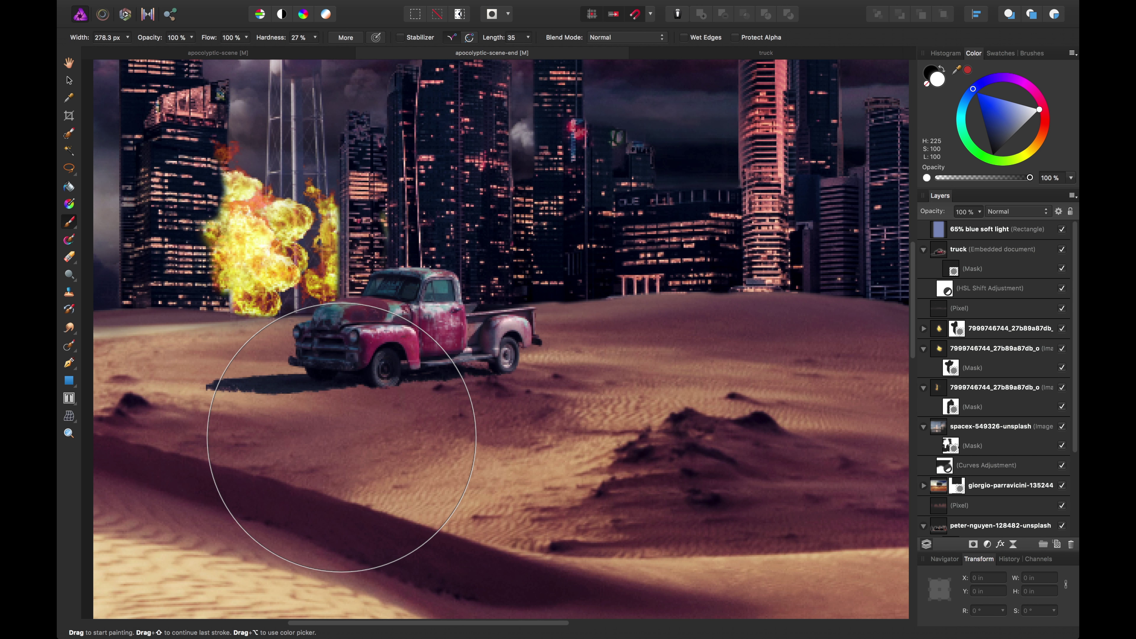
key(bracketleft)
key(bracketleft)
key(bracketleft)
key(bracketleft)
key(bracketleft)
key(bracketleft)
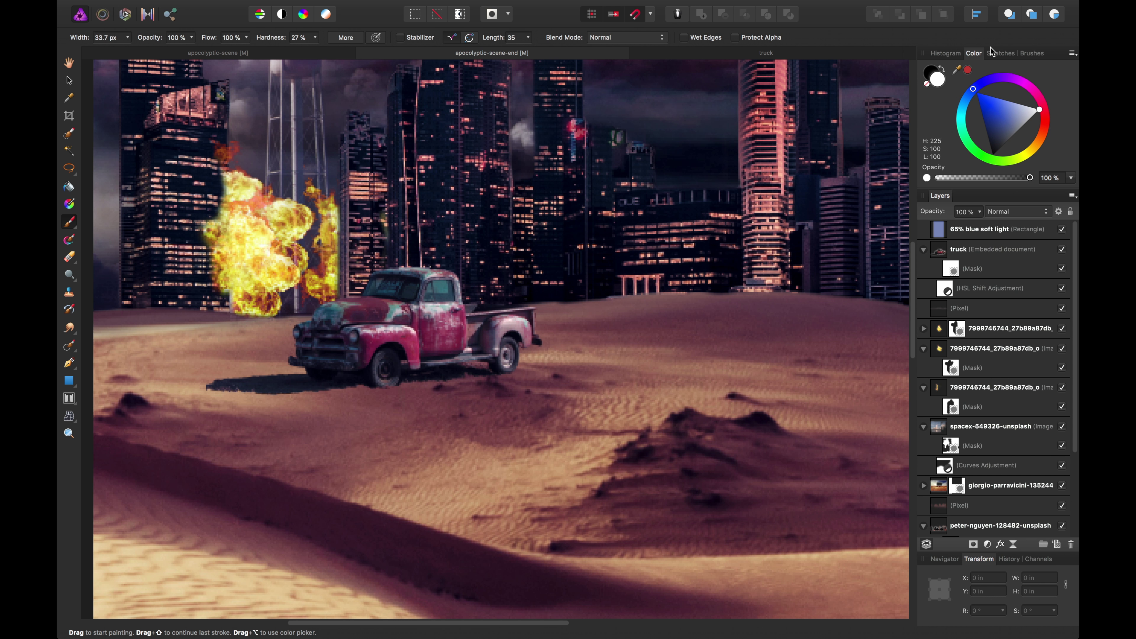
Choose the first 300 px brush of the Texture category and reduce its width to 26.2 px.
click(1024, 53)
click(996, 68)
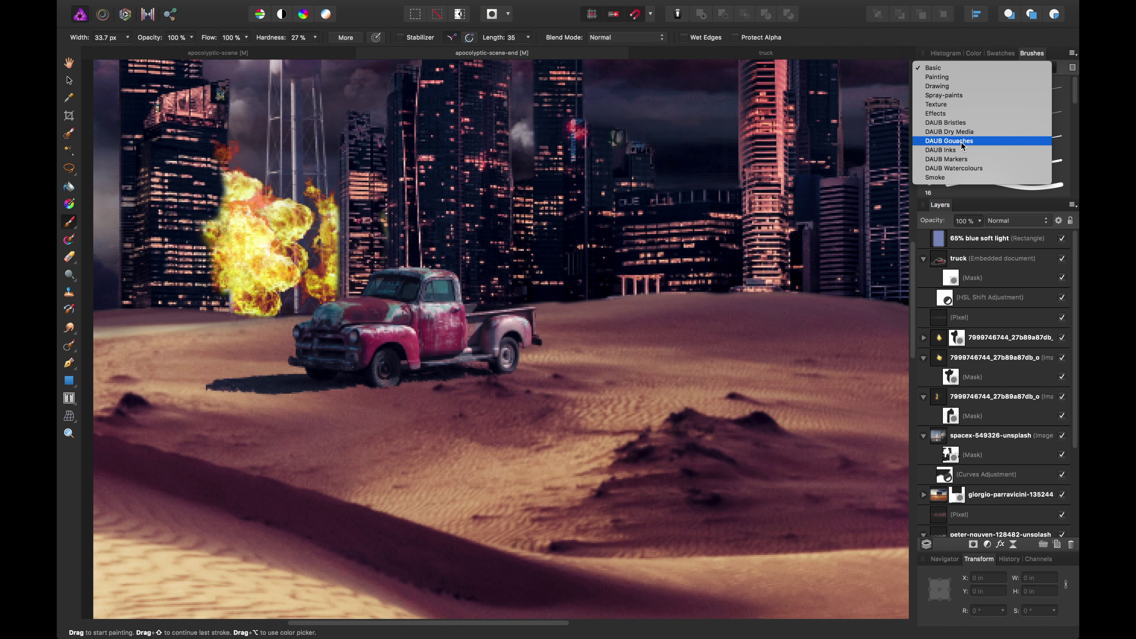
click(952, 104)
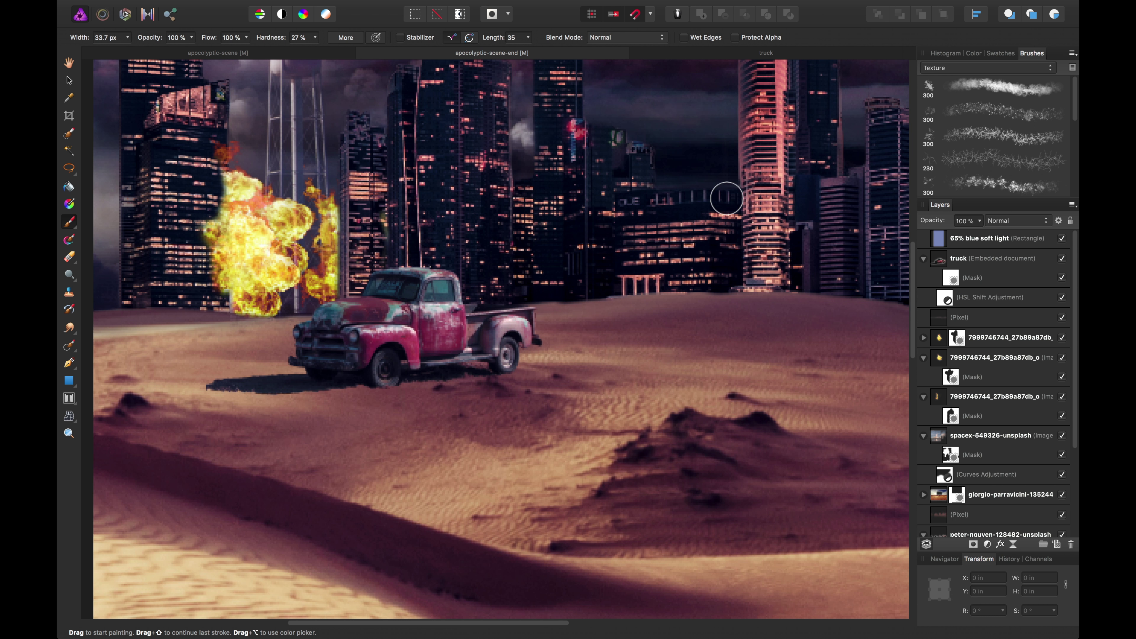
click(931, 121)
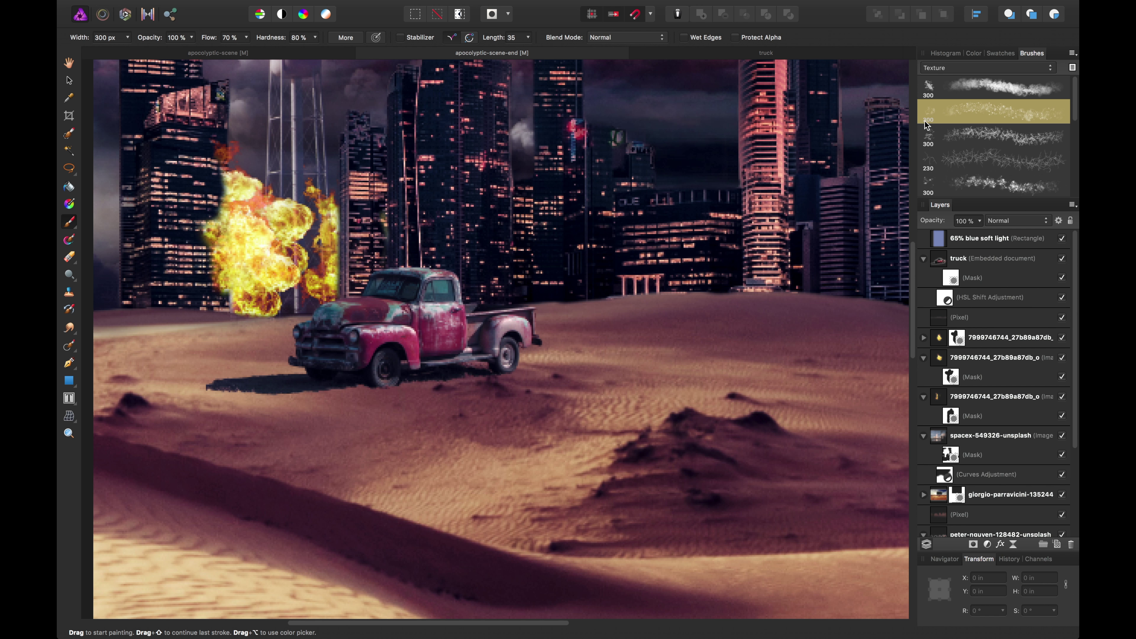
click(930, 89)
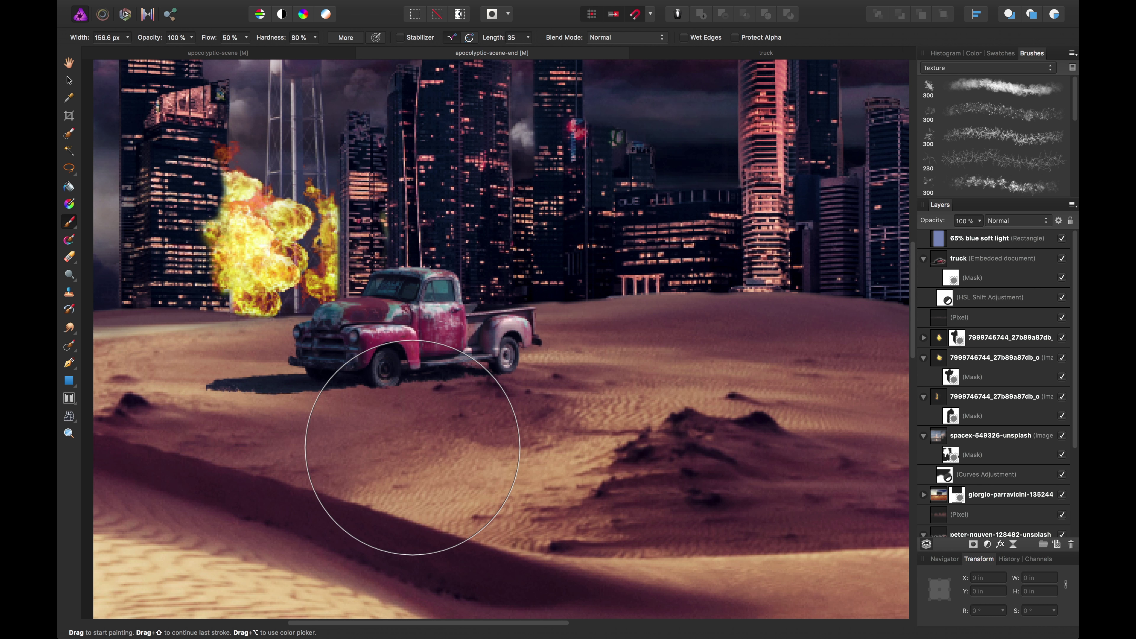
key(bracketleft)
key(bracketleft)
key(bracketleft)
key(bracketleft)
key(bracketleft)
key(bracketleft)
key(bracketleft)
key(bracketleft)
key(bracketleft)
key(bracketleft)
key(bracketleft)
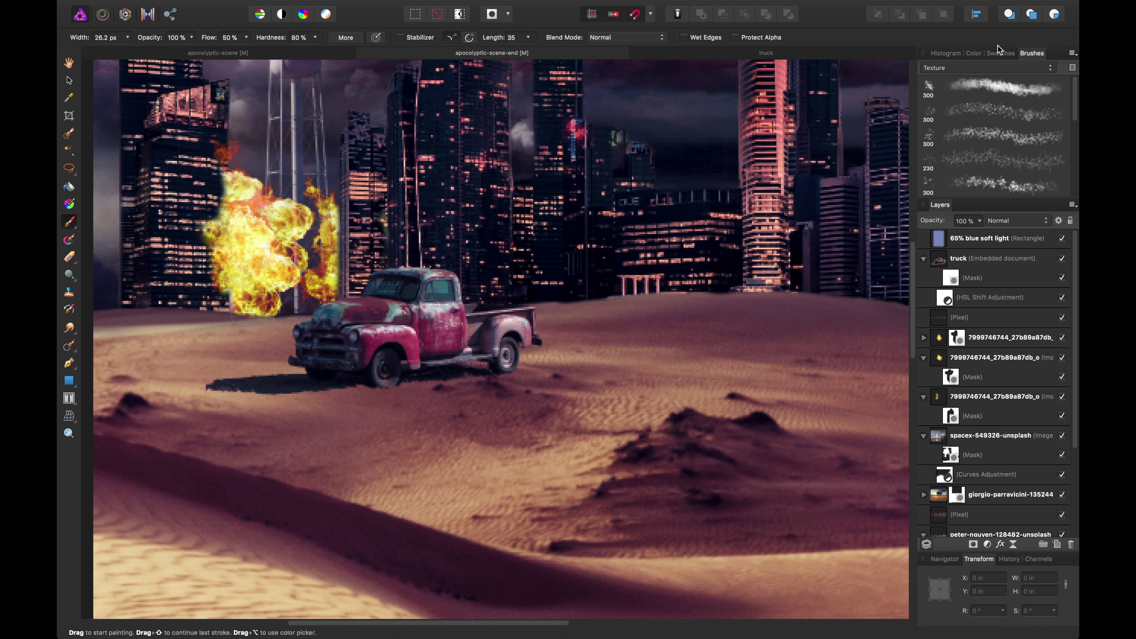
Paint black on the truck's mask along the outer edges of its ground shadow, raising the brush hardness to 100%.
click(976, 53)
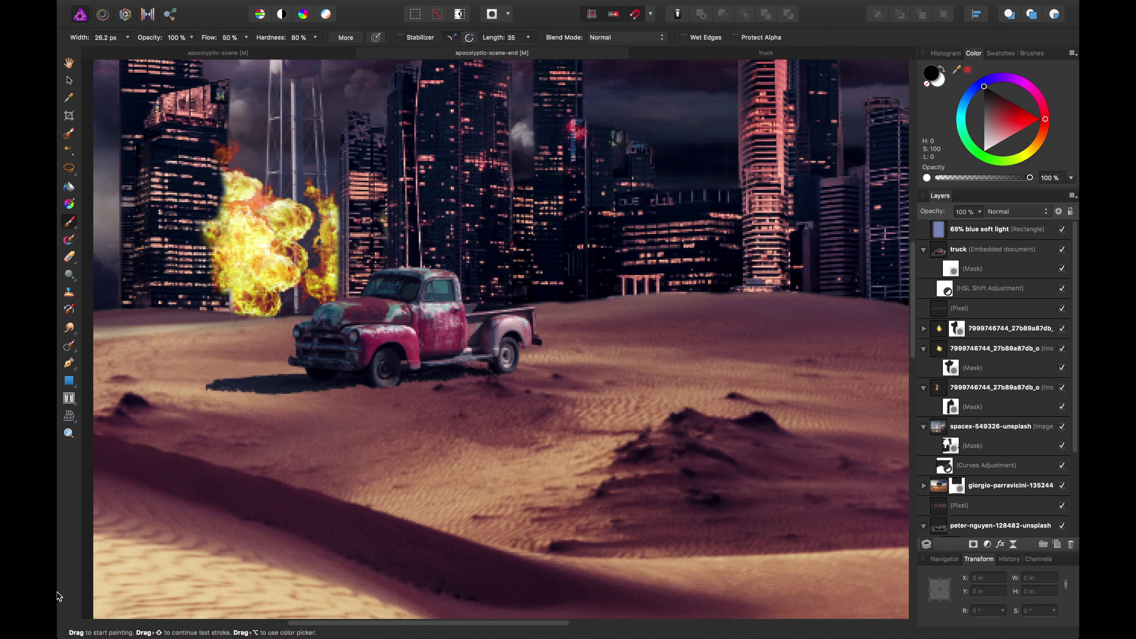
mouse_move(291, 396)
mouse_down()
mouse_move(278, 383)
mouse_move(293, 381)
mouse_move(278, 390)
mouse_up()
drag(269, 37, 475, 27)
mouse_move(226, 406)
mouse_down()
mouse_move(196, 404)
mouse_move(405, 401)
mouse_move(260, 367)
mouse_move(200, 385)
mouse_up()
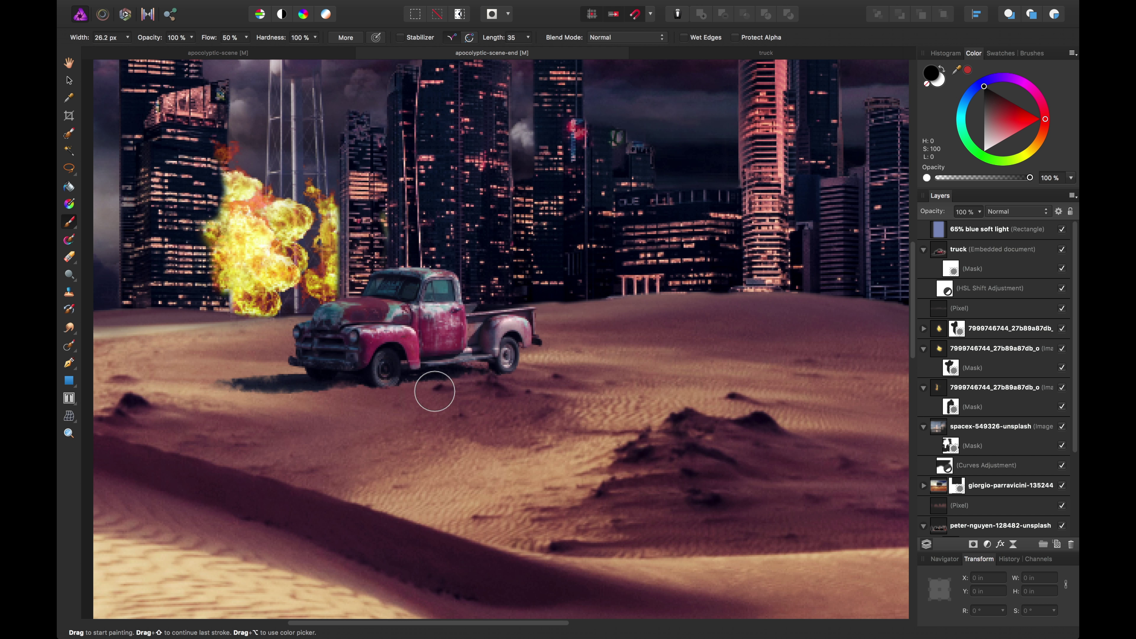
Examine how the truck and its shadow sit within the whole composition.
key(c)
key(x)
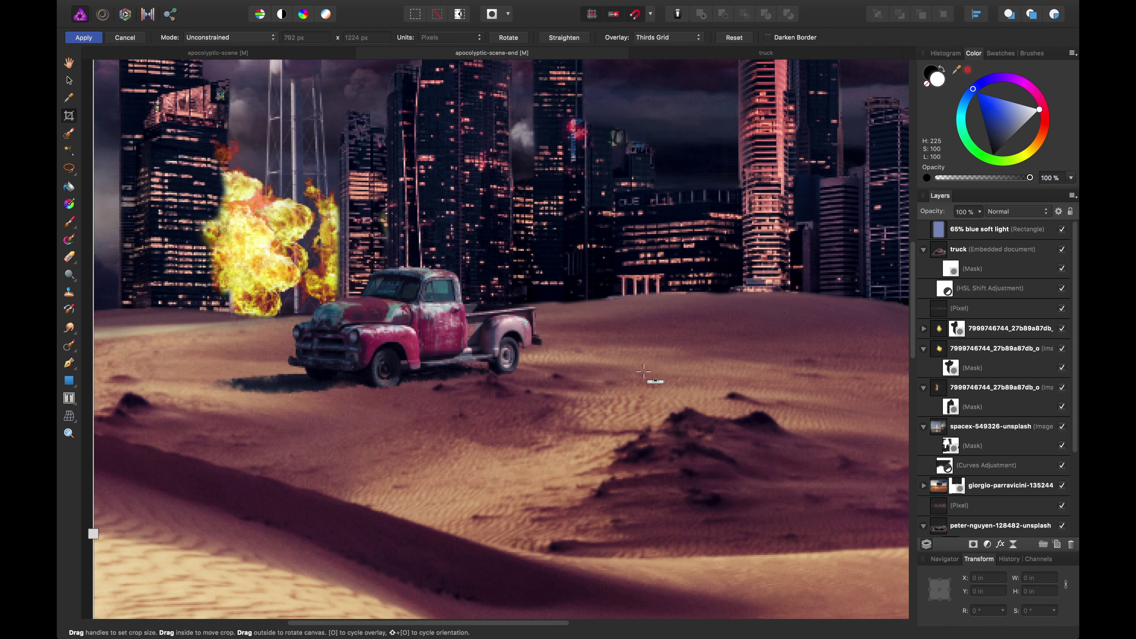
key(super+0)
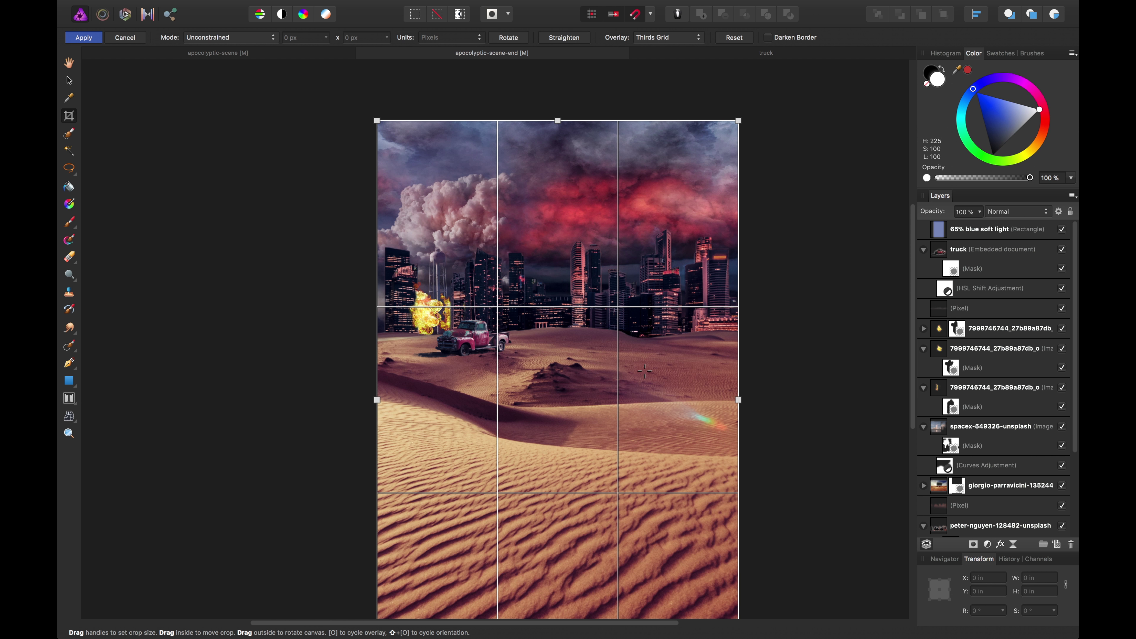
key(v)
click(796, 299)
drag(799, 299, 775, 291)
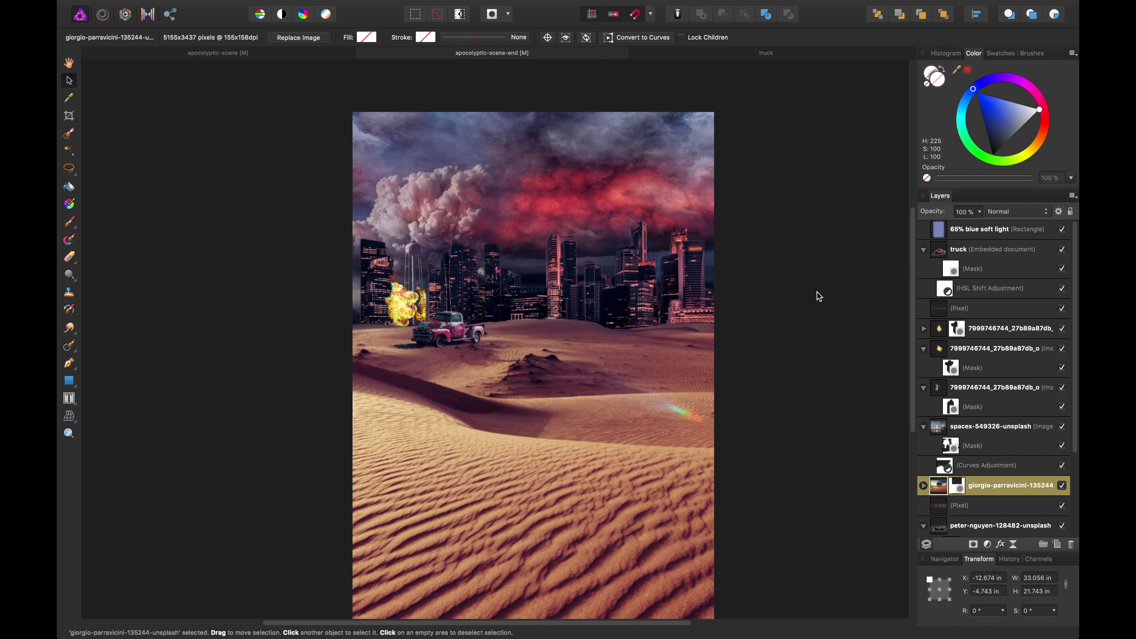
scroll(807, 267, right, 3)
scroll(806, 266, down, 2)
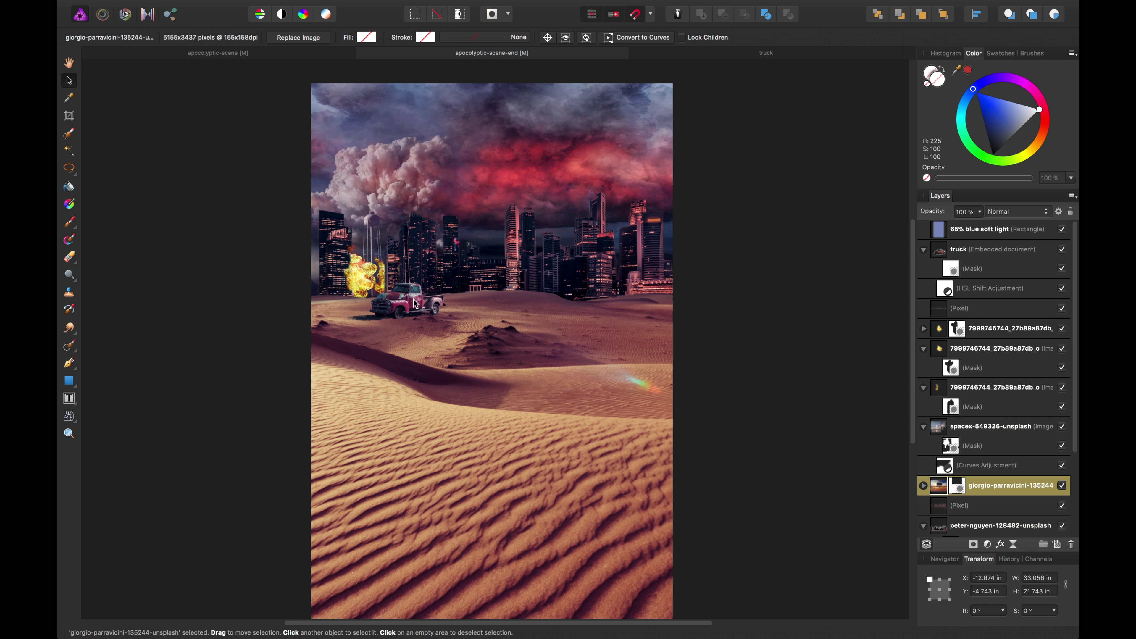
Add a Lens Filter adjustment with optical density raised above 50% and nest it inside the truck layer.
click(415, 304)
click(996, 252)
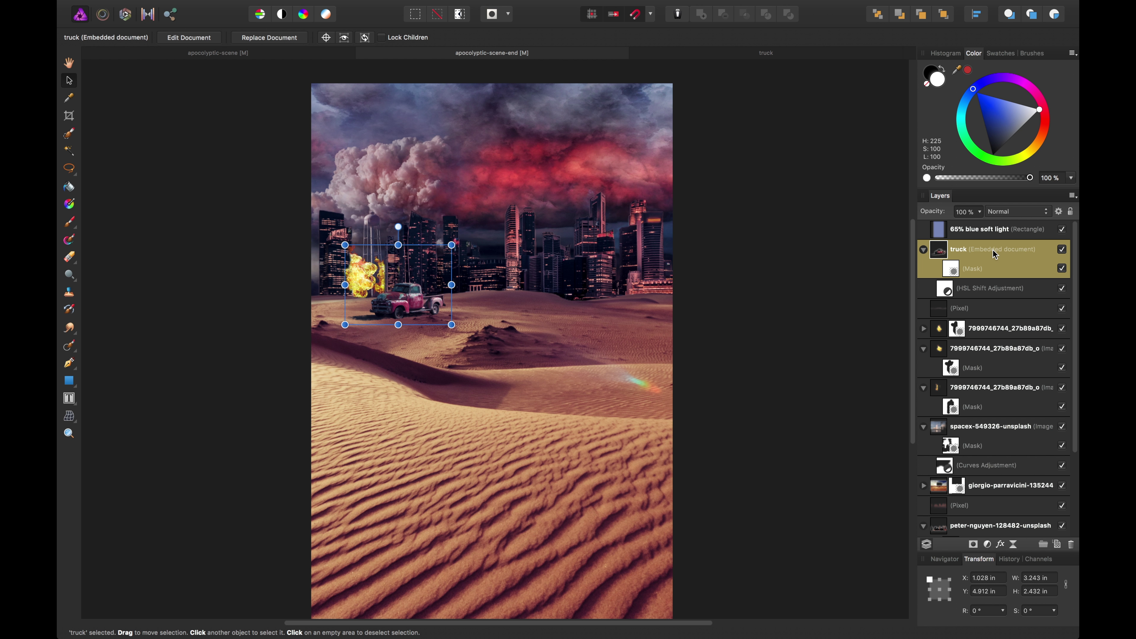
click(987, 545)
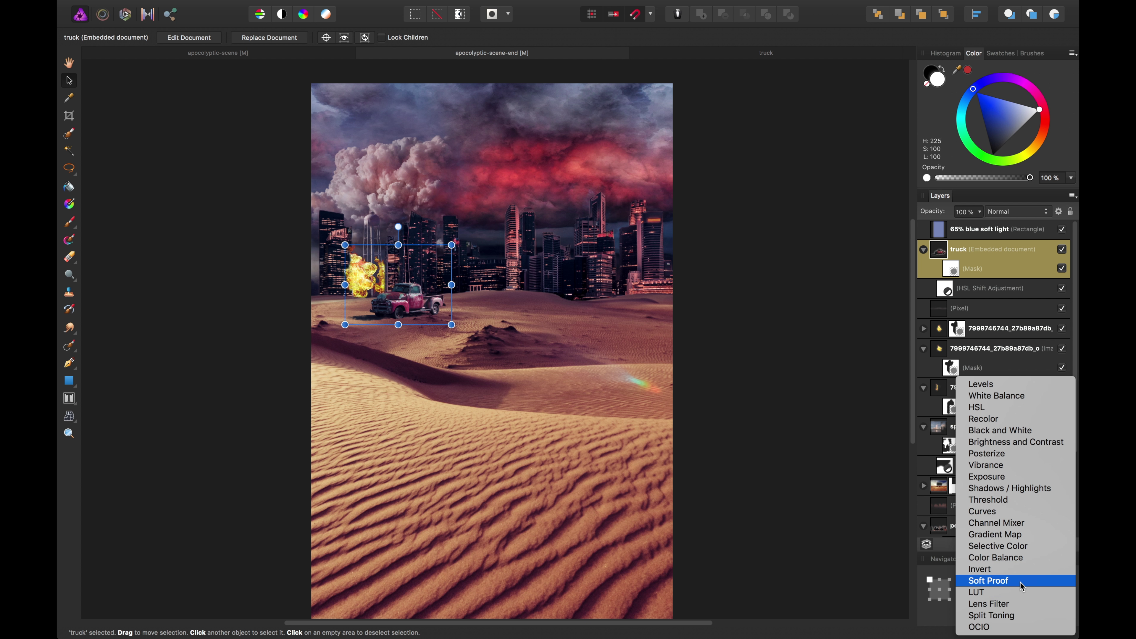
click(1017, 604)
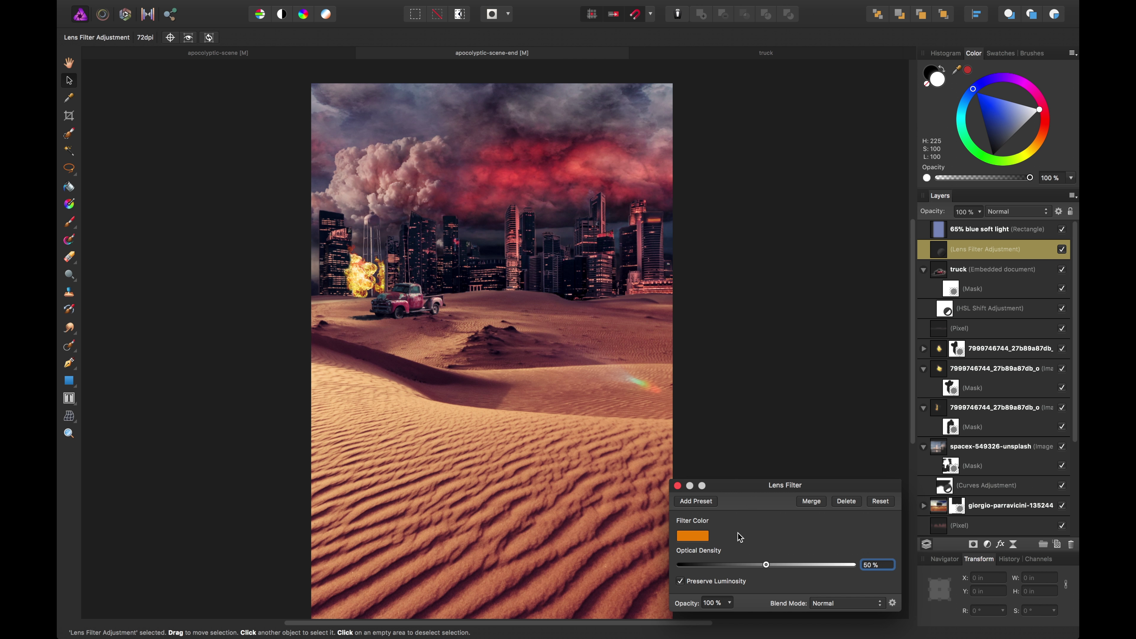
drag(770, 566, 783, 566)
click(678, 486)
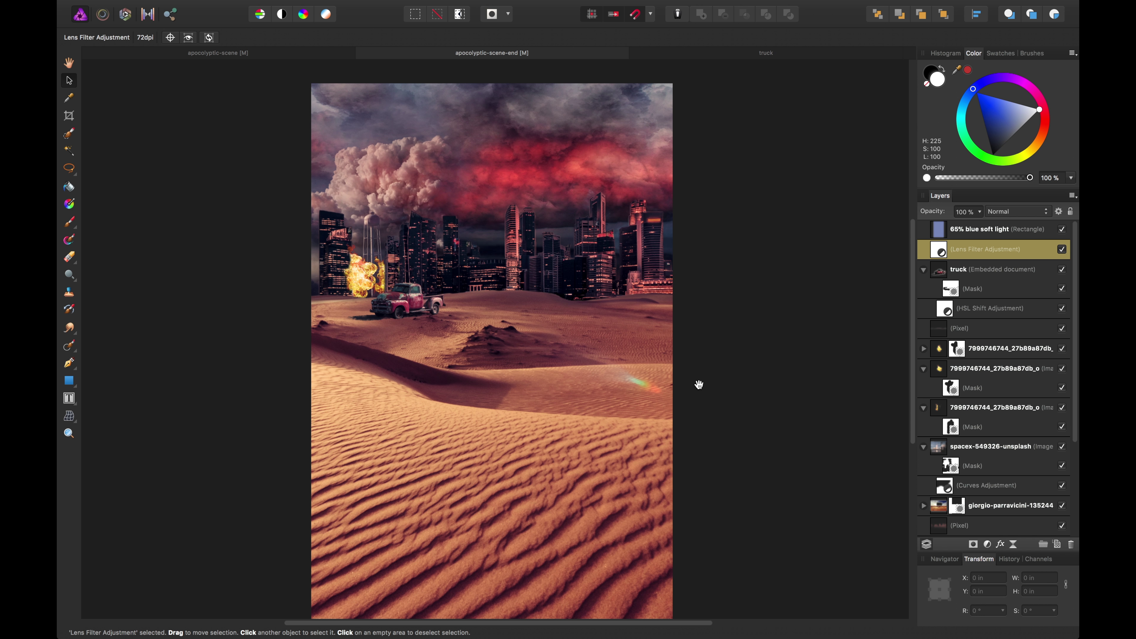
scroll(701, 388, down, 1)
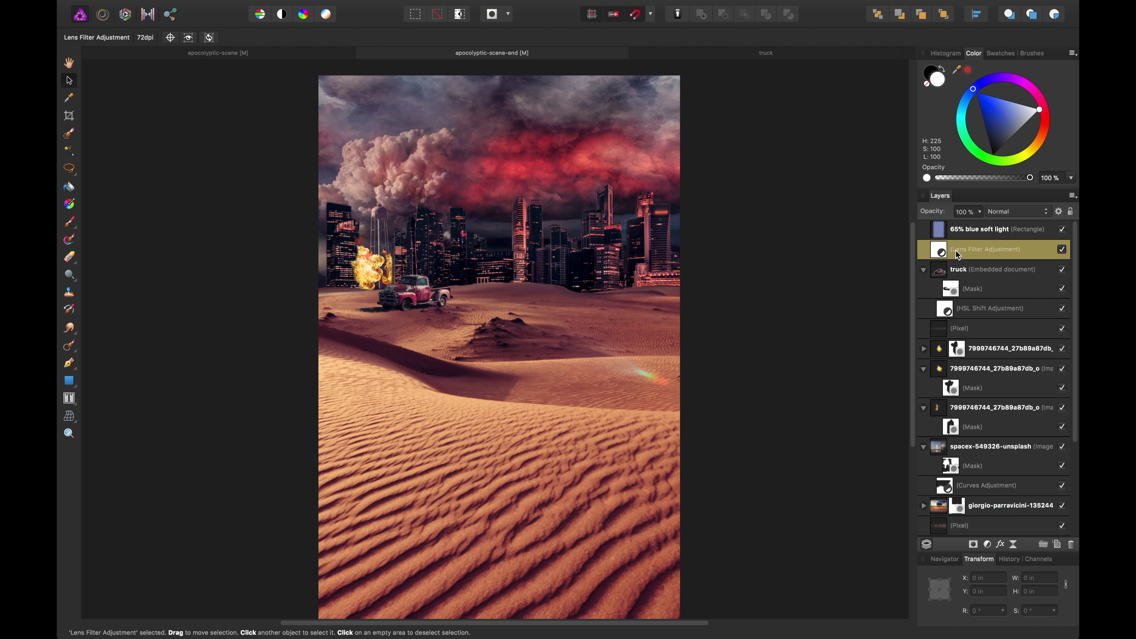
drag(956, 250, 971, 297)
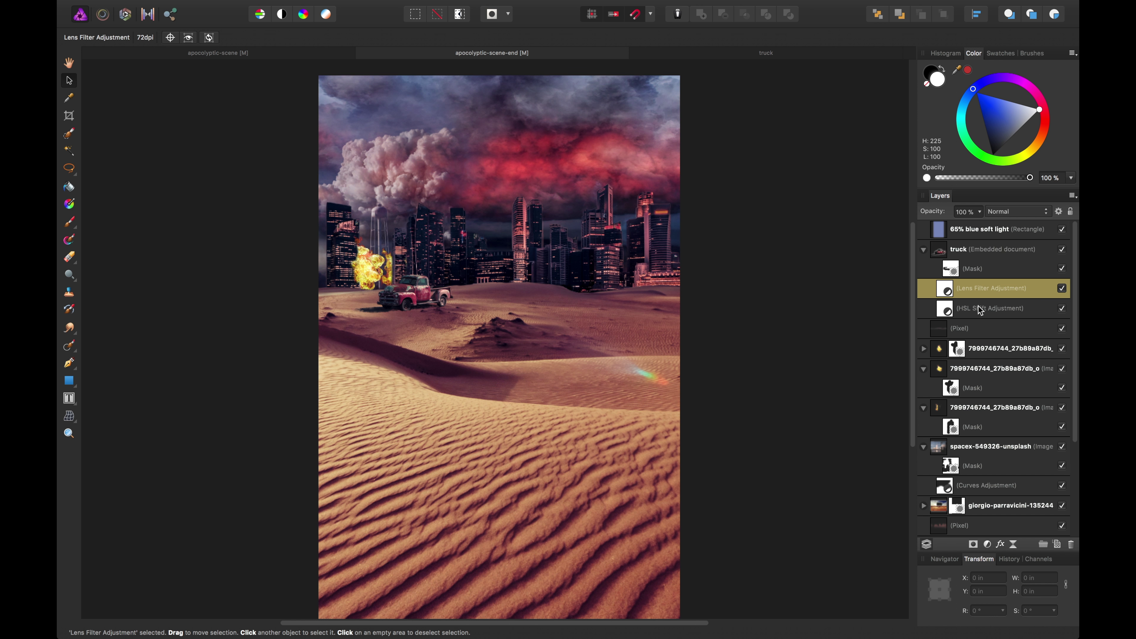
Add a Curves adjustment to the truck and lift the curve slightly in the midtones and highlights.
click(988, 545)
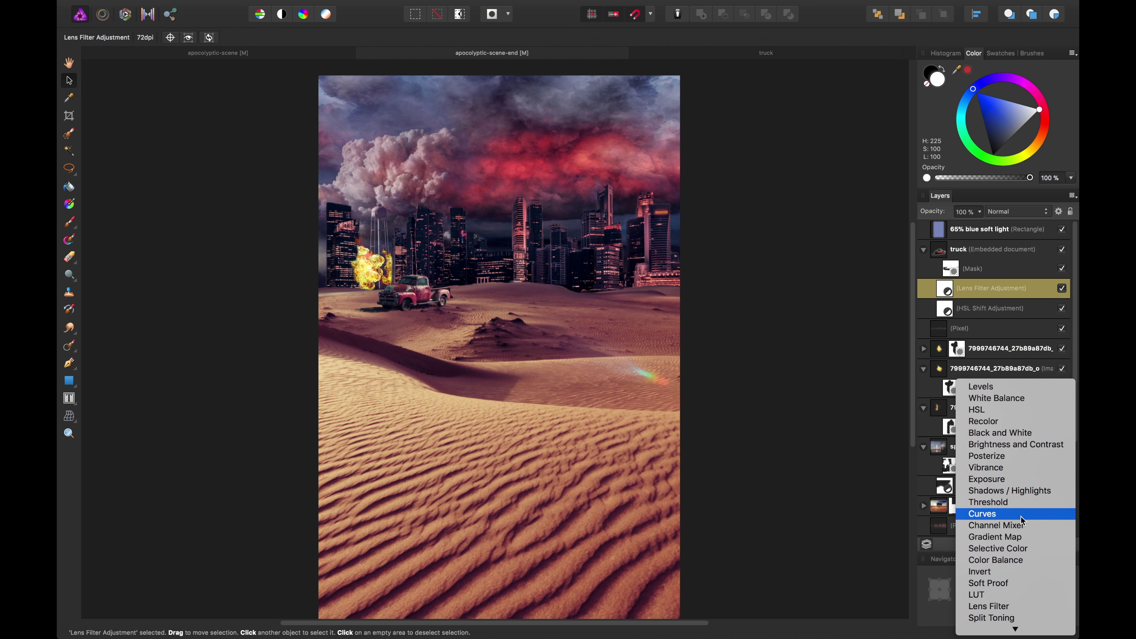
click(998, 513)
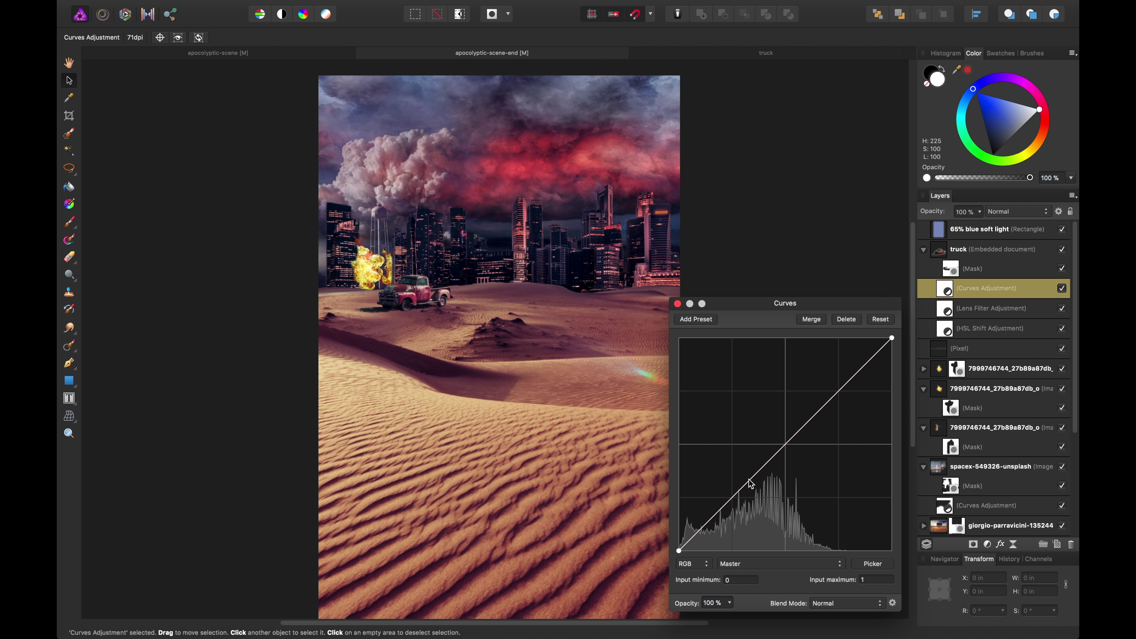
drag(749, 480, 797, 429)
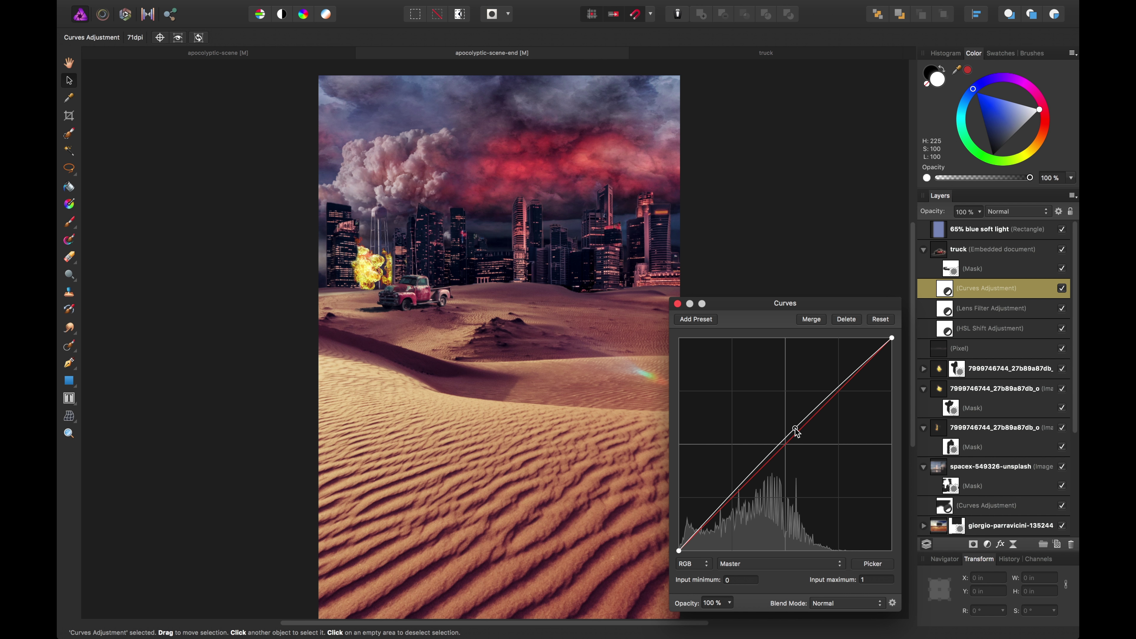
mouse_move(837, 393)
mouse_down()
mouse_move(852, 402)
mouse_move(835, 377)
mouse_move(848, 387)
mouse_up()
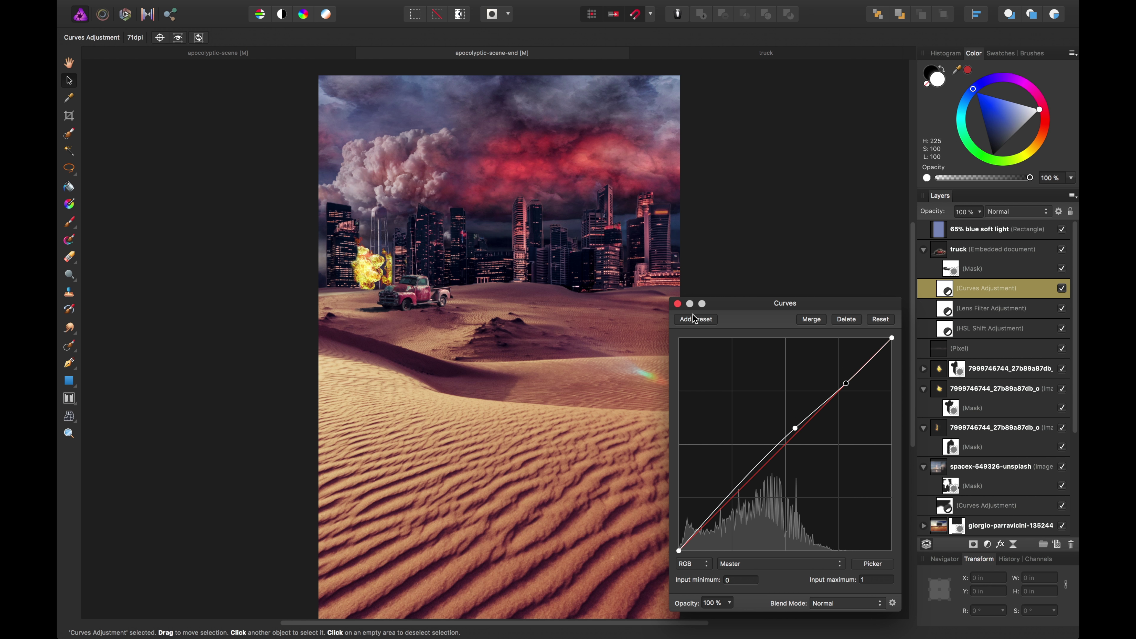
click(677, 304)
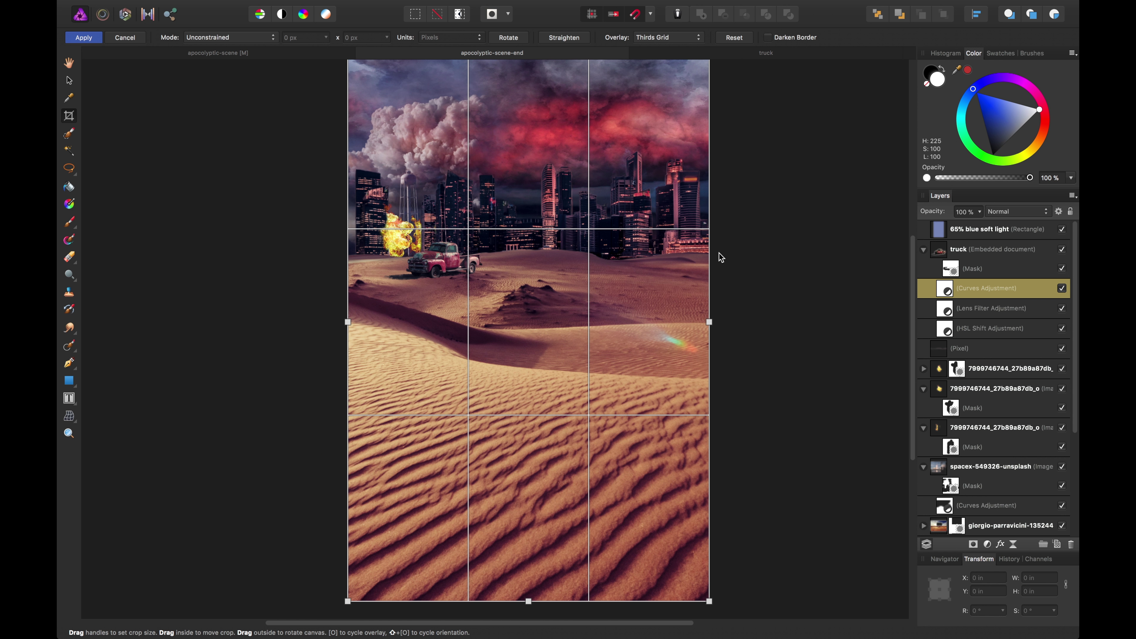
key(v)
drag(754, 238, 777, 263)
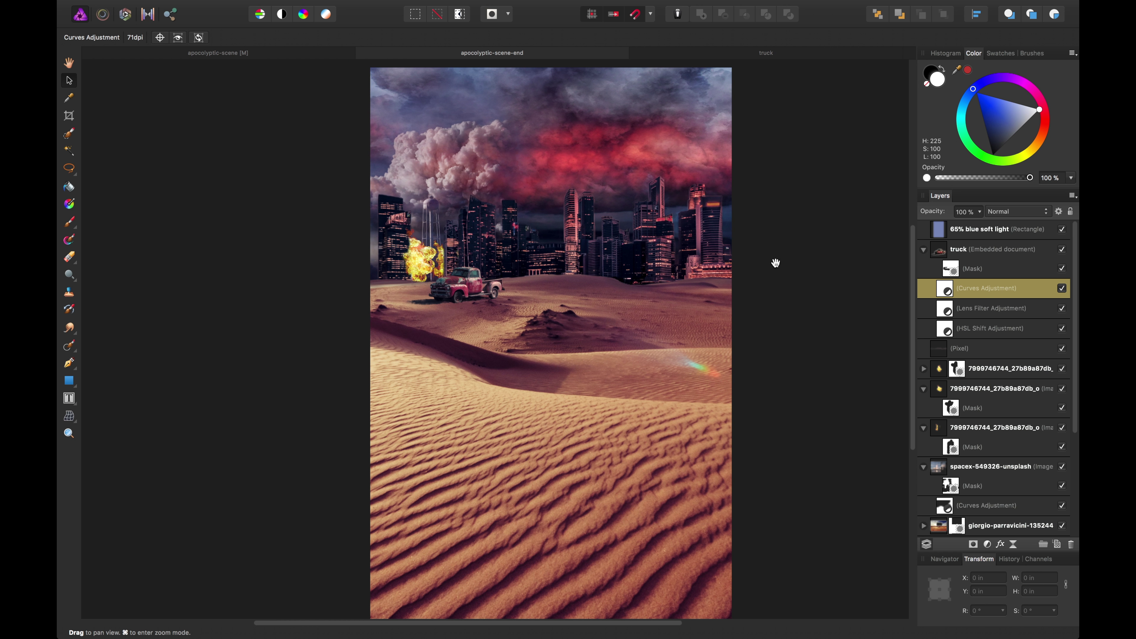
Compare the composition with the reference document apocolyptic-scene.
click(229, 57)
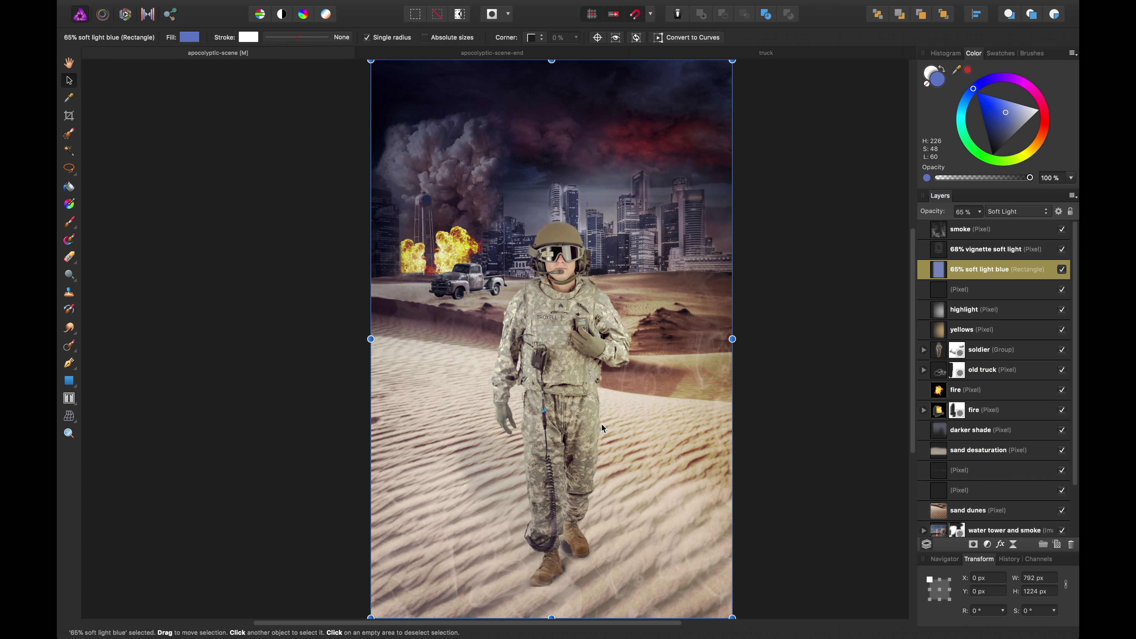
click(454, 53)
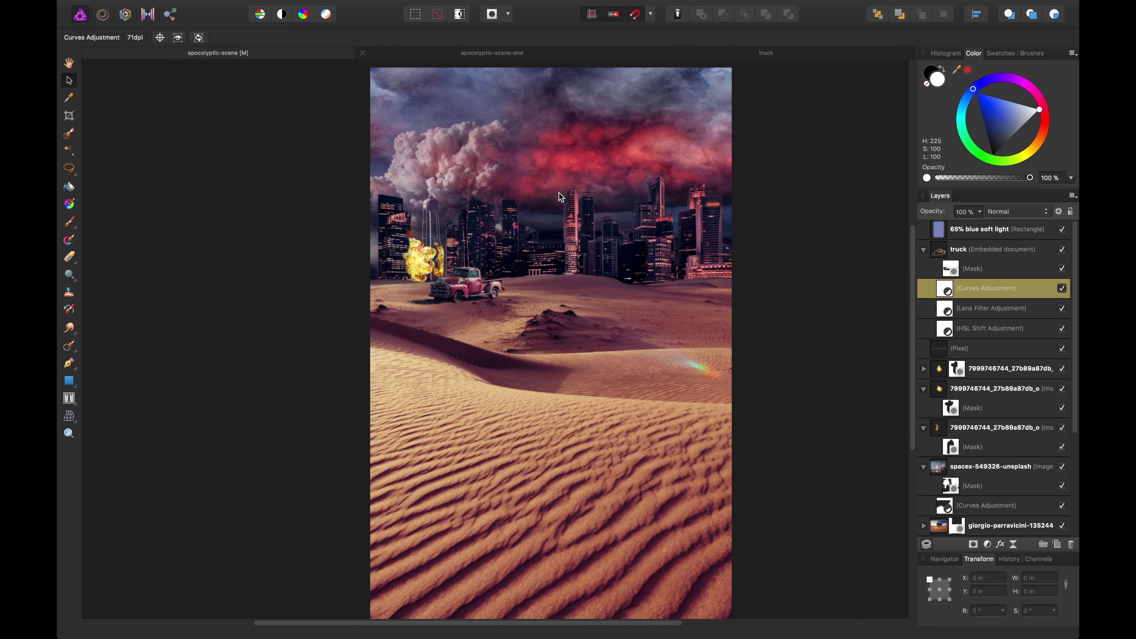
click(467, 292)
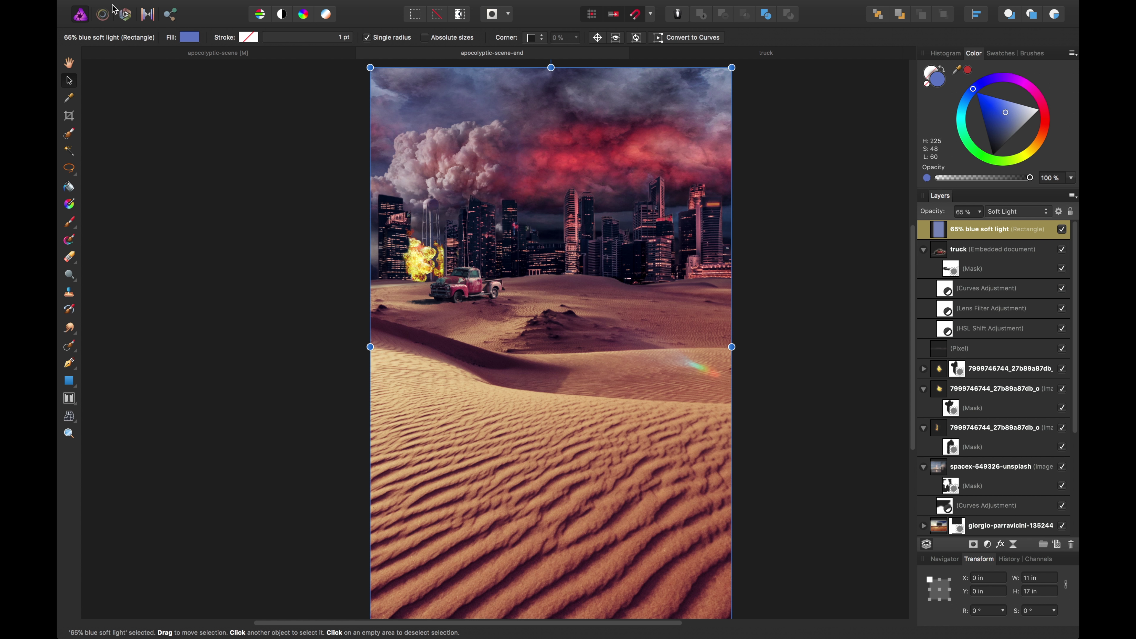
Open the soldier photo, the 38815083…75_o.jpg file in the photography folder.
mouse_move(124, 4)
click(166, 7)
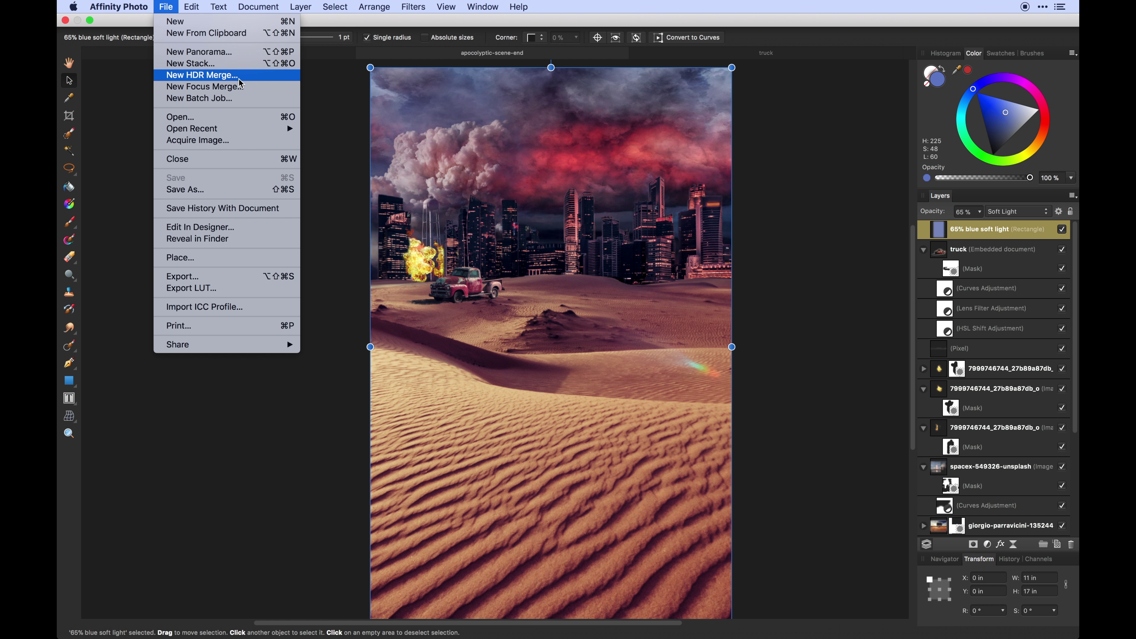
click(223, 117)
click(504, 132)
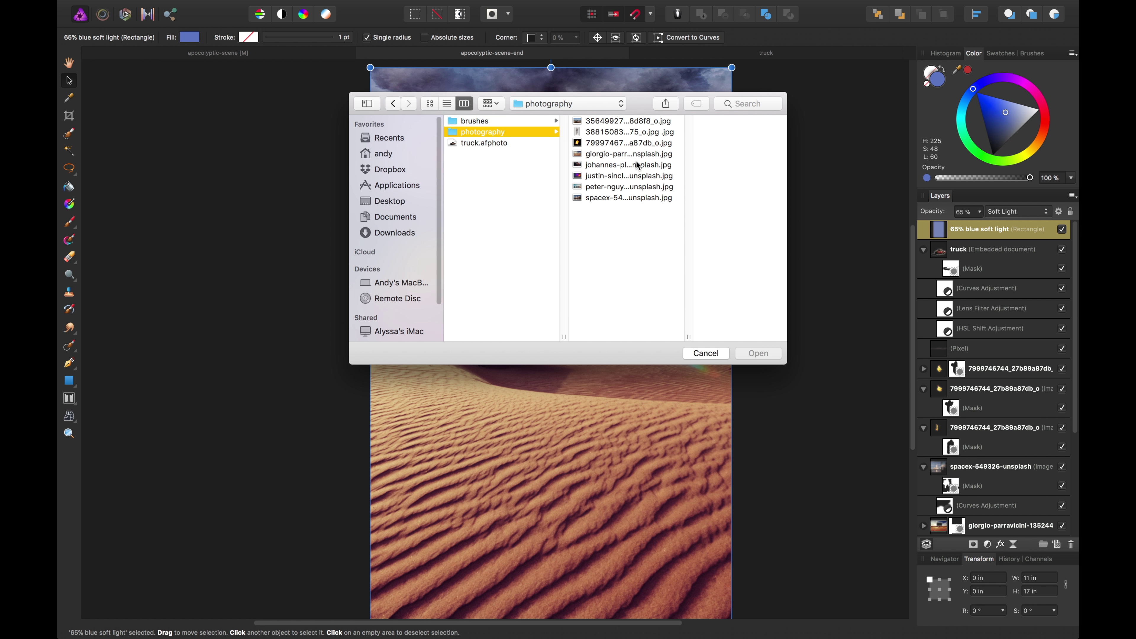
click(637, 132)
click(764, 354)
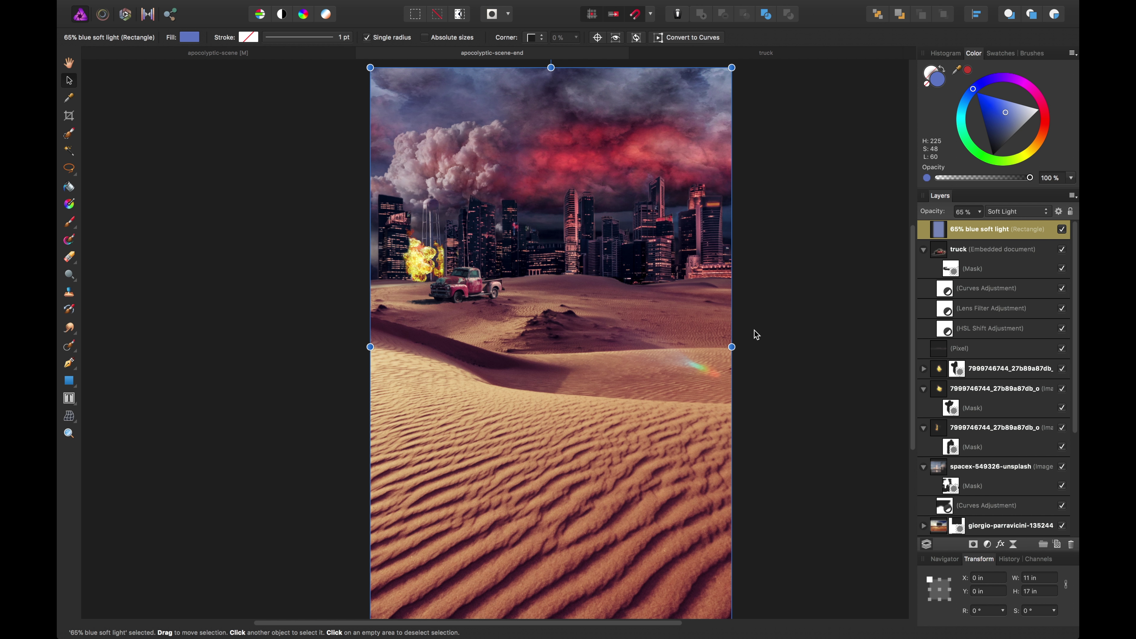
Save the soldier photo as a document named "soldier" in the start folder.
key(super+s)
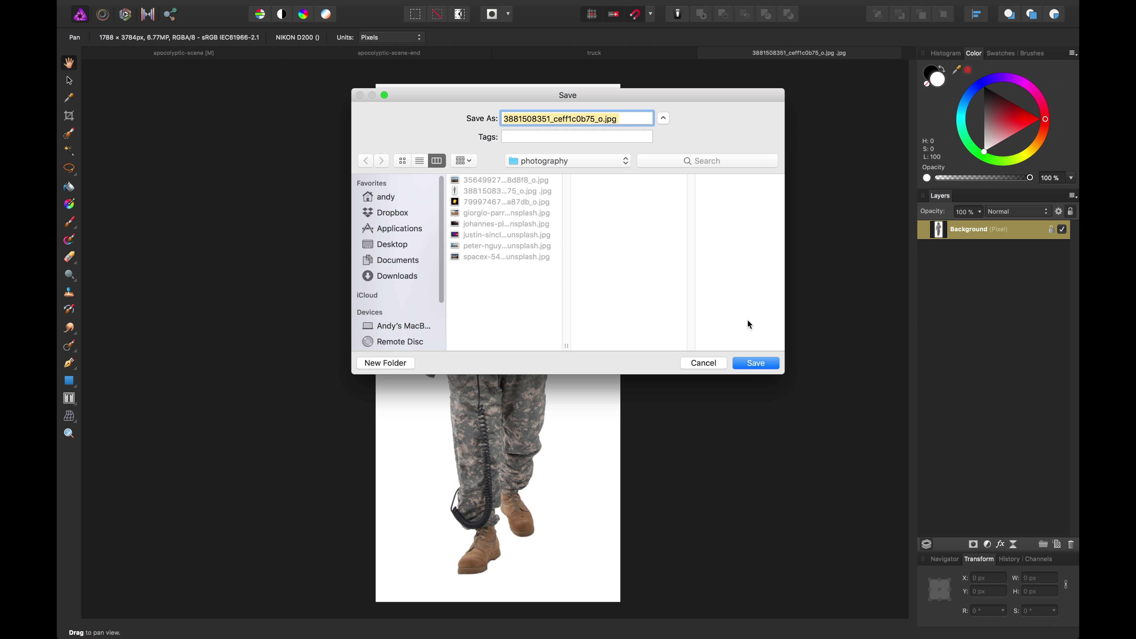
click(551, 162)
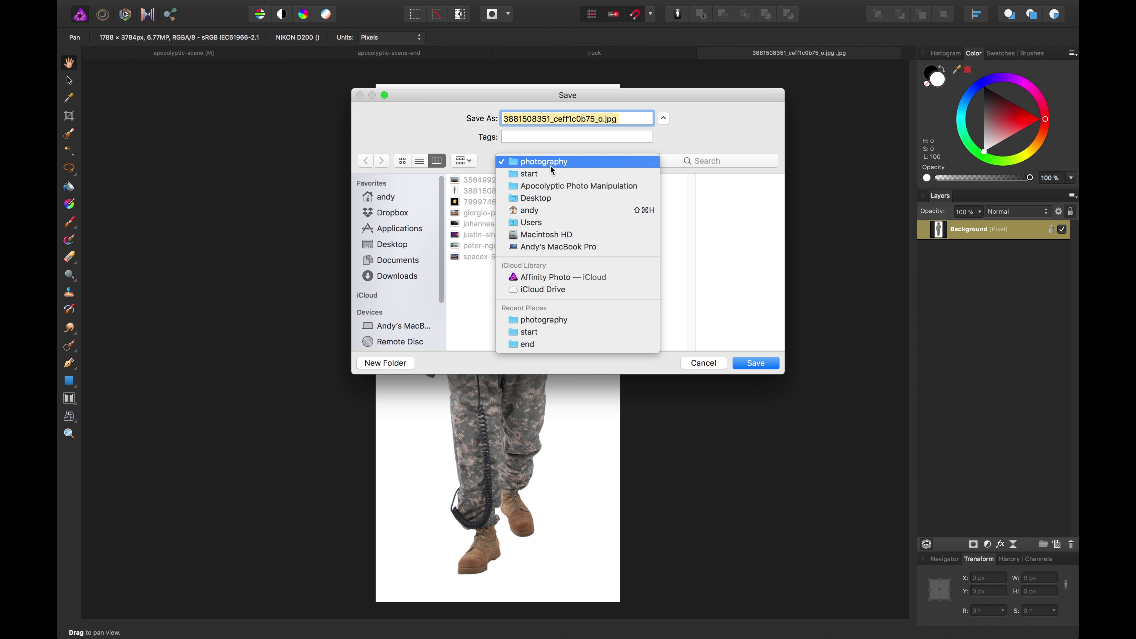
click(550, 170)
text(soldier)
key(Return)
Unlock the soldier document's Background layer and save the file.
click(1051, 229)
click(997, 250)
drag(877, 314, 862, 288)
drag(754, 331, 750, 304)
key(super+s)
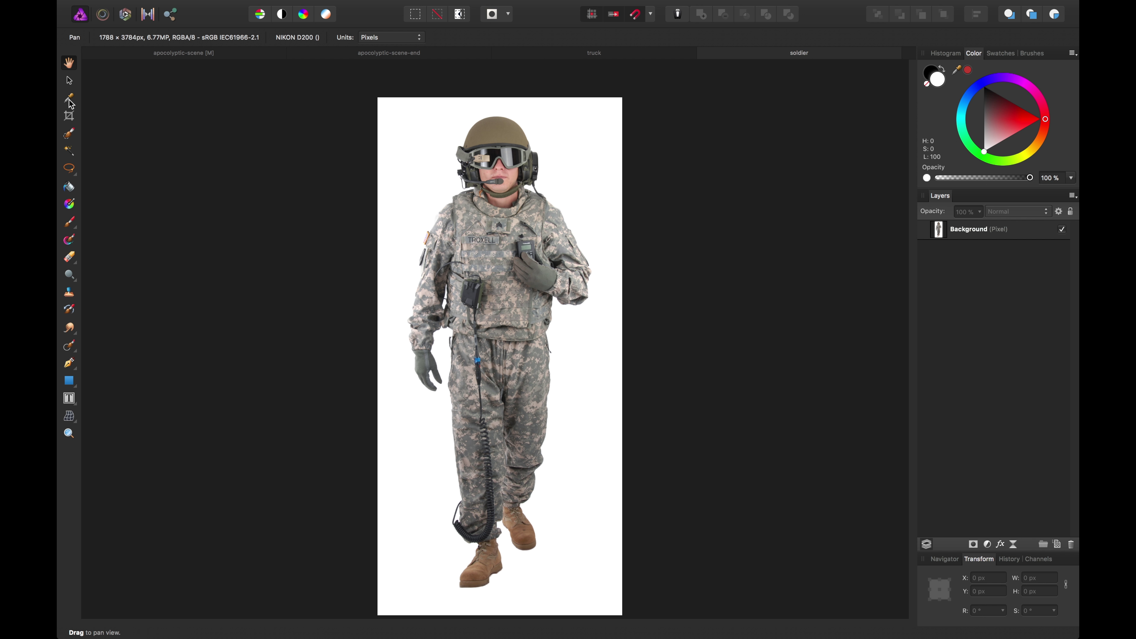
Select the white background around the soldier using the Selection Brush at 545 px width.
key(w)
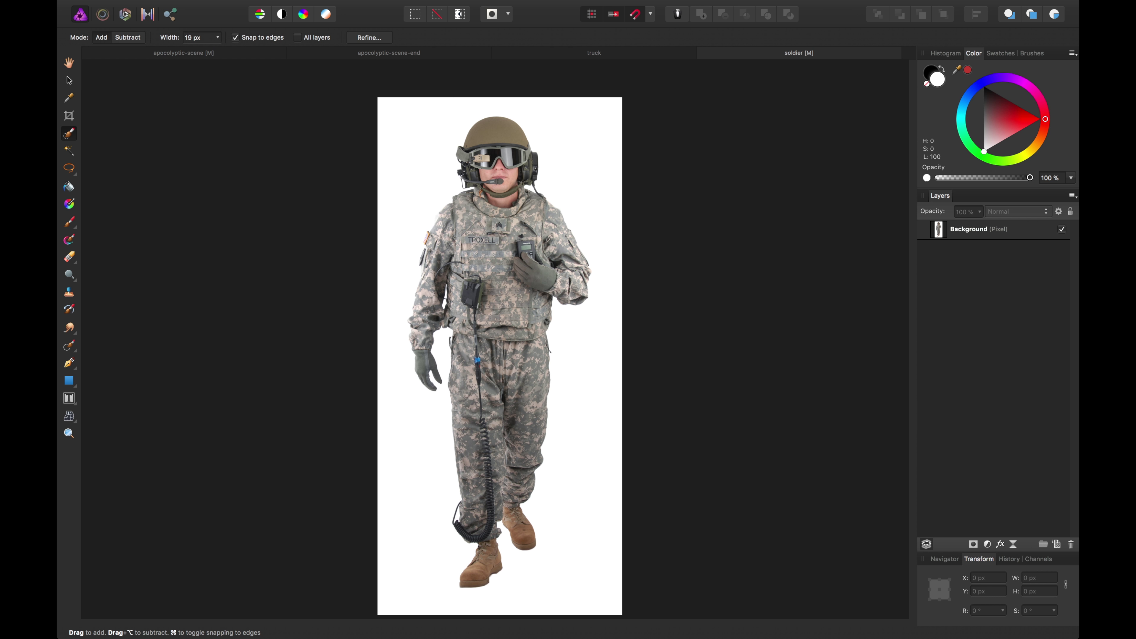
key(bracketright)
key(bracketright)
key(bracketright)
key(bracketright)
key(bracketright)
key(bracketright)
key(bracketright)
key(bracketright)
key(bracketright)
key(bracketright)
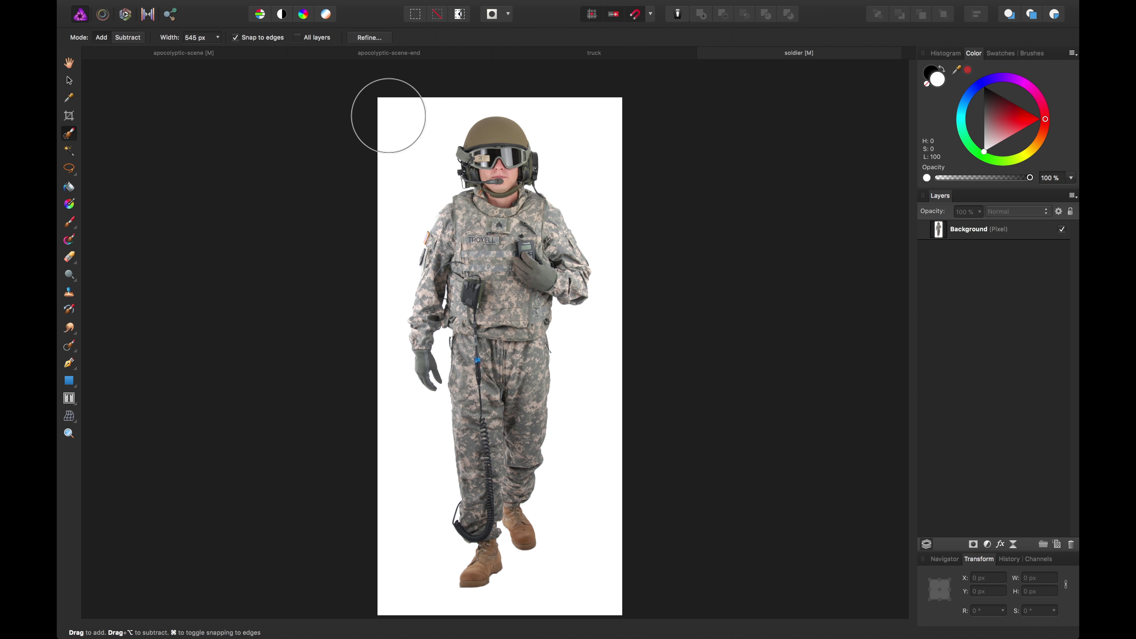
drag(391, 138, 373, 187)
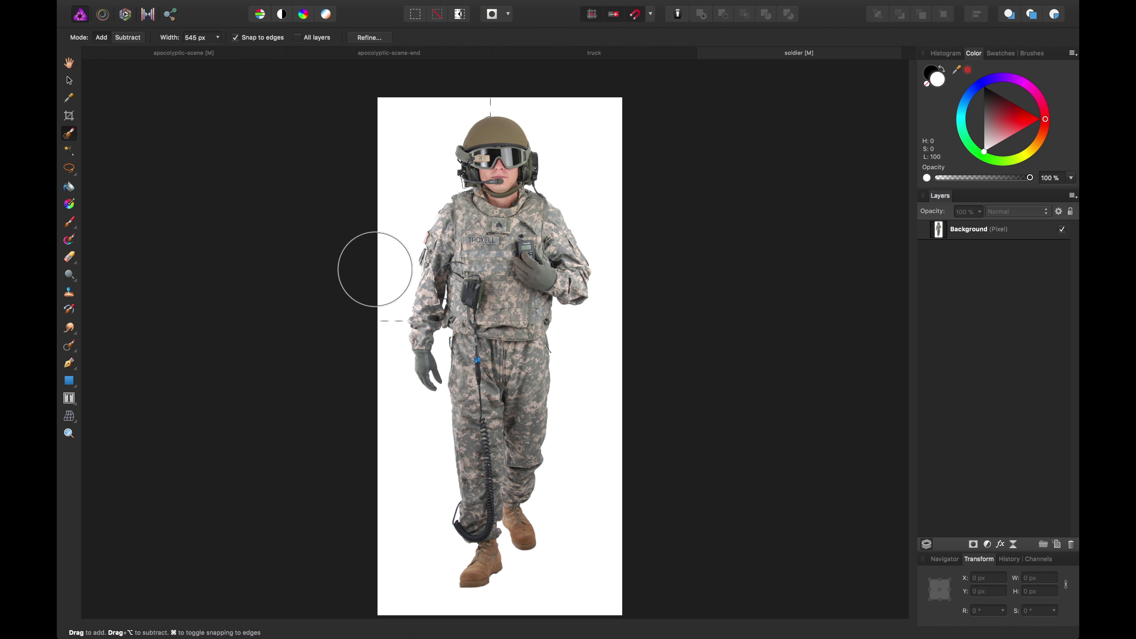
key(super+d)
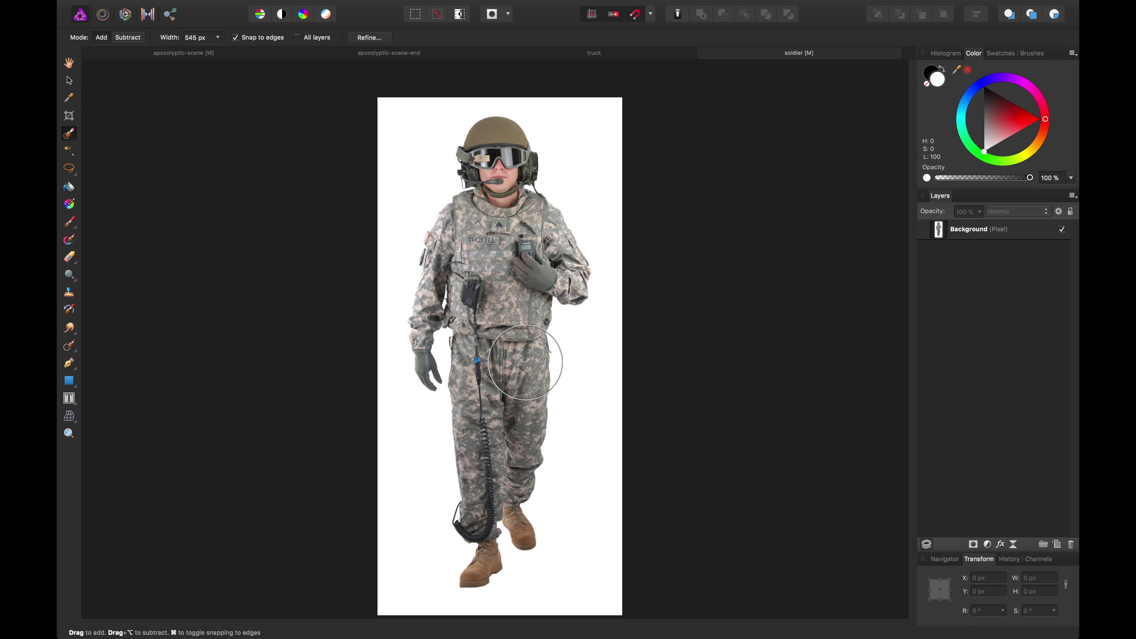
Reduce the Selection Brush width to 107 px and refine the selection along the soldier's outline.
key(super+plus)
scroll(525, 362, up, 5)
key(bracketleft)
key(bracketleft)
key(bracketleft)
key(bracketleft)
key(bracketleft)
key(bracketleft)
key(bracketleft)
key(bracketleft)
key(bracketleft)
key(bracketleft)
mouse_move(595, 439)
mouse_down()
mouse_move(452, 188)
mouse_move(523, 462)
mouse_up()
scroll(522, 462, down, 7)
scroll(459, 375, up, 2)
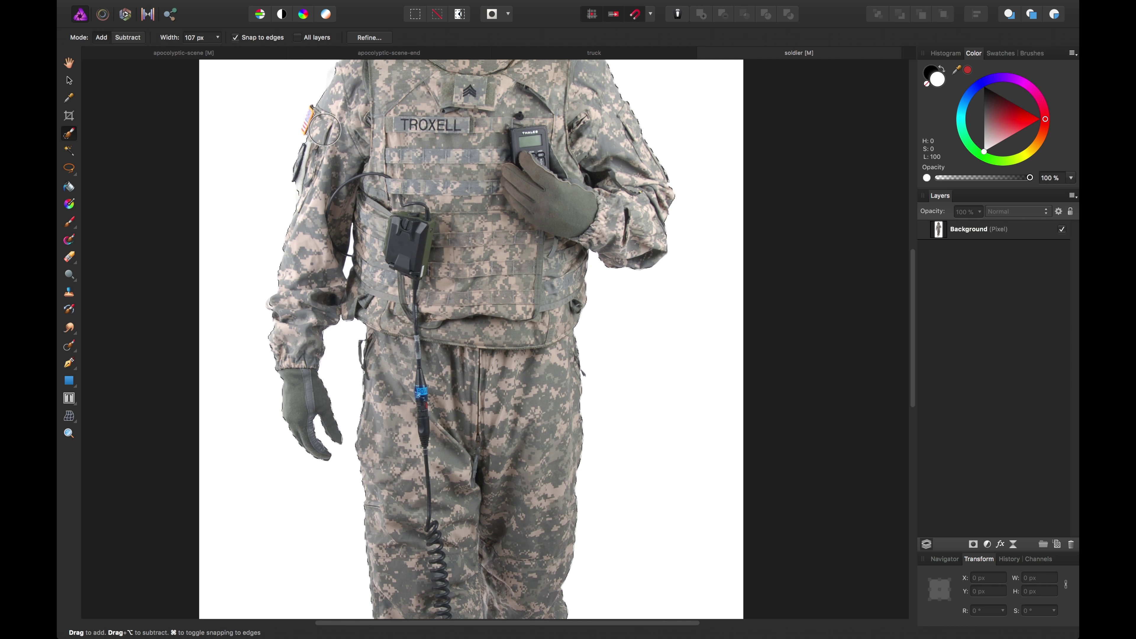
scroll(460, 375, down, 6)
scroll(460, 376, up, 10)
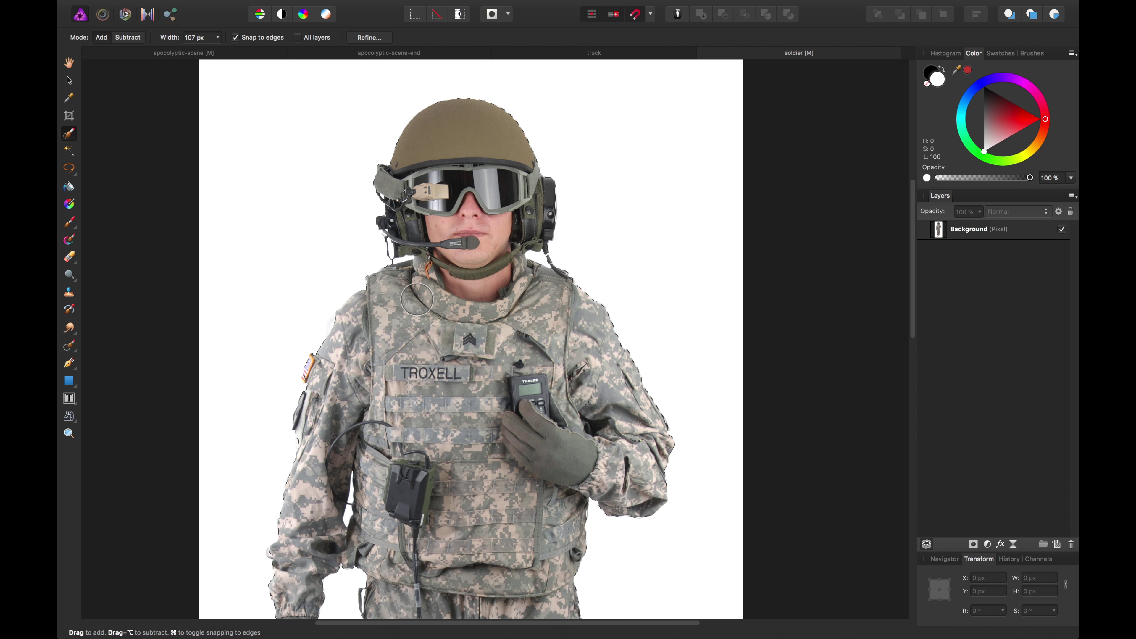
scroll(438, 291, down, 1)
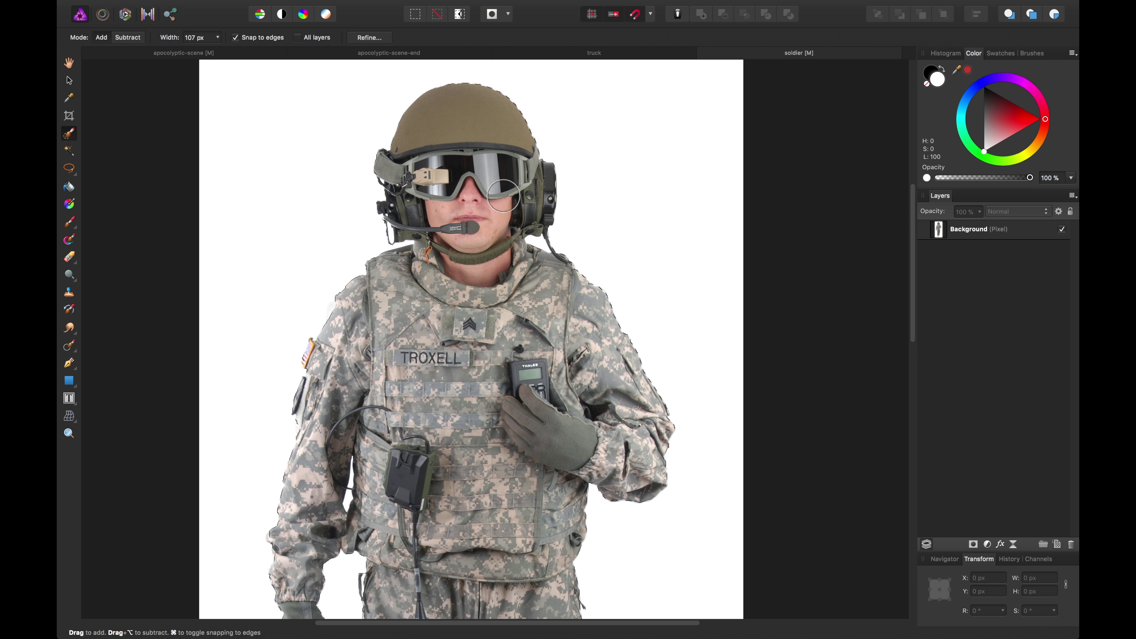
Add a mask that hides the white background around the soldier and clear the selection.
click(974, 544)
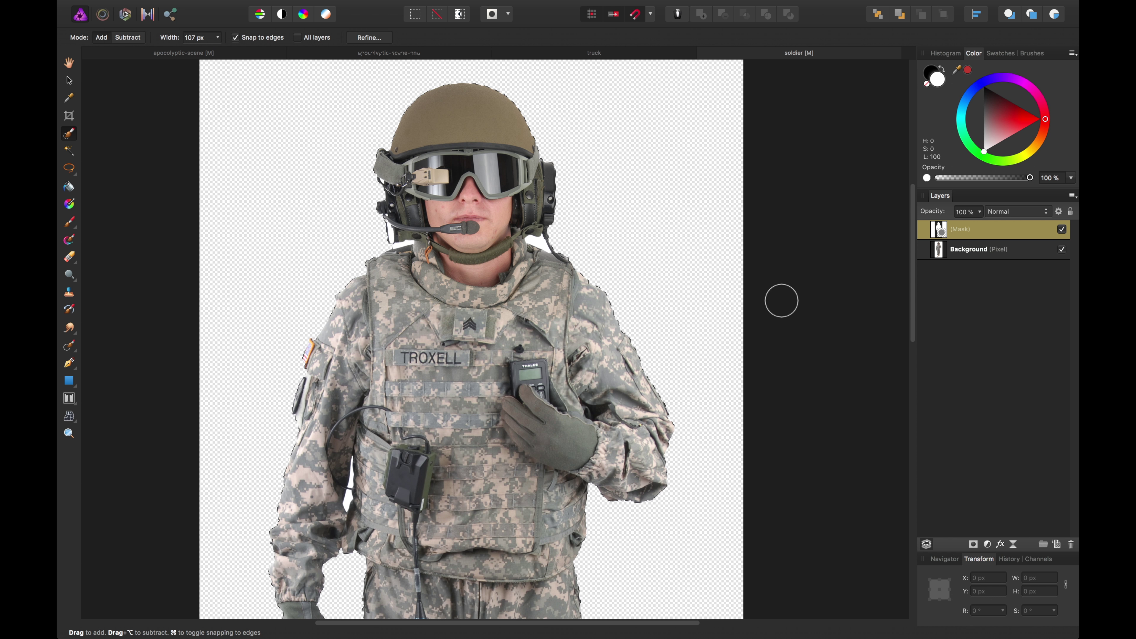
key(ctrl+d)
key(v)
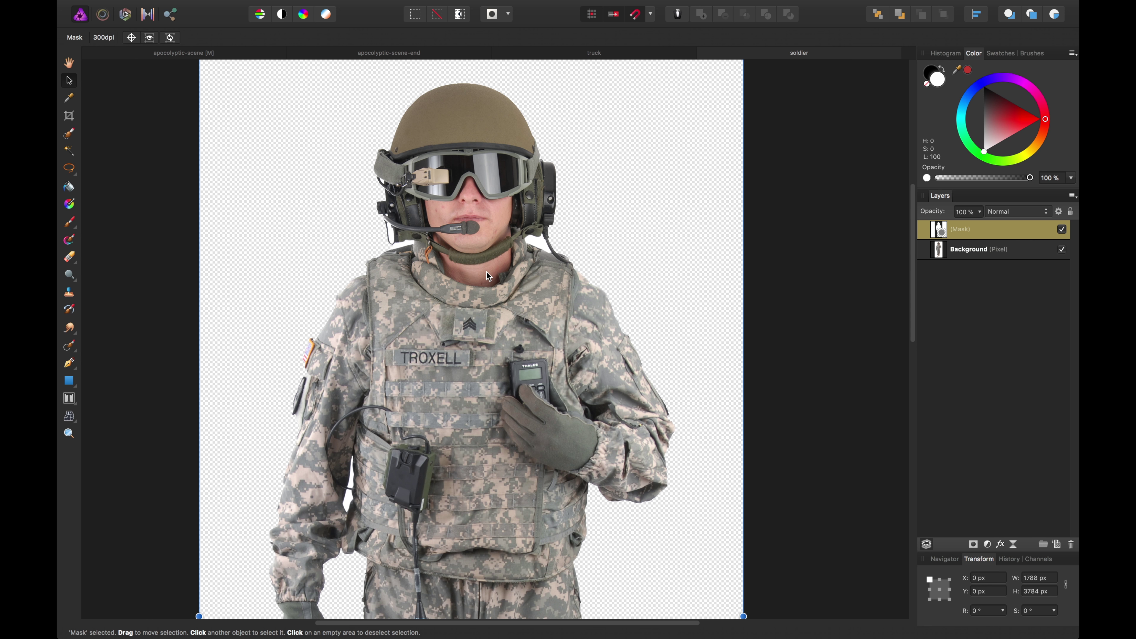
Place the soldier document into the apocolyptic-scene-end composition as a large figure over the dunes.
click(394, 55)
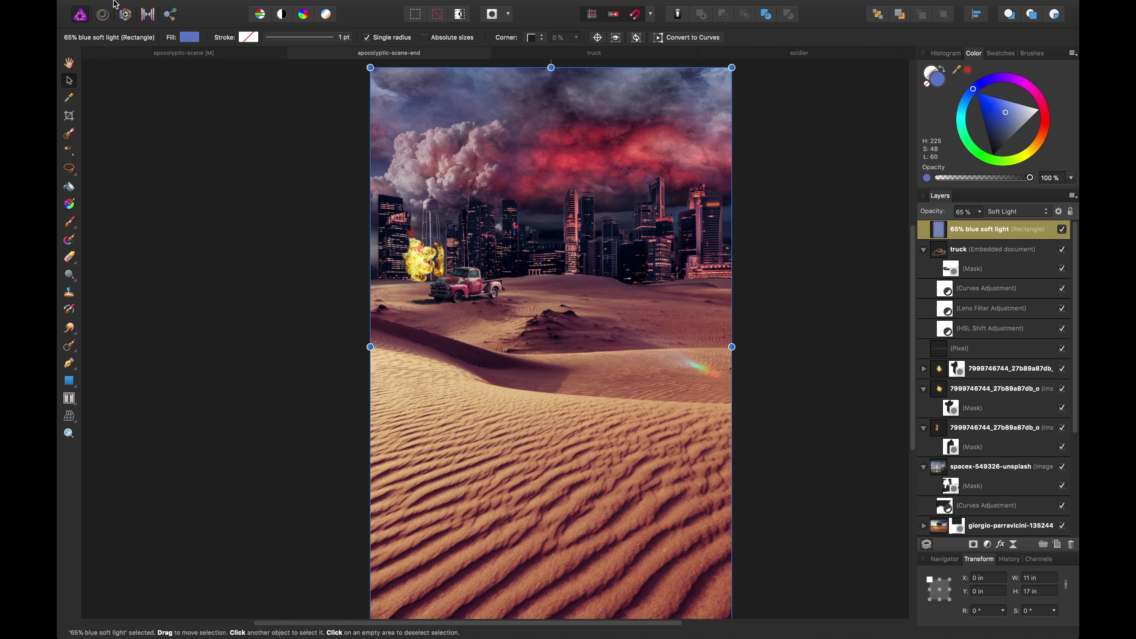
mouse_move(134, 4)
click(173, 8)
click(188, 260)
click(758, 261)
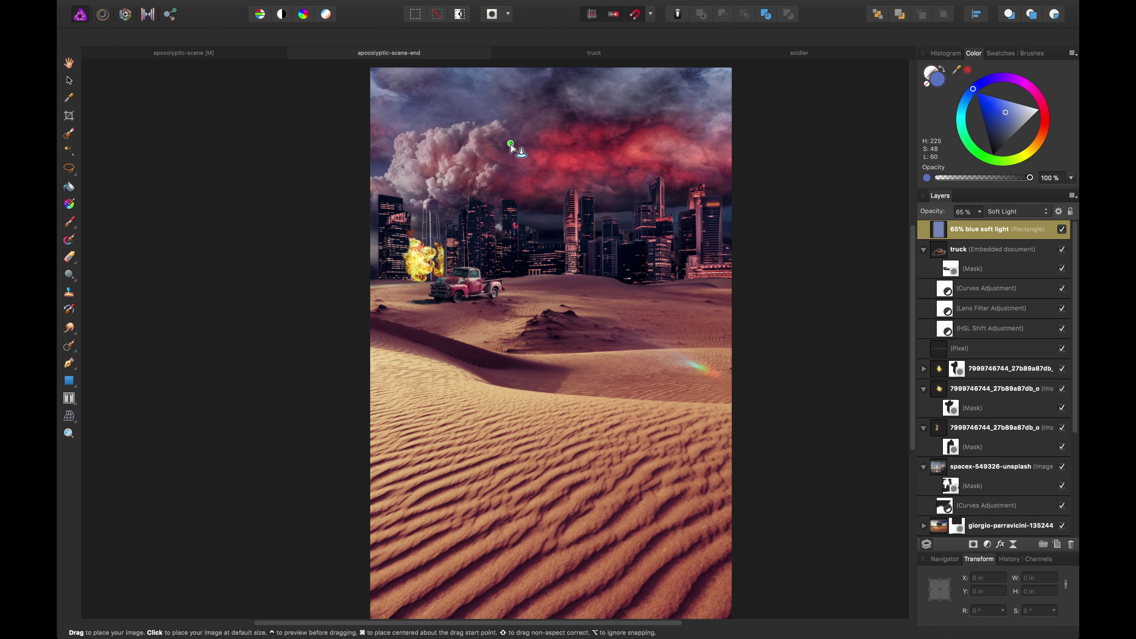
drag(510, 155, 807, 617)
Scale the soldier to about 6.27 × 13.28 in, center him horizontally, and move his layer below the 65% blue soft light rectangle.
drag(691, 393, 584, 337)
drag(649, 120, 635, 161)
drag(585, 275, 591, 280)
drag(959, 229, 940, 262)
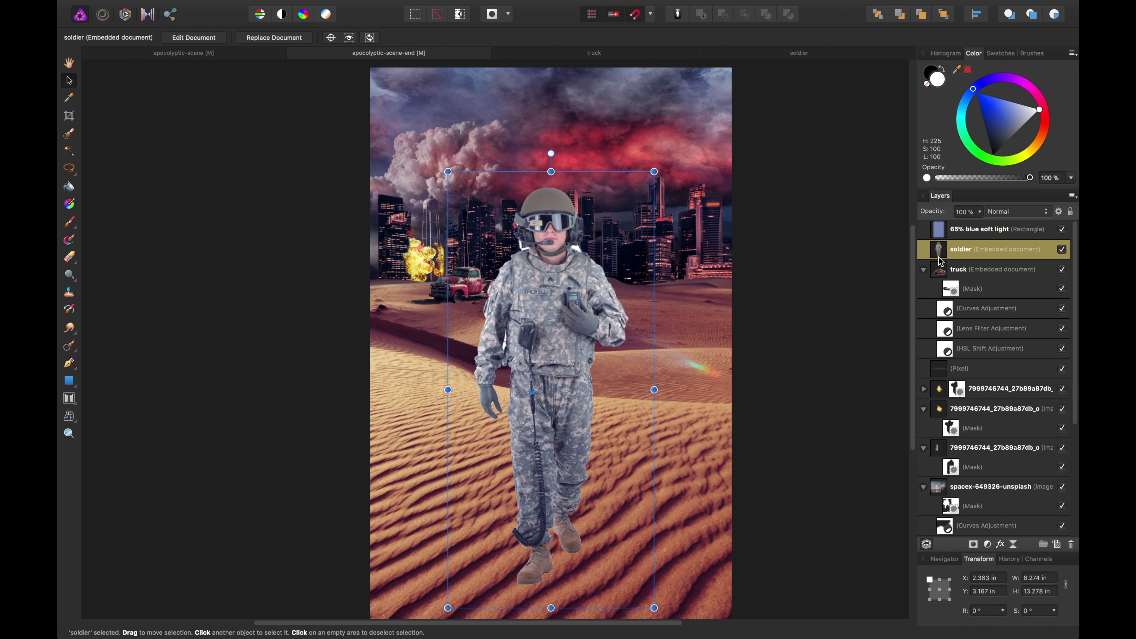
key(c)
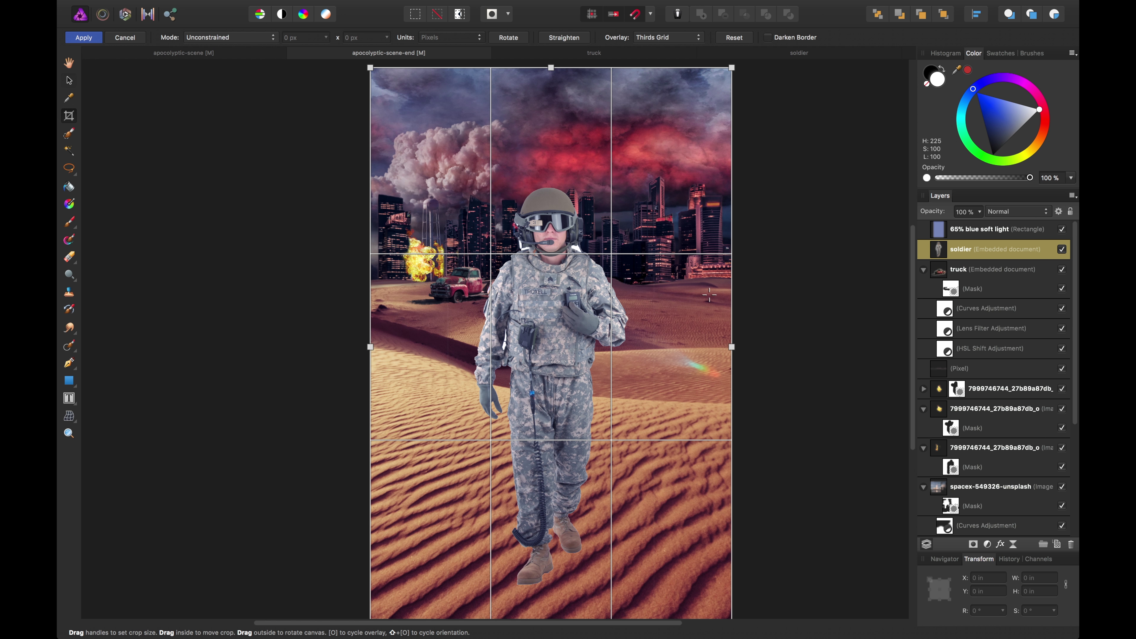
scroll(796, 218, down, 3)
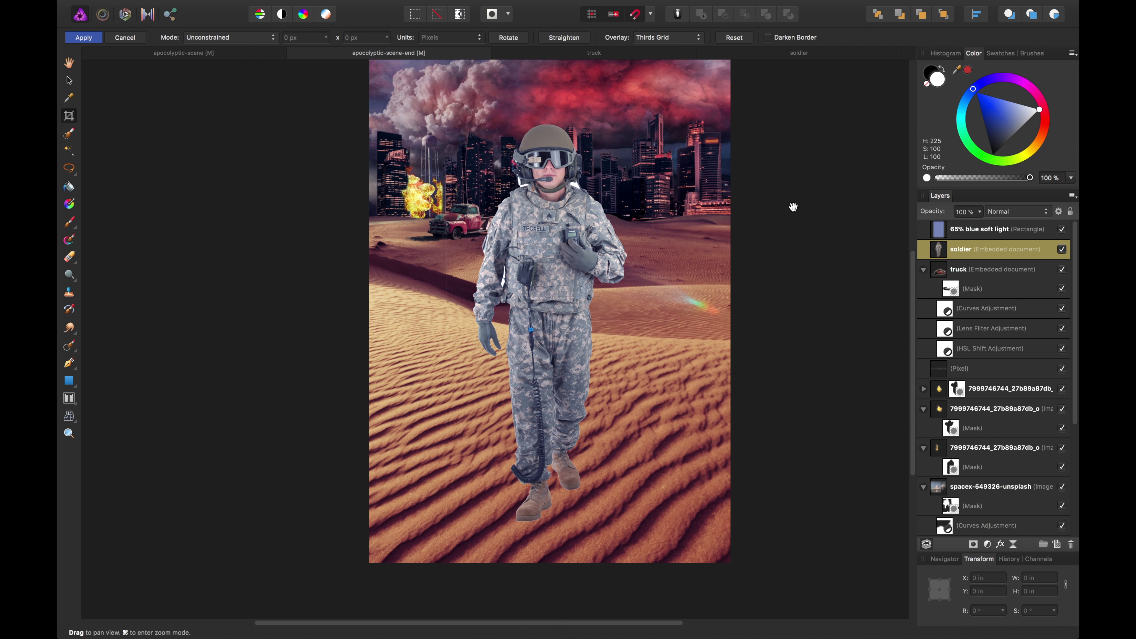
Add a mask to the soldier layer in the apocolyptic-scene-end document.
scroll(795, 209, up, 2)
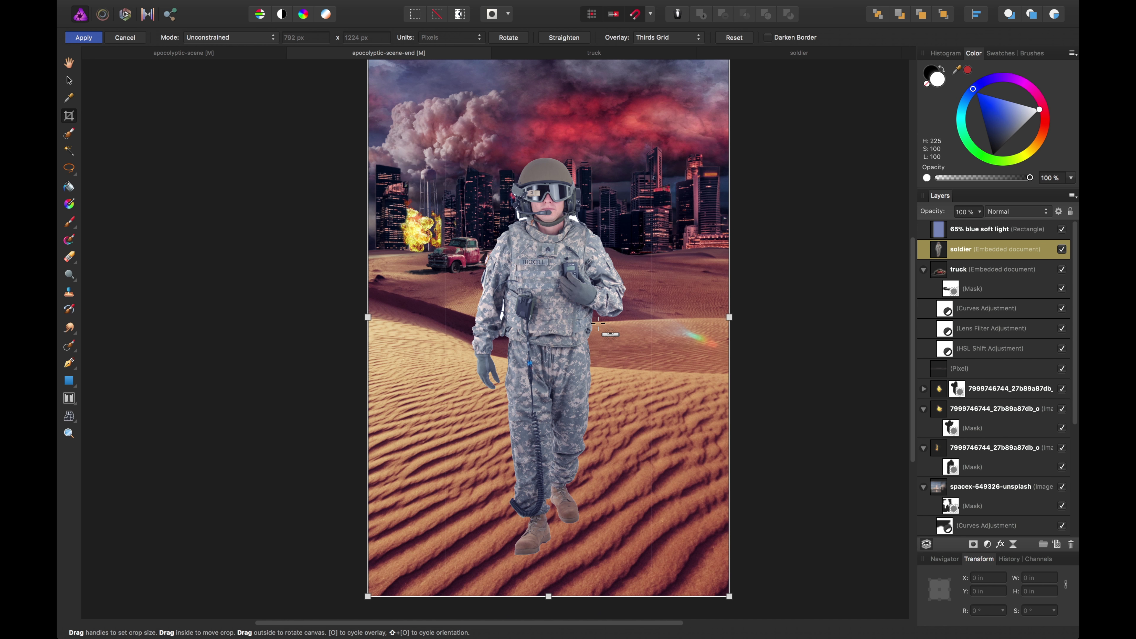
scroll(598, 324, up, 5)
scroll(599, 324, up, 3)
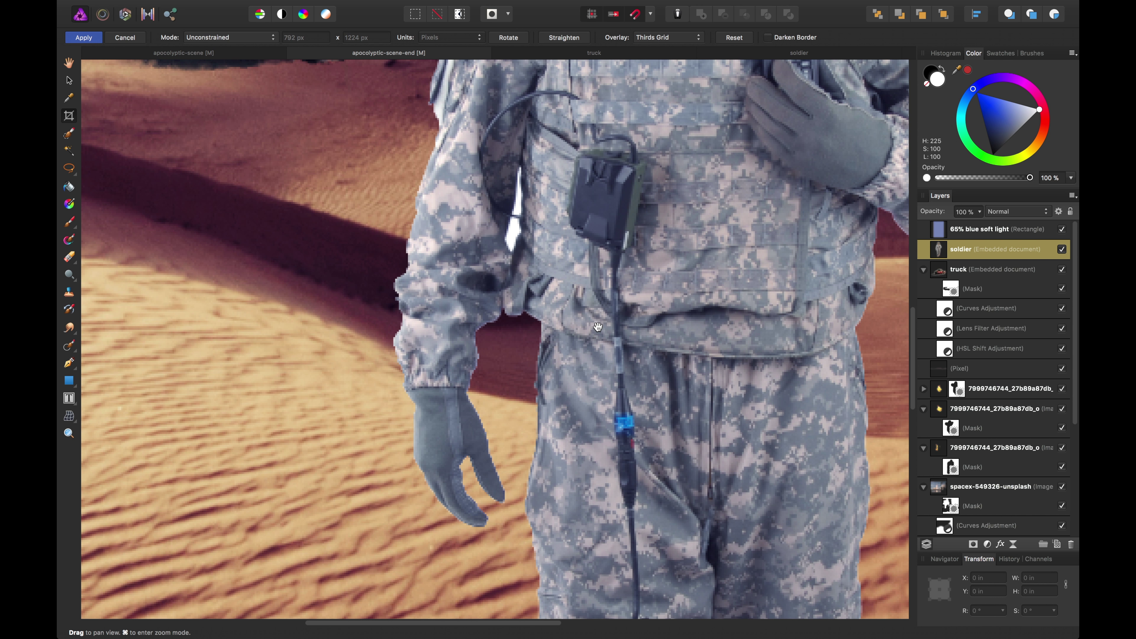
scroll(598, 323, up, 10)
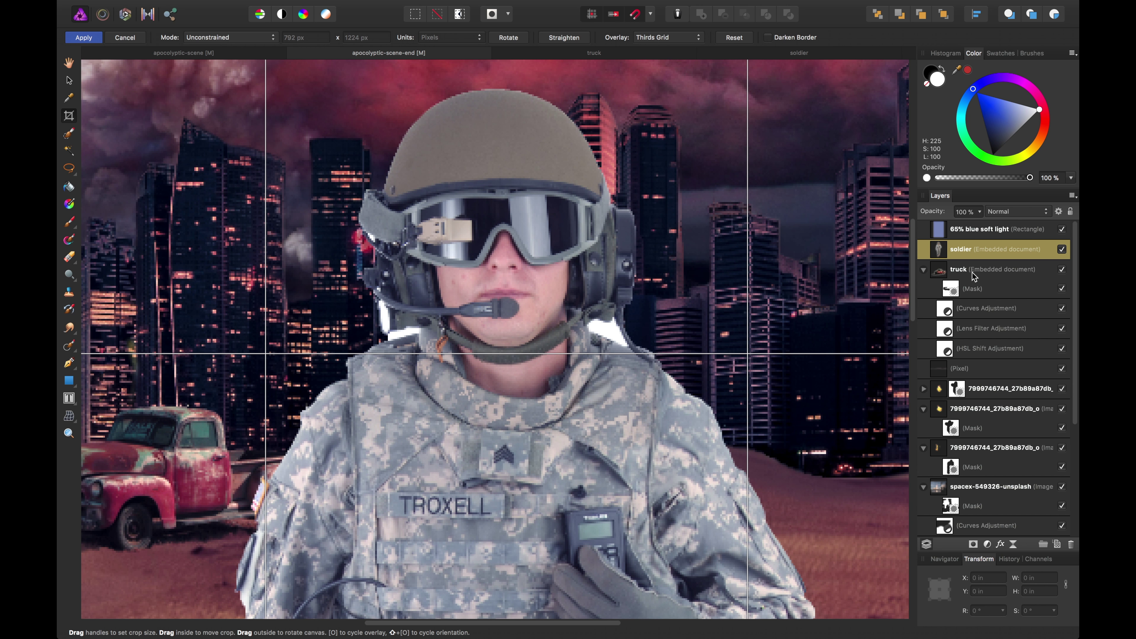
click(976, 545)
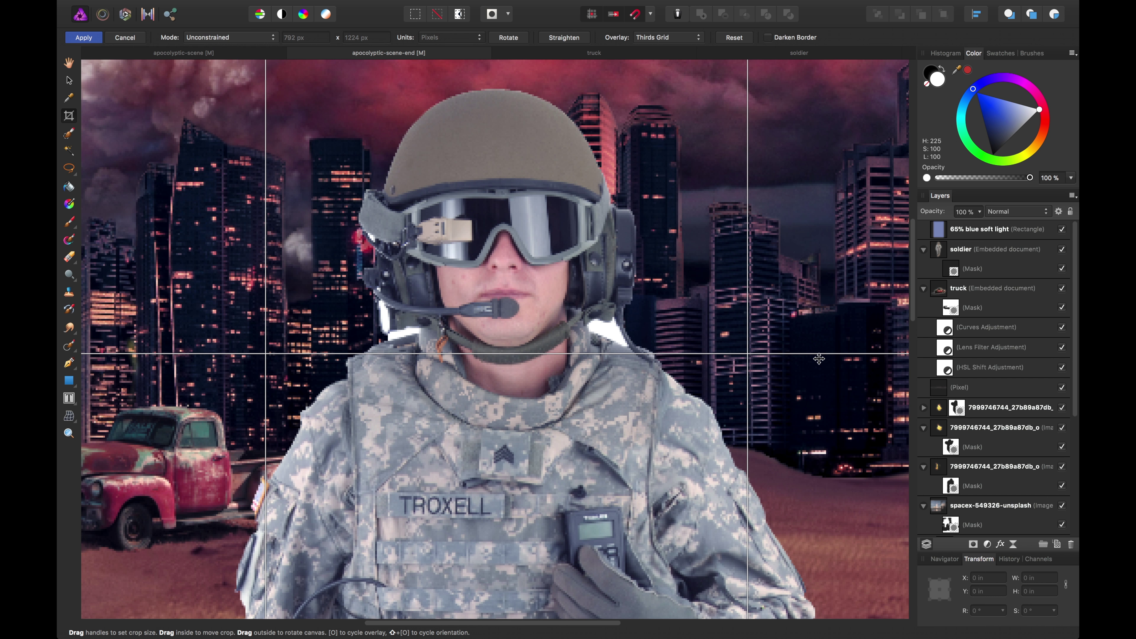
Select the leftover white gaps around the soldier's neck and between his arm and torso, narrowing the Selection Brush to 2 px.
key(w)
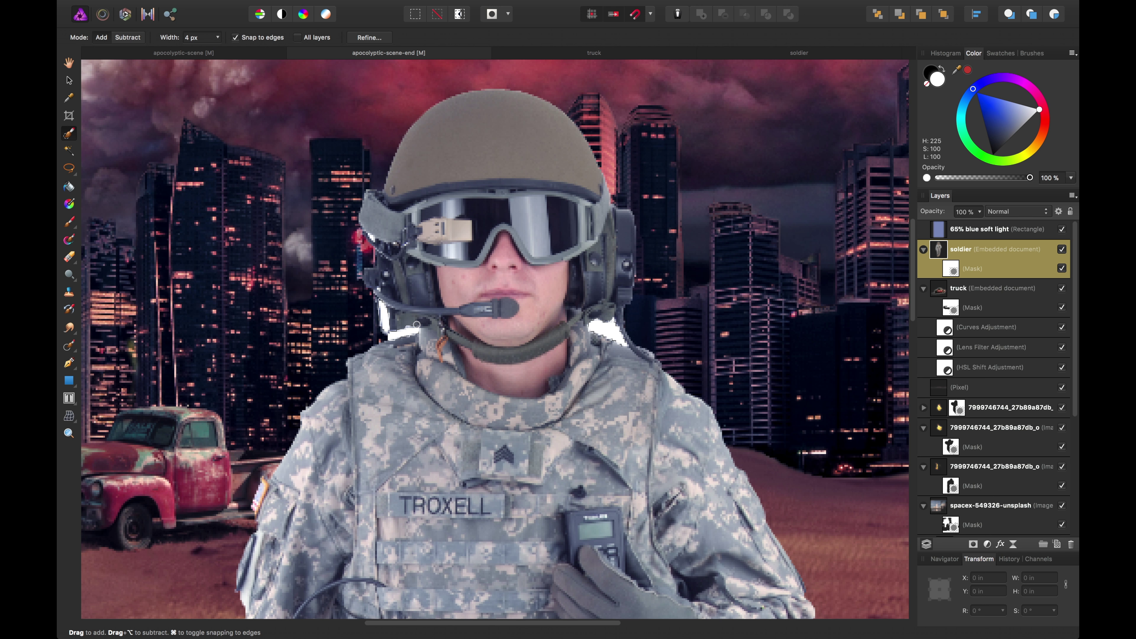
scroll(441, 323, down, 10)
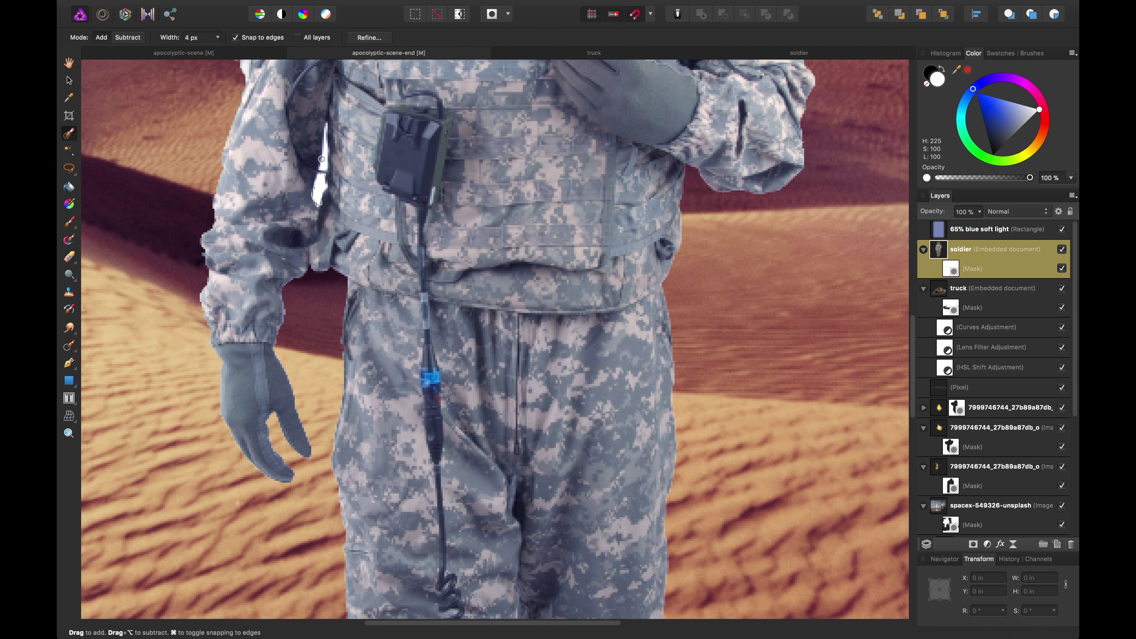
drag(321, 159, 326, 133)
key(bracketleft)
scroll(335, 188, up, 20)
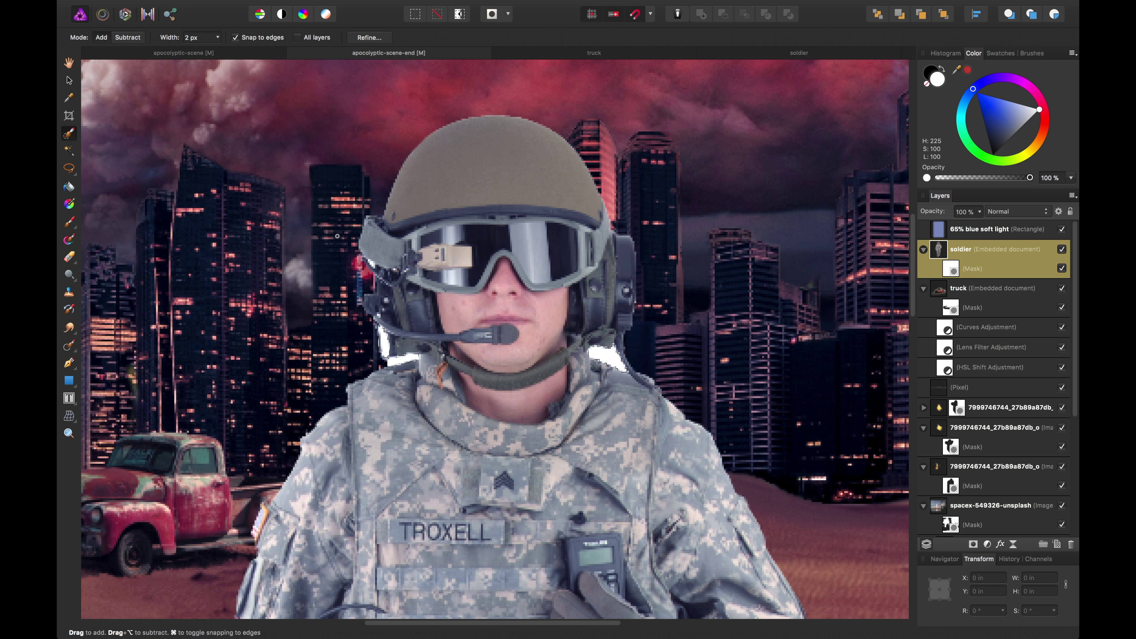
Fill the selected gaps with black at 100% opacity on the soldier layer's mask instead of on the layer itself.
click(184, 4)
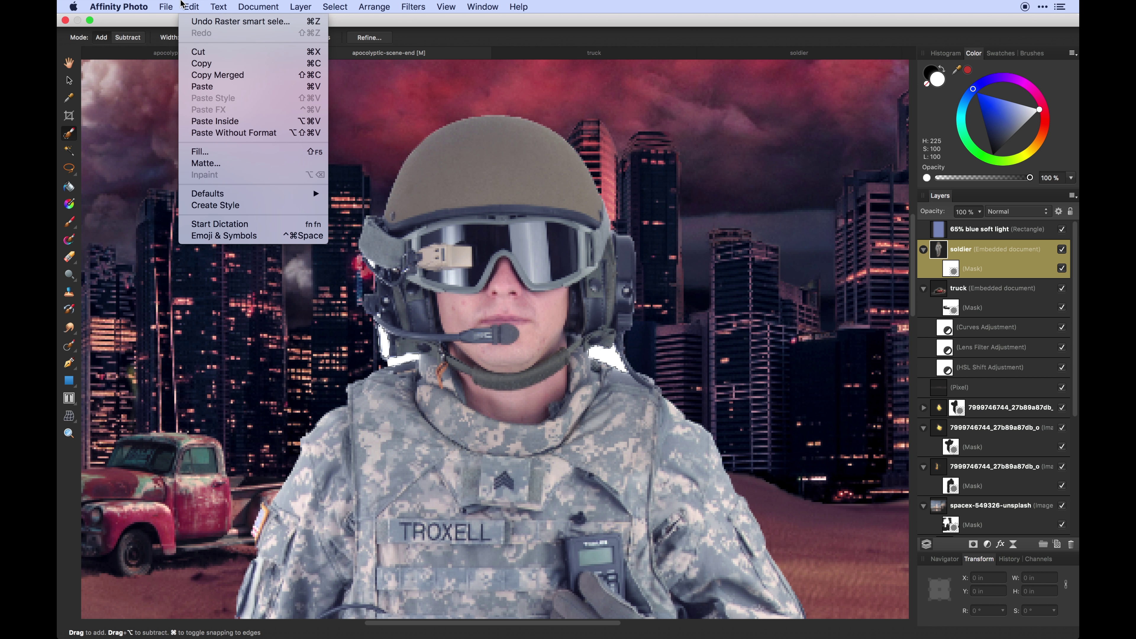
click(234, 157)
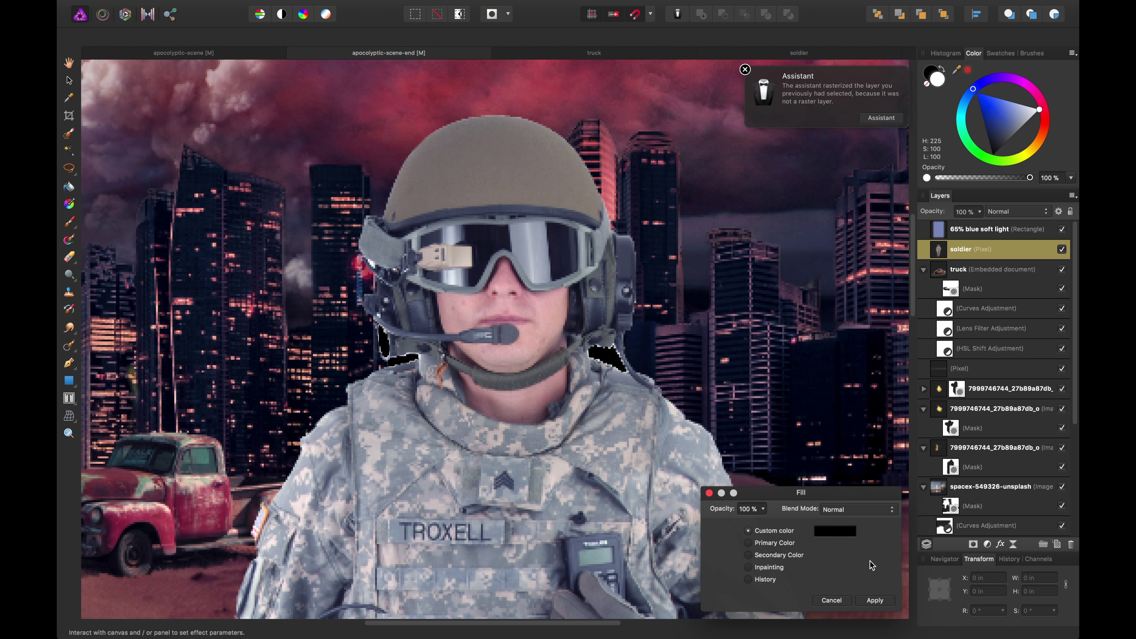
click(958, 253)
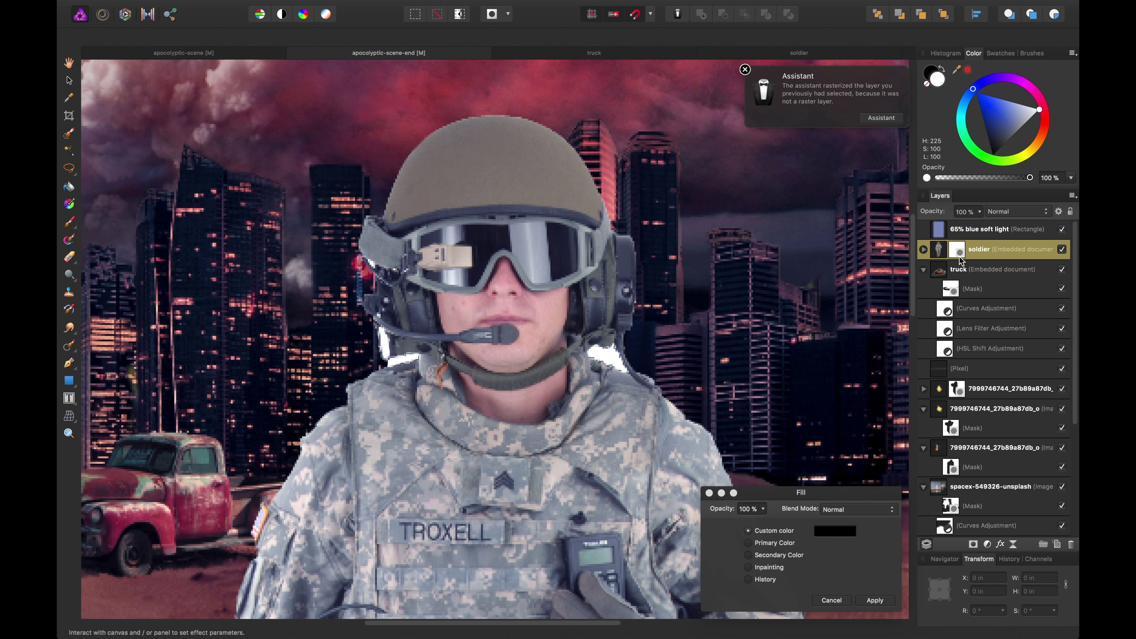
click(924, 250)
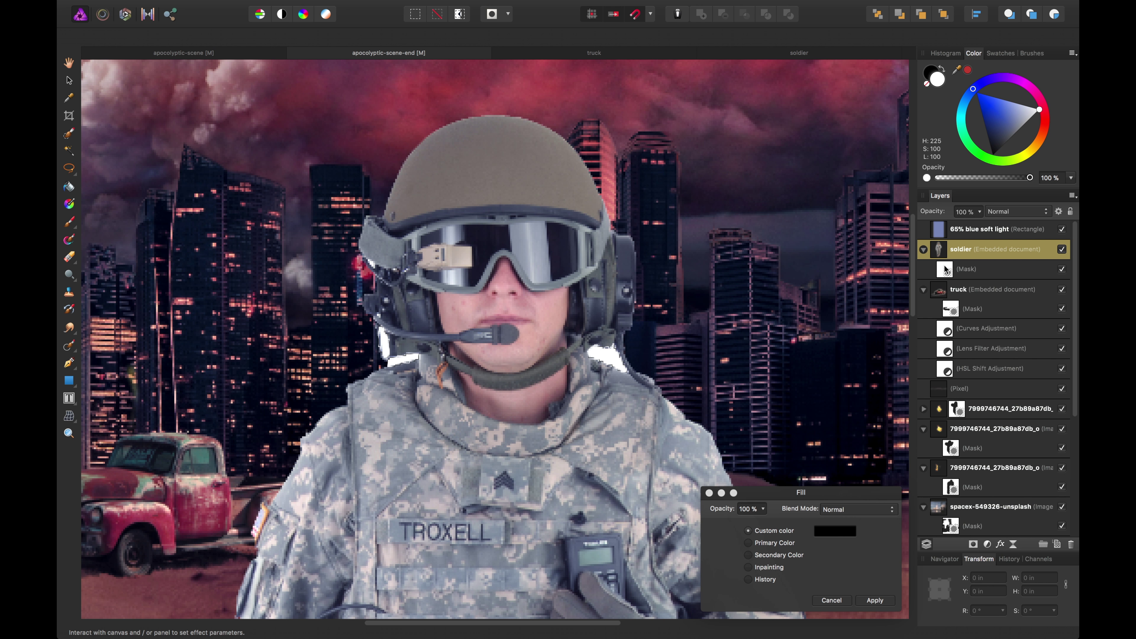
click(947, 271)
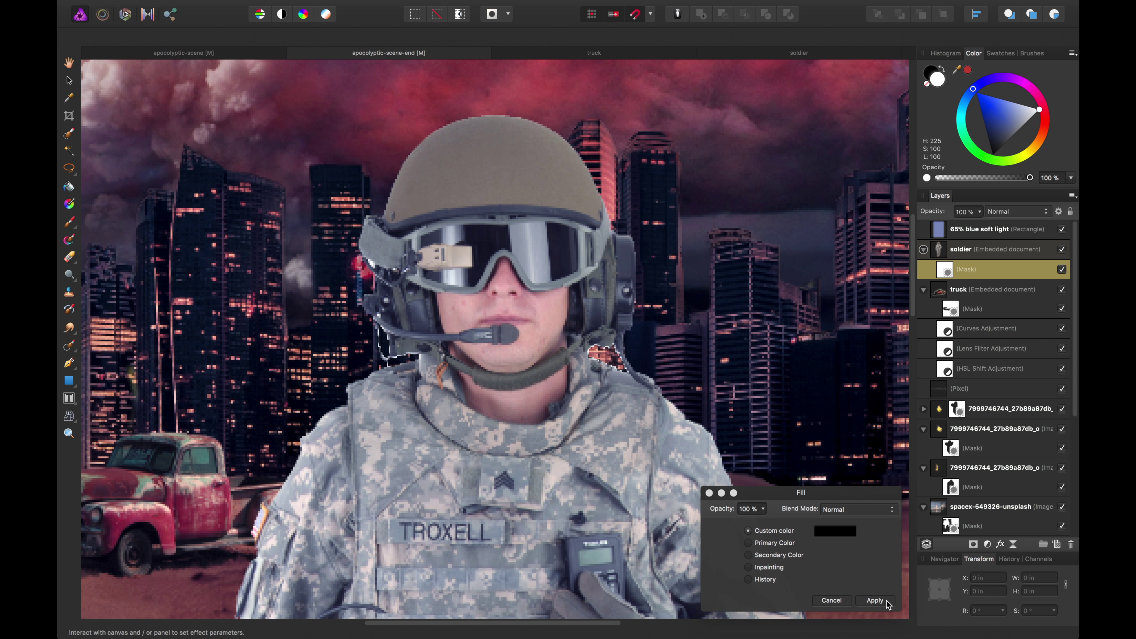
click(874, 600)
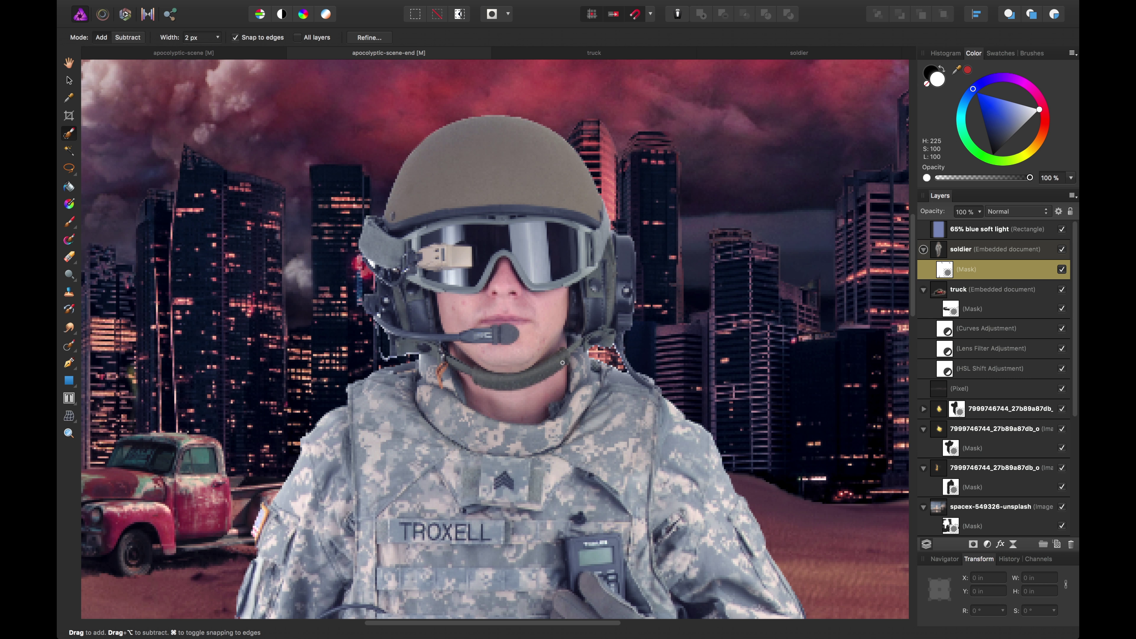
Set up the Paint Brush with black, using the Basic 8 px brush at 42% hardness, to touch up the mask.
key(super+plus)
key(super+plus)
key(super+plus)
key(super+plus)
key(super+plus)
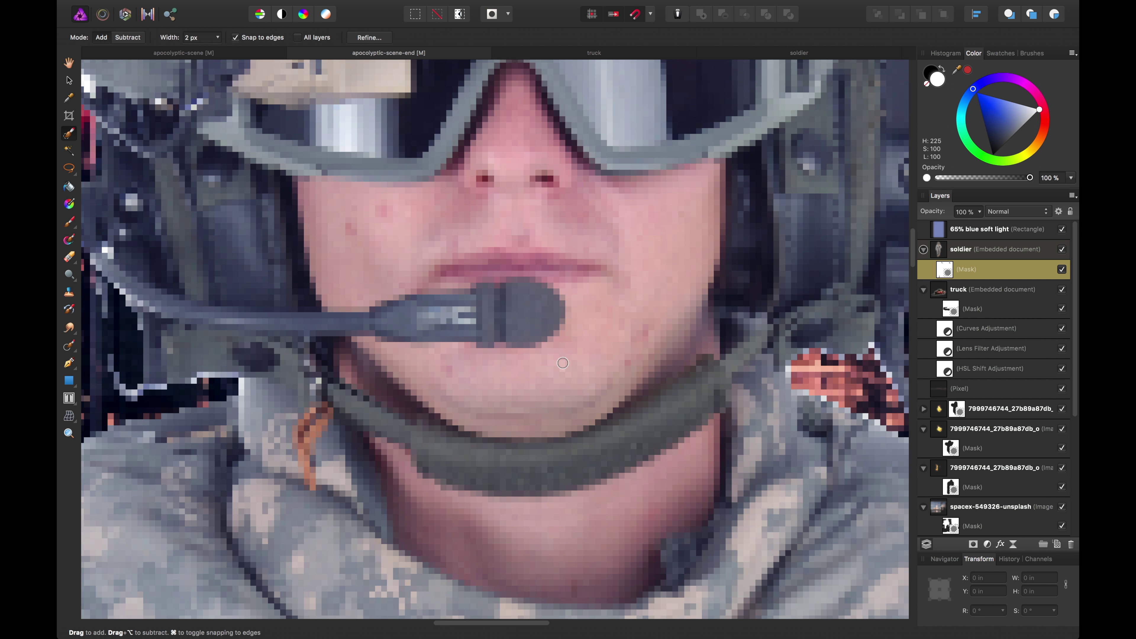
key(space)
drag(466, 357, 98, 330)
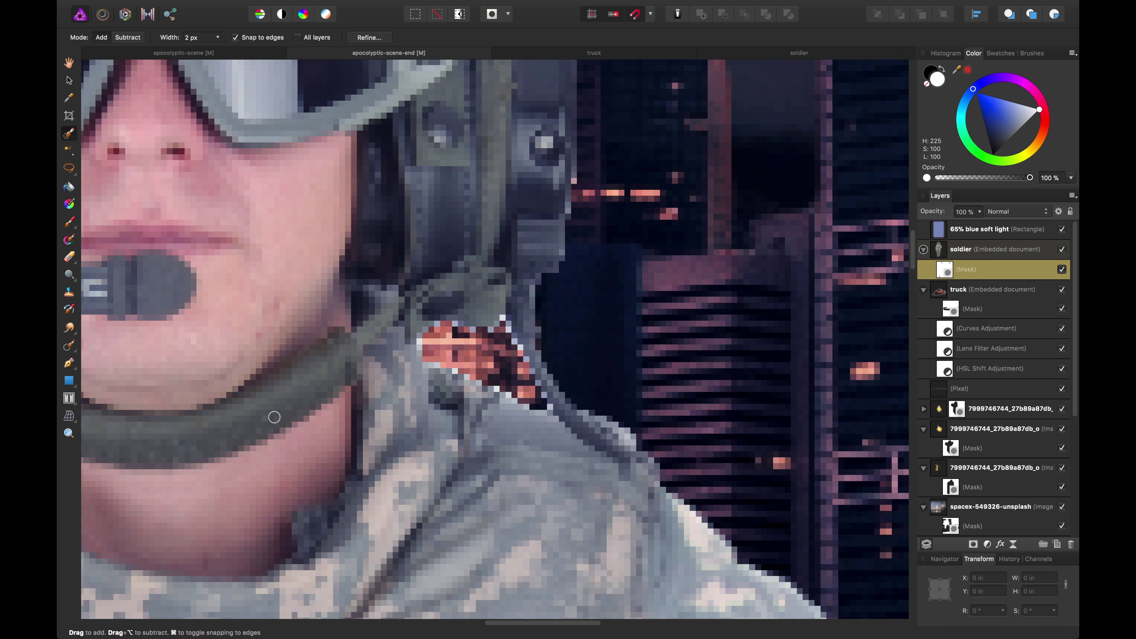
key(b)
key(x)
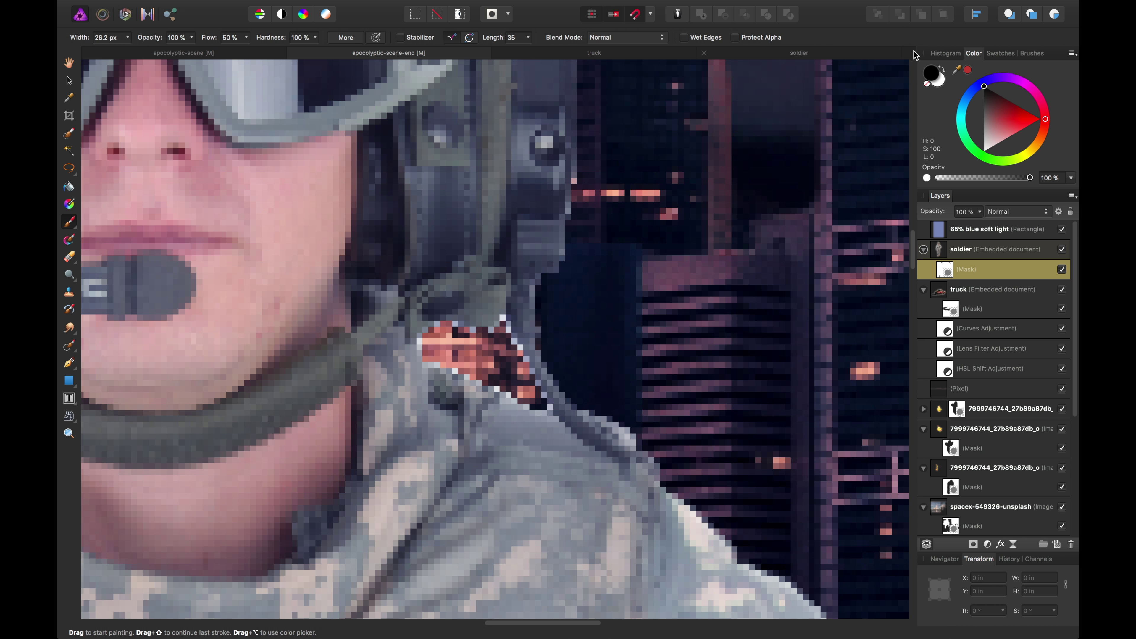
click(1031, 53)
click(971, 68)
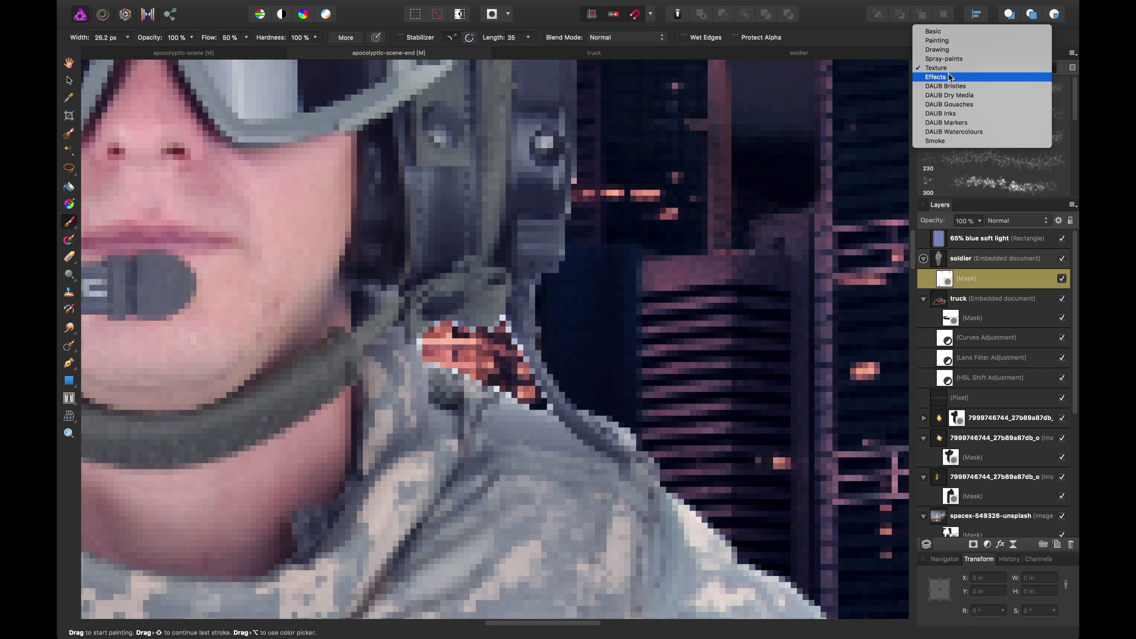
click(948, 30)
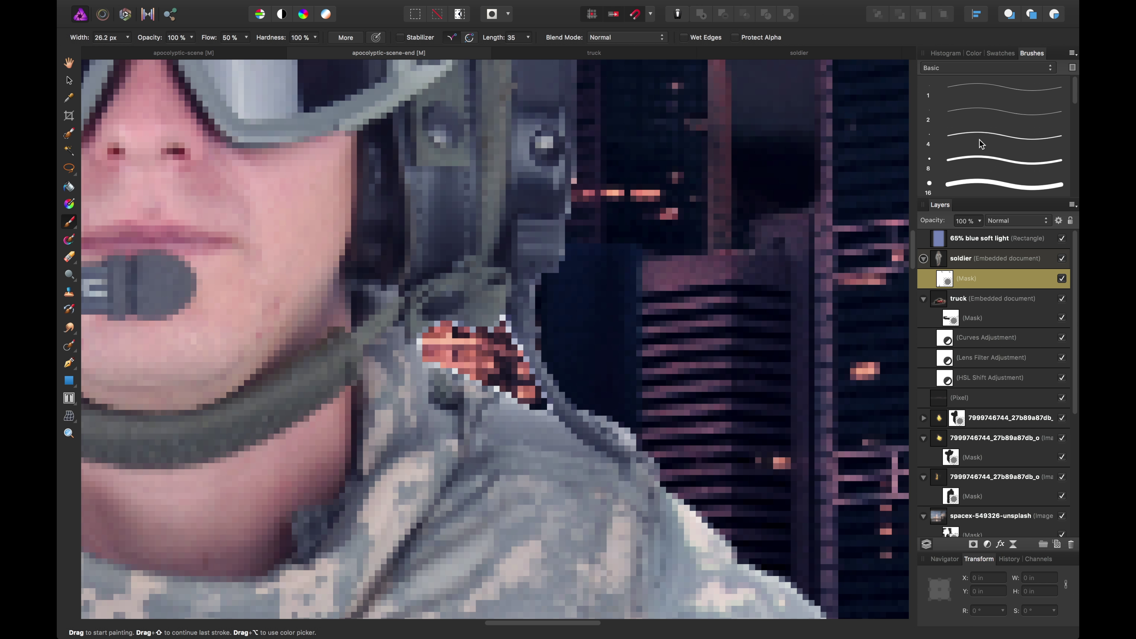
click(949, 152)
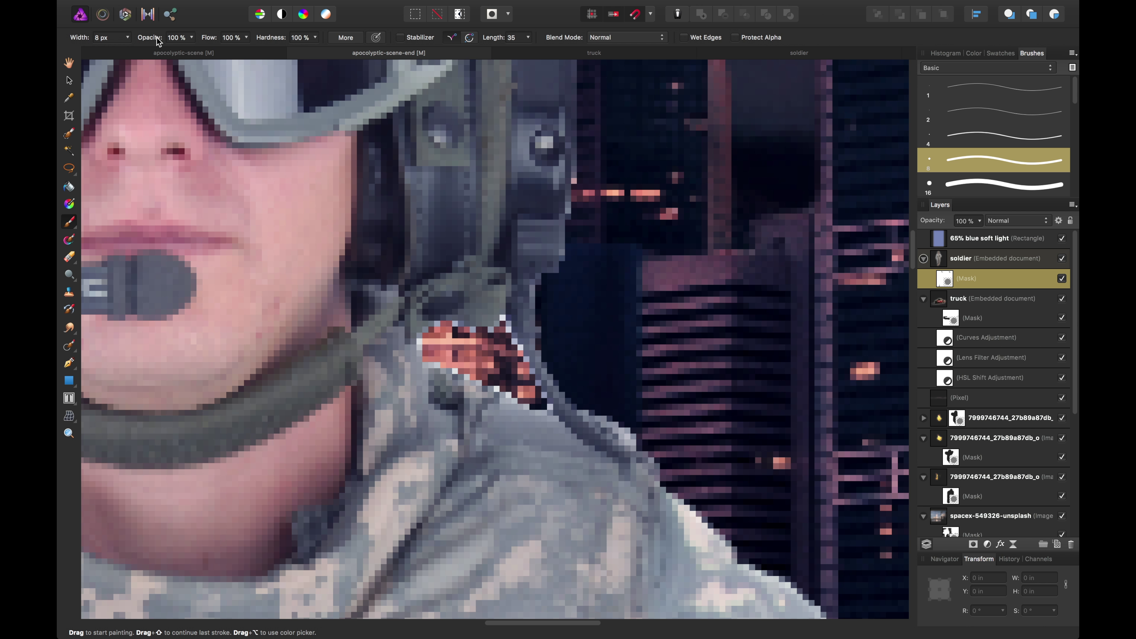
drag(157, 40, 103, 40)
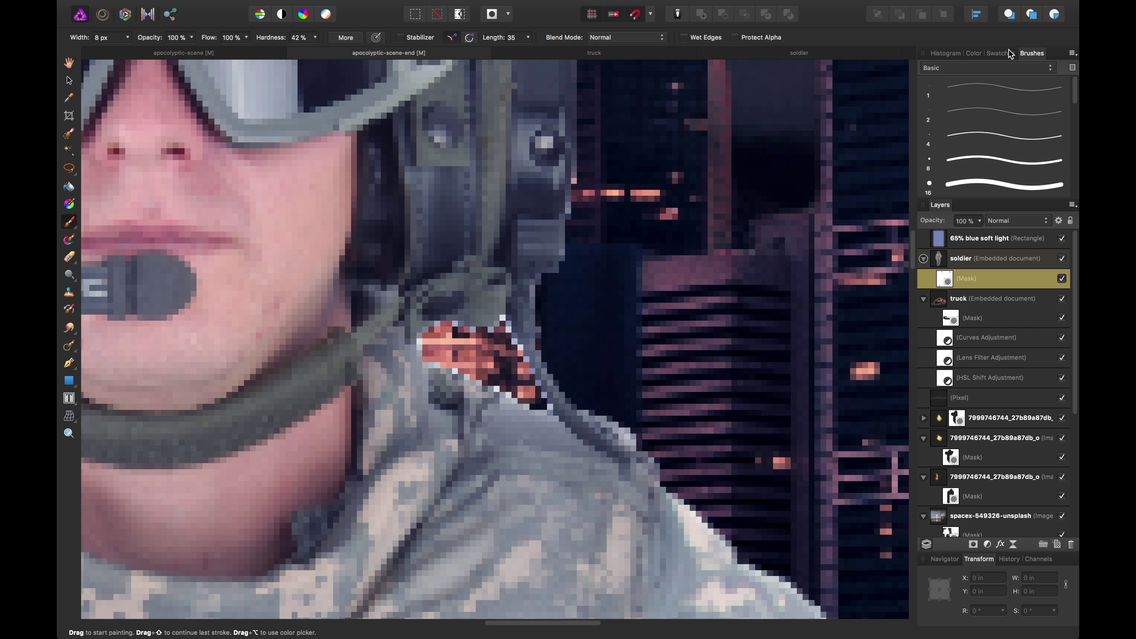
click(981, 53)
drag(972, 66, 951, 56)
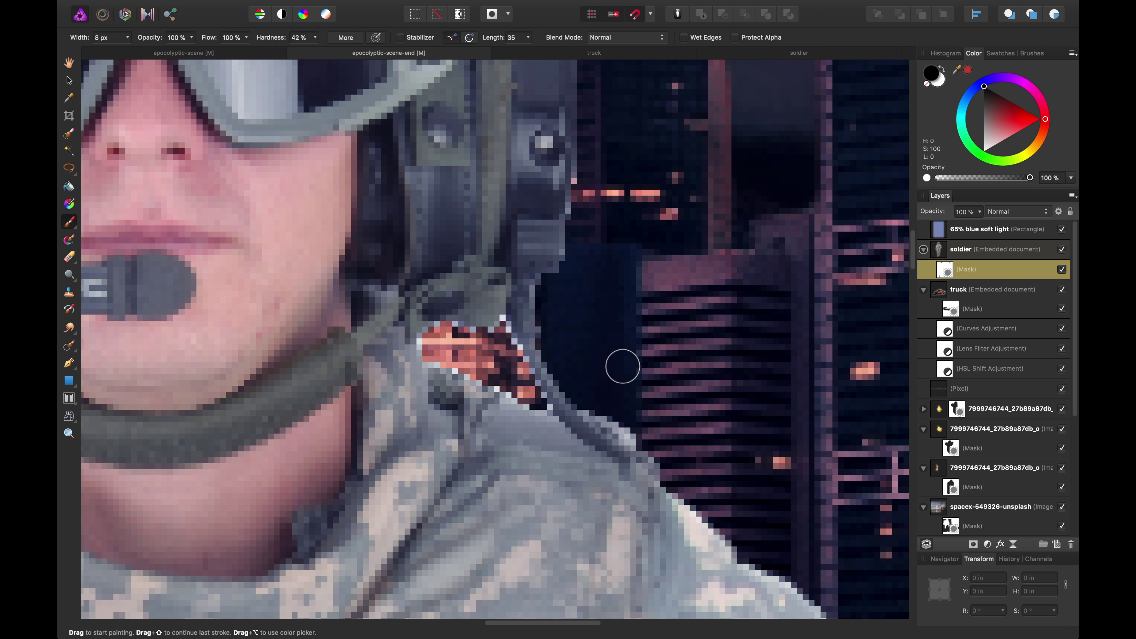
Reduce the brush width to 1.6 px and paint out the white fringe around the gap right of the soldier's neck.
key([)
key([)
key([)
key([)
key([)
key(bracketleft)
scroll(537, 397, up, 5)
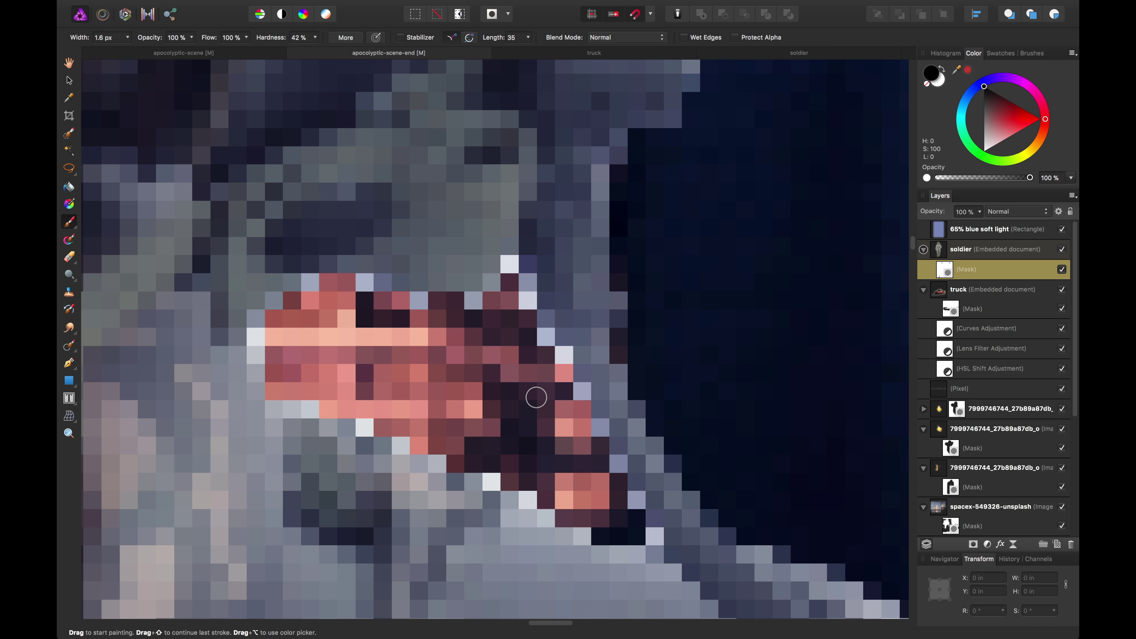
mouse_move(537, 398)
mouse_down()
mouse_move(555, 349)
mouse_move(559, 358)
mouse_move(526, 322)
mouse_move(506, 274)
mouse_move(465, 305)
mouse_move(416, 308)
mouse_move(348, 281)
mouse_move(272, 318)
mouse_move(259, 363)
mouse_move(294, 404)
mouse_move(452, 450)
mouse_move(528, 497)
mouse_move(642, 535)
mouse_move(618, 465)
mouse_move(510, 286)
mouse_move(504, 302)
mouse_up()
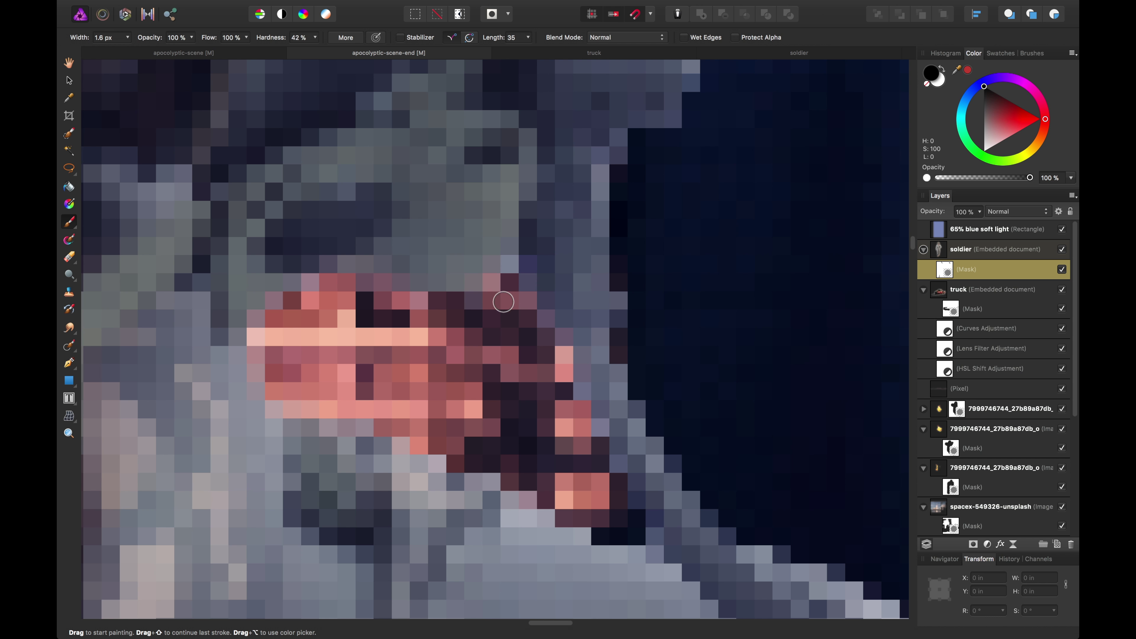
Paint out the white fringe on the mask around the gap below the headset, left of the soldier's neck.
scroll(500, 316, down, 10)
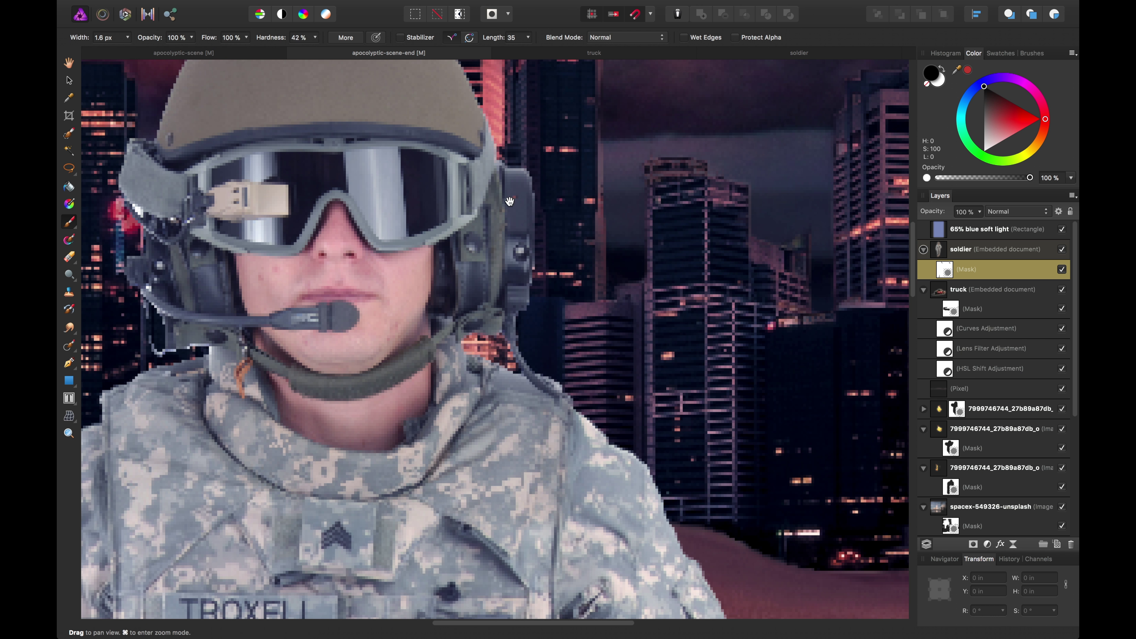
scroll(509, 202, left, 10)
scroll(520, 344, up, 10)
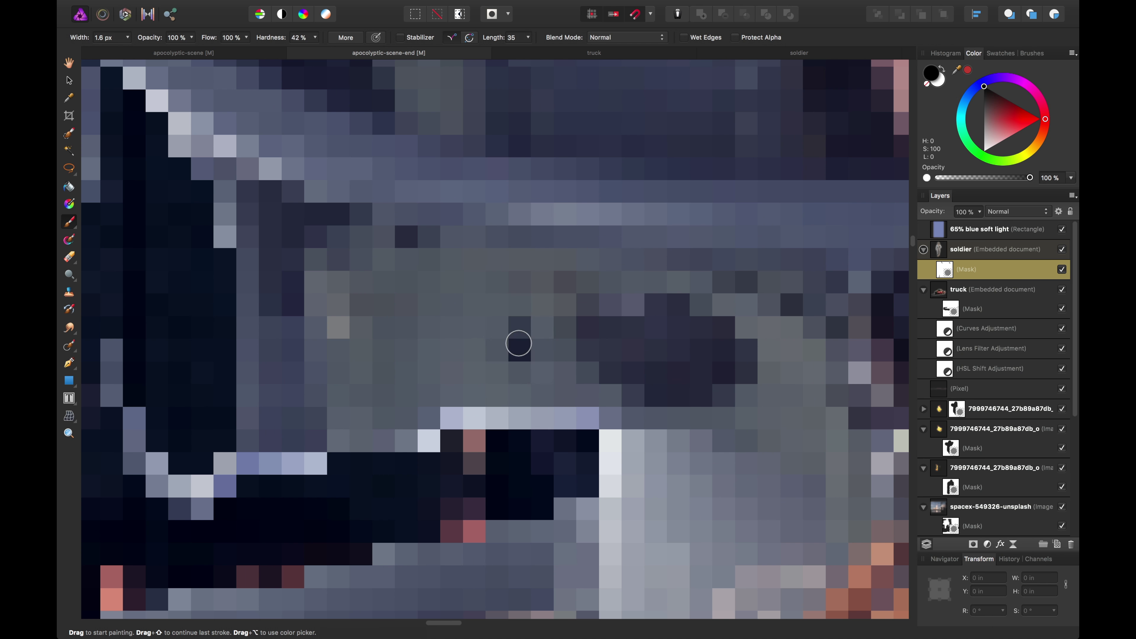
drag(586, 436, 222, 482)
scroll(492, 447, down, 10)
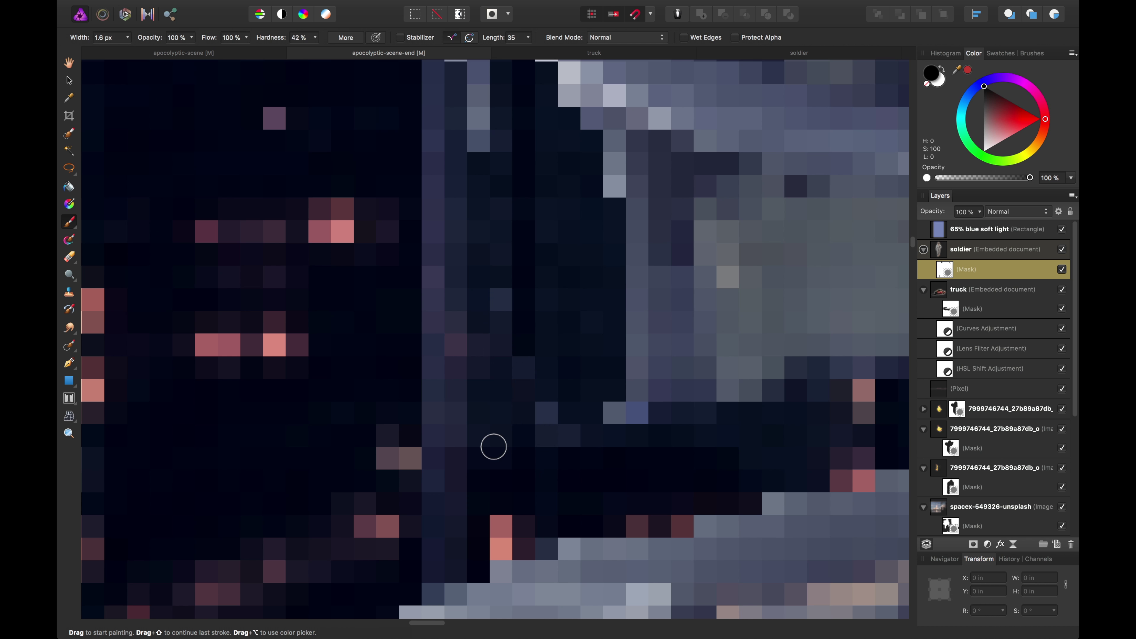
drag(453, 360, 484, 412)
scroll(485, 411, down, 5)
scroll(444, 356, up, 8)
scroll(426, 298, left, 5)
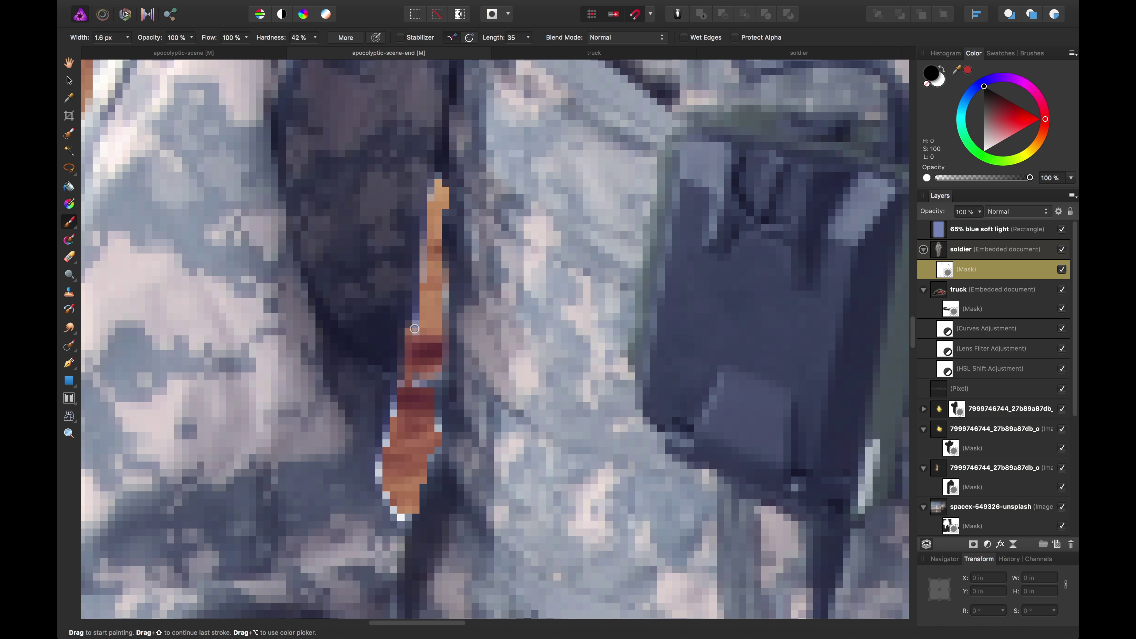
scroll(443, 313, down, 6)
scroll(442, 314, down, 10)
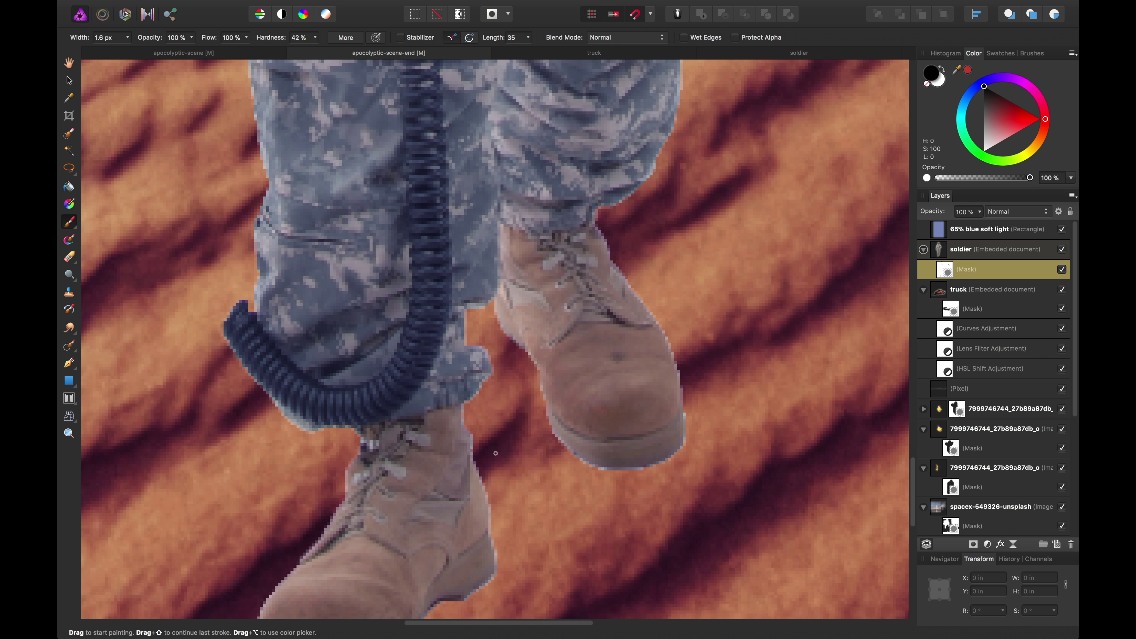
Switch to the Move tool and load the soldier layer's outline as a selection, keeping his mask as the active layer.
key(v)
scroll(775, 289, down, 10)
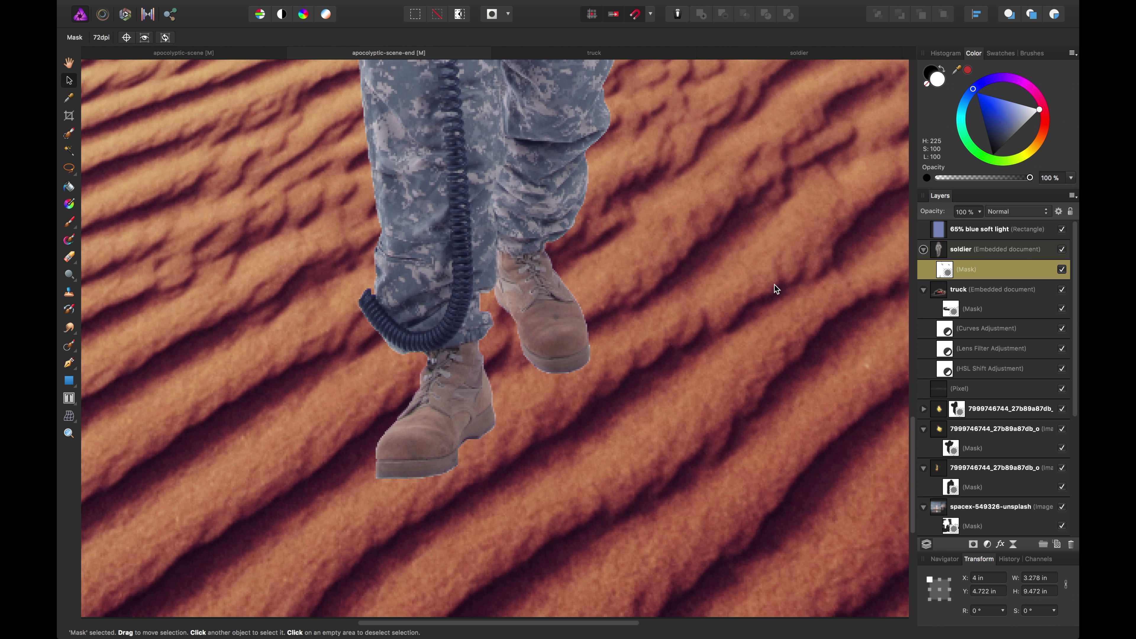
drag(687, 188, 713, 316)
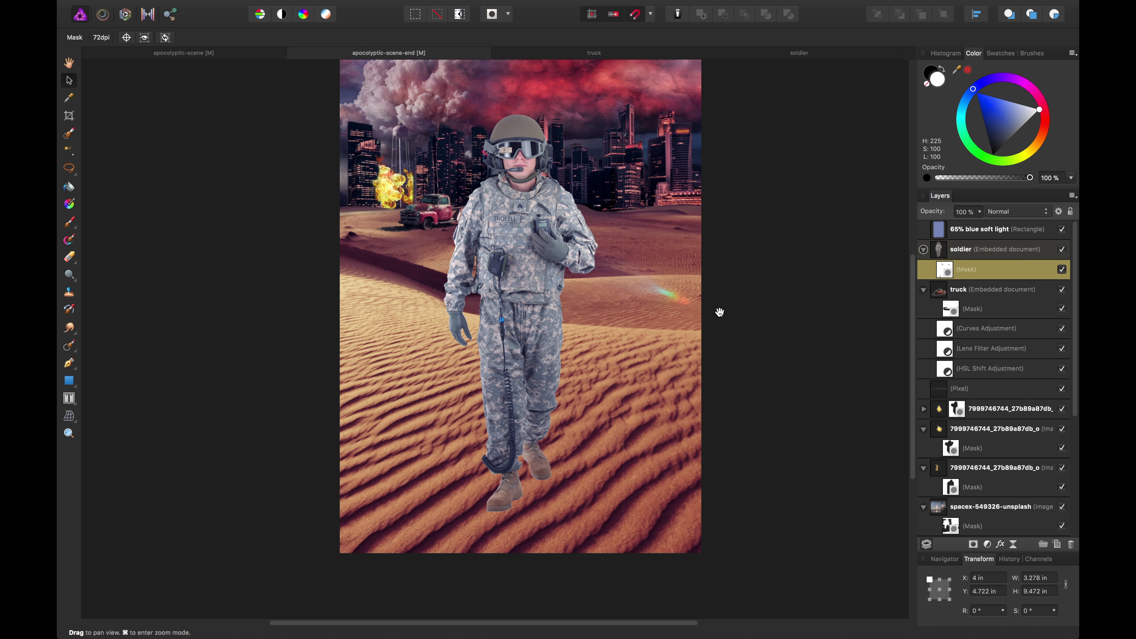
super+click(943, 270)
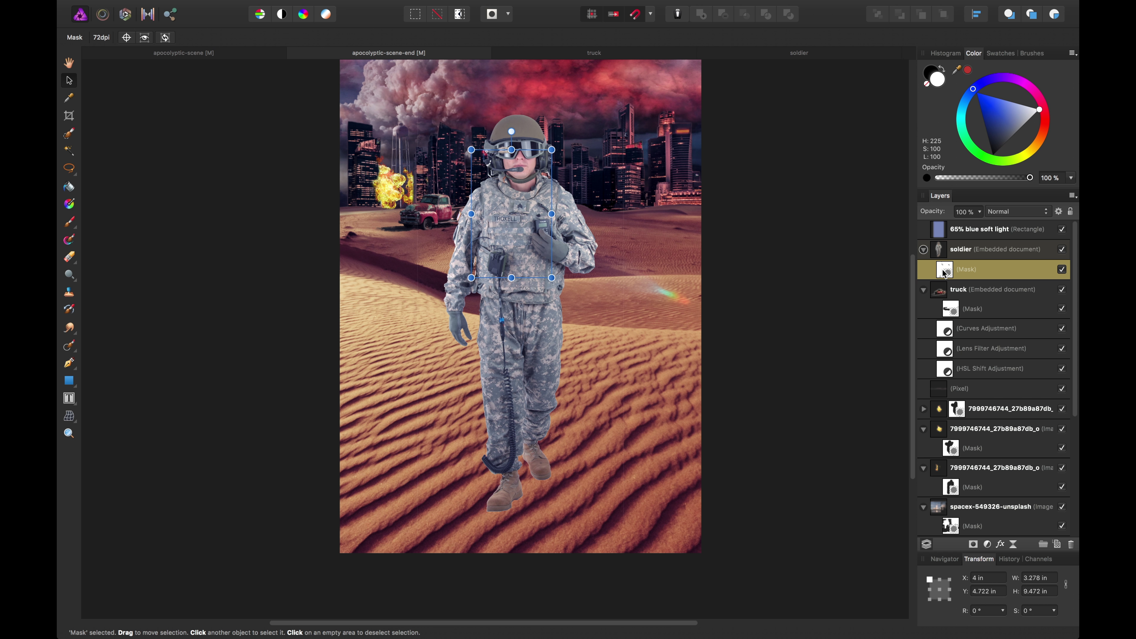
super+click(940, 253)
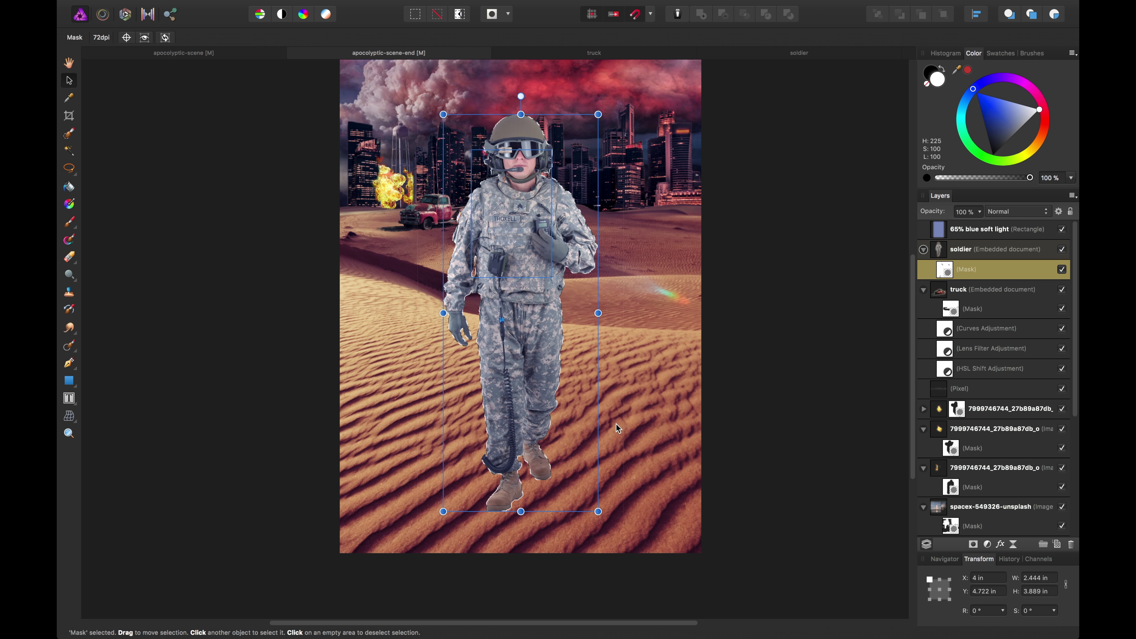
key(super+plus)
key(super+plus)
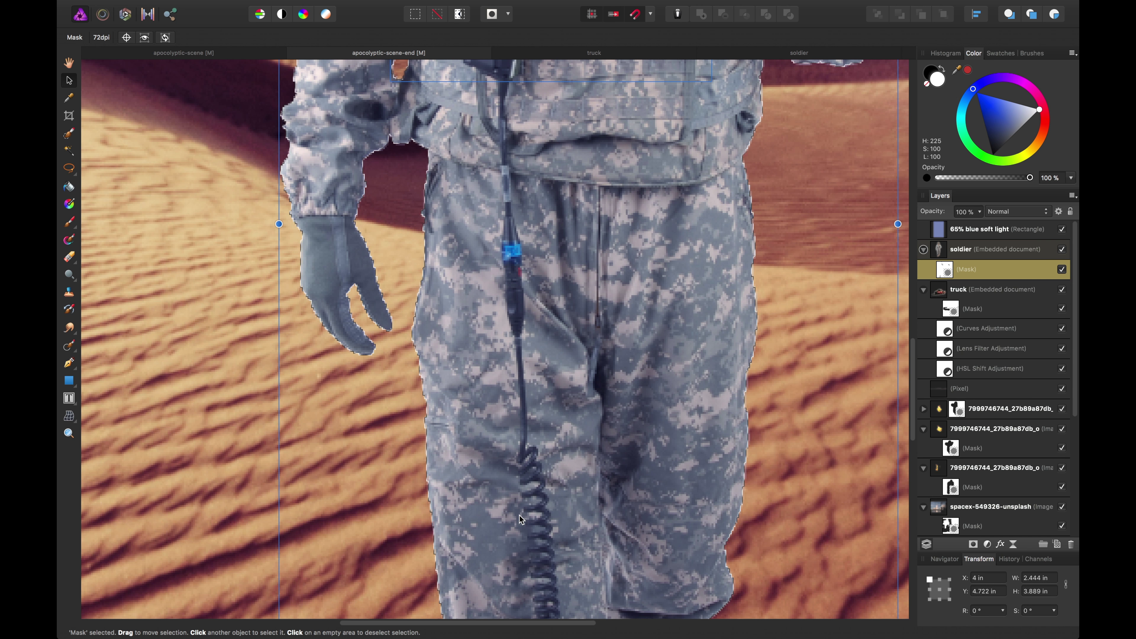
scroll(539, 482, down, 15)
scroll(556, 405, up, 10)
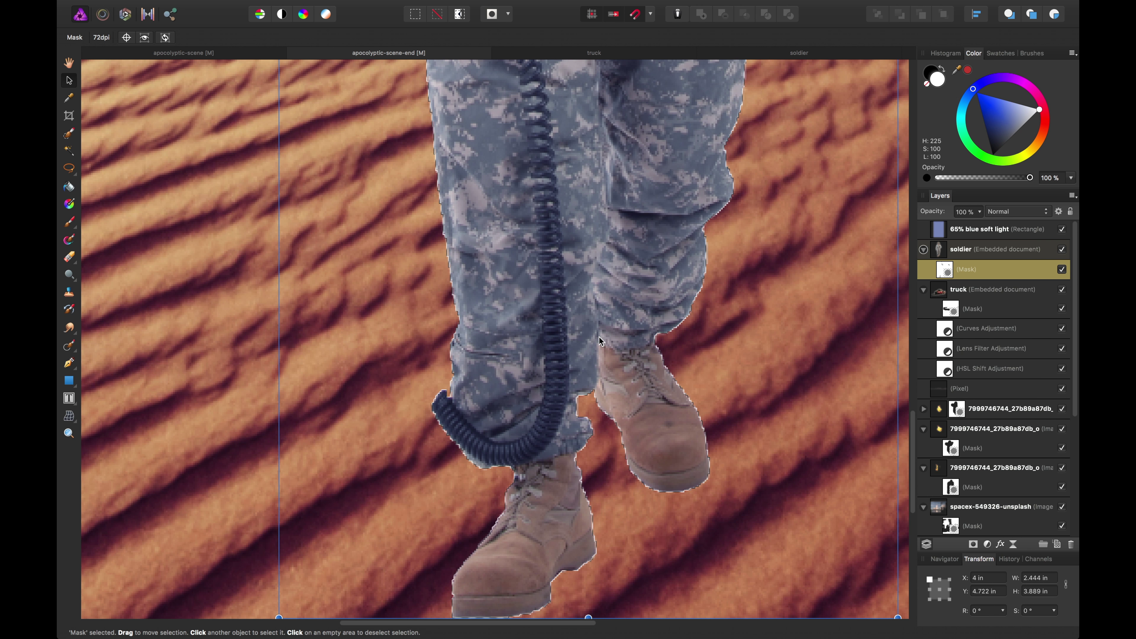
scroll(583, 339, right, 2)
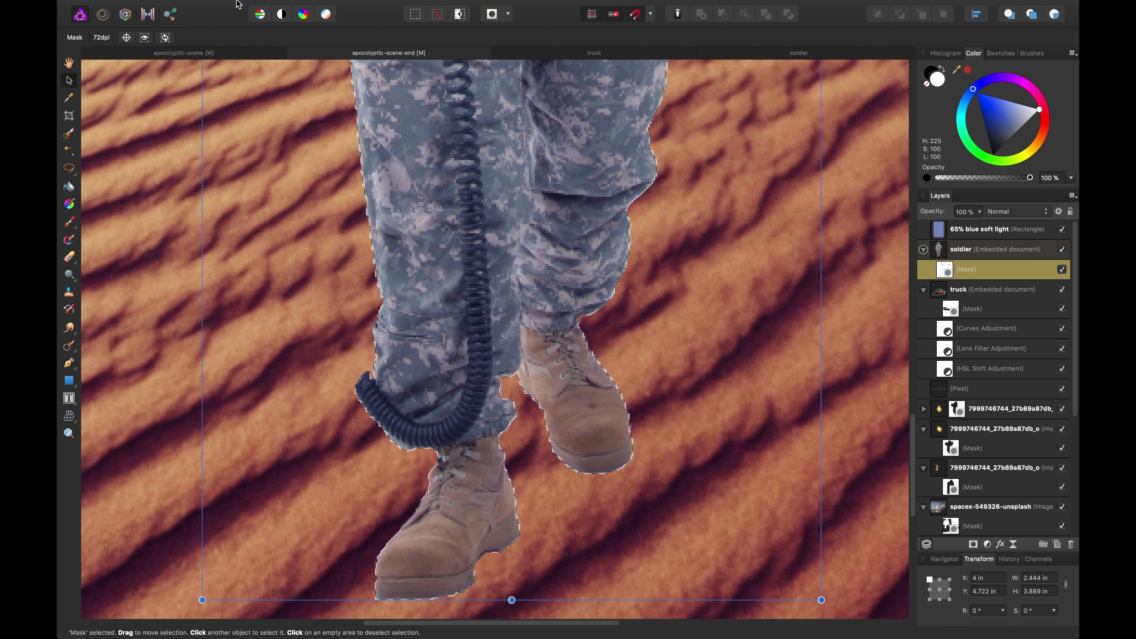
Try to refine the soldier selection's edges with a 2% border width and output the result as a mask.
click(335, 7)
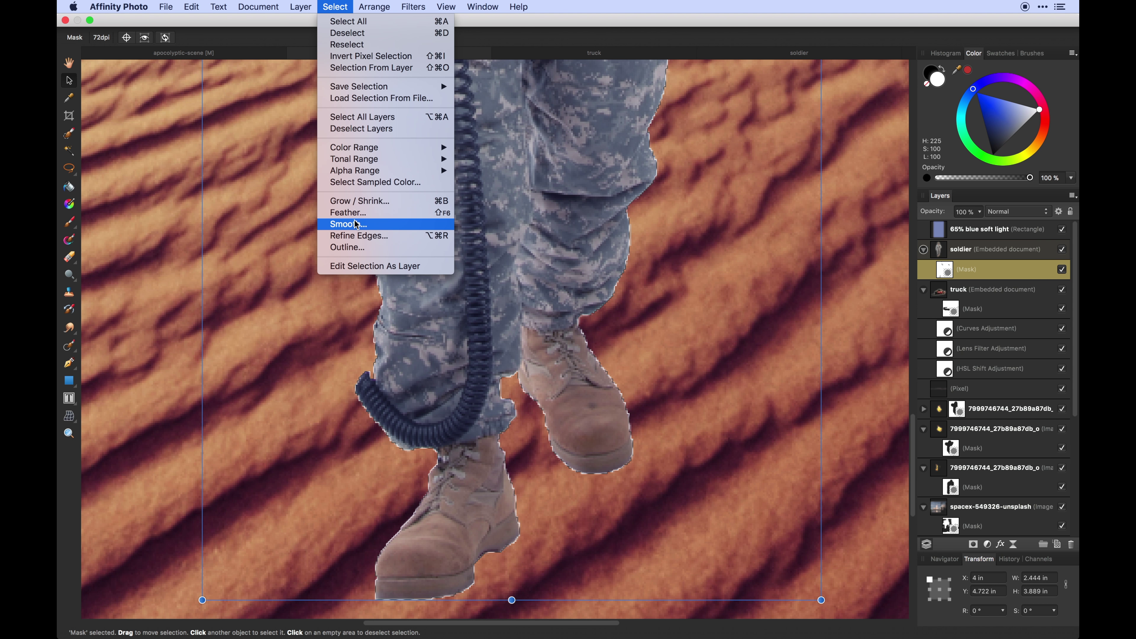
click(370, 236)
key(super+alt+r)
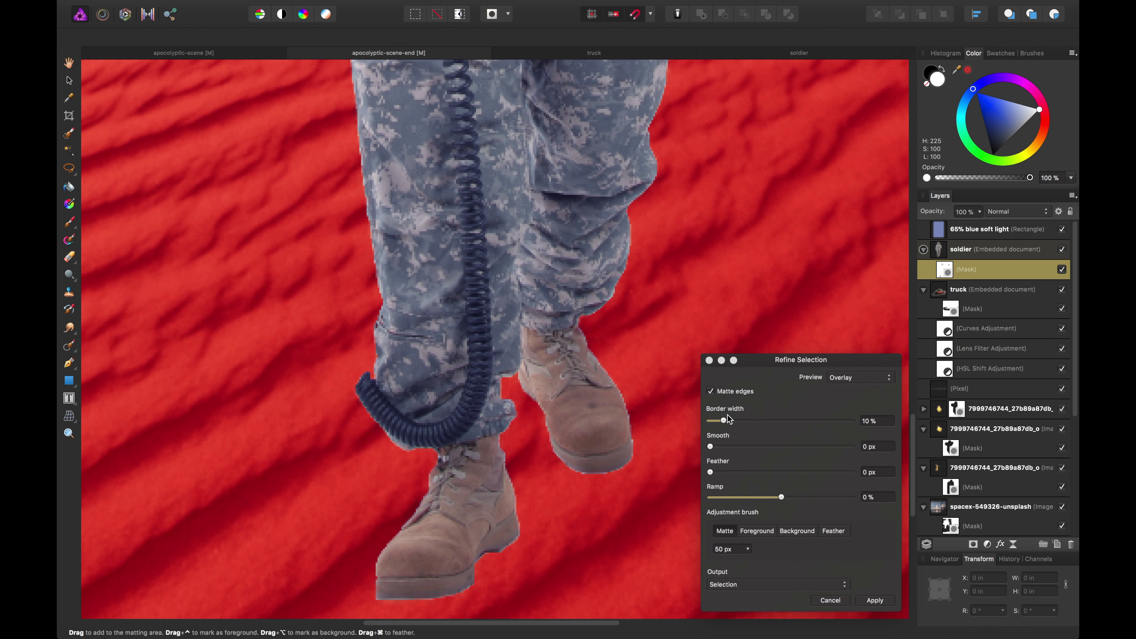
drag(728, 418, 713, 420)
click(801, 585)
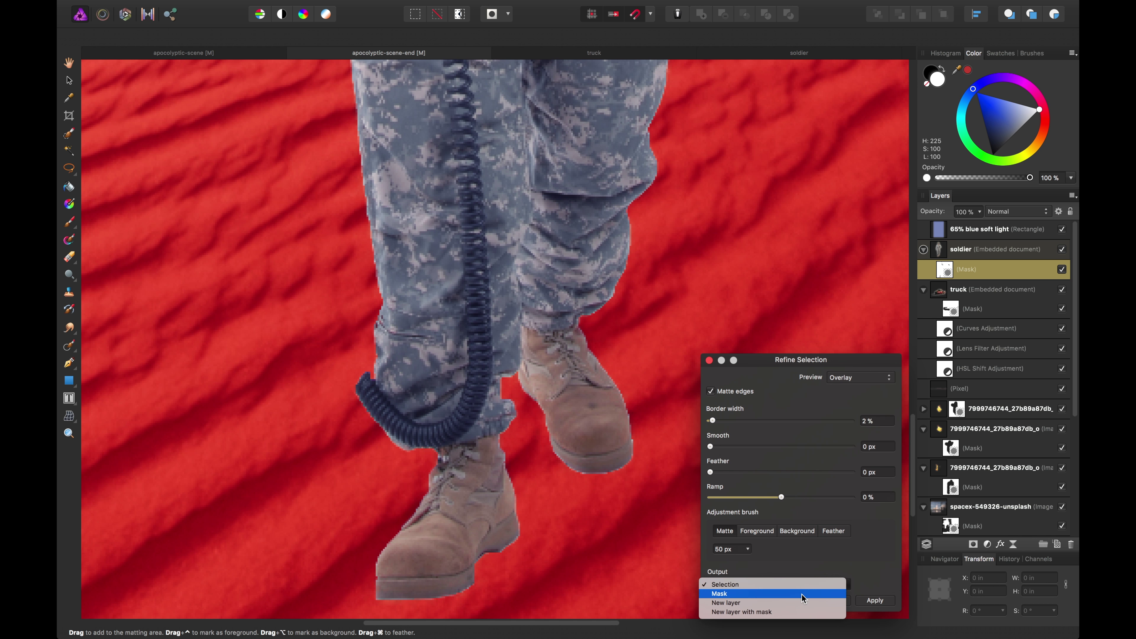
click(801, 595)
click(868, 602)
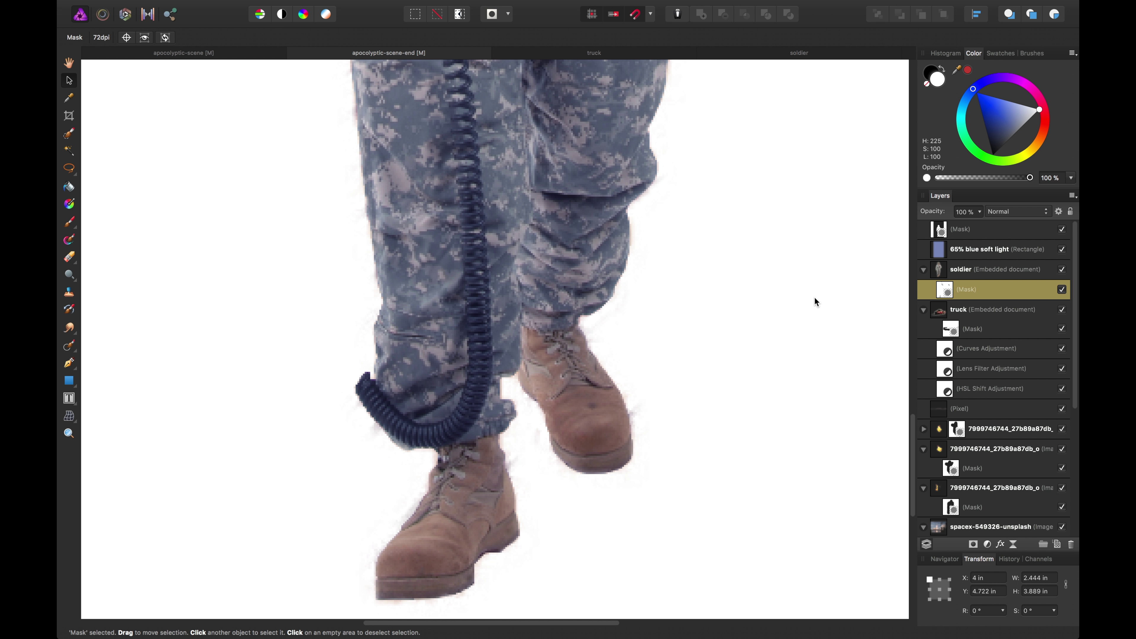
key(super+minus)
key(super+minus)
key(super+minus)
key(super+minus)
key(super+minus)
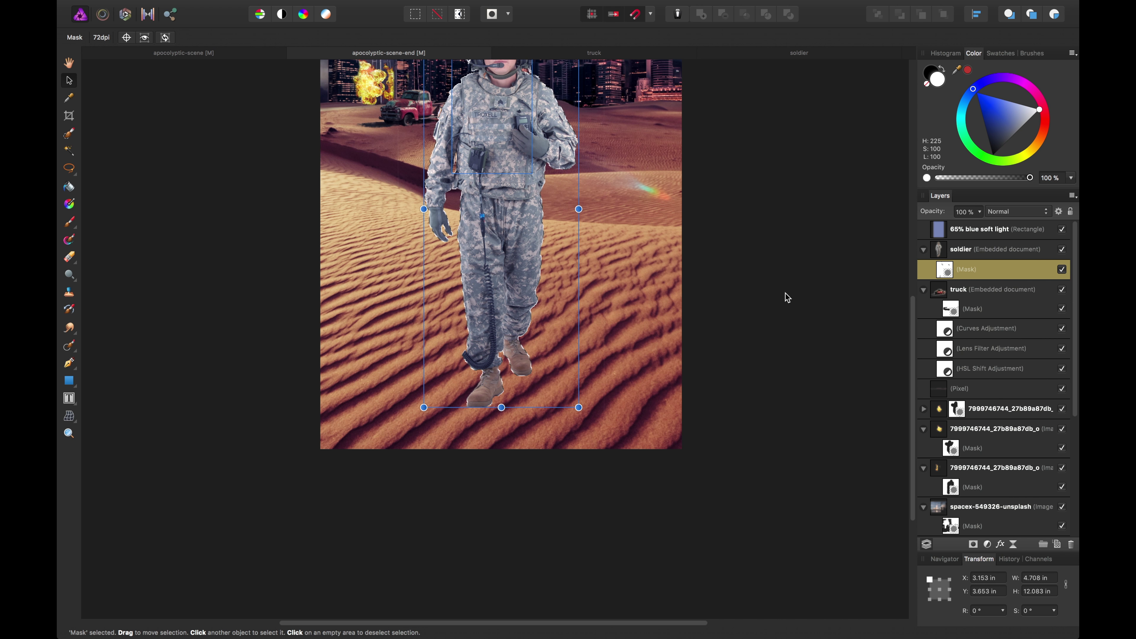
Refine the soldier selection's edges with a 10% border width, outputting the result as a selection.
key(super+plus)
key(super+plus)
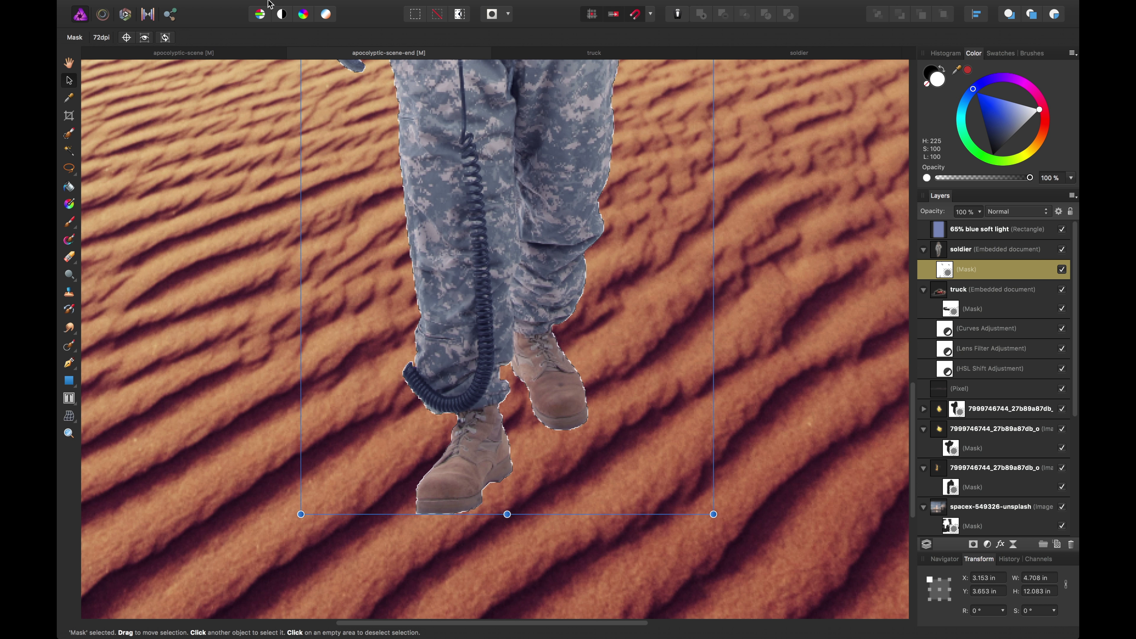
click(335, 6)
mouse_move(348, 153)
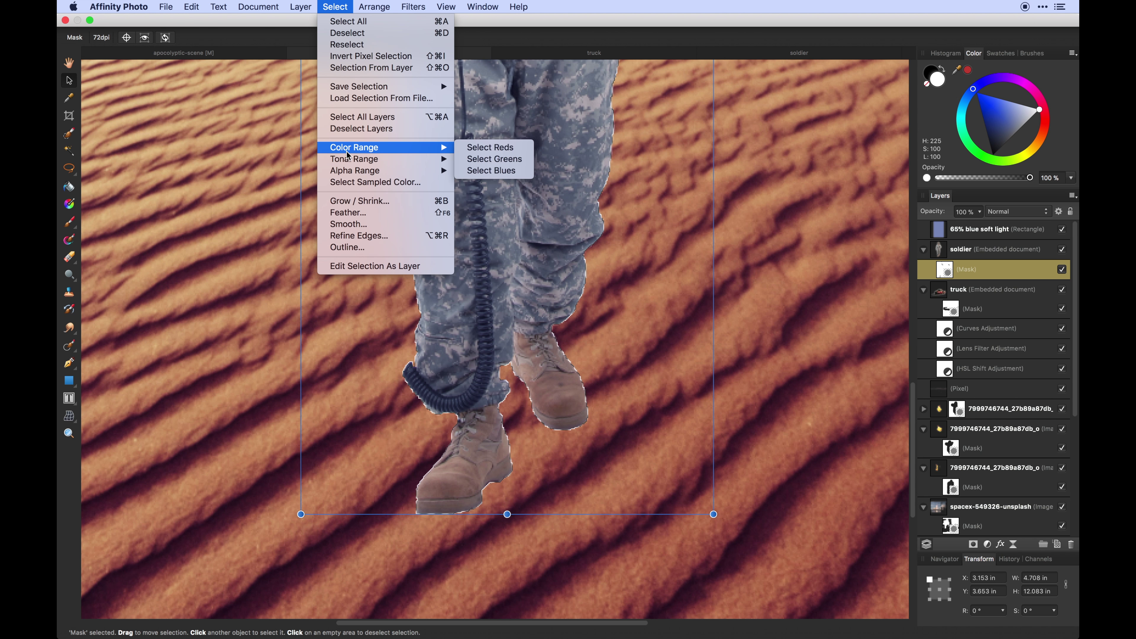
click(350, 238)
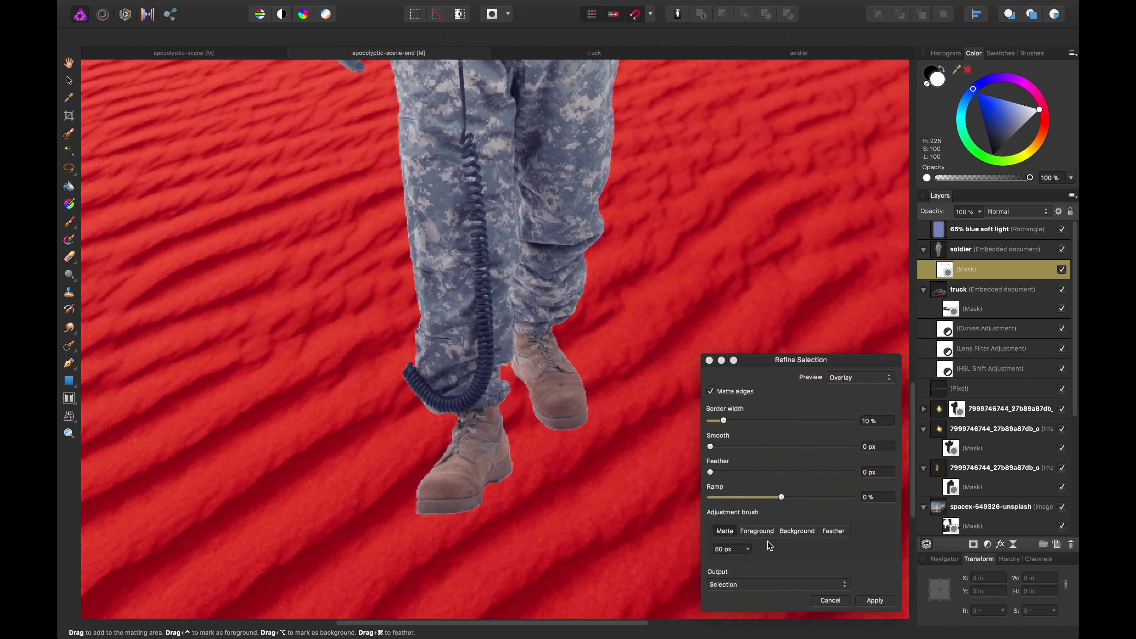
click(775, 583)
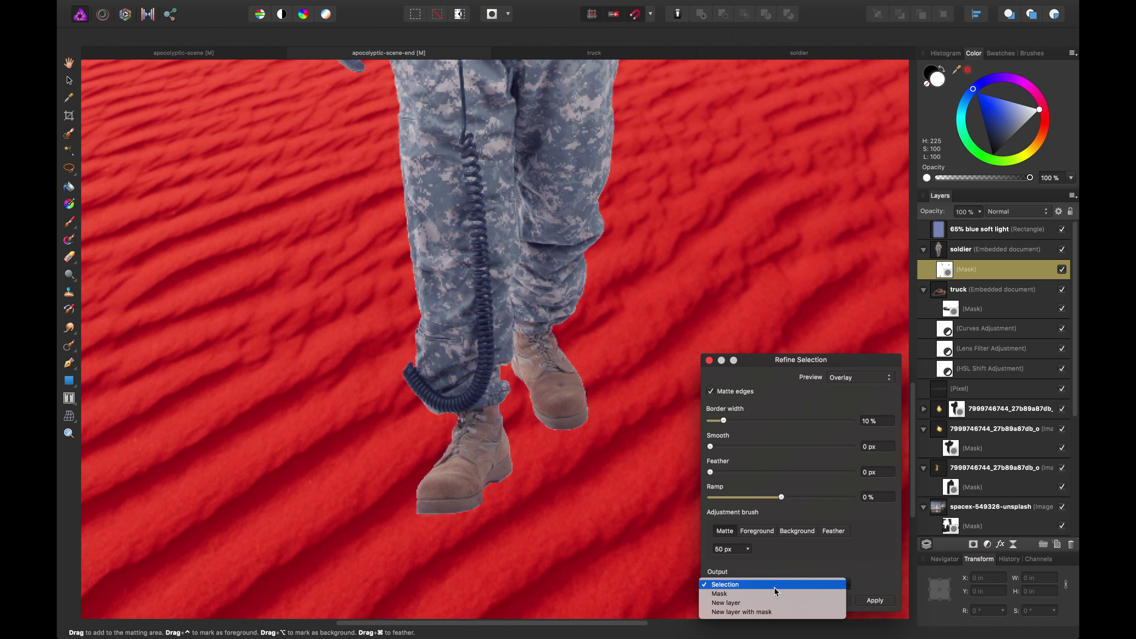
click(774, 587)
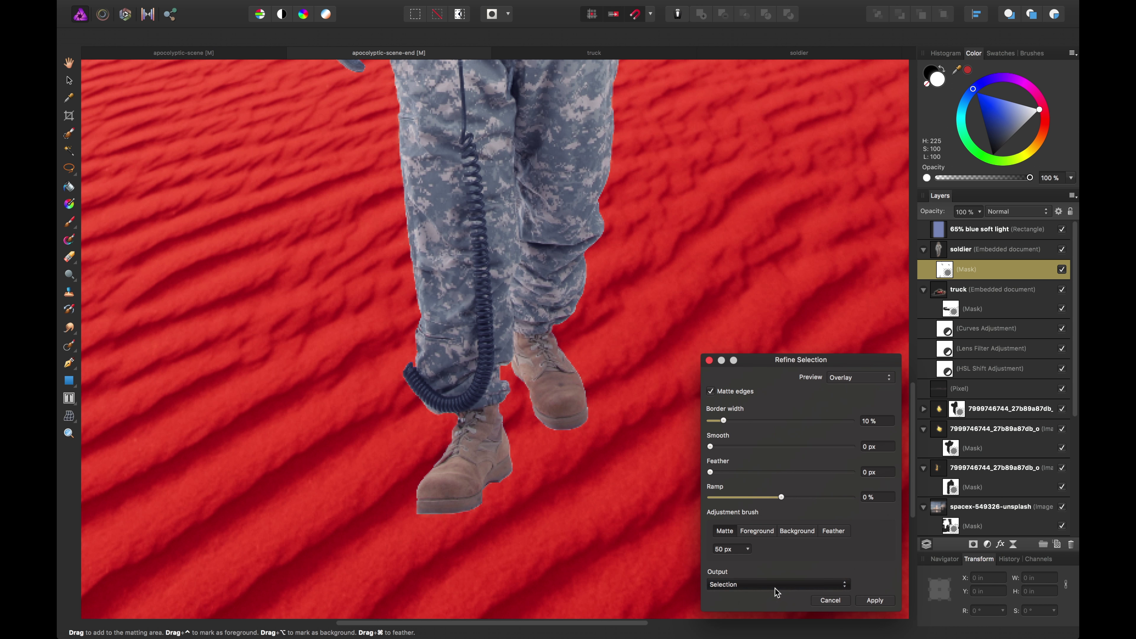
click(874, 600)
key(super+plus)
key(super+plus)
key(super+plus)
key(super+plus)
key(super+plus)
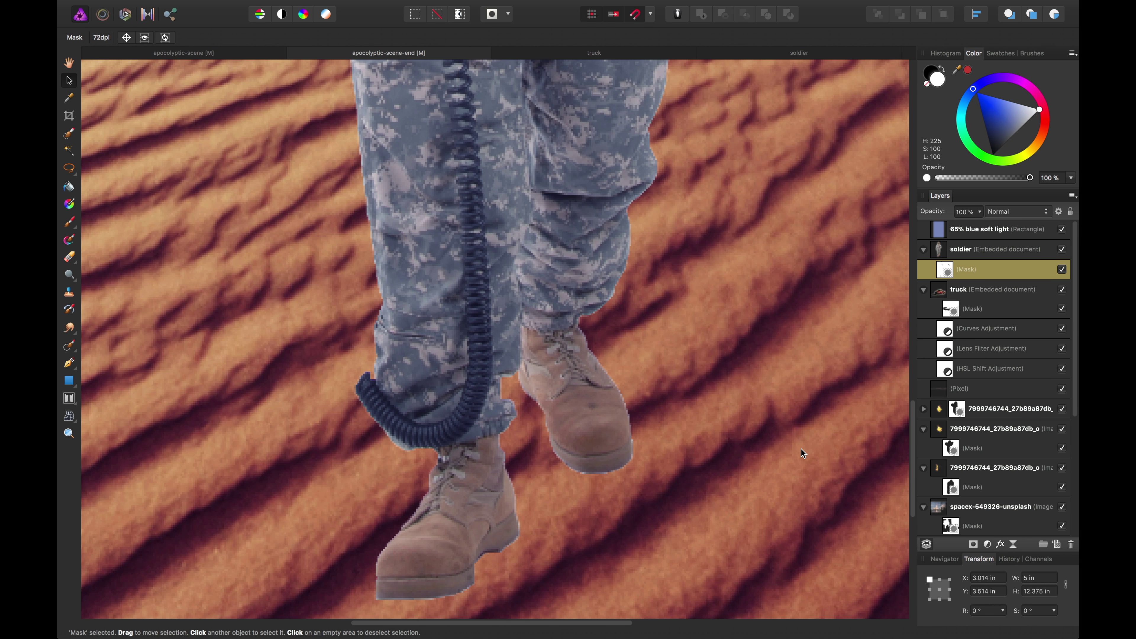
scroll(802, 449, down, 3)
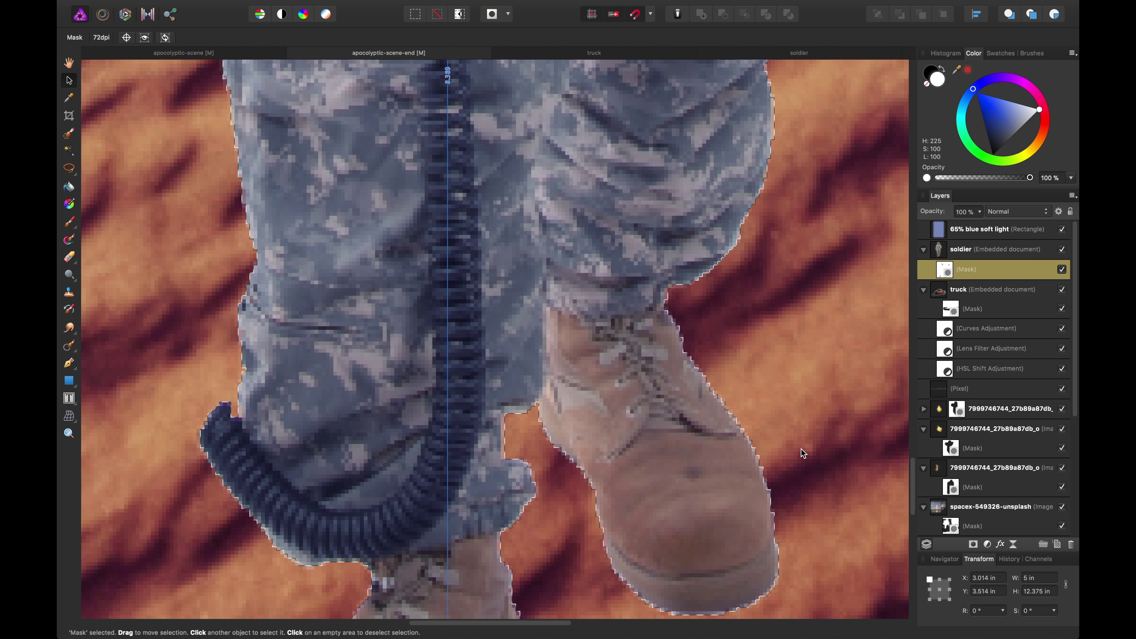
scroll(802, 449, up, 2)
scroll(801, 450, down, 1)
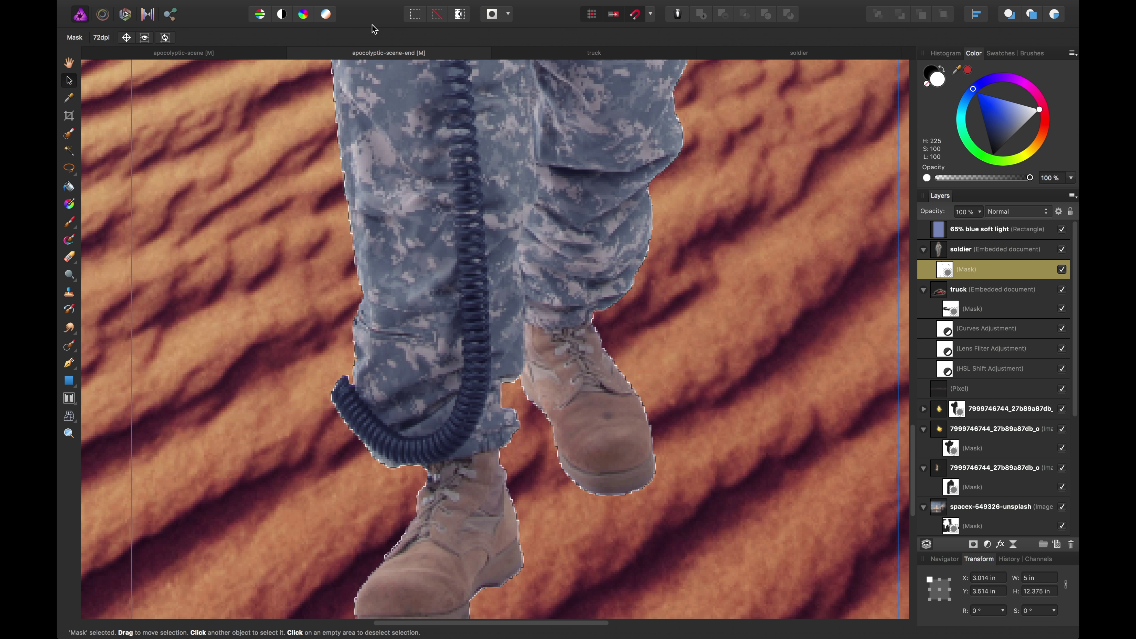
Invert the pixel selection and fill it with black at 100% opacity on the soldier's mask.
click(336, 6)
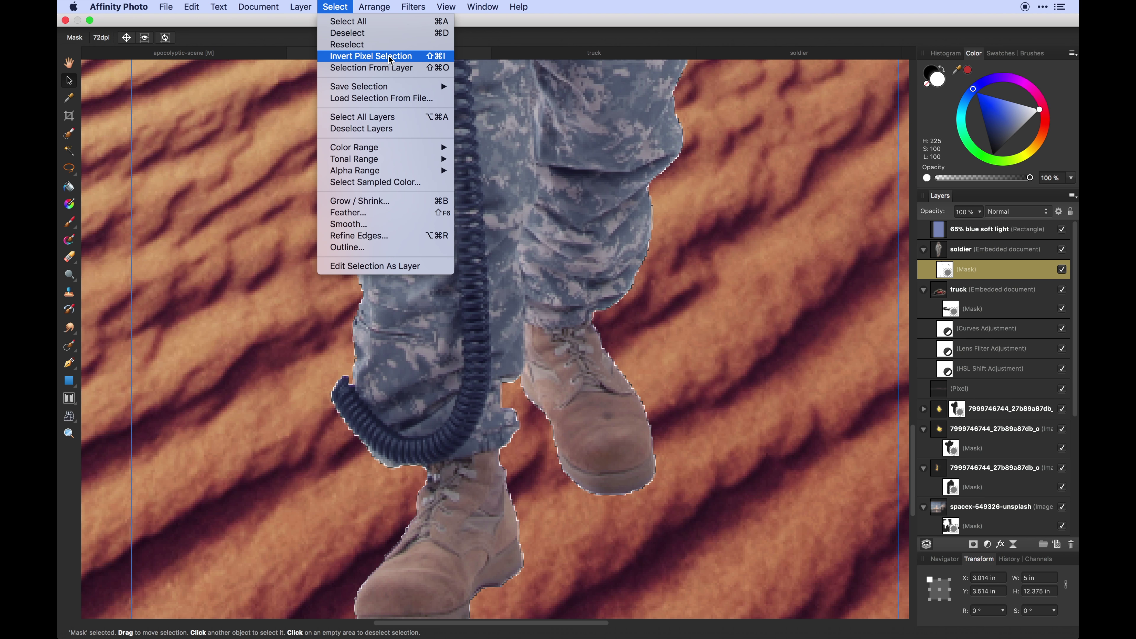
click(371, 56)
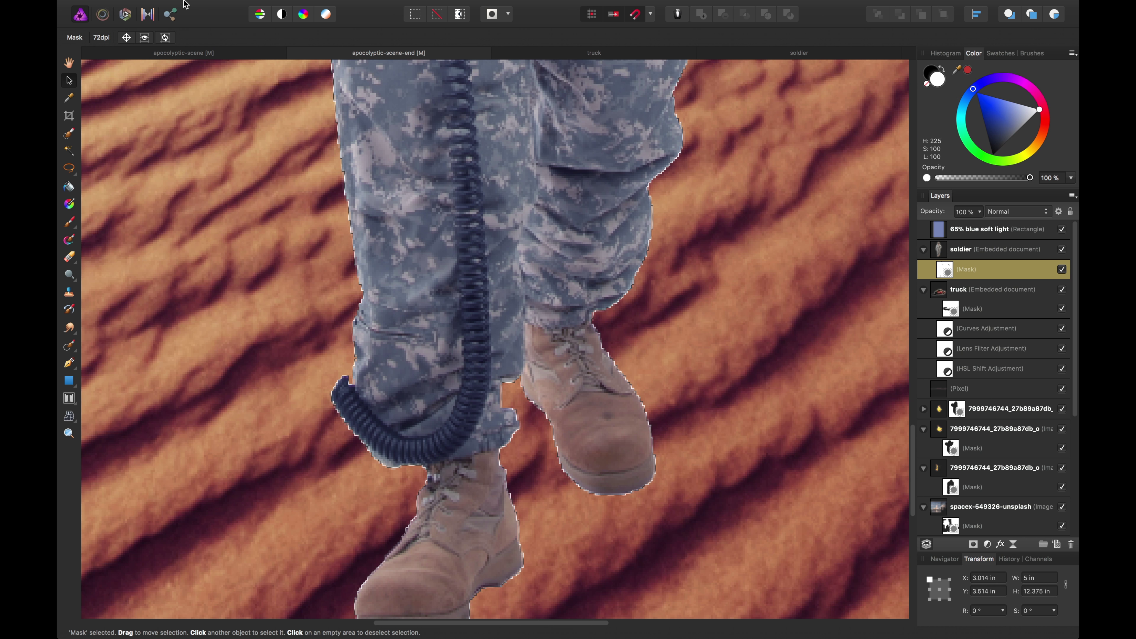
click(190, 7)
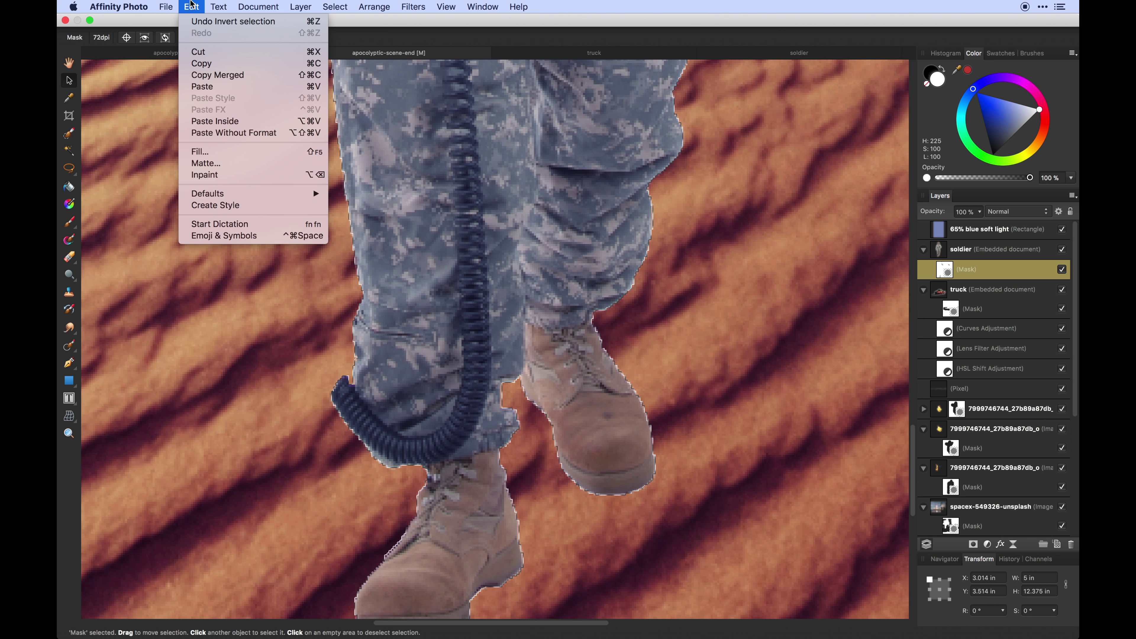
click(215, 157)
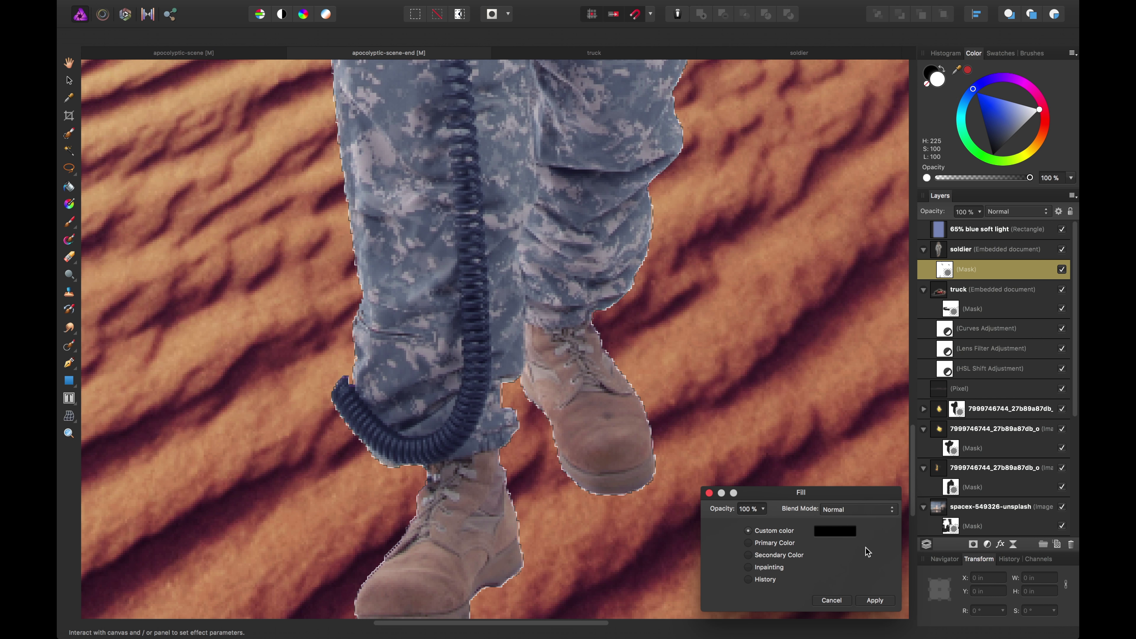
click(877, 600)
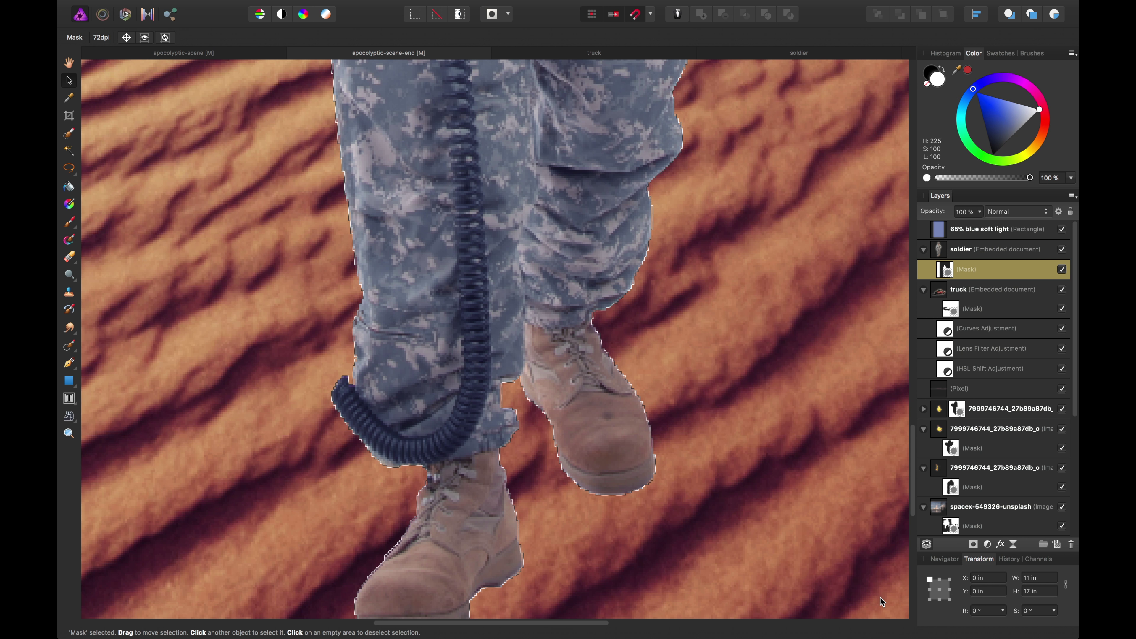
Examine the soldier's masked edges against the background, from the boots up to the helmet and over the whole figure.
key(space)
drag(652, 361, 625, 456)
drag(641, 332, 612, 516)
scroll(650, 245, up, 15)
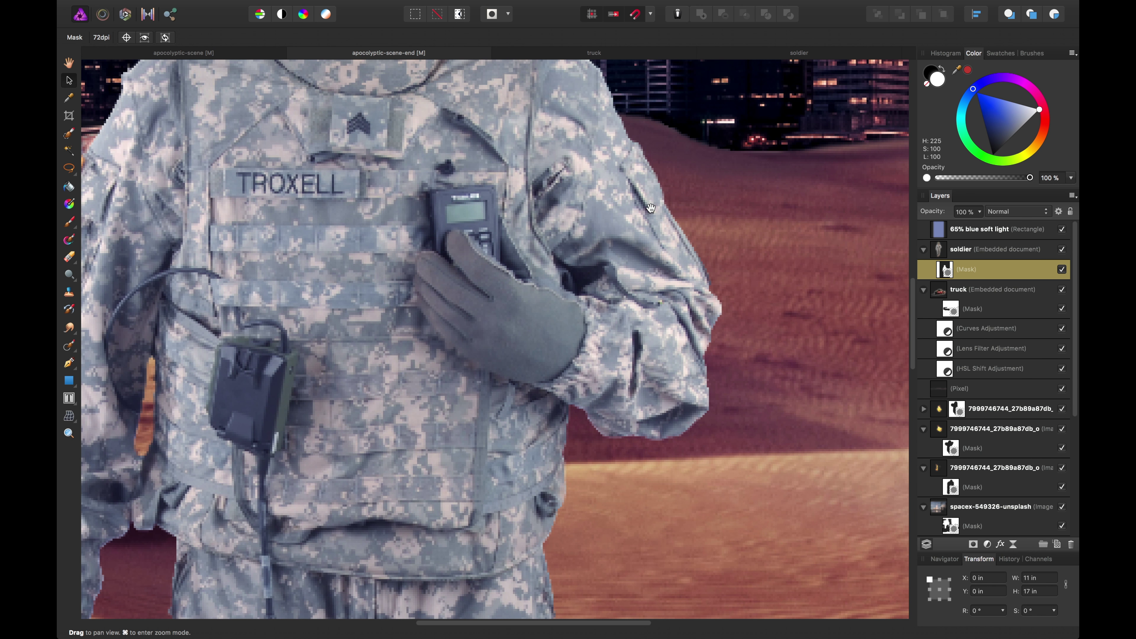
scroll(637, 263, up, 15)
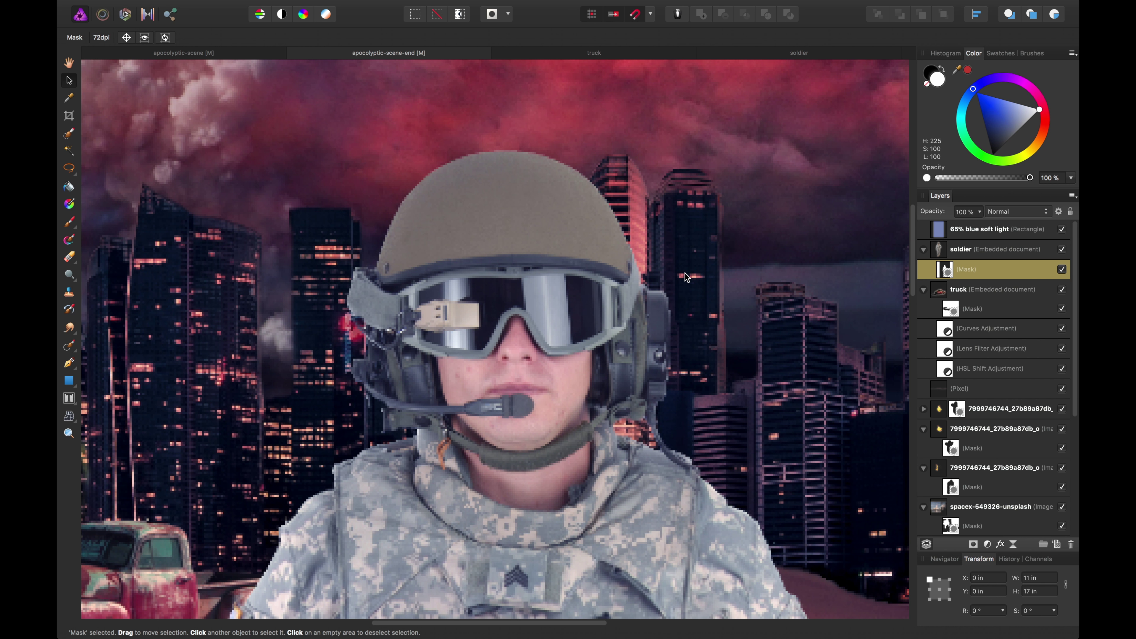
key(b)
key(x)
scroll(685, 272, down, 10)
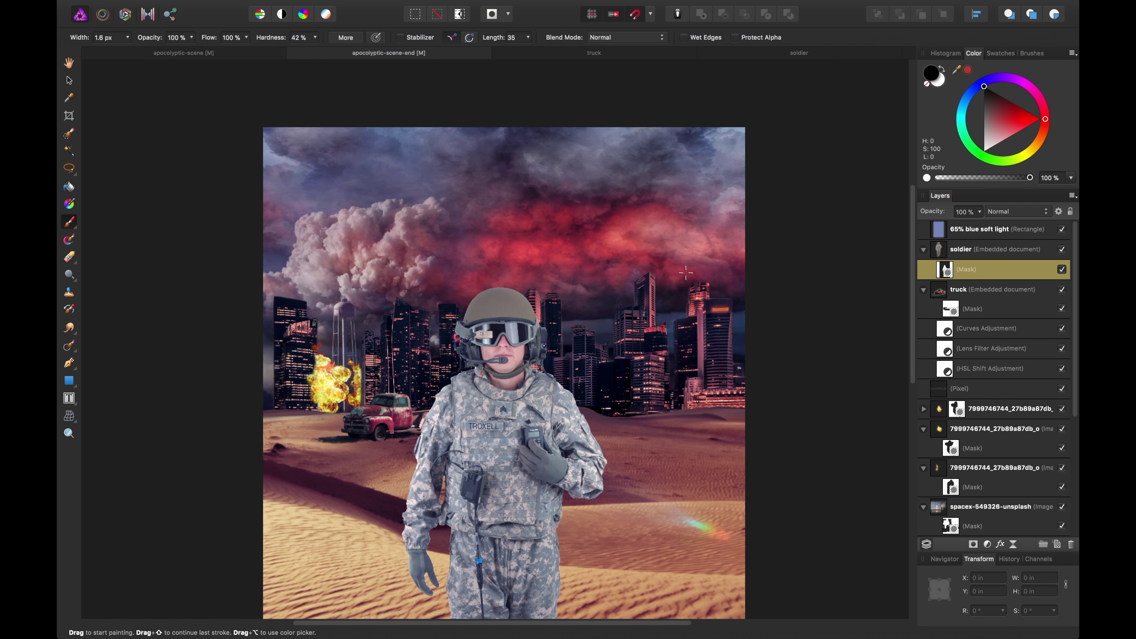
scroll(665, 229, down, 10)
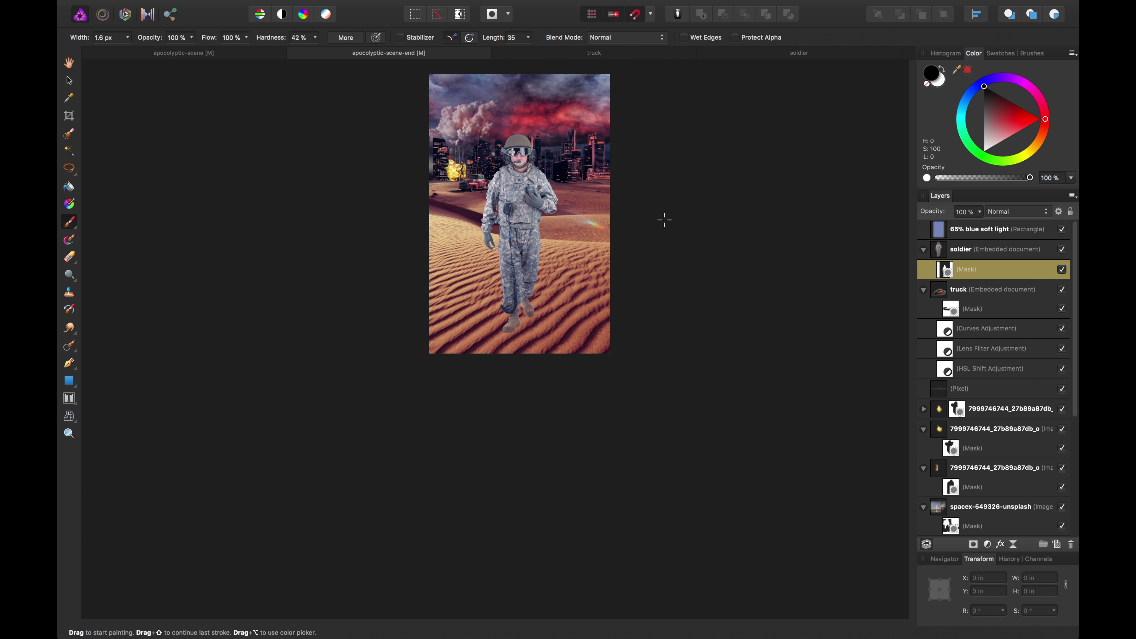
key(super+equal)
key(super+equal)
key(super+equal)
key(super+equal)
key(super+equal)
key(space)
drag(663, 206, 511, 517)
mouse_move(574, 296)
mouse_down()
mouse_move(575, 306)
mouse_move(589, 216)
mouse_up()
key(v)
key(space)
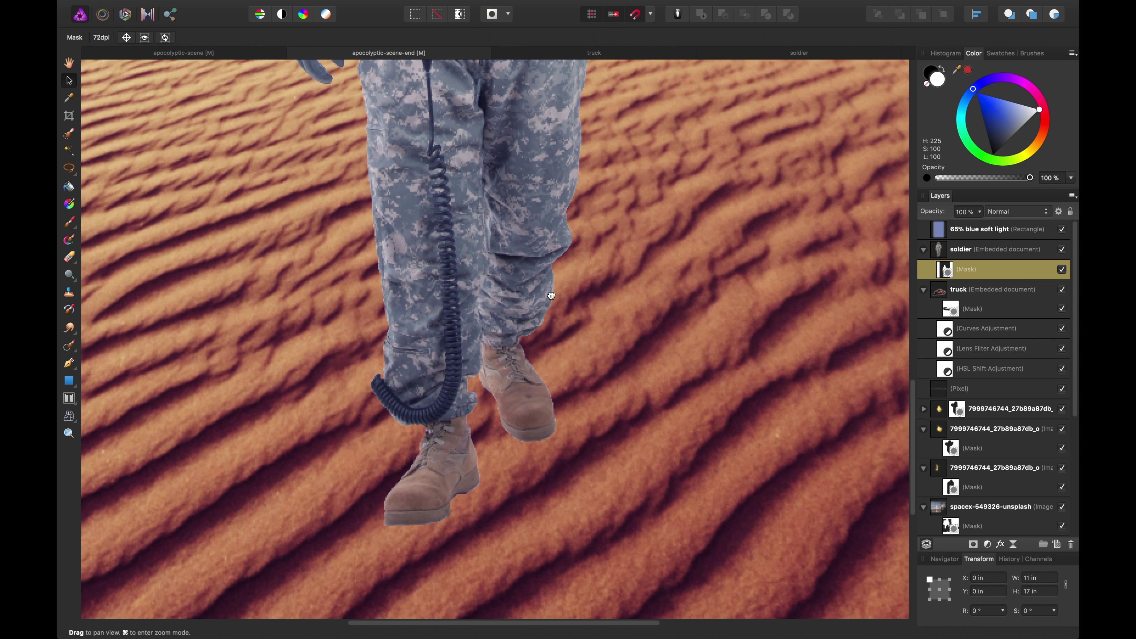
Compare the sand and soldier with the finished apocolyptic-scene document, and return to the full apocolyptic-scene-end composition.
click(206, 54)
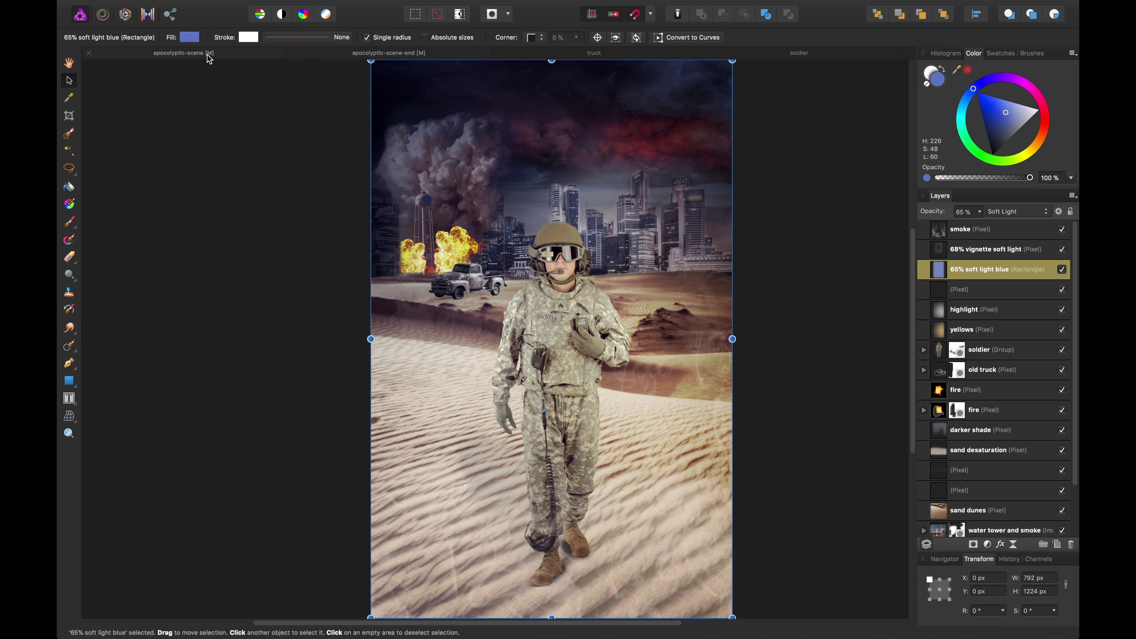
scroll(670, 480, down, 2)
key(space)
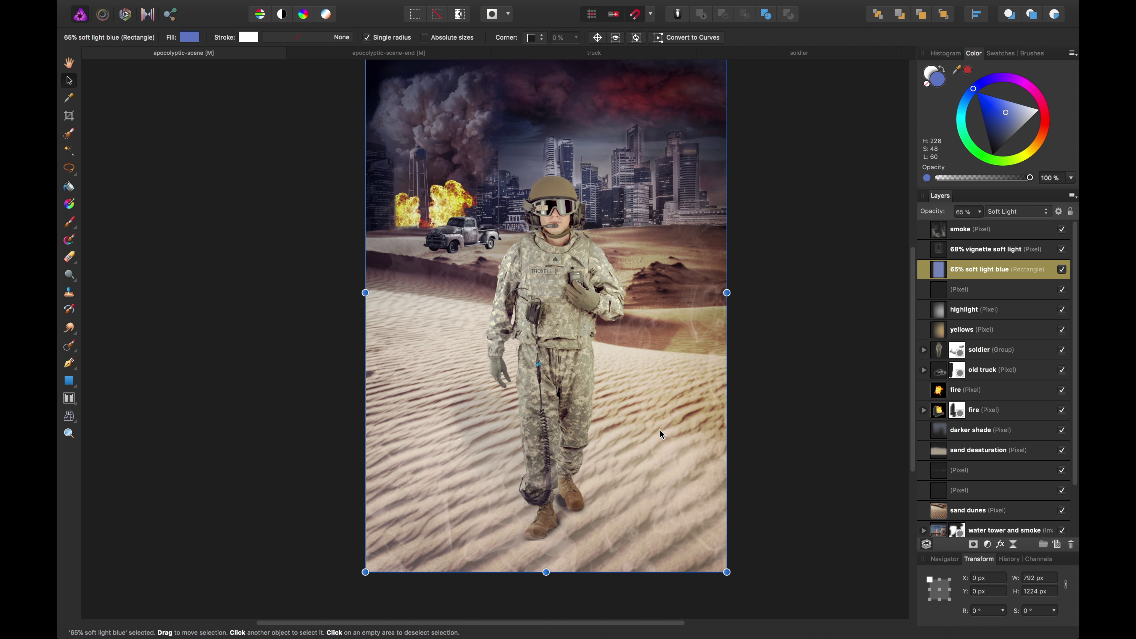
click(678, 429)
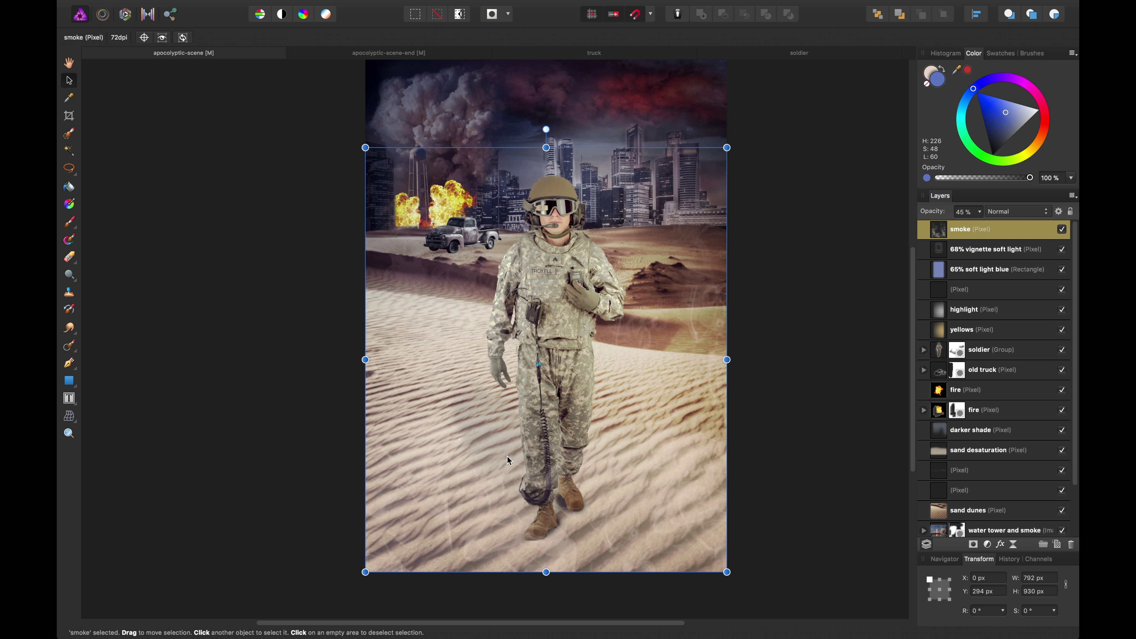
click(455, 56)
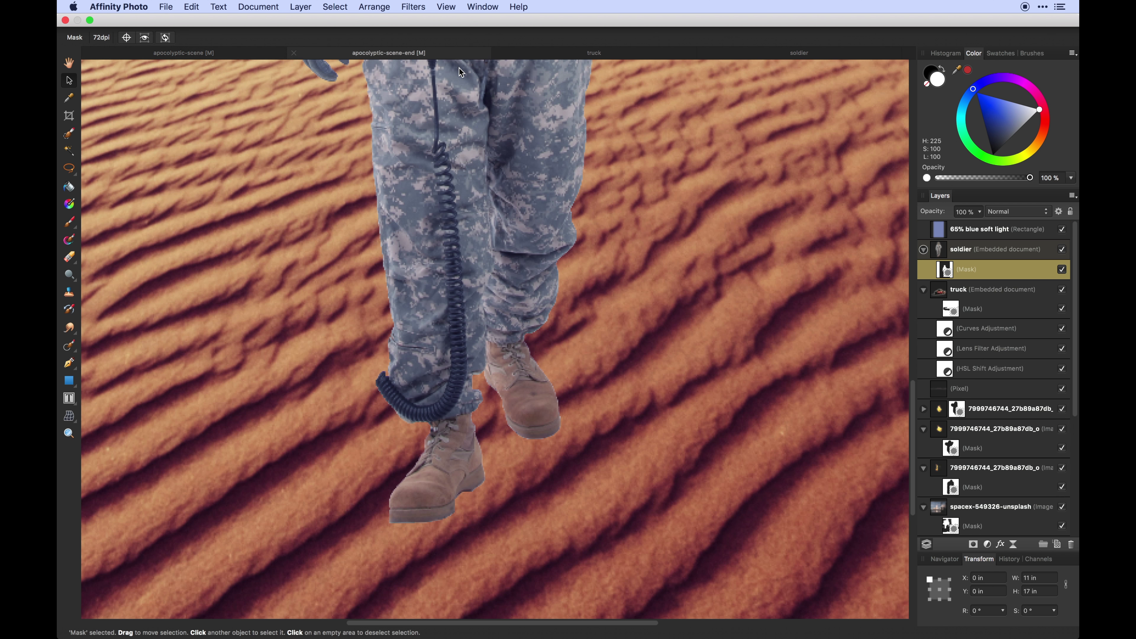
key(super+0)
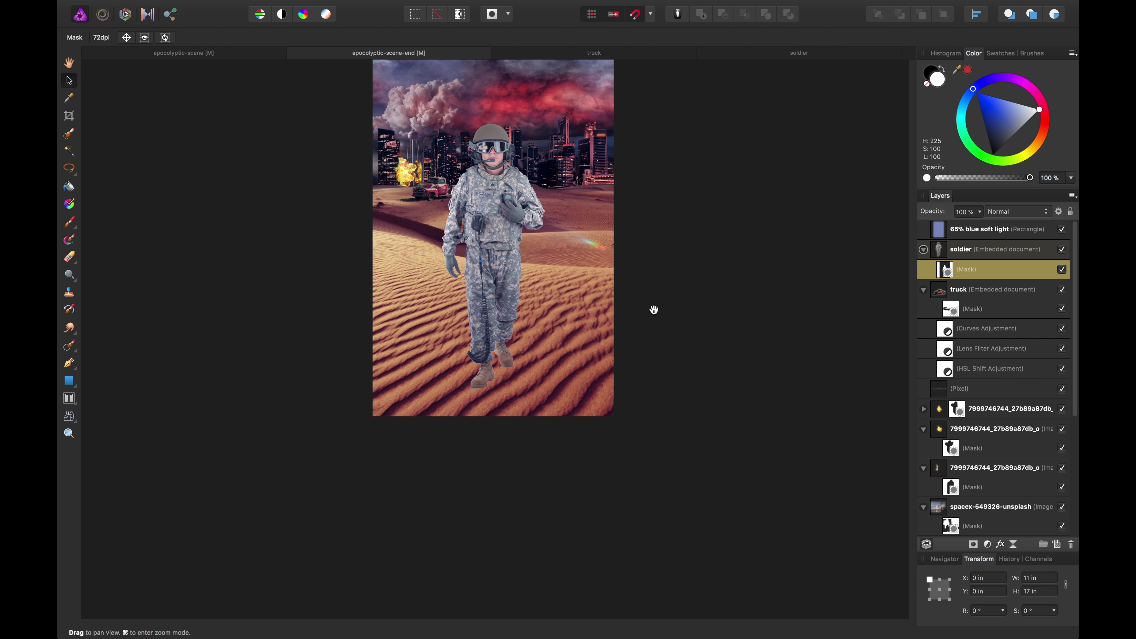
Flatten the sand dunes image's contrast in its Curves adjustment by raising the shadow point and lowering the highlight point.
click(623, 339)
scroll(1026, 495, down, 5)
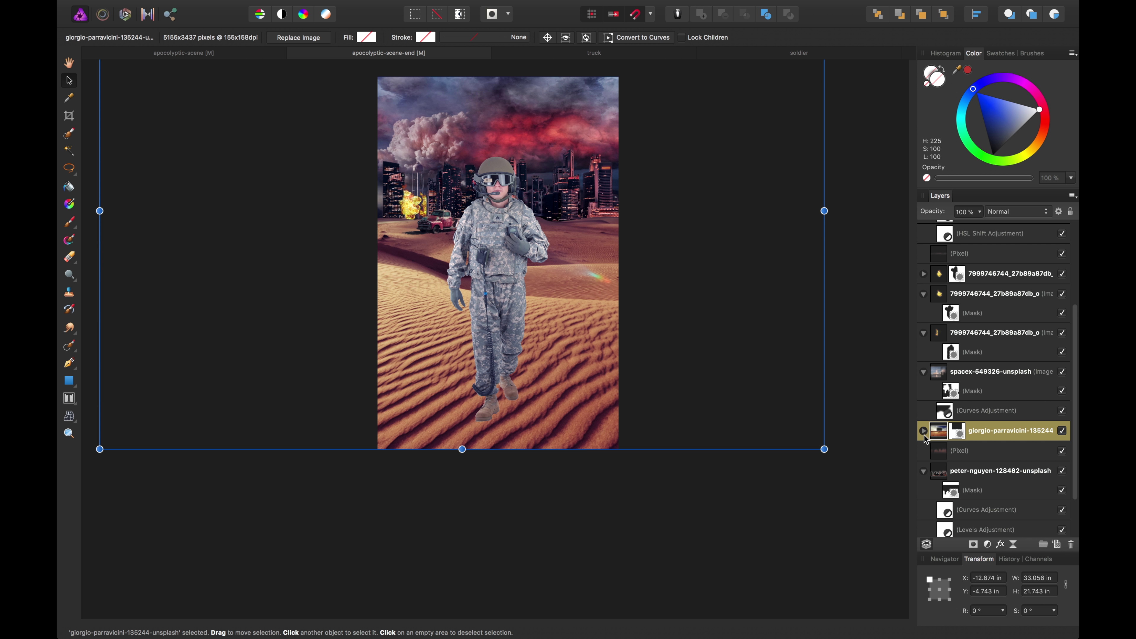
click(924, 432)
double_click(947, 473)
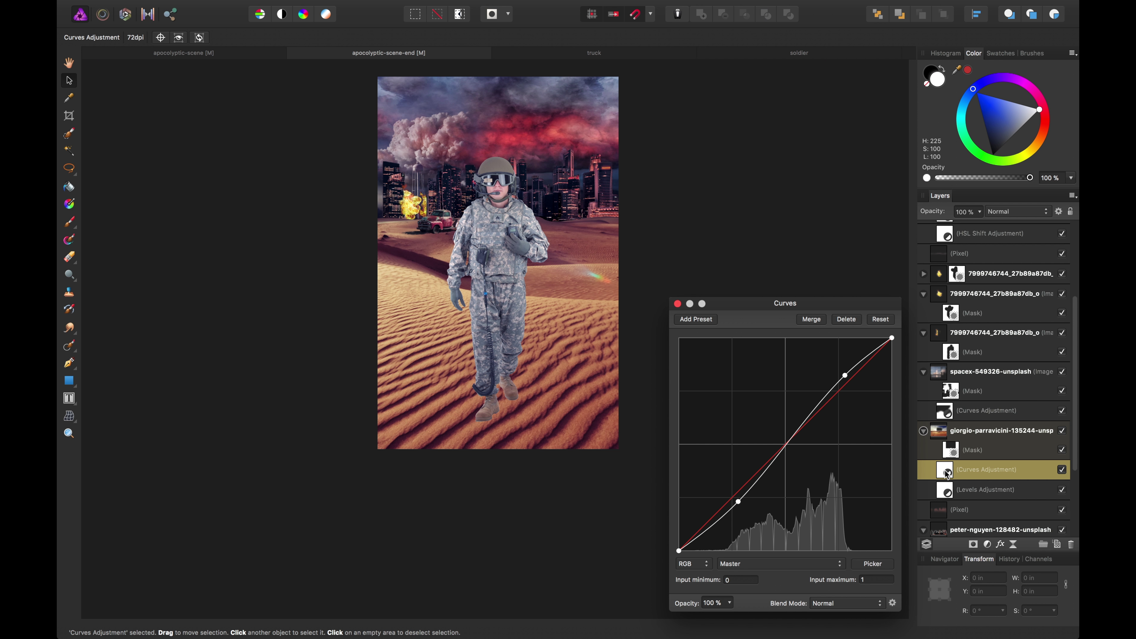
drag(738, 504, 729, 478)
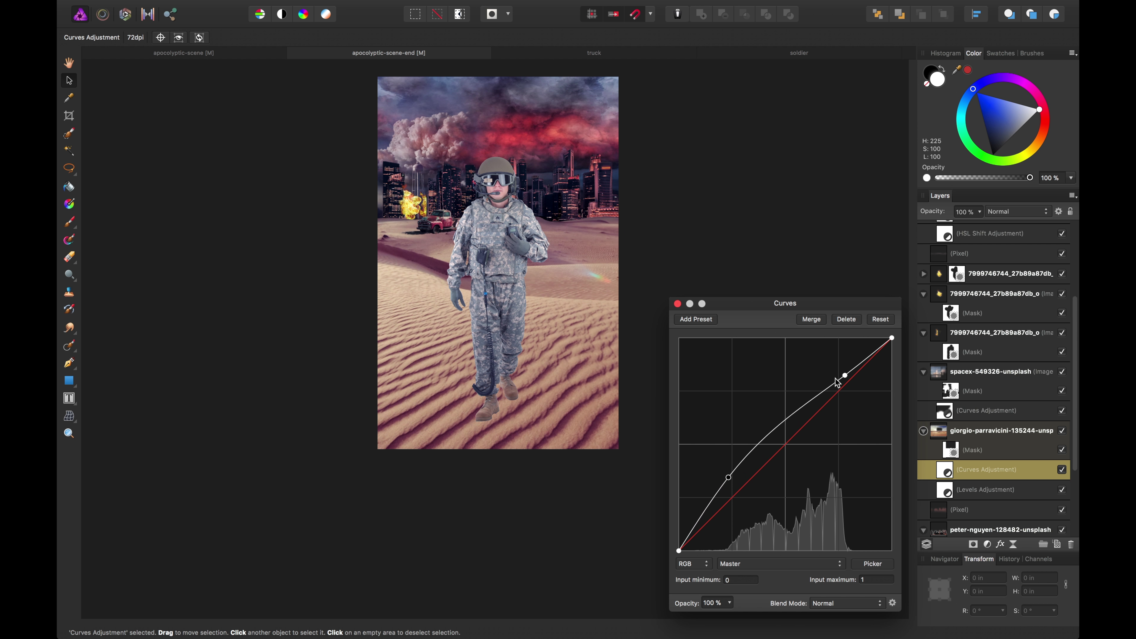
drag(845, 375, 868, 377)
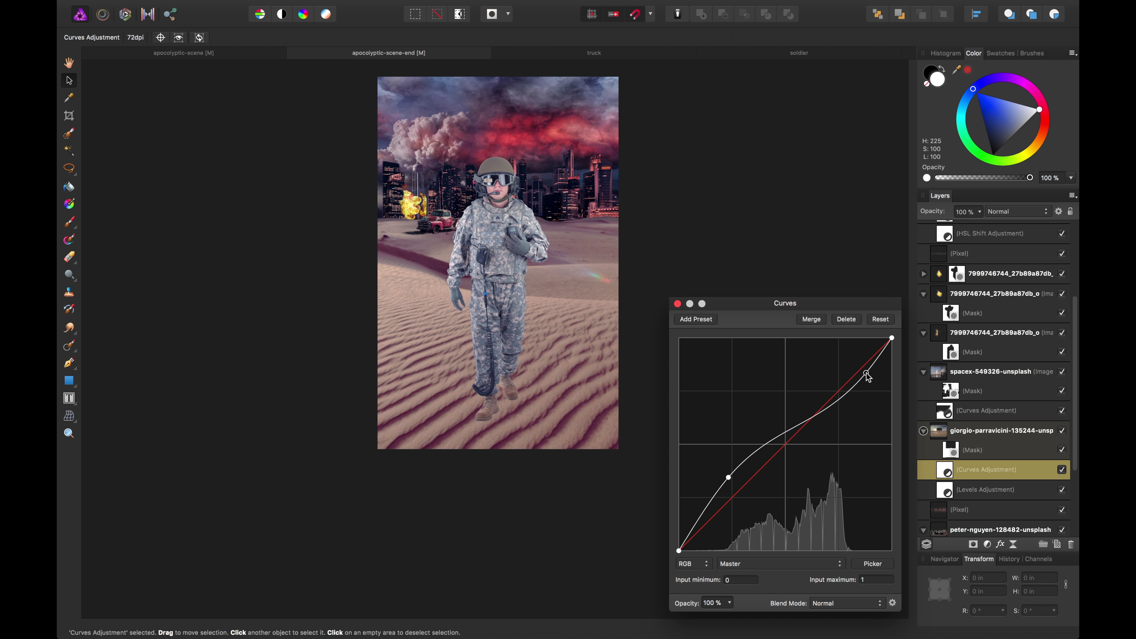
mouse_move(789, 432)
mouse_down()
mouse_move(791, 449)
mouse_move(791, 431)
mouse_up()
mouse_move(728, 474)
mouse_down()
mouse_move(729, 484)
mouse_move(730, 472)
mouse_up()
click(678, 304)
scroll(675, 287, up, 3)
scroll(674, 287, left, 1)
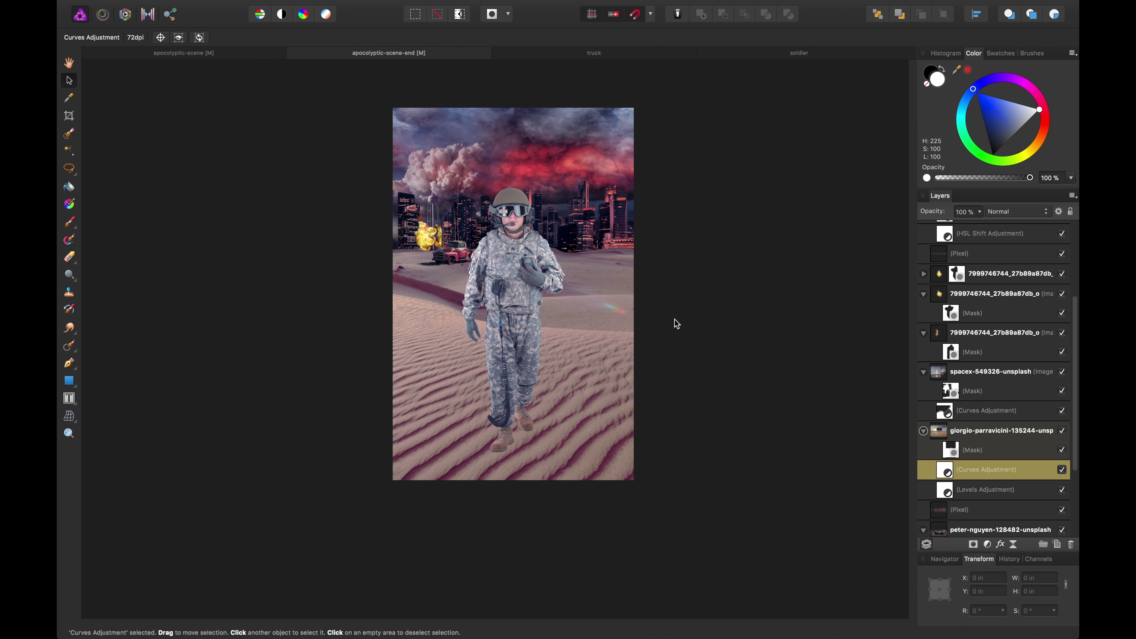
Scale the soldier layer down to about 5.86 × 12.4 in and reposition it on the dunes.
key(b)
key(v)
click(527, 254)
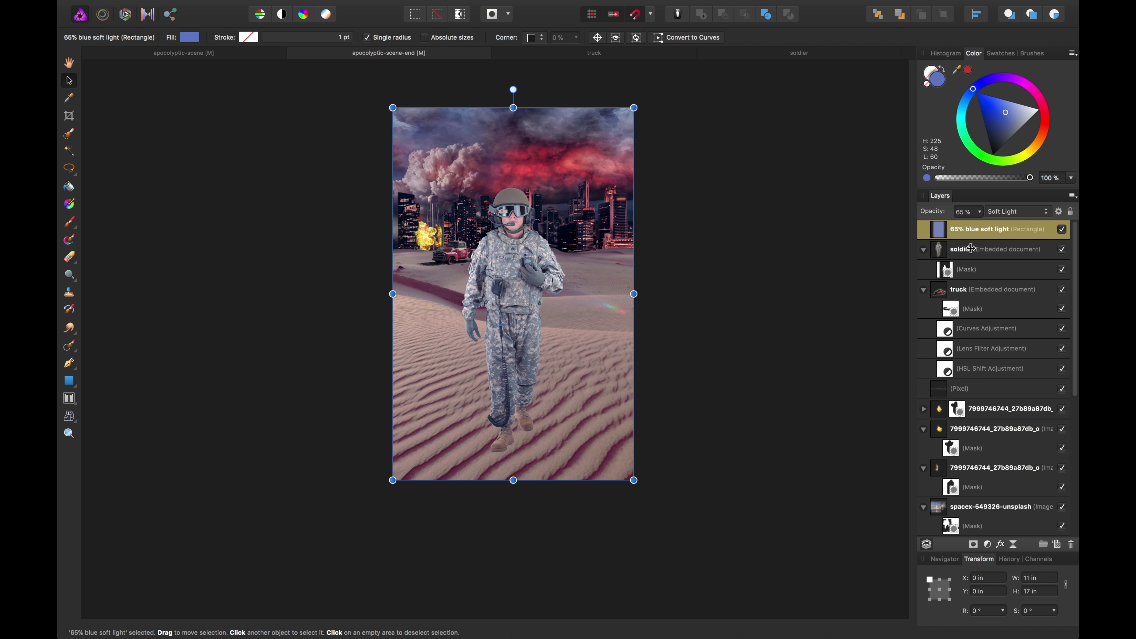
click(971, 248)
drag(581, 179, 574, 199)
drag(554, 248, 565, 241)
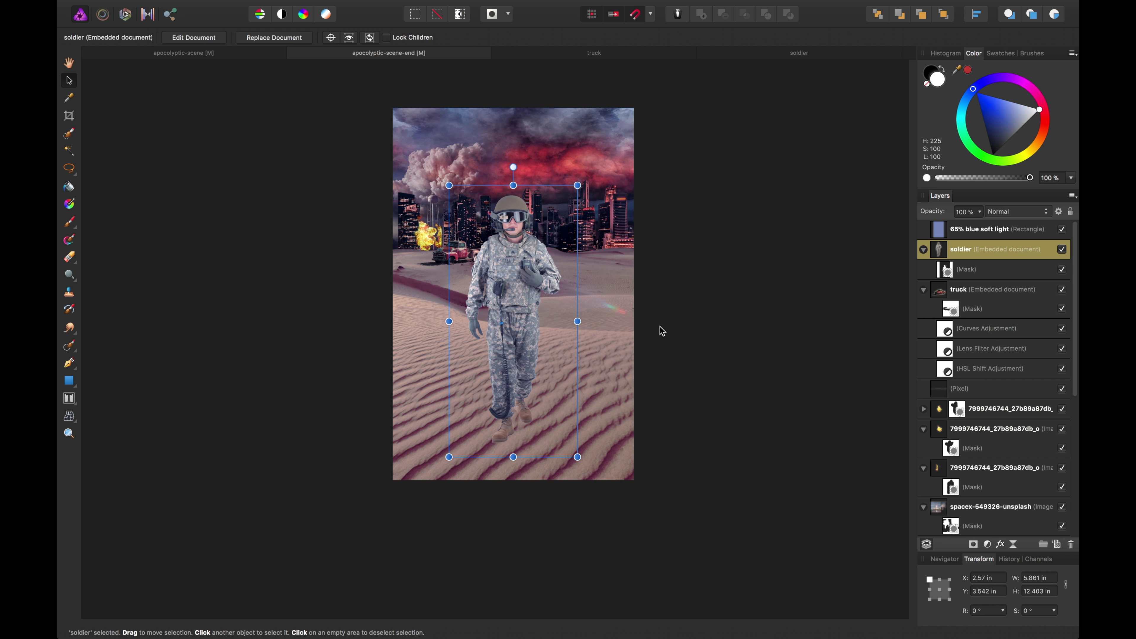
Collapse the soldier layer's contents and add a new pixel layer directly above it for painting with the Paint Brush.
scroll(624, 405, down, 2)
scroll(625, 397, up, 5)
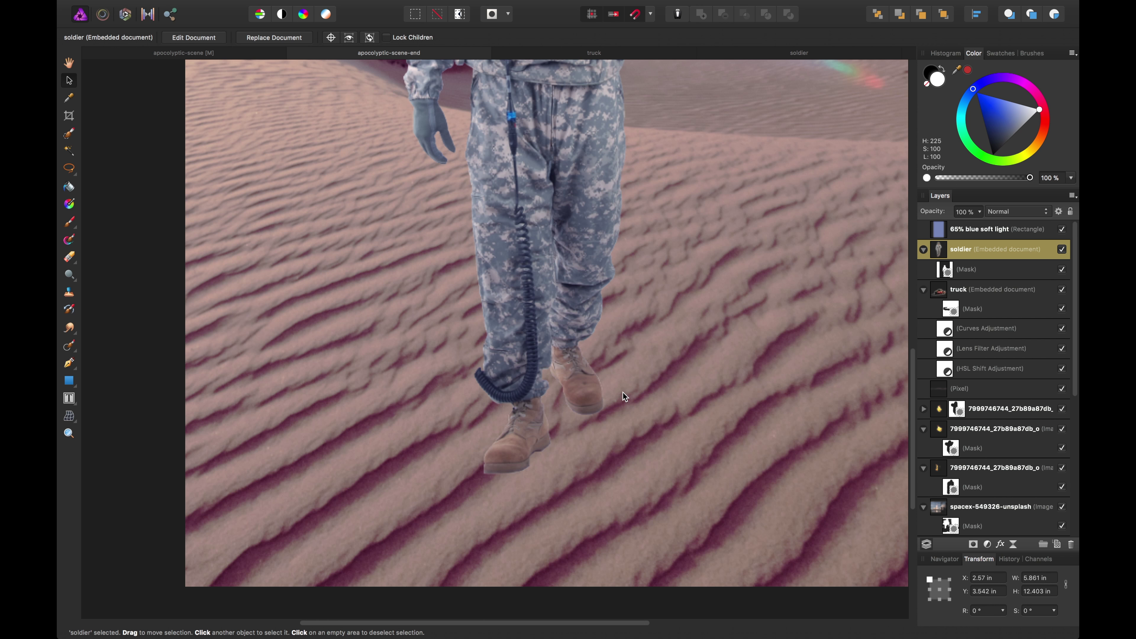
scroll(625, 397, up, 2)
scroll(621, 385, down, 1)
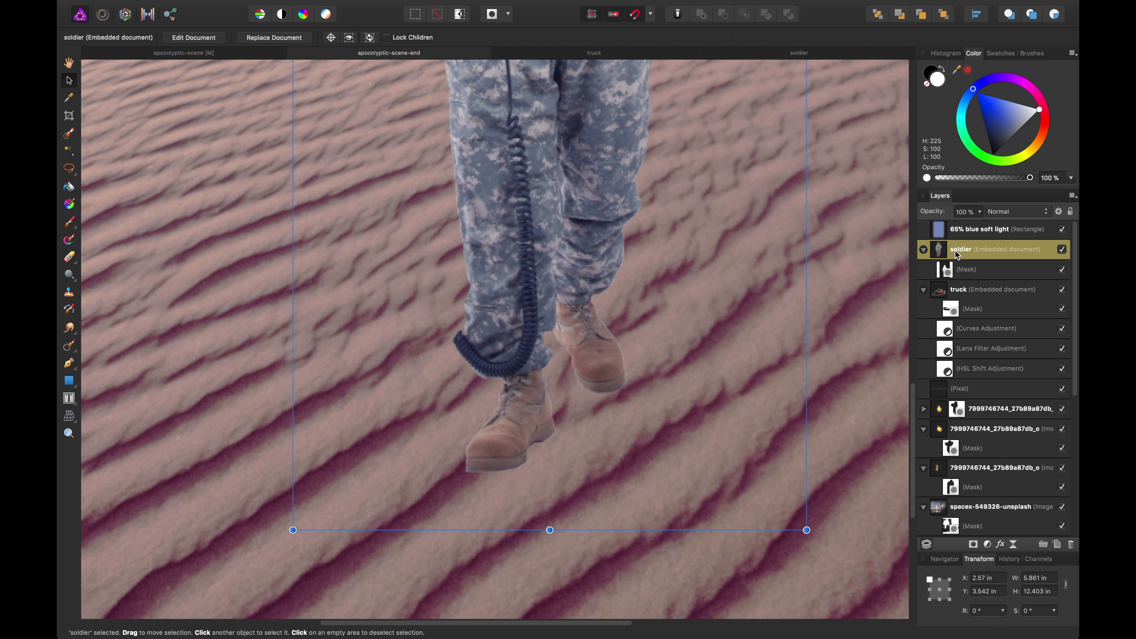
click(924, 250)
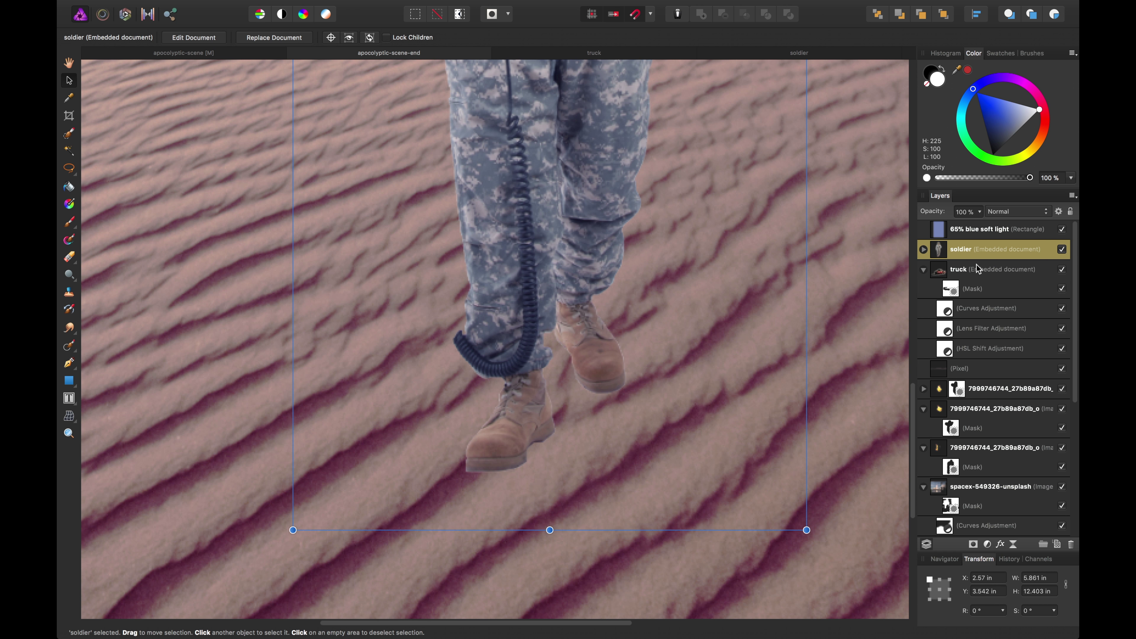
click(1058, 545)
key(b)
scroll(533, 266, down, 6)
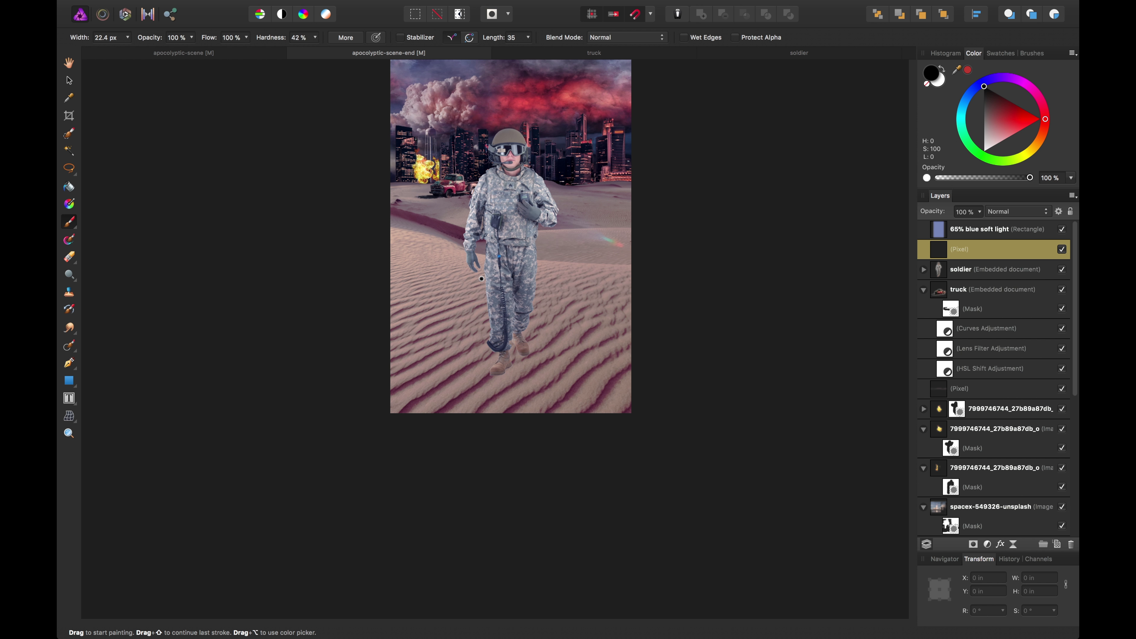
Configure the black Paint Brush to a width of 209.8 px, 5% opacity and 0% hardness.
key(bracketright)
key(bracketright)
key(bracketright)
key(bracketright)
key(bracketright)
key(bracketright)
key(bracketright)
key(bracketright)
key(bracketright)
key(bracketright)
key(1)
key(6)
drag(259, 40, 157, 49)
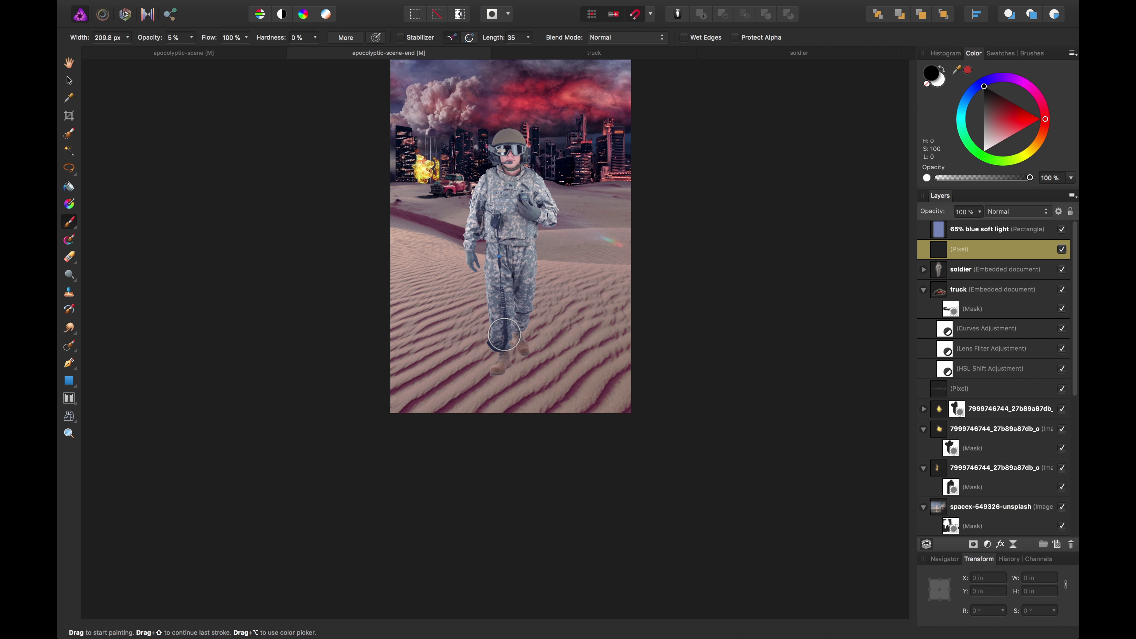
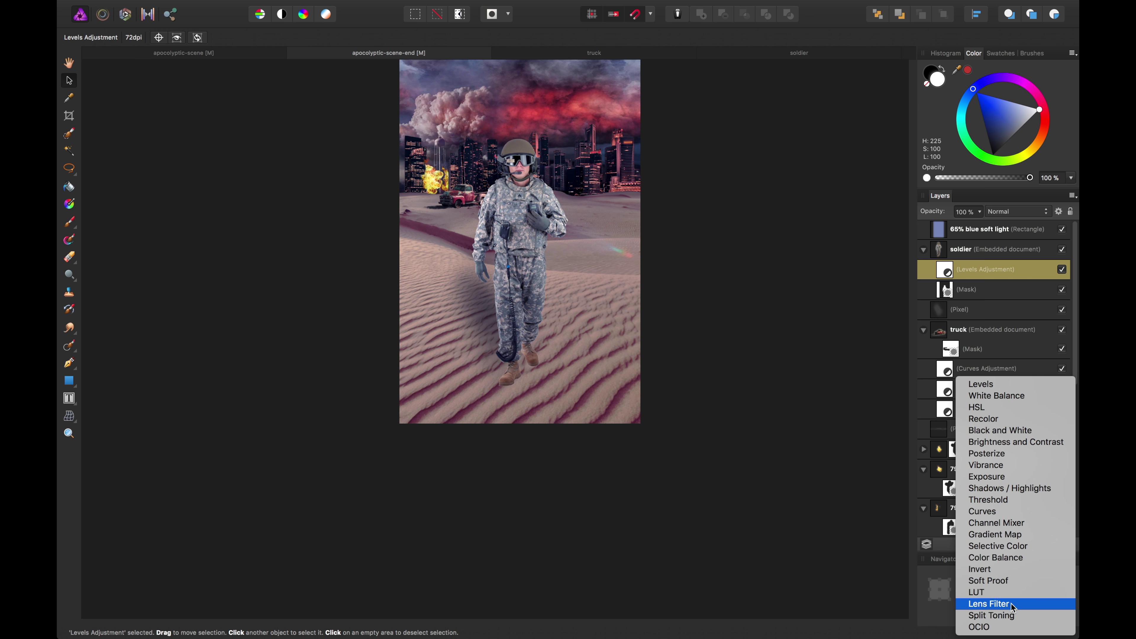
Add a Lens Filter adjustment to the soldier layer, above its Levels adjustment.
click(997, 604)
click(678, 486)
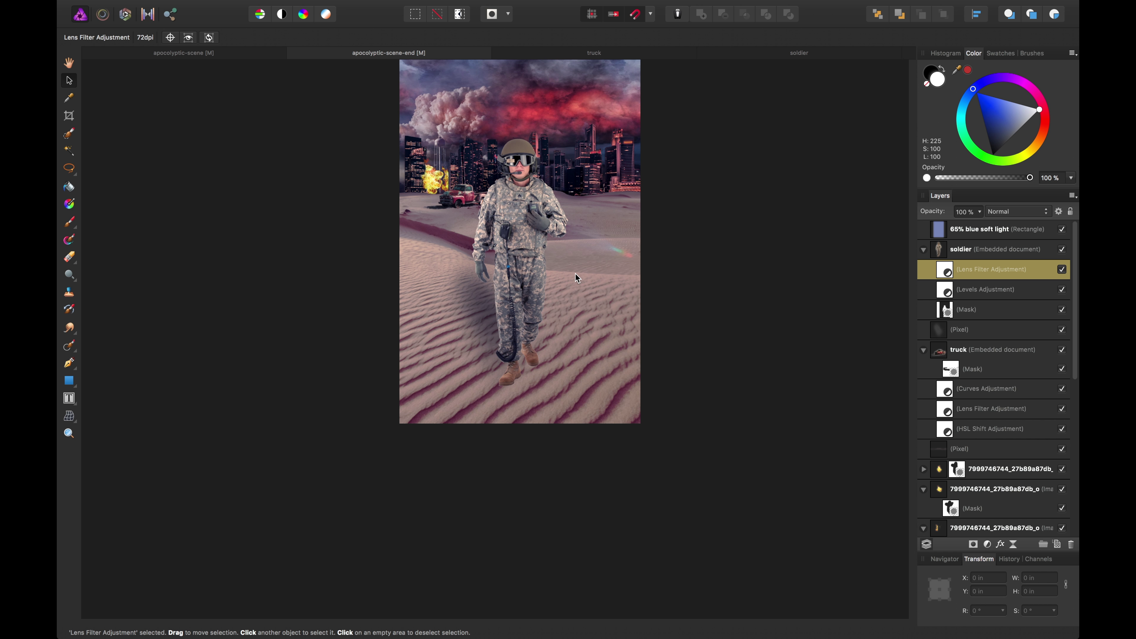
key(super+=)
scroll(578, 277, up, 5)
scroll(642, 220, down, 1)
scroll(642, 220, up, 1)
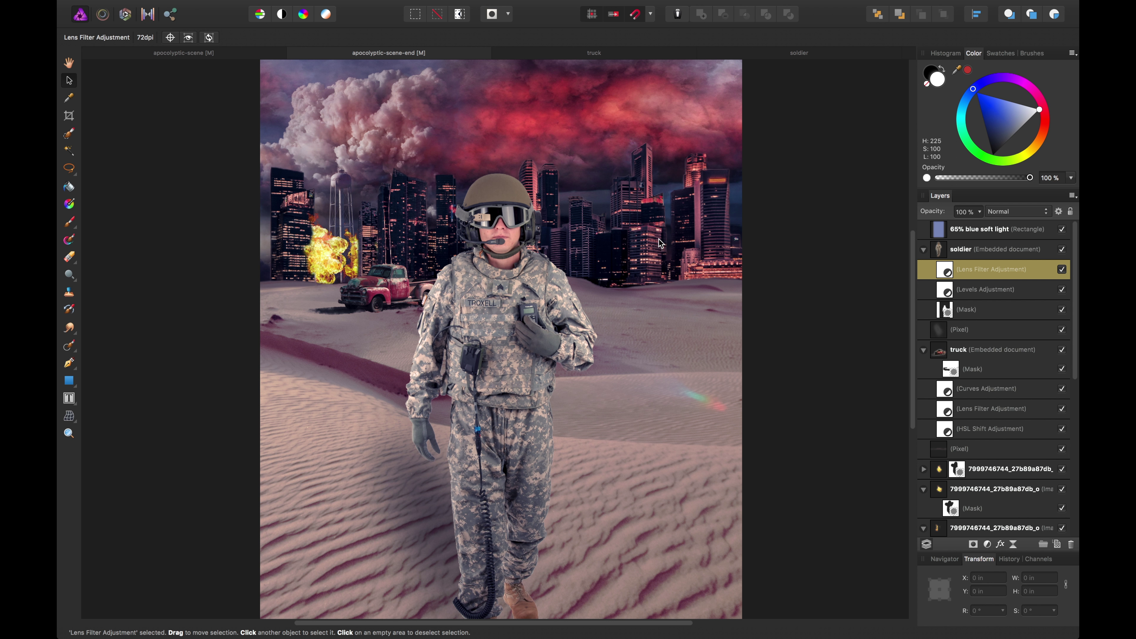
Apply a live Lens Blur filter with a radius of about 2.6 px to the soldier layer.
drag(689, 432, 688, 235)
click(535, 403)
drag(618, 258, 643, 364)
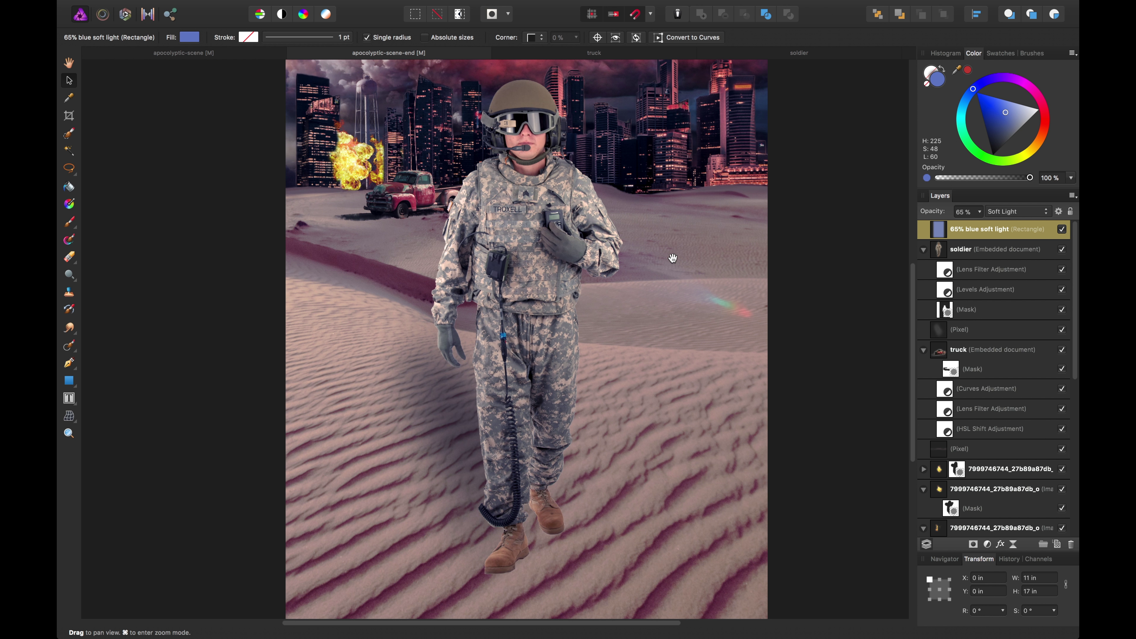
key(space)
click(953, 250)
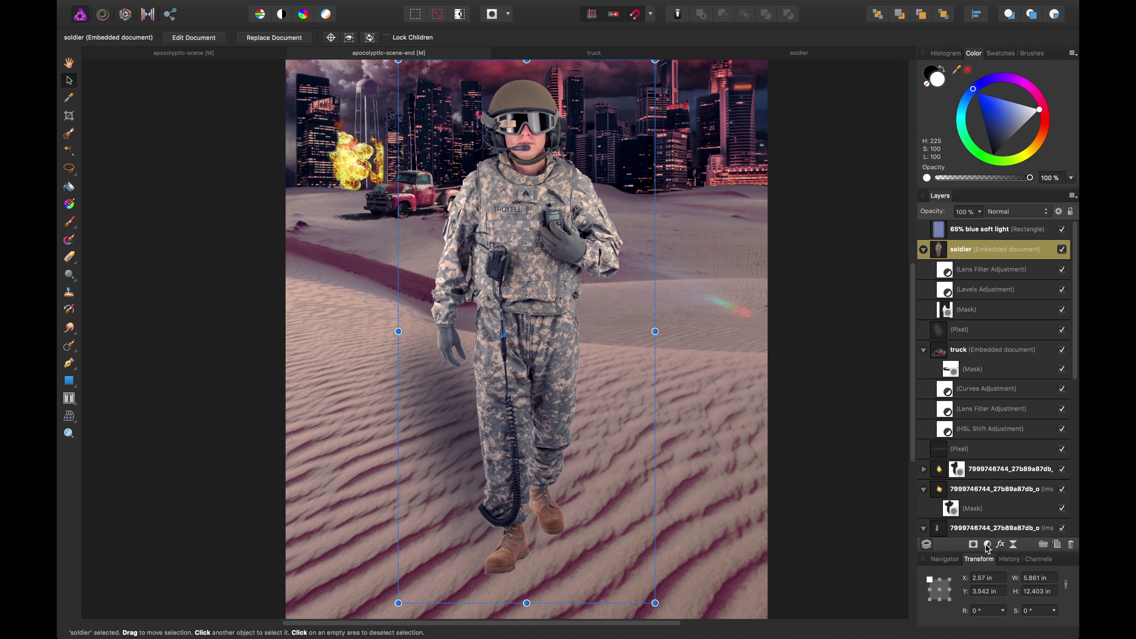
click(1013, 545)
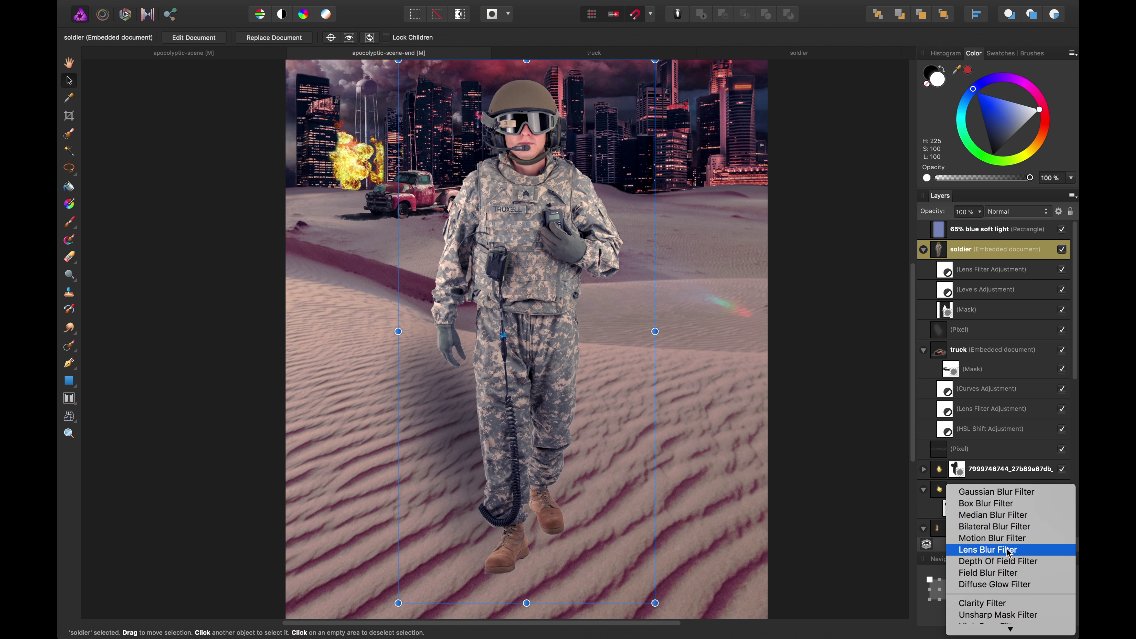
click(1008, 539)
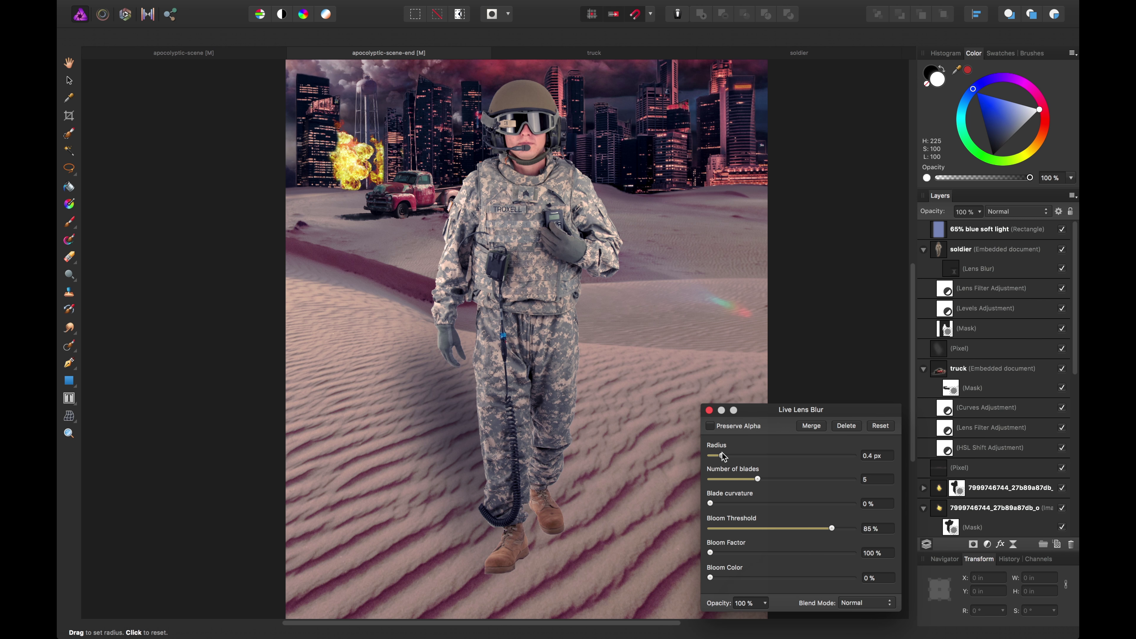
drag(724, 456, 750, 457)
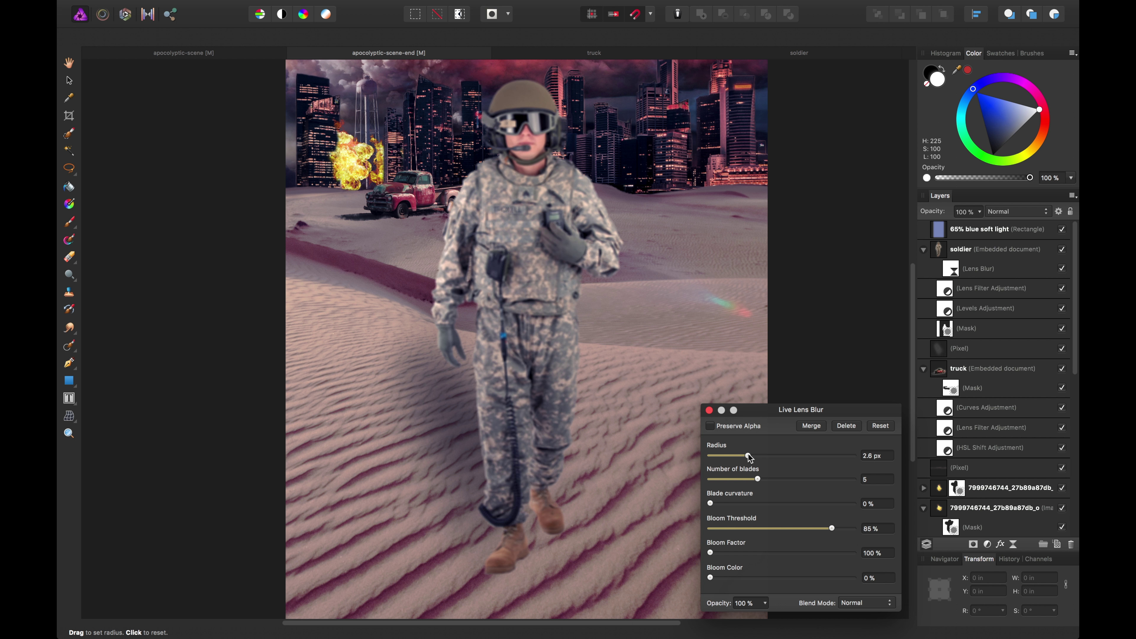
click(710, 410)
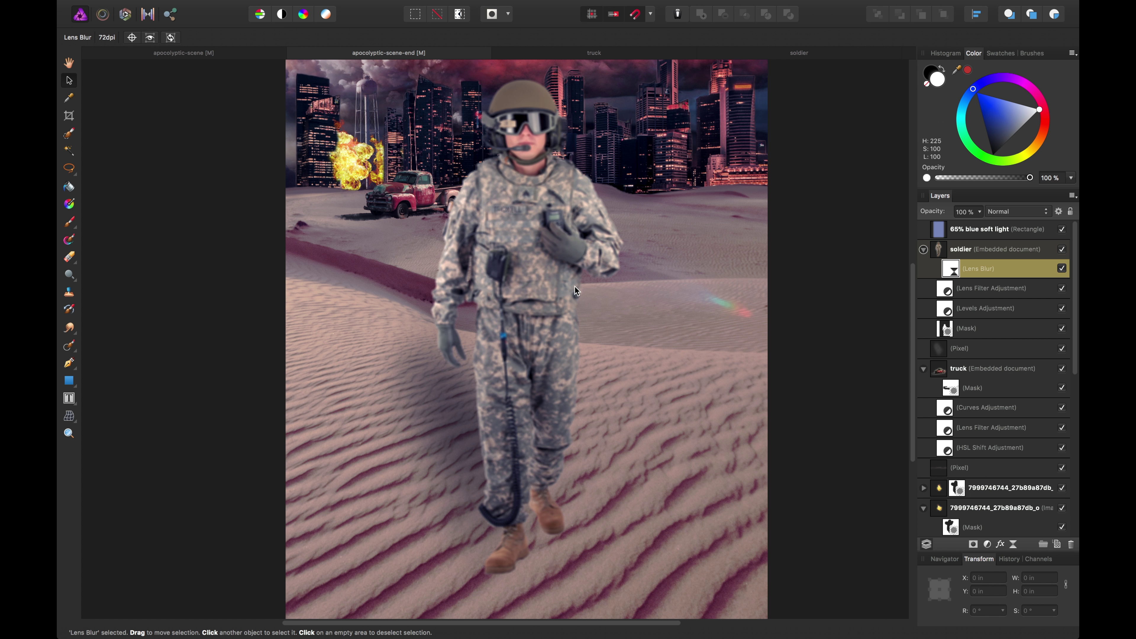
Mask the lens blur off the soldier's face, torso and legs with a black 191.5 px soft brush at 37% opacity.
key(b)
key(x)
drag(535, 241, 526, 221)
key(])
key(])
key(])
key(])
key(bracketleft)
key(bracketleft)
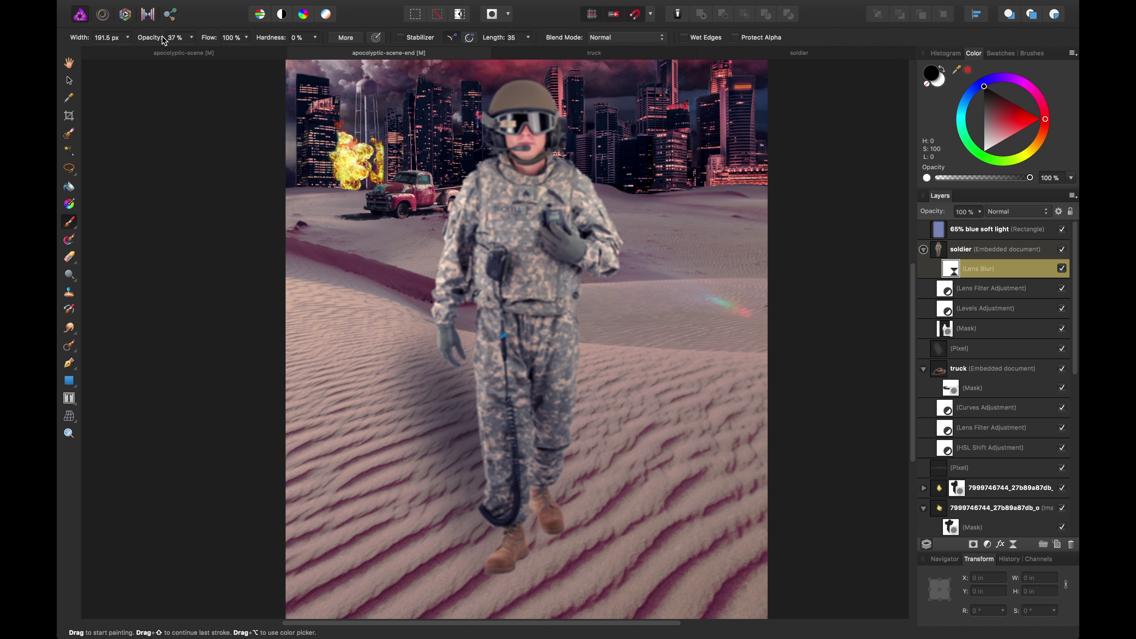
mouse_move(552, 204)
mouse_down()
mouse_move(514, 253)
mouse_move(516, 405)
mouse_move(544, 231)
mouse_move(537, 187)
mouse_move(490, 254)
mouse_move(527, 206)
mouse_move(542, 129)
mouse_move(633, 156)
mouse_move(494, 236)
mouse_move(453, 368)
mouse_move(588, 445)
mouse_move(556, 559)
mouse_move(525, 553)
mouse_move(498, 398)
mouse_up()
Examine the soldier's sharpness and softened edges against the background at several zoom levels.
key(space)
mouse_move(712, 191)
mouse_down()
mouse_move(720, 348)
mouse_move(745, 205)
mouse_move(690, 224)
mouse_up()
key(space)
key(super+minus)
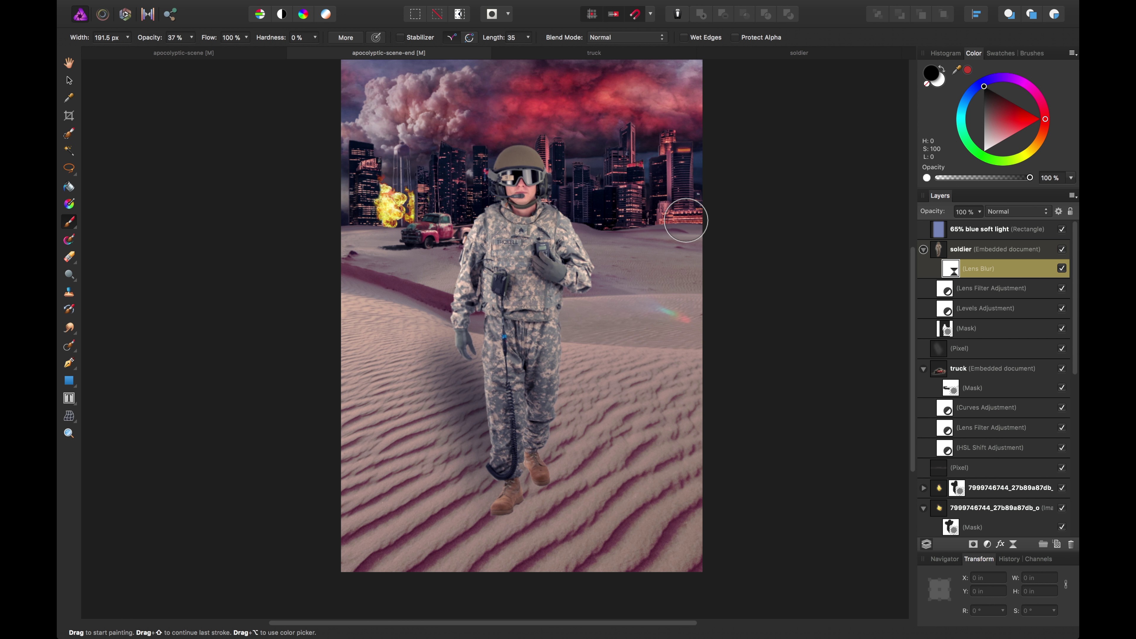
key(super+plus)
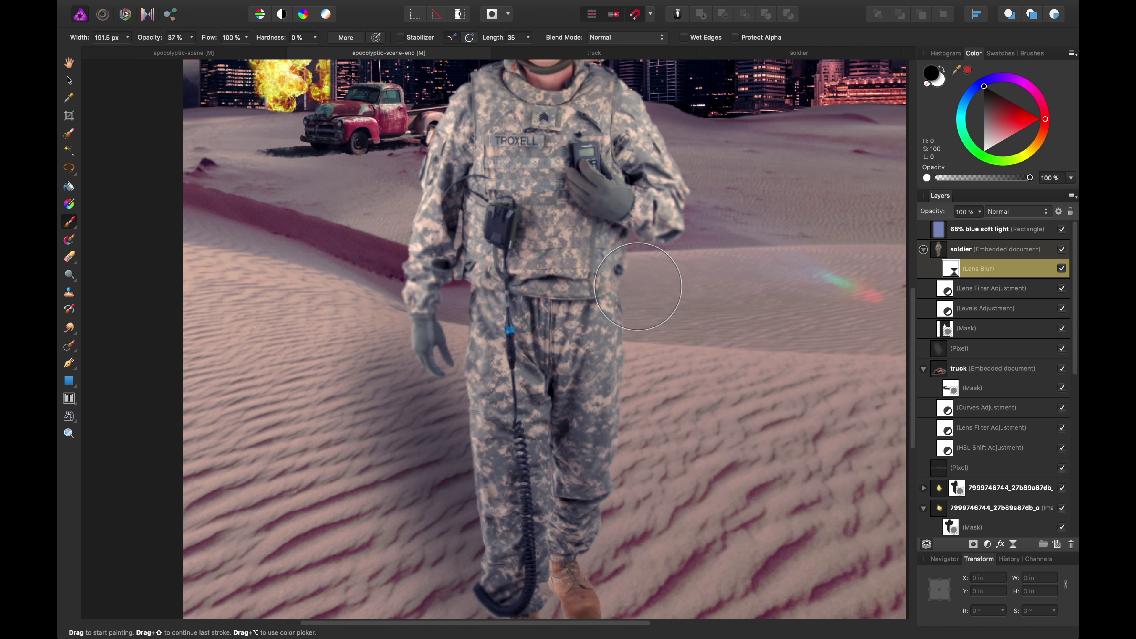
key(super+minus)
key(super+plus)
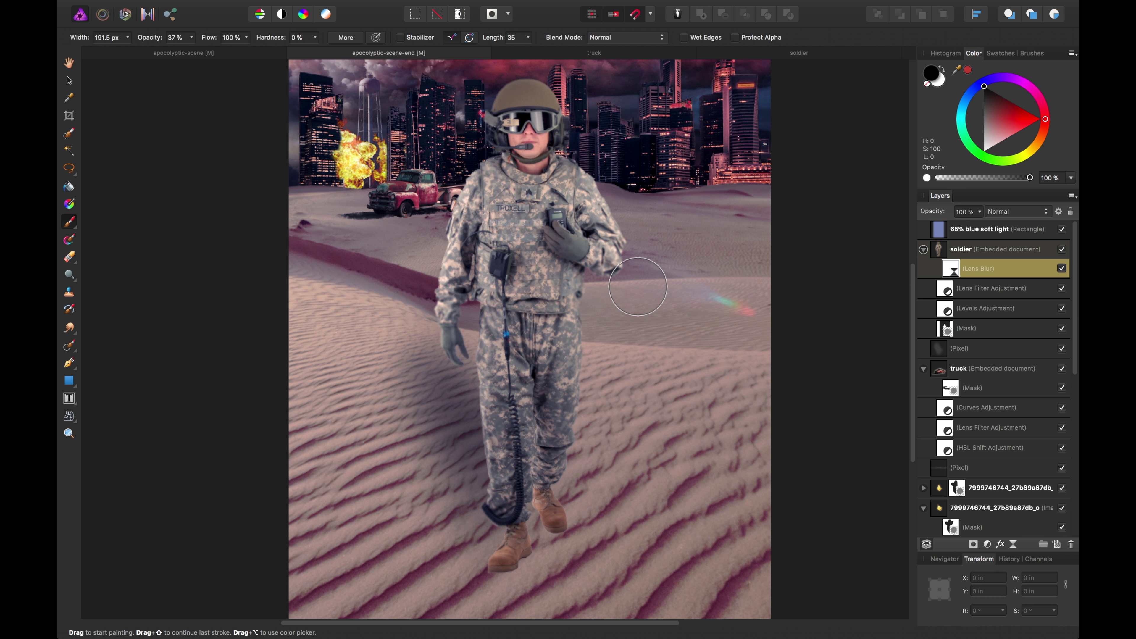
key(super+minus)
key(super+plus)
key(space)
drag(632, 221, 625, 339)
Add a live Depth of Field filter to the peter-nguyen-128482-unsplash city skyline layer.
key(v)
click(672, 219)
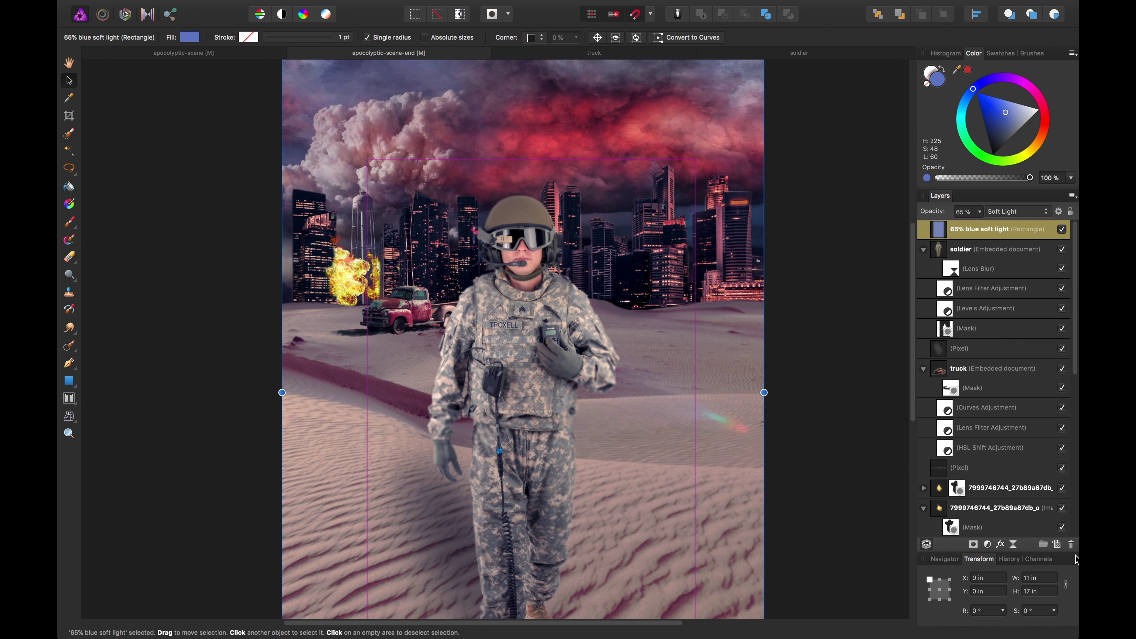
scroll(1013, 375, down, 10)
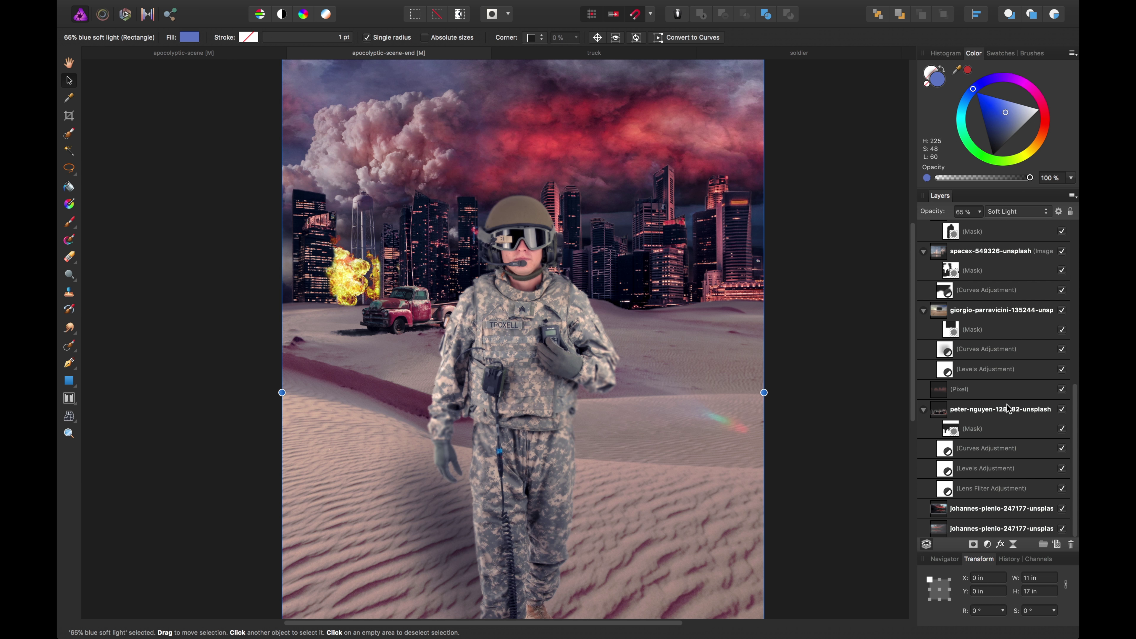
click(989, 417)
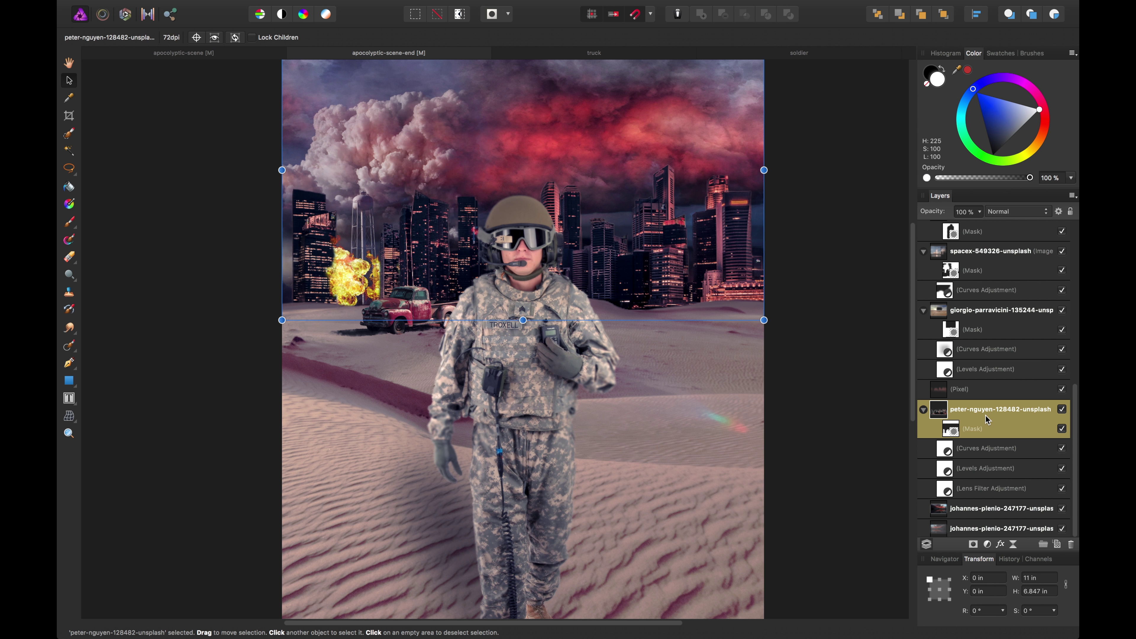
click(1014, 545)
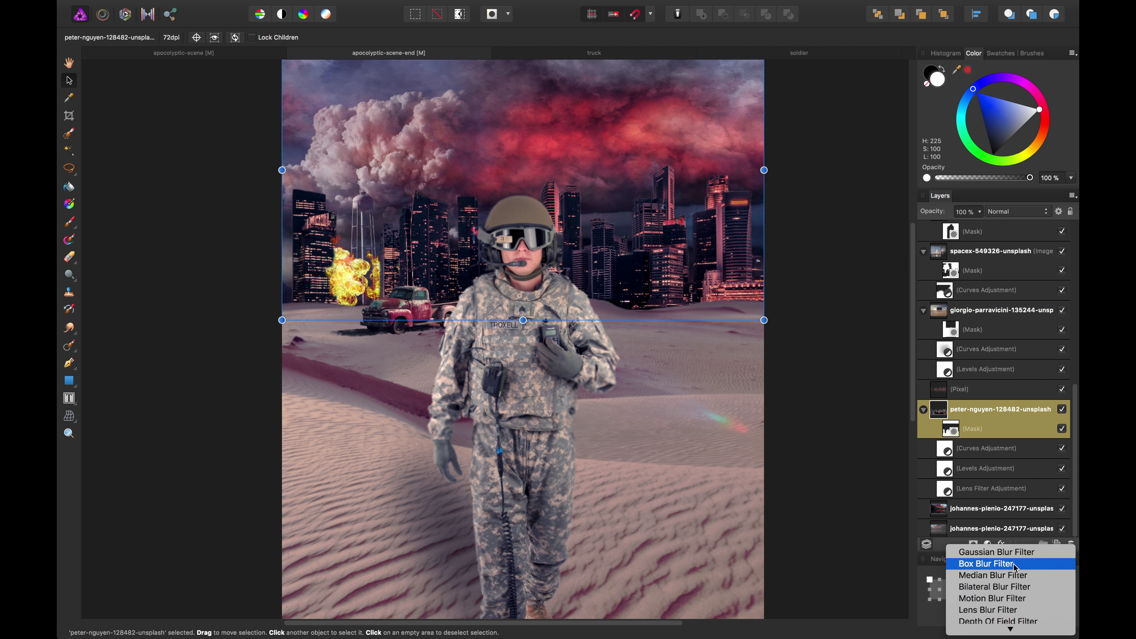
scroll(1014, 567, down, 3)
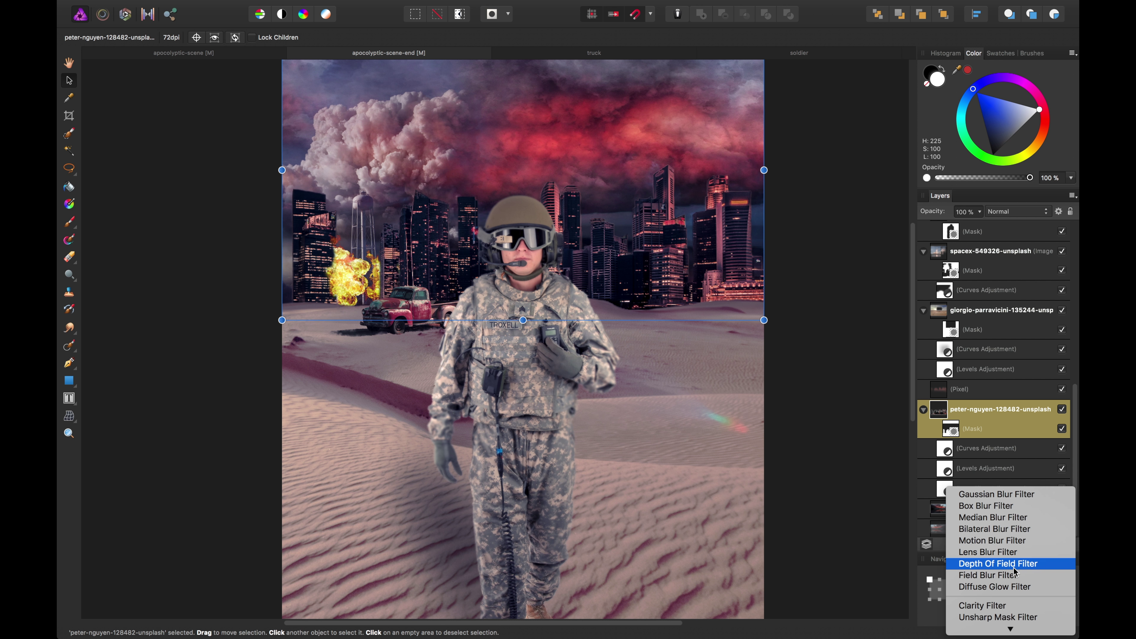
click(1013, 565)
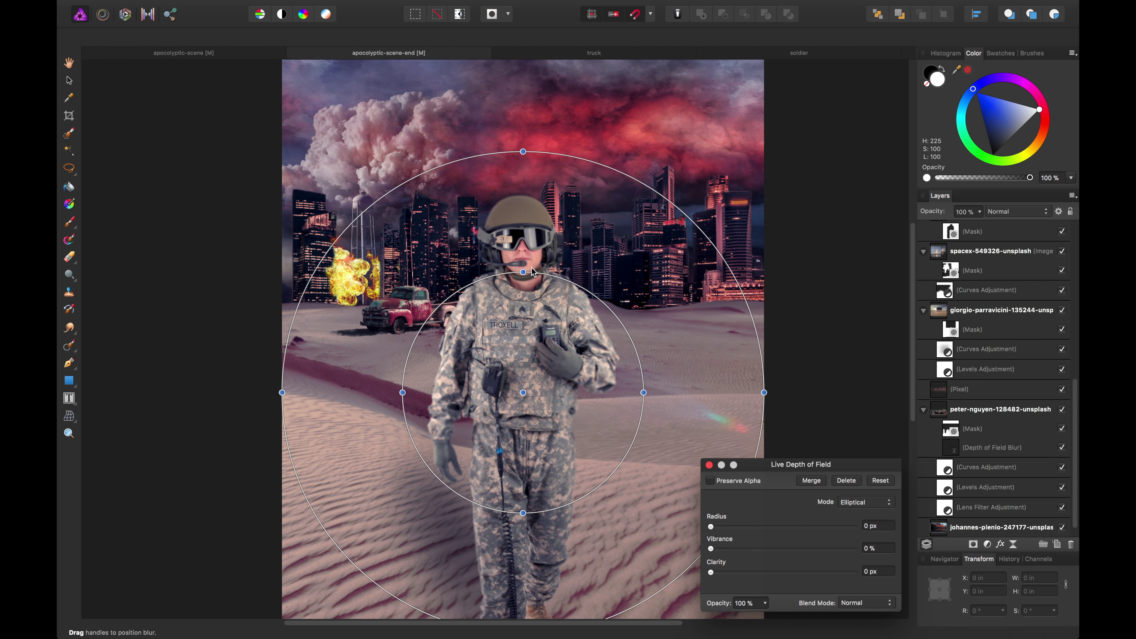
Set the depth-of-field radius to 14.5 px, centre the elliptical focus on the soldier's head and shrink its inner ring.
drag(524, 271, 524, 241)
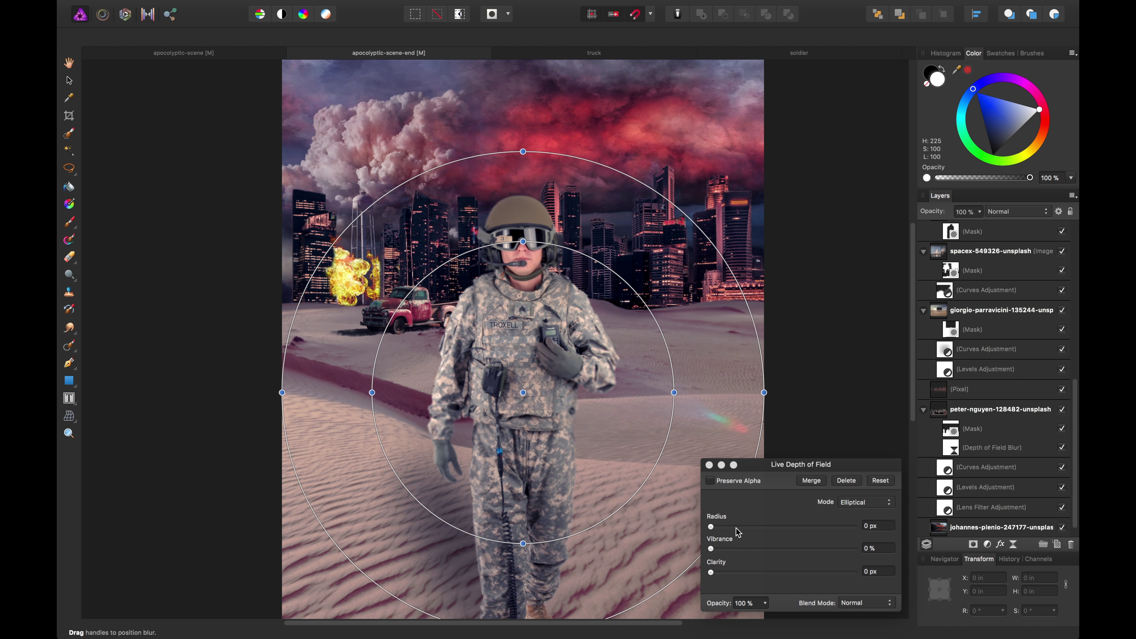
drag(737, 528, 781, 528)
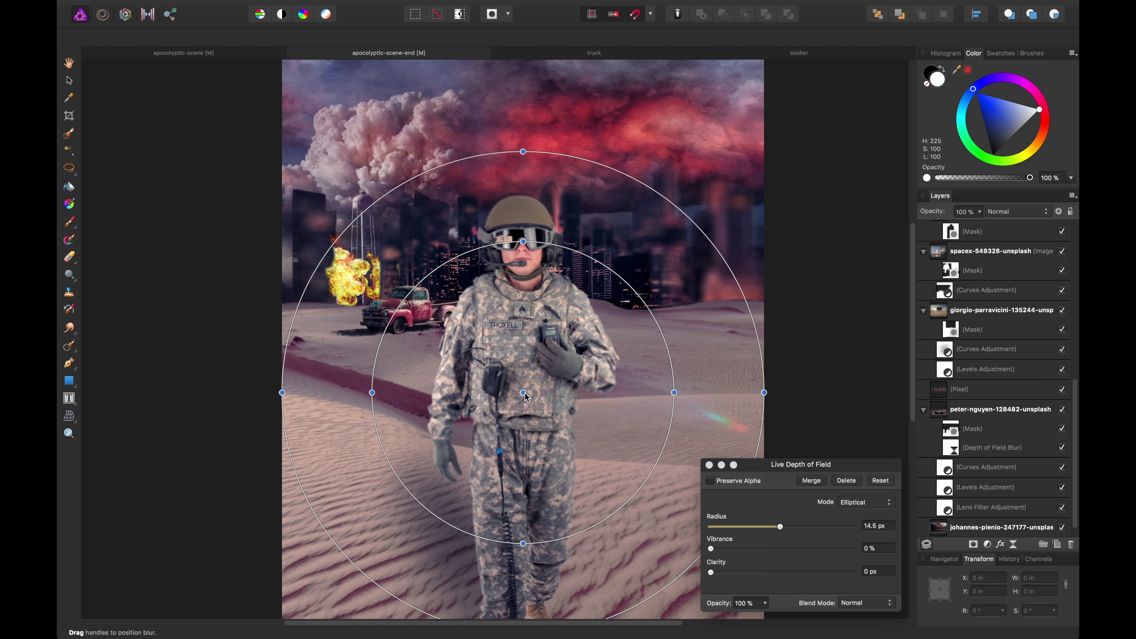
drag(523, 392, 523, 244)
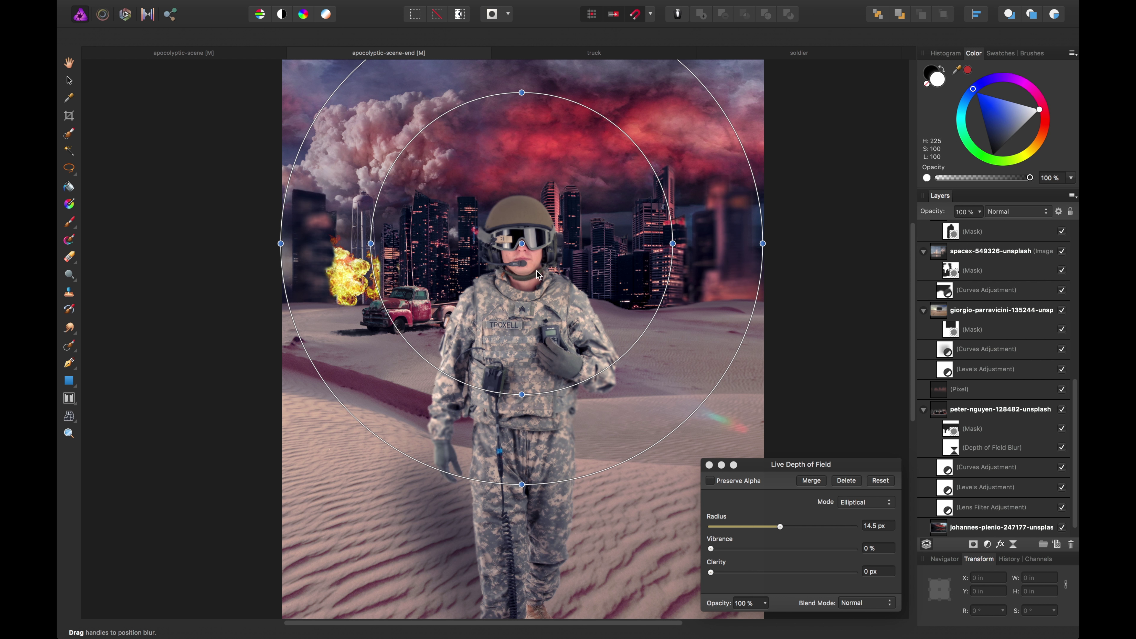
mouse_move(523, 486)
mouse_down()
mouse_move(515, 465)
mouse_move(518, 487)
mouse_up()
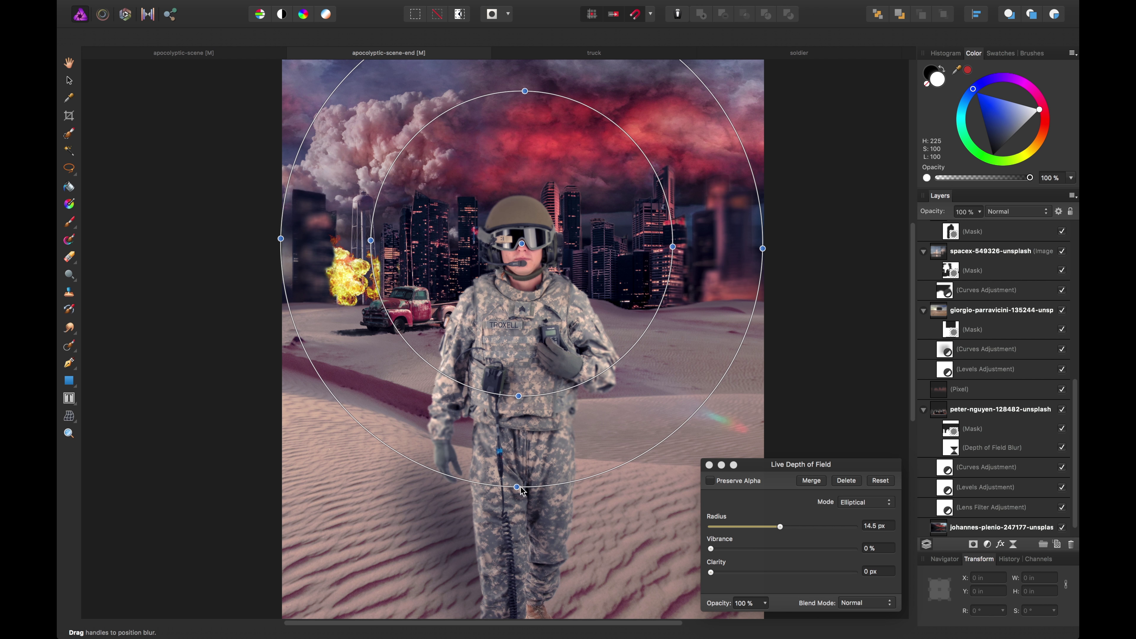
drag(519, 397, 518, 337)
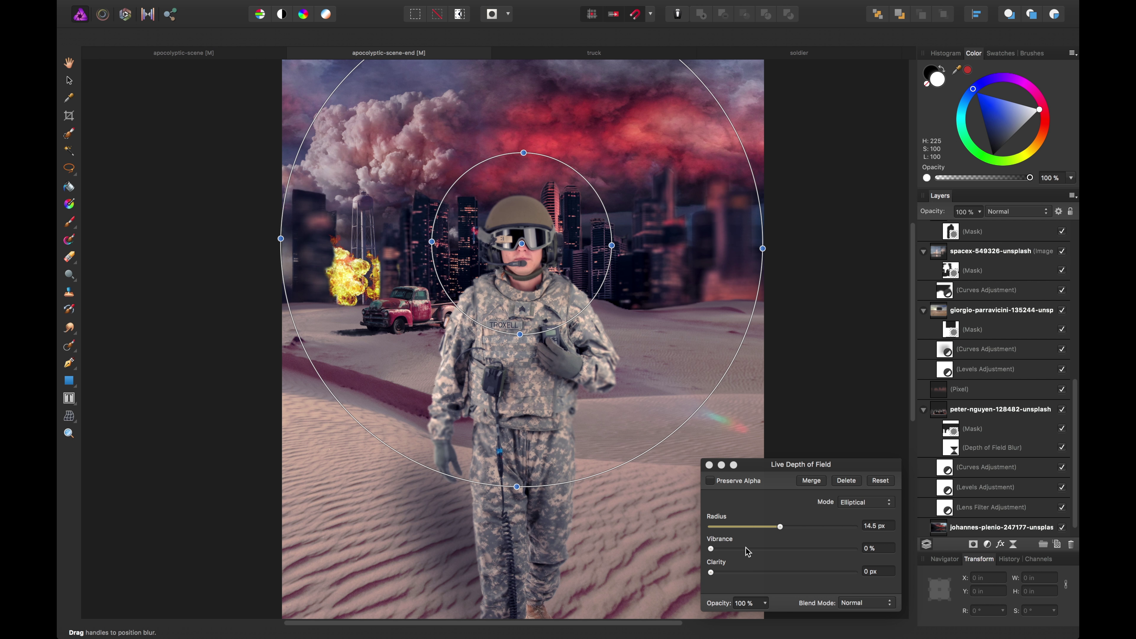
Set the depth-of-field vibrance to 29% and clarity to 0.6 px with Preserve Alpha on.
drag(746, 548, 753, 549)
click(732, 573)
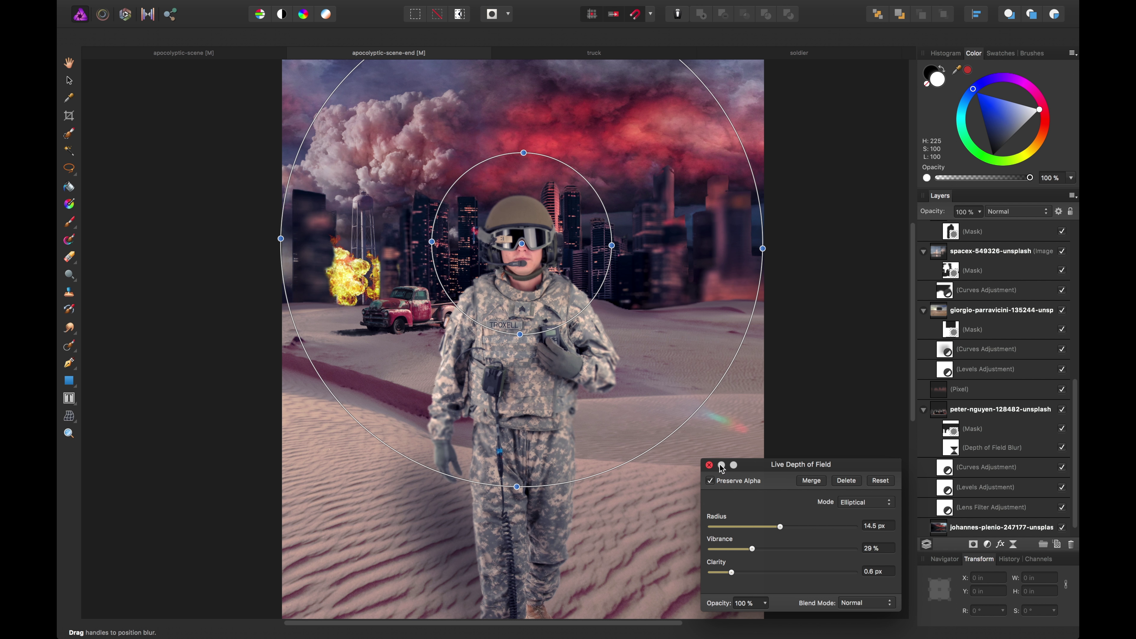
click(709, 465)
Paint across the skyline with a black 509.4 px soft brush at 37% opacity to reduce the depth-of-field blur.
key(b)
key(x)
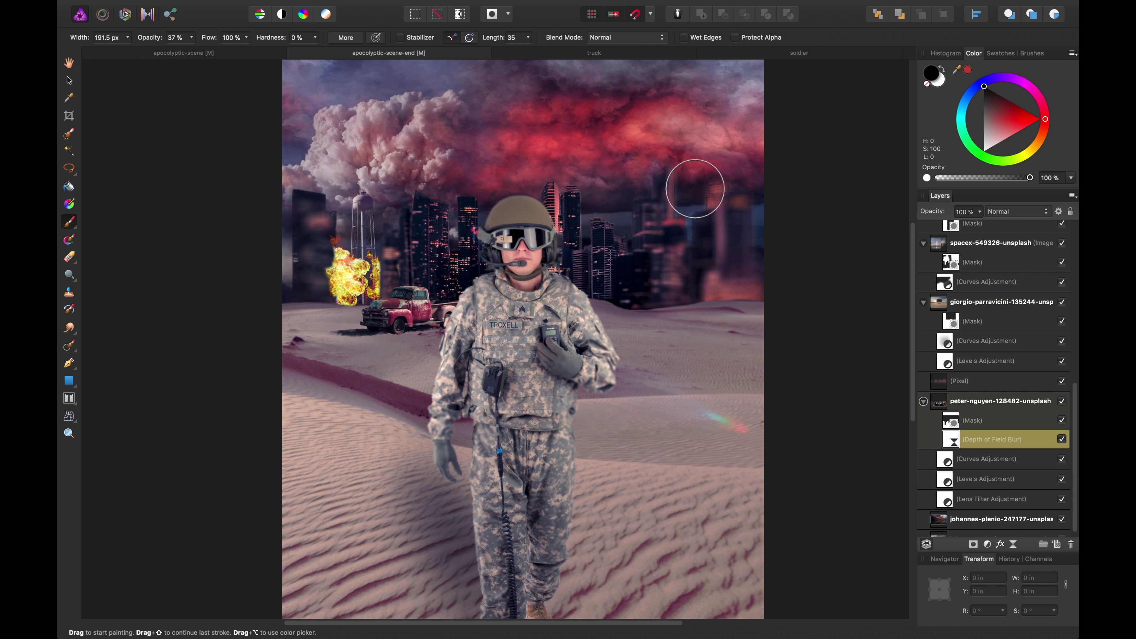
key(])
key(])
key(])
key(])
key(])
key(])
key(])
key(])
key(])
key(])
key(])
key(])
key(])
key(])
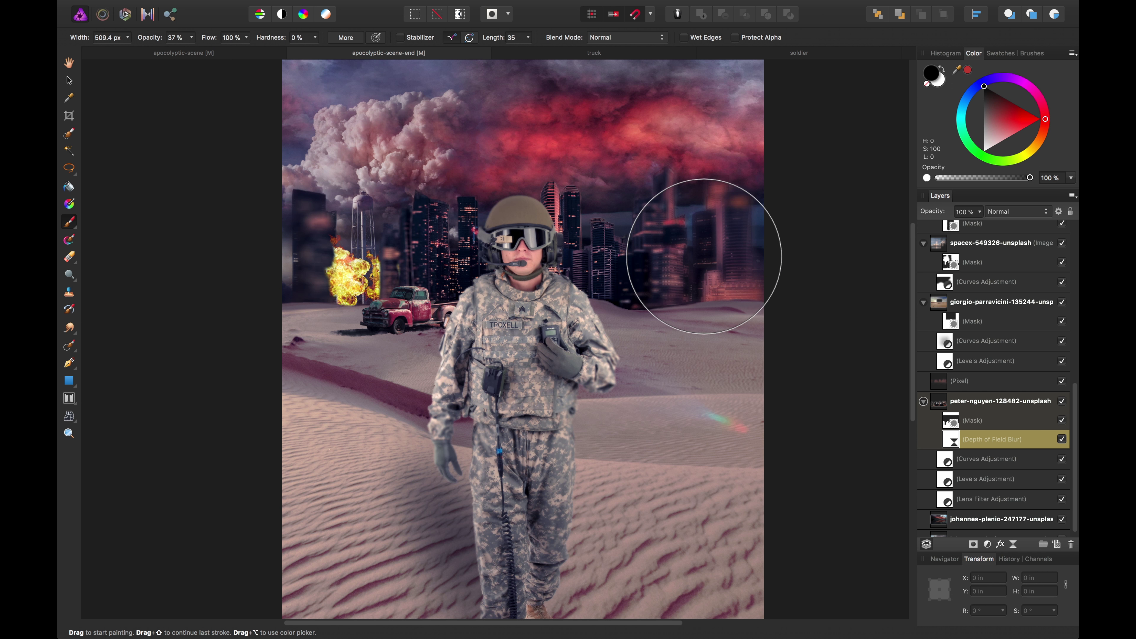
drag(700, 253, 215, 307)
Paint black on the soldier's mask with a 52.5 px soft brush at 37% opacity to blend the boots' lower edges into the sand.
click(69, 80)
scroll(586, 413, down, 5)
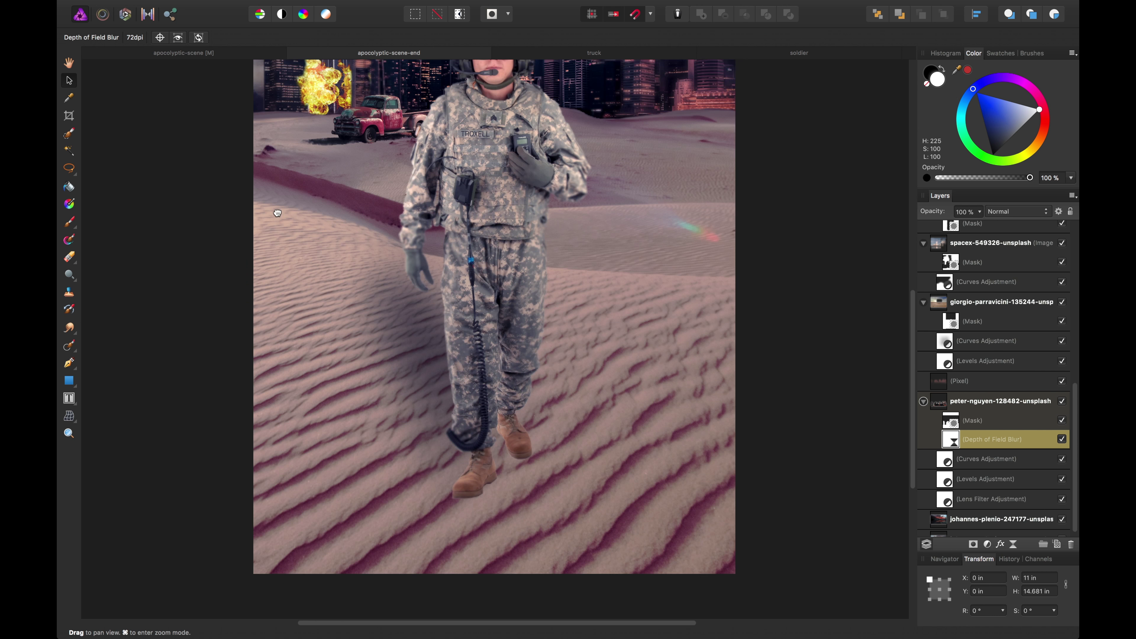
click(577, 476)
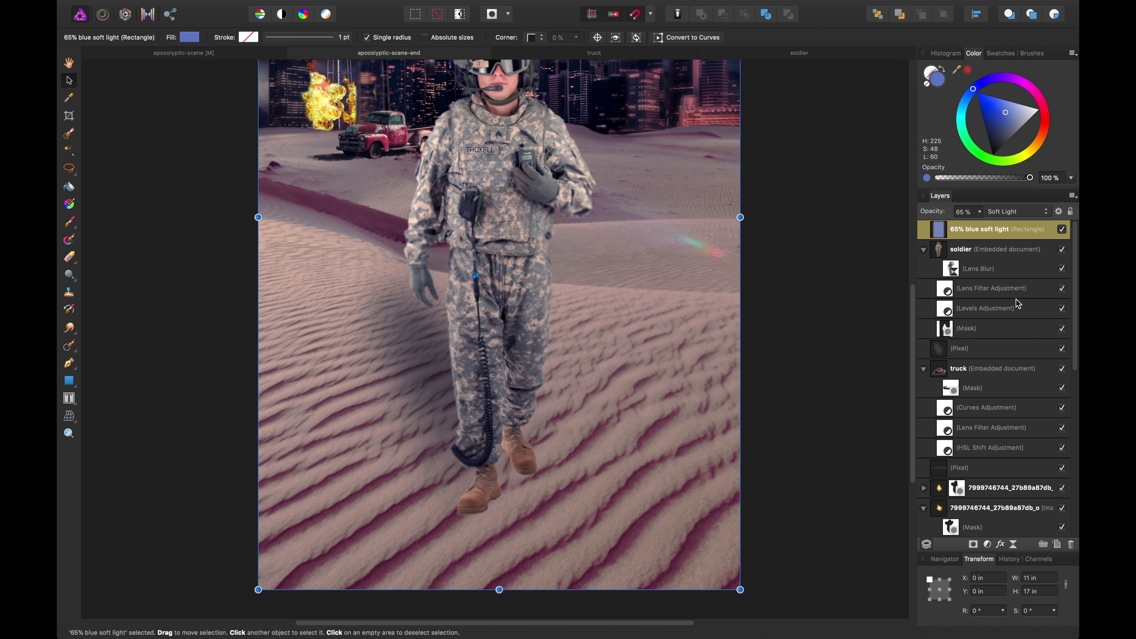
click(940, 253)
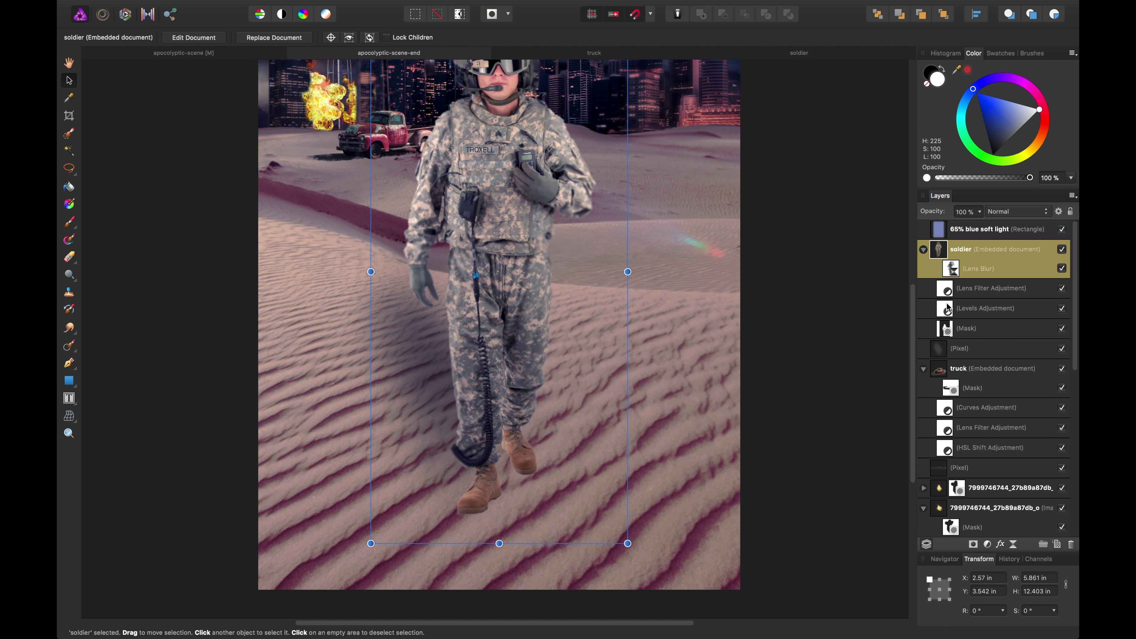
click(948, 329)
key(b)
key(x)
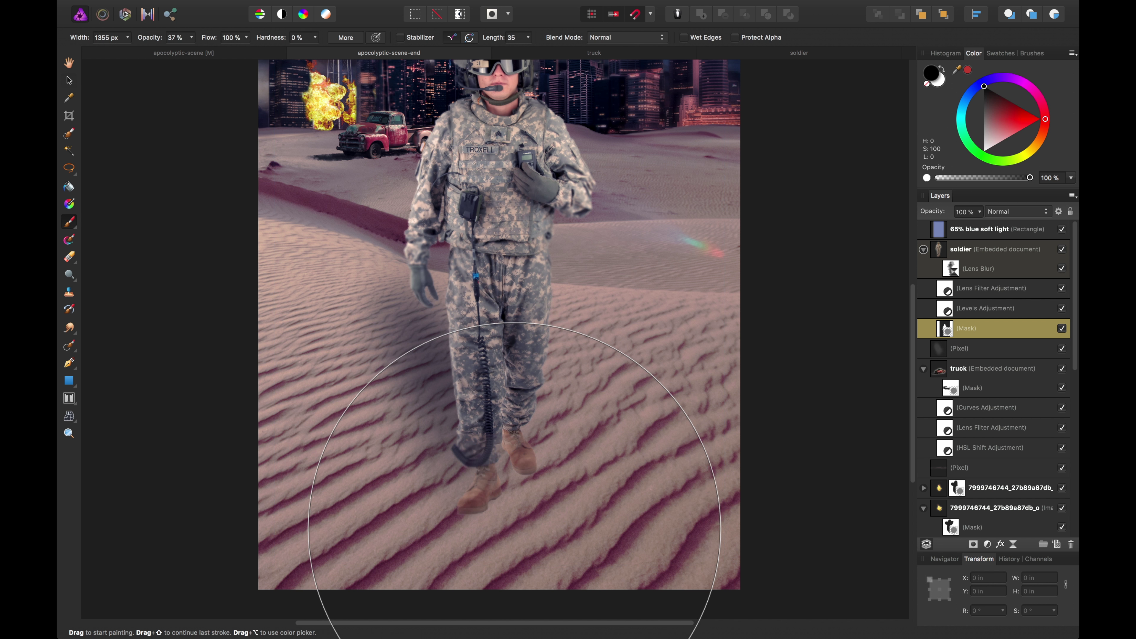
key(bracketleft)
key(bracketleft)
key(bracketleft)
key(bracketleft)
key(bracketleft)
key(bracketleft)
key(bracketleft)
key(bracketleft)
key(bracketleft)
key(bracketleft)
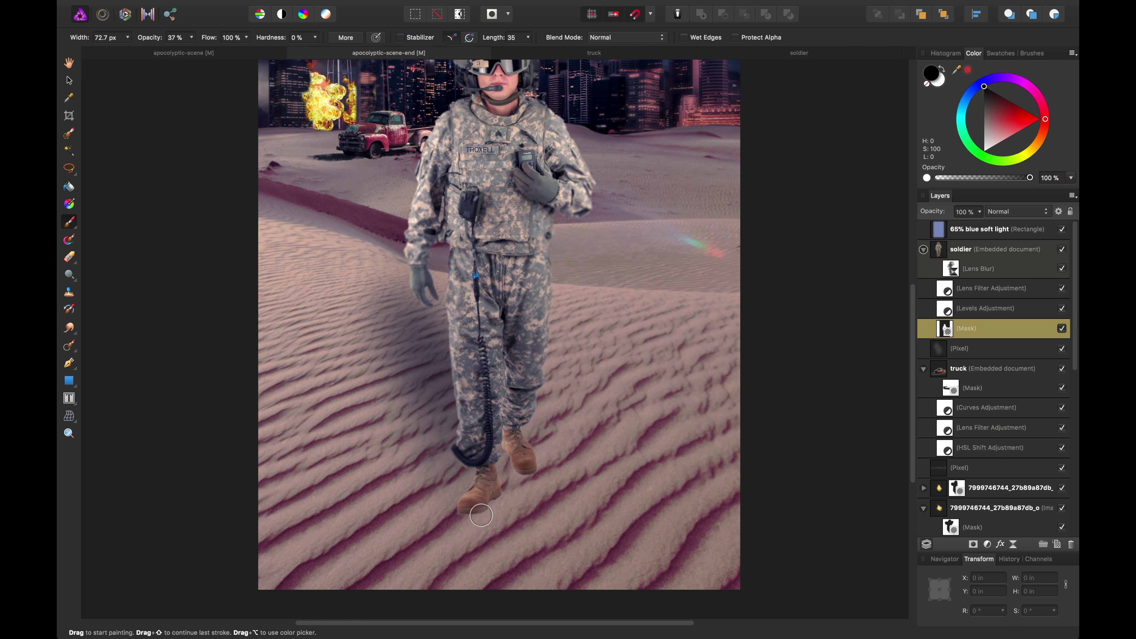
key(bracketleft)
key(bracketleft)
mouse_move(522, 481)
mouse_down()
mouse_move(545, 473)
mouse_move(521, 477)
mouse_up()
key(space)
drag(592, 474, 615, 534)
mouse_move(617, 443)
mouse_down()
mouse_move(624, 485)
mouse_move(624, 383)
mouse_up()
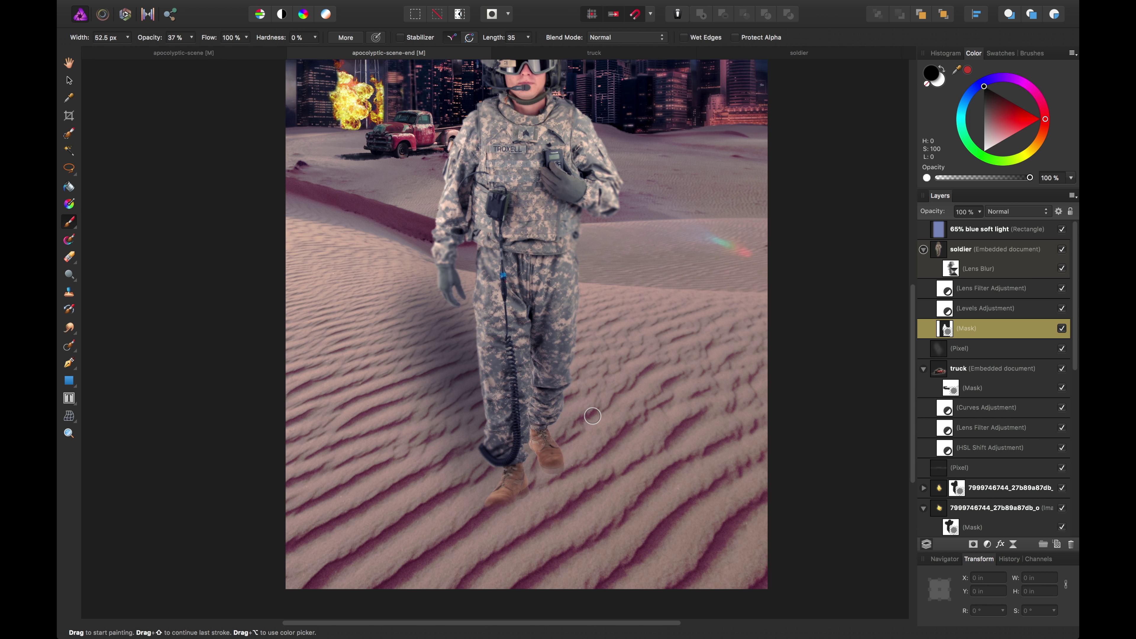
Save the composite and compare it with the apocolyptic-scene document.
key(super+s)
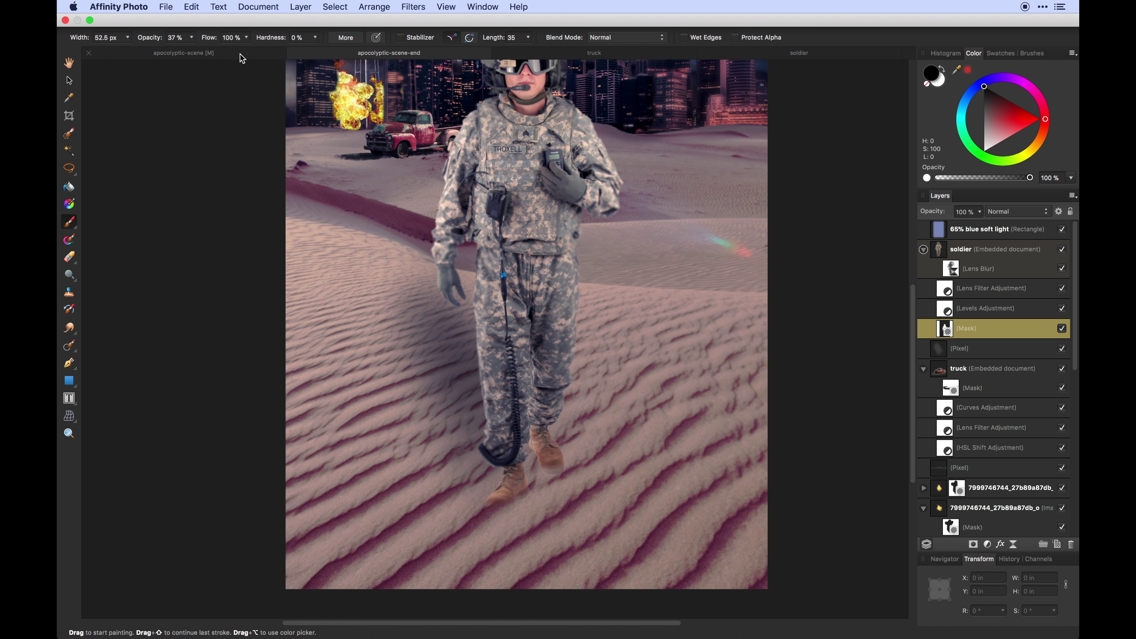
click(242, 56)
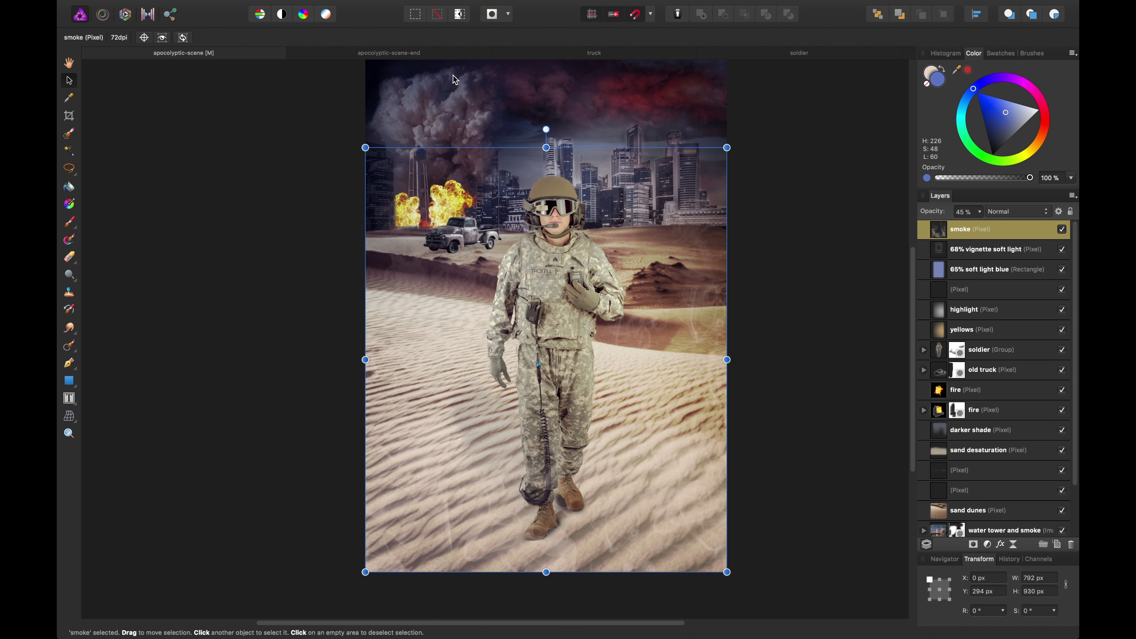
click(441, 56)
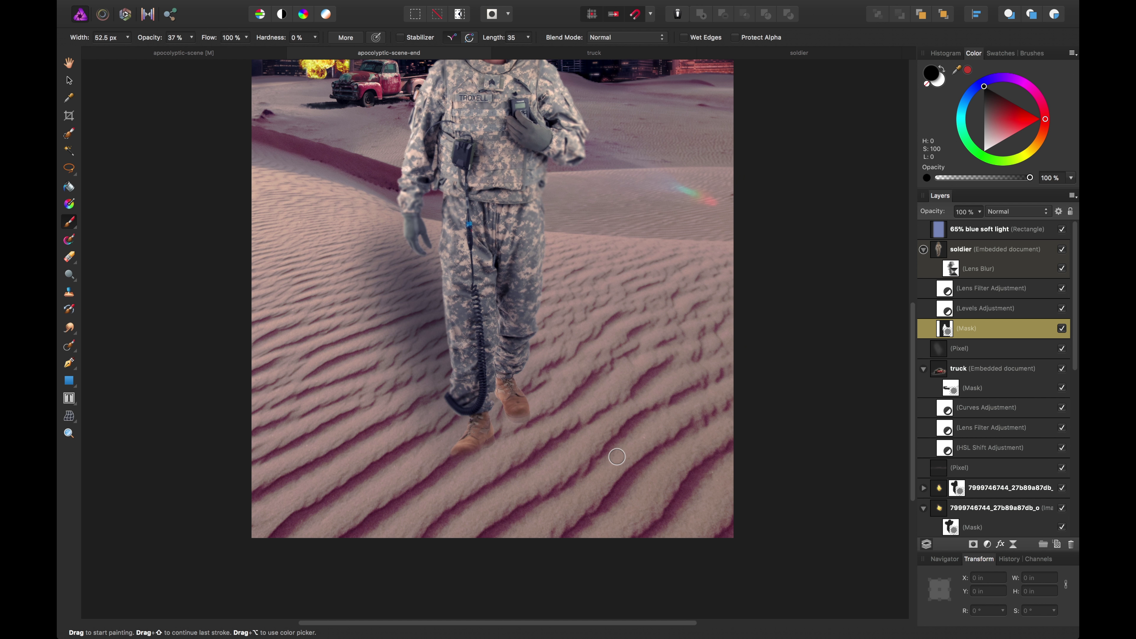
Collapse the truck and peter-nguyen-128482-unsplash layers.
key(v)
click(617, 452)
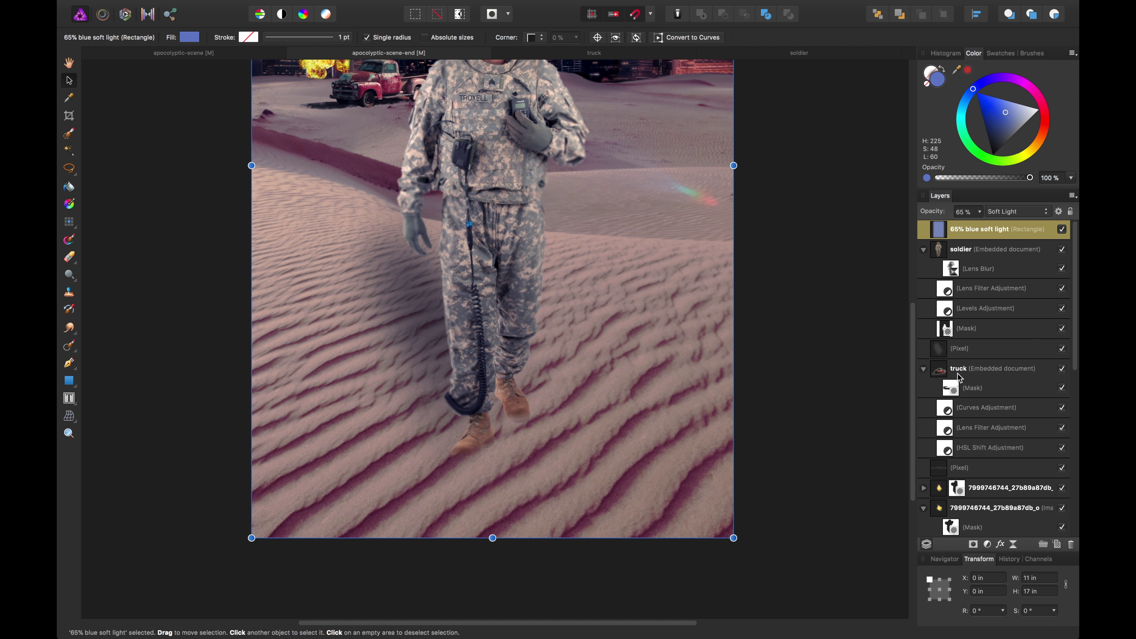
click(925, 370)
scroll(929, 394, down, 5)
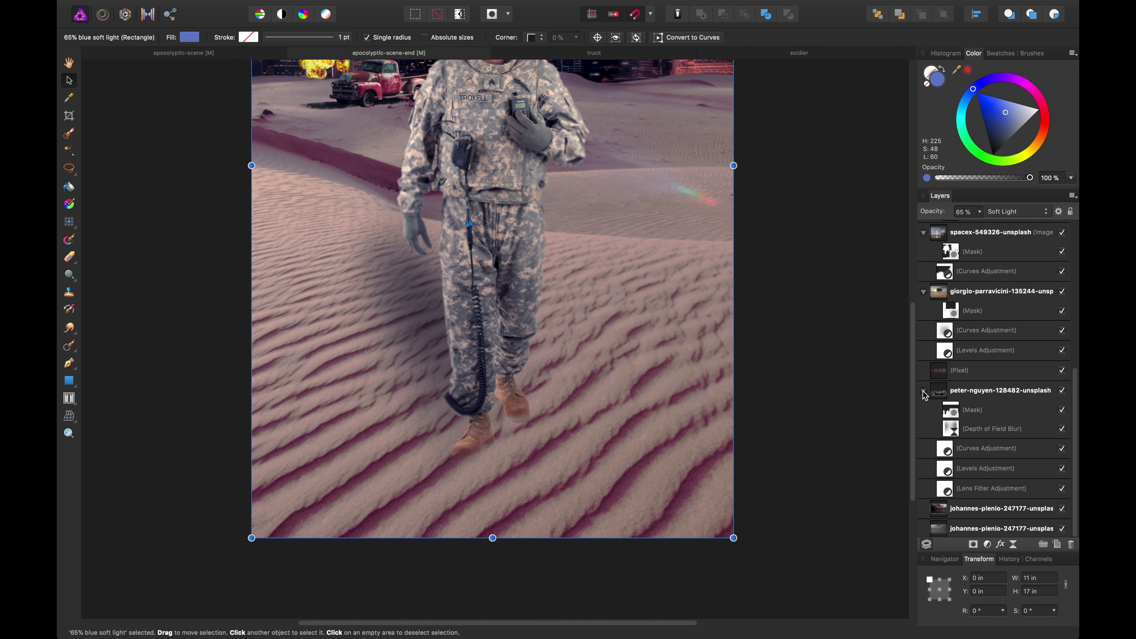
click(925, 392)
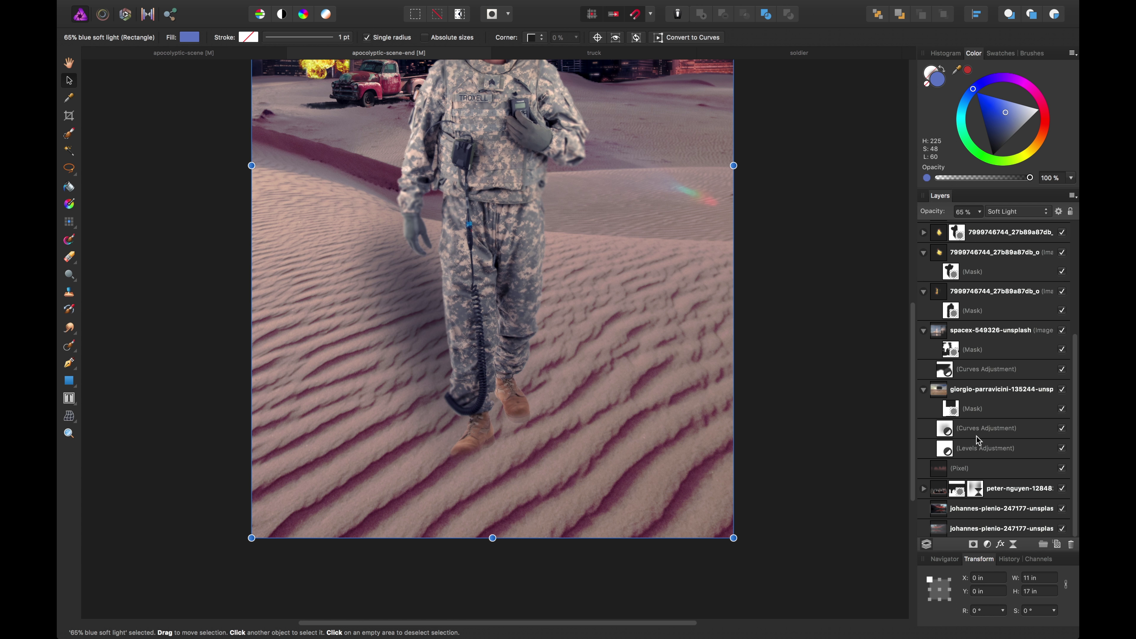
Select the giorgio-parravicini dunes layer and enlarge the Smudge Brush to 598.9 px.
click(939, 394)
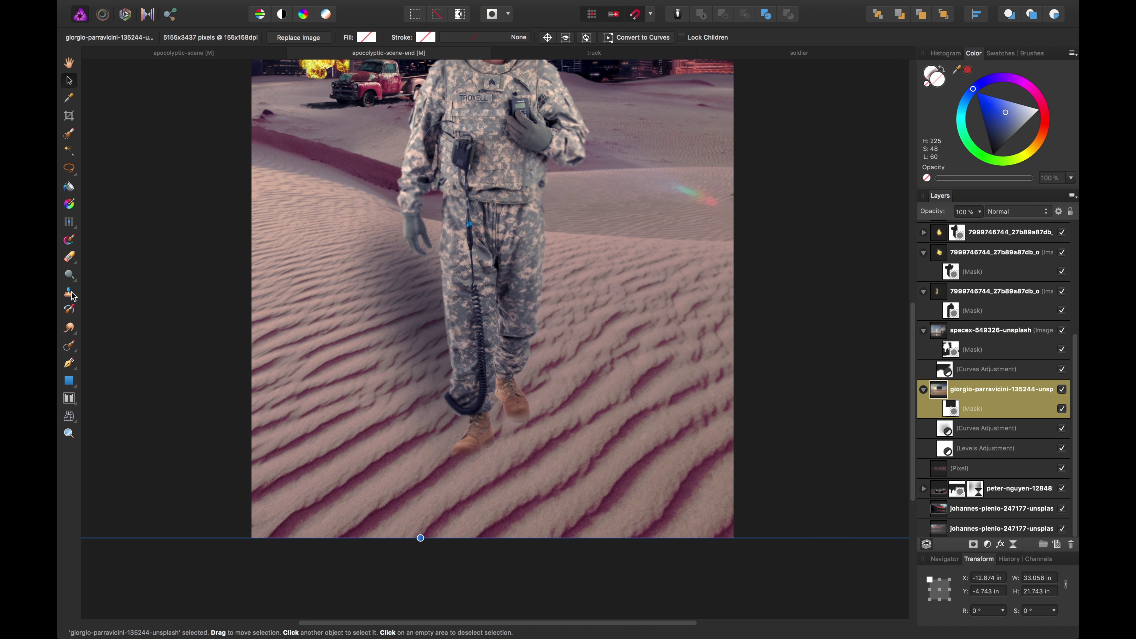
click(70, 328)
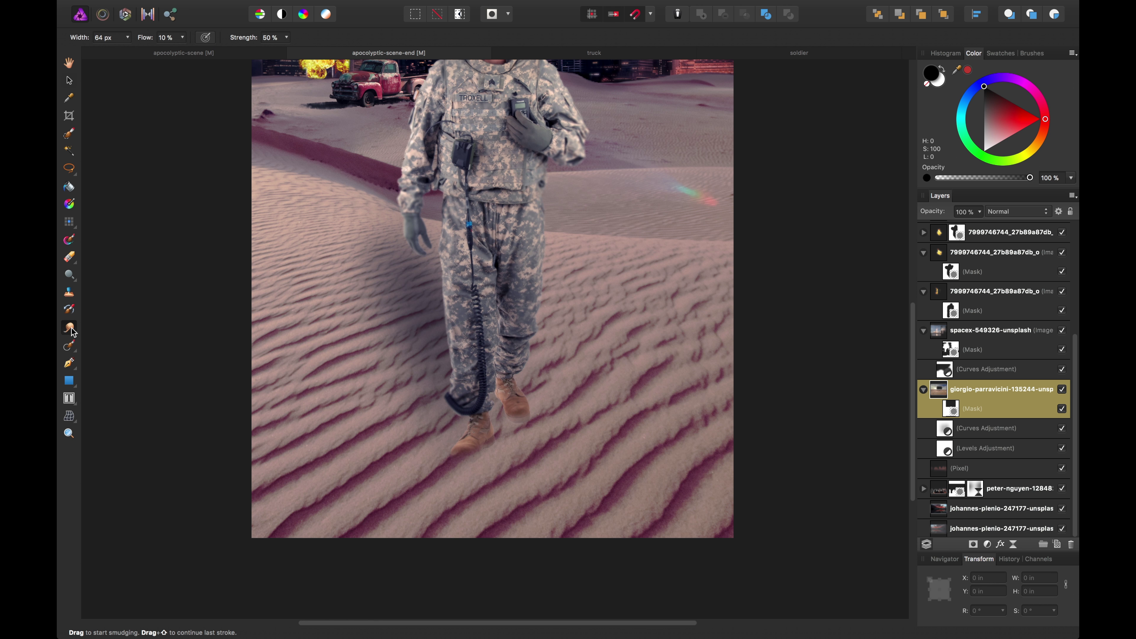
key(bracketright)
key(bracketright)
key(bracketright)
key(bracketright)
key(bracketright)
key(bracketright)
key(bracketright)
key(bracketright)
key(bracketright)
key(bracketright)
key(bracketright)
key(bracketright)
key(bracketright)
key(bracketright)
key(bracketright)
key(bracketright)
Try smudging the foreground sand on the original dunes layer at 10% flow and 50% strength.
mouse_move(552, 419)
mouse_down()
mouse_move(568, 425)
mouse_move(430, 435)
mouse_move(475, 405)
mouse_move(329, 418)
mouse_move(581, 636)
mouse_up()
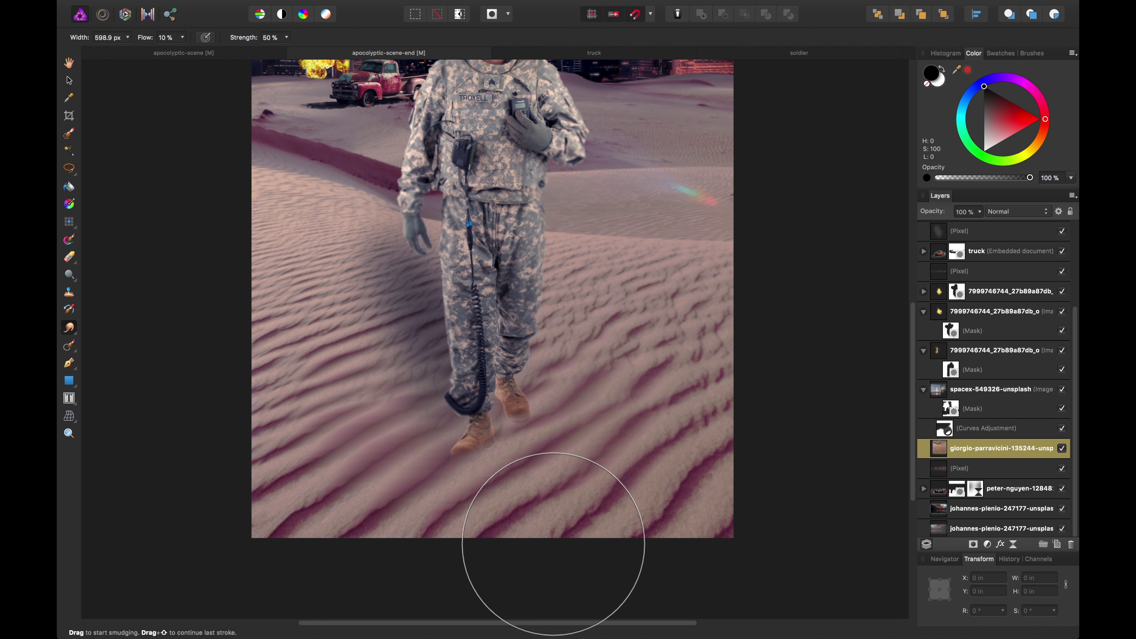
key(super+z)
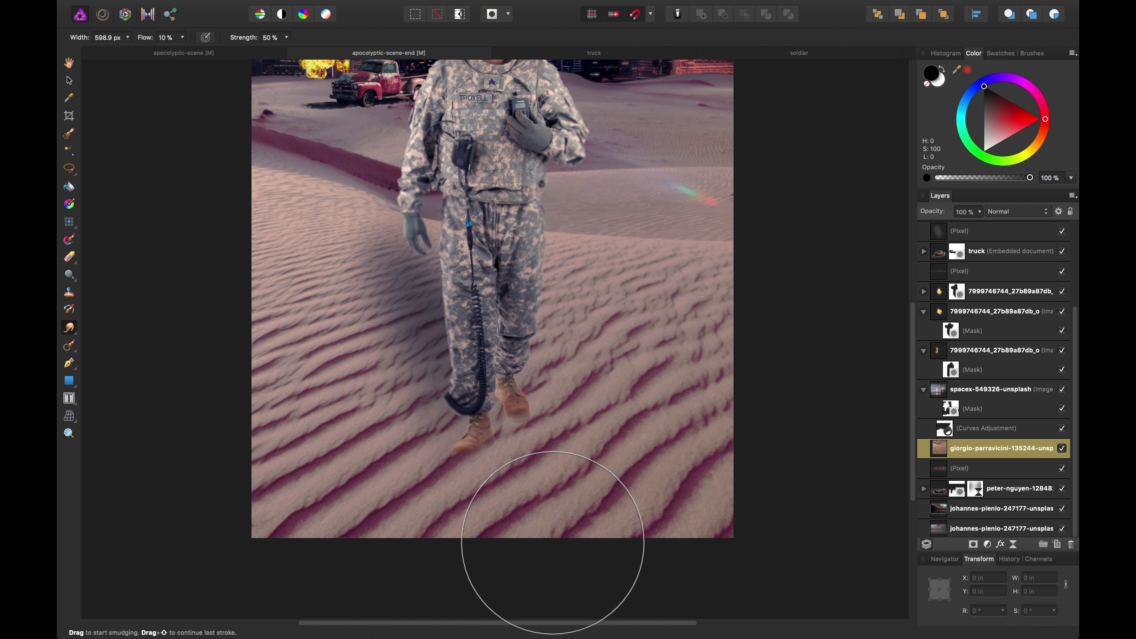
key(super+z)
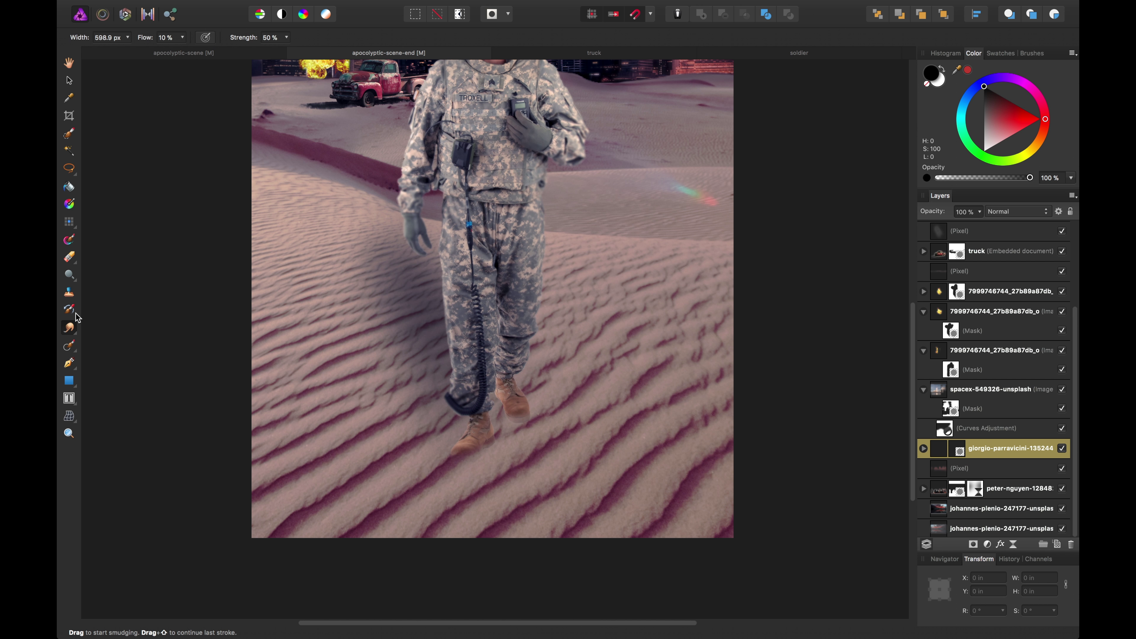
Duplicate the dunes layer and smooth the copy's sand with the Median Brush, enlarging it from 64 px to 297.8 px.
key(super+z)
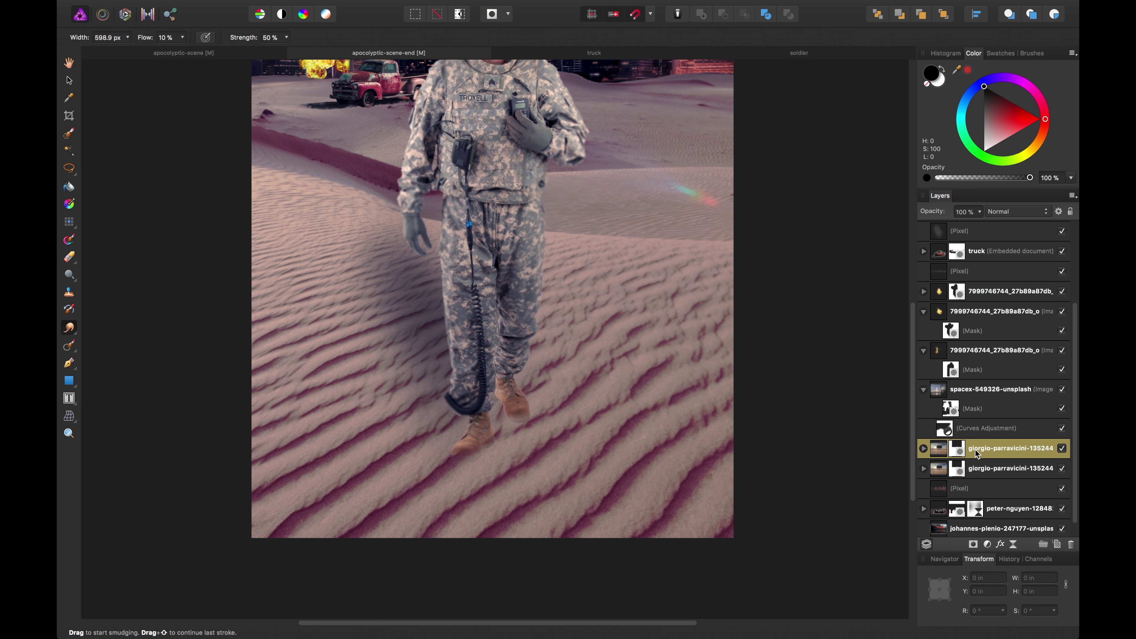
click(72, 334)
click(97, 360)
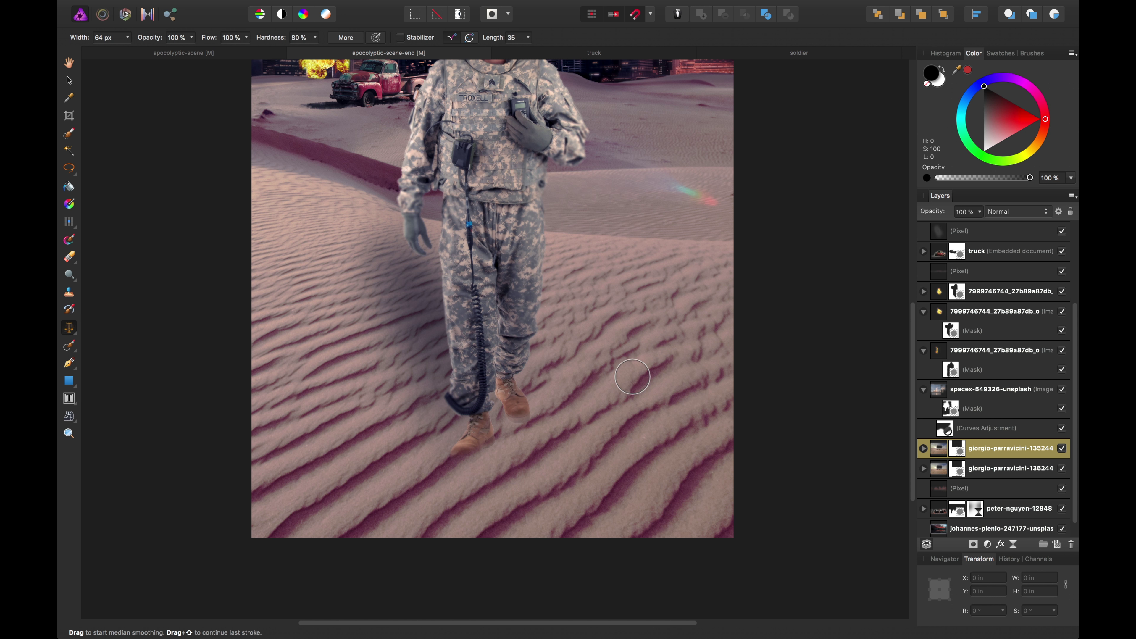
mouse_move(656, 396)
mouse_down()
mouse_move(559, 377)
mouse_move(681, 382)
mouse_up()
key(bracketright)
key(bracketright)
key(bracketright)
key(bracketright)
key(bracketright)
key(bracketright)
key(bracketright)
key(bracketright)
key(bracketright)
key(bracketright)
key(bracketright)
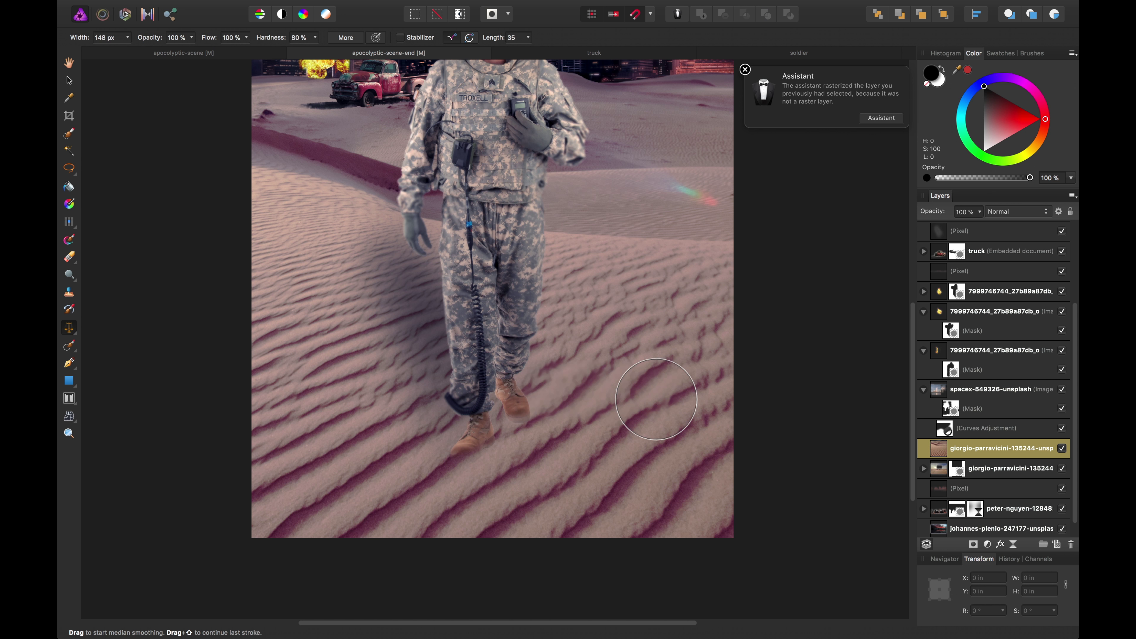
Smudge the foreground sand around the soldier's boots on the dunes copy with a 598.9 px Smudge Brush at 10% flow and 50% strength.
click(69, 328)
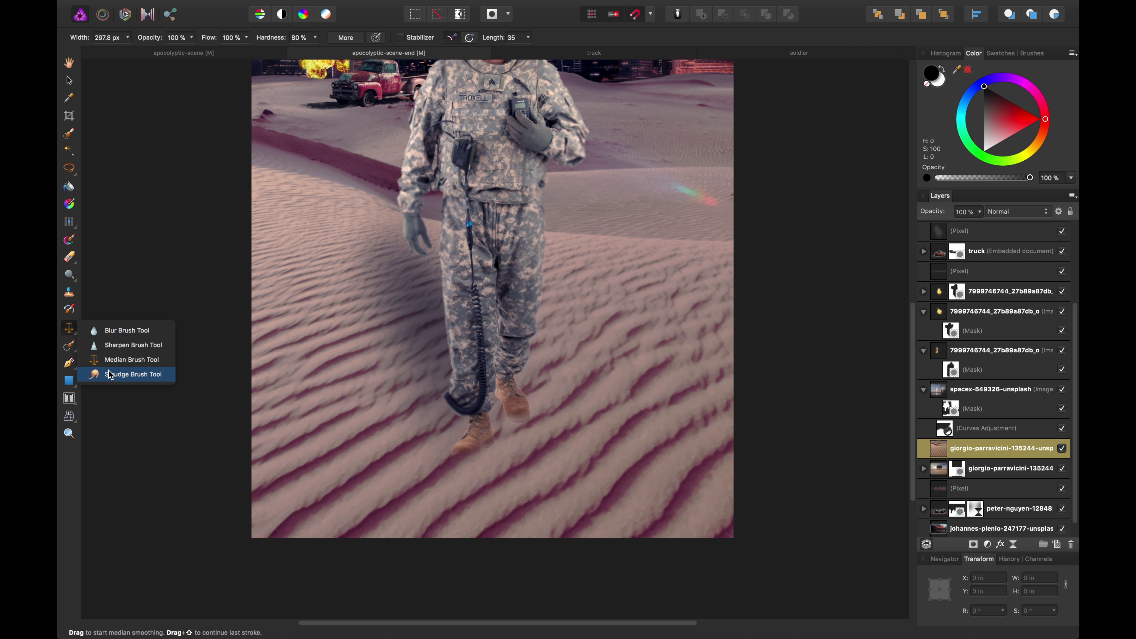
click(101, 378)
mouse_move(583, 433)
mouse_down()
mouse_move(289, 447)
mouse_move(675, 472)
mouse_move(723, 468)
mouse_move(299, 424)
mouse_move(745, 430)
mouse_move(609, 457)
mouse_move(315, 462)
mouse_move(766, 419)
mouse_move(279, 394)
mouse_move(469, 426)
mouse_move(710, 508)
mouse_up()
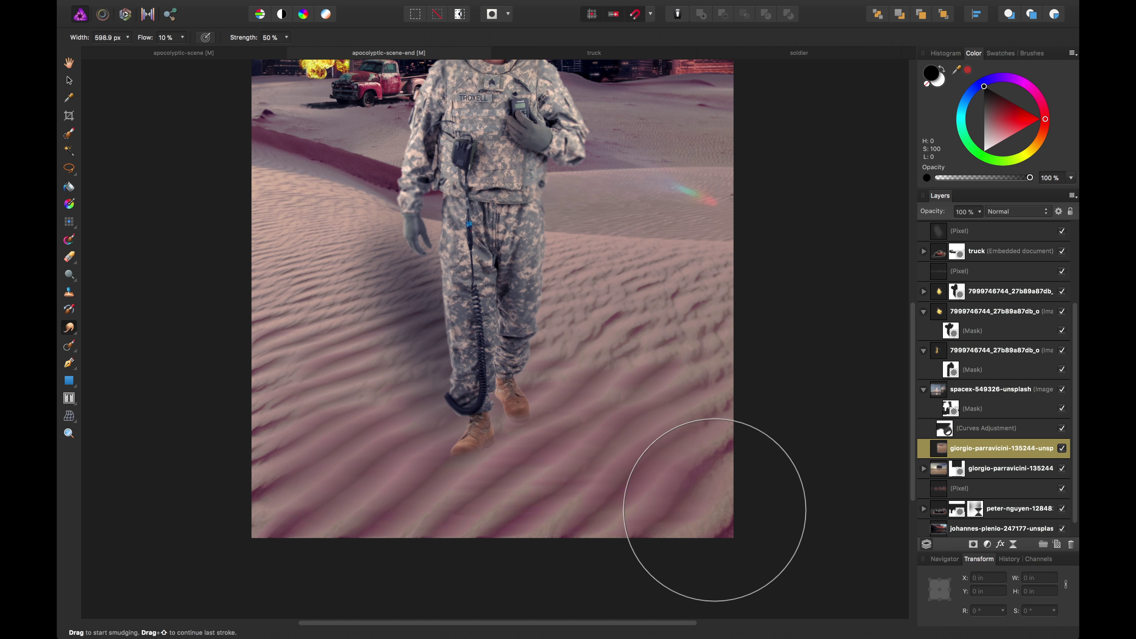
Add a live Gaussian Blur with a 6 px radius to the smudged dunes copy.
click(1013, 544)
click(998, 558)
drag(710, 579, 759, 581)
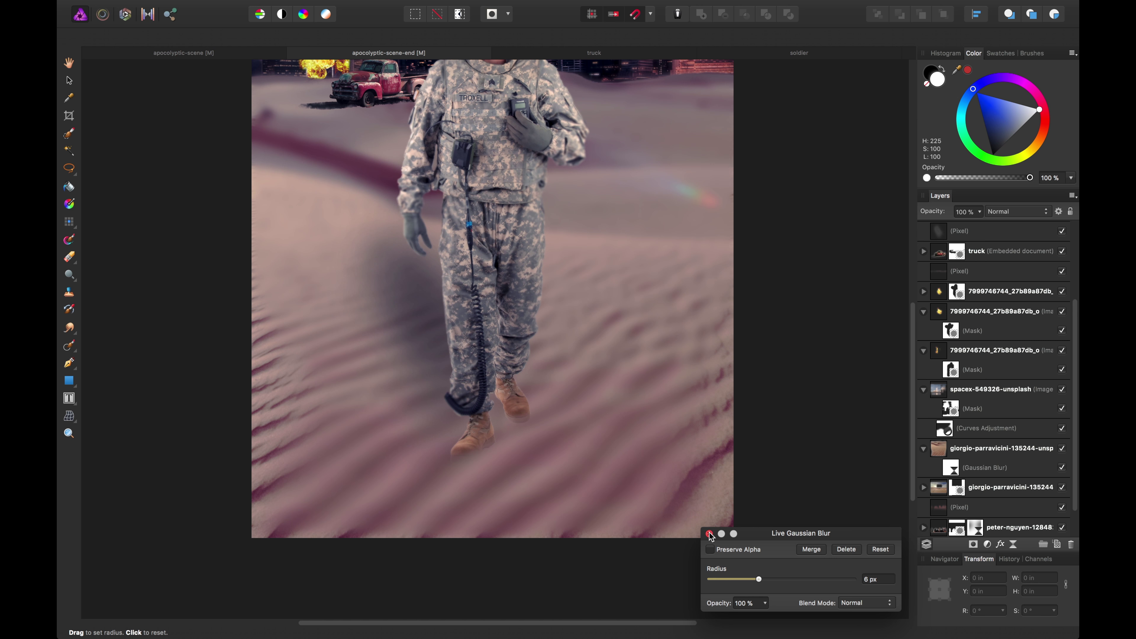
click(709, 534)
Set the blurred dunes copy's opacity to 80%.
click(997, 452)
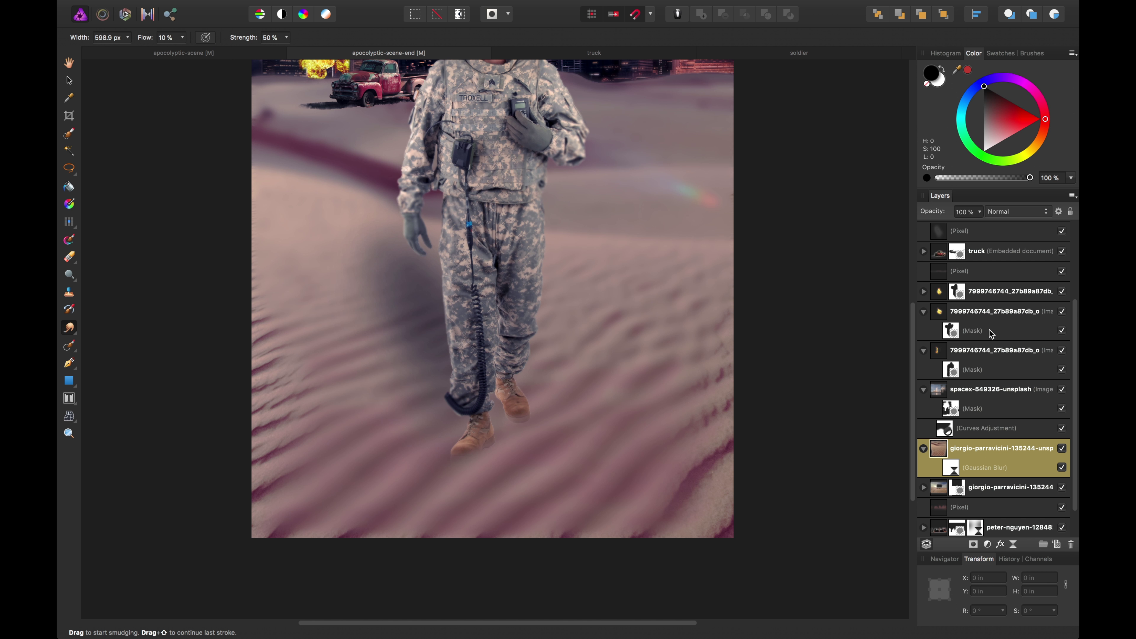
drag(978, 214, 913, 232)
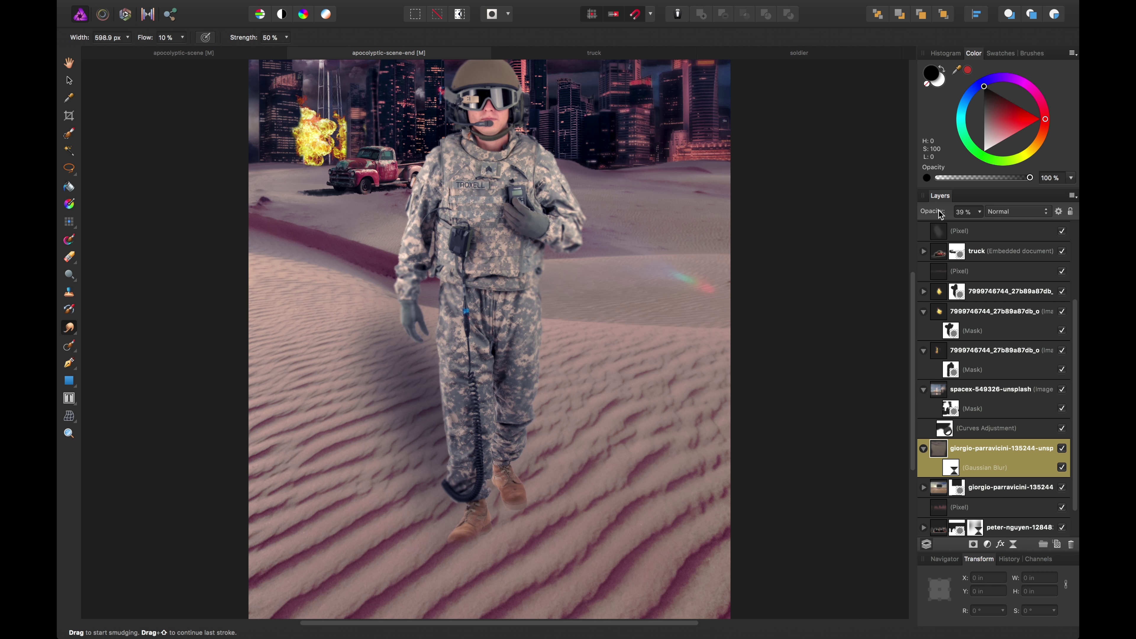
scroll(964, 211, up, 1)
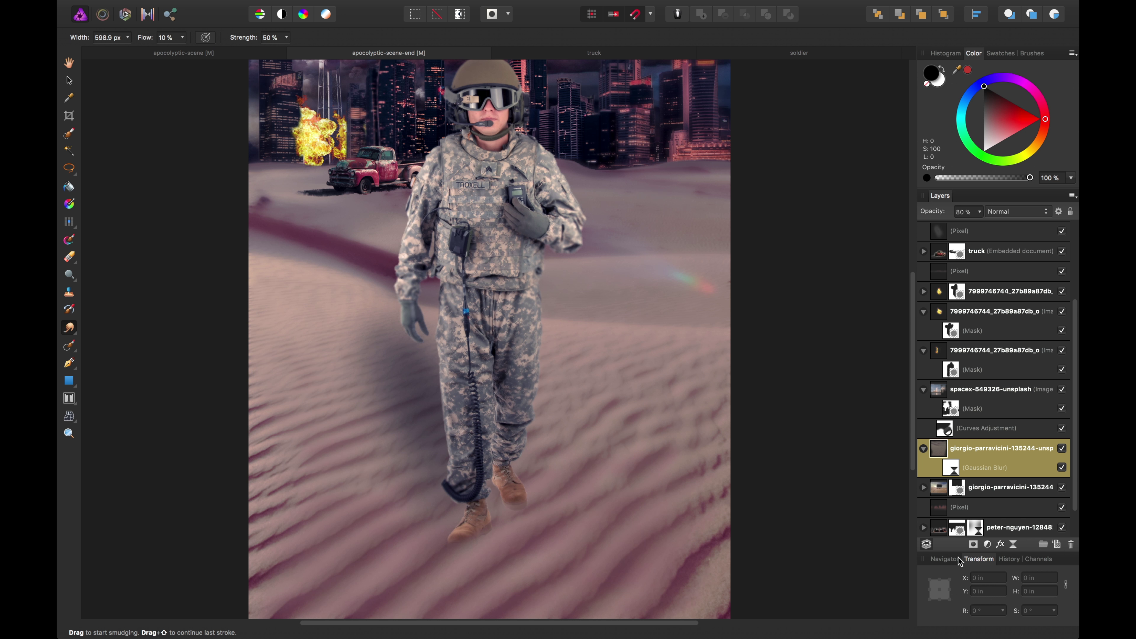
Mask the blurred dunes copy and paint black over the distant dunes with a 1307.3 px soft brush at 81% opacity.
click(973, 545)
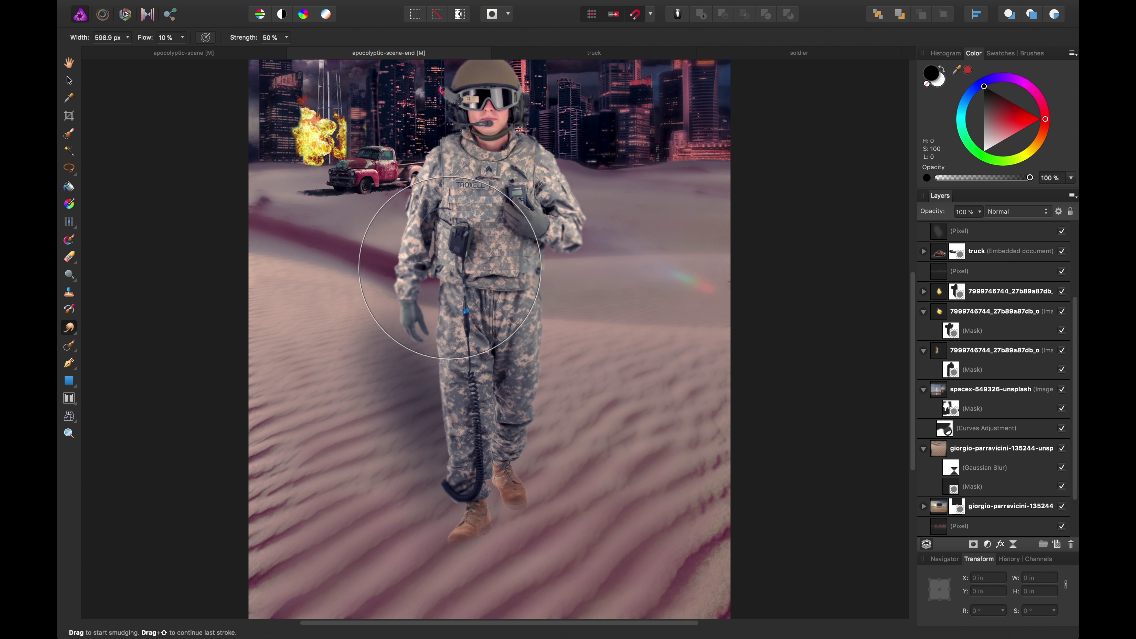
key(b)
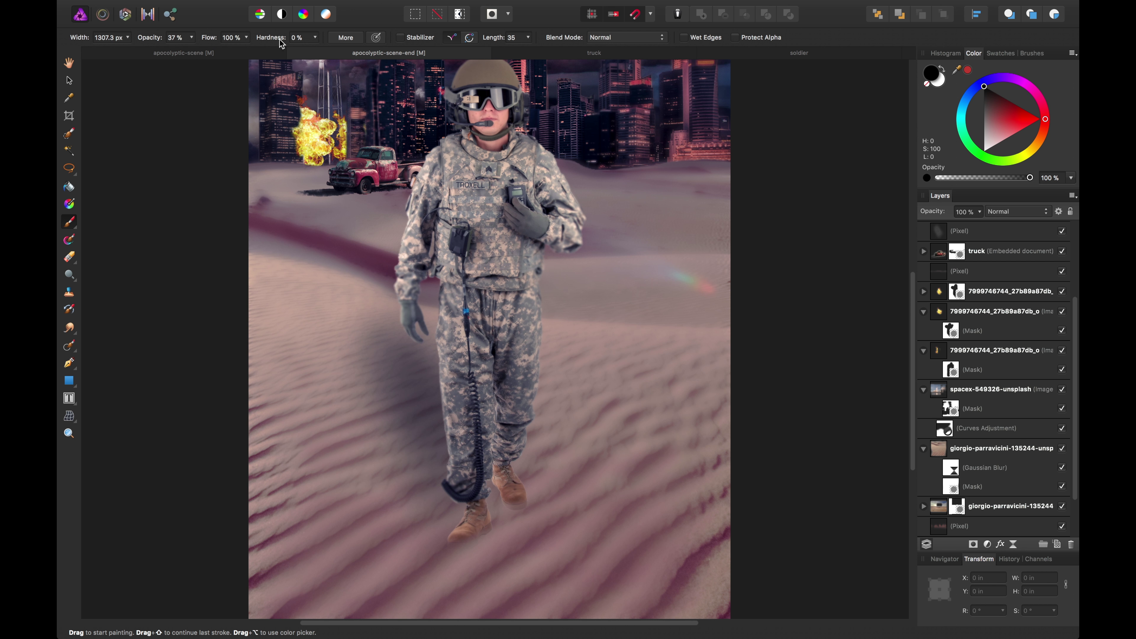
drag(157, 38, 181, 38)
mouse_move(260, 181)
mouse_down()
mouse_move(624, 173)
mouse_move(376, 190)
mouse_up()
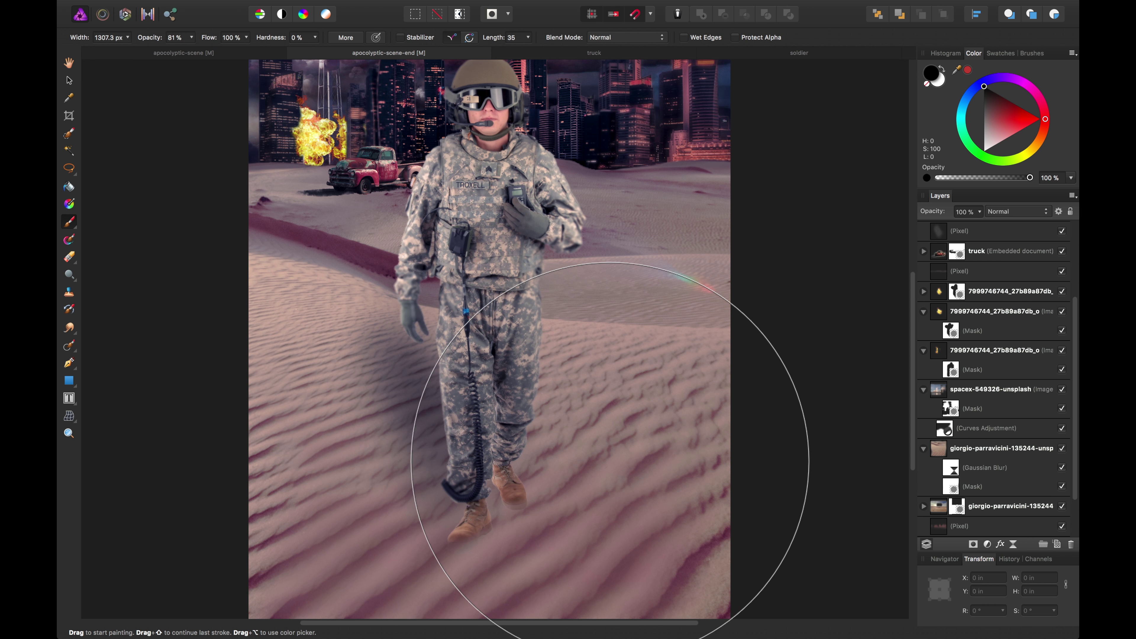
Undo the strong mask stroke over the foreground sand and repaint it lightly at 41% brush opacity.
mouse_move(611, 464)
mouse_down()
mouse_move(200, 511)
mouse_move(264, 505)
mouse_up()
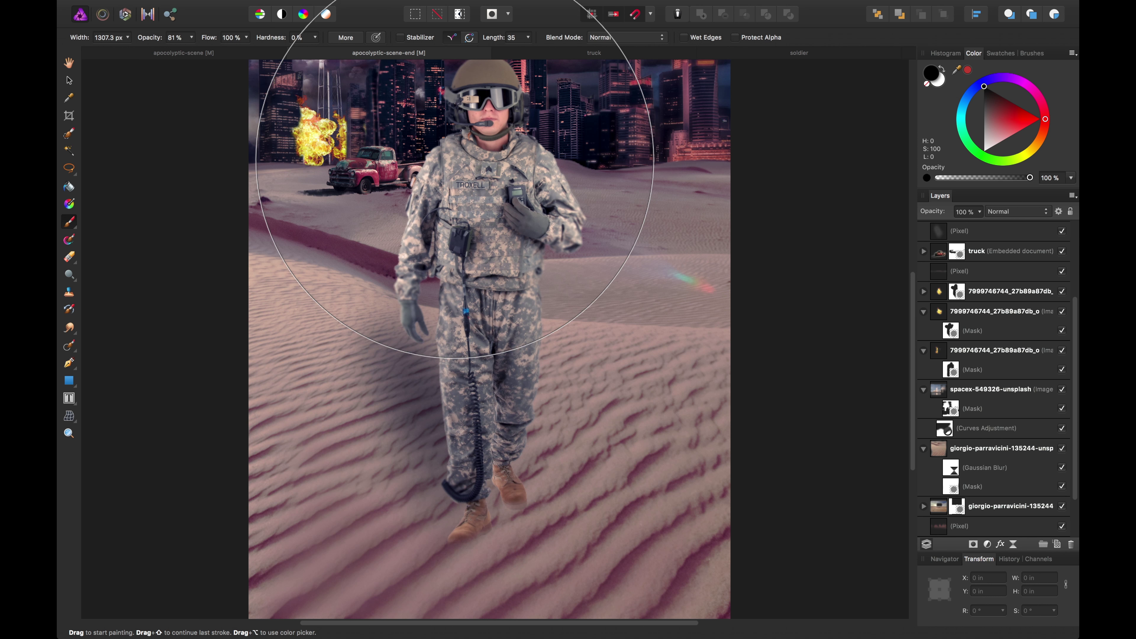
key(super+z)
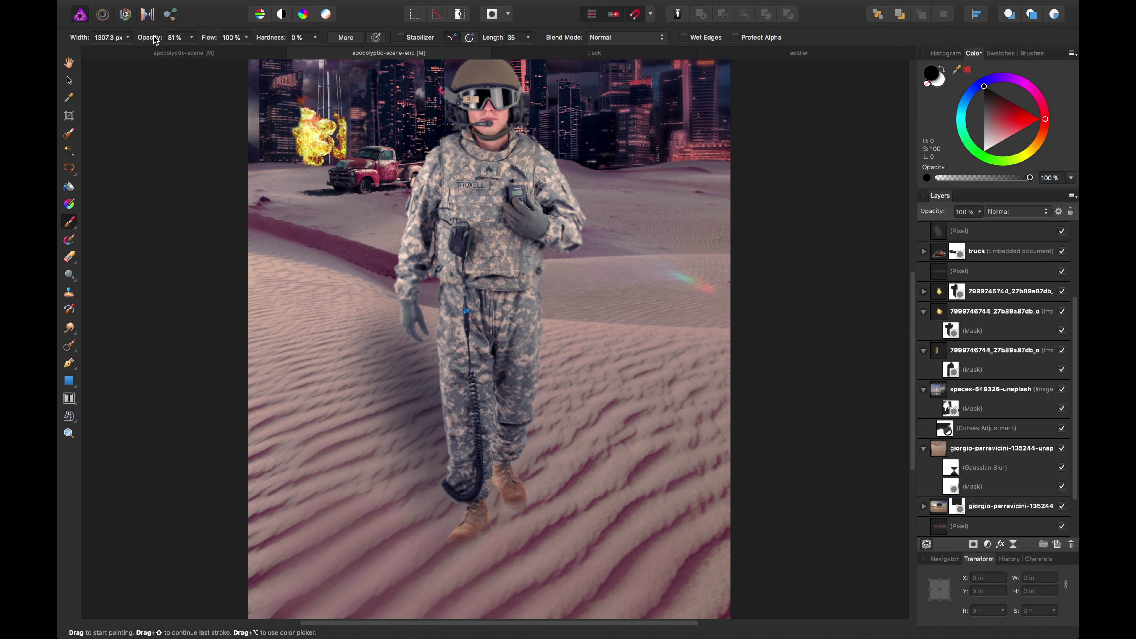
drag(154, 38, 132, 39)
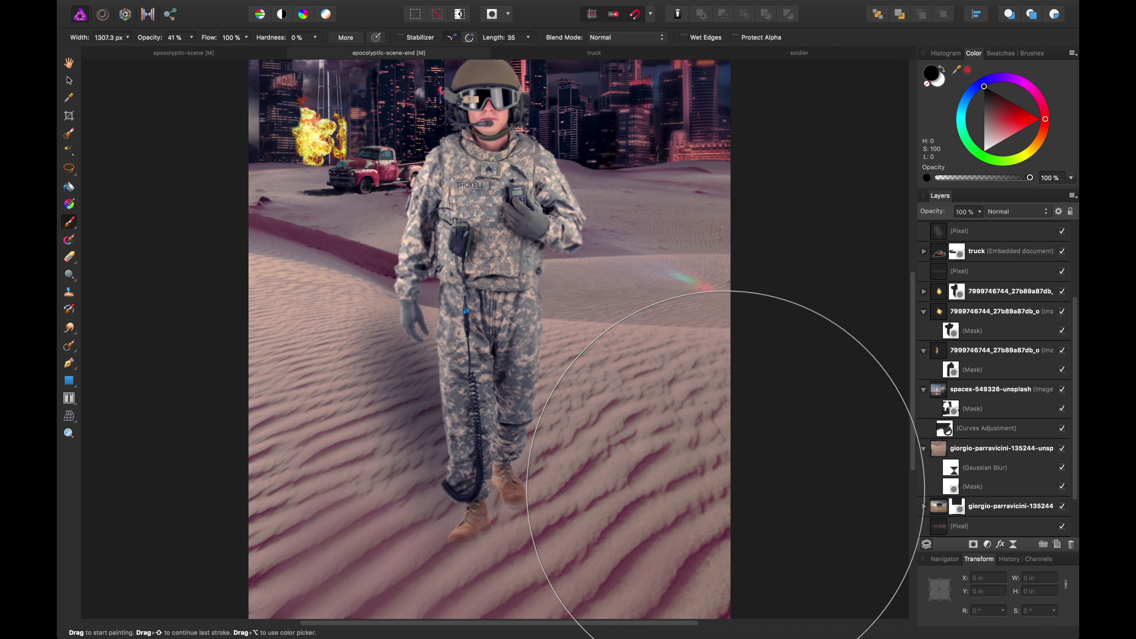
key(v)
Examine the whole composite and how the soldier's boots sit in the softened sand.
drag(641, 345, 648, 268)
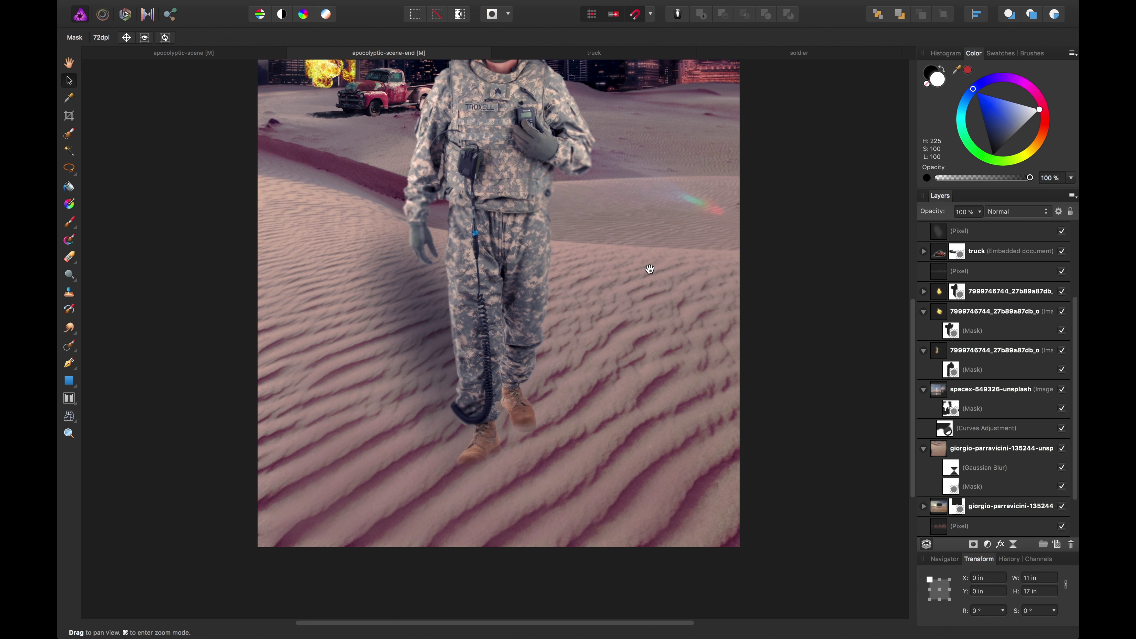
key(super+minus)
key(super+minus)
key(super+minus)
key(super+minus)
key(super+plus)
key(super+plus)
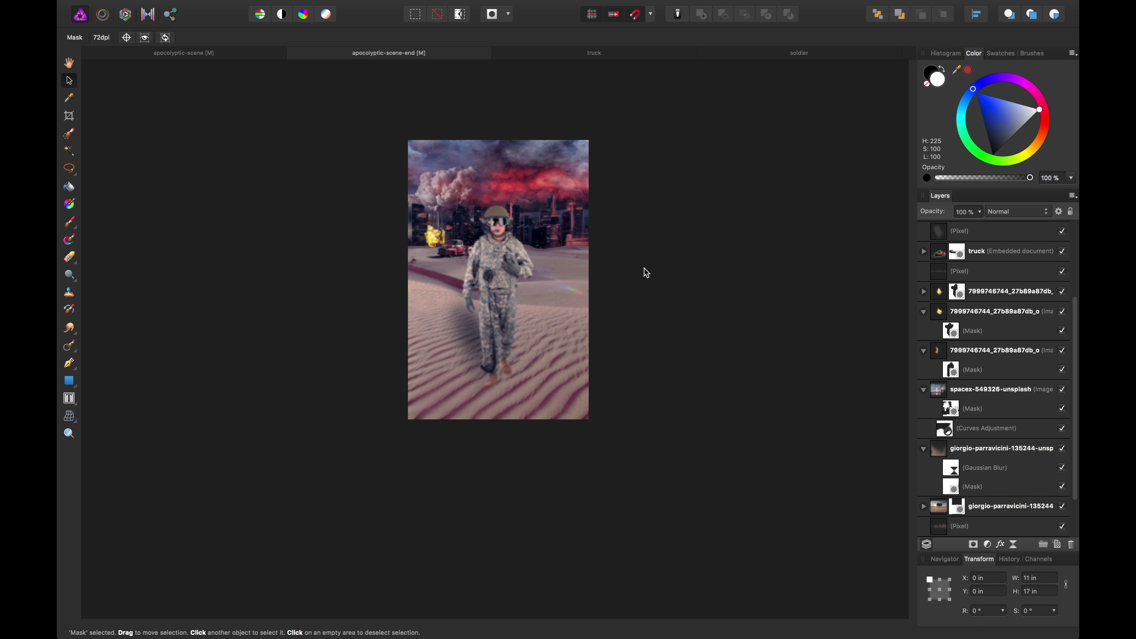
key(space)
drag(736, 244, 738, 251)
key(super+plus)
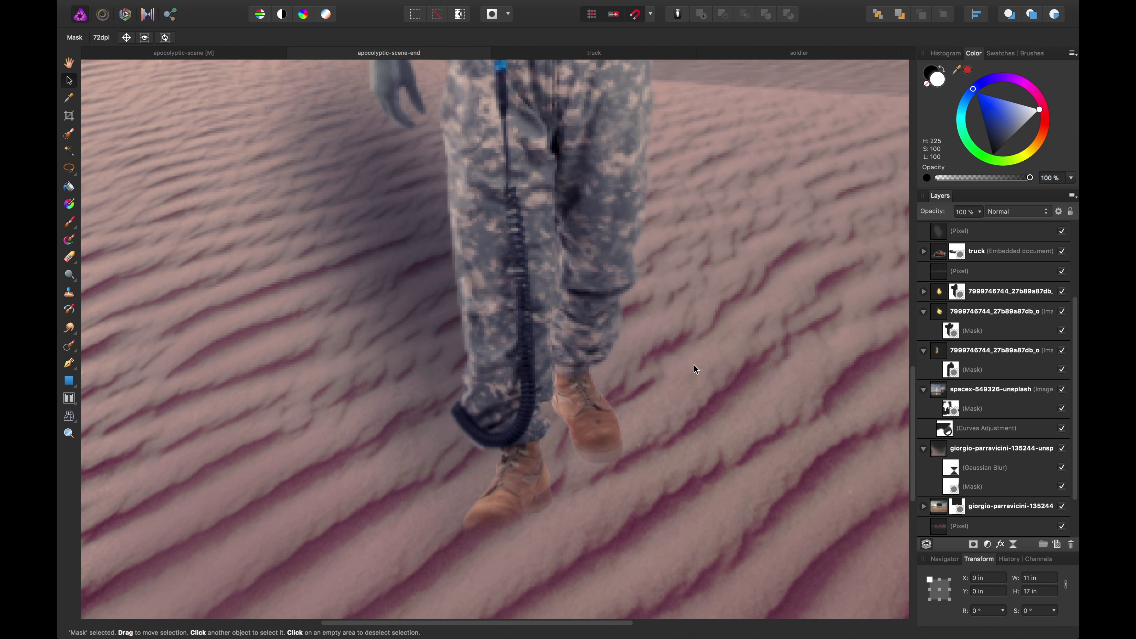
Paint black on the soldier's mask with an 11.7 px brush at 84% opacity to remove the pale fringe beneath the boots.
key(super+plus)
key(space)
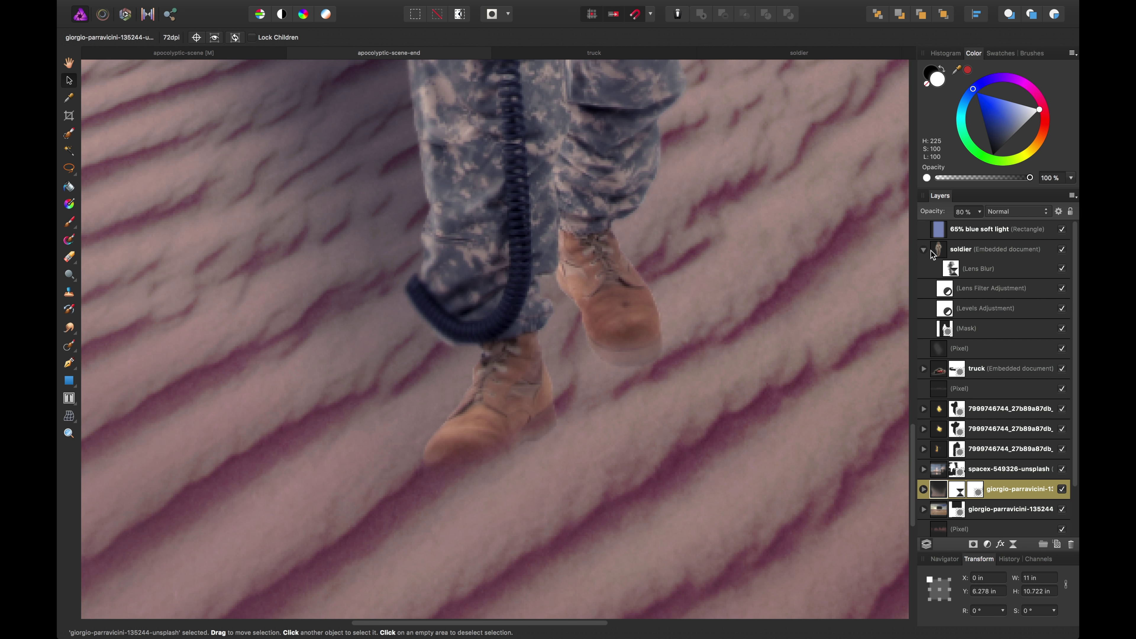
click(949, 269)
click(946, 326)
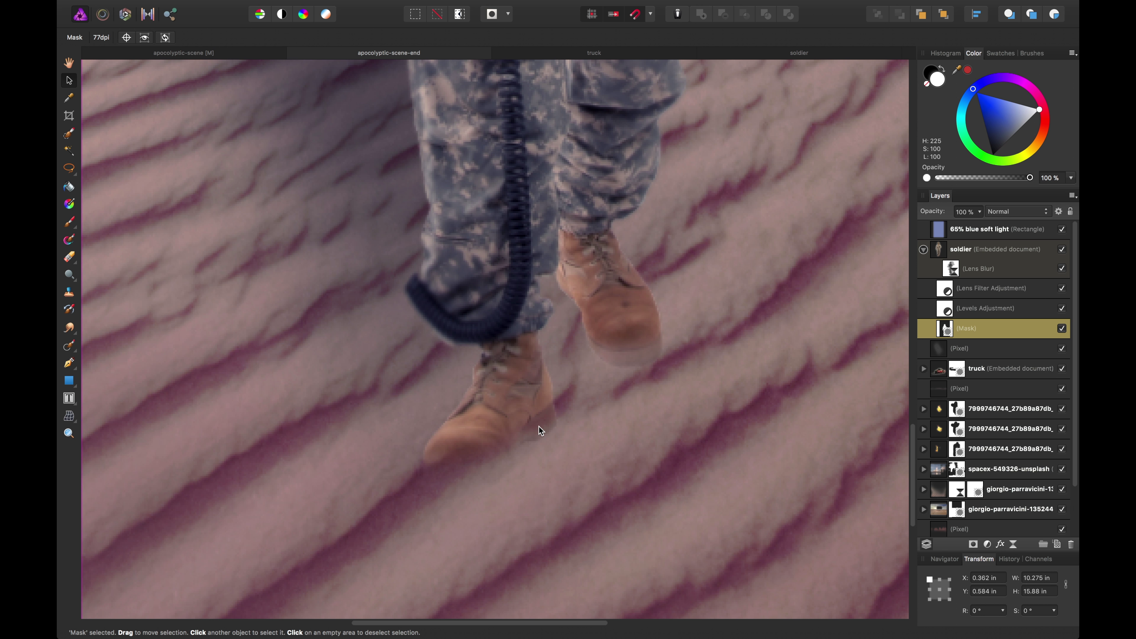
key(b)
key(x)
click(926, 270)
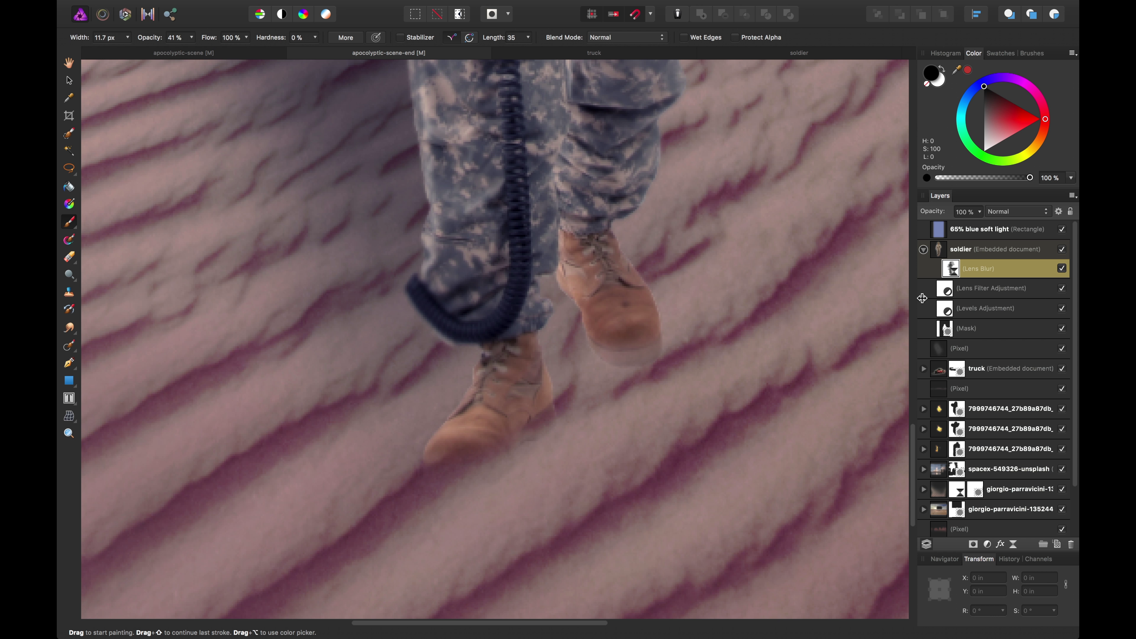
click(926, 328)
key(8)
key(4)
mouse_move(627, 356)
mouse_down()
mouse_move(664, 338)
mouse_move(613, 369)
mouse_up()
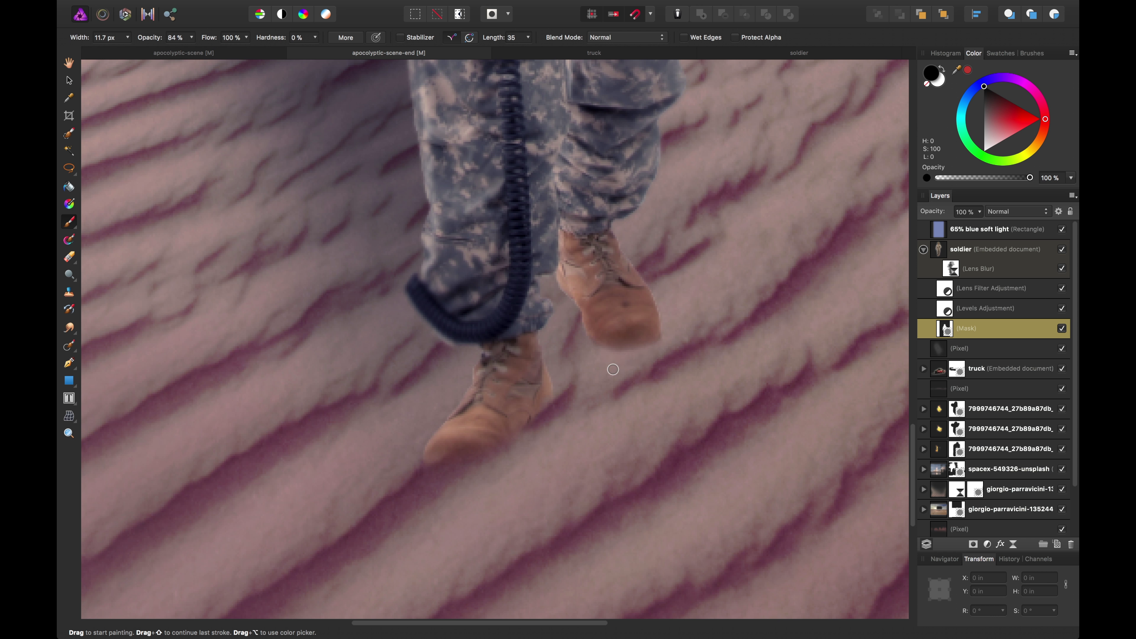
key(v)
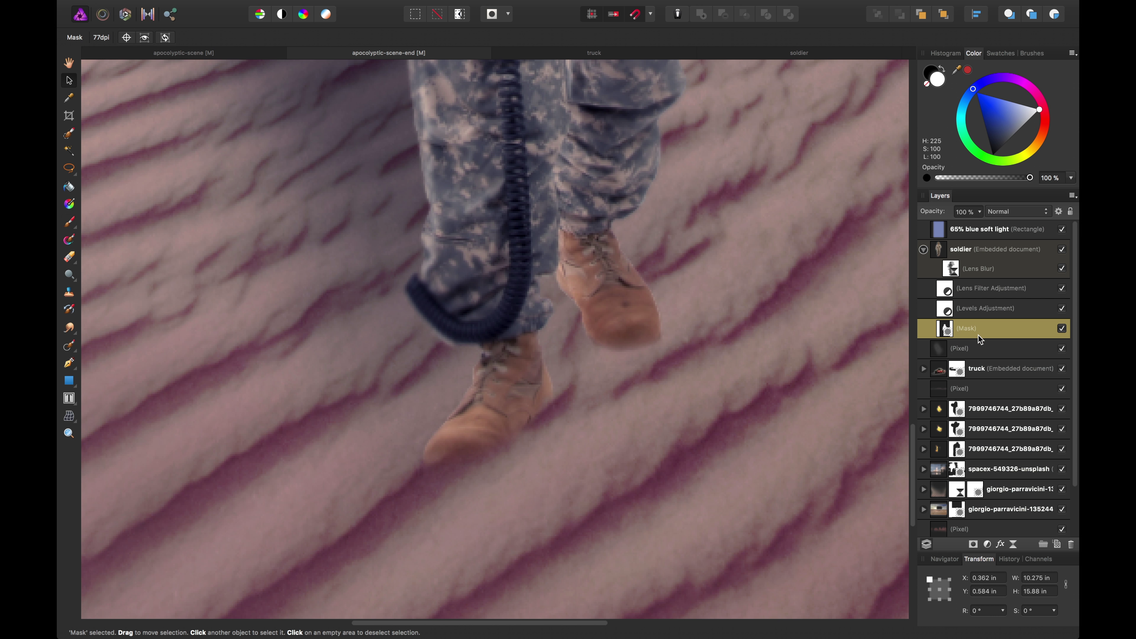
Add a pixel layer inside the soldier layer and paint soft black shadows around both boots with a 72.2 px brush at 16% opacity.
click(1057, 545)
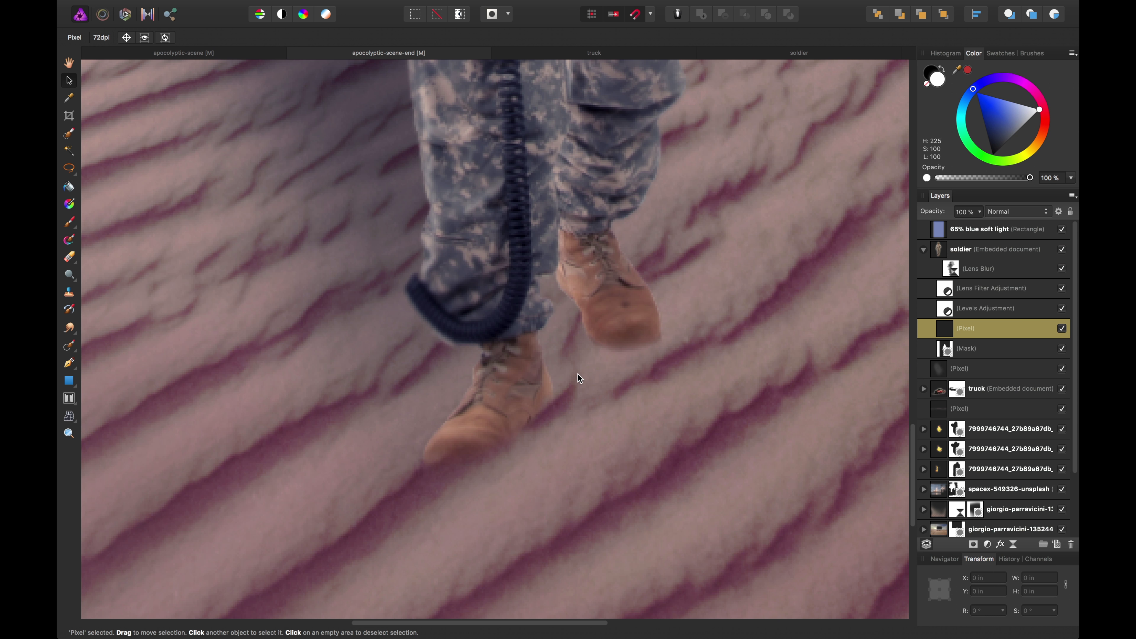
key(b)
key(x)
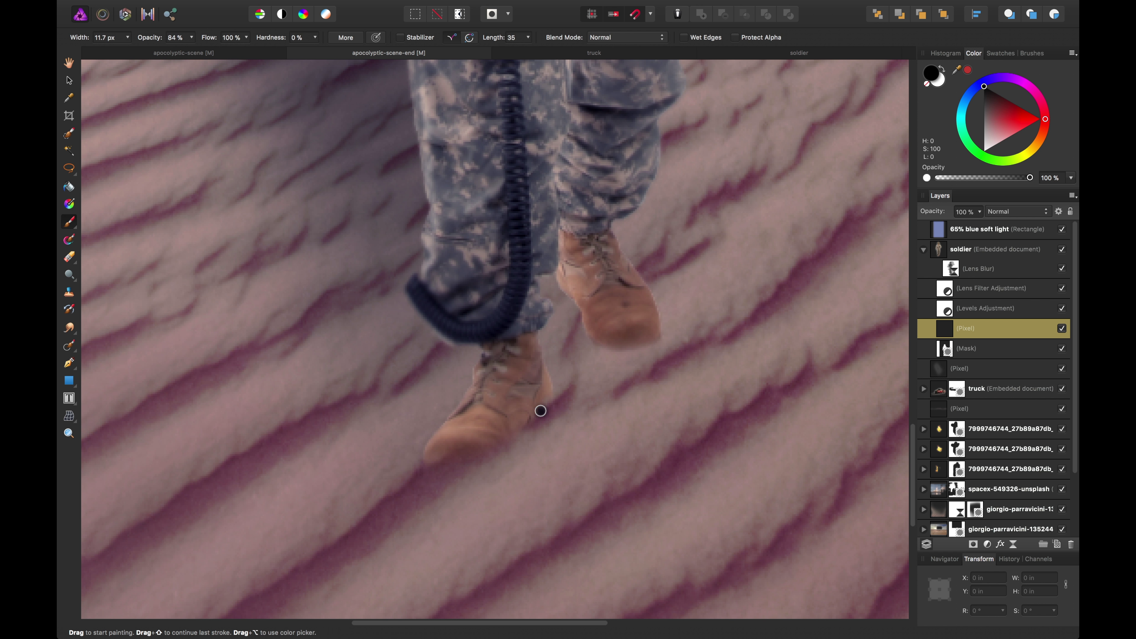
key(bracketright)
key(bracketright)
key(bracketright)
key(bracketright)
key(bracketright)
key(bracketright)
key(bracketright)
key(bracketright)
key(bracketright)
key(bracketright)
drag(109, 39, 105, 39)
mouse_move(485, 447)
mouse_down()
mouse_move(428, 457)
mouse_move(456, 442)
mouse_up()
mouse_move(622, 334)
mouse_down()
mouse_move(606, 305)
mouse_move(604, 336)
mouse_up()
mouse_move(553, 388)
mouse_down()
mouse_move(450, 457)
mouse_move(538, 387)
mouse_move(513, 421)
mouse_move(579, 264)
mouse_move(604, 332)
mouse_move(542, 267)
mouse_up()
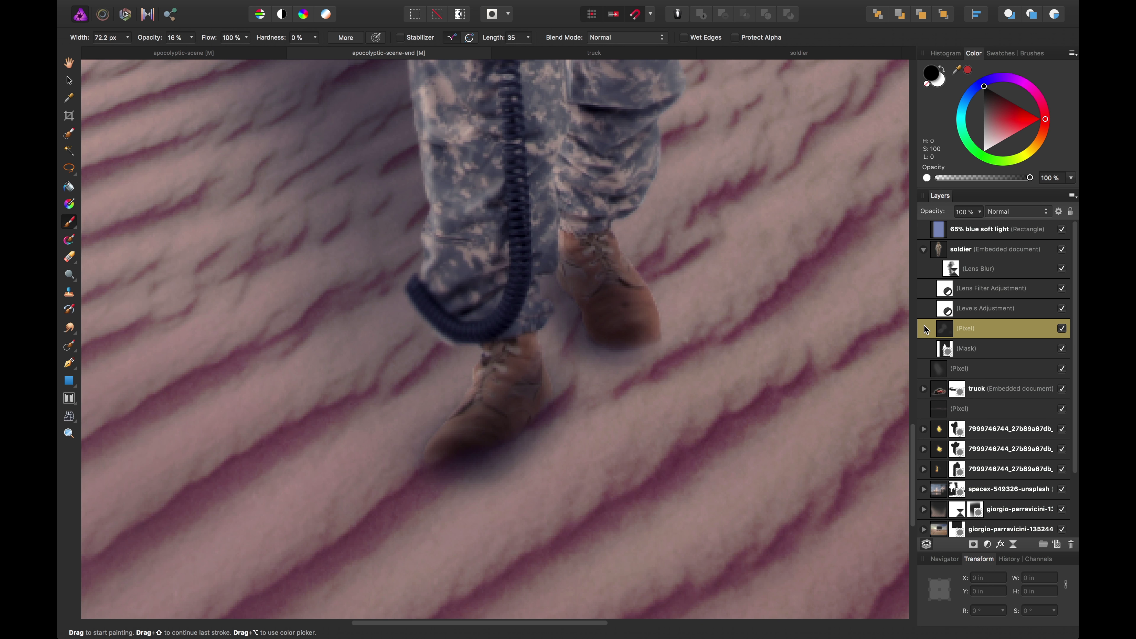
Move the boot shadow layer beneath the soldier and set its opacity to 58%.
drag(926, 331, 920, 358)
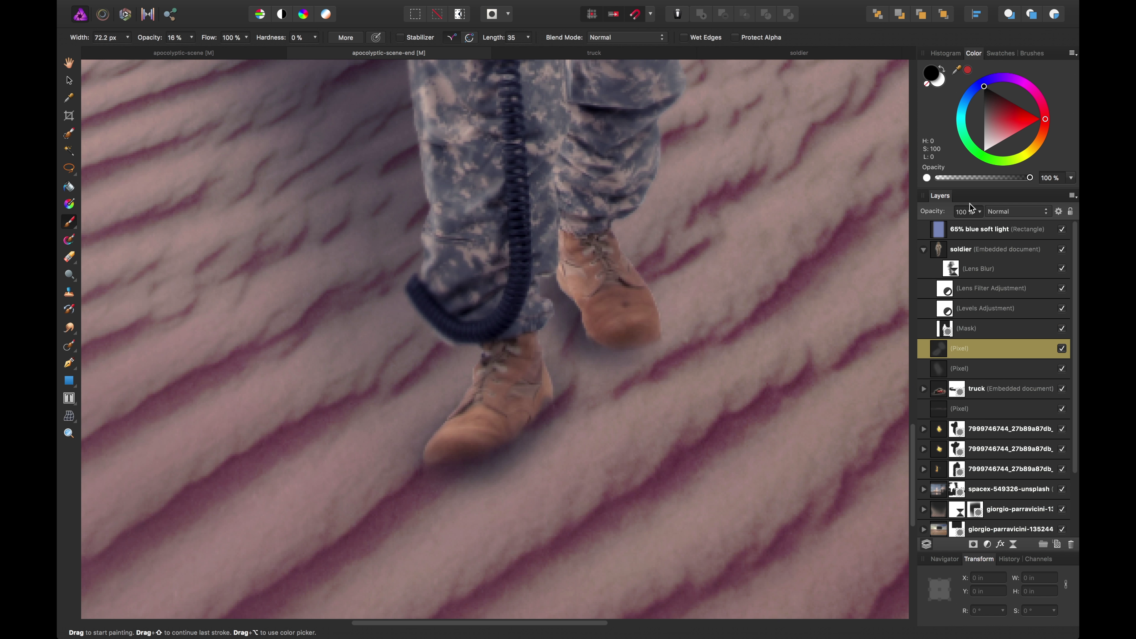
click(980, 211)
drag(964, 233, 938, 231)
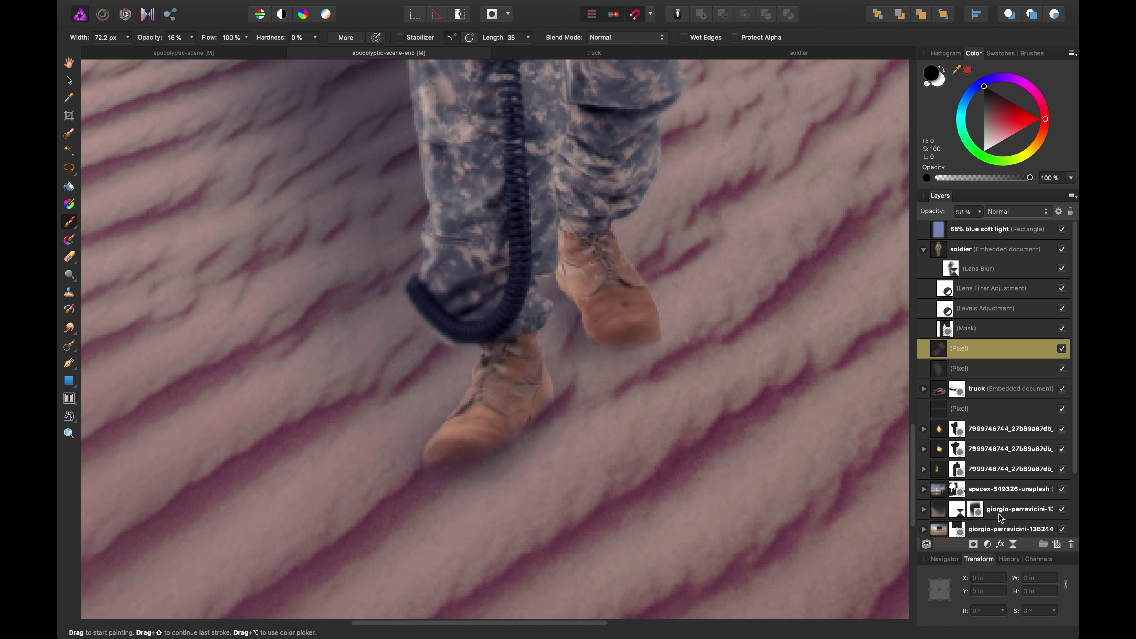
Apply a Color Overlay effect to the boot shadow layer using the purple #704152 sampled from the sand ridges.
click(1000, 544)
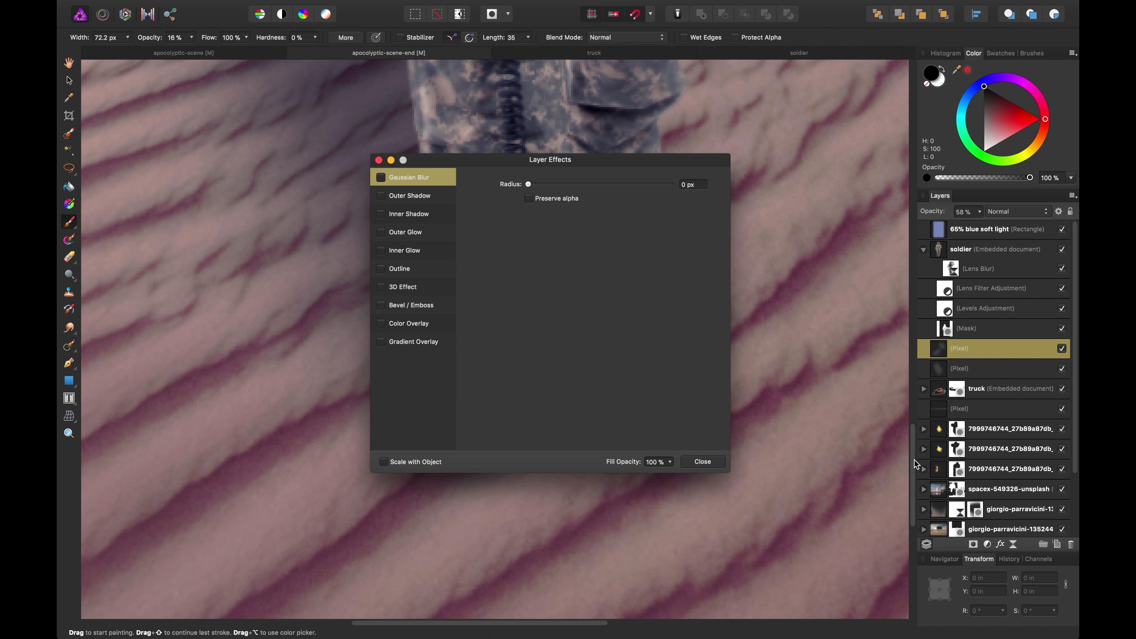
click(402, 322)
drag(490, 160, 834, 166)
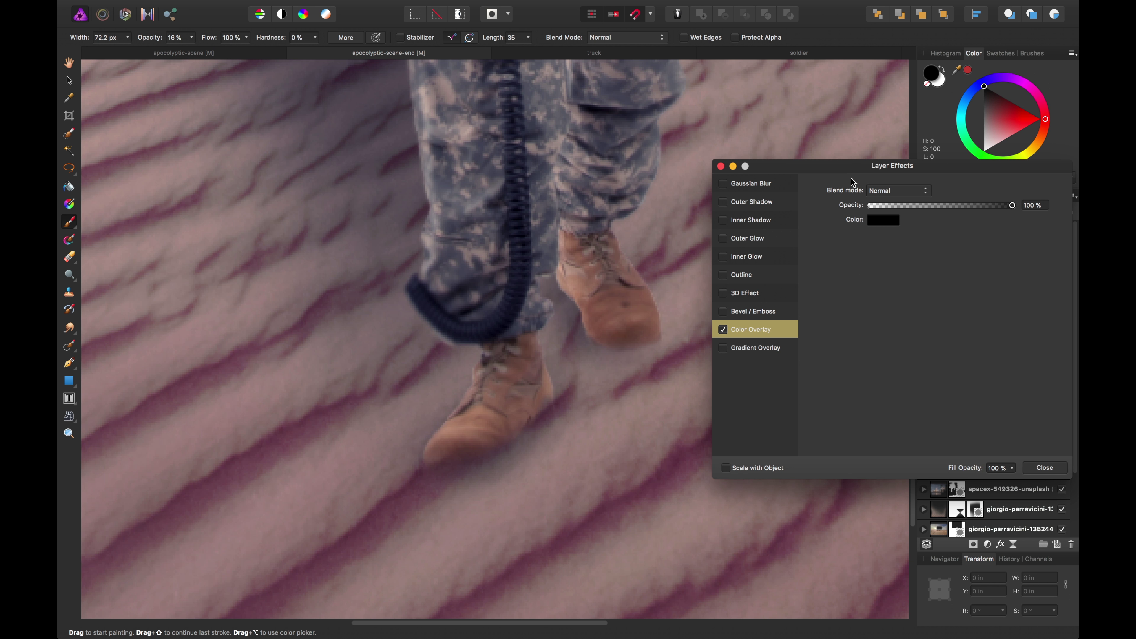
click(876, 220)
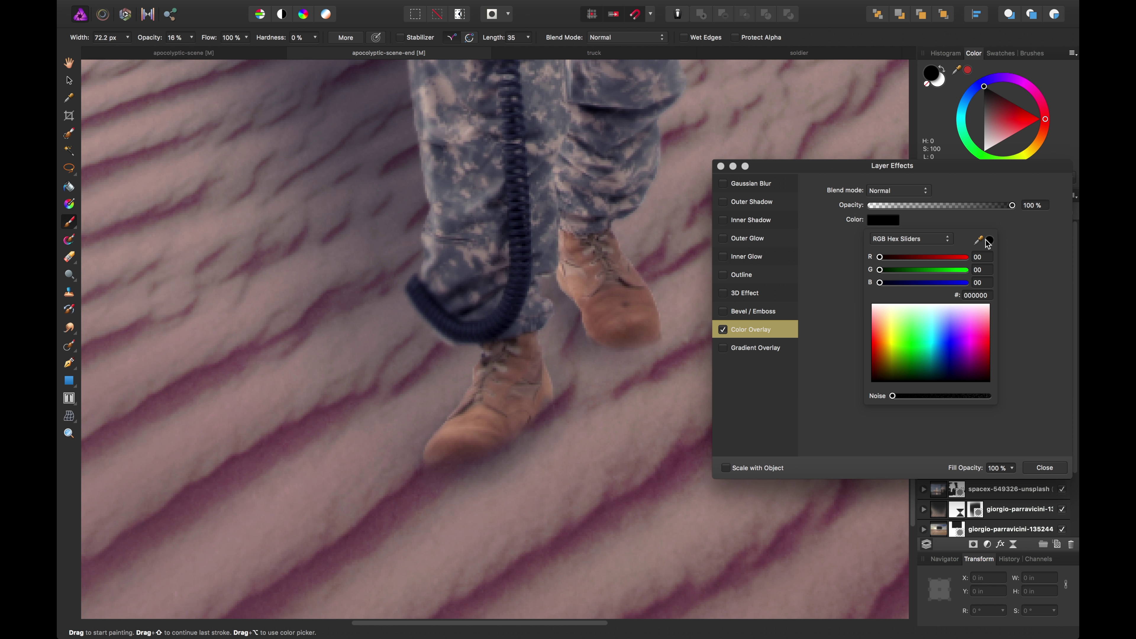
drag(988, 242, 667, 358)
click(988, 243)
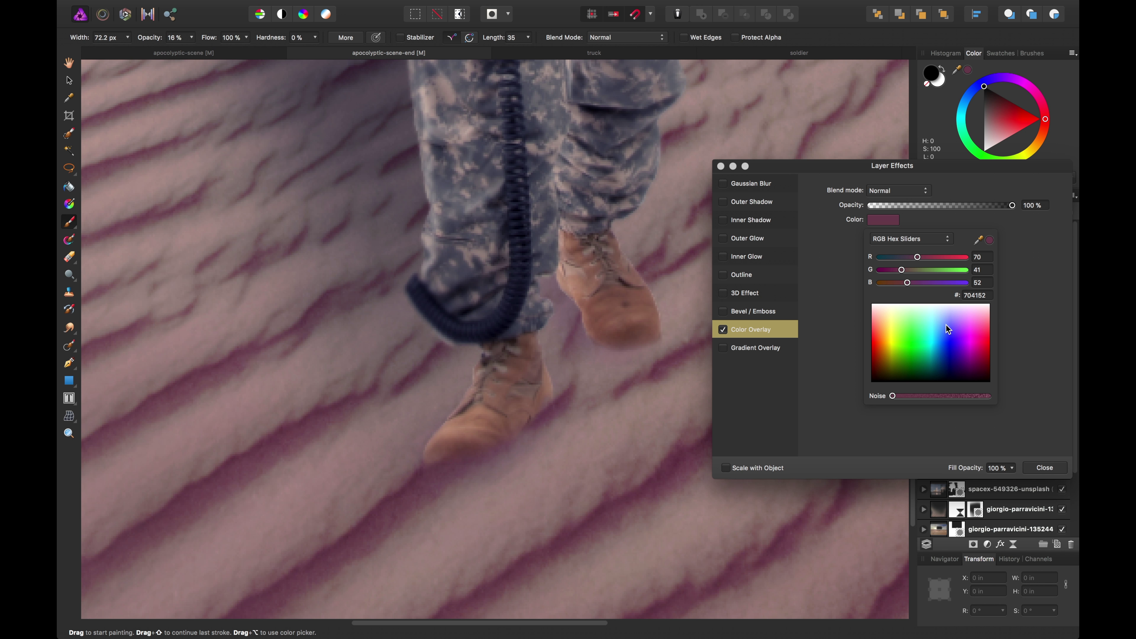
Add noise to the boot shadow's overlay colour and darken it with the HSL Color Wheel.
drag(932, 396, 952, 395)
click(915, 239)
click(911, 281)
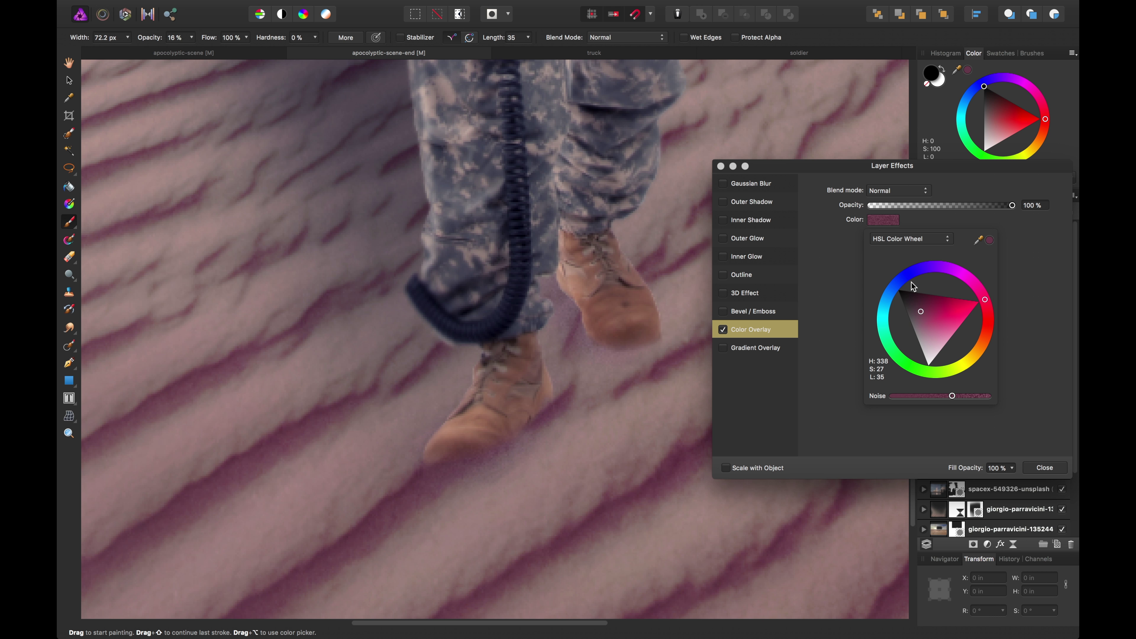
drag(912, 300, 894, 281)
click(1038, 469)
click(1038, 468)
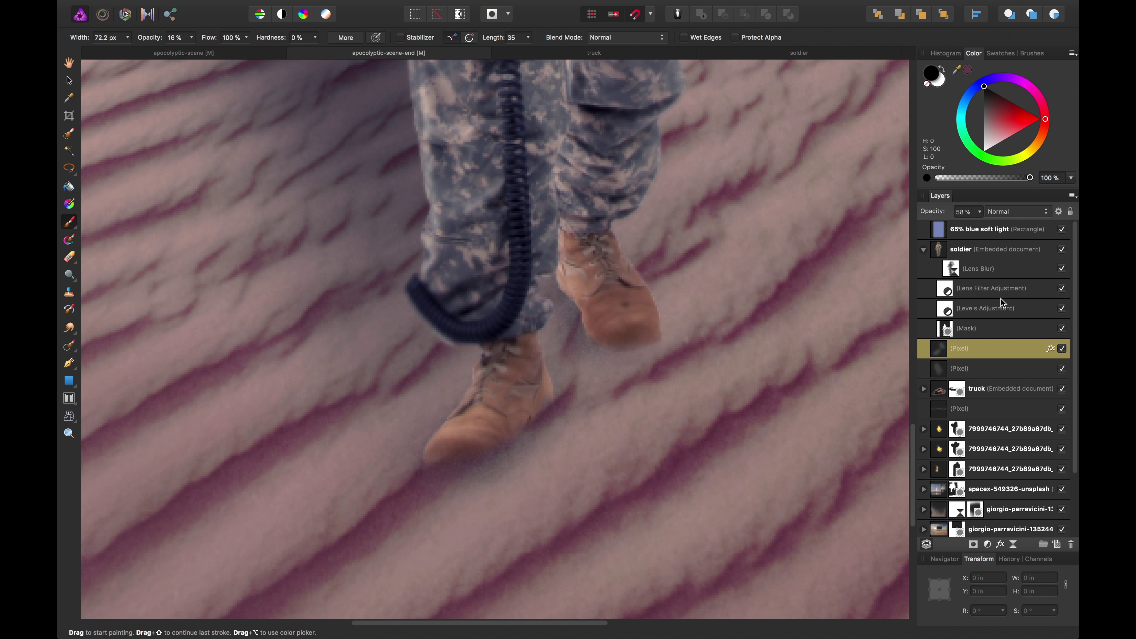
Load the soldier's outline as a selection, add a pixel layer and sample the boot colour for a 46.6 px brush, darkened to H 15, S 37, L 29.
super+click(939, 253)
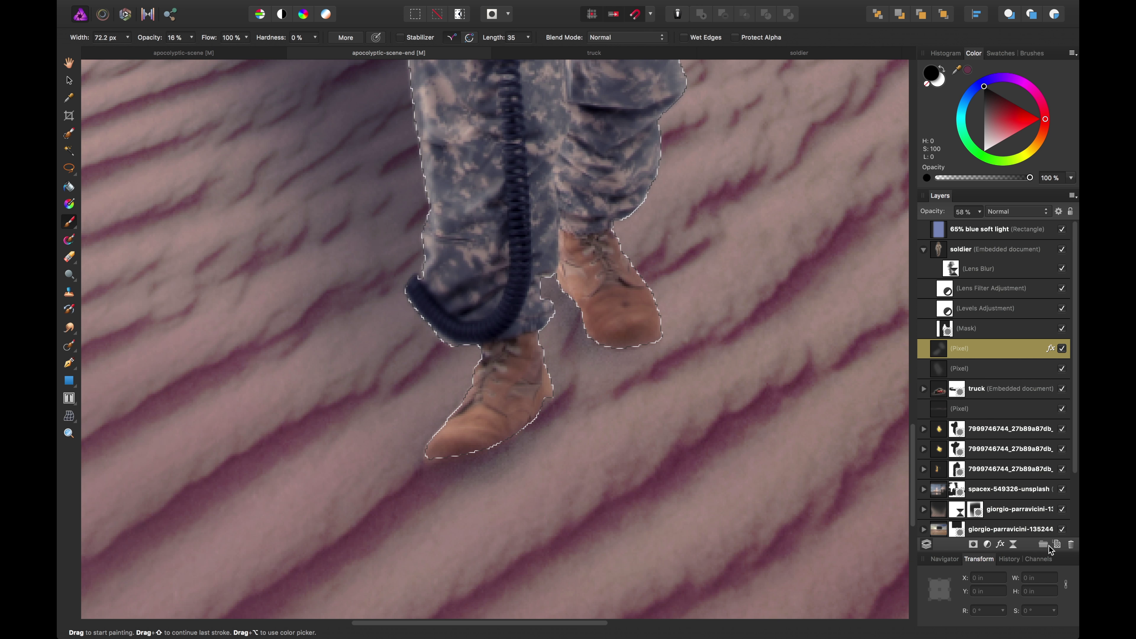
click(1058, 544)
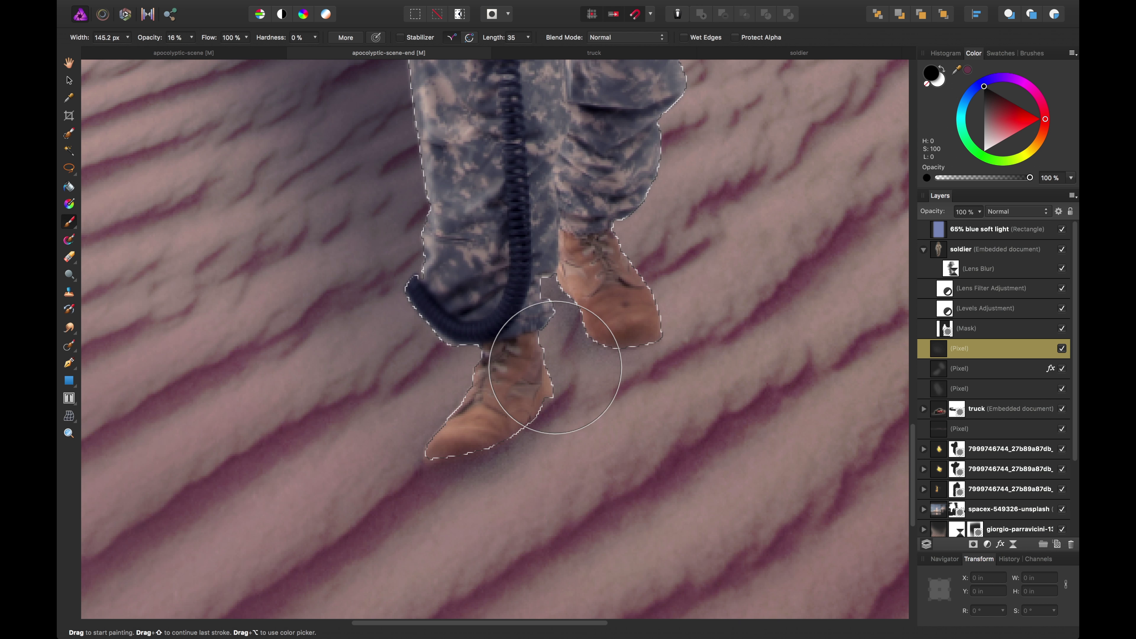
key(bracketleft)
key(bracketleft)
key(bracketleft)
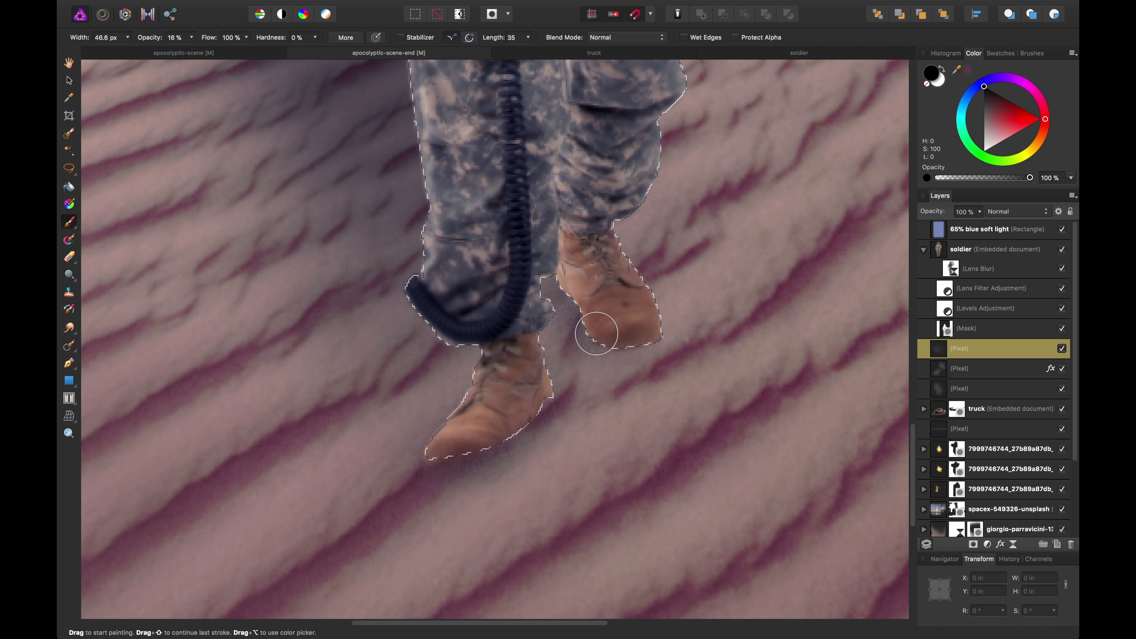
alt+click(595, 325)
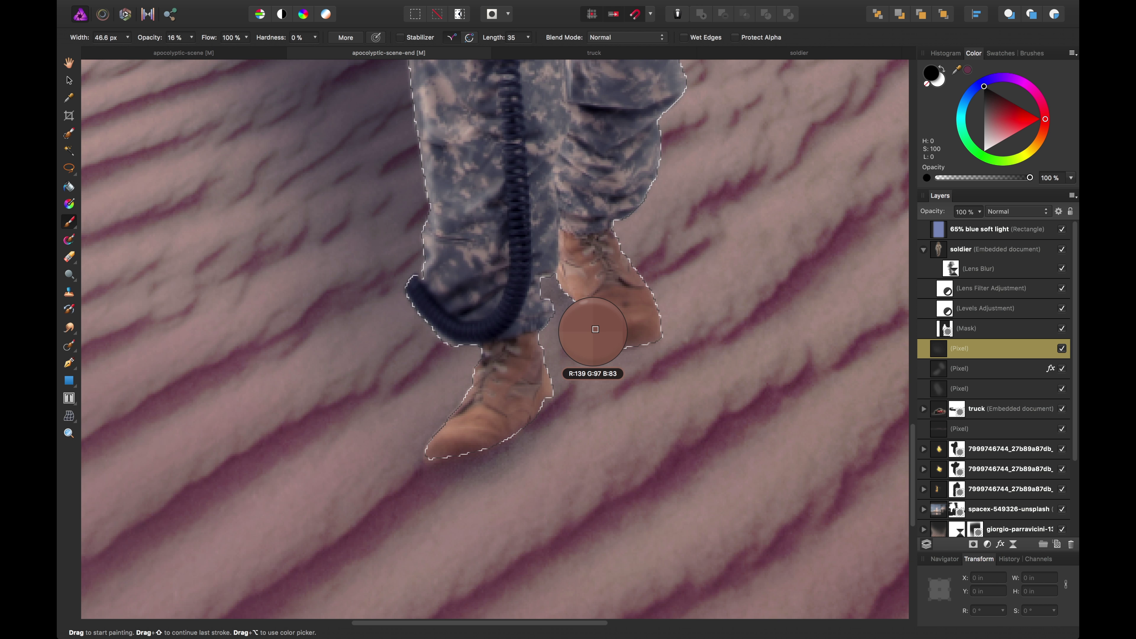
drag(992, 112, 1000, 103)
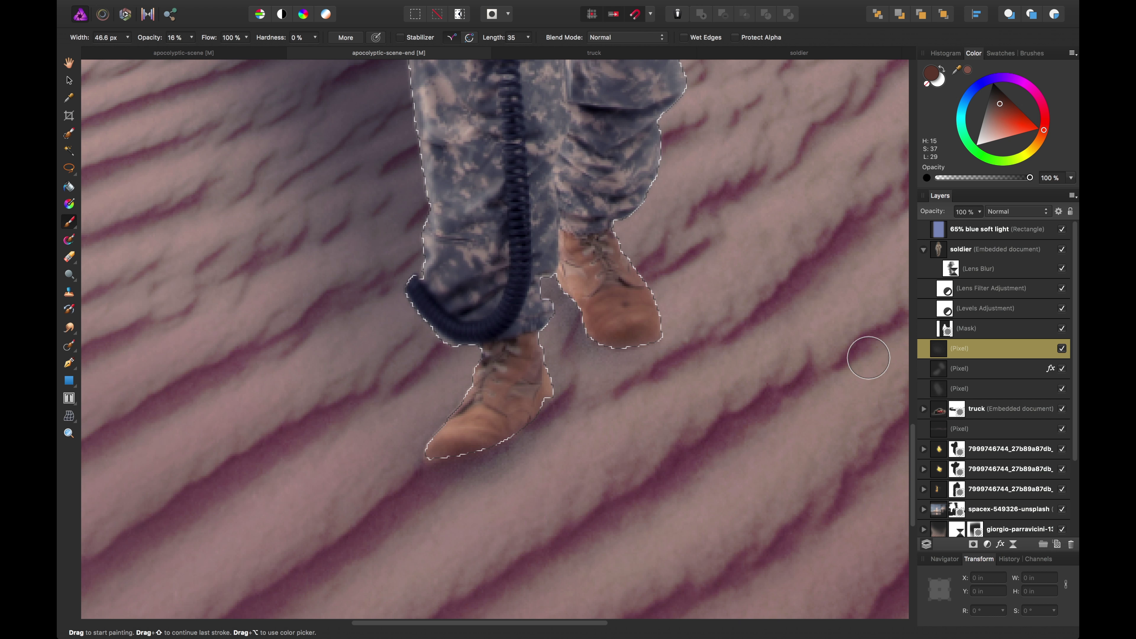
Shade the selected boots with the dark brown at 16% brush opacity and place the shading layer above the soldier.
mouse_move(611, 358)
mouse_down()
mouse_move(573, 348)
mouse_move(569, 332)
mouse_move(591, 349)
mouse_move(567, 314)
mouse_up()
key(super+z)
drag(954, 356, 941, 250)
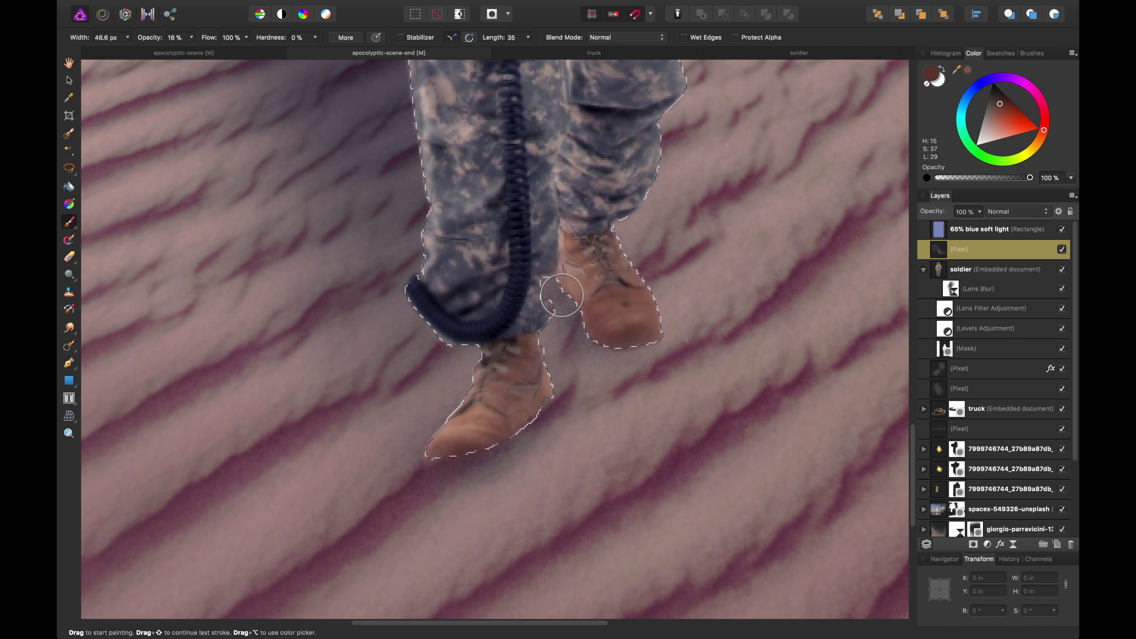
Clear the soldier selection, review the whole composite and save the document.
key(c)
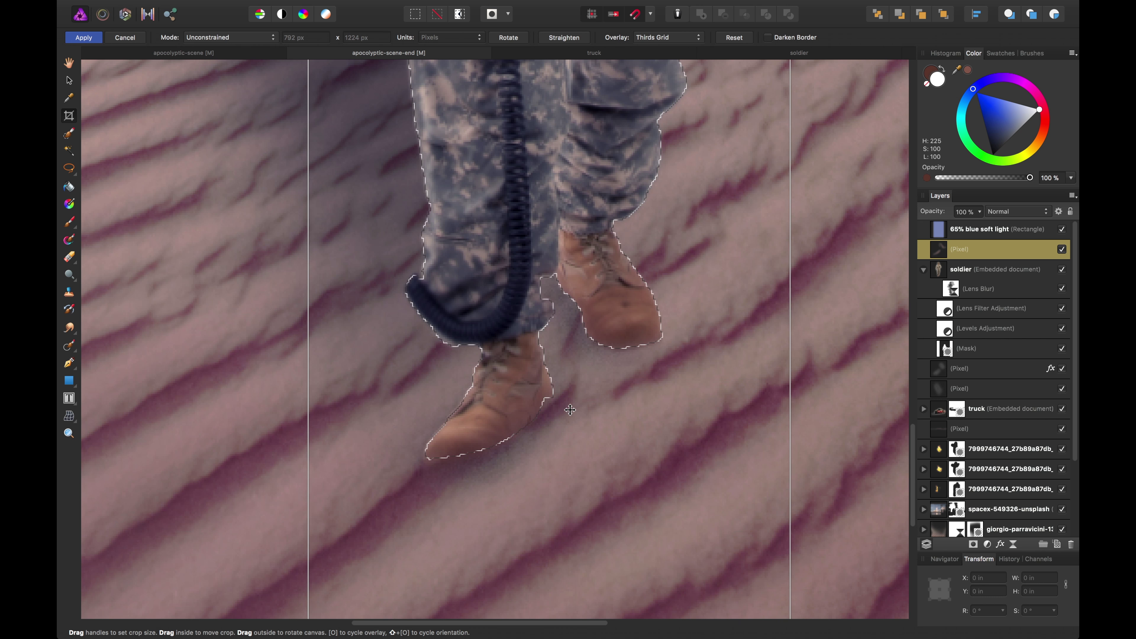
key(super+0)
key(super+minus)
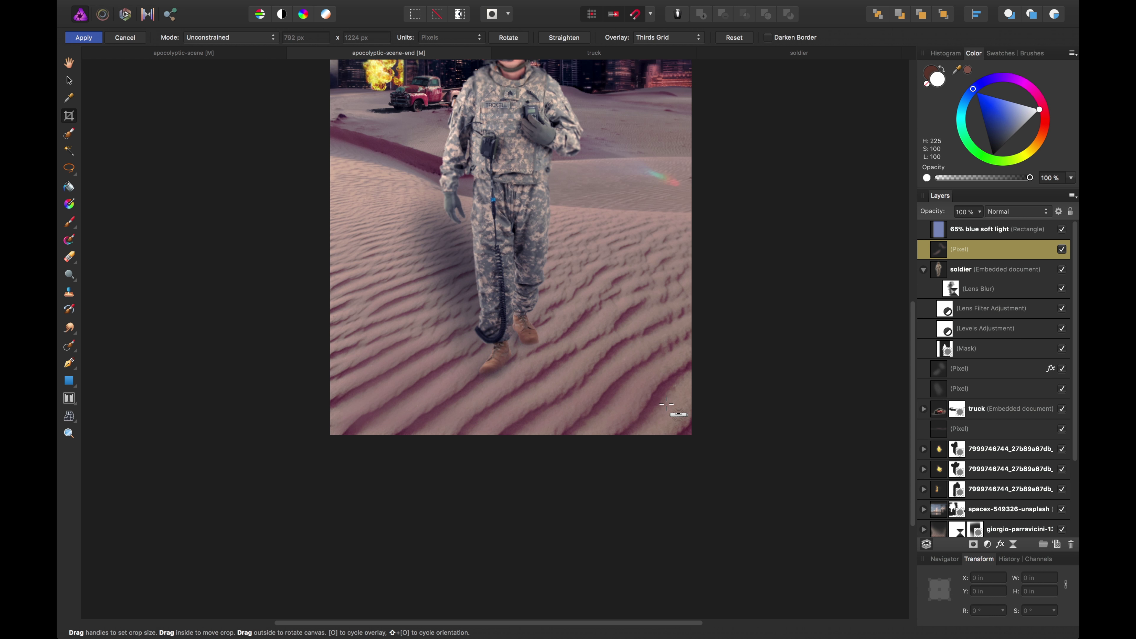
key(space)
drag(615, 287, 635, 399)
key(v)
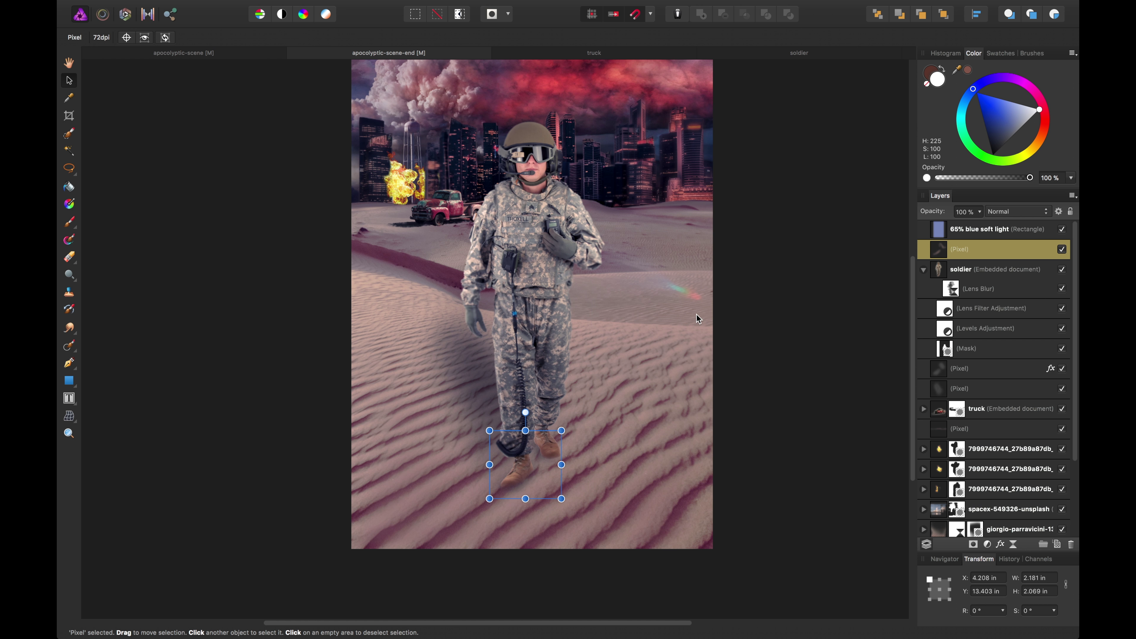
key(c)
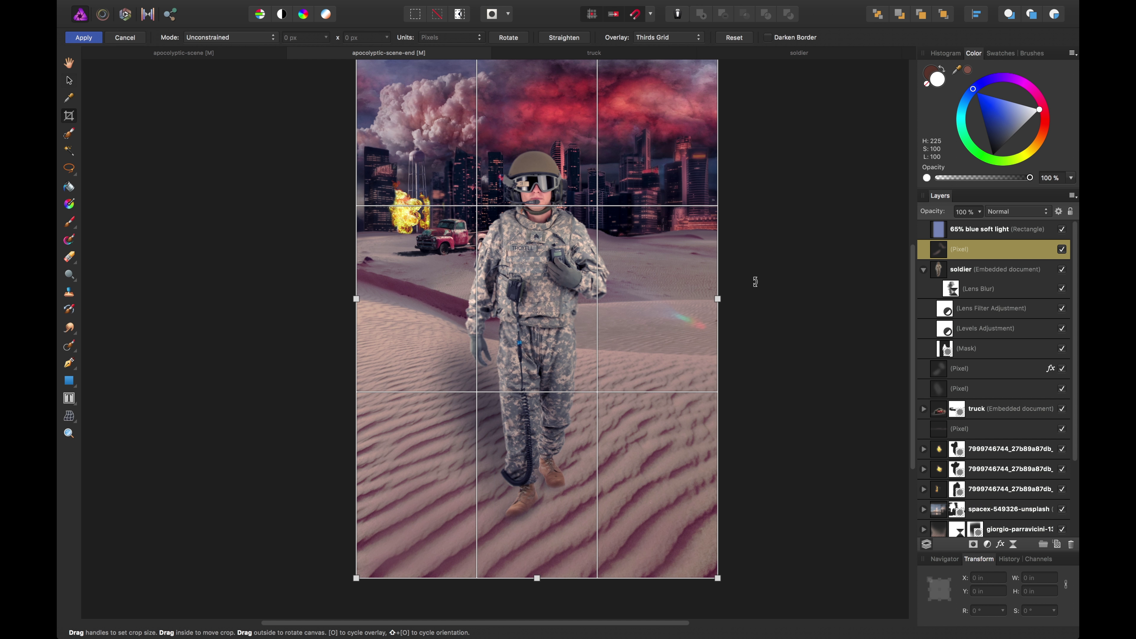
key(v)
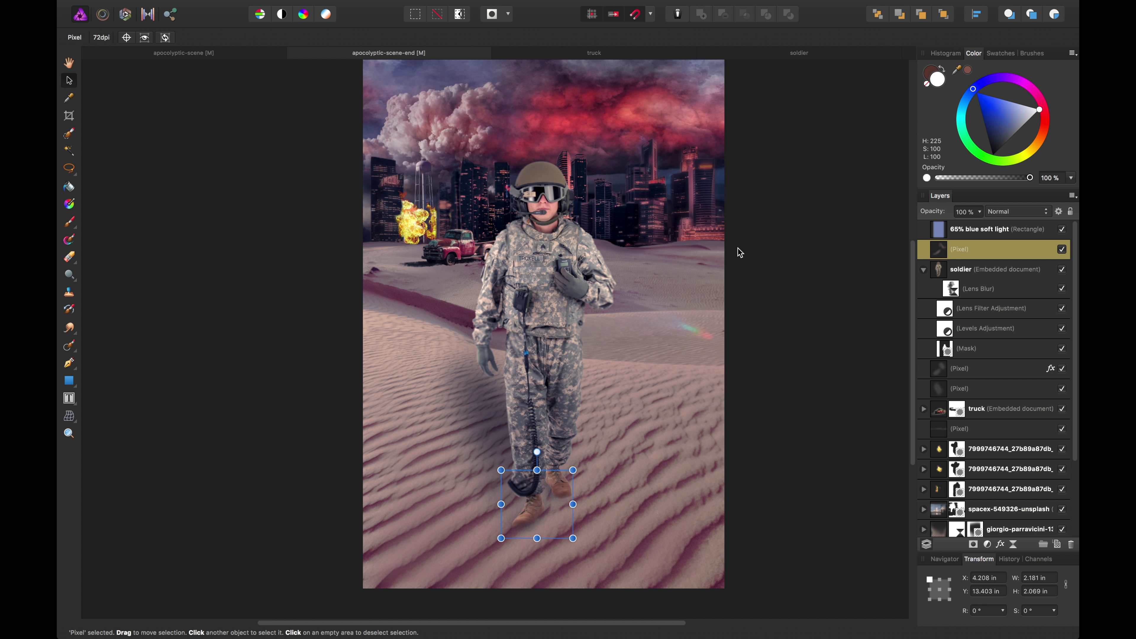
key(super+z)
drag(724, 191, 708, 167)
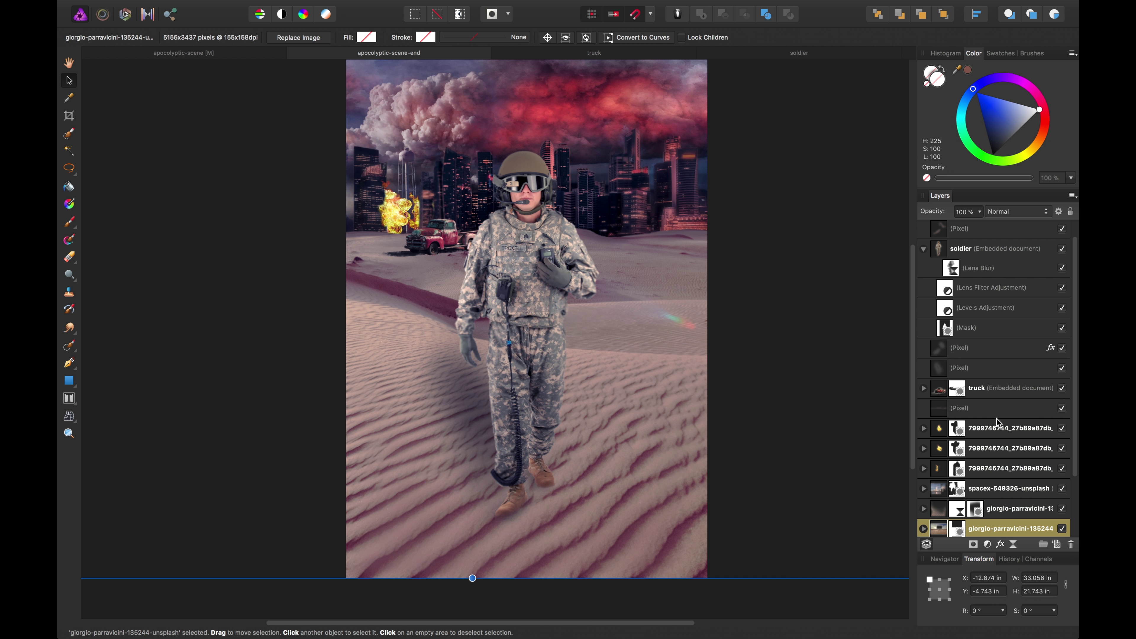
Collapse the soldier layer and add an empty pixel layer above the 65% blue soft light rectangle.
scroll(978, 298, up, 1)
click(923, 270)
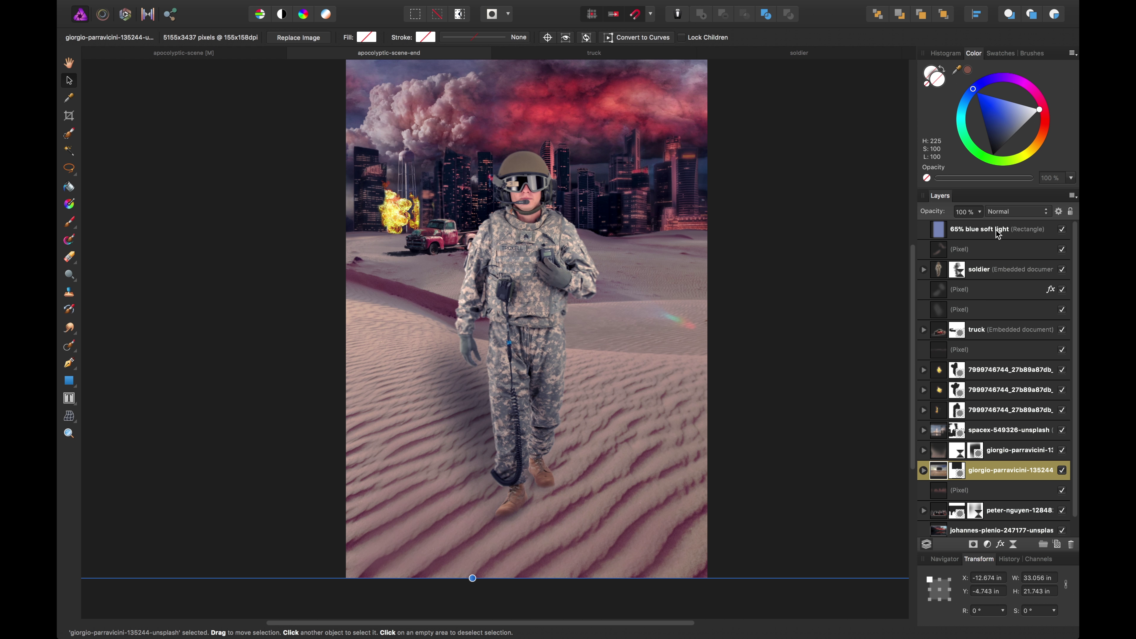
click(997, 233)
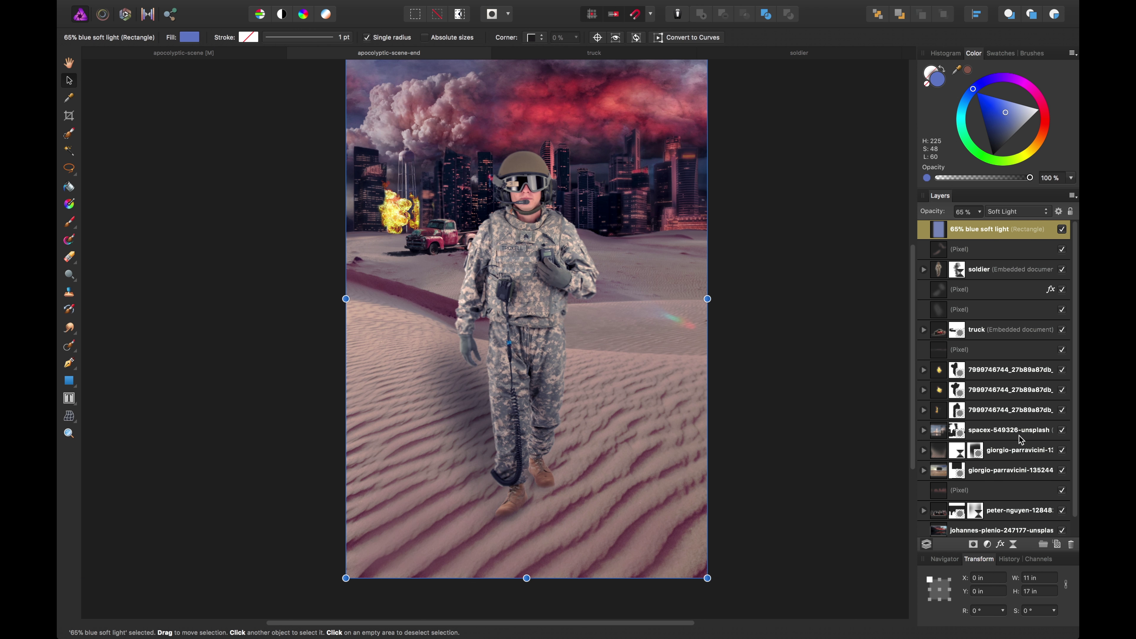
click(1057, 545)
key(c)
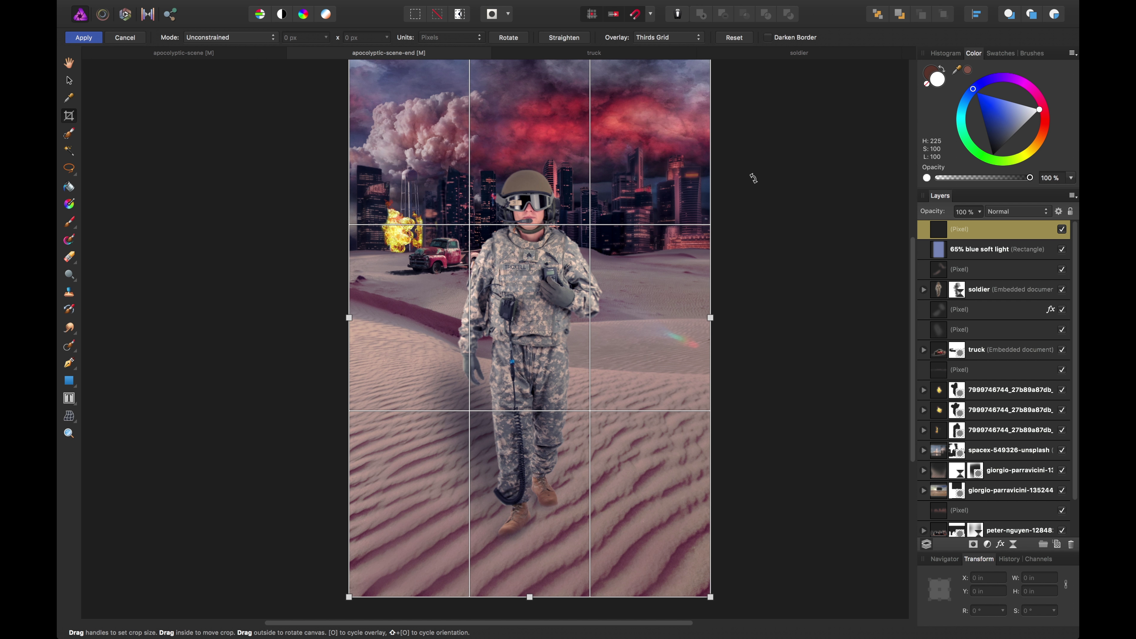
key(v)
drag(756, 165, 760, 201)
mouse_move(314, 3)
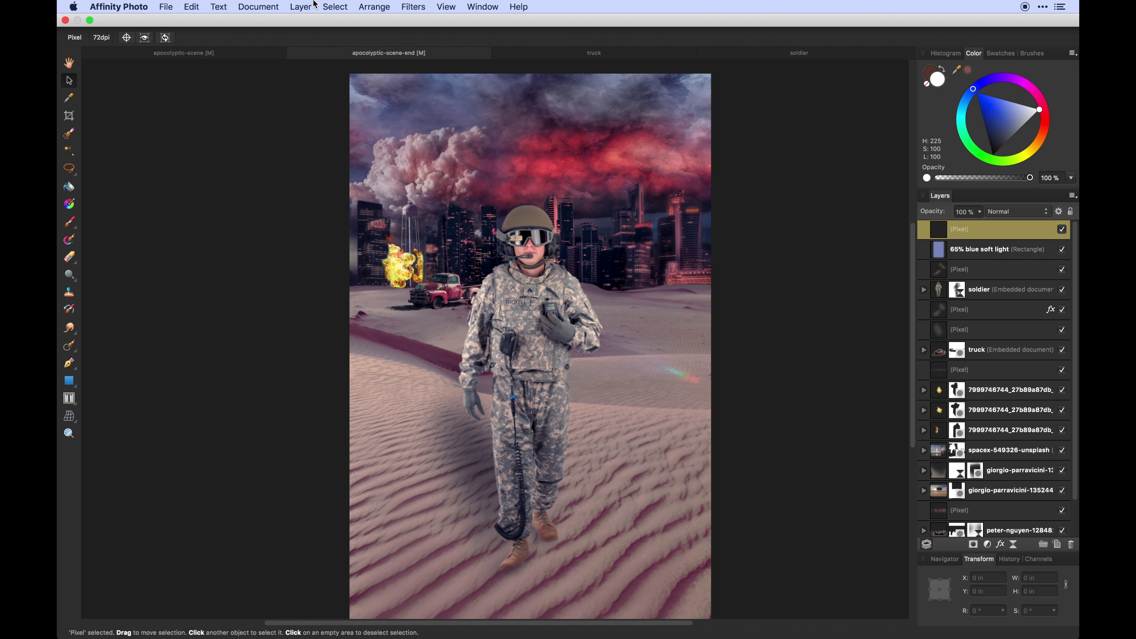
click(413, 7)
mouse_move(457, 80)
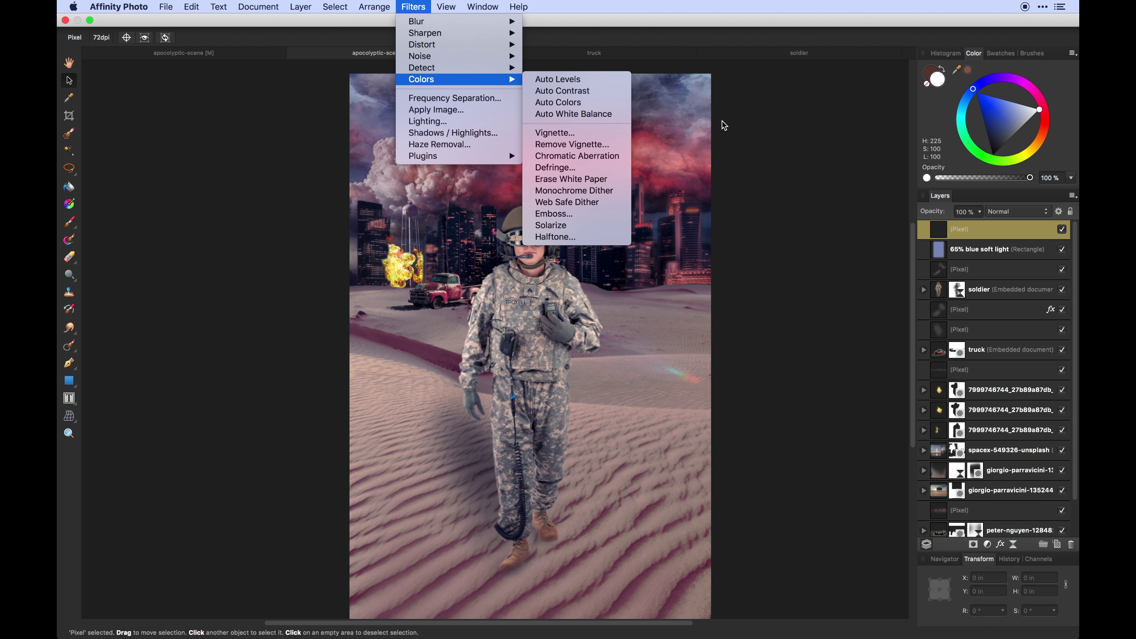
click(861, 120)
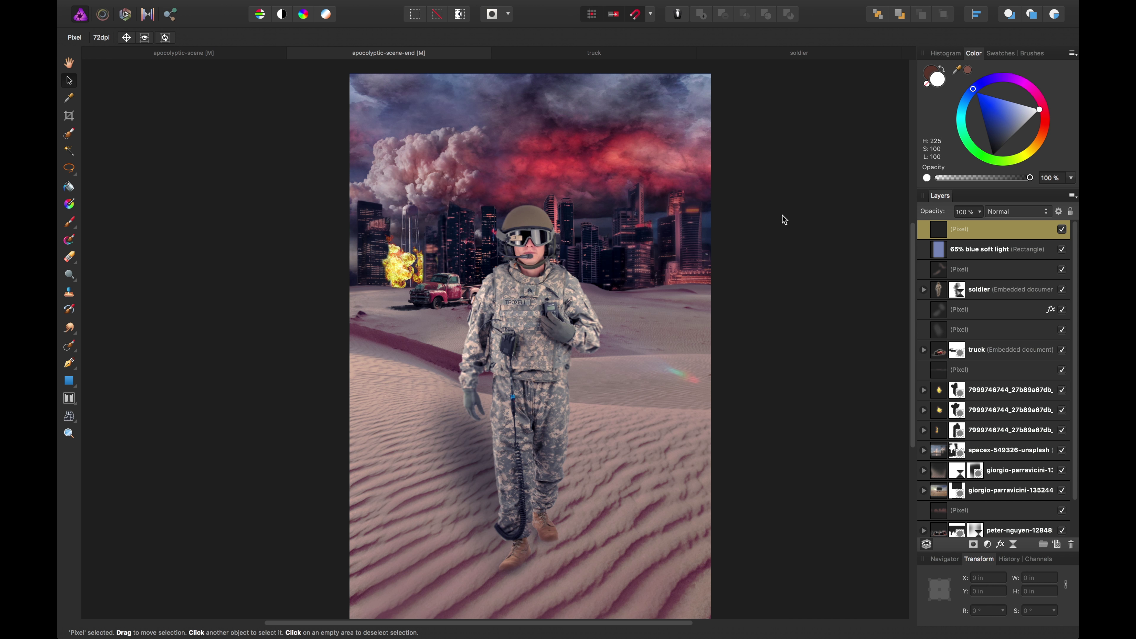
Paint a soft black vignette around the image edges on the empty pixel layer with a 574.6 px brush at 20% opacity.
key(b)
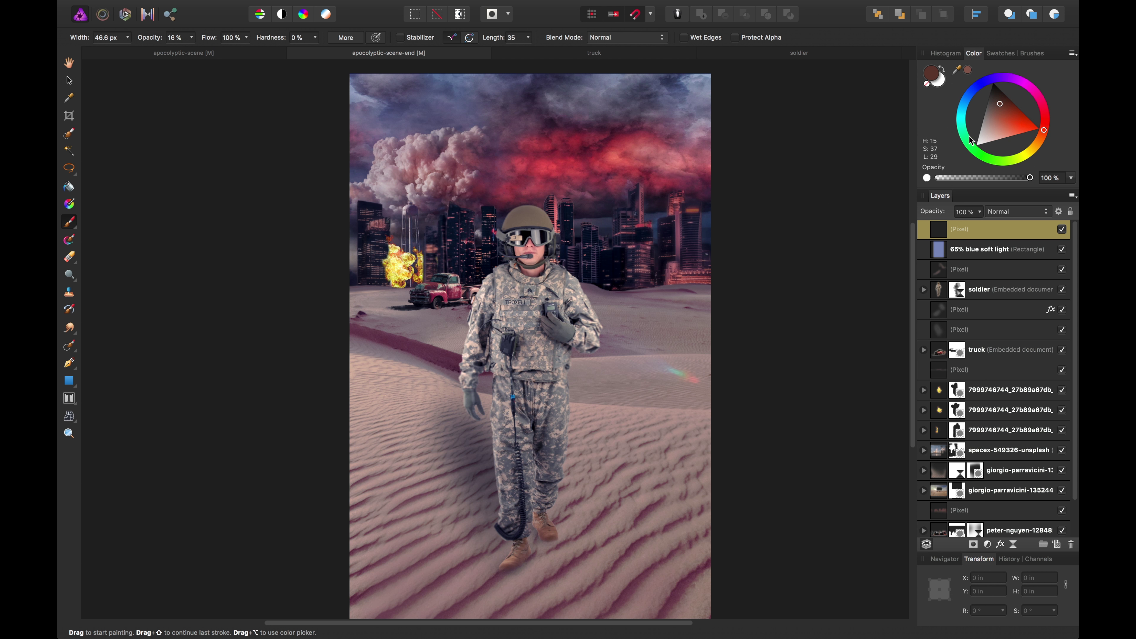
drag(971, 140, 969, 3)
drag(79, 40, 86, 40)
scroll(430, 265, up, 3)
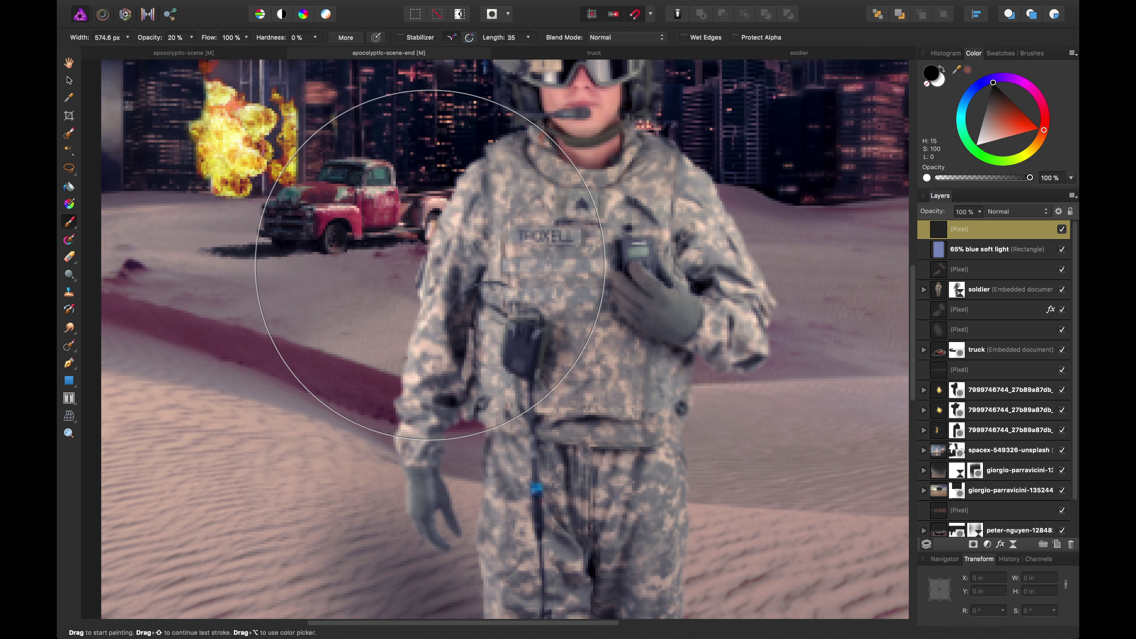
scroll(430, 264, down, 8)
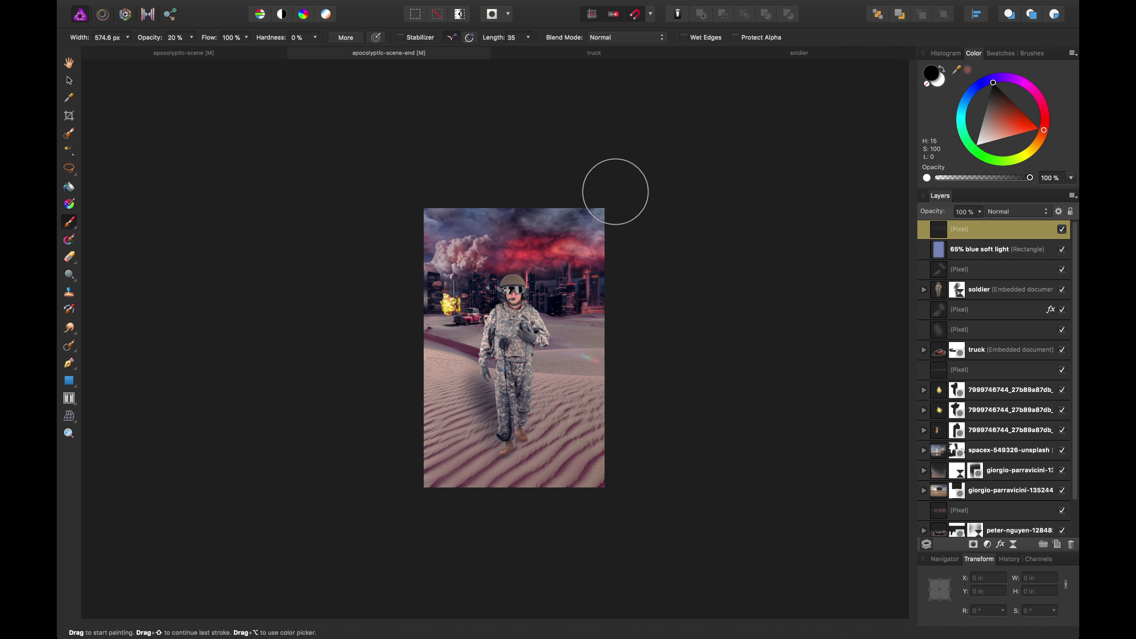
drag(394, 226, 449, 513)
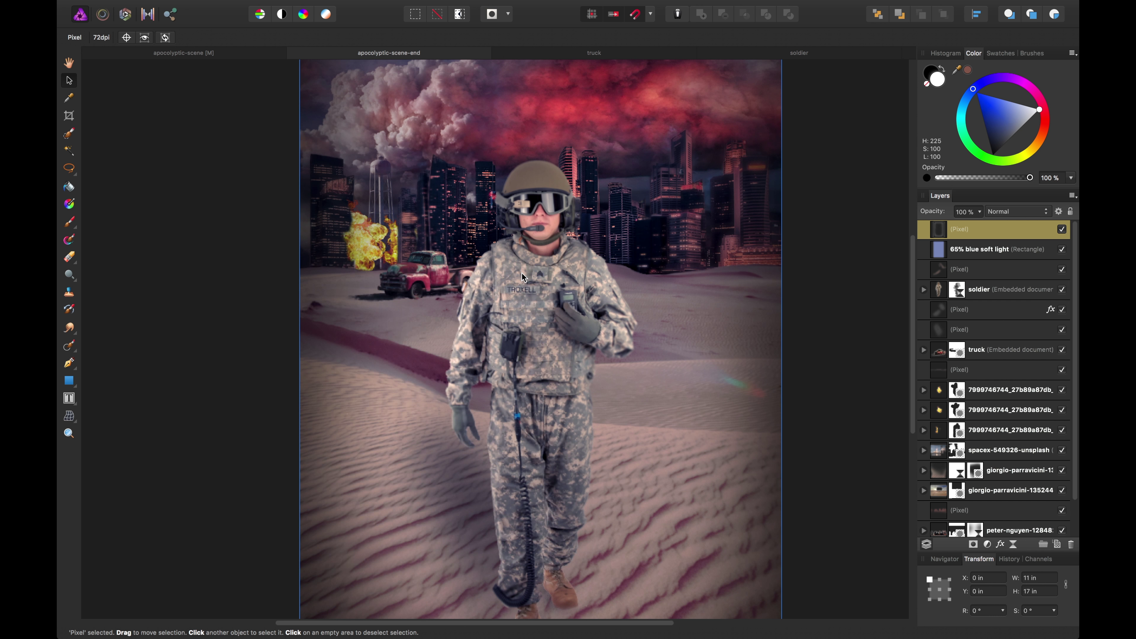
key(super+minus)
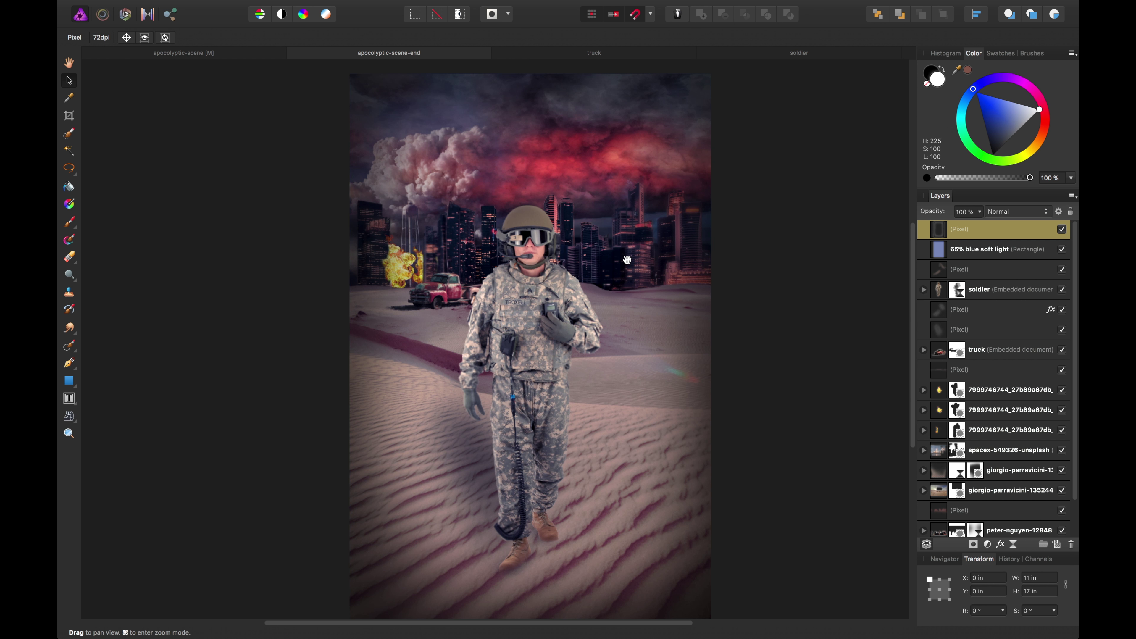
drag(626, 259, 599, 306)
Add a new pixel layer above the vignette layer and load the Smoke brush category.
key(b)
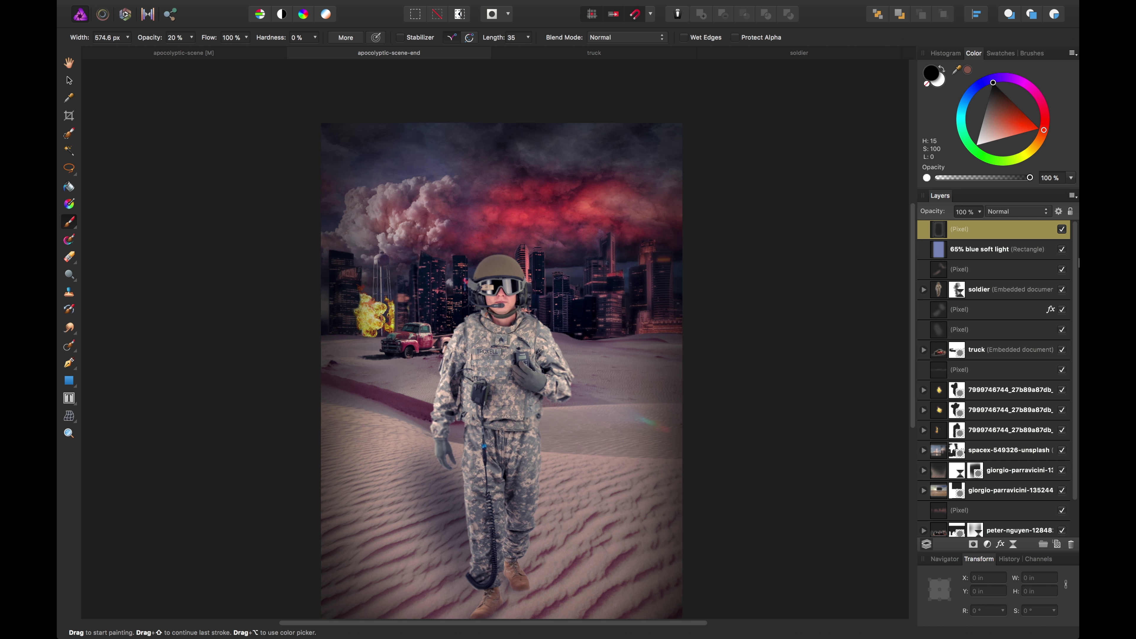
key(v)
key(x)
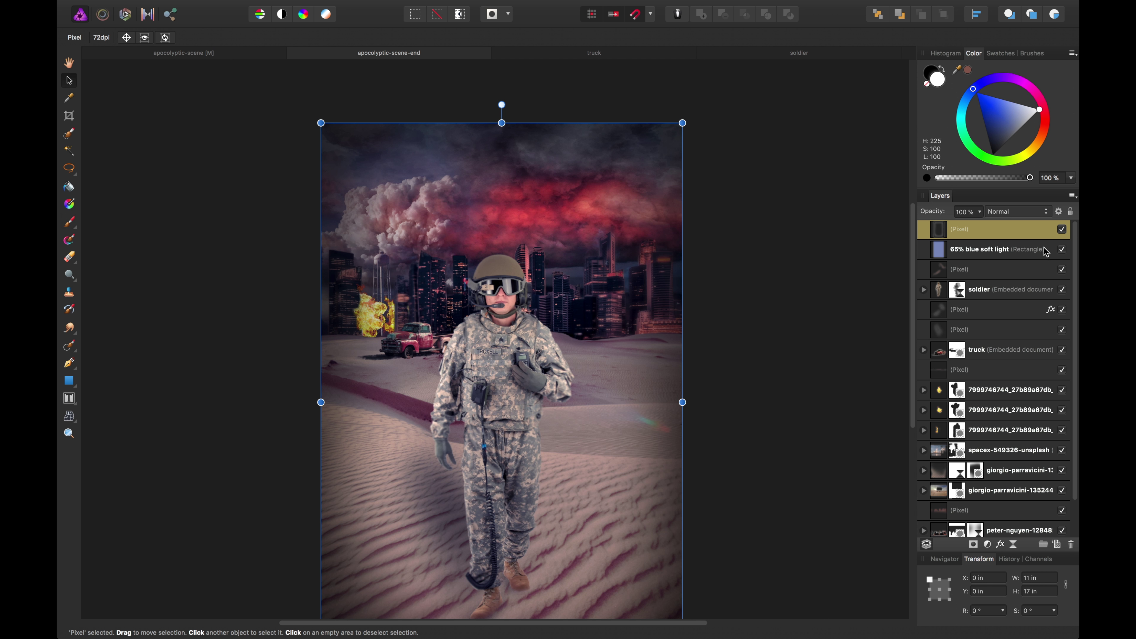
click(1059, 545)
click(1032, 53)
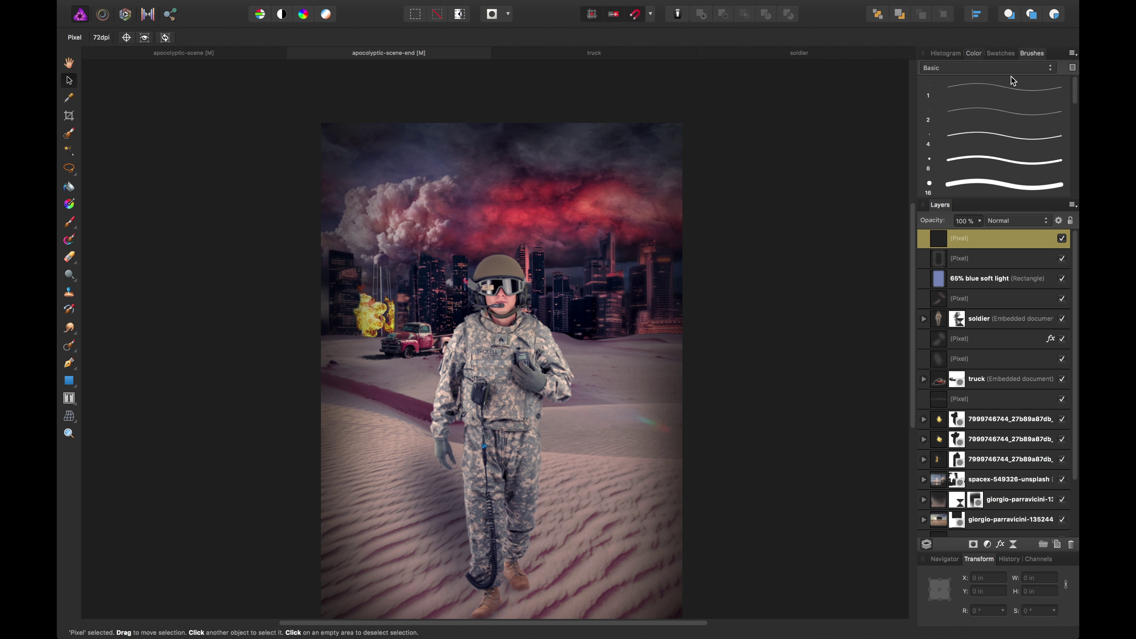
click(1000, 68)
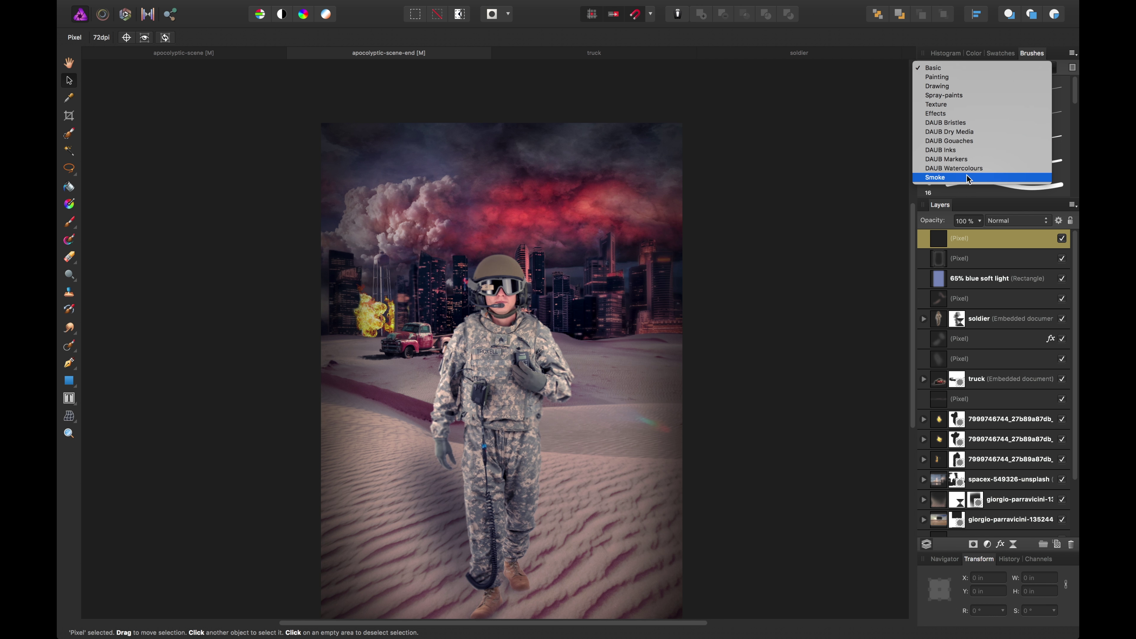
click(957, 177)
Rename the new pixel layer "smoke" and the layer beneath it "vignette", leaving the smoke layer selected.
double_click(963, 238)
text(s)
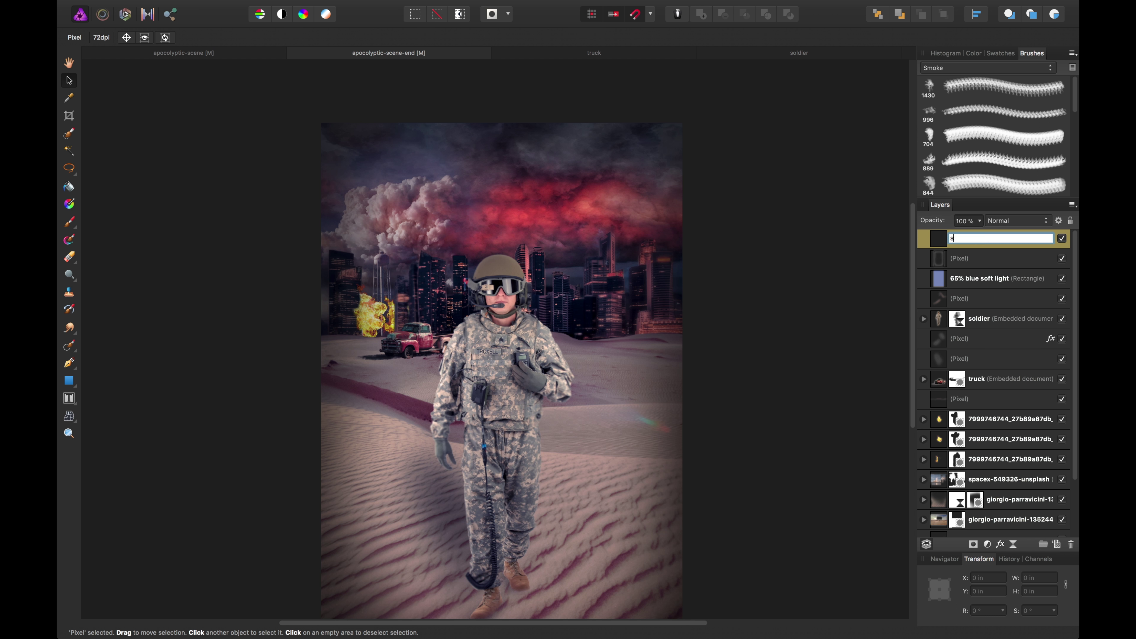
text(moke)
key(Tab)
text(vignet)
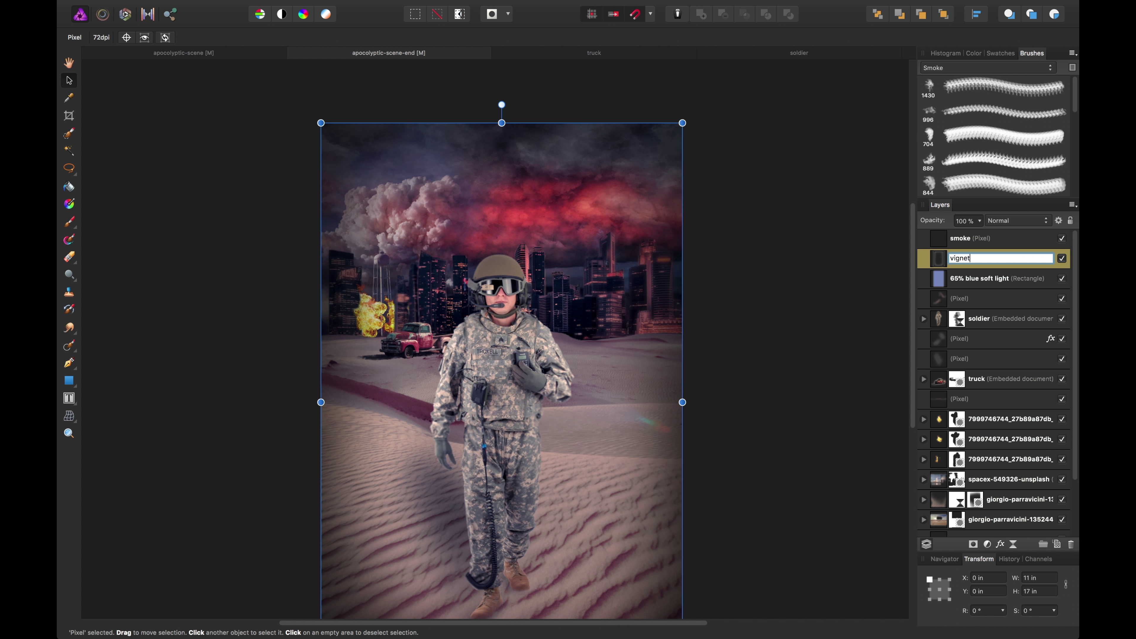
text(te)
key(Return)
click(962, 238)
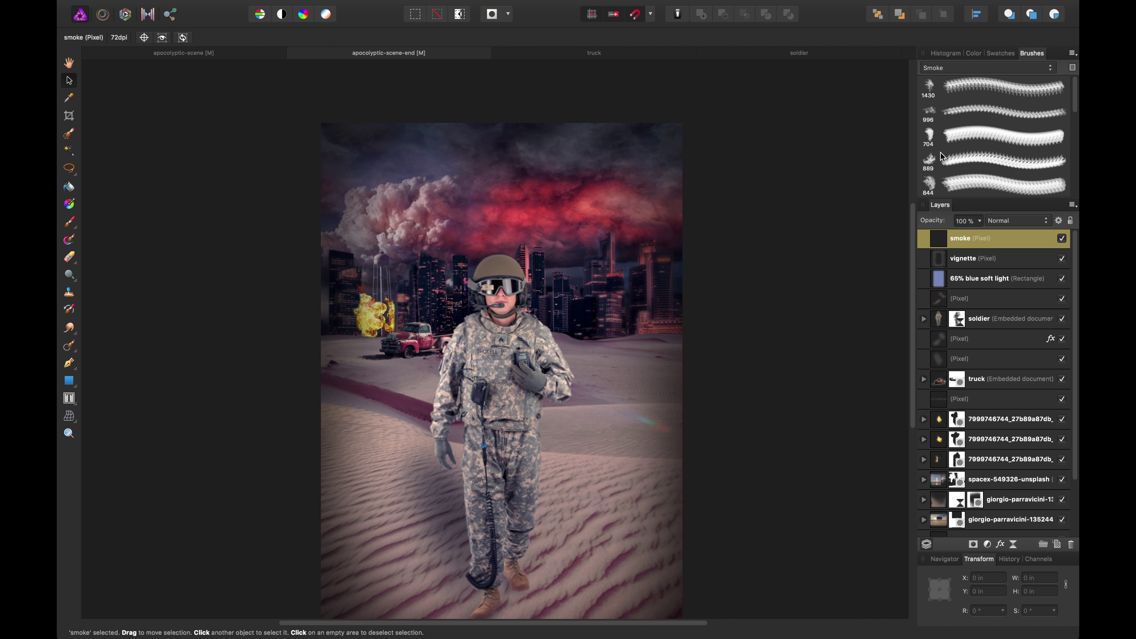
Choose the 1123 px smoke brush, test one stamp over the soldier and undo it.
scroll(941, 156, down, 5)
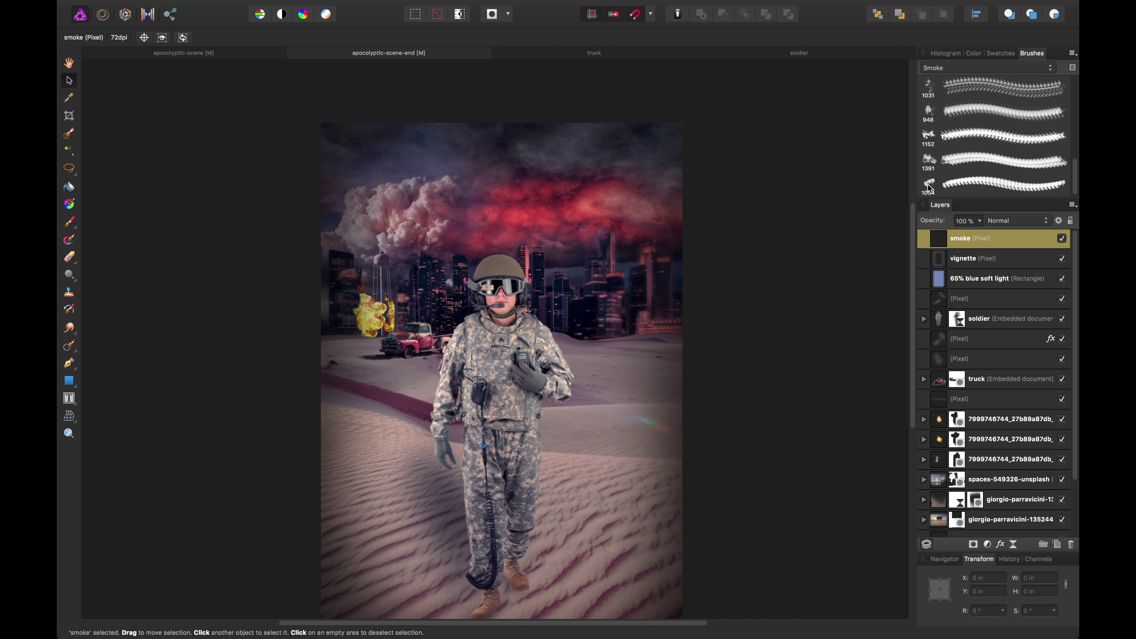
click(928, 188)
scroll(962, 136, up, 3)
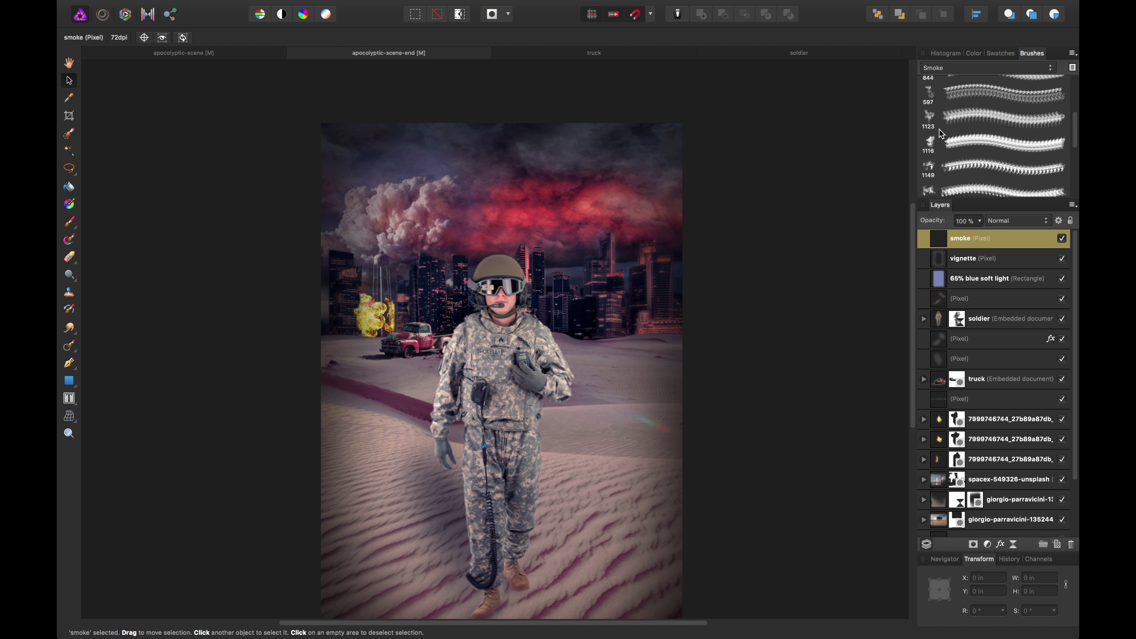
click(929, 117)
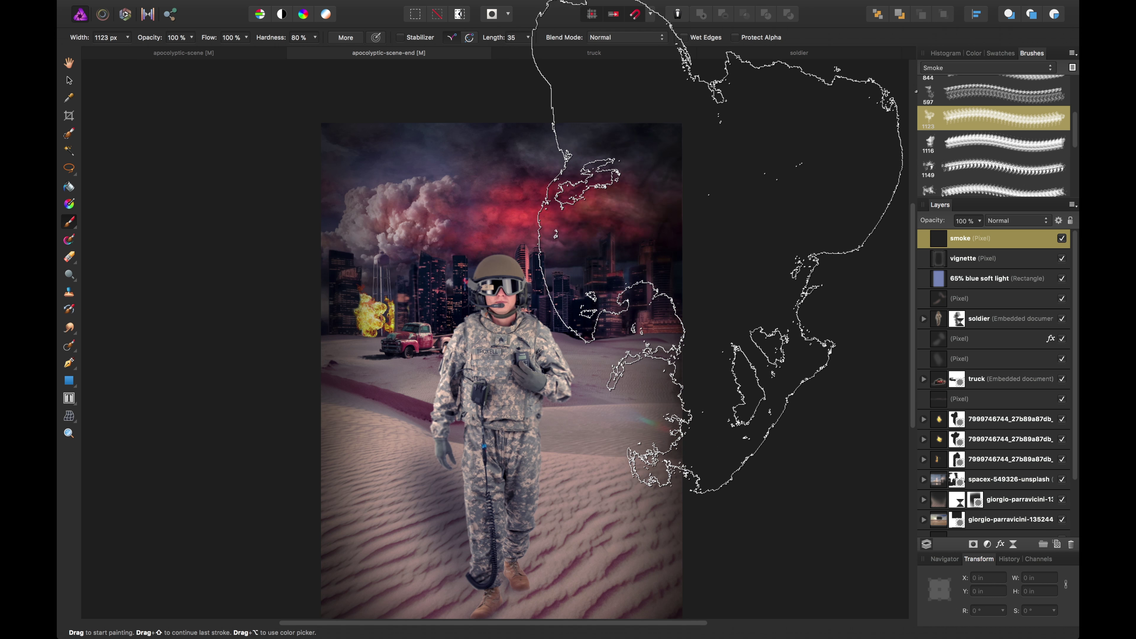
click(469, 267)
key(super+z)
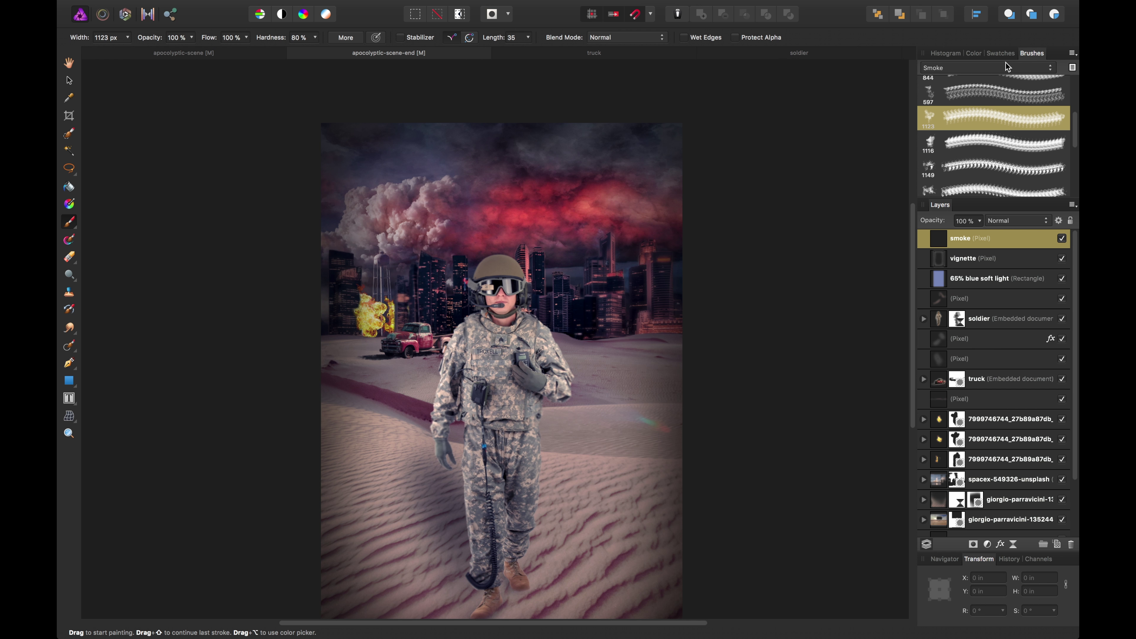
Set the brush colour to white and paint smoke down the scene's right side, undoing the excess smoke over the left.
click(974, 52)
mouse_move(611, 210)
mouse_down()
mouse_move(623, 278)
mouse_move(383, 343)
mouse_up()
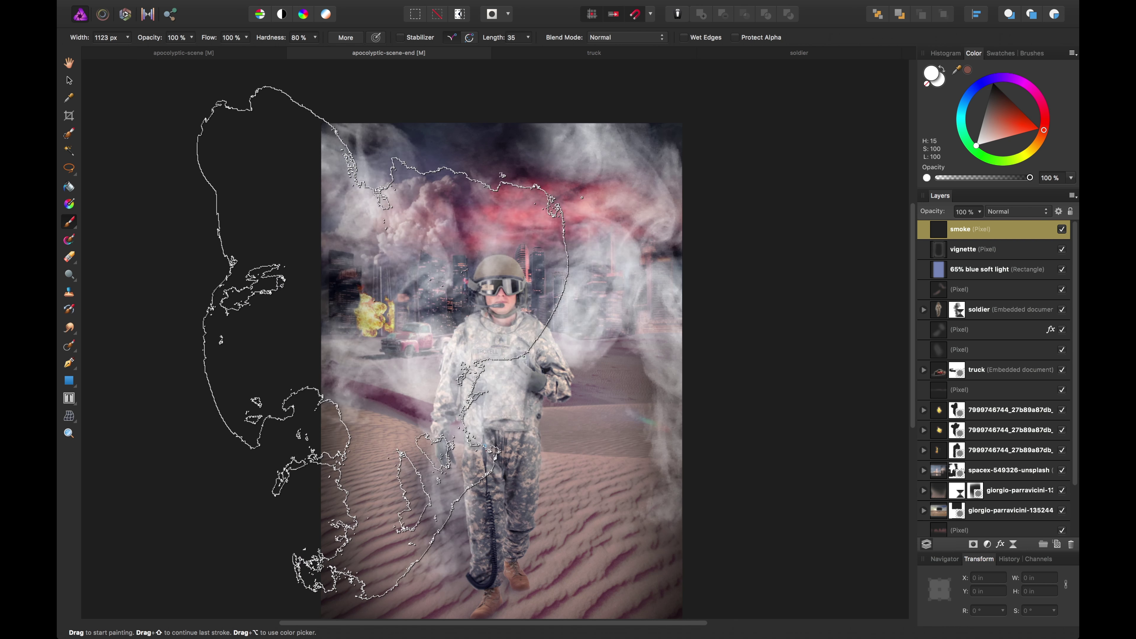
key(super+z)
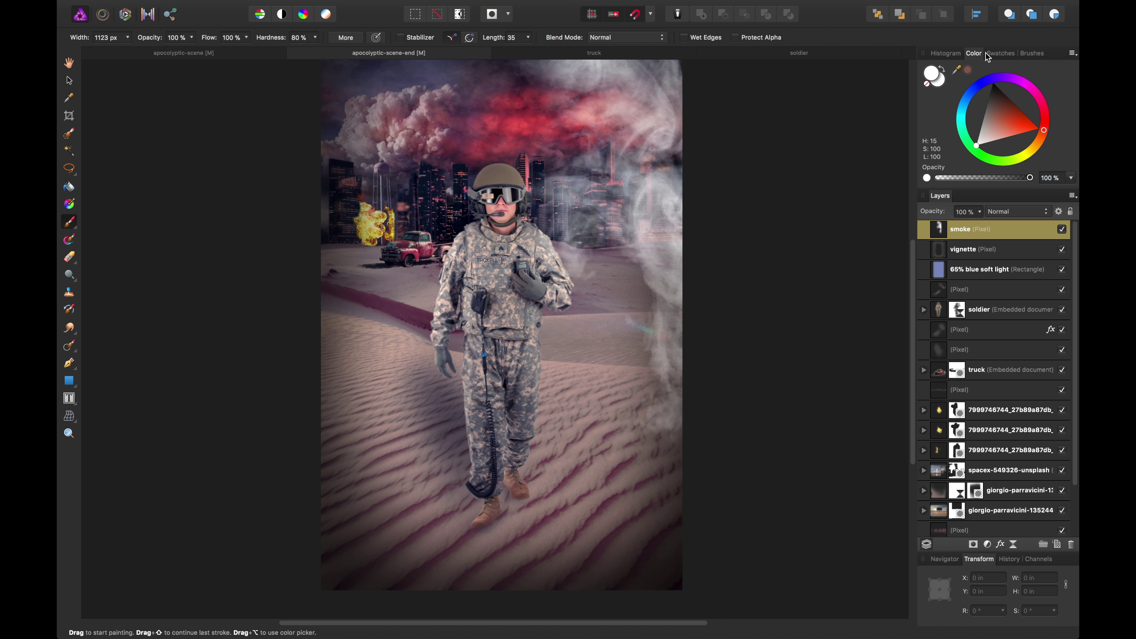